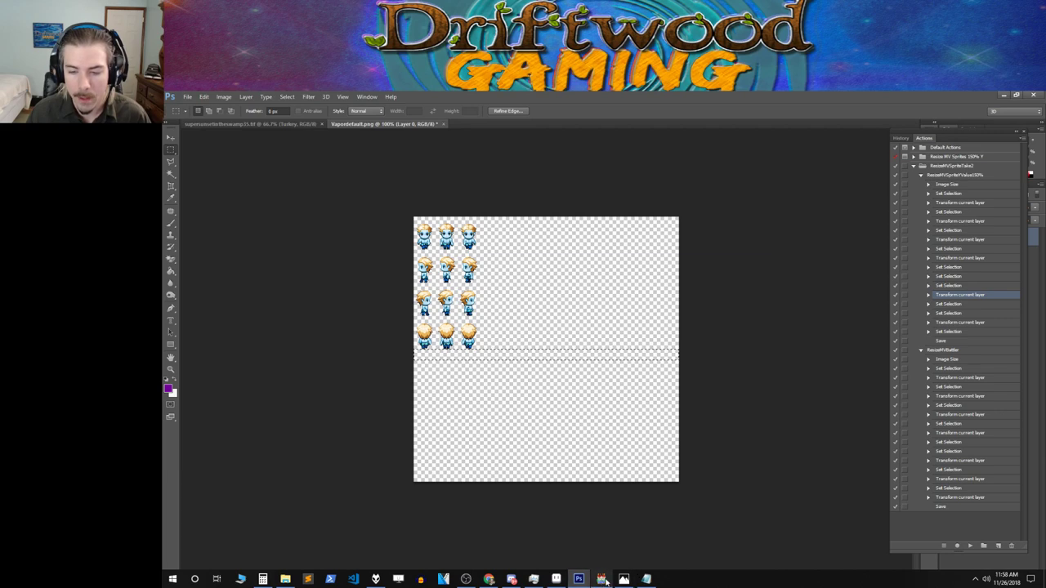
Step: In RPG Maker MV, set the Vapor event's image to the middle front-facing frame of the Vapordefault sprite sheet
{"action": "key", "text": "Escape"}
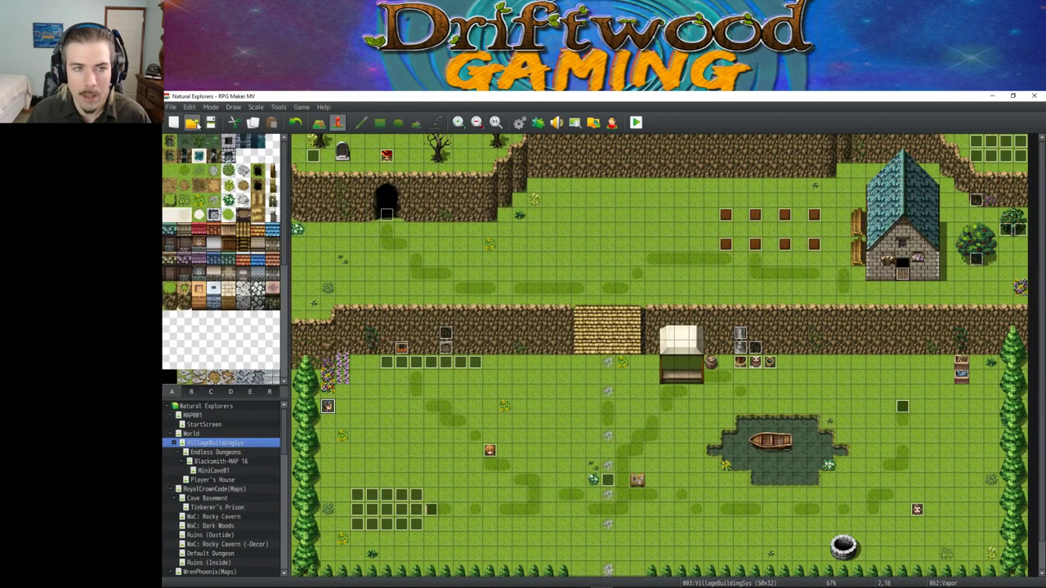
{"action": "double_click", "coordinate": [327, 406]}
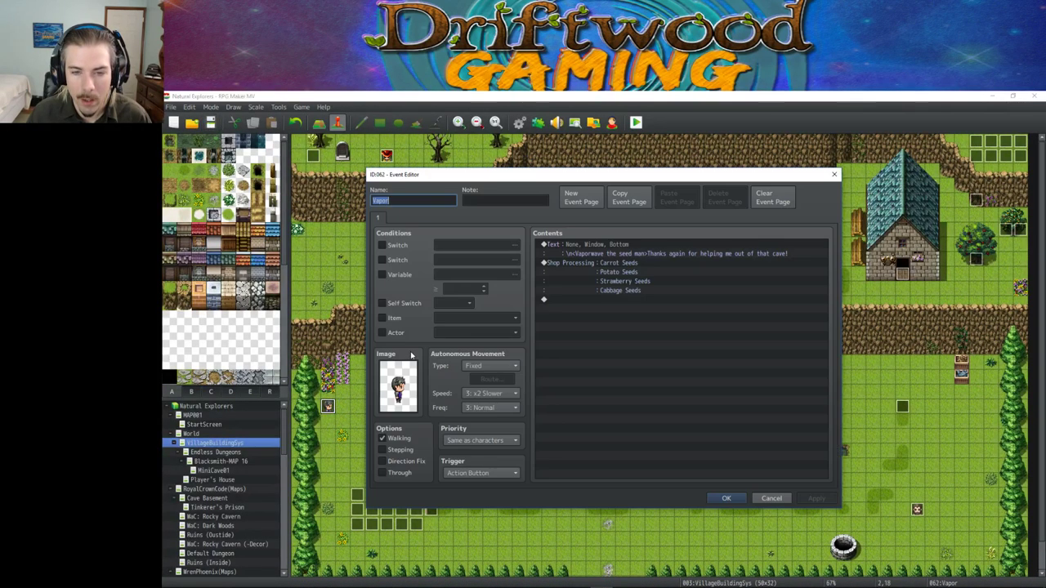
{"action": "double_click", "coordinate": [398, 388]}
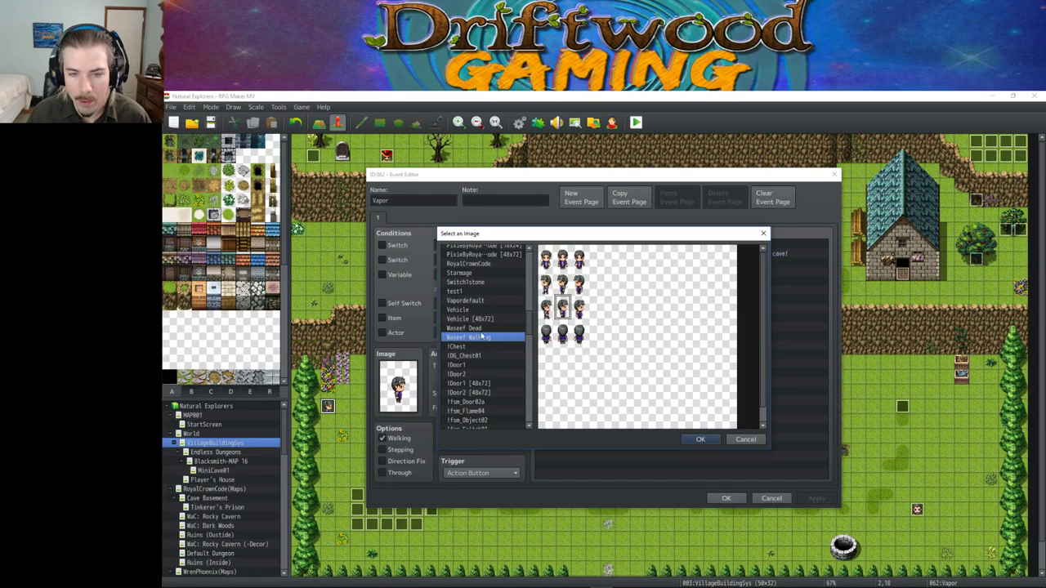
{"action": "scroll", "coordinate": [482, 335], "scroll_direction": "up", "scroll_amount": 8}
{"action": "scroll", "coordinate": [482, 335], "scroll_direction": "up", "scroll_amount": 10}
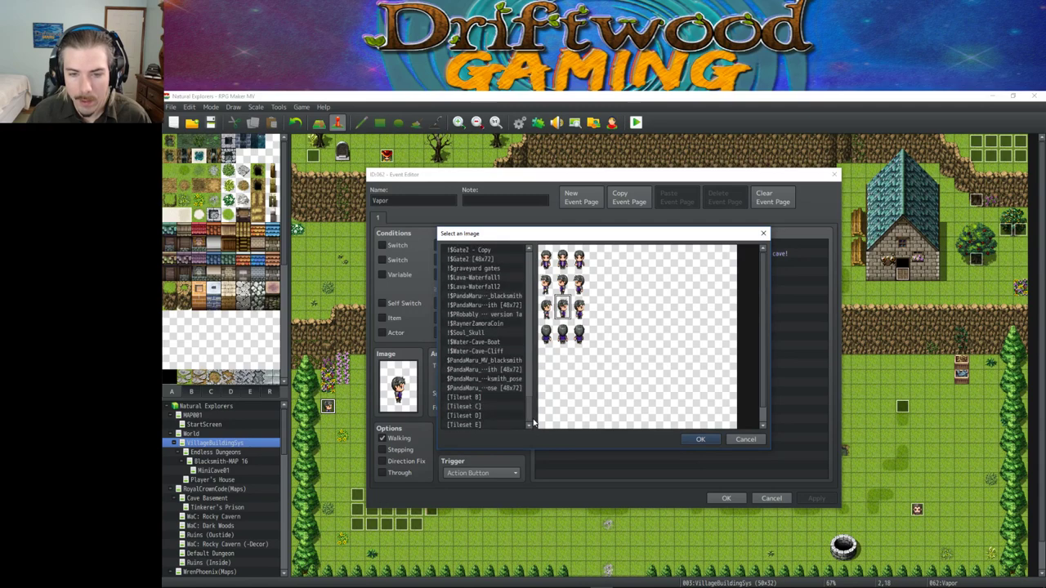
{"action": "left_click_drag", "start_coordinate": [531, 417], "coordinate": [539, 327]}
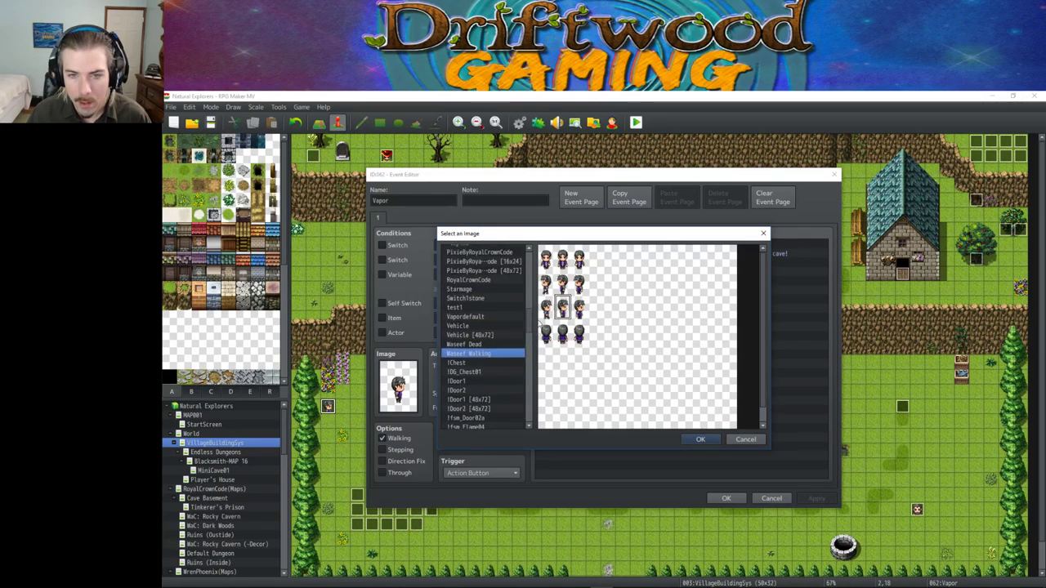
{"action": "left_click", "coordinate": [475, 317]}
{"action": "left_click", "coordinate": [563, 269]}
{"action": "left_click", "coordinate": [563, 254]}
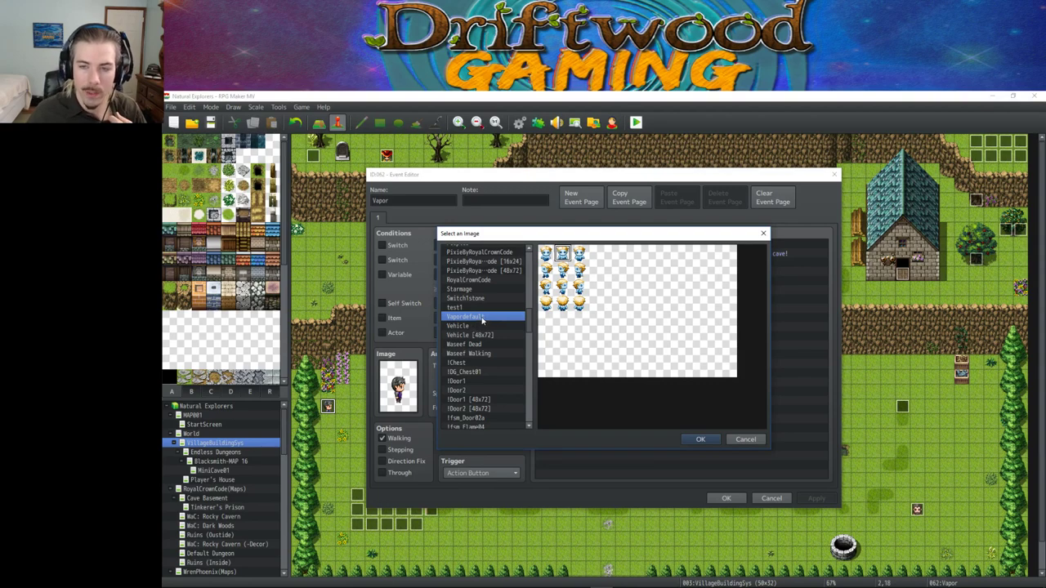
{"action": "left_click", "coordinate": [695, 439]}
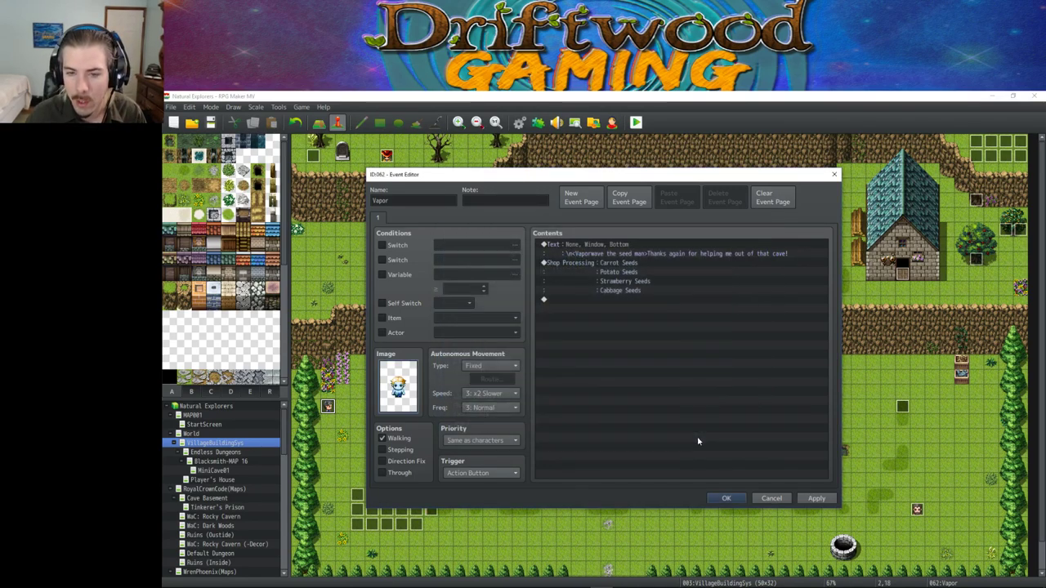
Step: Change the Vapor event's image to the middle frame in the third row of Vapordefault and confirm the event
{"action": "double_click", "coordinate": [400, 379]}
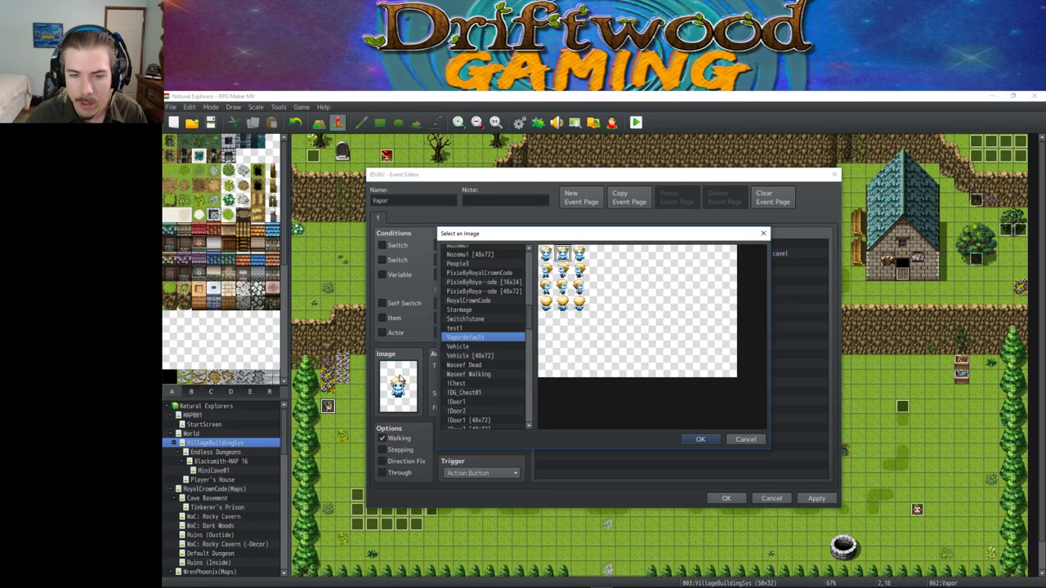
{"action": "left_click", "coordinate": [562, 285]}
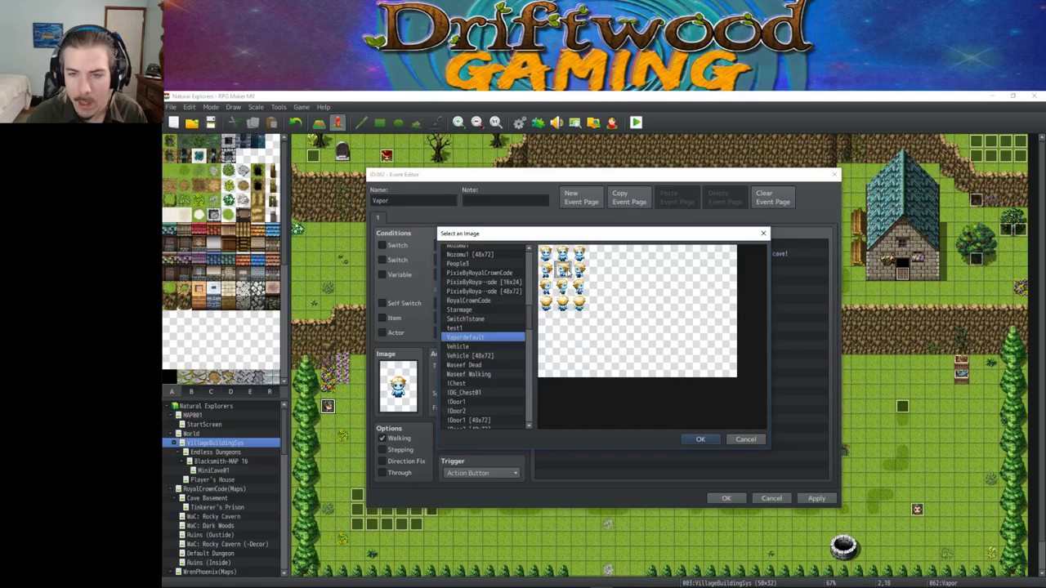
{"action": "left_click", "coordinate": [701, 440]}
{"action": "left_click", "coordinate": [725, 499]}
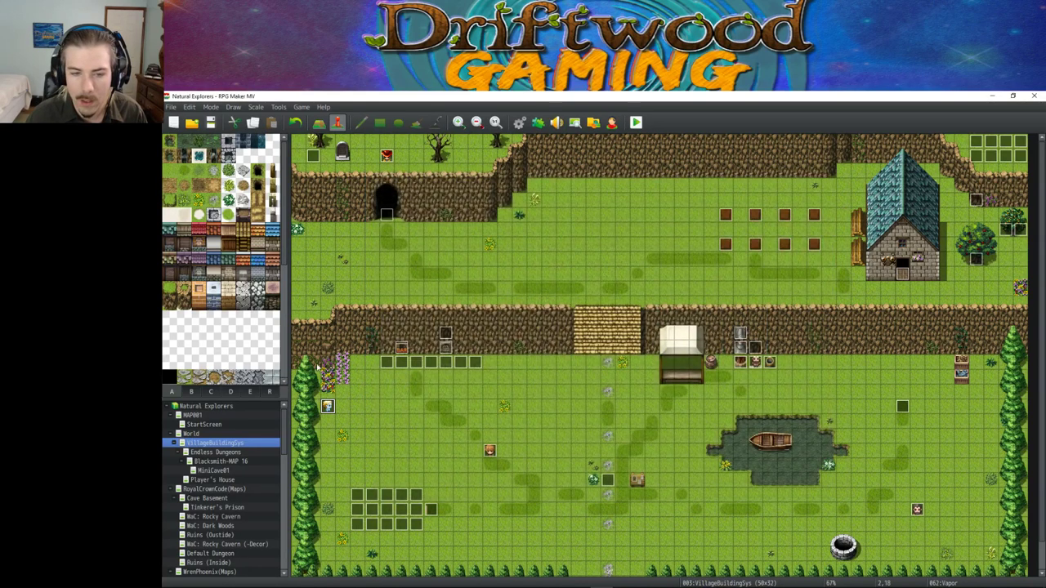
Step: Set the player's starting position on the tile immediately east of the Vapor event
{"action": "right_click", "coordinate": [345, 408]}
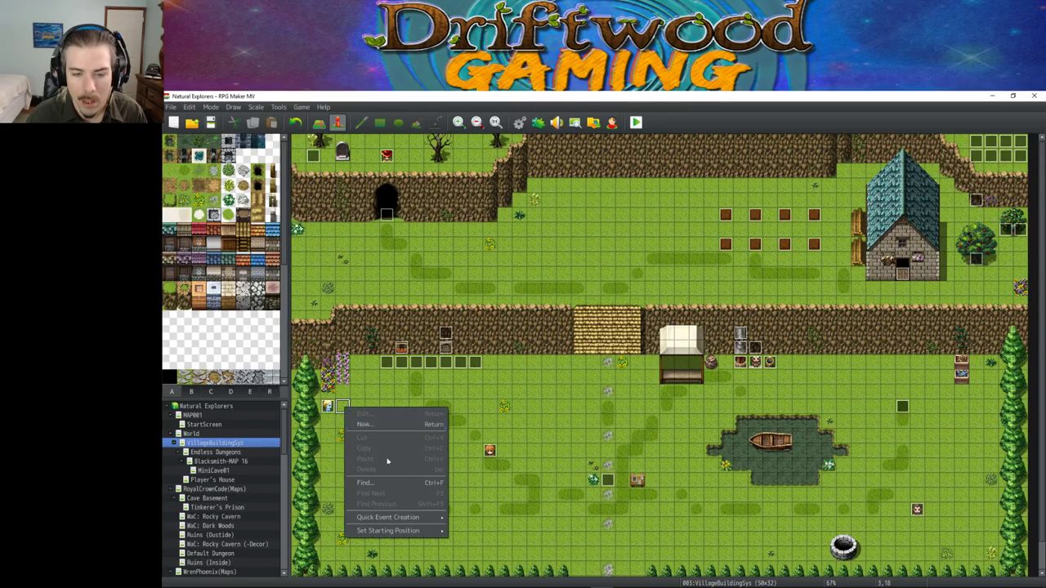
{"action": "mouse_move", "coordinate": [402, 535]}
{"action": "left_click", "coordinate": [470, 535]}
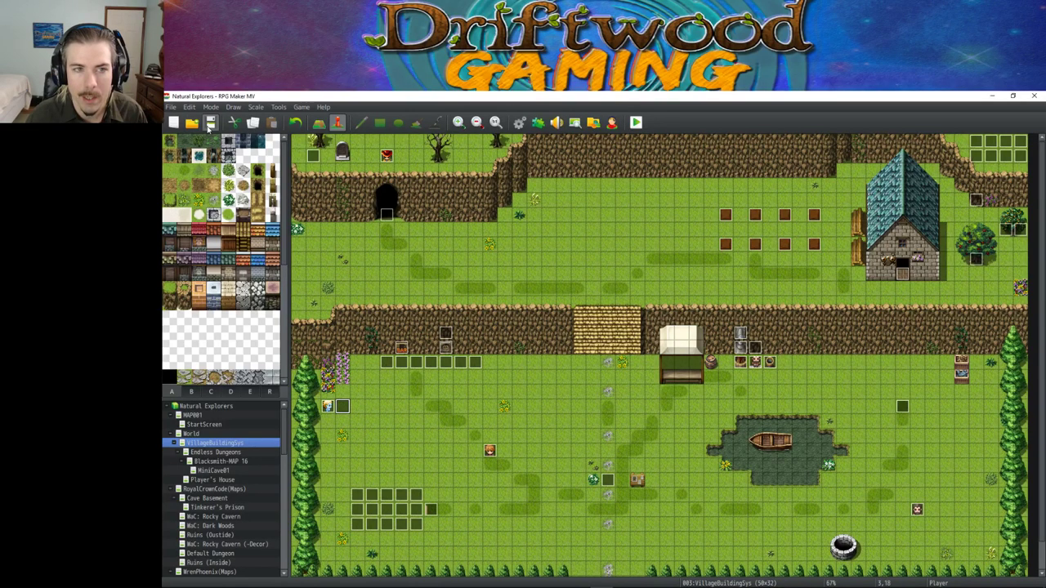
Step: Playtest a new game to check Vapor's size in the village, and close the game window
{"action": "left_click", "coordinate": [637, 123]}
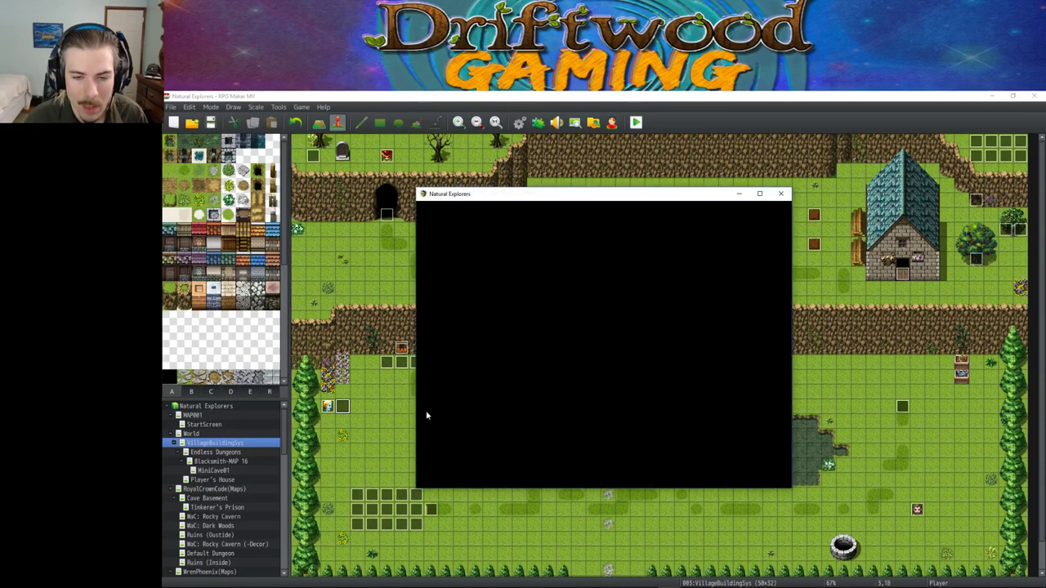
{"action": "left_click", "coordinate": [611, 396]}
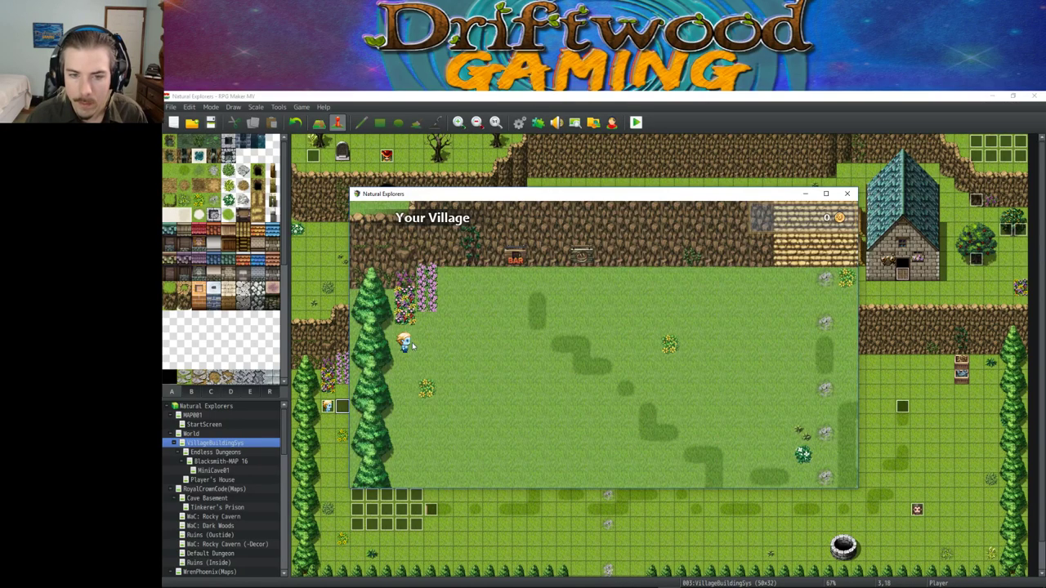
{"action": "left_click", "coordinate": [847, 194]}
Step: Switch to Photoshop with the resized Vapordefault.png sprite sheet
{"action": "left_click", "coordinate": [623, 579]}
{"action": "left_click", "coordinate": [624, 579]}
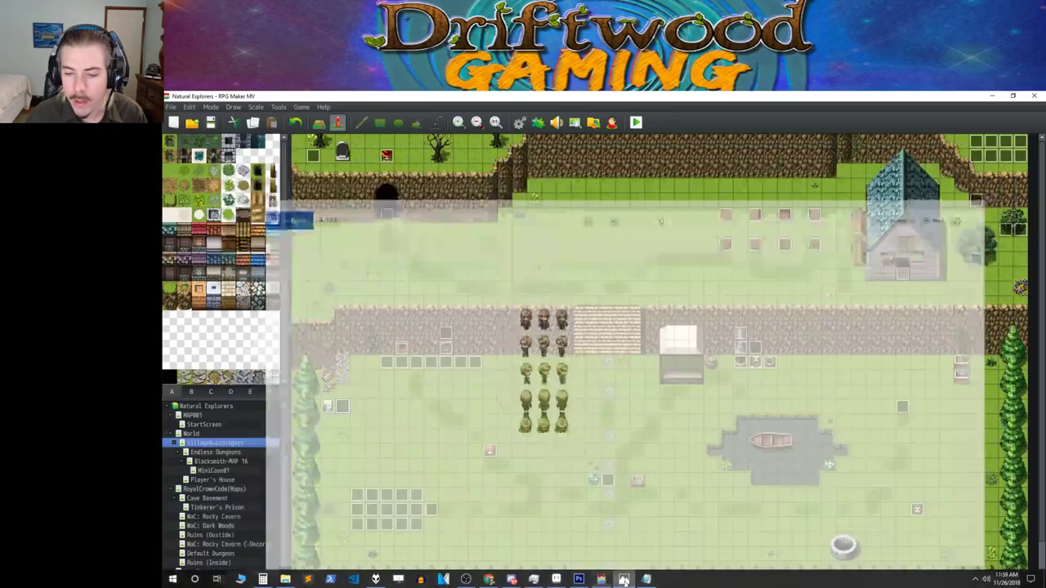
{"action": "left_click", "coordinate": [578, 578]}
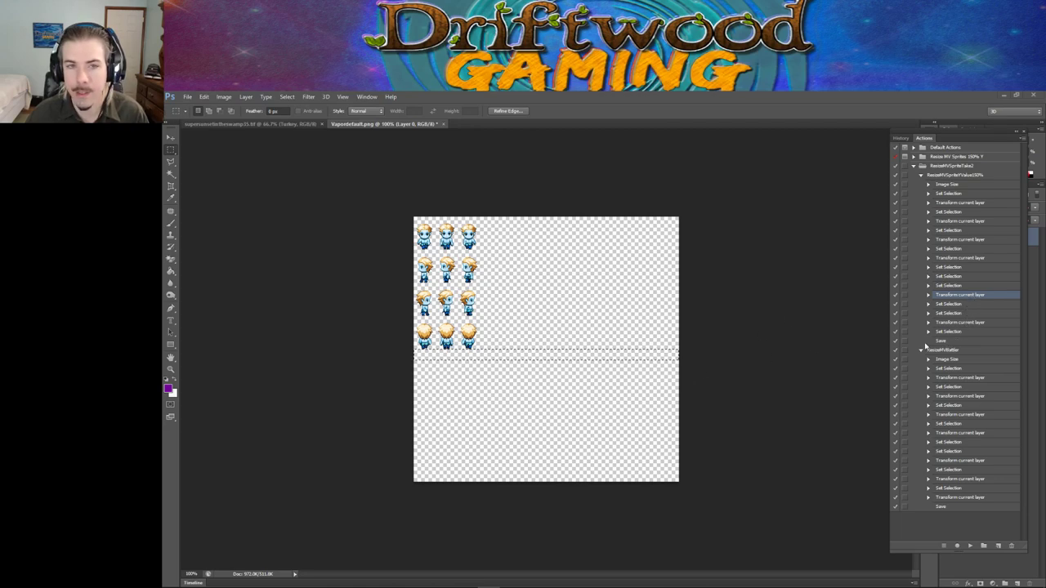
{"action": "left_click", "coordinate": [186, 97]}
{"action": "left_click", "coordinate": [218, 207]}
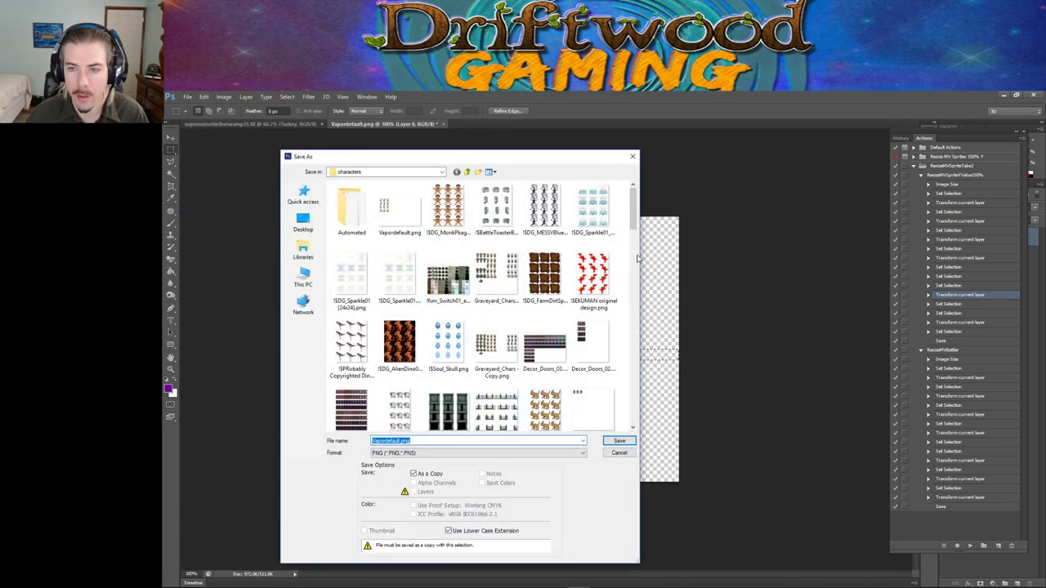
{"action": "left_click", "coordinate": [627, 456]}
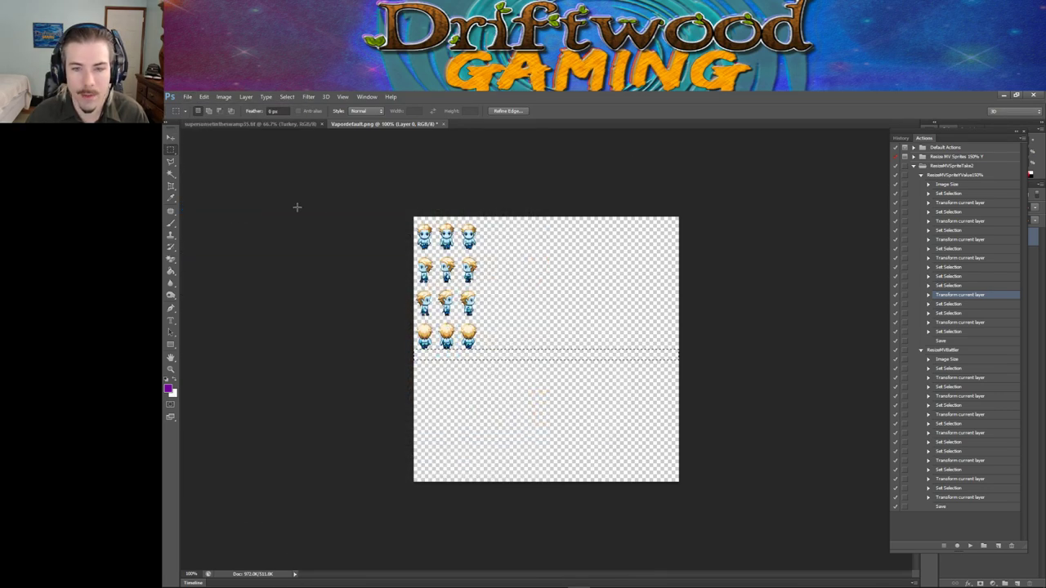
Step: Save a copy of the sprite sheet as VaporSeedMan.png in the characters folder, using Smallest / Slow compression and no interlacing
{"action": "left_click", "coordinate": [187, 97]}
{"action": "left_click", "coordinate": [219, 208]}
{"action": "left_click", "coordinate": [403, 441]}
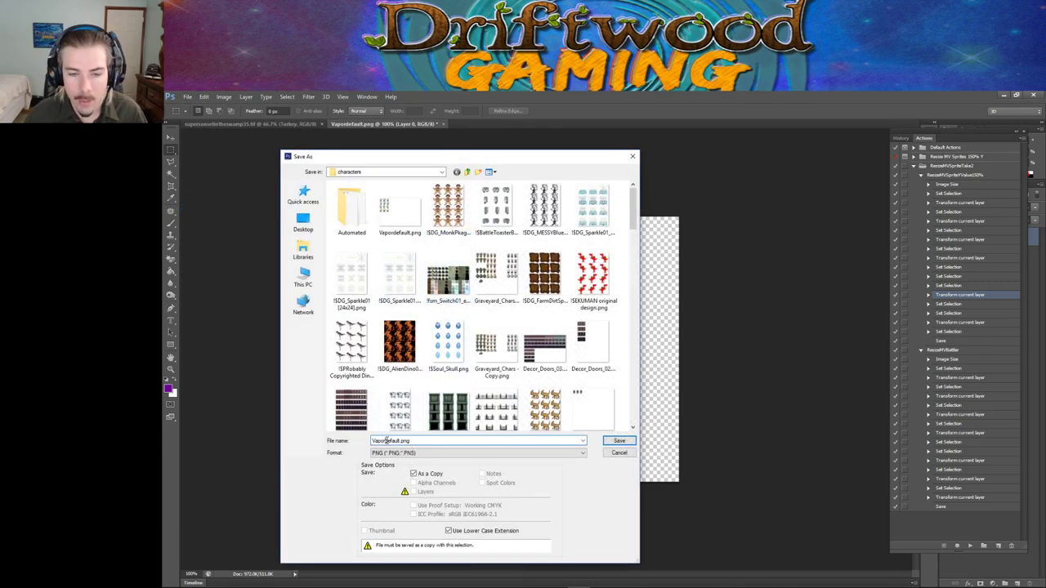
{"action": "key", "text": "BackSpace"}
{"action": "key", "text": "BackSpace"}
{"action": "key", "text": "BackSpace"}
{"action": "key", "text": "BackSpace"}
{"action": "key", "text": "BackSpace"}
{"action": "key", "text": "BackSpace"}
{"action": "key", "text": "BackSpace"}
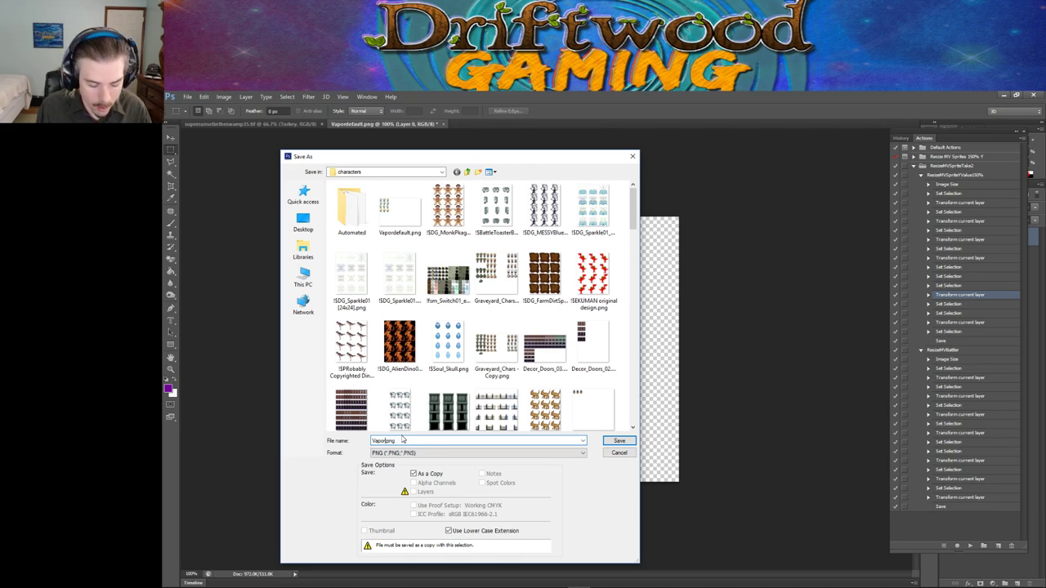
{"action": "type", "text": "SeedVend"}
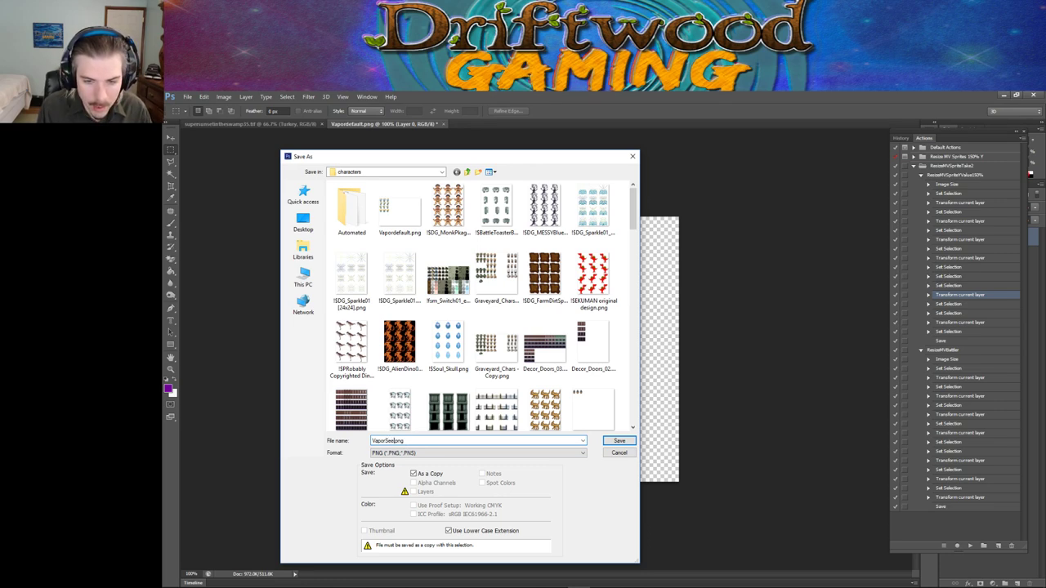
{"action": "key", "text": "BackSpace"}
{"action": "key", "text": "BackSpace"}
{"action": "key", "text": "BackSpace"}
{"action": "key", "text": "BackSpace"}
{"action": "type", "text": "Man"}
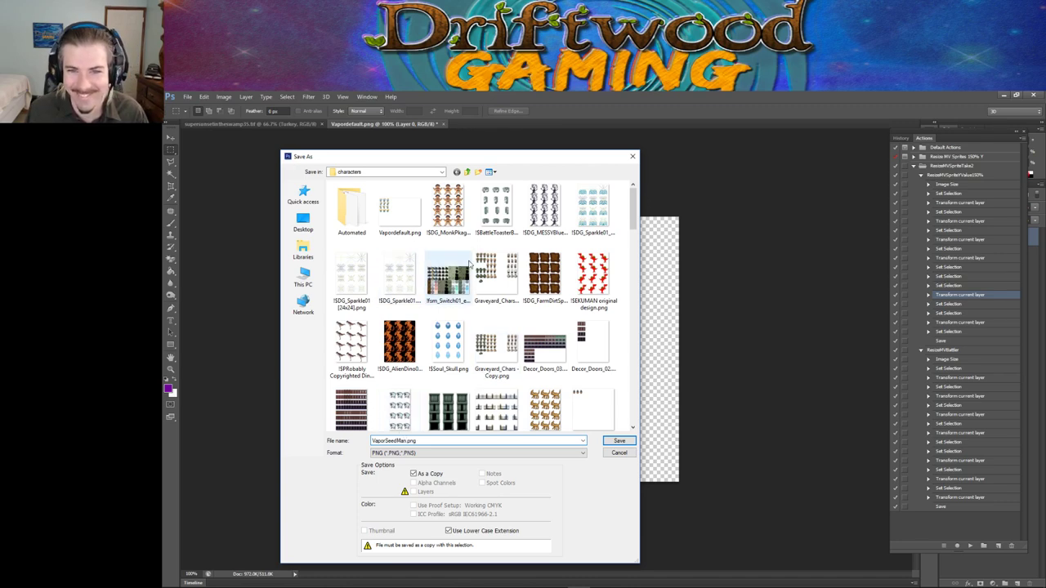
{"action": "left_click", "coordinate": [620, 441]}
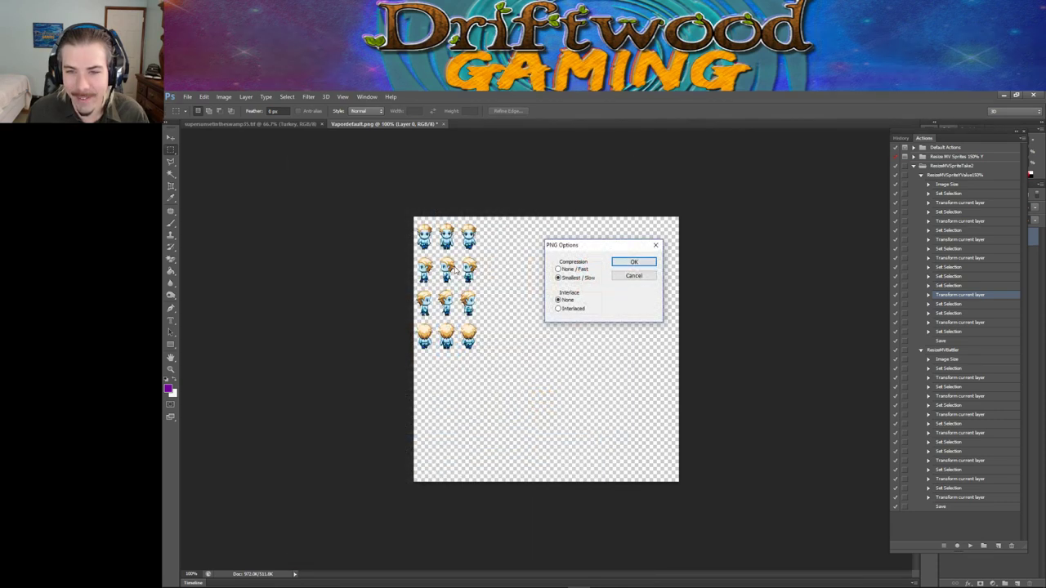
{"action": "left_click", "coordinate": [630, 262]}
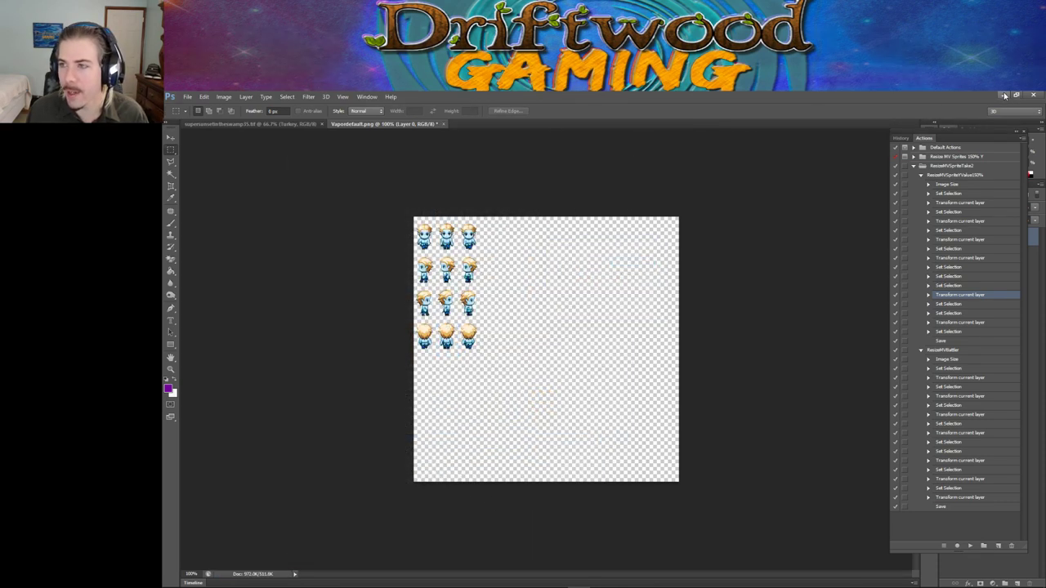
Step: In RPG Maker MV, open the Vapor event's image selection and choose the middle frame in the third row of VaporSeedMan
{"action": "mouse_move", "coordinate": [601, 584]}
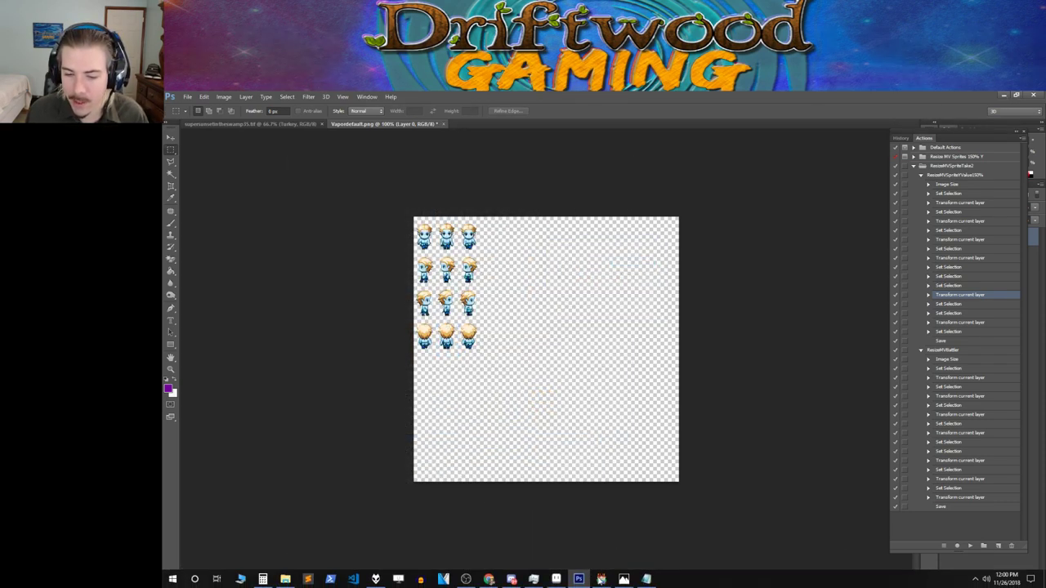
{"action": "left_click", "coordinate": [601, 578]}
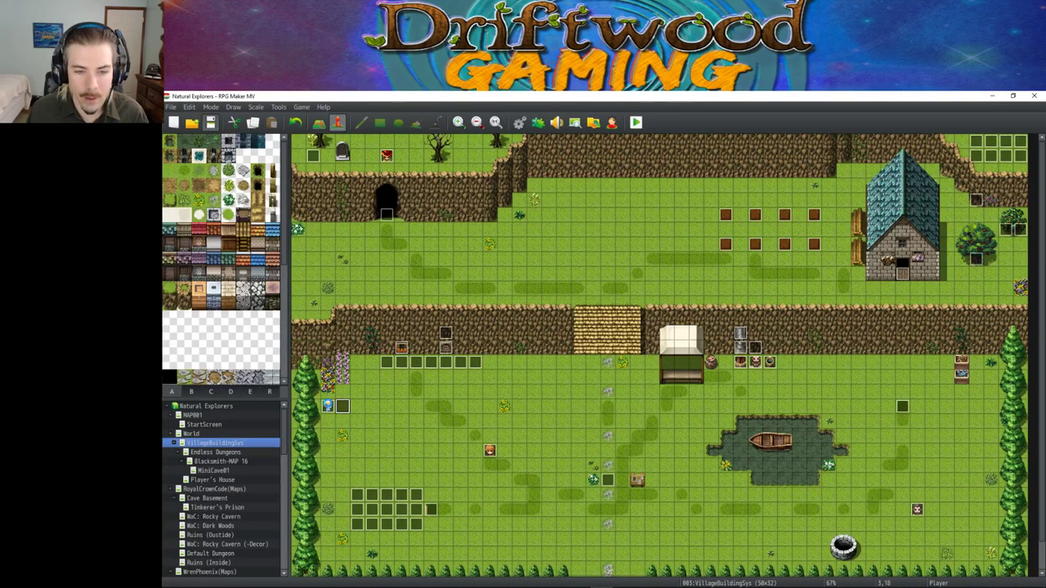
{"action": "double_click", "coordinate": [326, 406]}
{"action": "double_click", "coordinate": [398, 376]}
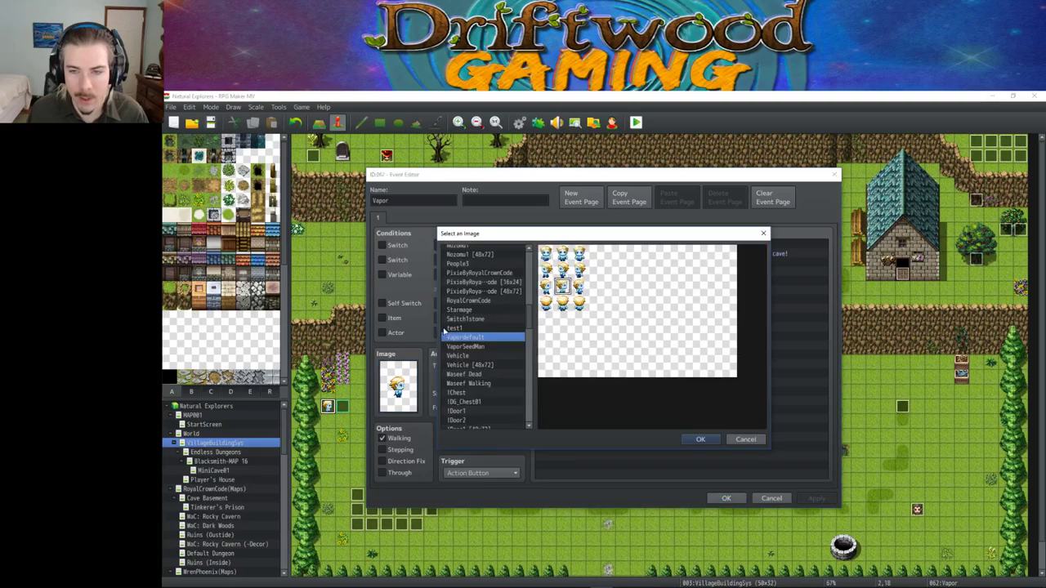
{"action": "left_click", "coordinate": [474, 347]}
{"action": "left_click", "coordinate": [561, 280]}
{"action": "left_click", "coordinate": [562, 307]}
Step: Compare the Vapordefault and VaporSeedMan sprite sheets by switching between their previews
{"action": "left_click", "coordinate": [463, 338]}
{"action": "left_click", "coordinate": [464, 345]}
{"action": "left_click", "coordinate": [463, 339]}
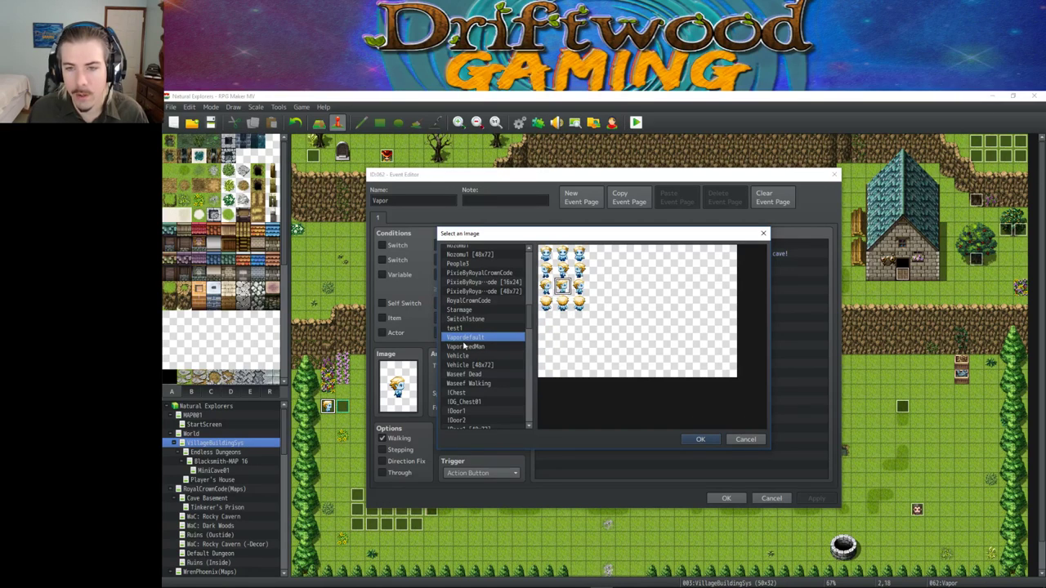
{"action": "left_click", "coordinate": [482, 347]}
{"action": "left_click", "coordinate": [483, 338]}
{"action": "left_click", "coordinate": [485, 347]}
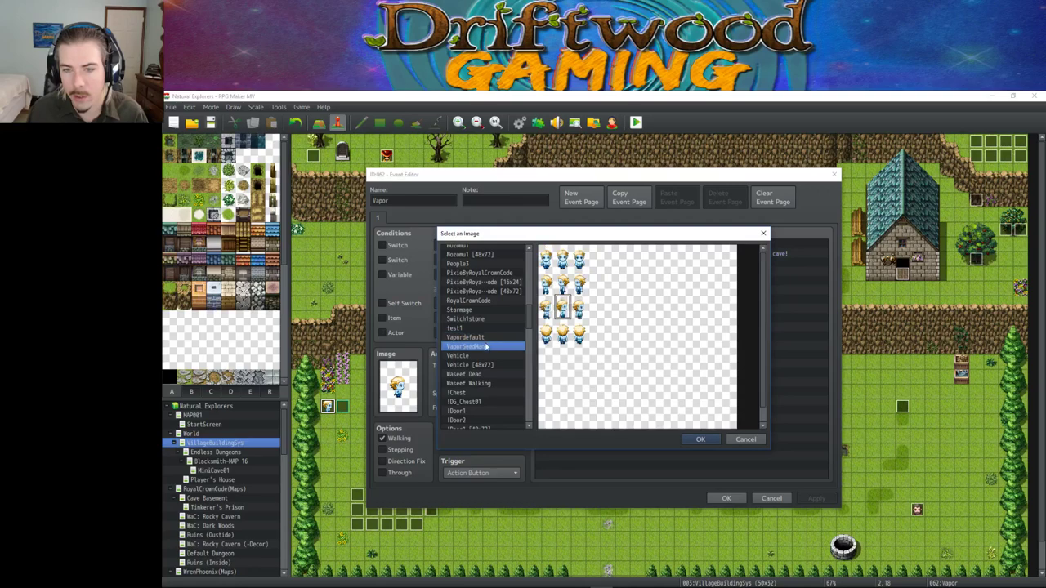
{"action": "left_click", "coordinate": [483, 338]}
{"action": "left_click", "coordinate": [486, 346]}
{"action": "left_click", "coordinate": [483, 338]}
{"action": "left_click", "coordinate": [485, 344]}
{"action": "left_click", "coordinate": [483, 338]}
{"action": "left_click", "coordinate": [485, 346]}
{"action": "left_click", "coordinate": [483, 338]}
{"action": "left_click", "coordinate": [484, 347]}
{"action": "left_click", "coordinate": [483, 338]}
{"action": "left_click", "coordinate": [485, 346]}
{"action": "left_click", "coordinate": [483, 338]}
{"action": "left_click", "coordinate": [485, 347]}
{"action": "left_click", "coordinate": [483, 338]}
{"action": "left_click", "coordinate": [484, 347]}
{"action": "left_click", "coordinate": [482, 338]}
{"action": "left_click", "coordinate": [484, 347]}
{"action": "left_click", "coordinate": [483, 338]}
{"action": "left_click", "coordinate": [485, 346]}
{"action": "left_click", "coordinate": [483, 338]}
{"action": "left_click", "coordinate": [485, 347]}
{"action": "left_click", "coordinate": [483, 338]}
{"action": "left_click", "coordinate": [482, 347]}
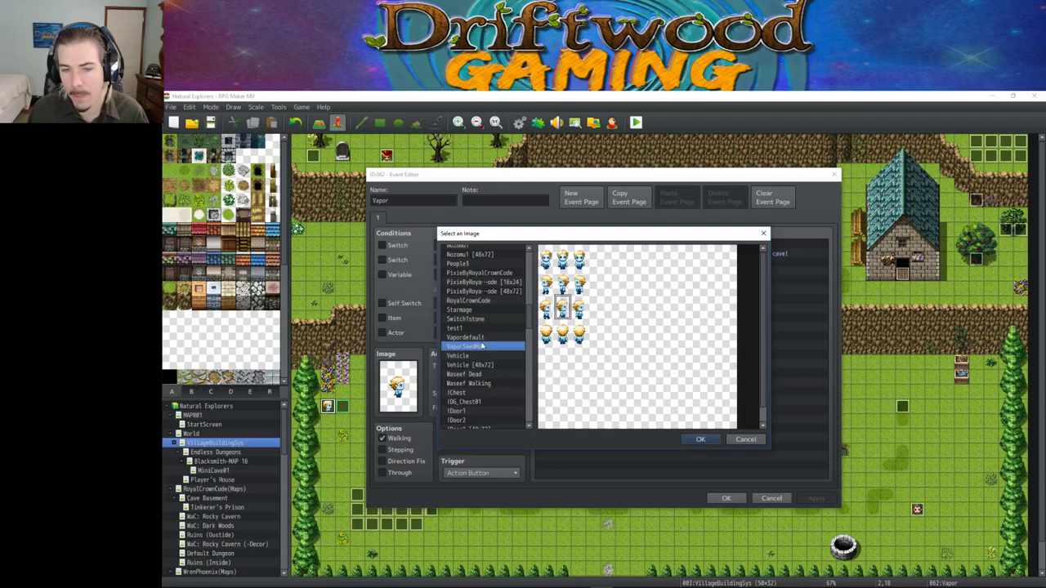
{"action": "left_click", "coordinate": [483, 338]}
{"action": "left_click", "coordinate": [484, 347]}
{"action": "left_click", "coordinate": [483, 338]}
{"action": "left_click", "coordinate": [485, 347]}
{"action": "left_click", "coordinate": [483, 339]}
{"action": "left_click", "coordinate": [485, 347]}
{"action": "left_click", "coordinate": [482, 338]}
{"action": "left_click", "coordinate": [485, 346]}
{"action": "left_click", "coordinate": [483, 338]}
{"action": "left_click", "coordinate": [485, 348]}
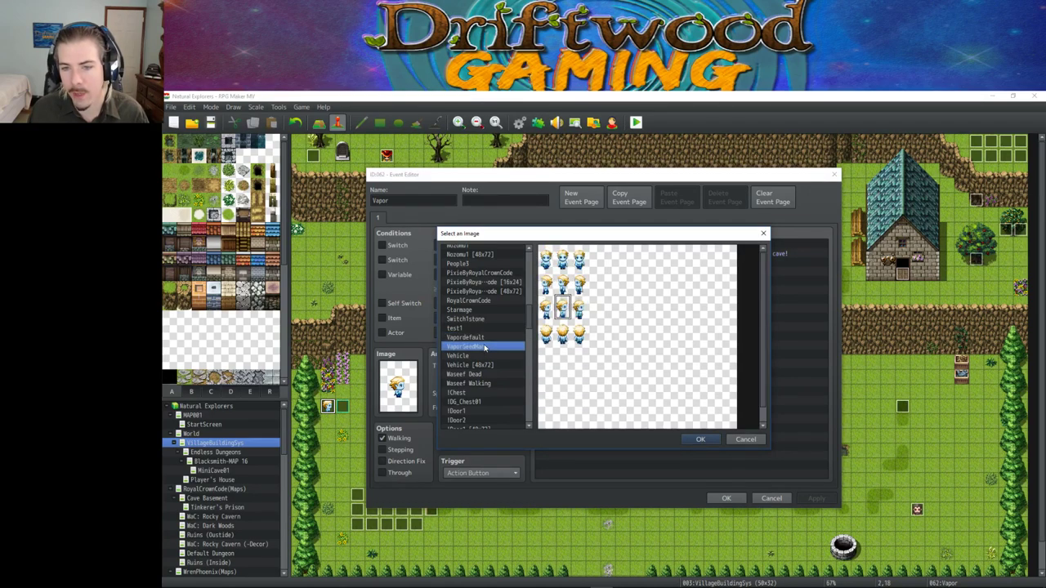
Step: Confirm VaporSeedMan as the Vapor event's image and apply the event changes
{"action": "left_click", "coordinate": [704, 440]}
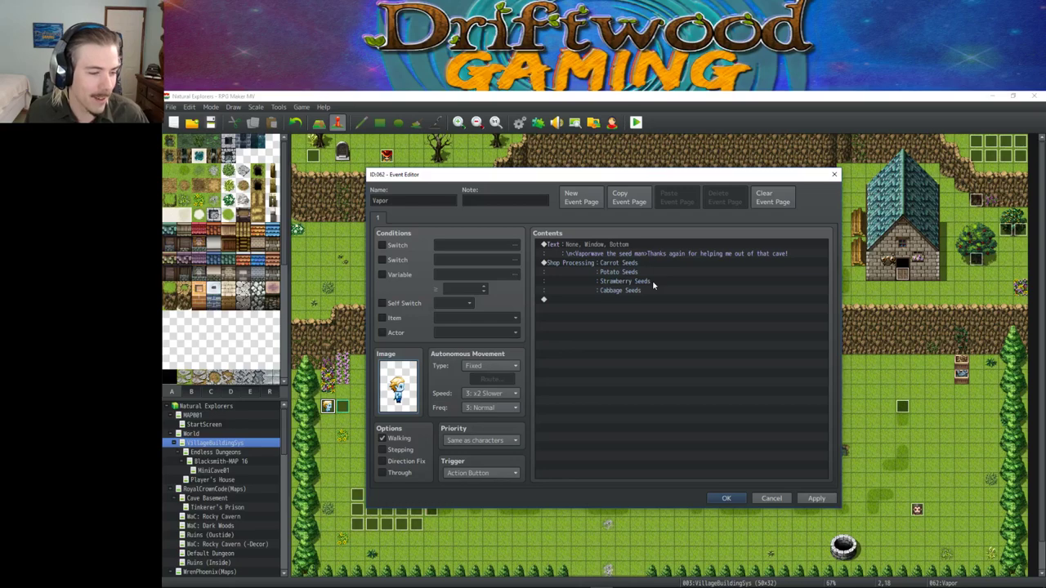
{"action": "left_click", "coordinate": [814, 500]}
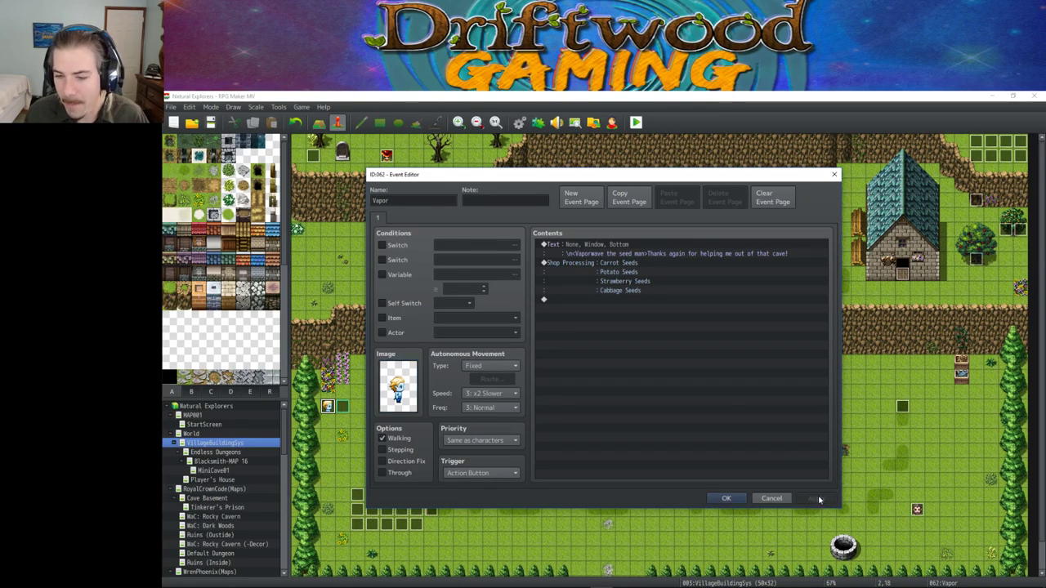
{"action": "left_click", "coordinate": [725, 497]}
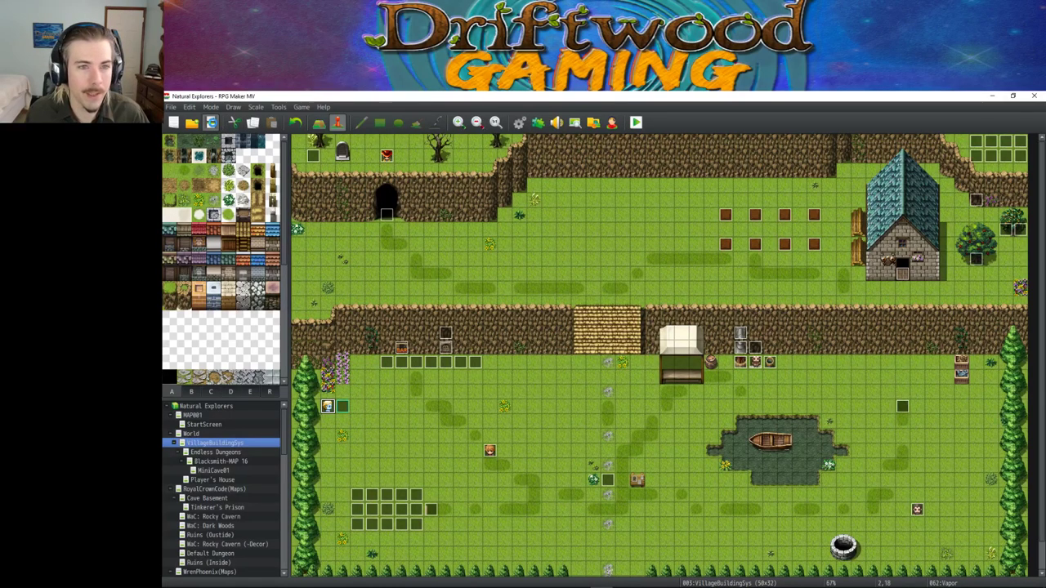
Step: Playtest the game, talk to Vaporwave the seed man, look over the seed shop's stock and close the game
{"action": "left_click", "coordinate": [637, 123]}
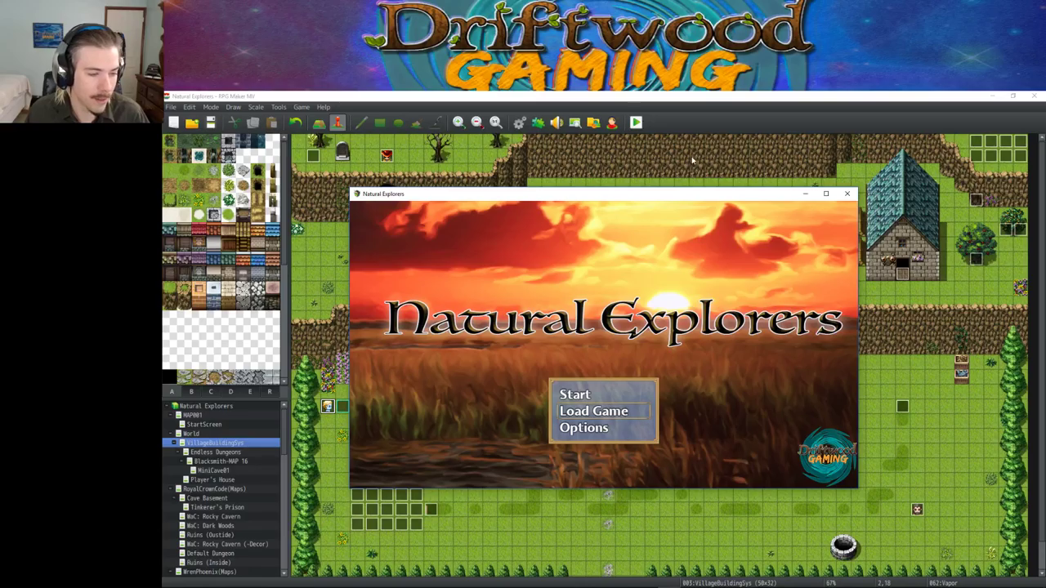
{"action": "left_click", "coordinate": [590, 393]}
{"action": "left_click", "coordinate": [591, 392]}
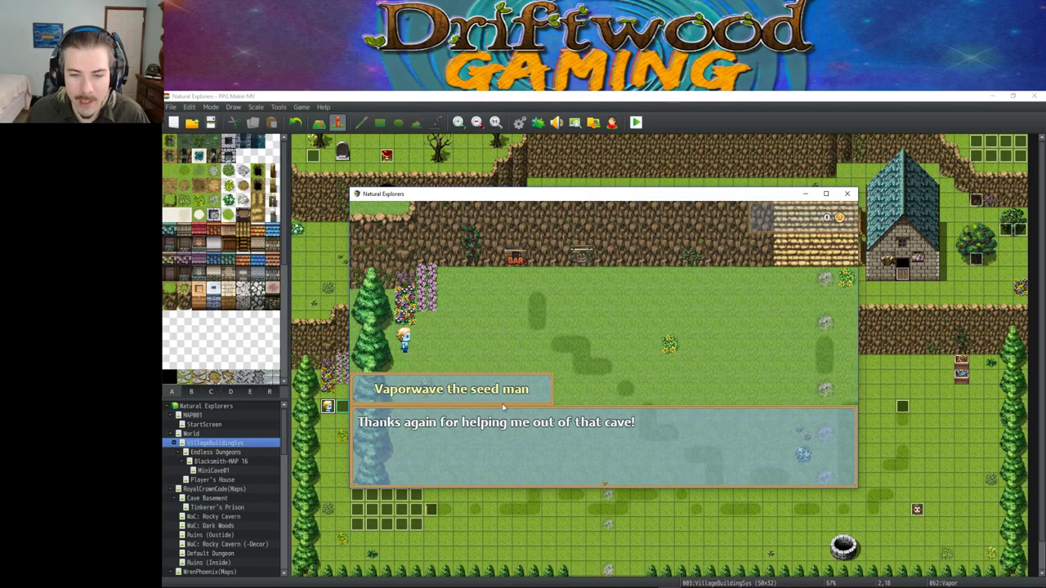
{"action": "left_click", "coordinate": [442, 428]}
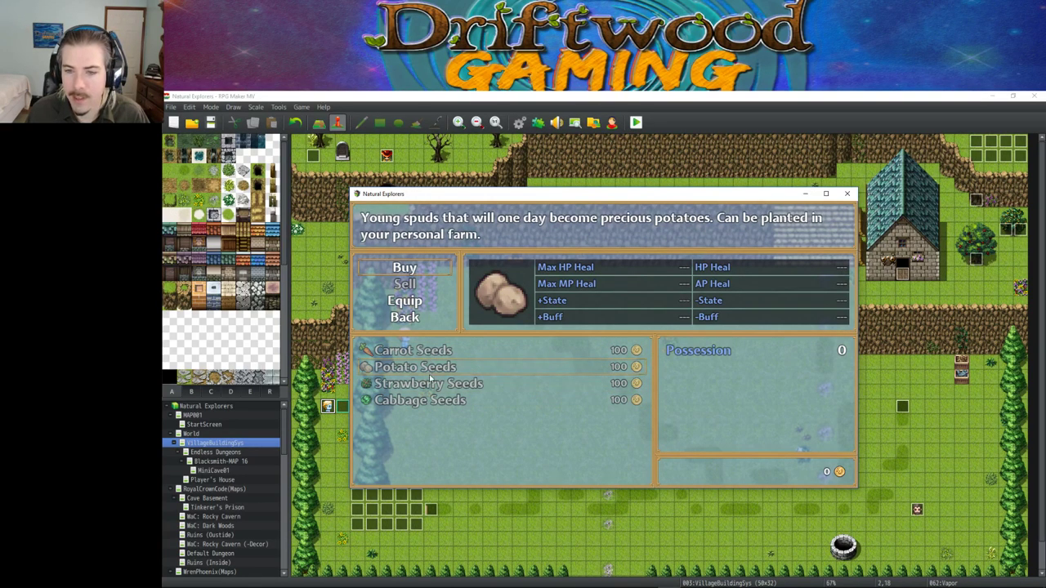
{"action": "left_click", "coordinate": [847, 194]}
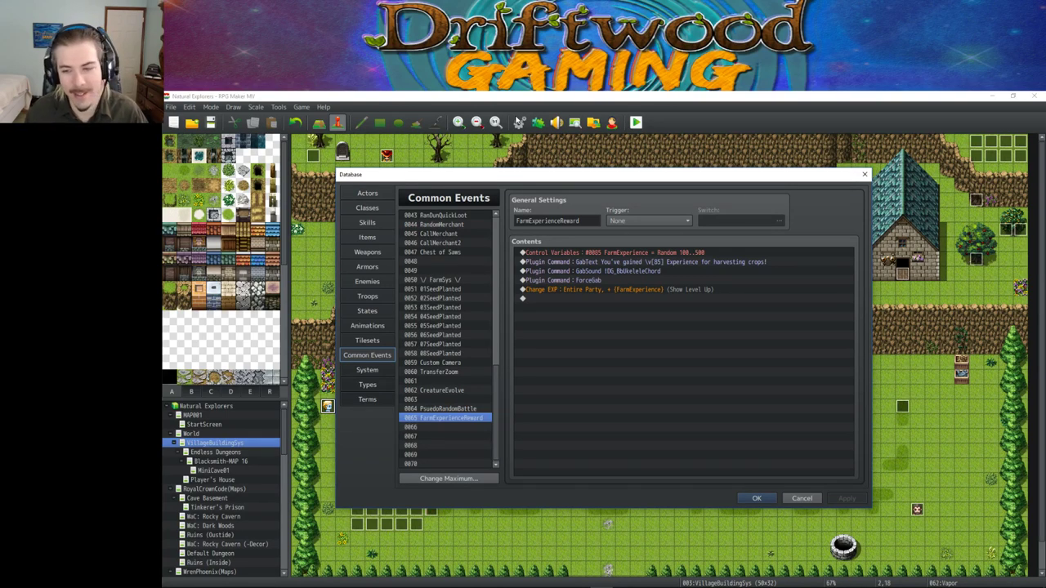
Step: Create a weapon named SoulSlayer in the empty database entry 0031
{"action": "left_click", "coordinate": [757, 498]}
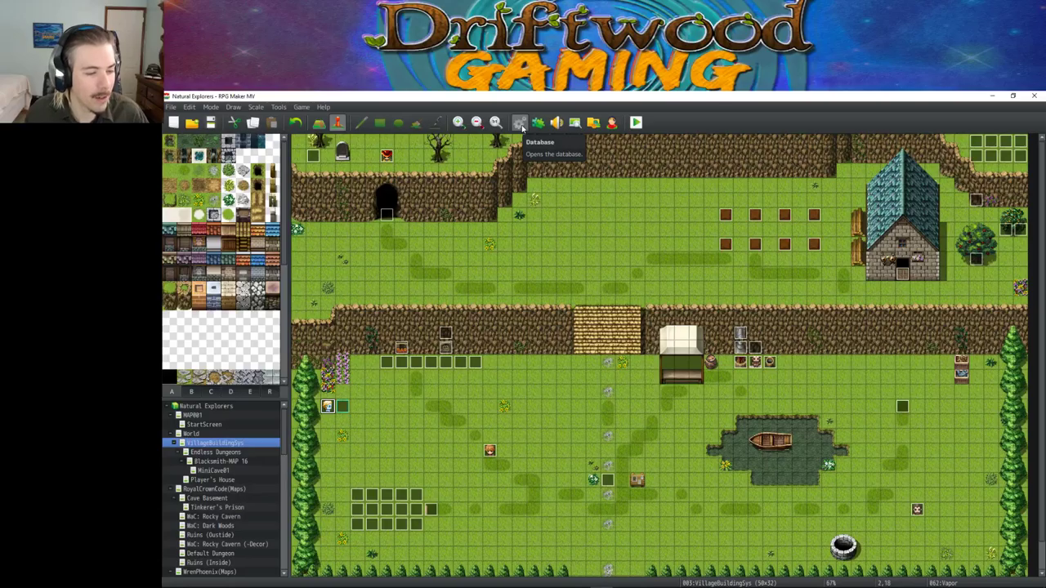
{"action": "left_click", "coordinate": [520, 122]}
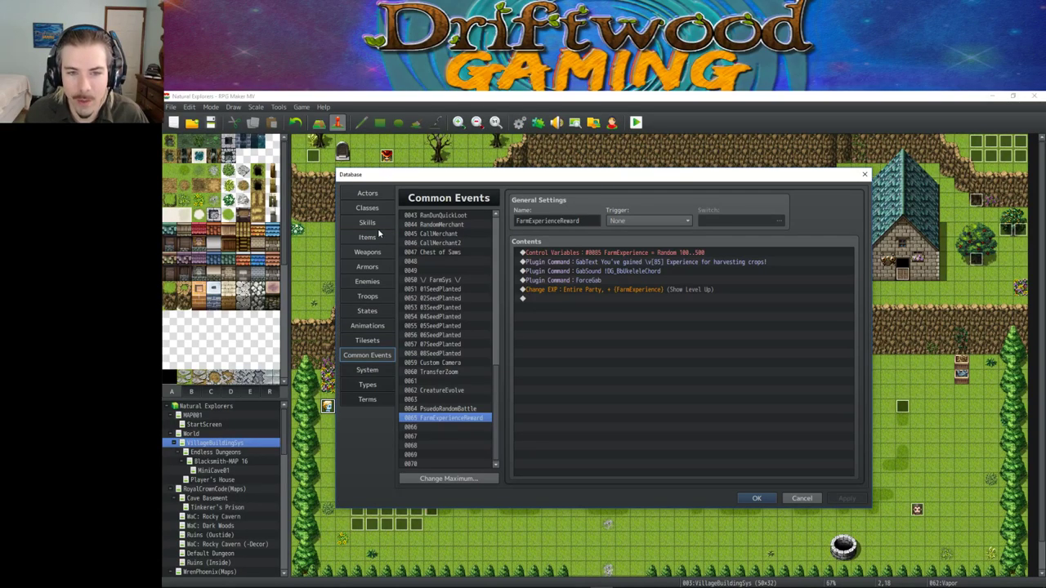
{"action": "left_click", "coordinate": [369, 253]}
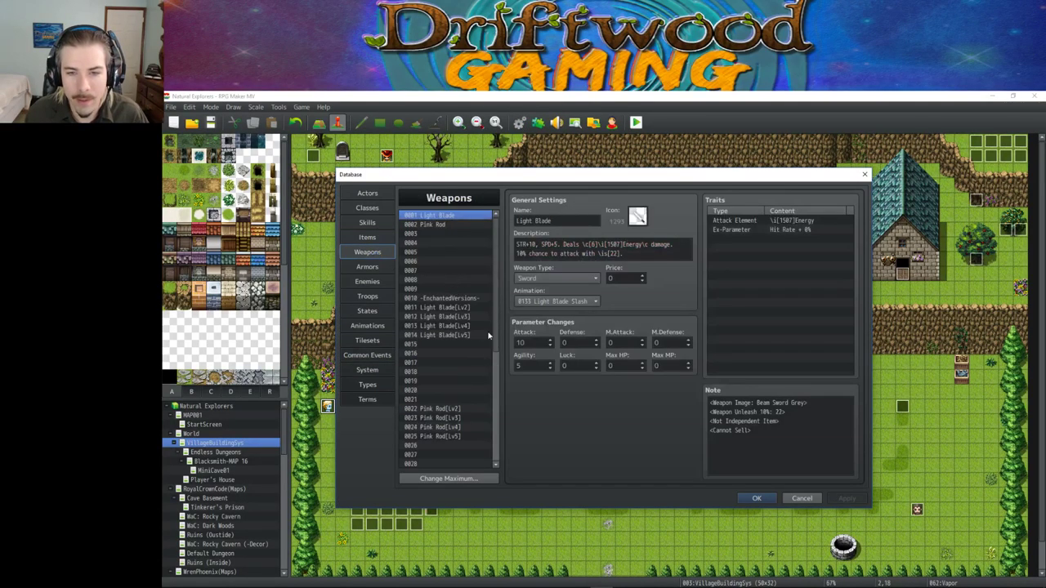
{"action": "scroll", "coordinate": [448, 277], "scroll_direction": "down", "scroll_amount": 5}
{"action": "left_click", "coordinate": [448, 307]}
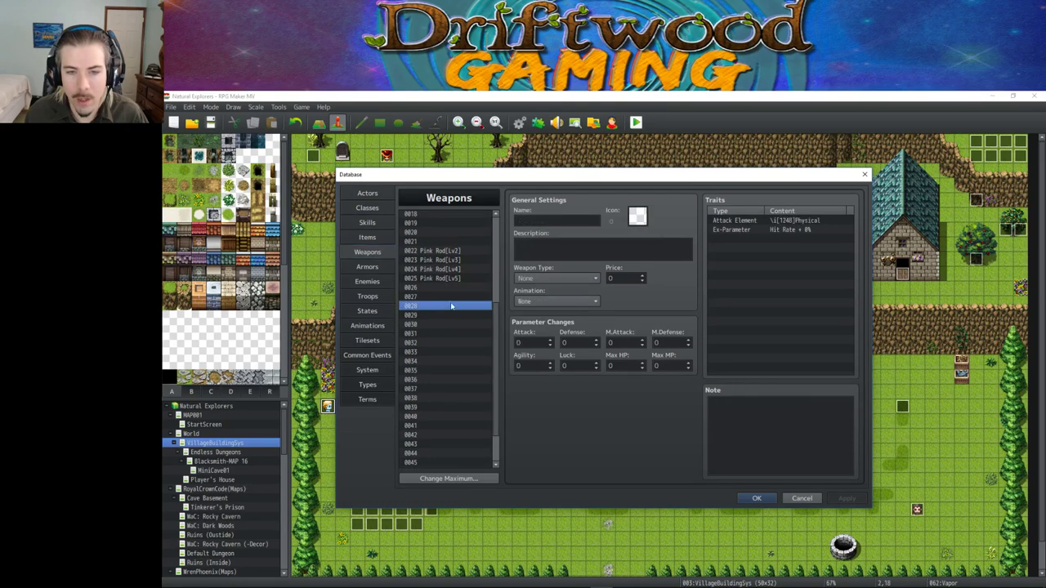
{"action": "scroll", "coordinate": [462, 299], "scroll_direction": "up", "scroll_amount": 2}
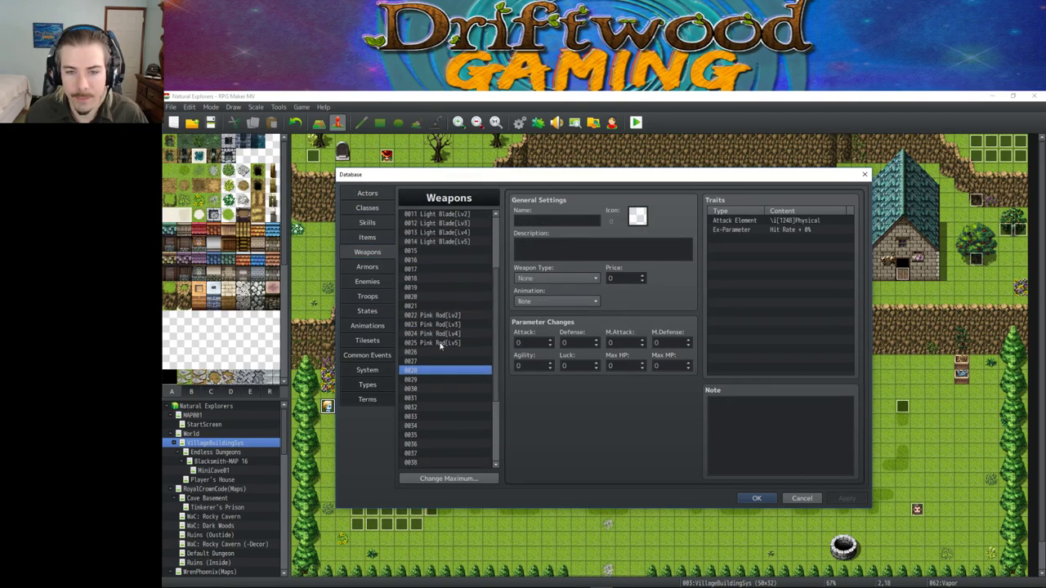
{"action": "left_click", "coordinate": [435, 398]}
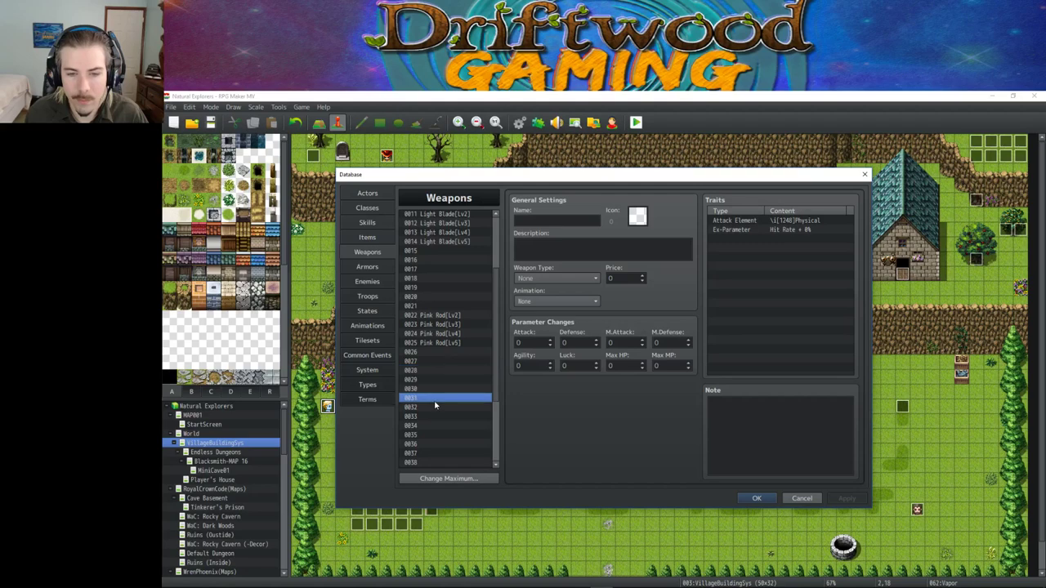
{"action": "left_click", "coordinate": [544, 220]}
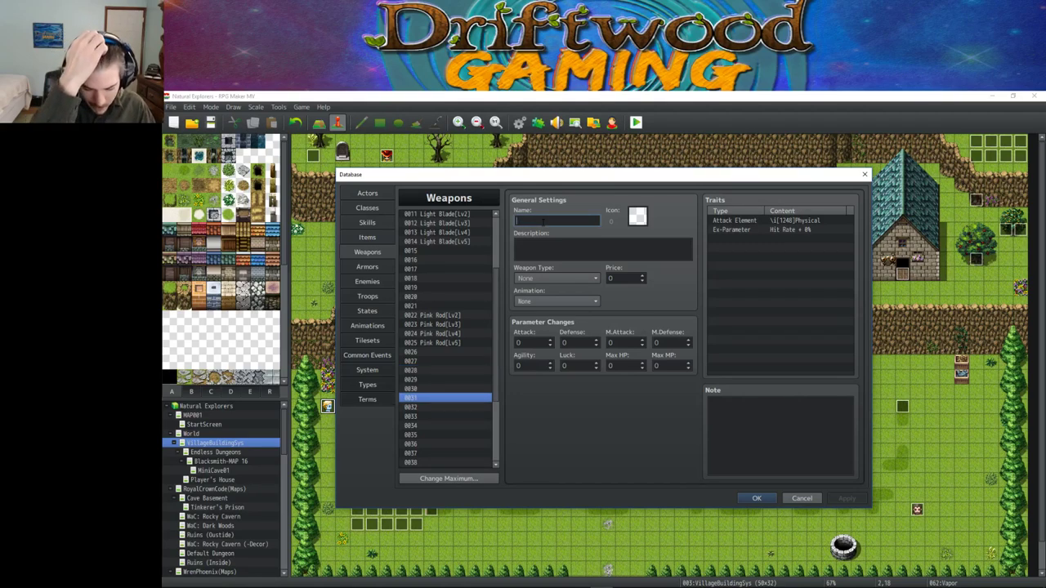
{"action": "type", "text": "SoulSlayer"}
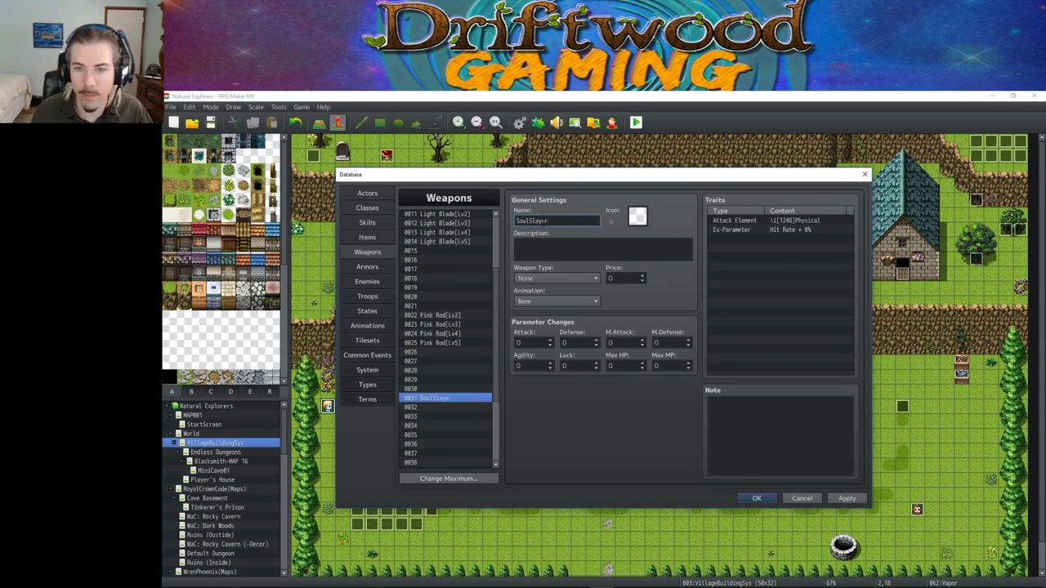
Step: Give the SoulSlayer weapon the red blade icon, number 1281
{"action": "double_click", "coordinate": [637, 215]}
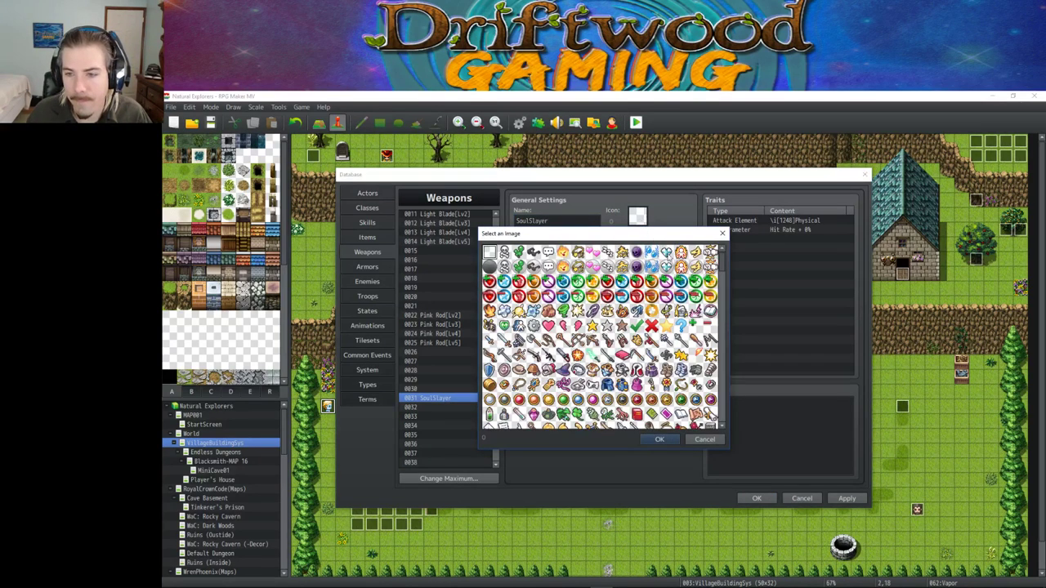
{"action": "left_click_drag", "start_coordinate": [725, 282], "coordinate": [718, 374]}
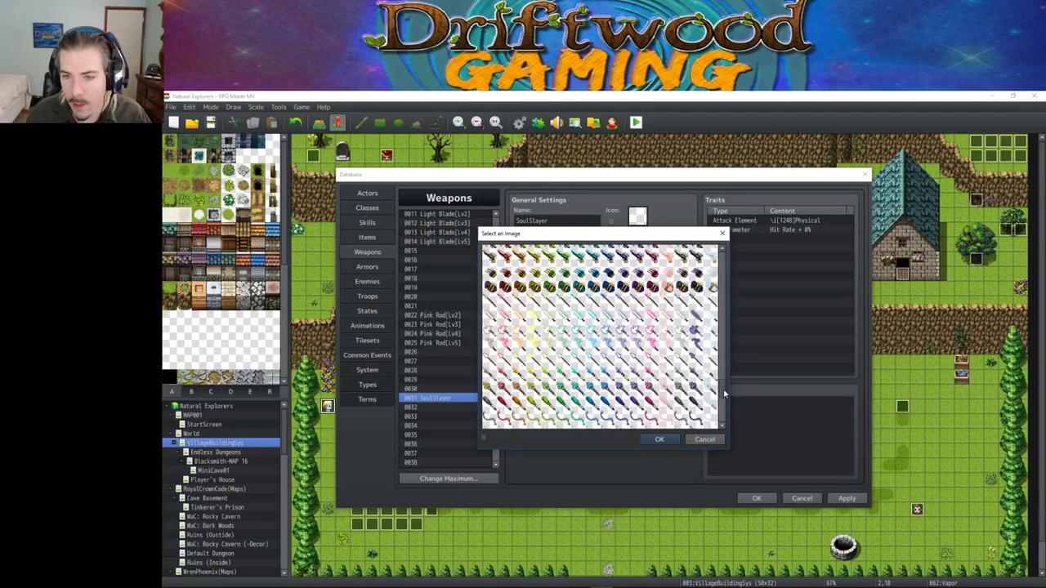
{"action": "double_click", "coordinate": [511, 320]}
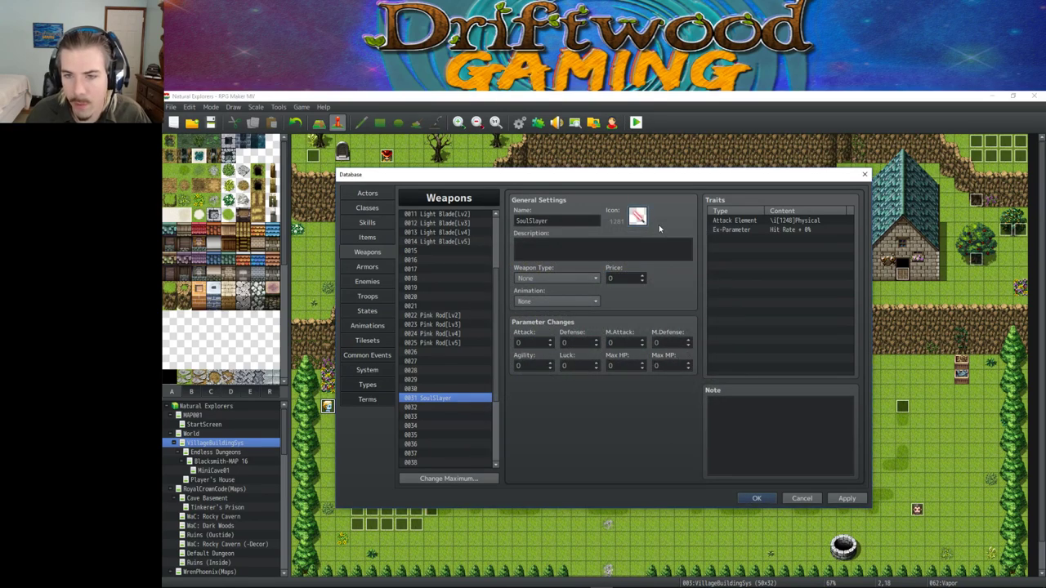
Step: Write the two-line description "Killing creatures with this weapon increases its power!" and "Base Value: STR+10." for SoulSlayer
{"action": "left_click", "coordinate": [567, 254]}
{"action": "type", "text": "Kill"}
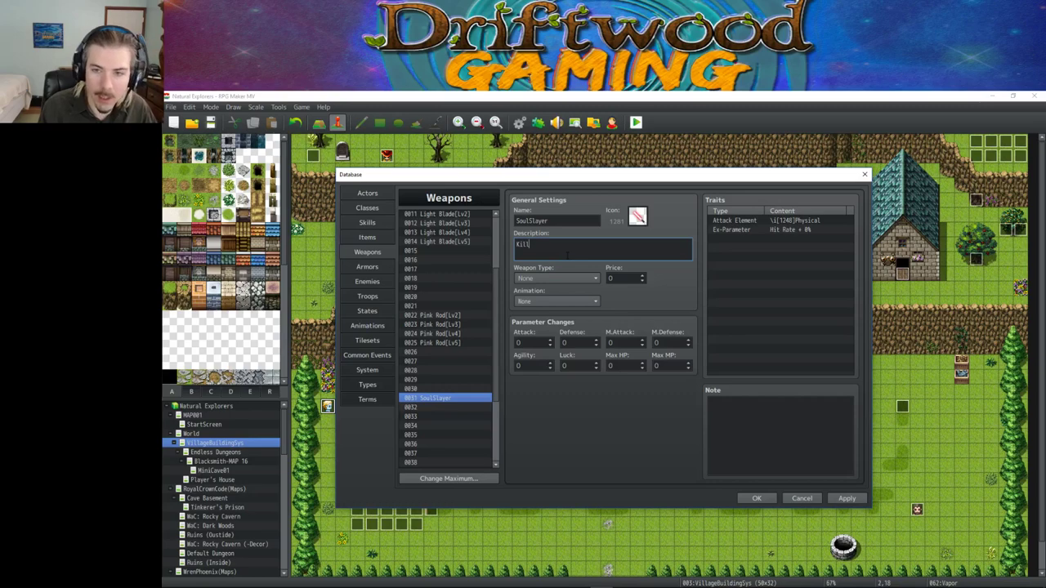
{"action": "type", "text": "ing Creatures with this weapon inc"}
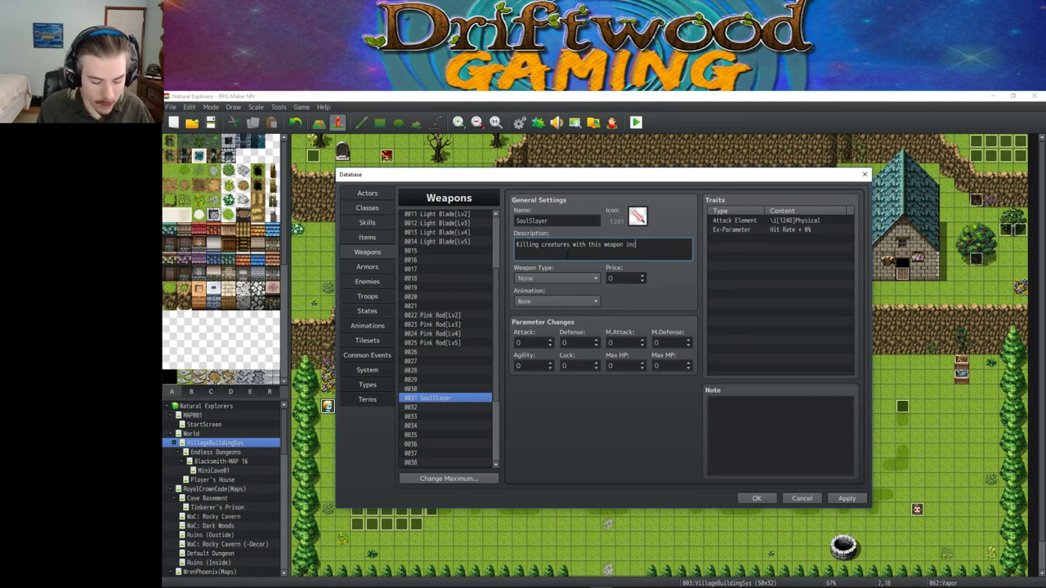
{"action": "type", "text": "reases its pow"}
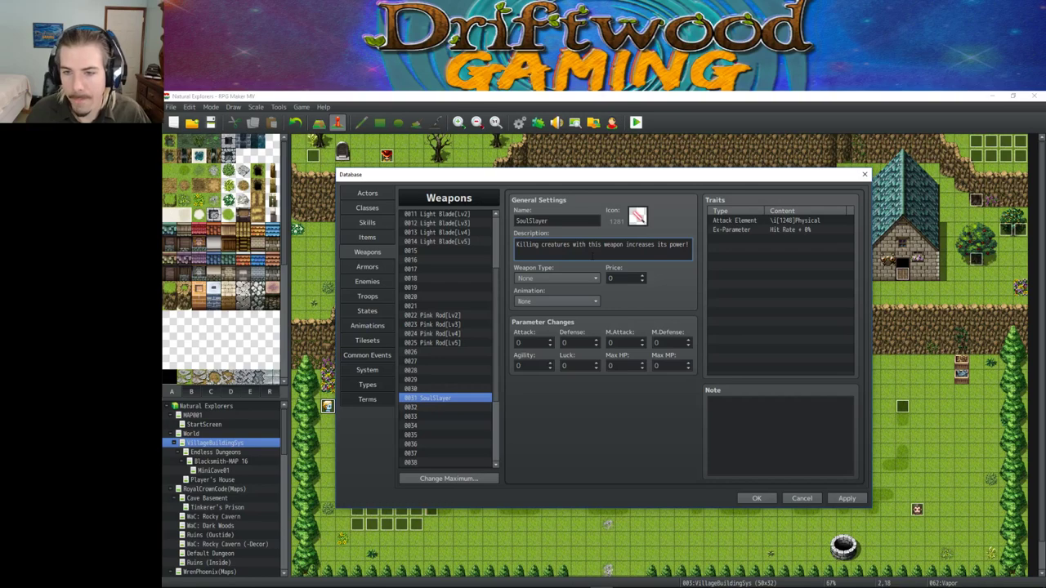
{"action": "type", "text": "er!"}
{"action": "key", "text": "Return"}
{"action": "type", "text": "Base Value: STR+10."}
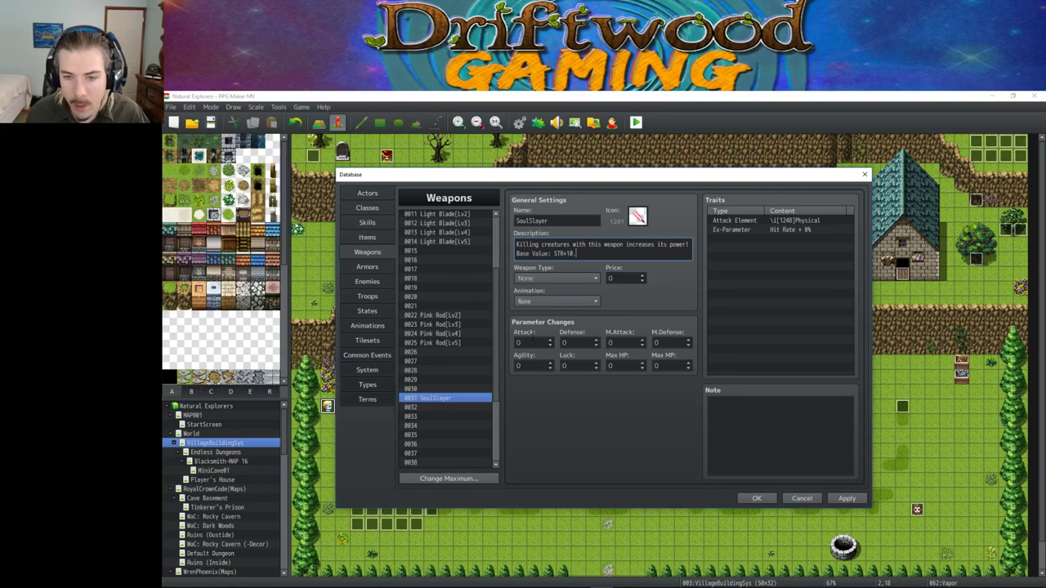
Step: Set SoulSlayer's Attack parameter to 10 and save the database changes
{"action": "left_click", "coordinate": [530, 343]}
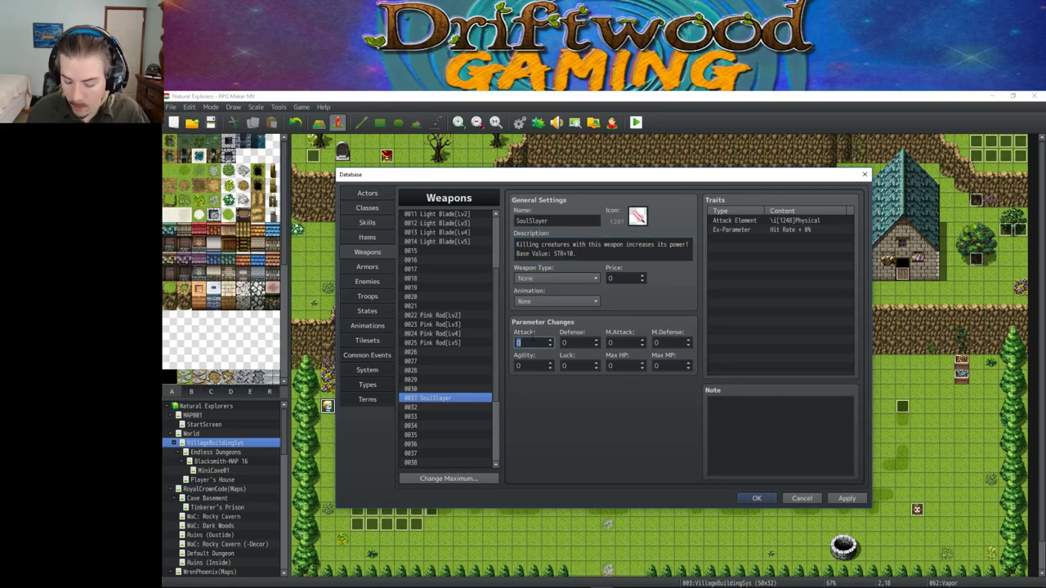
{"action": "left_click", "coordinate": [748, 285]}
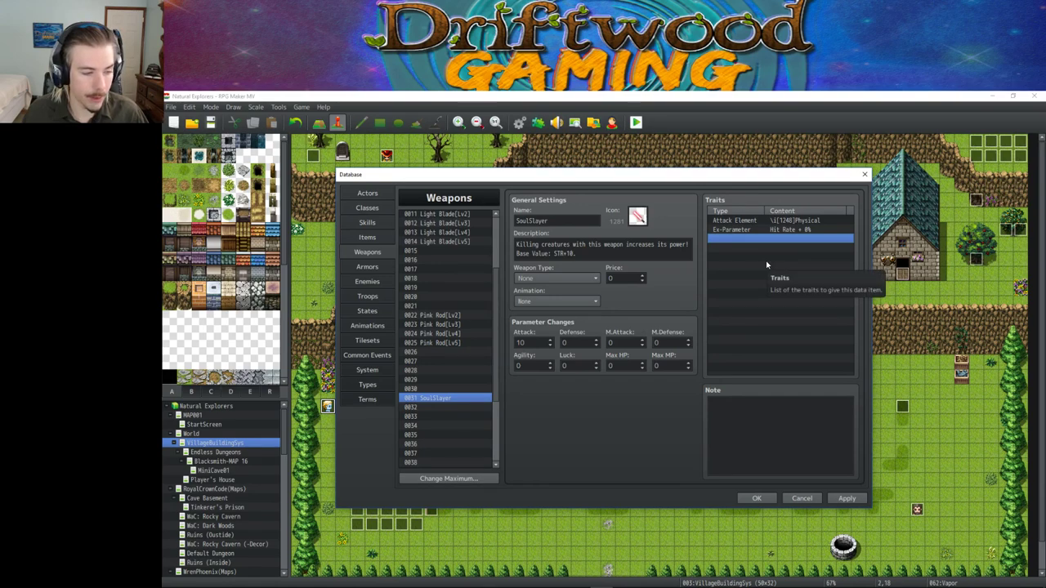
{"action": "left_click", "coordinate": [757, 498]}
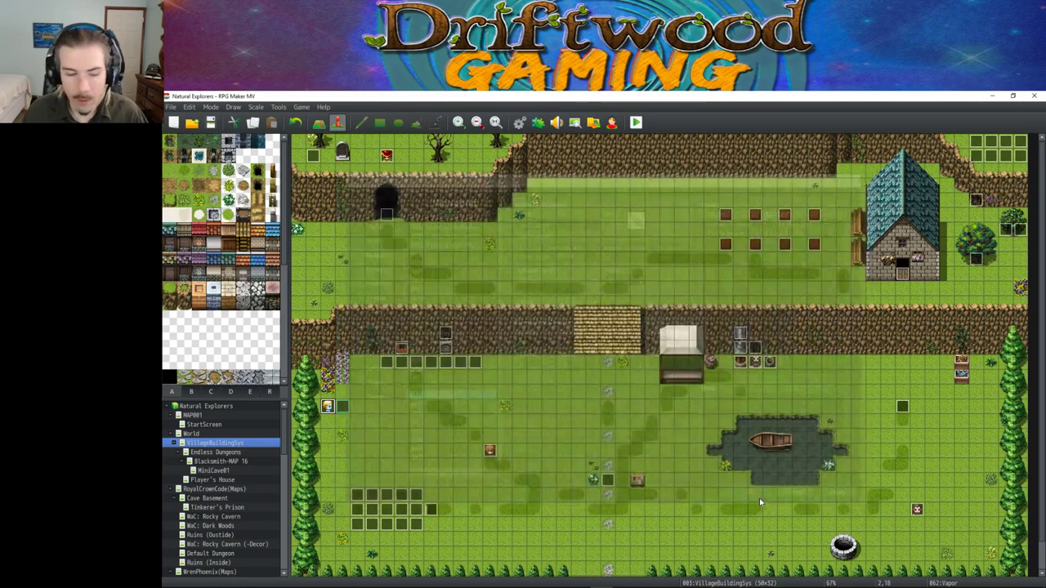
Step: Switch to Discord, open the unread direct message and save its face sheet as Damian_Faceset.png in the project's img/faces folder
{"action": "mouse_move", "coordinate": [536, 577]}
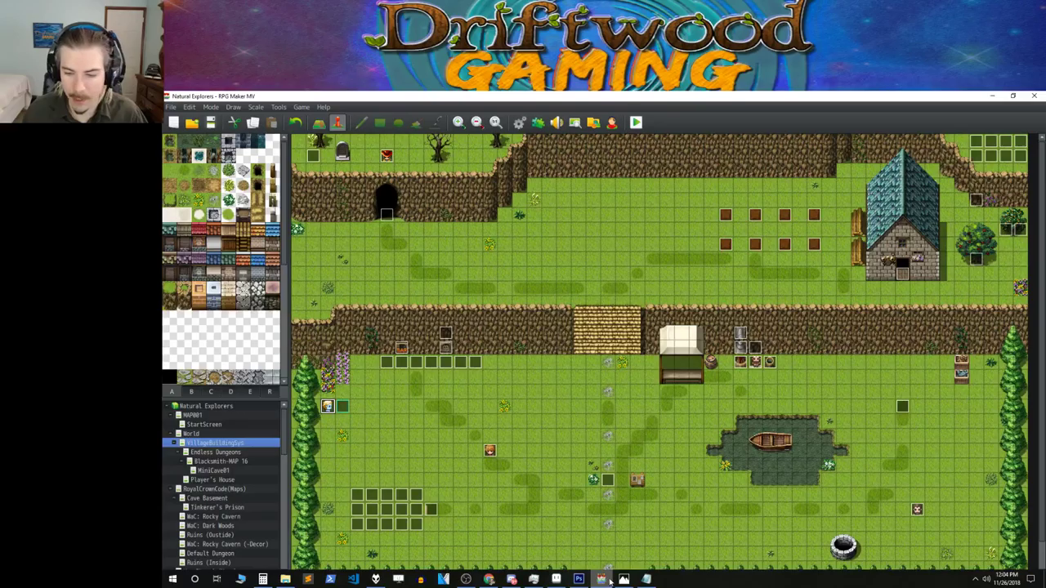
{"action": "left_click", "coordinate": [511, 580]}
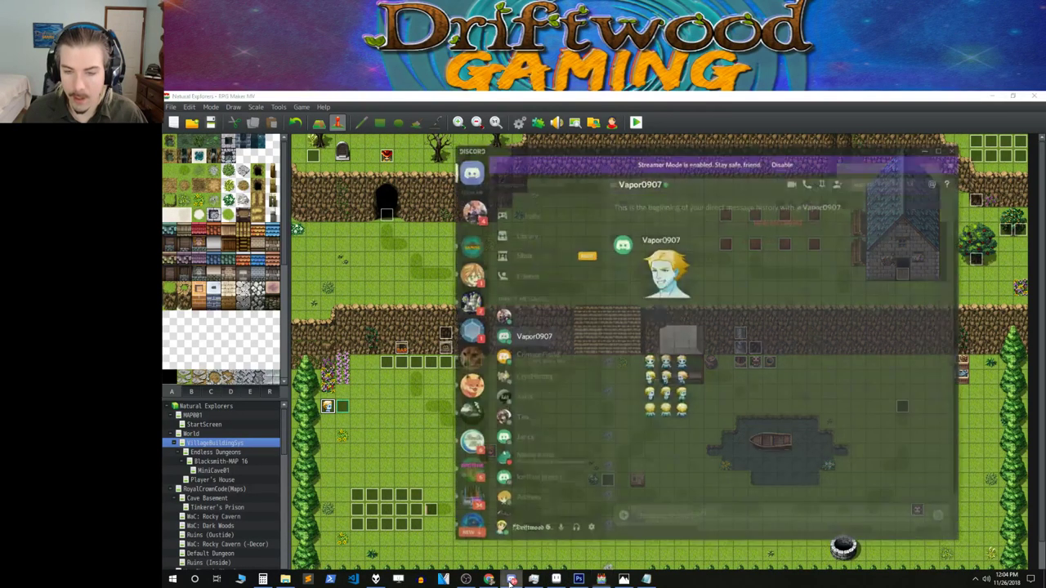
{"action": "left_click", "coordinate": [469, 186]}
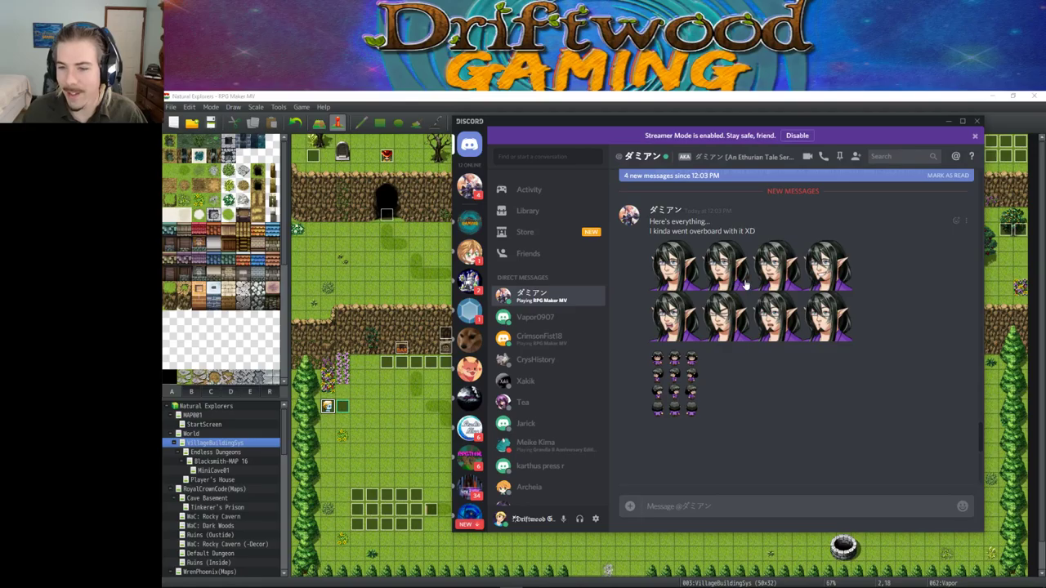
{"action": "left_click", "coordinate": [745, 286]}
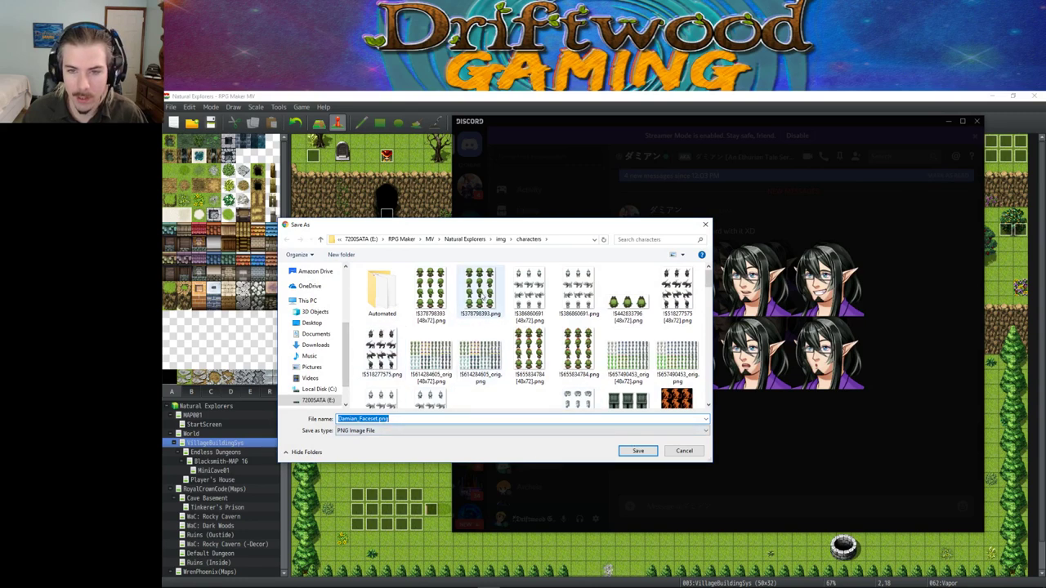
{"action": "left_click", "coordinate": [500, 238]}
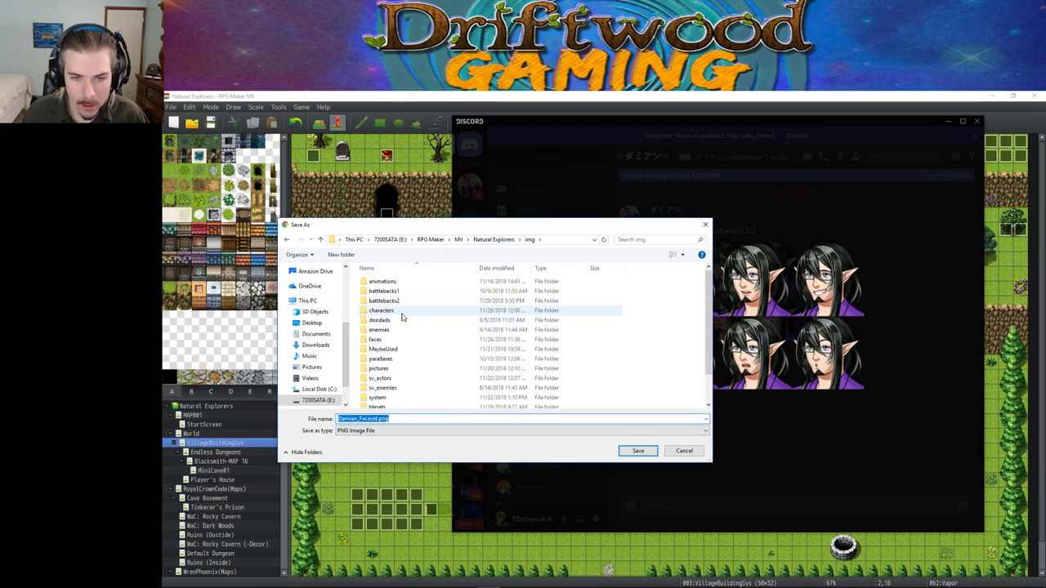
{"action": "double_click", "coordinate": [397, 341]}
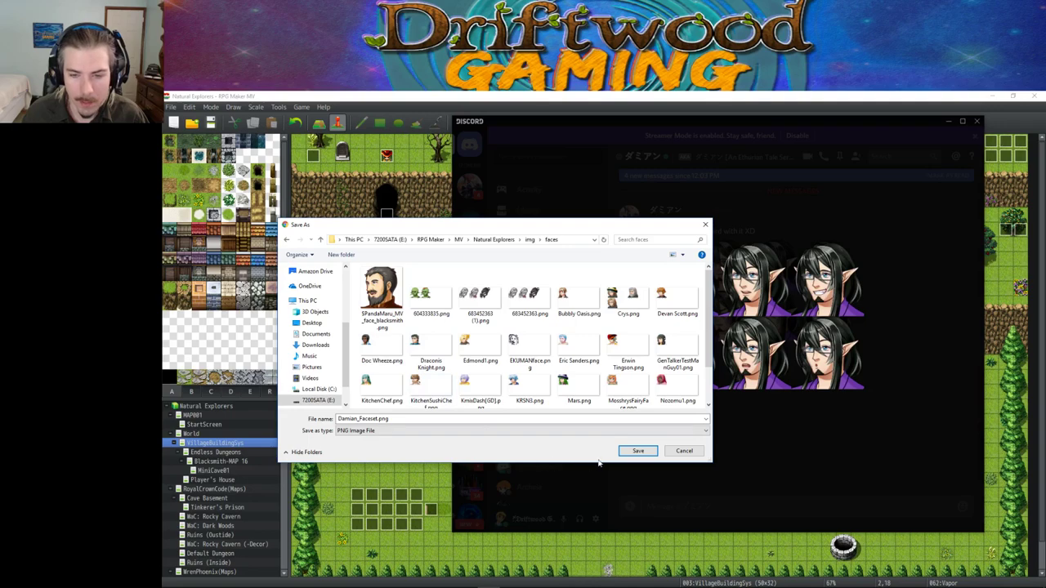
{"action": "left_click", "coordinate": [637, 451]}
{"action": "left_click", "coordinate": [770, 439]}
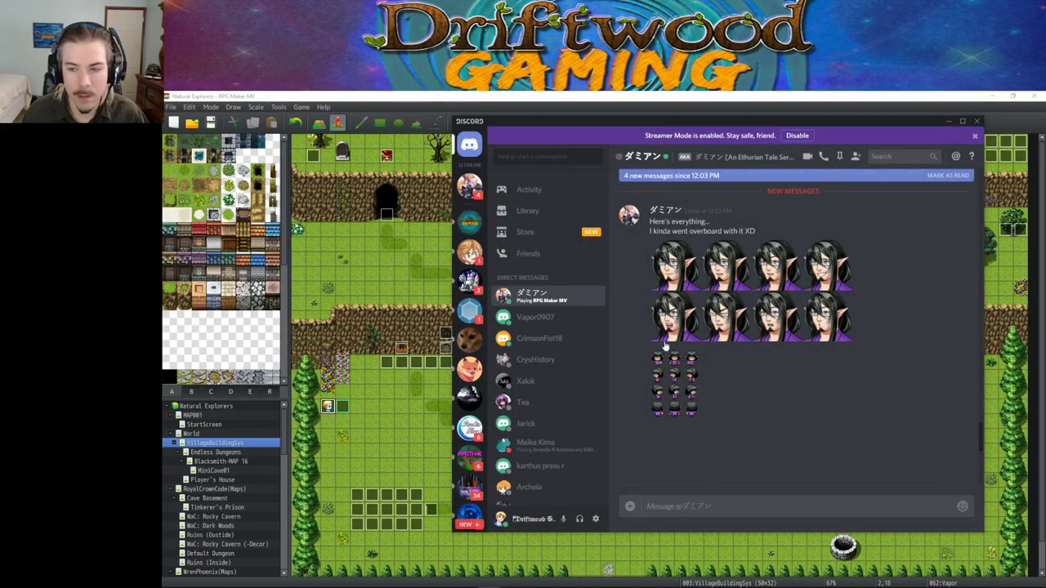
Step: Save the walking sprite sheet from the message as Damian_WalkSprite.png in the project's img/characters folder
{"action": "left_click", "coordinate": [676, 391]}
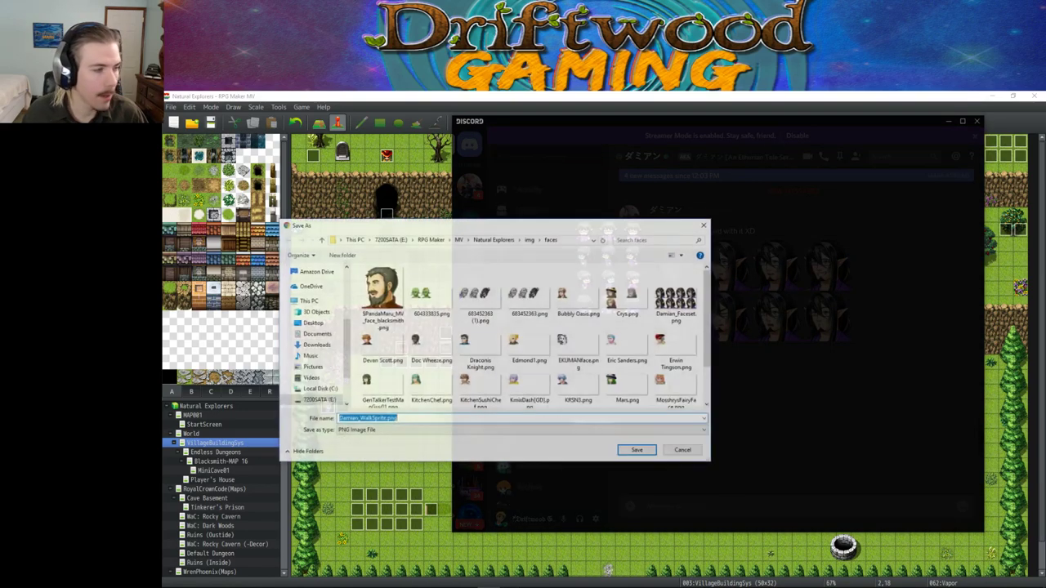
{"action": "left_click", "coordinate": [529, 239]}
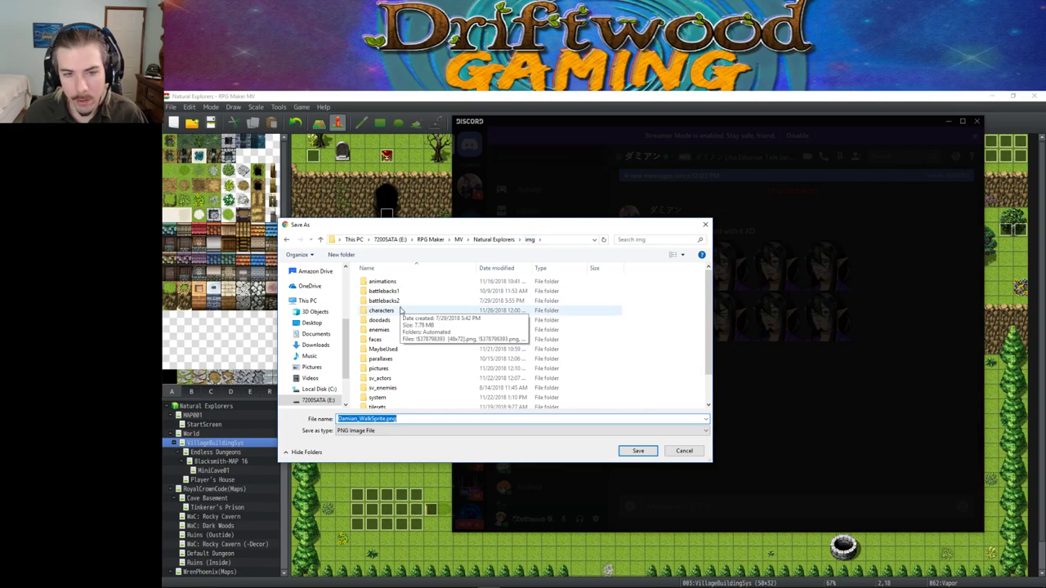
{"action": "double_click", "coordinate": [400, 311]}
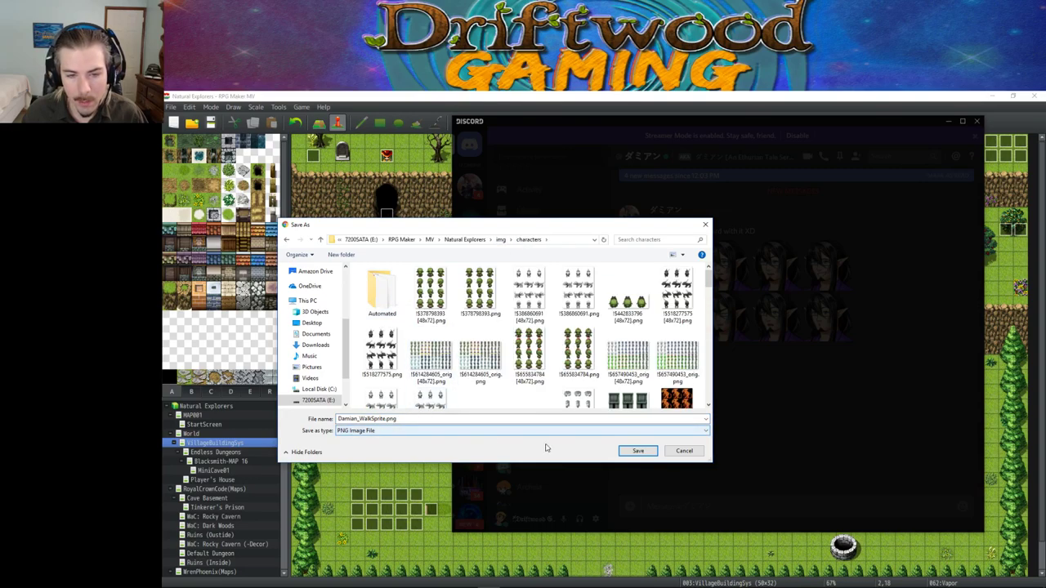
{"action": "left_click", "coordinate": [637, 451]}
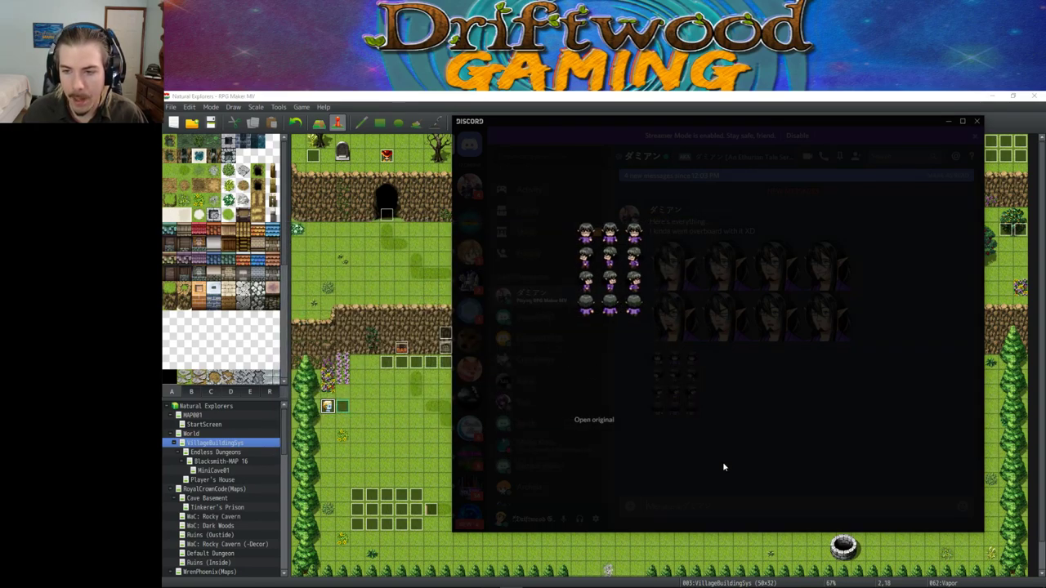
{"action": "left_click", "coordinate": [720, 458]}
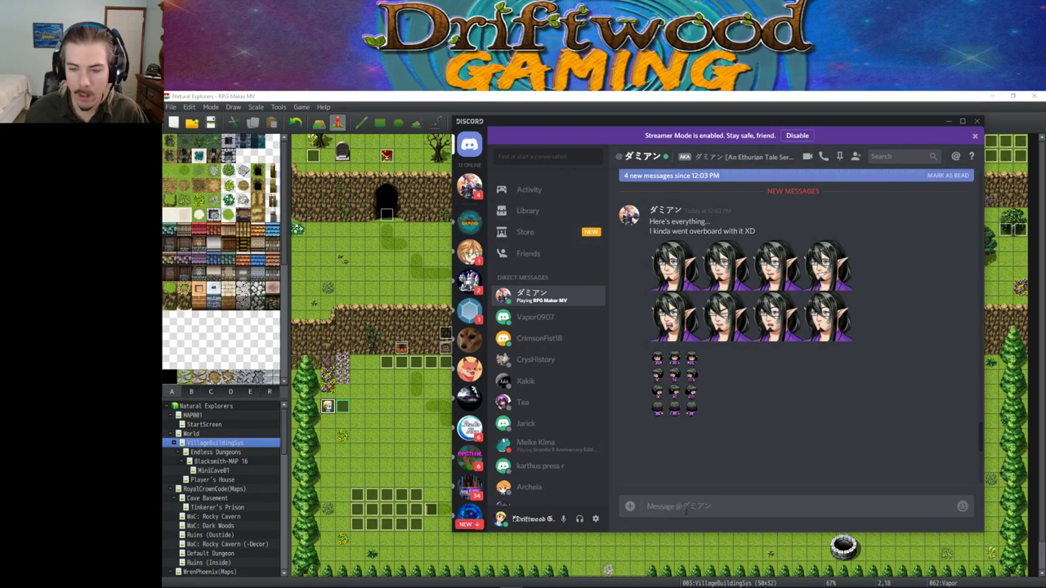
Step: Reply "nice" in the direct message conversation
{"action": "type", "text": "nice"}
{"action": "key", "text": "Return"}
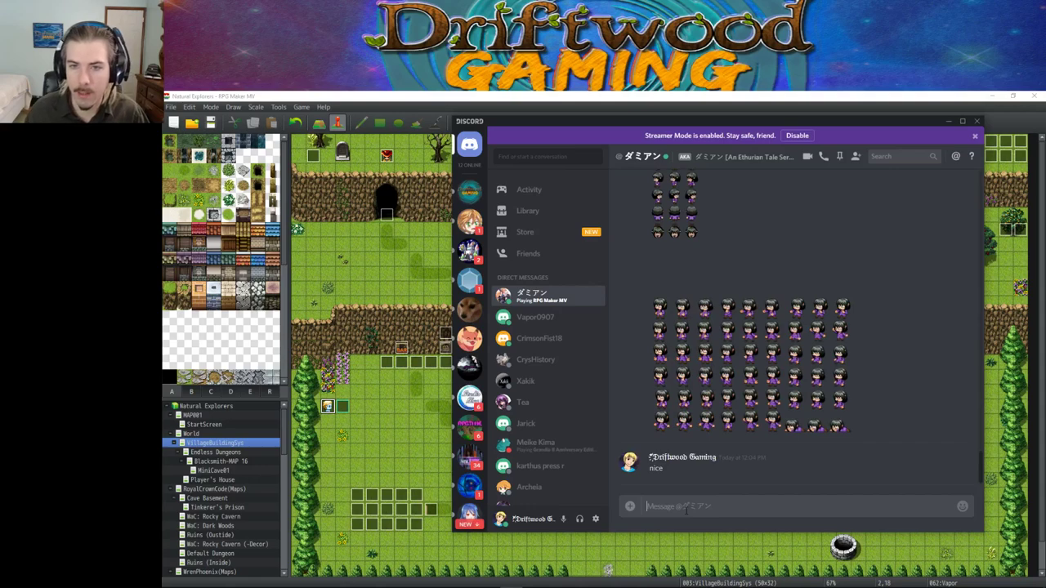
Step: Save the second walking sprite sheet from the direct message as Damian_WalkSprite_2.png in the project's img/characters folder
{"action": "scroll", "coordinate": [697, 347], "scroll_direction": "up", "scroll_amount": 10}
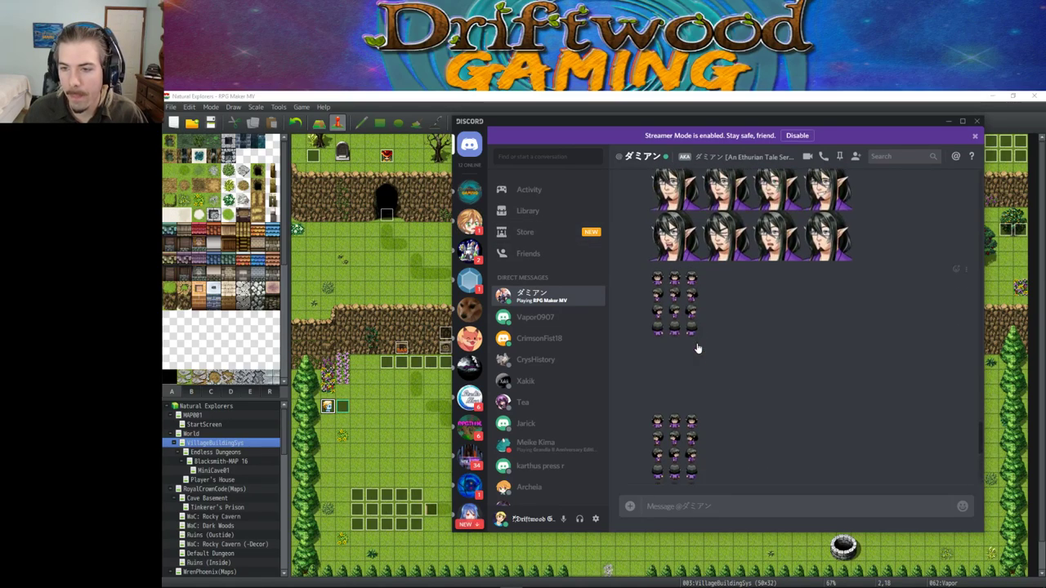
{"action": "scroll", "coordinate": [697, 347], "scroll_direction": "down", "scroll_amount": 5}
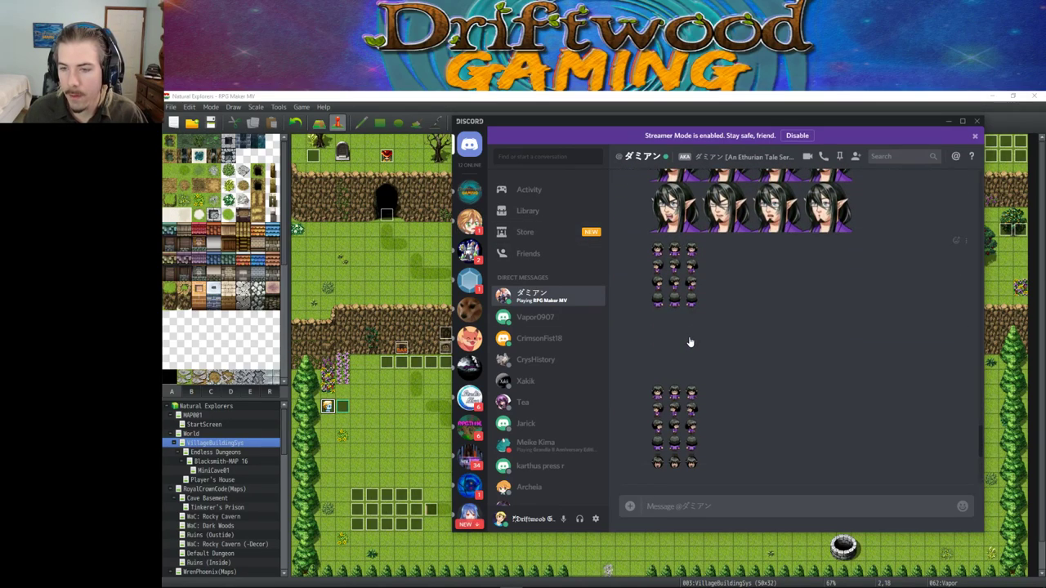
{"action": "scroll", "coordinate": [680, 296], "scroll_direction": "down", "scroll_amount": 5}
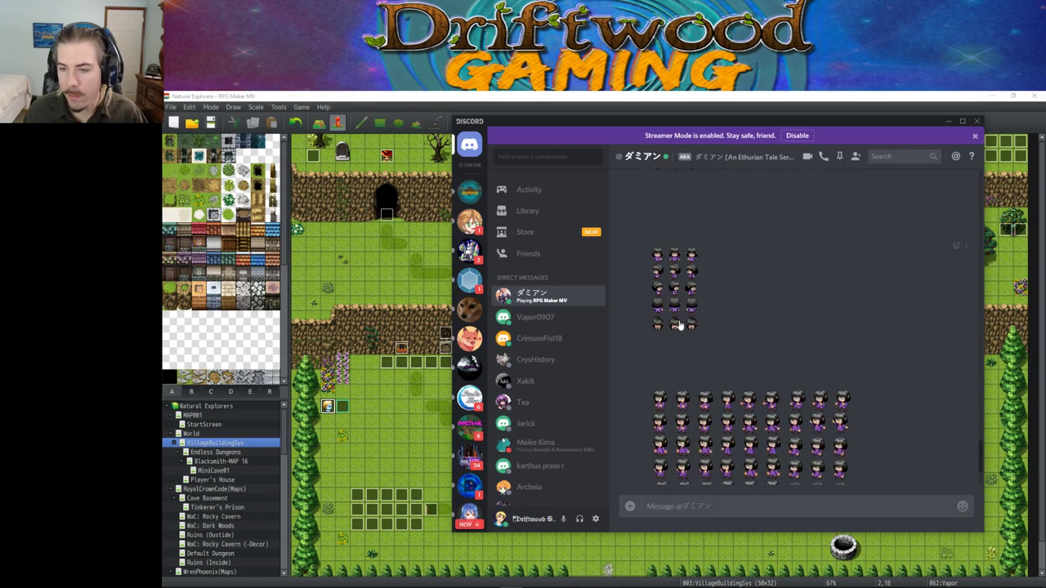
{"action": "left_click", "coordinate": [678, 299]}
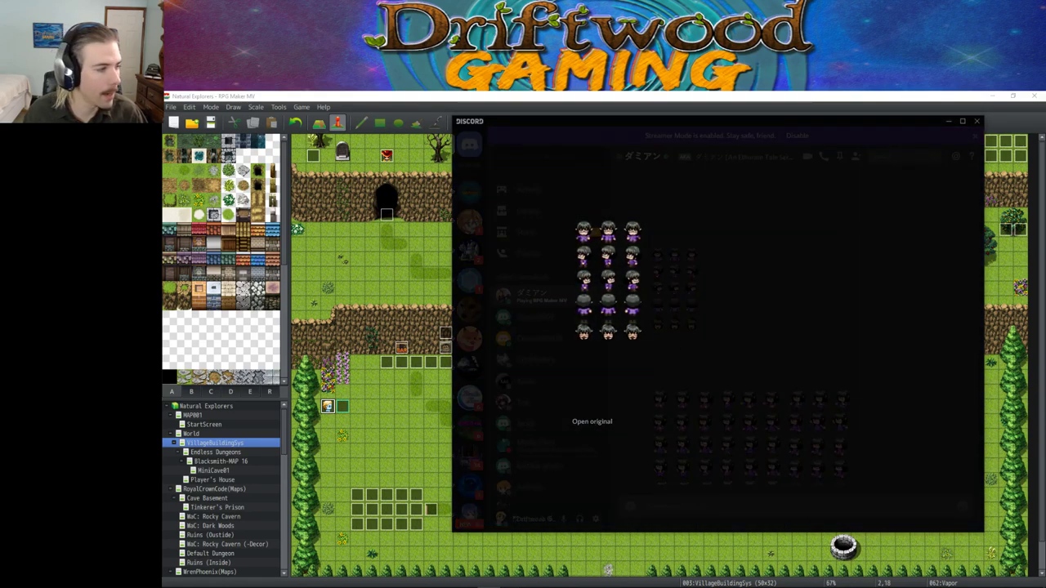
{"action": "right_click", "coordinate": [608, 278]}
{"action": "left_click", "coordinate": [645, 301]}
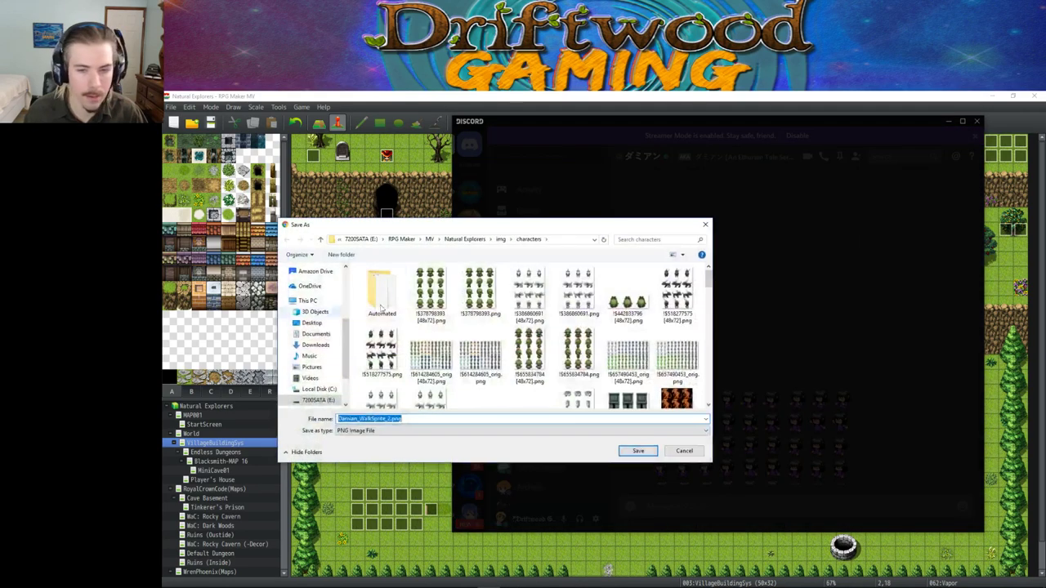
{"action": "left_click", "coordinate": [626, 452]}
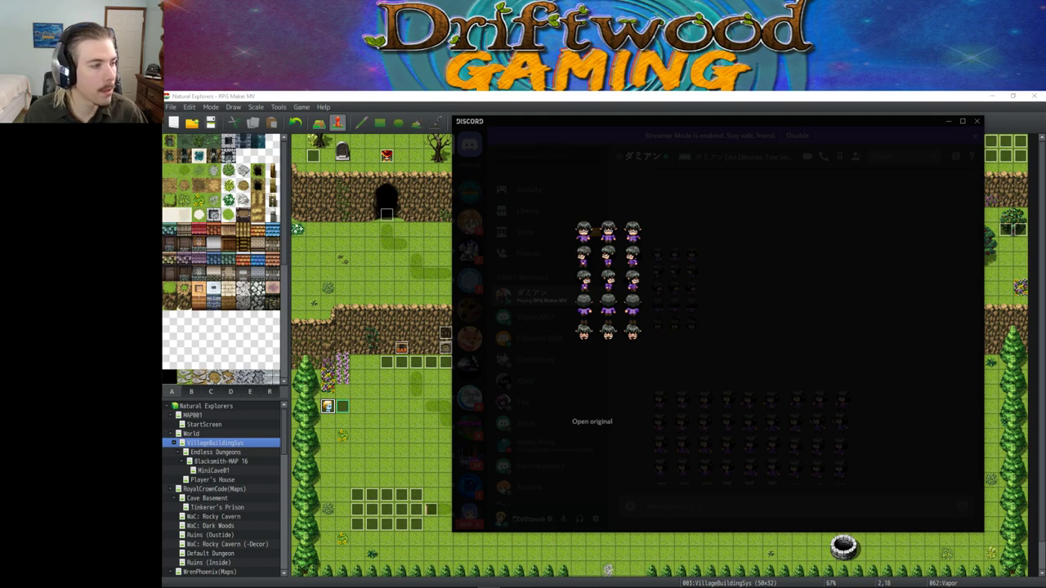
Step: Save the battler sprite sheet from the message as Damian_Battler.png in the project's img/sv_actors folder
{"action": "left_click", "coordinate": [703, 425]}
{"action": "right_click", "coordinate": [719, 370]}
{"action": "left_click", "coordinate": [694, 375]}
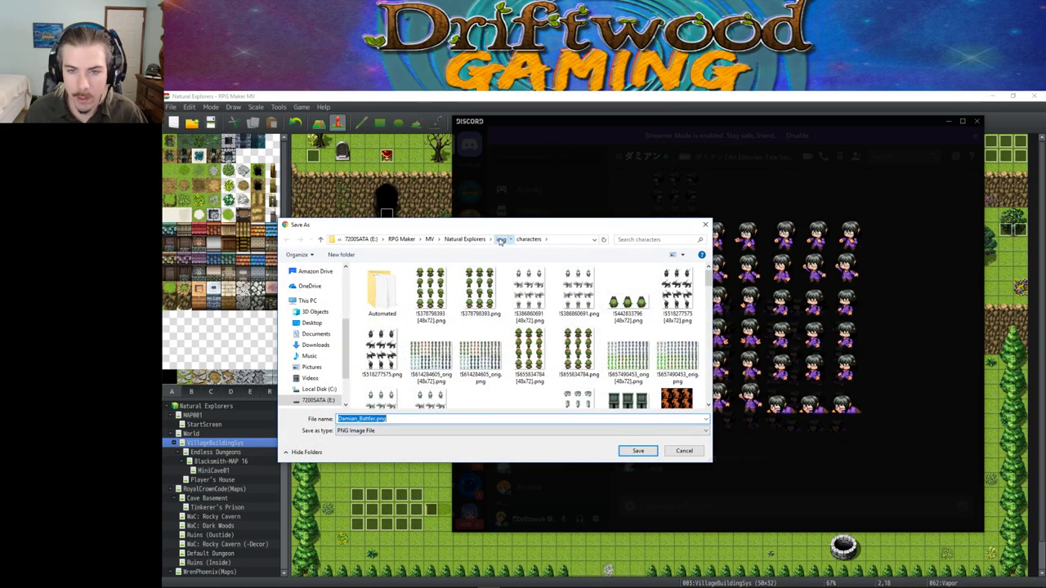
{"action": "left_click", "coordinate": [500, 239]}
{"action": "double_click", "coordinate": [408, 378]}
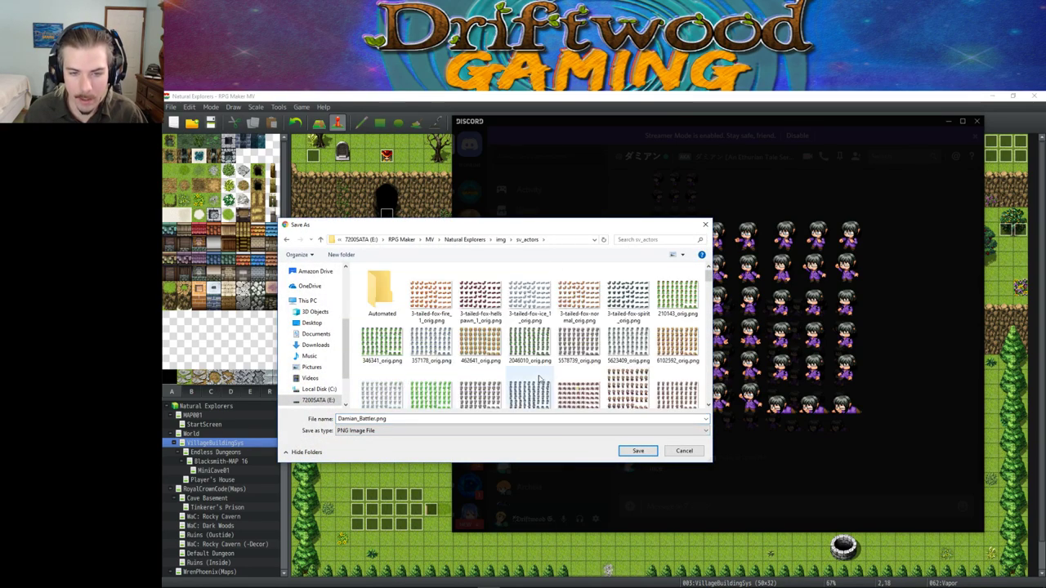
{"action": "left_click", "coordinate": [630, 451]}
{"action": "left_click", "coordinate": [701, 477]}
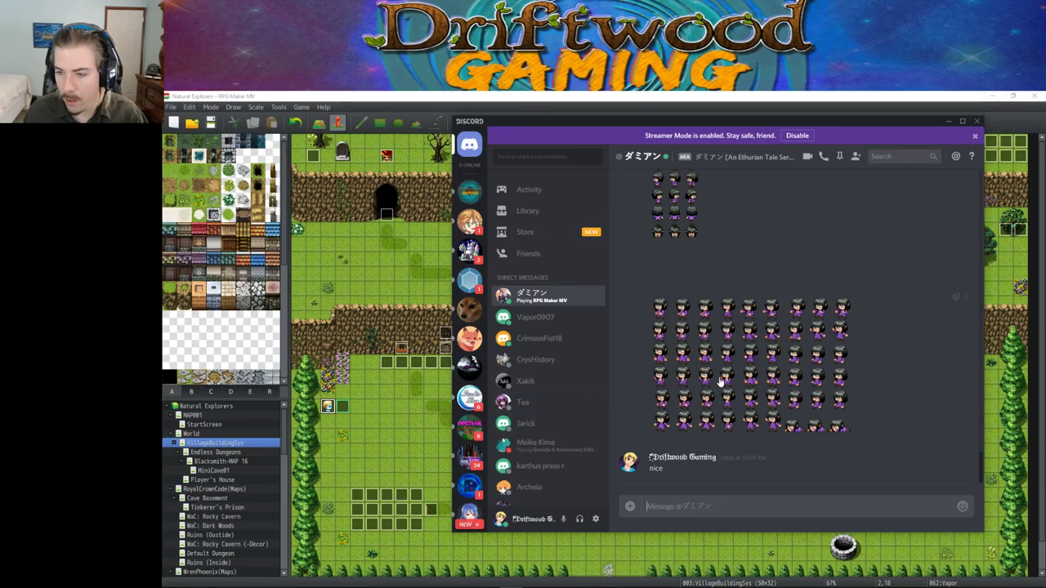
Step: Check the official_content channel on the Driftwood Gaming server, and switch back to RPG Maker MV
{"action": "left_click", "coordinate": [469, 191]}
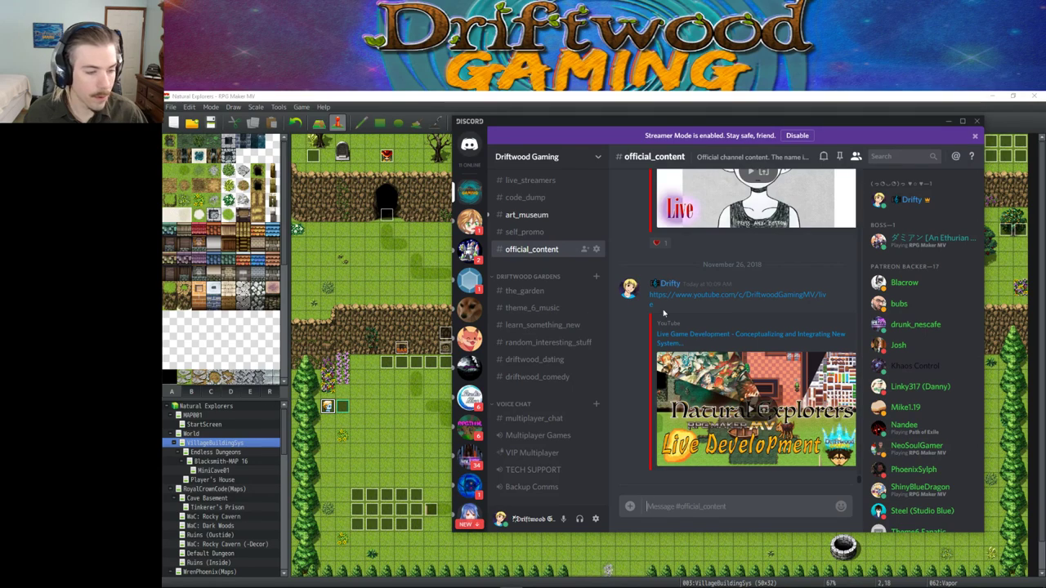
{"action": "left_click", "coordinate": [469, 146]}
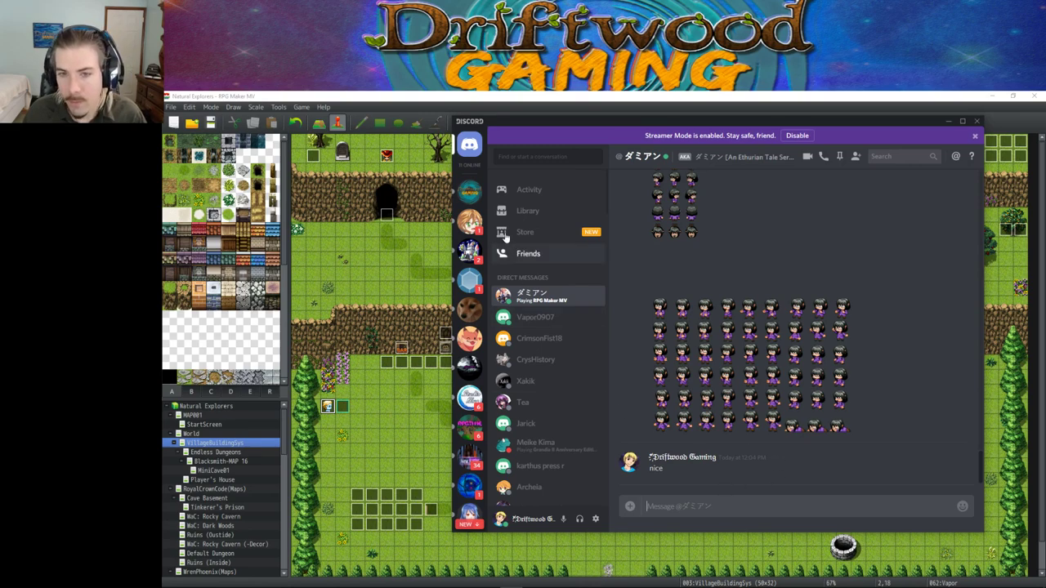
{"action": "left_click", "coordinate": [474, 192]}
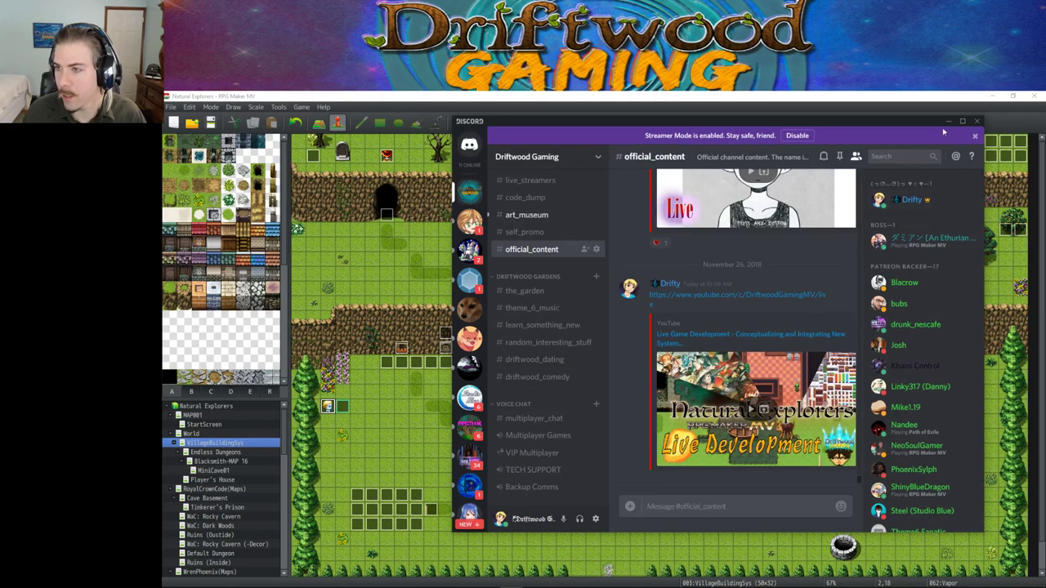
{"action": "left_click", "coordinate": [948, 121]}
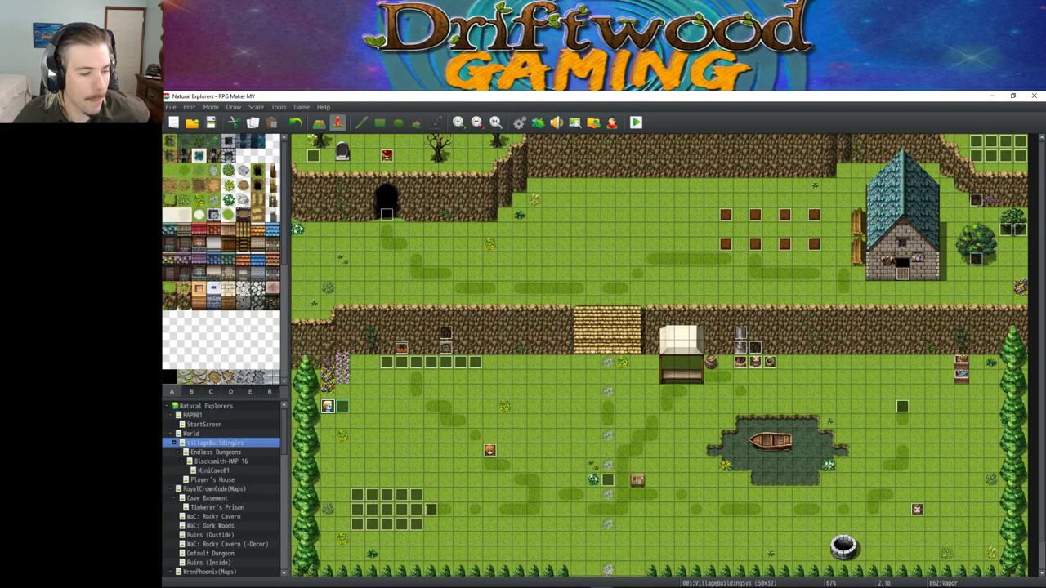
Step: Review the SoulSlayer weapon entry in the database and close the database
{"action": "left_click", "coordinate": [519, 123]}
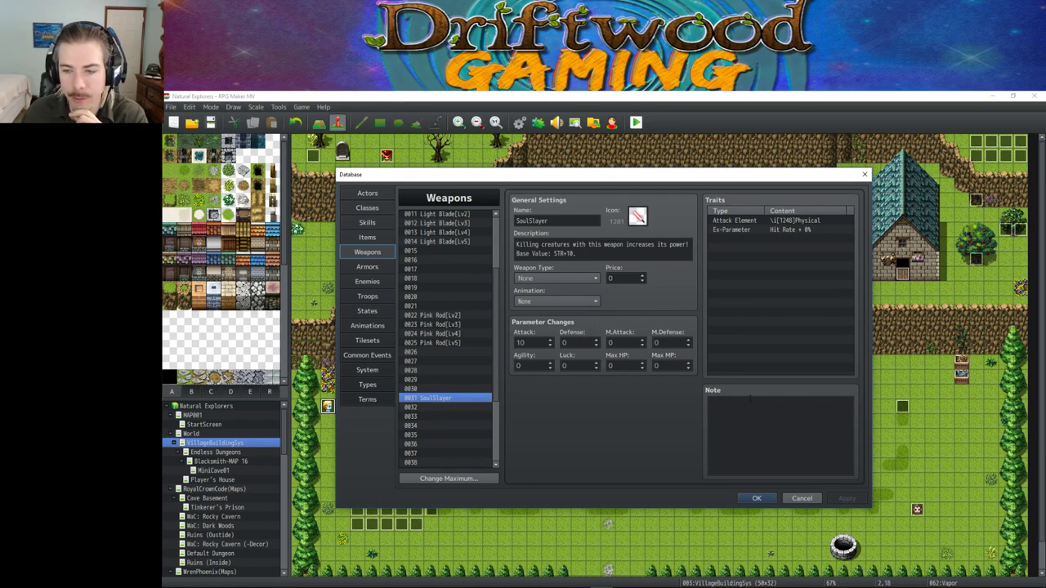
{"action": "left_click", "coordinate": [757, 498]}
{"action": "left_click", "coordinate": [519, 122]}
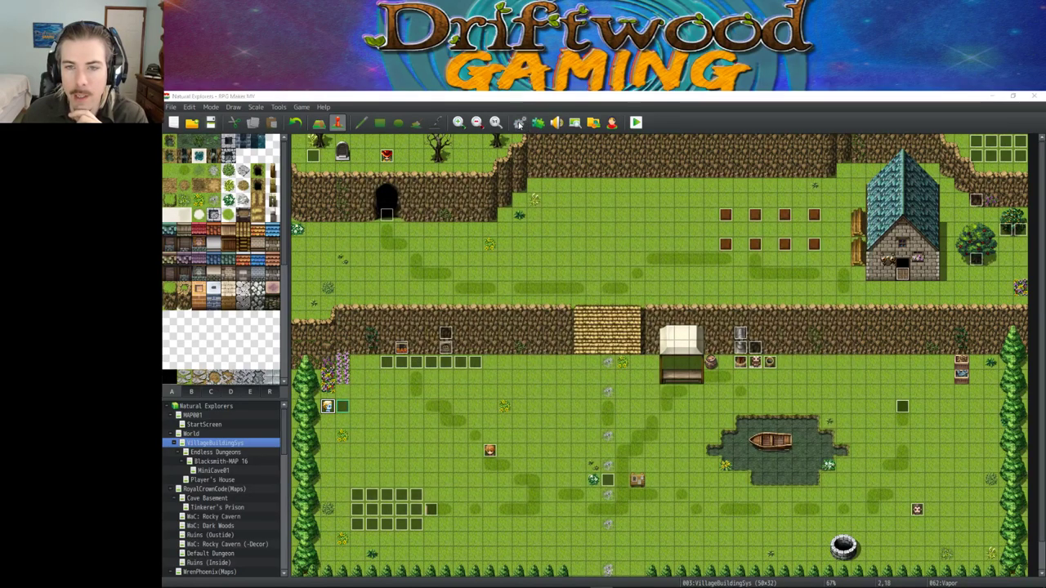
{"action": "left_click", "coordinate": [757, 498]}
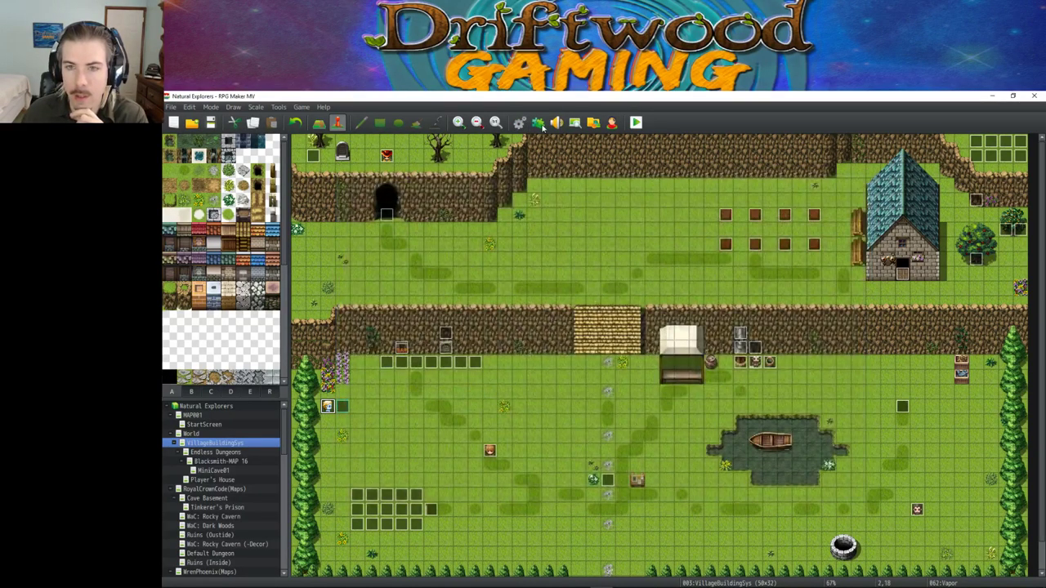
Step: Examine the YEP_WeaponUnleash help and look through the Yanfly battle plugins in the Plugin Manager for a suitable notetag
{"action": "left_click", "coordinate": [537, 122]}
{"action": "scroll", "coordinate": [584, 390], "scroll_direction": "down", "scroll_amount": 8}
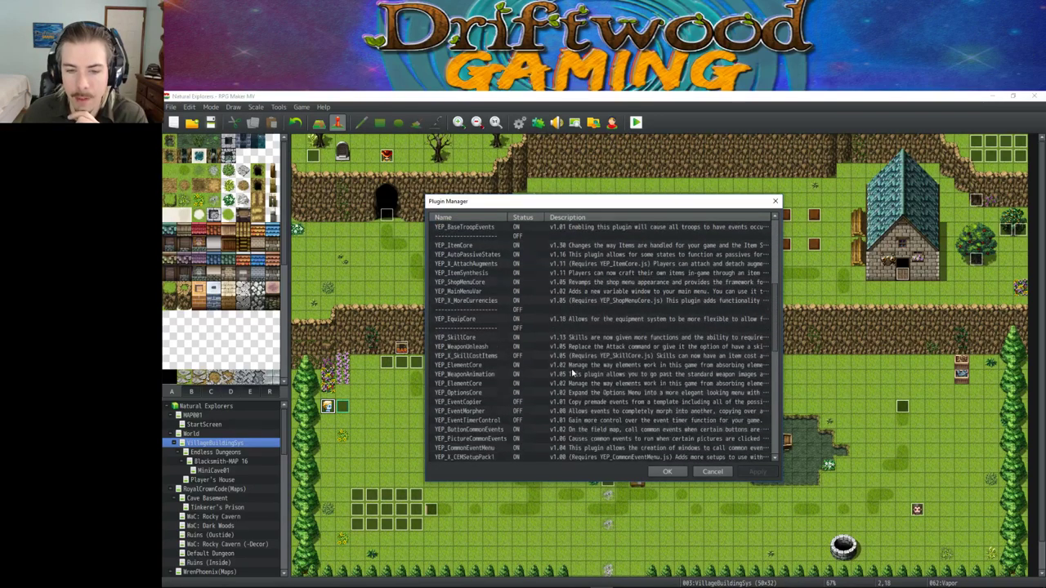
{"action": "left_click", "coordinate": [478, 337]}
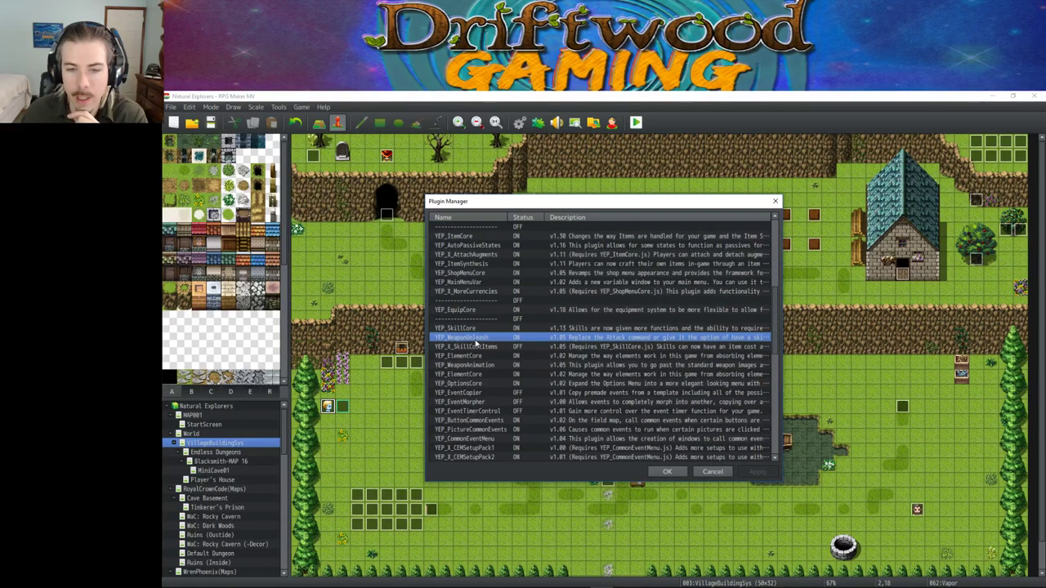
{"action": "double_click", "coordinate": [478, 340]}
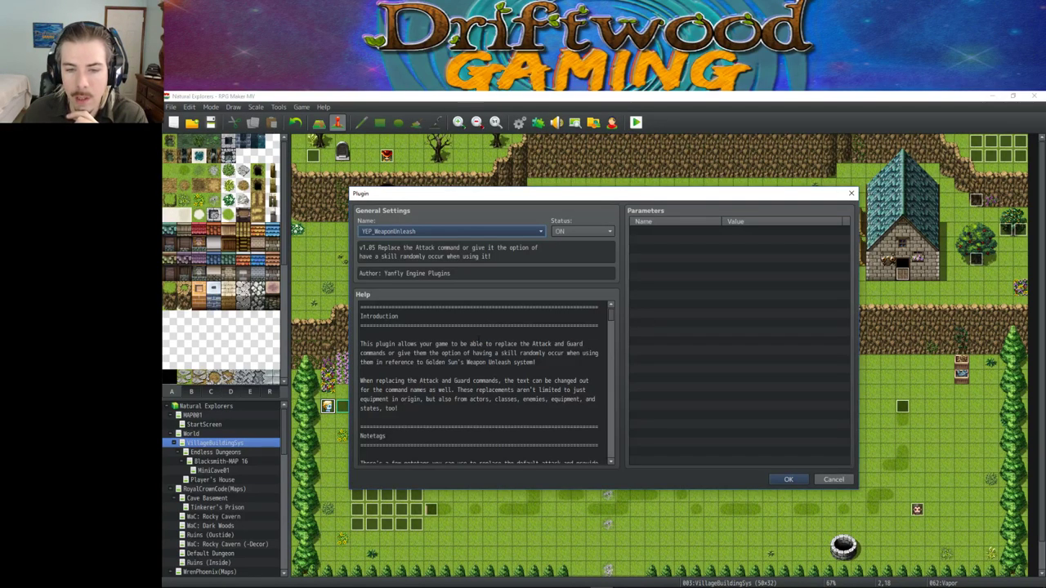
{"action": "scroll", "coordinate": [479, 384], "scroll_direction": "down", "scroll_amount": 5}
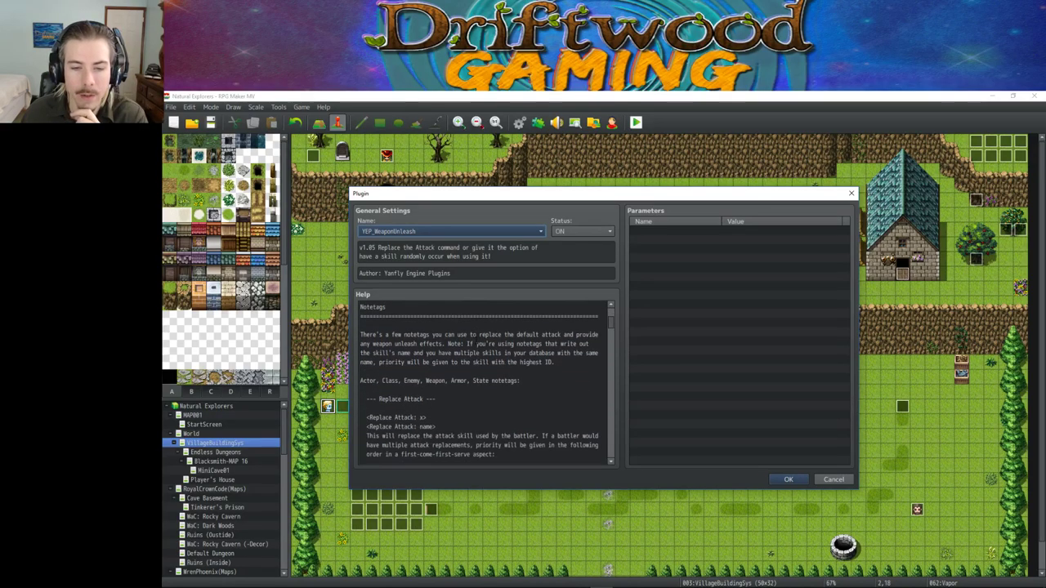
{"action": "left_click", "coordinate": [788, 479]}
{"action": "scroll", "coordinate": [549, 335], "scroll_direction": "up", "scroll_amount": 6}
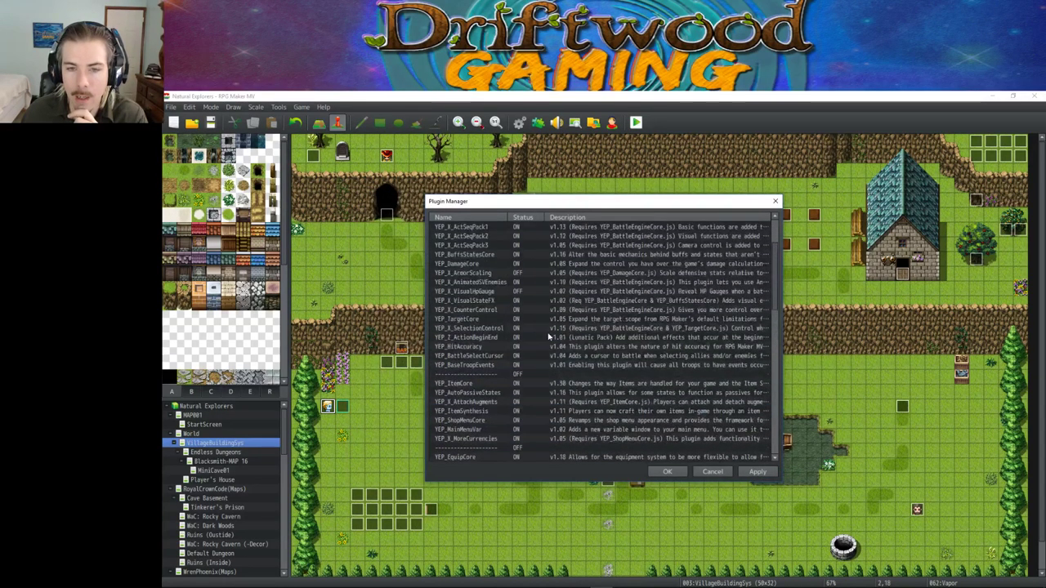
{"action": "left_click", "coordinate": [501, 293]}
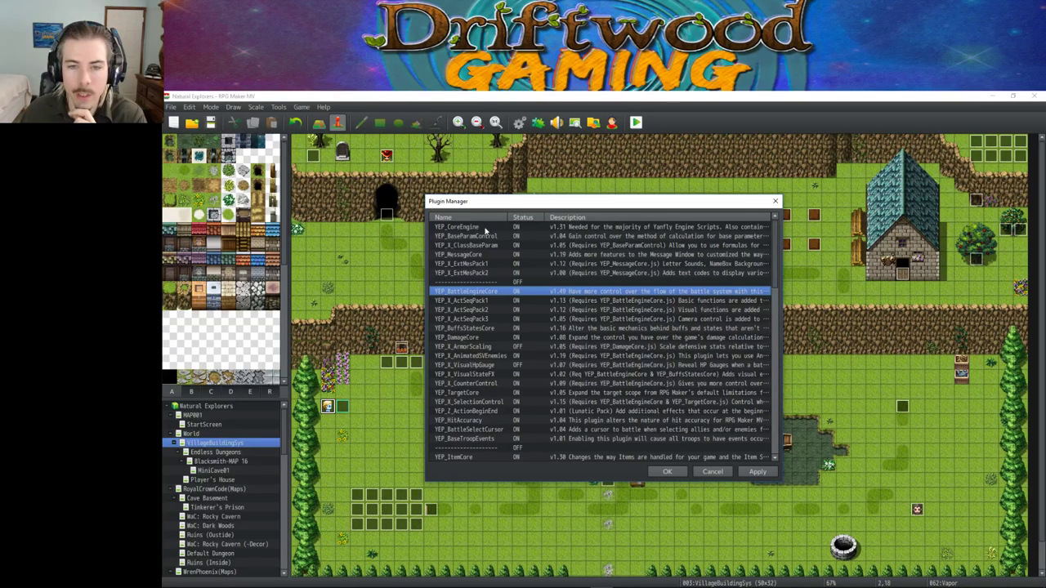
{"action": "left_click", "coordinate": [485, 228]}
{"action": "left_click", "coordinate": [483, 291]}
{"action": "scroll", "coordinate": [483, 286], "scroll_direction": "down", "scroll_amount": 6}
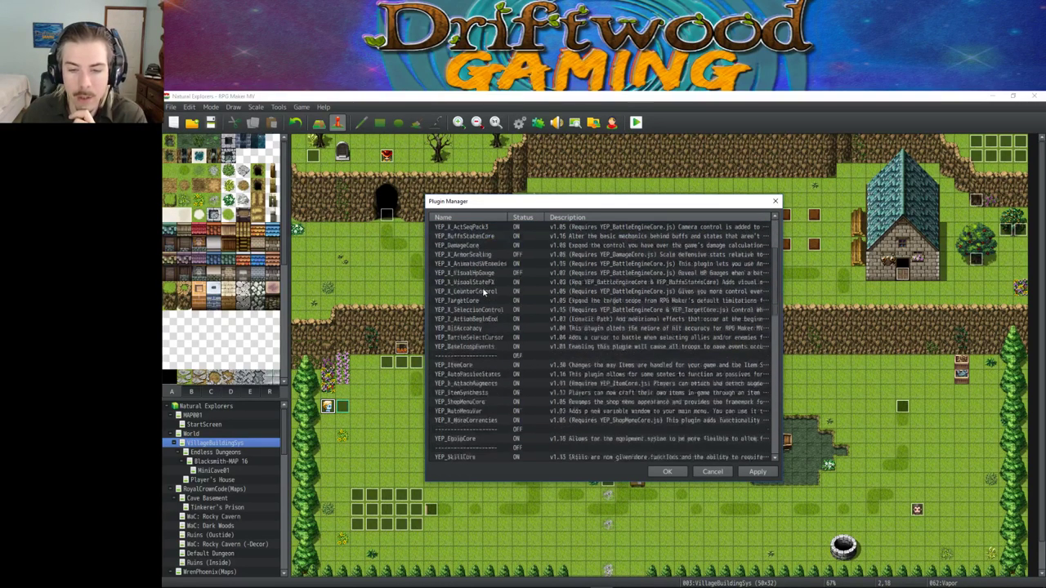
{"action": "scroll", "coordinate": [483, 286], "scroll_direction": "down", "scroll_amount": 1}
Step: Copy the <Replace Attack: x> notetag from the YEP_WeaponUnleash plugin help and close the Plugin Manager
{"action": "left_click", "coordinate": [478, 366]}
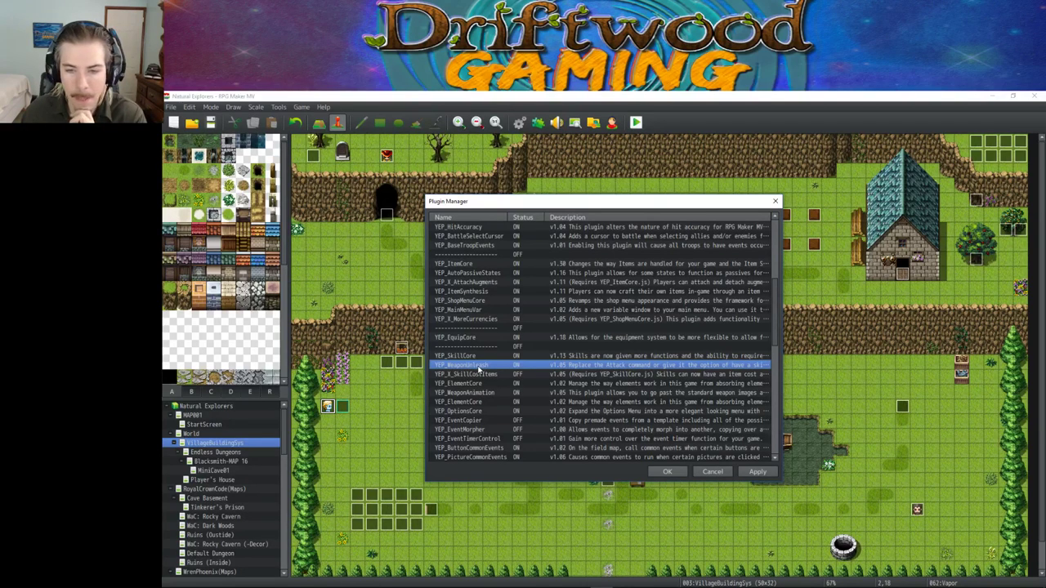
{"action": "double_click", "coordinate": [479, 368]}
{"action": "scroll", "coordinate": [457, 365], "scroll_direction": "down", "scroll_amount": 6}
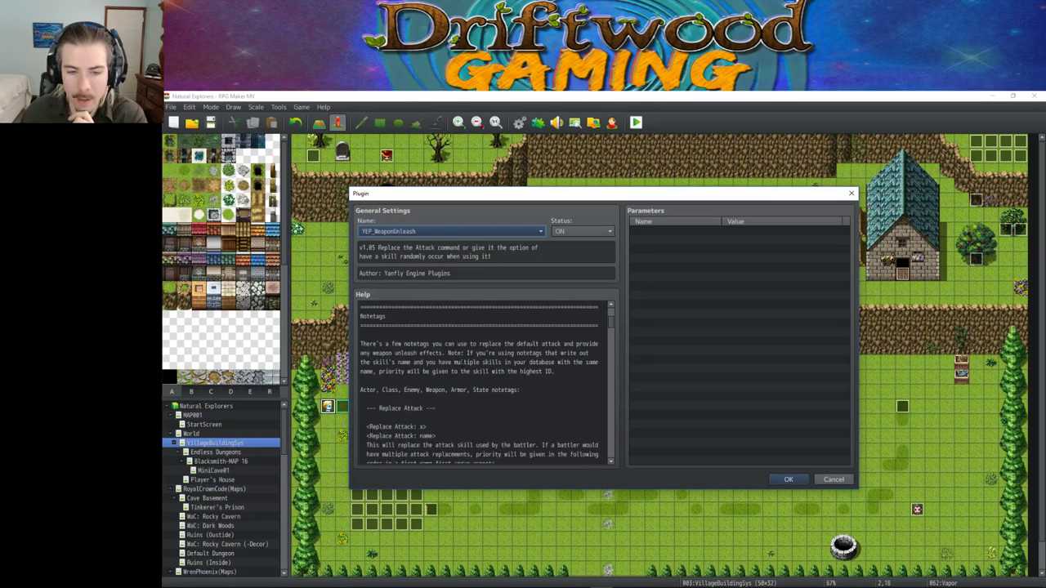
{"action": "scroll", "coordinate": [457, 365], "scroll_direction": "down", "scroll_amount": 5}
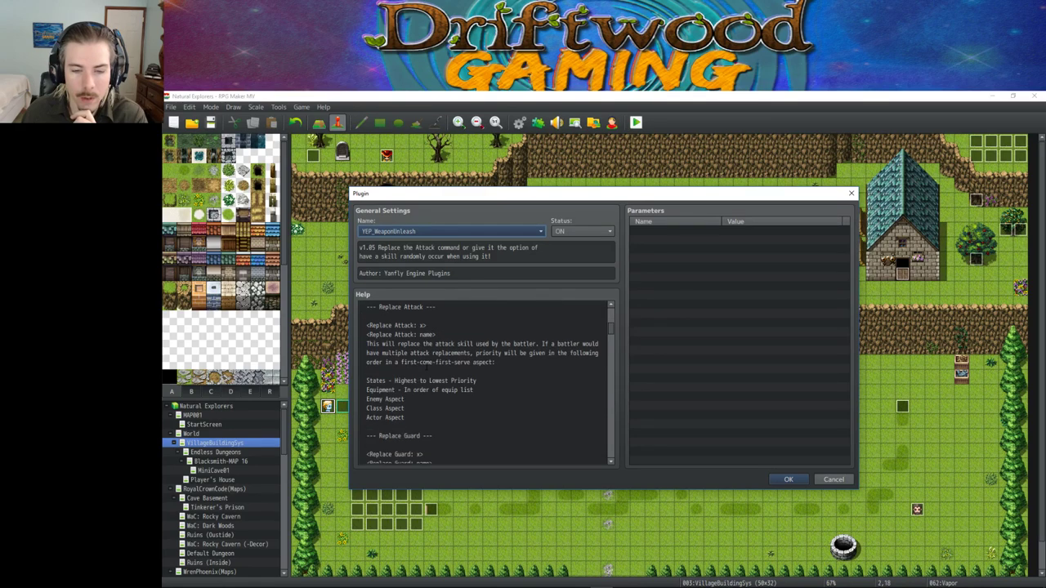
{"action": "scroll", "coordinate": [425, 367], "scroll_direction": "up", "scroll_amount": 3}
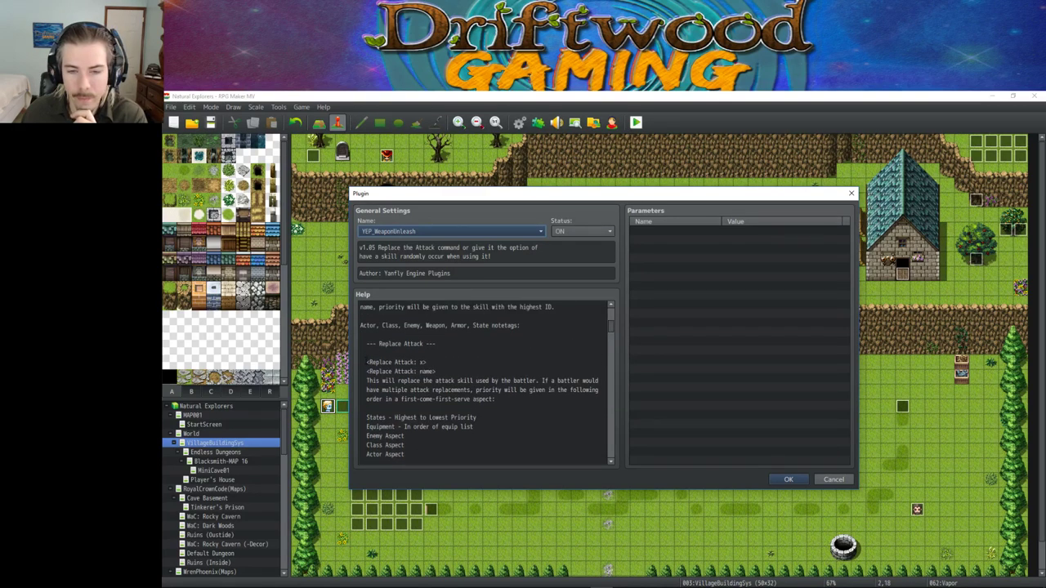
{"action": "left_click_drag", "start_coordinate": [367, 362], "coordinate": [427, 362]}
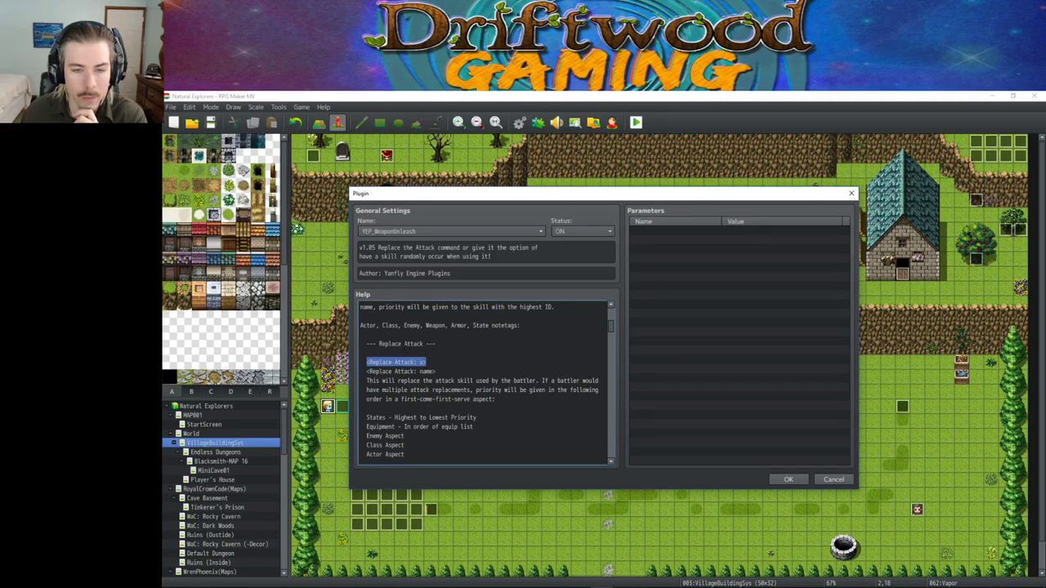
{"action": "scroll", "coordinate": [461, 356], "scroll_direction": "up", "scroll_amount": 5}
{"action": "scroll", "coordinate": [461, 357], "scroll_direction": "down", "scroll_amount": 5}
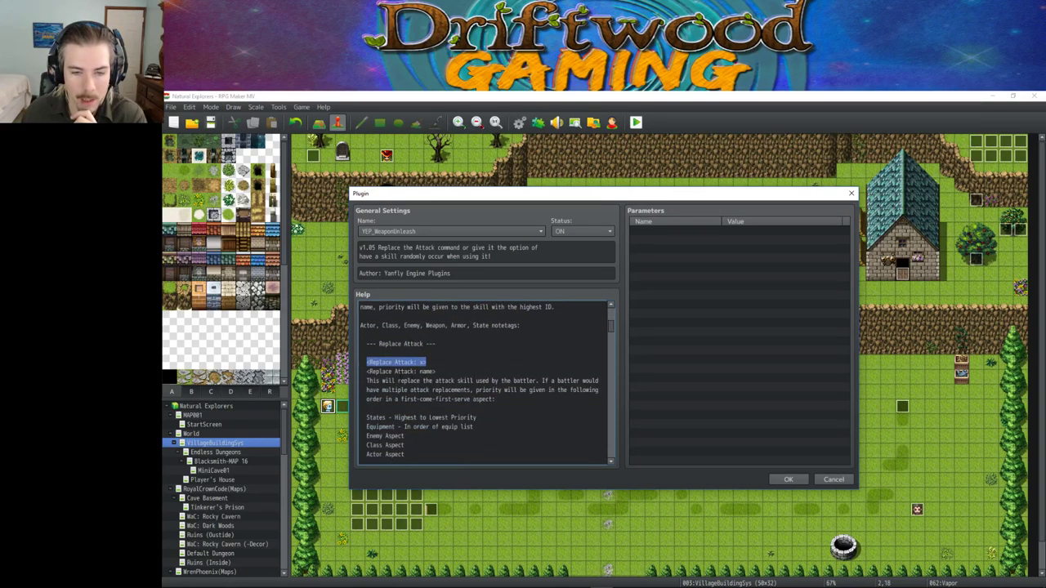
{"action": "right_click", "coordinate": [418, 360]}
{"action": "left_click", "coordinate": [445, 379]}
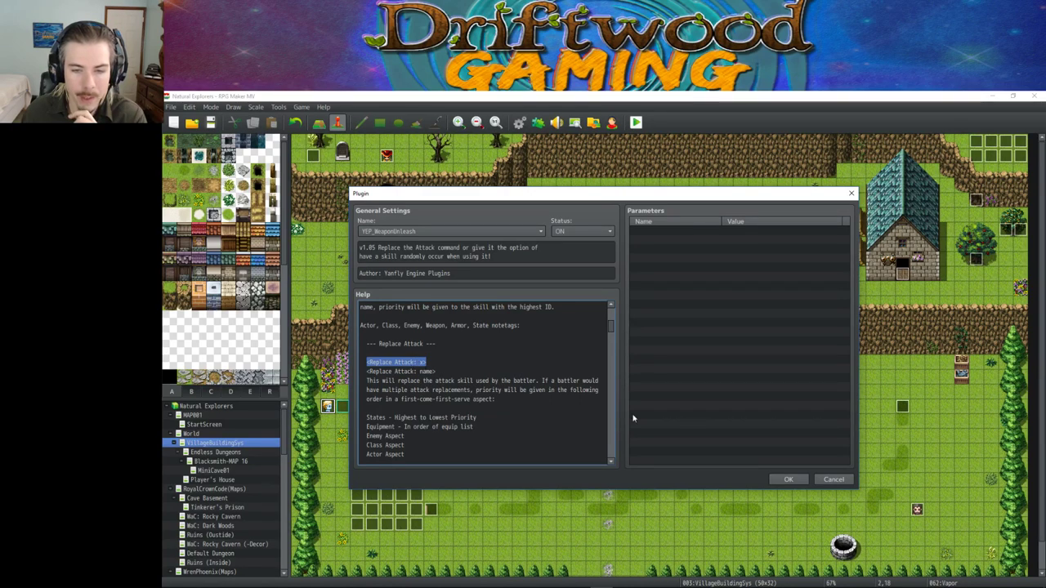
{"action": "left_click", "coordinate": [779, 480]}
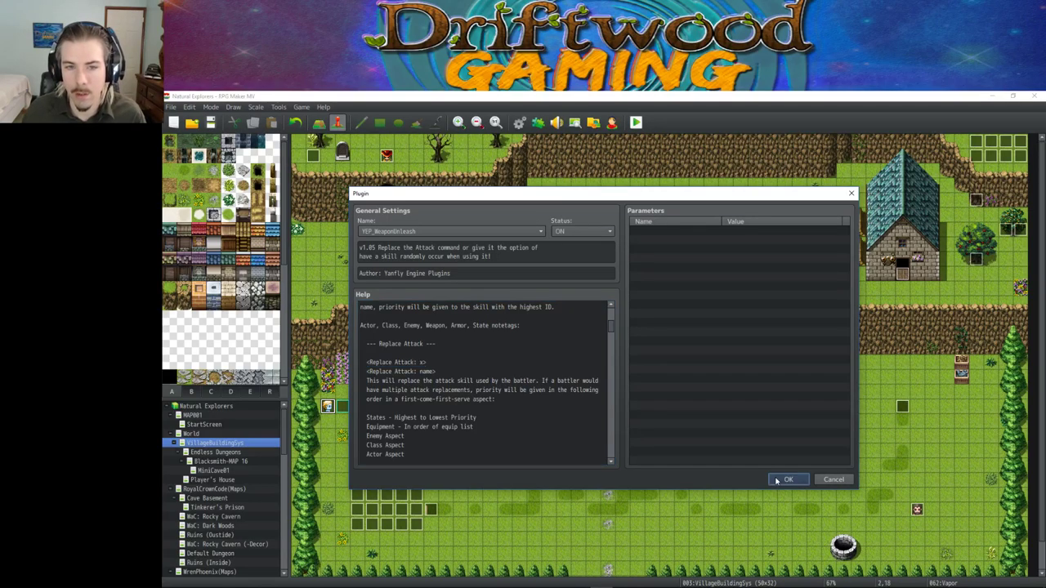
{"action": "left_click", "coordinate": [670, 477]}
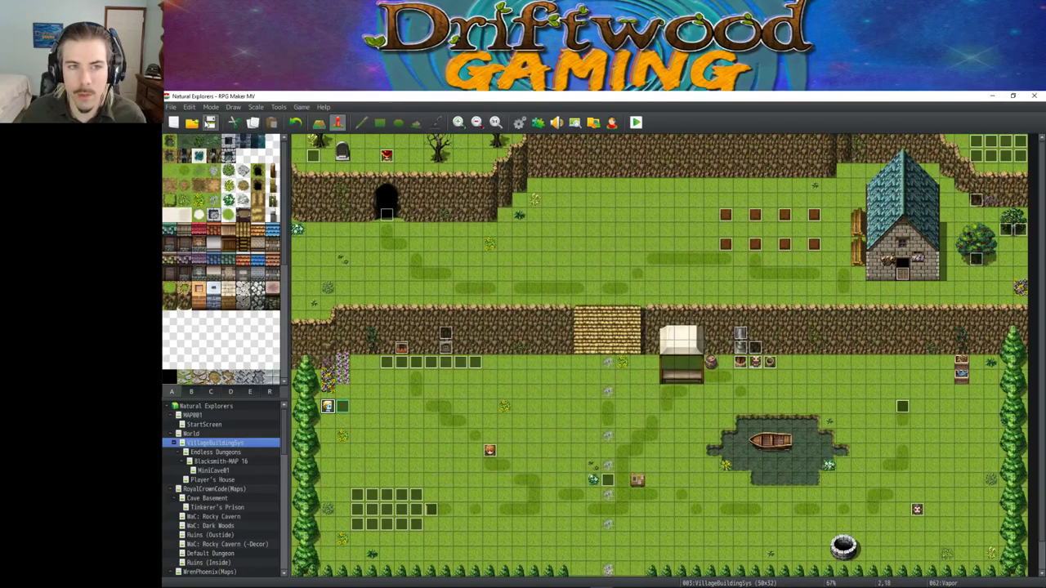
Step: Paste the <Replace Attack: x> notetag into SoulSlayer's note in the database and apply the change
{"action": "left_click", "coordinate": [520, 122]}
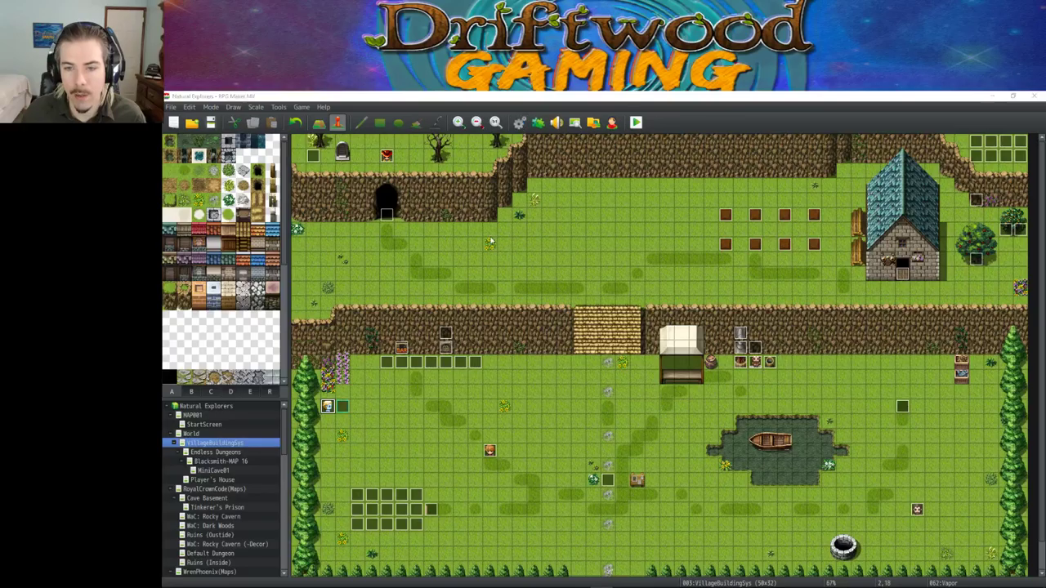
{"action": "left_click", "coordinate": [744, 413]}
{"action": "right_click", "coordinate": [744, 412]}
{"action": "left_click", "coordinate": [763, 455]}
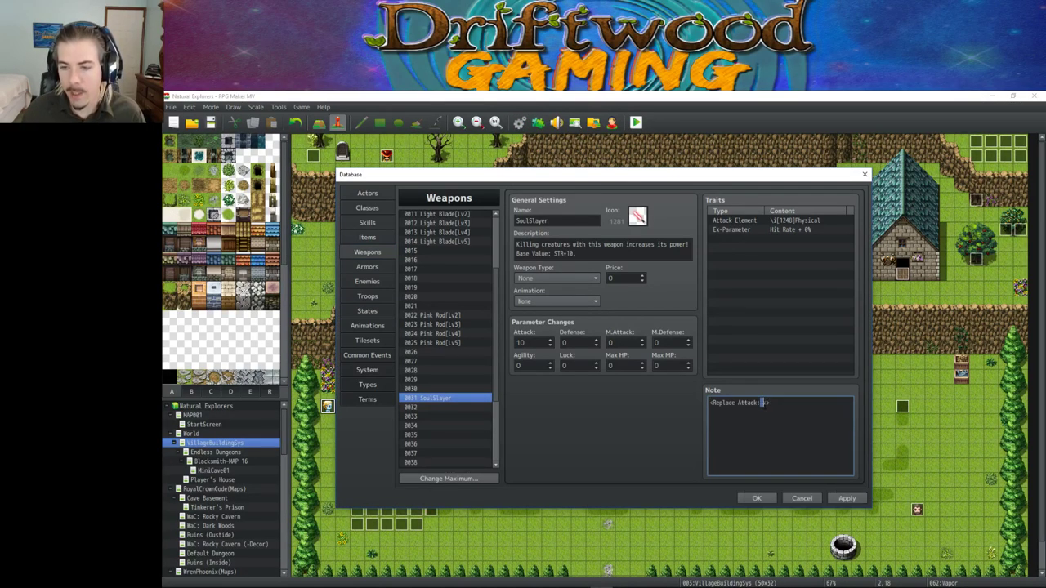
{"action": "left_click", "coordinate": [841, 497]}
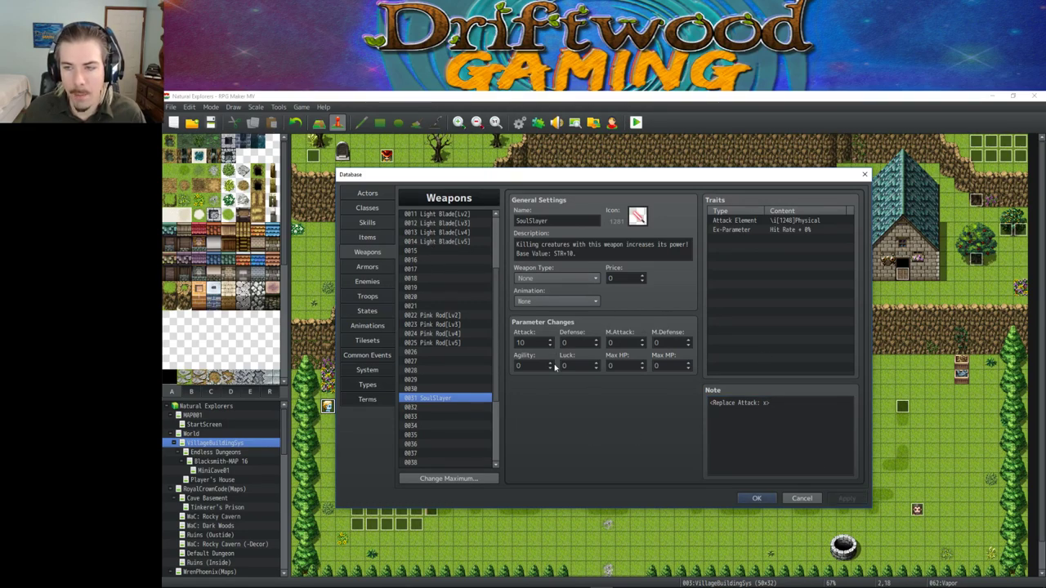
{"action": "left_click", "coordinate": [766, 438]}
{"action": "key", "text": "ctrl+a"}
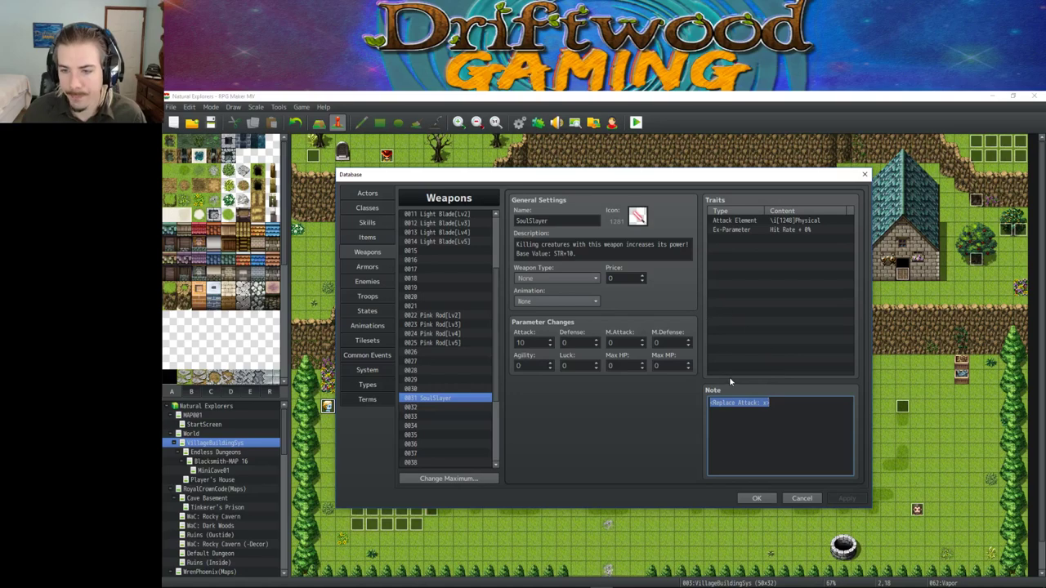
{"action": "left_click", "coordinate": [801, 229]}
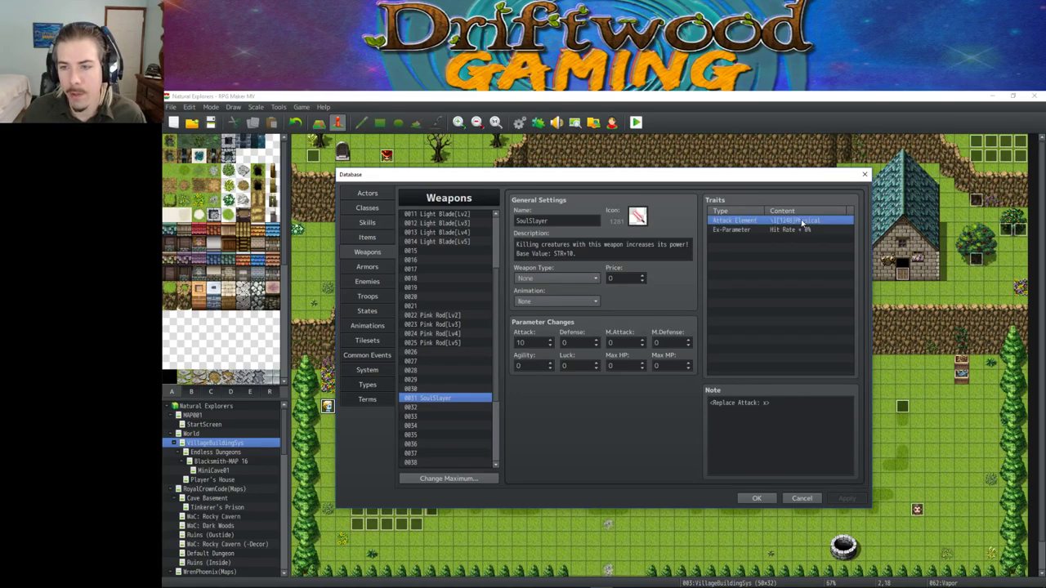
{"action": "left_click", "coordinate": [791, 239]}
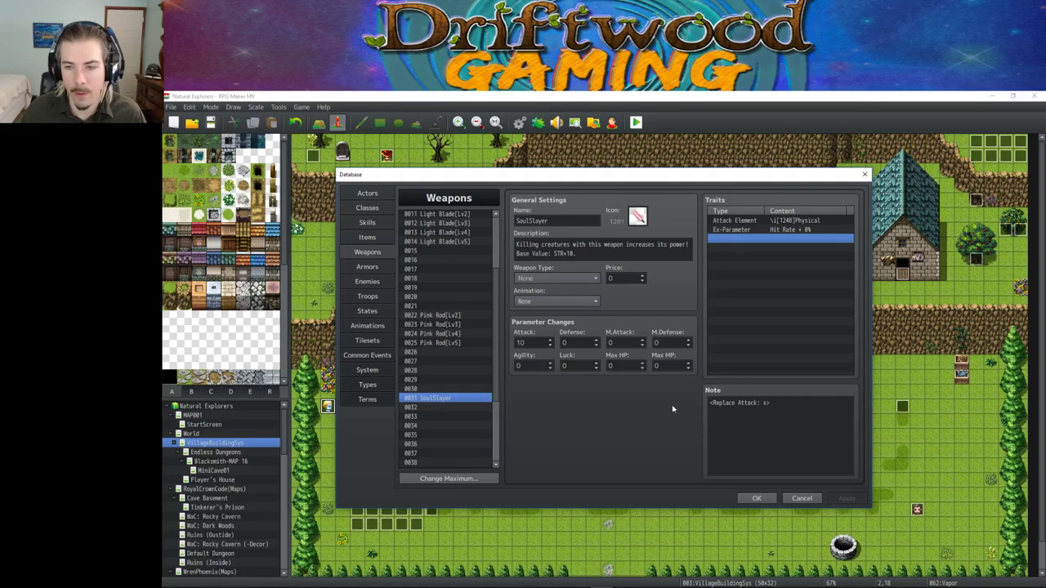
Step: Name the empty common event 0066 SoulSlayerPowerUp and apply the change
{"action": "left_click", "coordinate": [378, 356]}
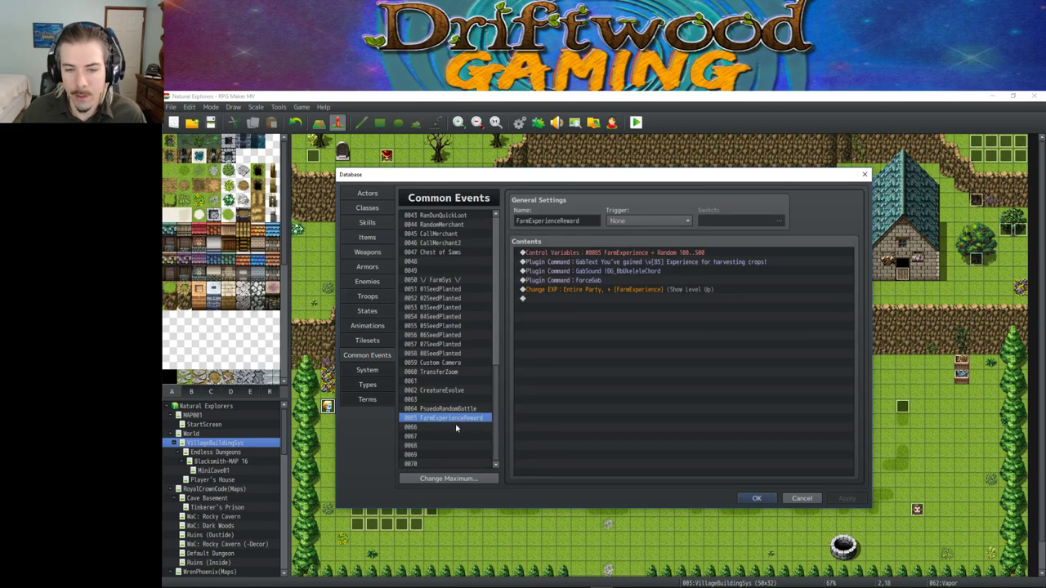
{"action": "left_click", "coordinate": [455, 427]}
{"action": "left_click", "coordinate": [551, 220]}
{"action": "type", "text": "SoulSlayer1"}
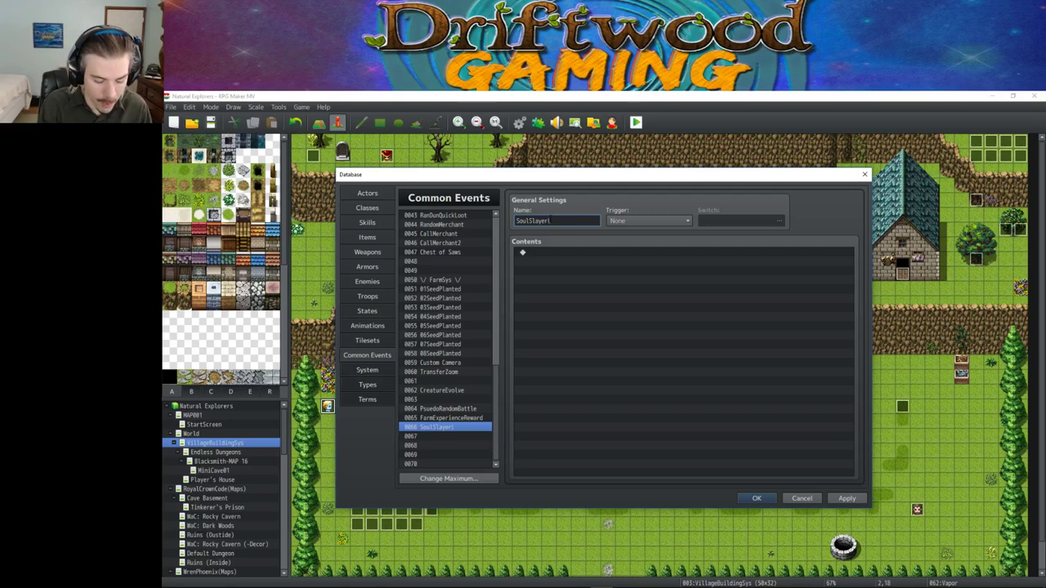
{"action": "key", "text": "BackSpace"}
{"action": "type", "text": "PowerUp"}
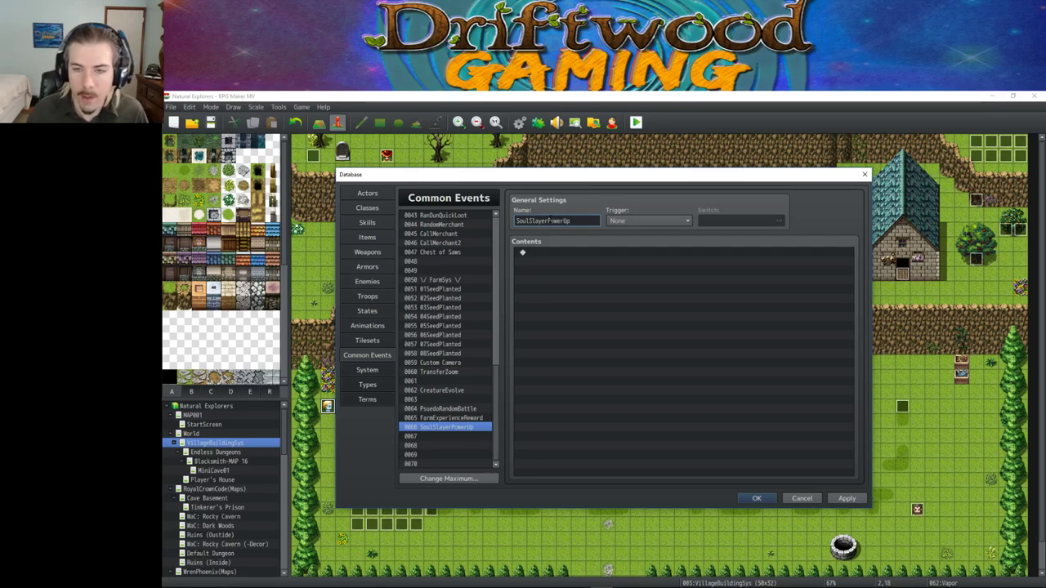
{"action": "left_click", "coordinate": [847, 497]}
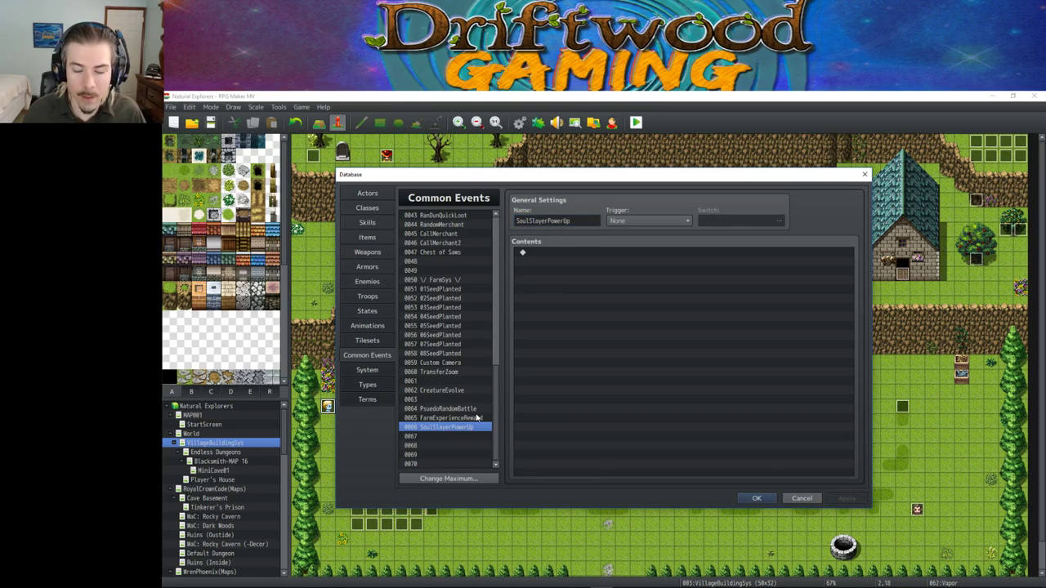
Step: Examine the operand and game data options of a Control Variables command for the SoulSlayerPowerUp event, and cancel without adding it
{"action": "left_click", "coordinate": [556, 252]}
{"action": "right_click", "coordinate": [567, 256]}
{"action": "left_click", "coordinate": [588, 265]}
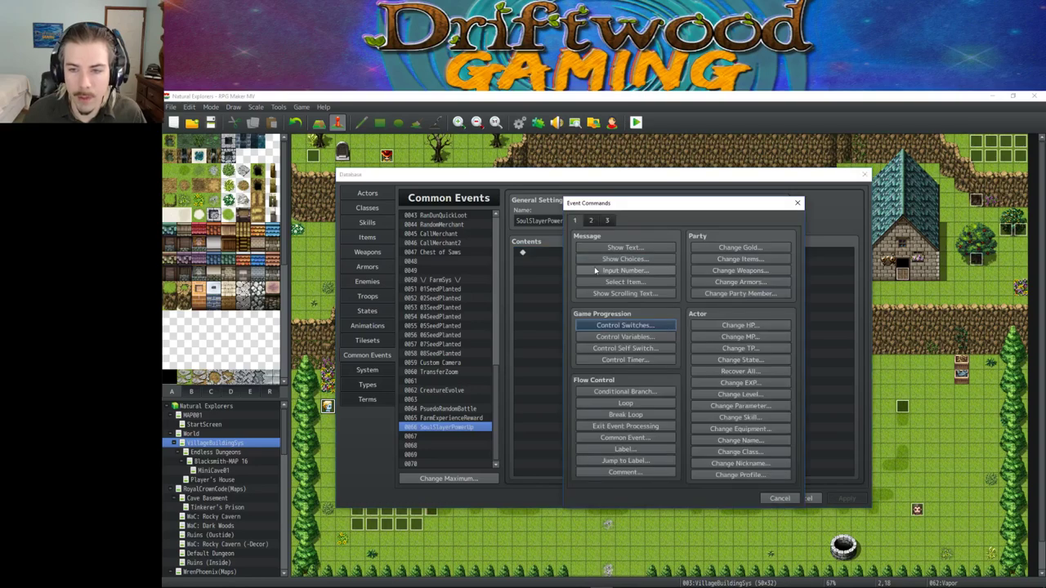
{"action": "left_click", "coordinate": [625, 336]}
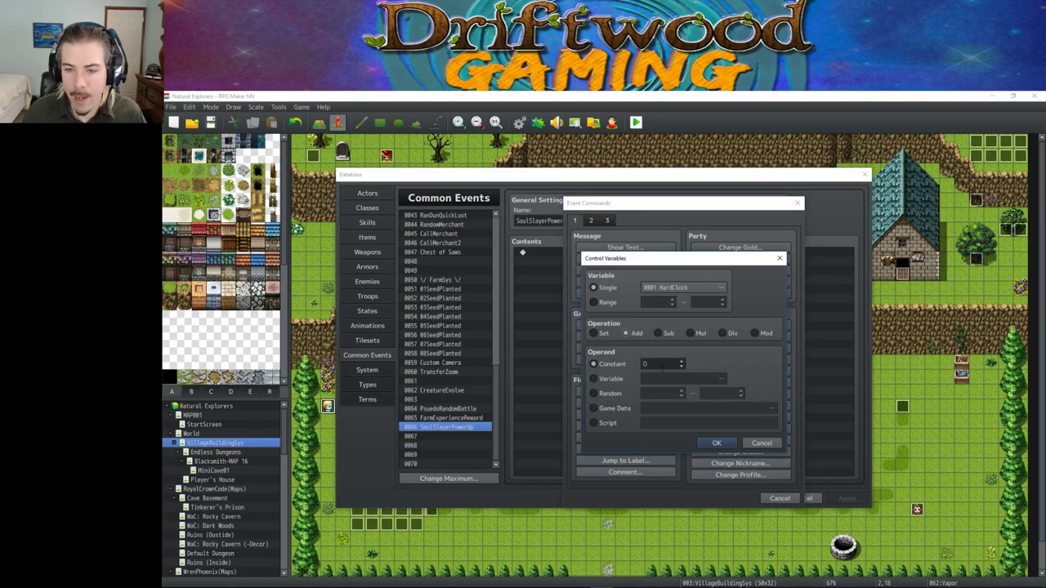
{"action": "left_click", "coordinate": [680, 361]}
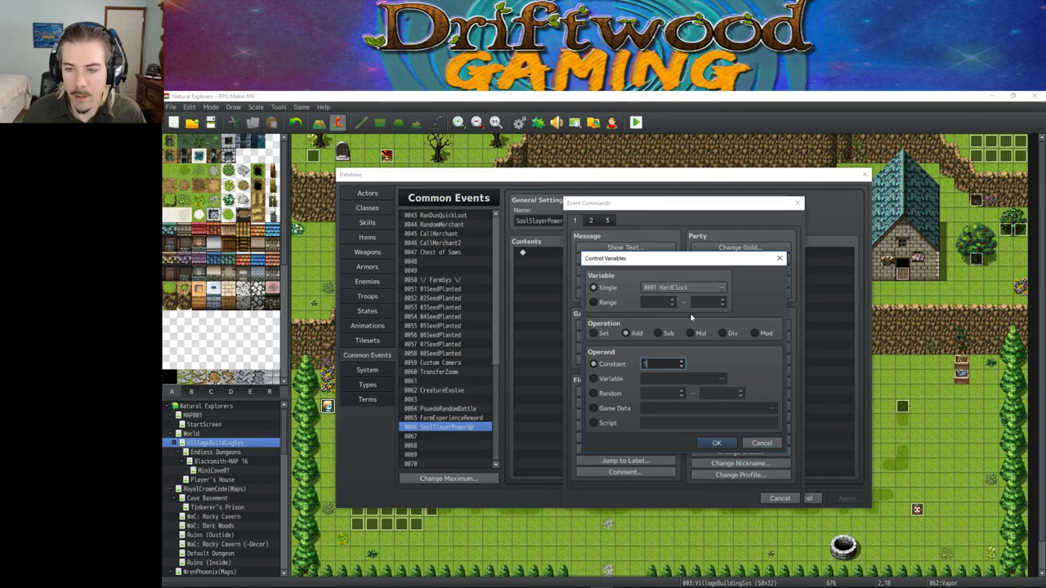
{"action": "left_click", "coordinate": [611, 408]}
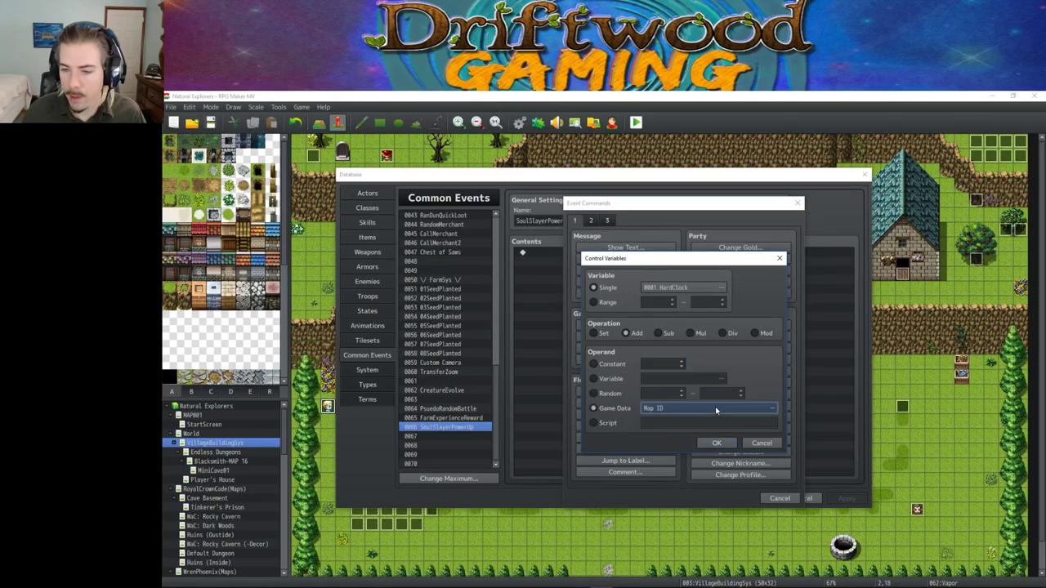
{"action": "left_click", "coordinate": [711, 407]}
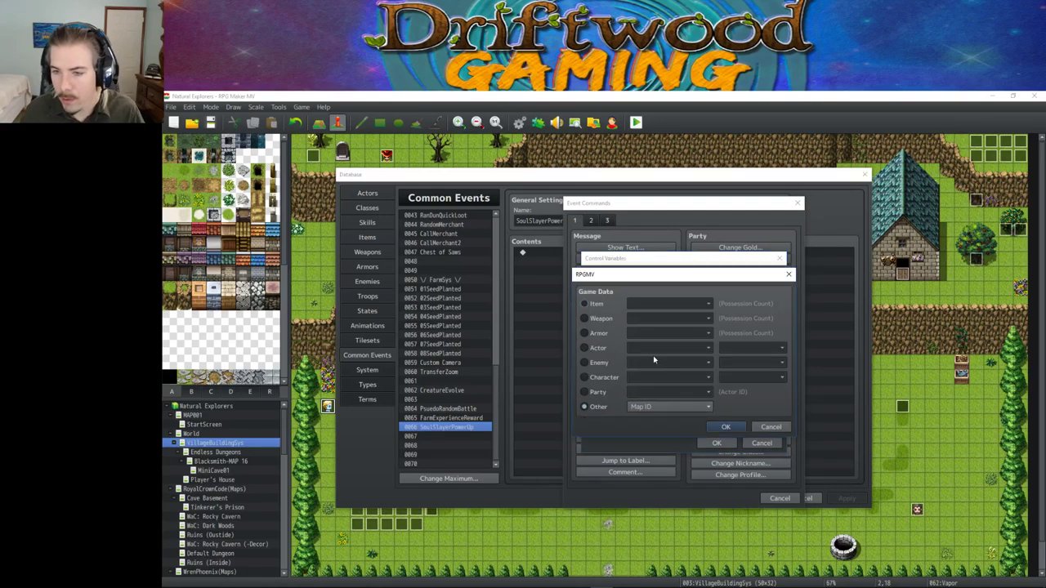
{"action": "left_click", "coordinate": [599, 408]}
{"action": "left_click", "coordinate": [677, 407]}
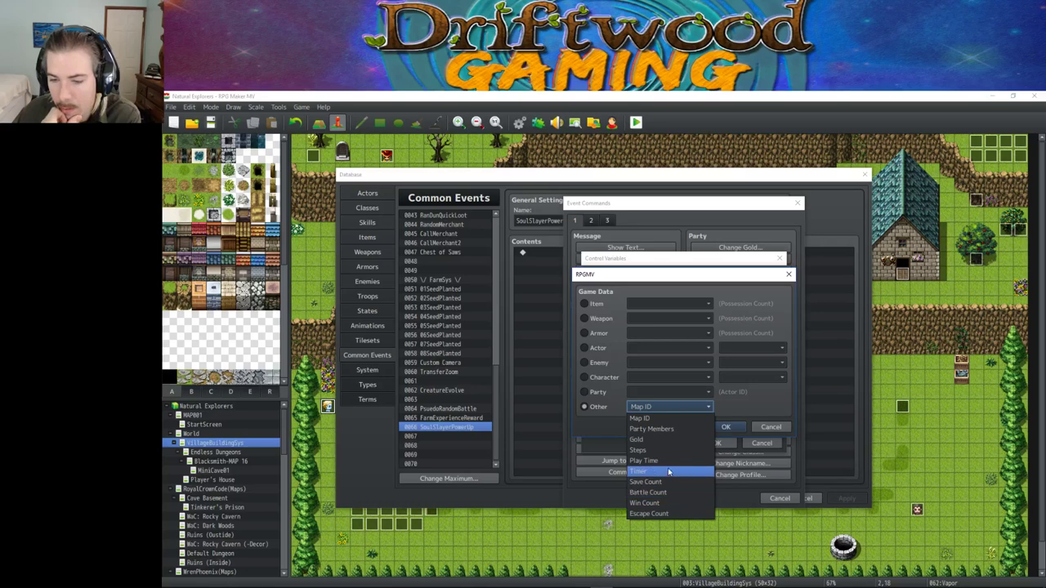
{"action": "left_click", "coordinate": [599, 393]}
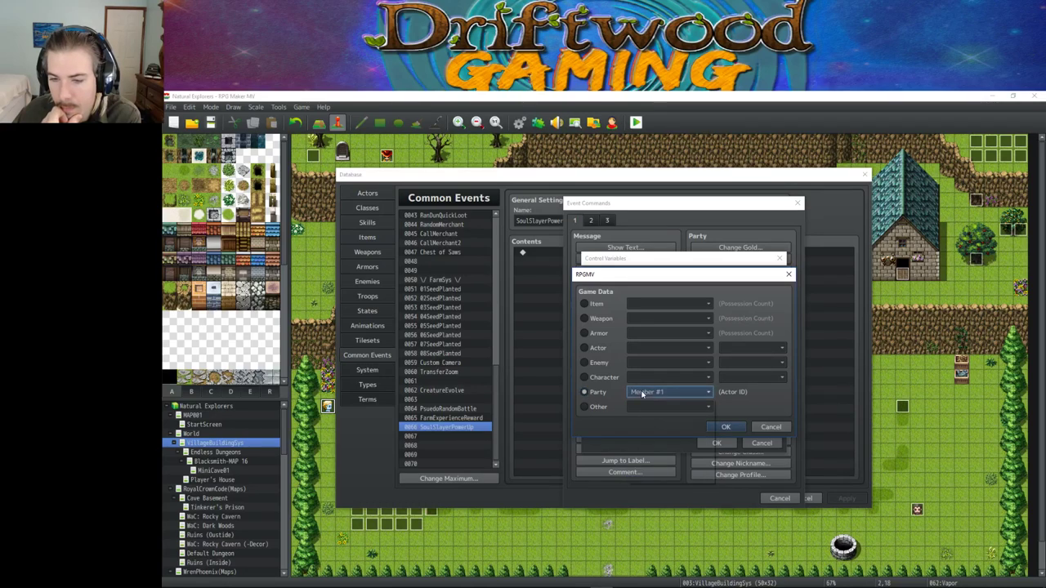
{"action": "left_click", "coordinate": [605, 379]}
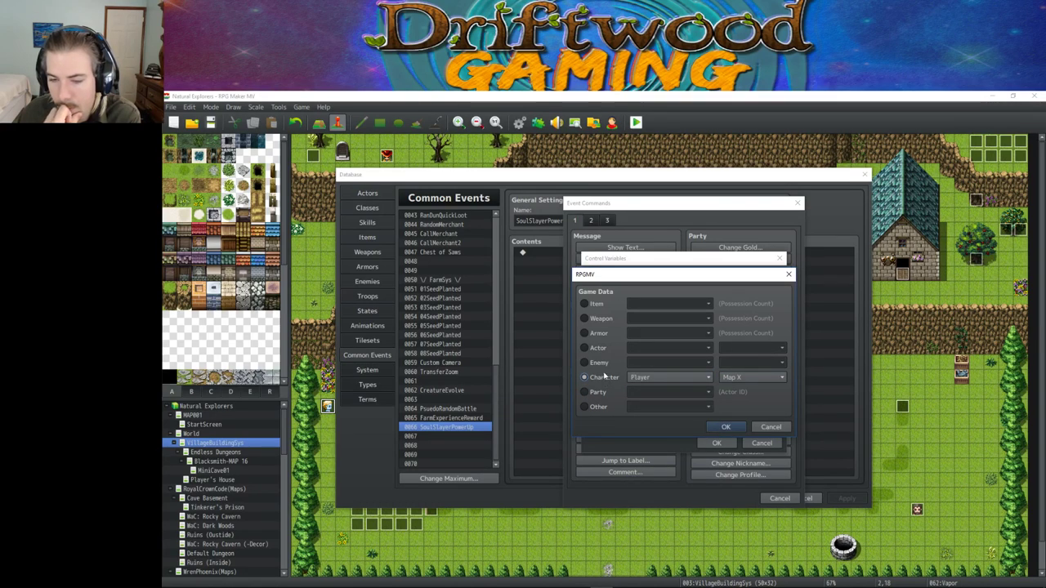
{"action": "left_click", "coordinate": [600, 366]}
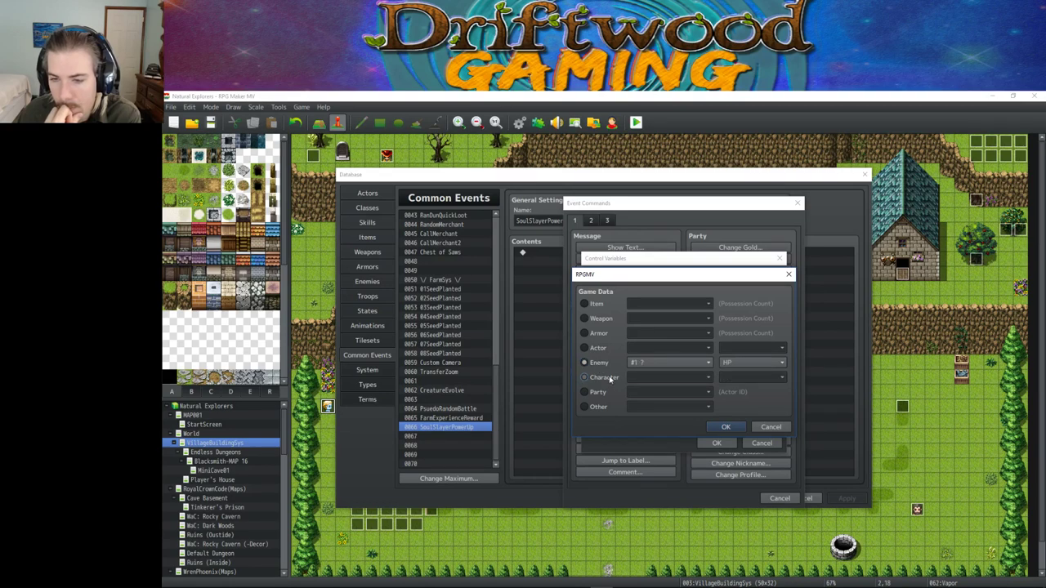
{"action": "key", "text": "alt+Down"}
{"action": "left_click", "coordinate": [605, 362]}
{"action": "left_click", "coordinate": [605, 350]}
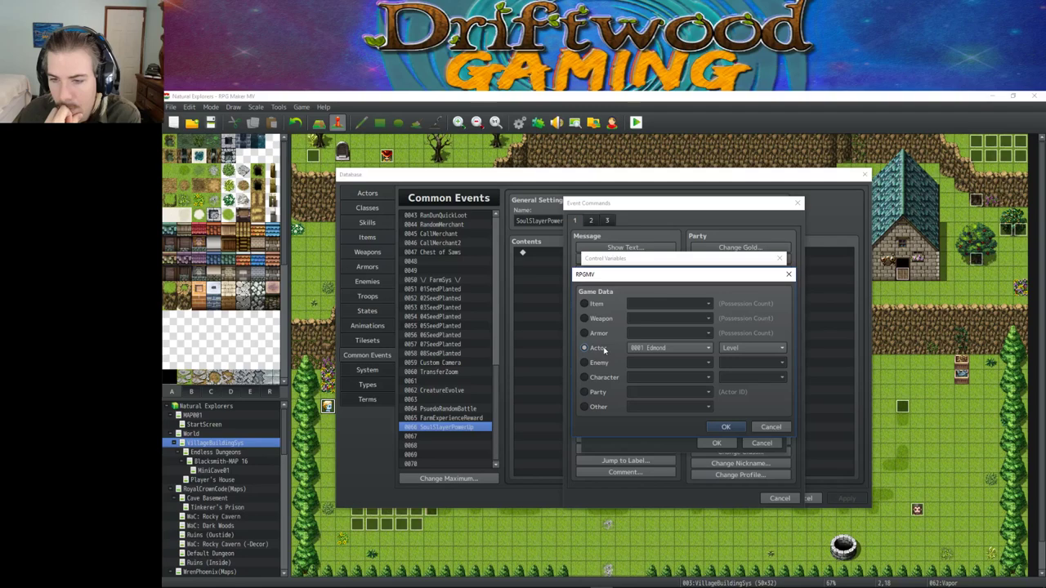
{"action": "left_click", "coordinate": [601, 329]}
{"action": "key", "text": "Up"}
{"action": "key", "text": "Up"}
{"action": "key", "text": "Escape"}
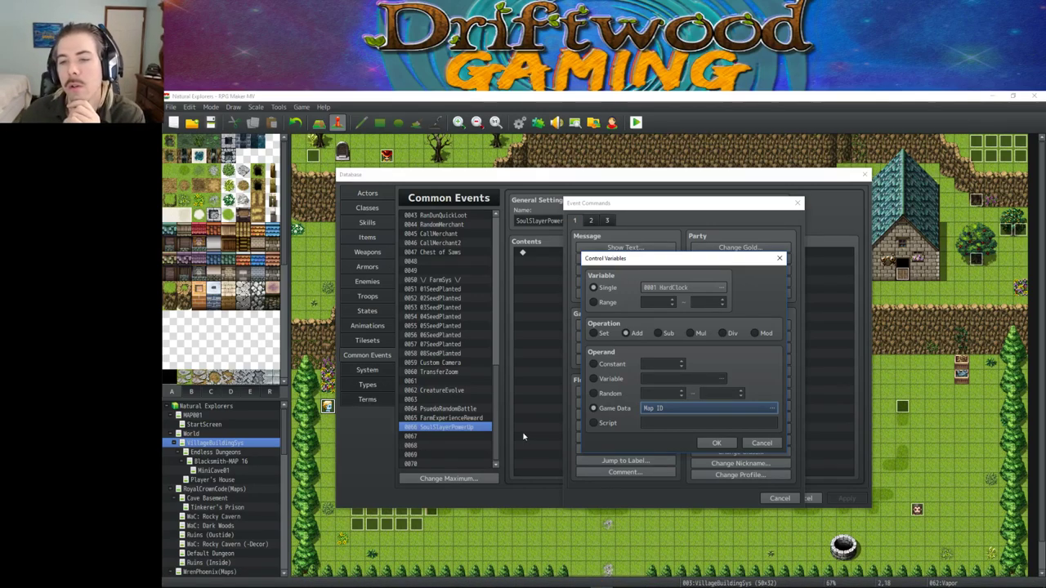
{"action": "left_click", "coordinate": [594, 422]}
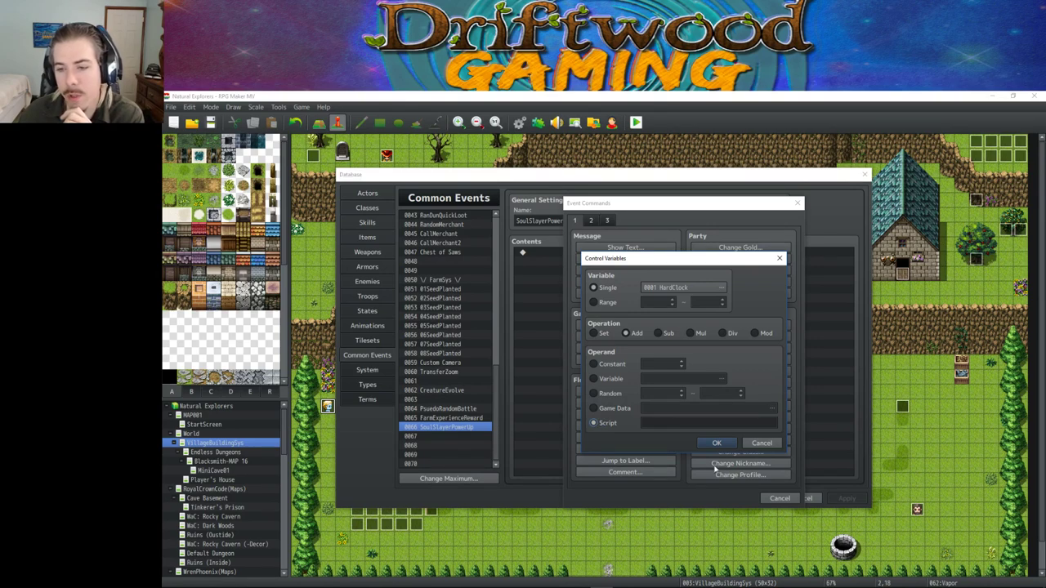
{"action": "mouse_move", "coordinate": [600, 581]}
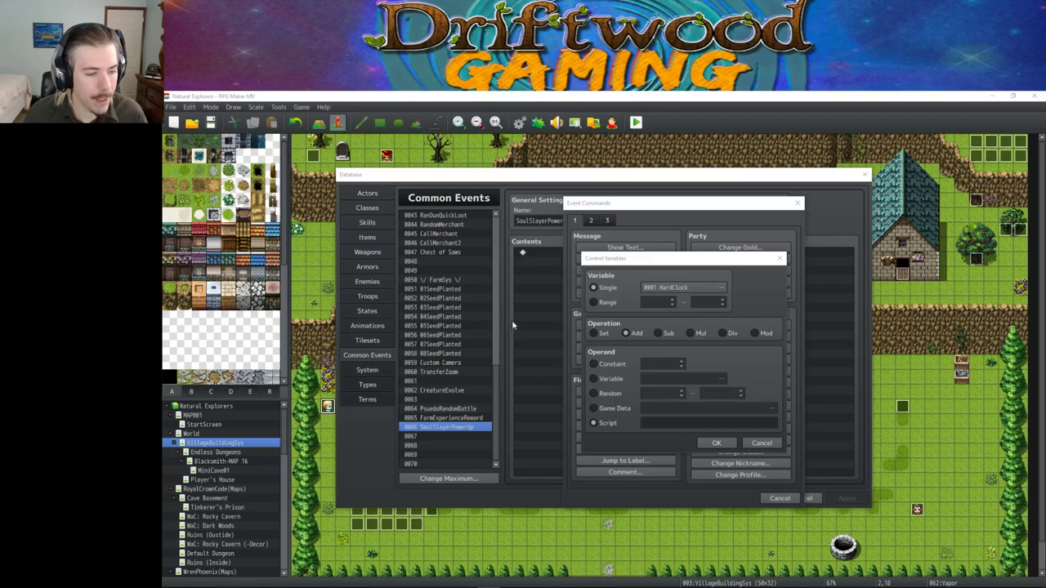
{"action": "left_click", "coordinate": [768, 445]}
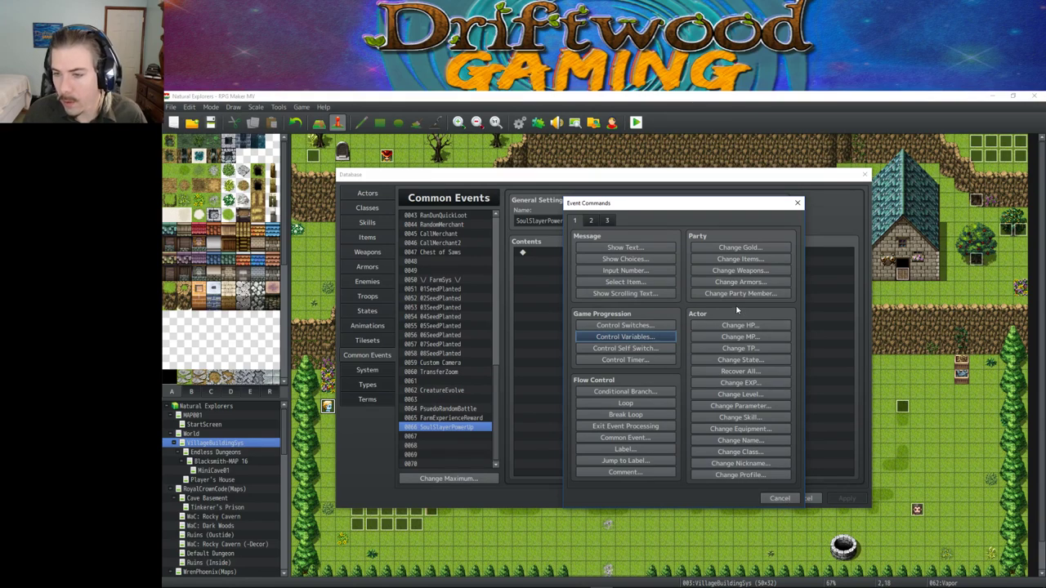
{"action": "left_click", "coordinate": [780, 498]}
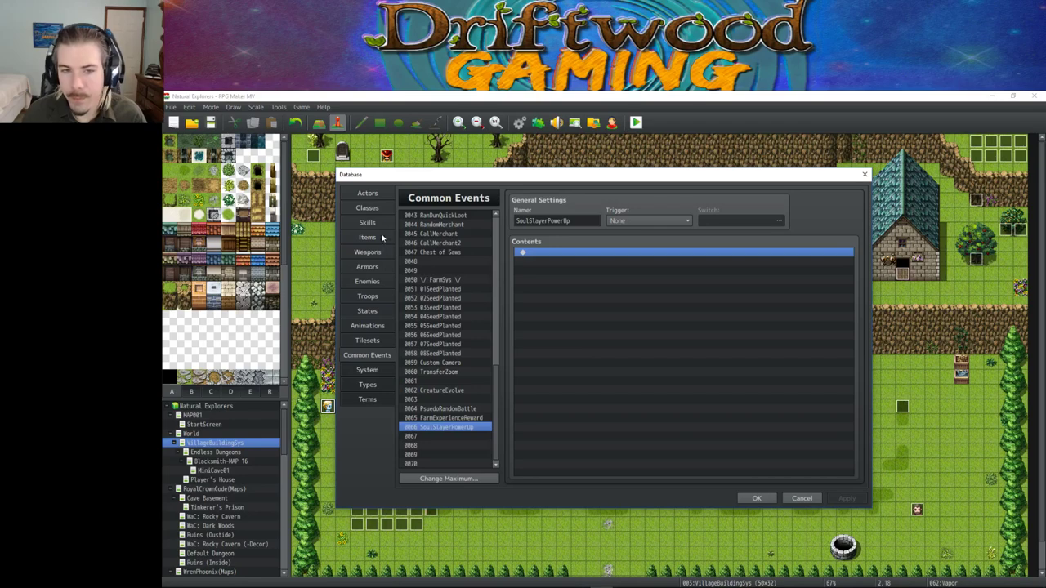
Step: Name the empty skill 0043 Soul Slayer Slash
{"action": "left_click", "coordinate": [367, 223]}
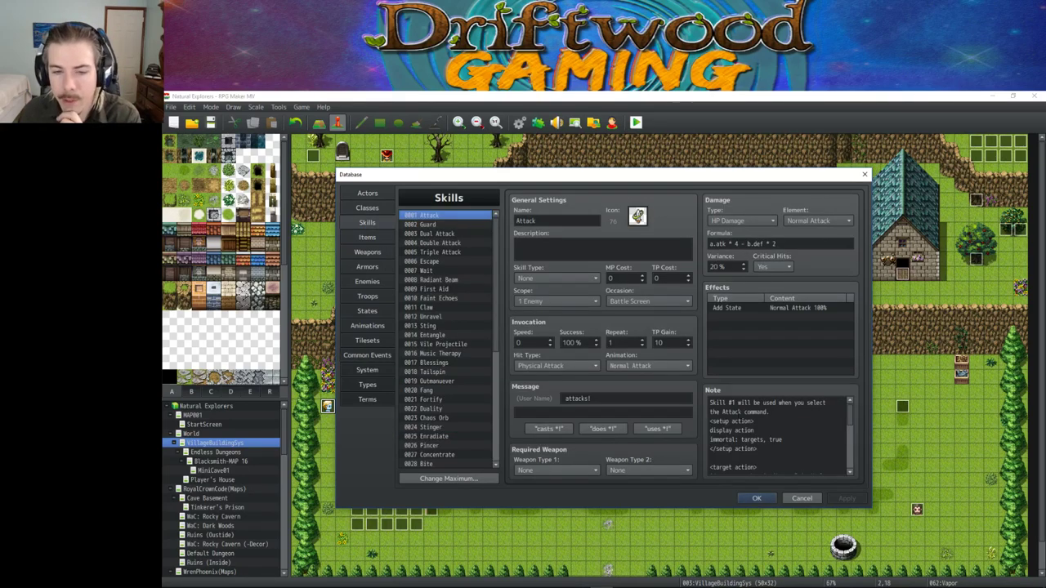
{"action": "scroll", "coordinate": [776, 437], "scroll_direction": "down", "scroll_amount": 5}
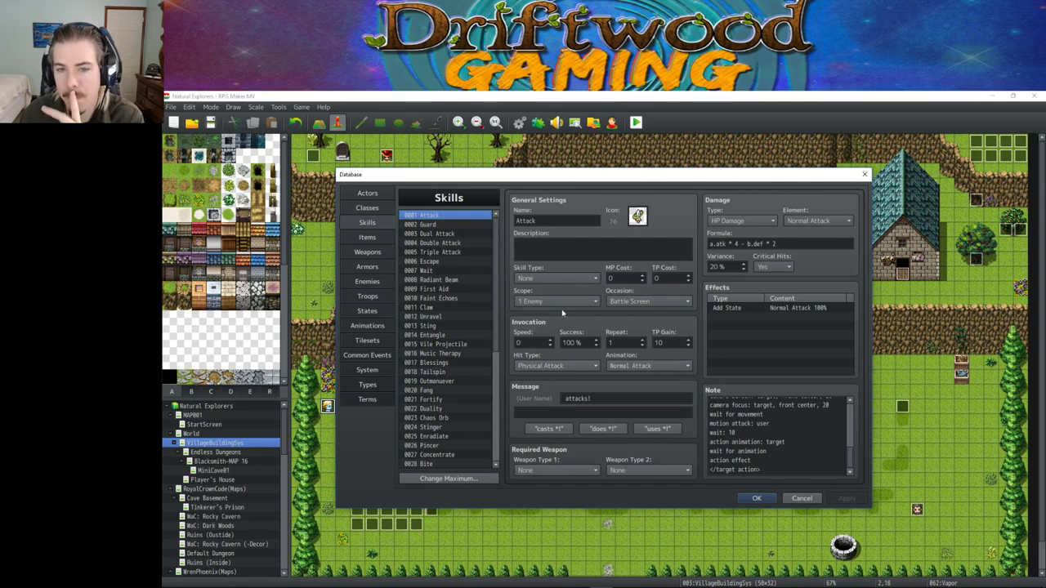
{"action": "scroll", "coordinate": [497, 310], "scroll_direction": "down", "scroll_amount": 1}
{"action": "left_click_drag", "start_coordinate": [497, 310], "coordinate": [500, 427]}
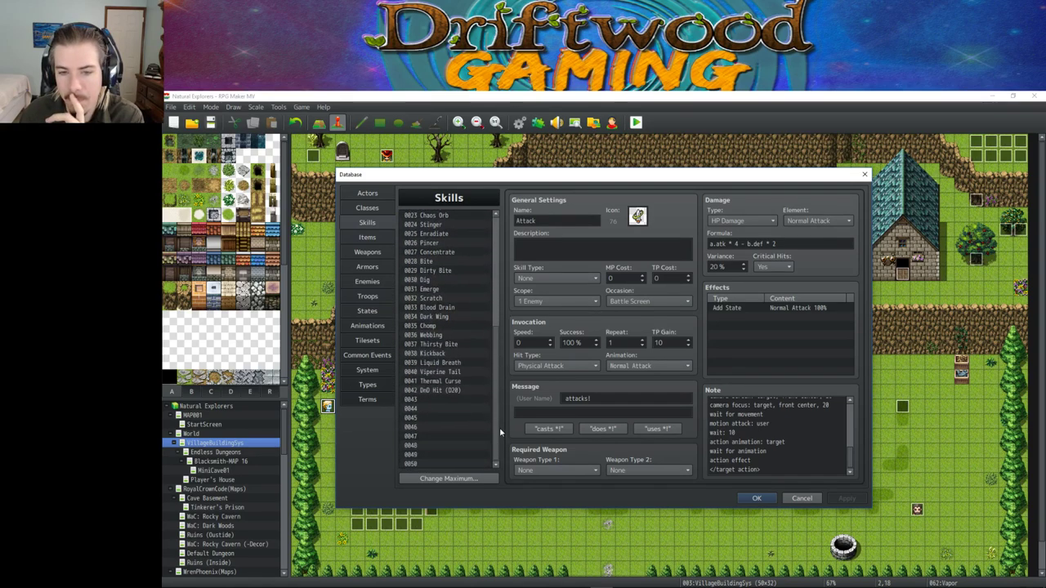
{"action": "left_click", "coordinate": [445, 398]}
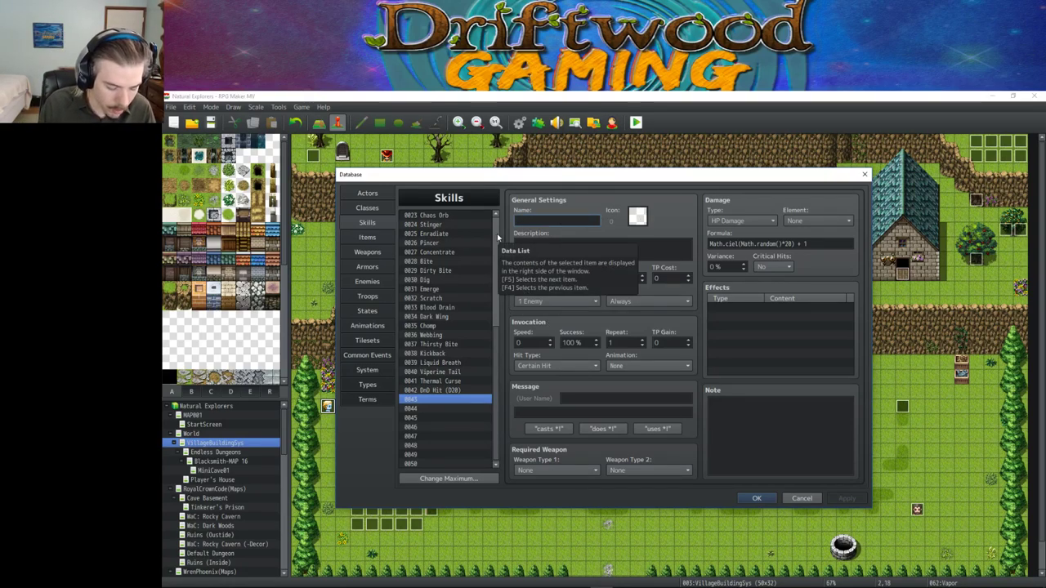
{"action": "type", "text": "SoulSlayer Slash"}
{"action": "key", "text": "BackSpace"}
{"action": "type", "text": "sh"}
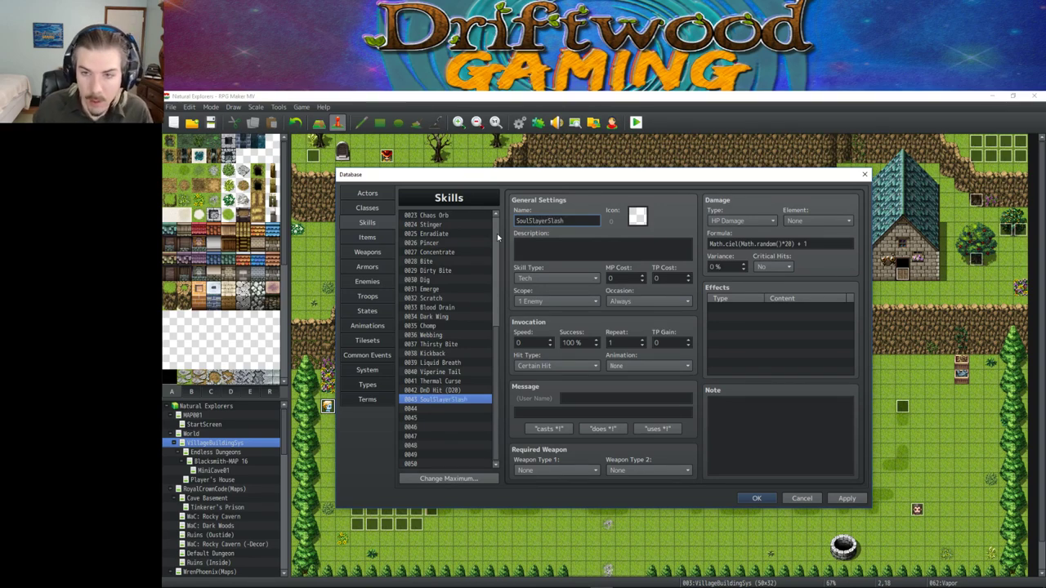
{"action": "key", "text": "Left"}
{"action": "key", "text": "Left"}
{"action": "key", "text": "Left"}
{"action": "key", "text": "Left"}
{"action": "key", "text": "Left"}
{"action": "key", "text": "Left"}
{"action": "key", "text": "Left"}
{"action": "key", "text": "Left"}
{"action": "key", "text": "Left"}
{"action": "key", "text": "Left"}
{"action": "key", "text": "Left"}
{"action": "key", "text": "Left"}
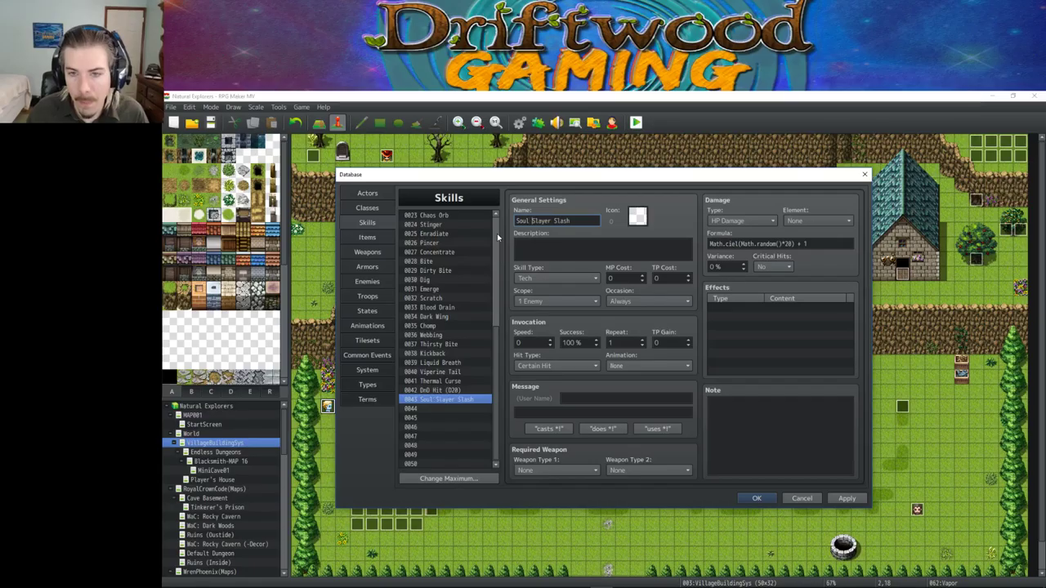
Step: Assign the red sword icon 1281 to the Soul Slayer Slash skill
{"action": "double_click", "coordinate": [637, 216]}
{"action": "left_click_drag", "start_coordinate": [722, 267], "coordinate": [719, 366]}
{"action": "scroll", "coordinate": [614, 345], "scroll_direction": "down", "scroll_amount": 3}
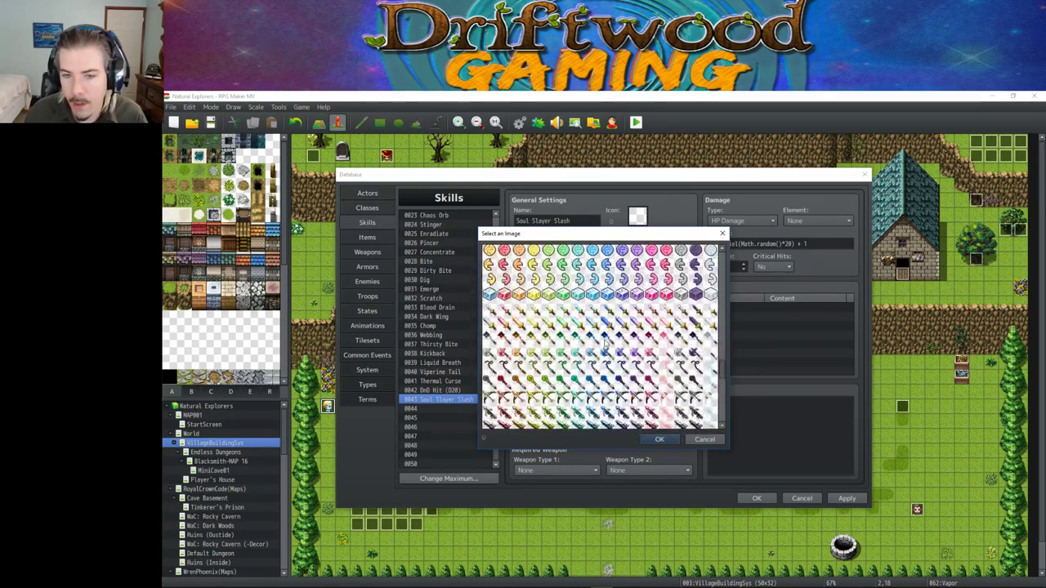
{"action": "scroll", "coordinate": [531, 339], "scroll_direction": "down", "scroll_amount": 3}
{"action": "double_click", "coordinate": [504, 355]}
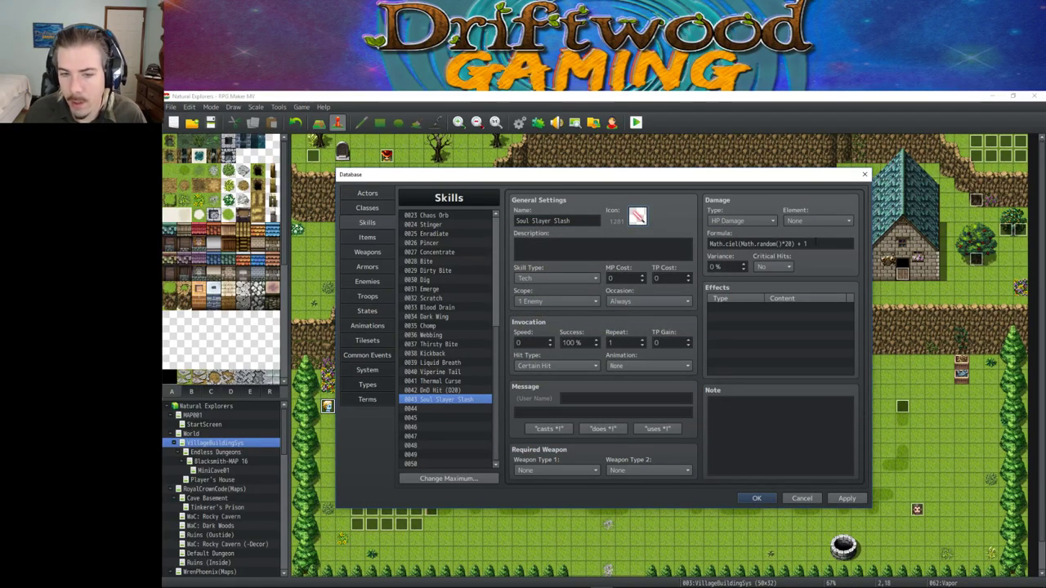
Step: Replace the Soul Slayer Slash damage formula with a.atk * 4 + \v[86] * 10
{"action": "triple_click", "coordinate": [819, 242]}
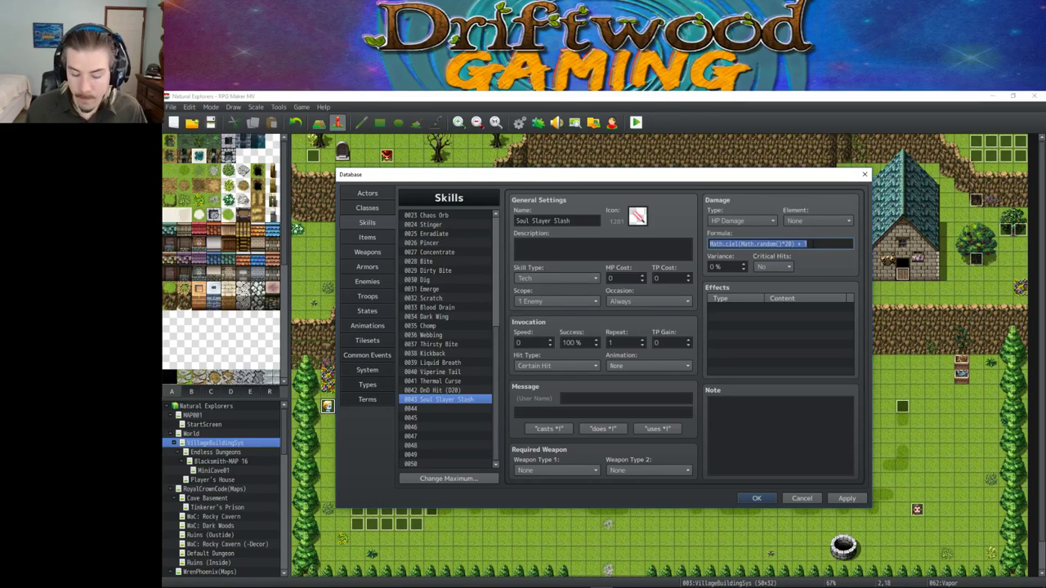
{"action": "key", "text": "BackSpace"}
{"action": "type", "text": "a.atk"}
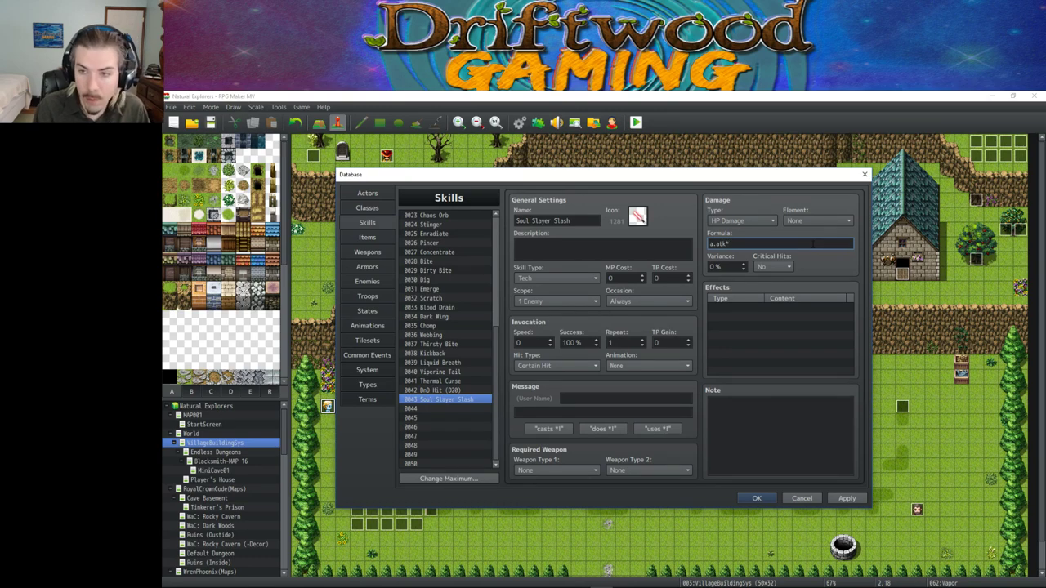
{"action": "type", "text": " * 4 +"}
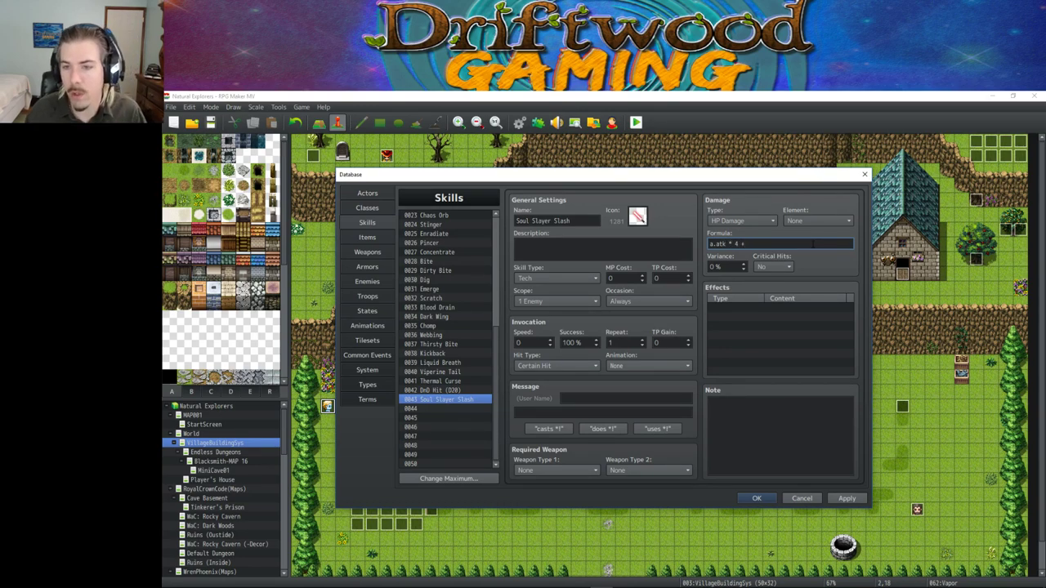
{"action": "type", "text": " \\v"}
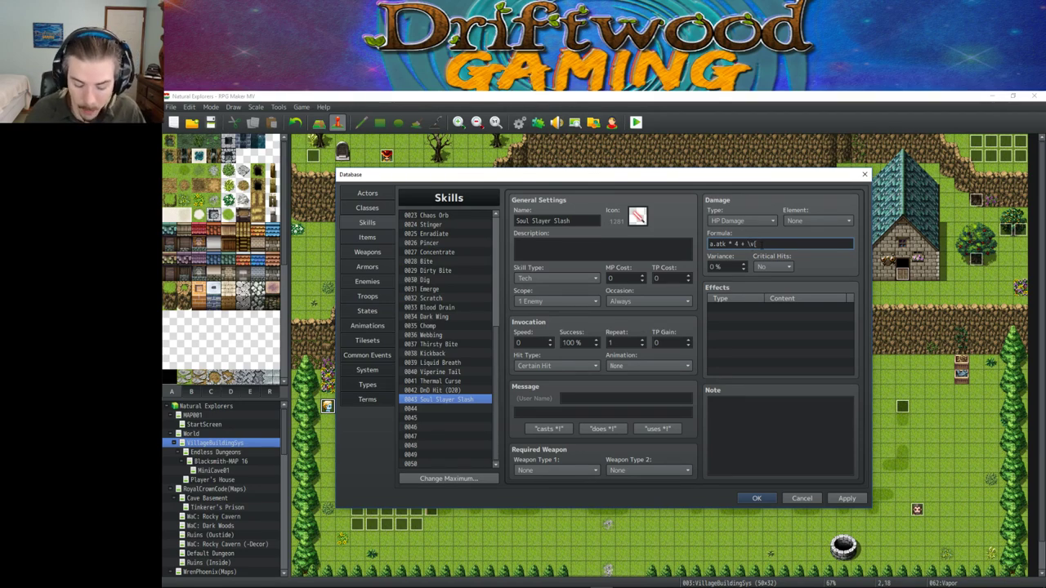
{"action": "type", "text": "["}
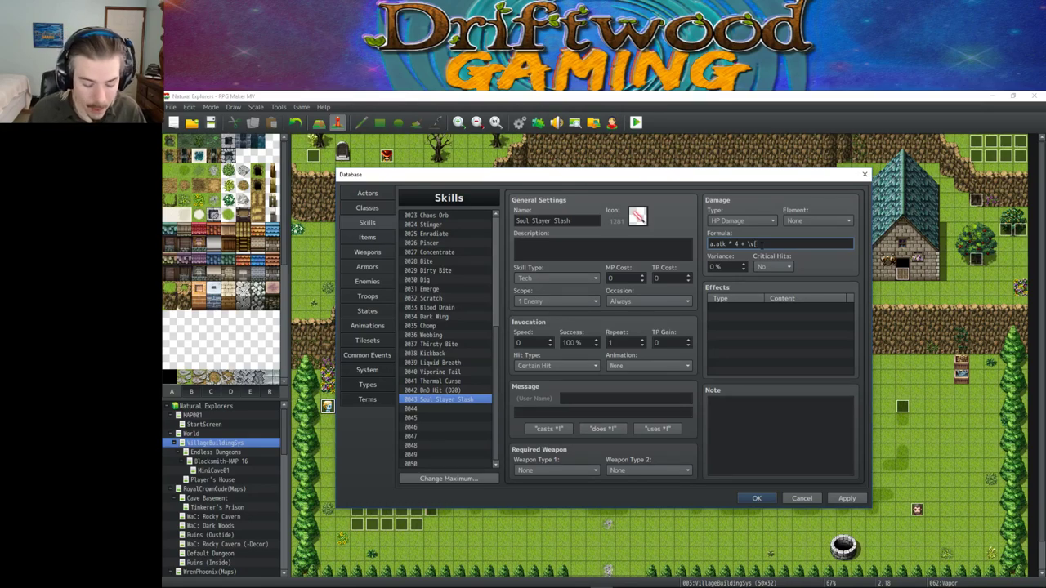
{"action": "type", "text": "8"}
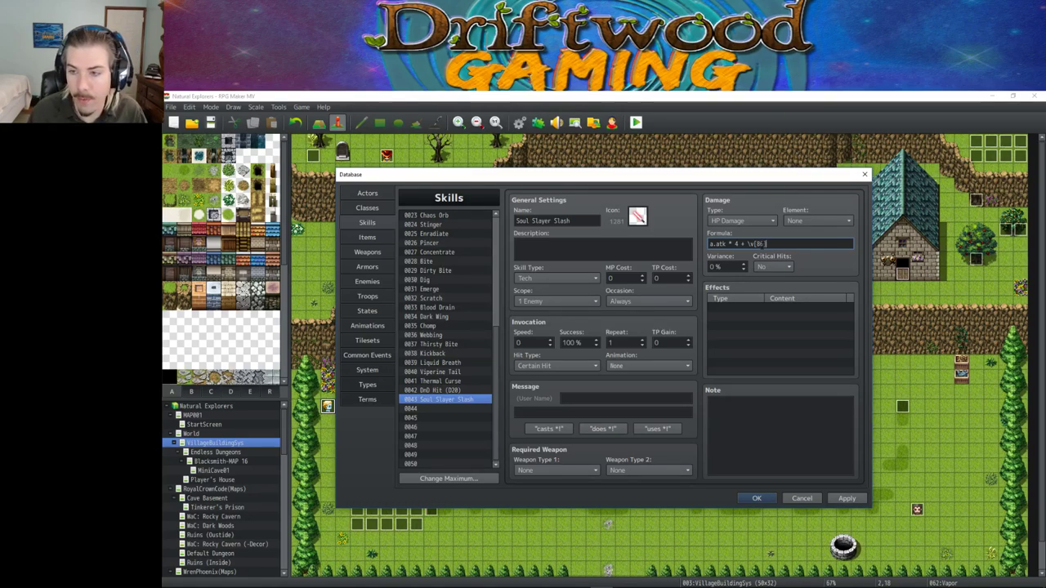
{"action": "type", "text": "6]"}
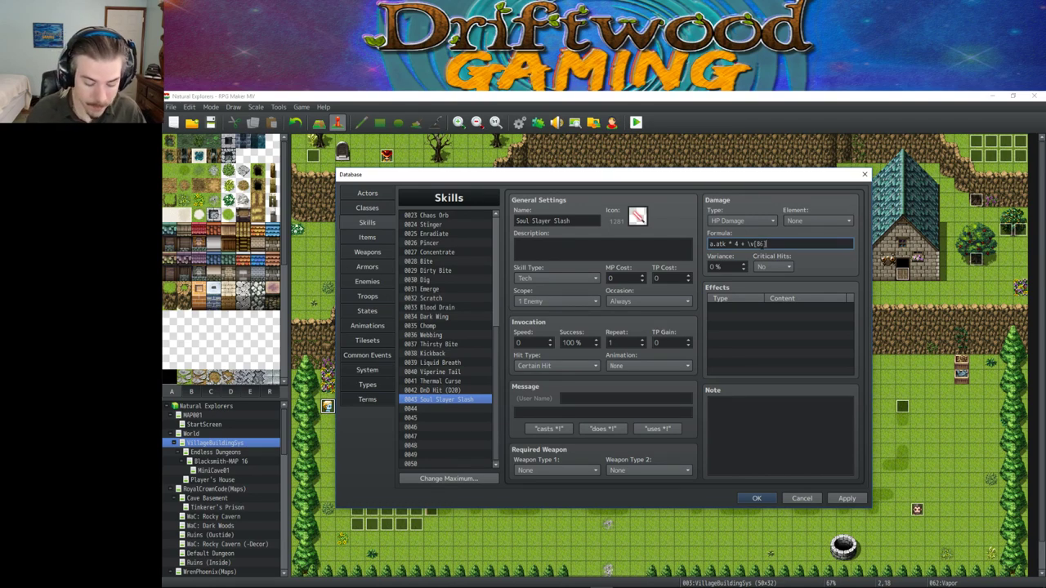
{"action": "type", "text": " * 10"}
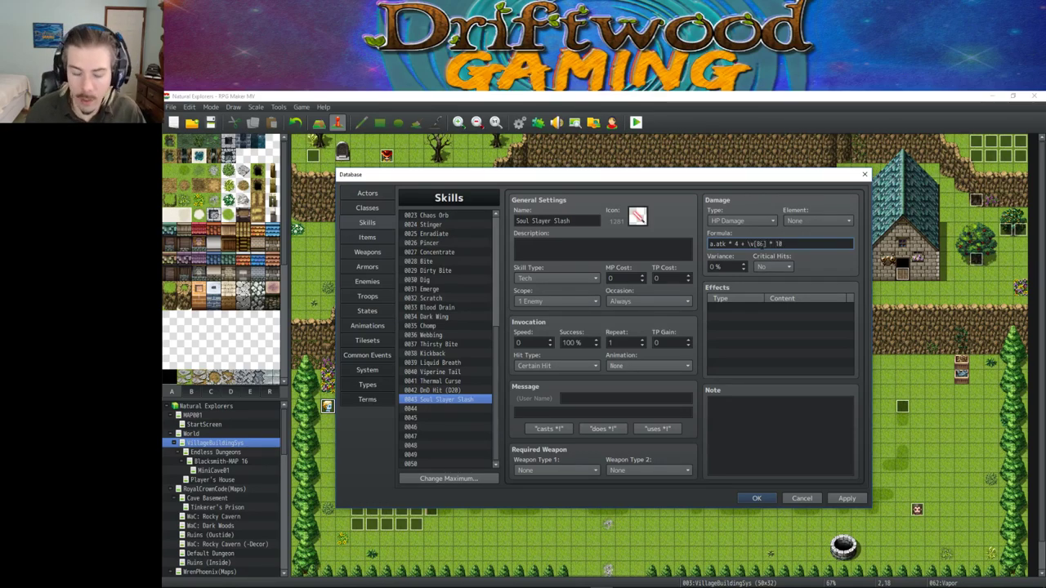
{"action": "left_click", "coordinate": [746, 244]}
{"action": "type", "text": "("}
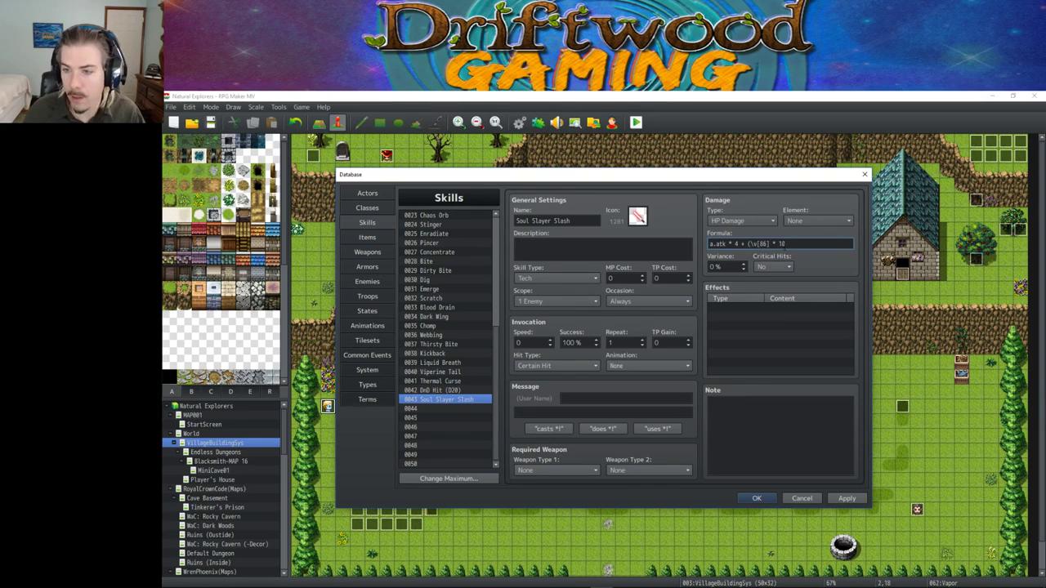
{"action": "key", "text": "BackSpace"}
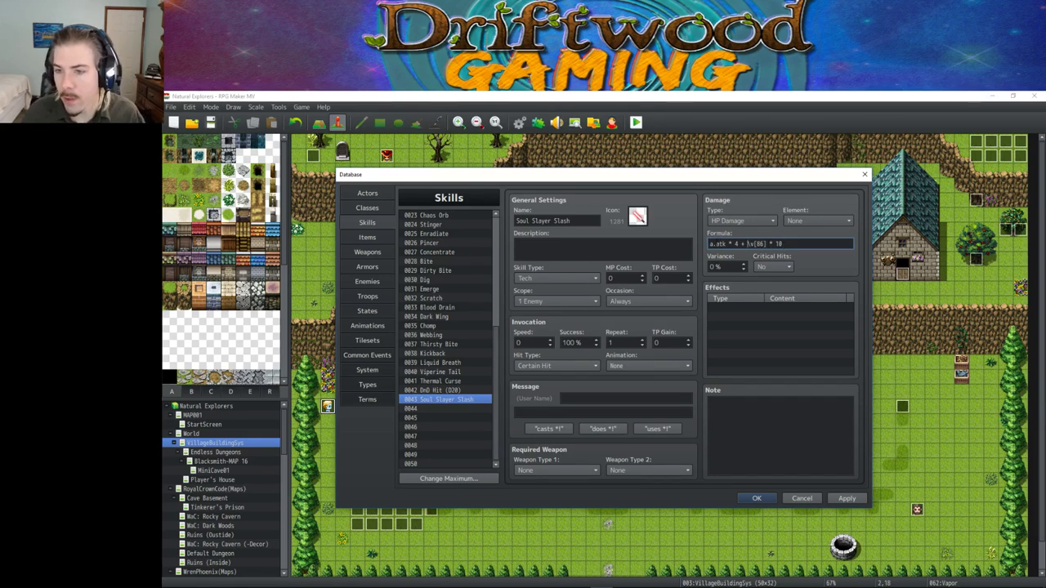
{"action": "left_click_drag", "start_coordinate": [746, 243], "coordinate": [783, 243]}
{"action": "left_click", "coordinate": [747, 243]}
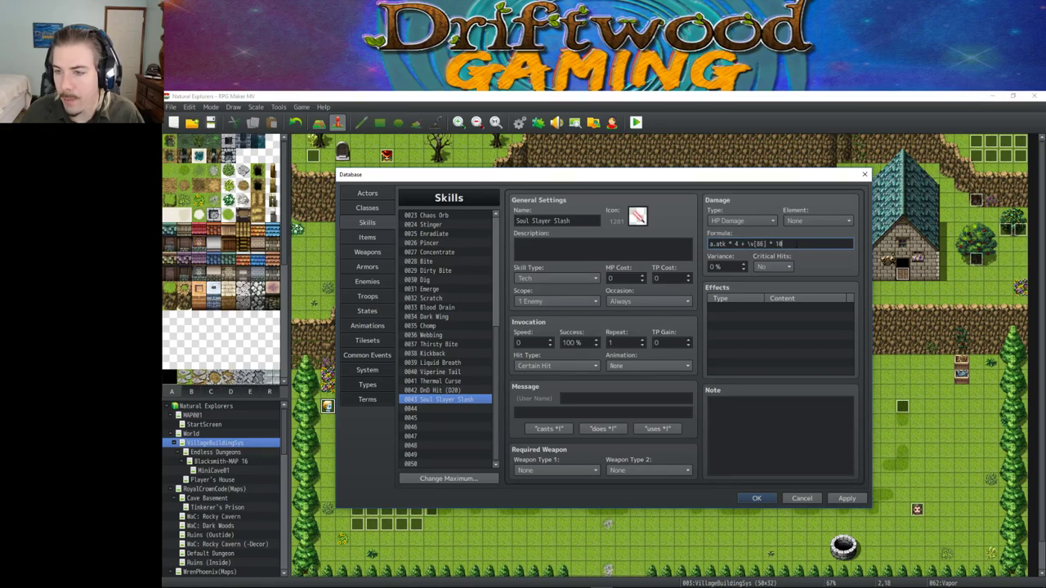
Step: Allow critical hits for Soul Slayer Slash, with 20% damage variance and the Normal Attack element
{"action": "left_click", "coordinate": [772, 266]}
{"action": "left_click", "coordinate": [772, 287]}
{"action": "type", "text": "20"}
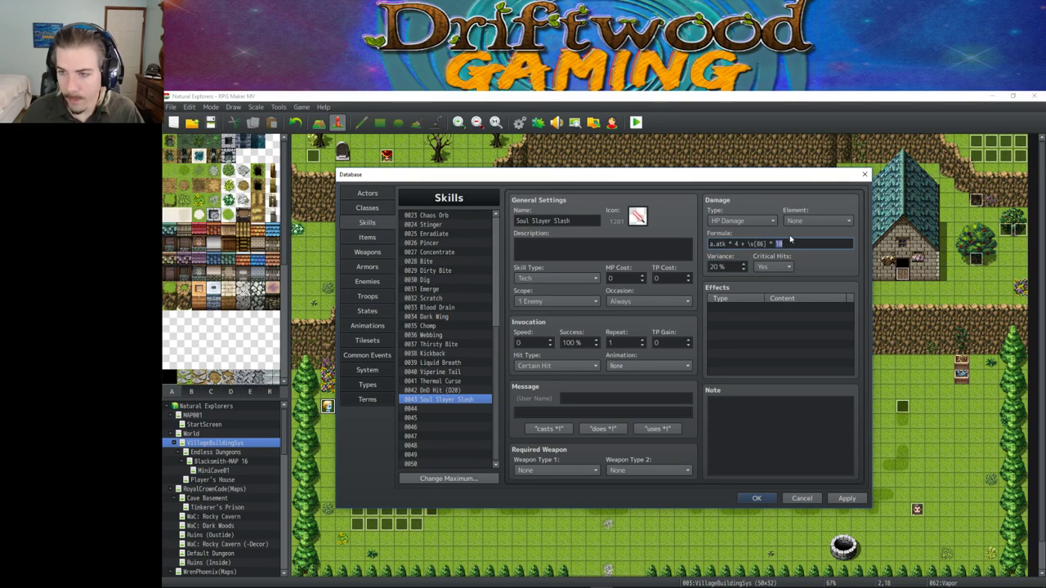
{"action": "left_click", "coordinate": [813, 221]}
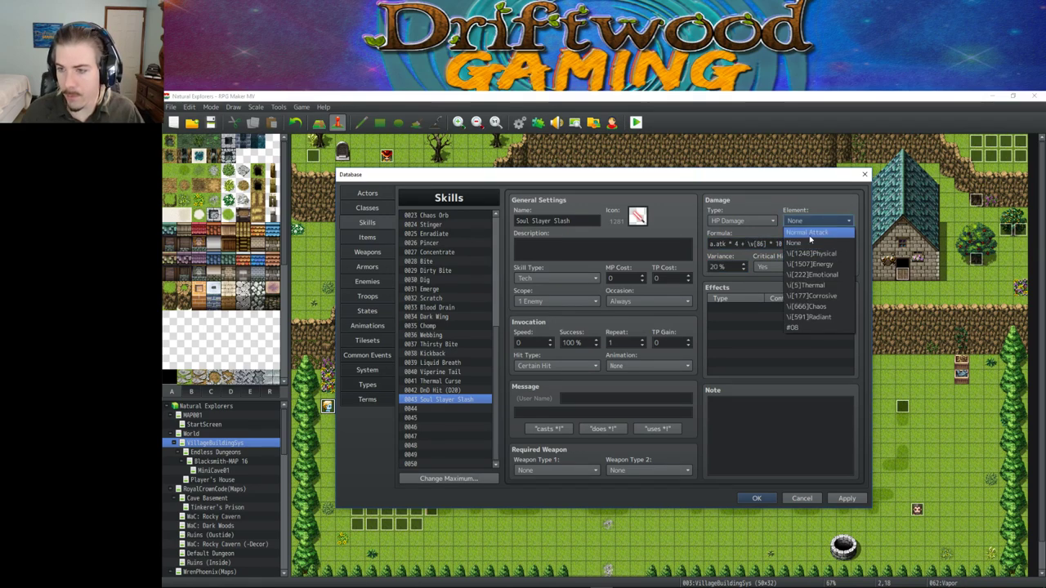
{"action": "left_click", "coordinate": [807, 232]}
Step: Describe the skill as "Deals extra damage for every soul that it's slayed."
{"action": "left_click", "coordinate": [583, 253]}
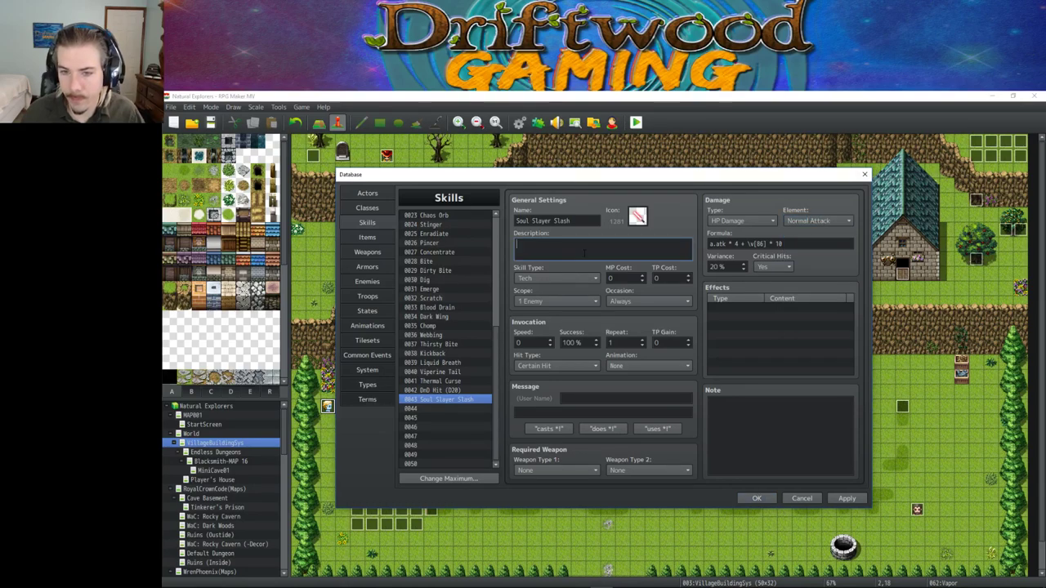
{"action": "type", "text": "eals"}
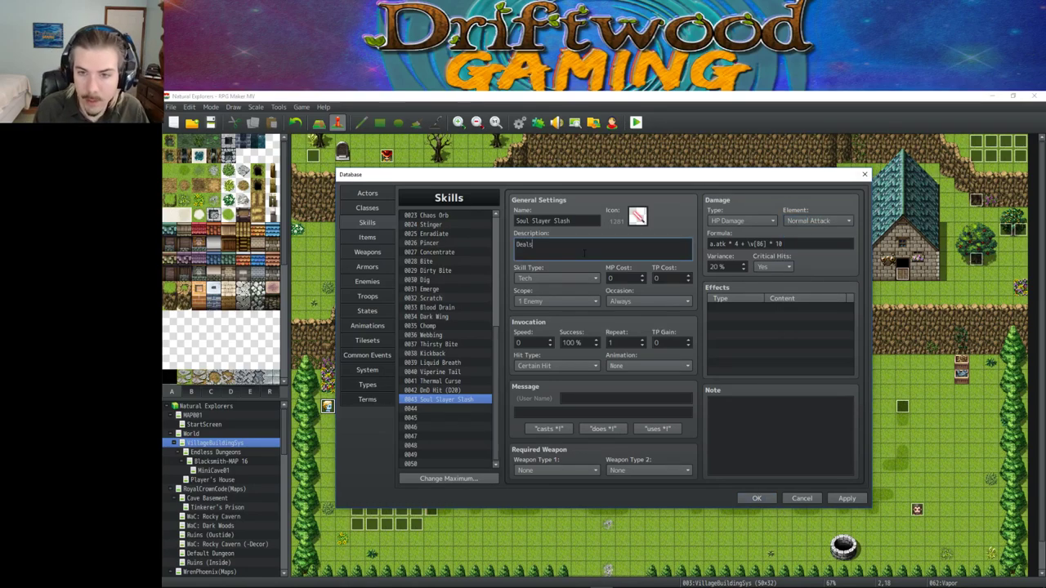
{"action": "type", "text": " extra dam"}
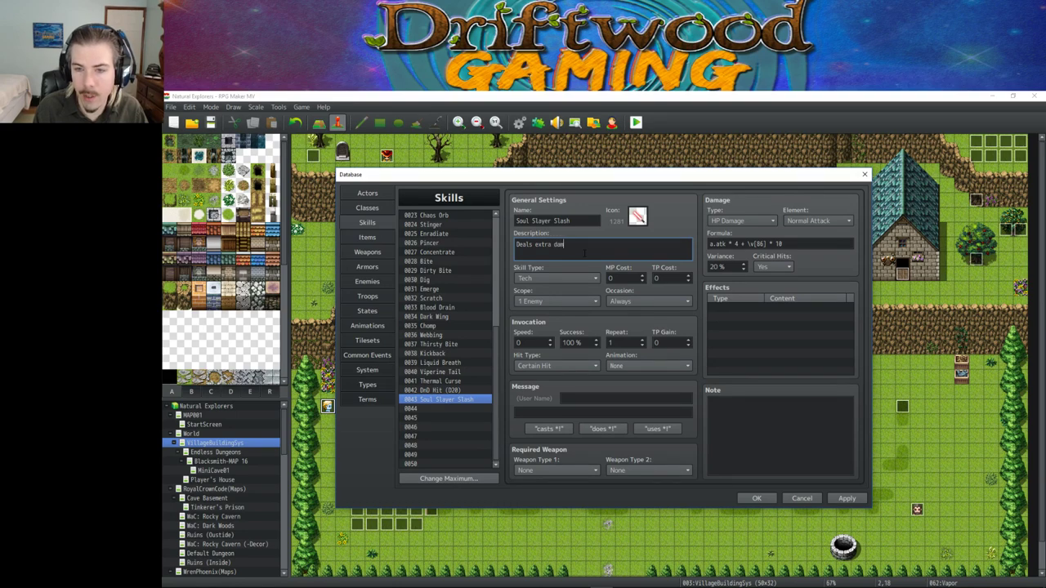
{"action": "type", "text": "age for every soul"}
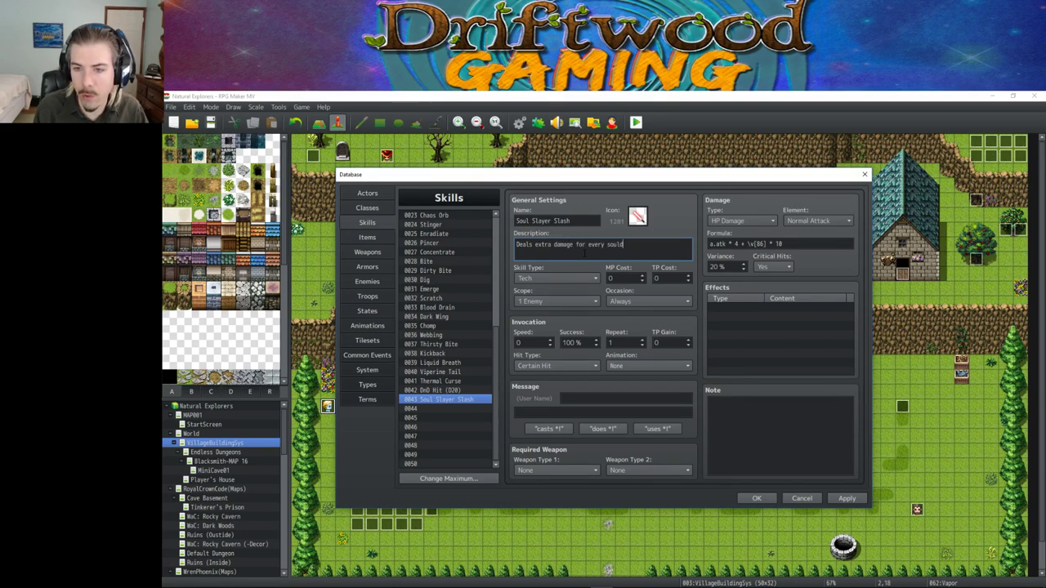
{"action": "type", "text": " that it's slayed."}
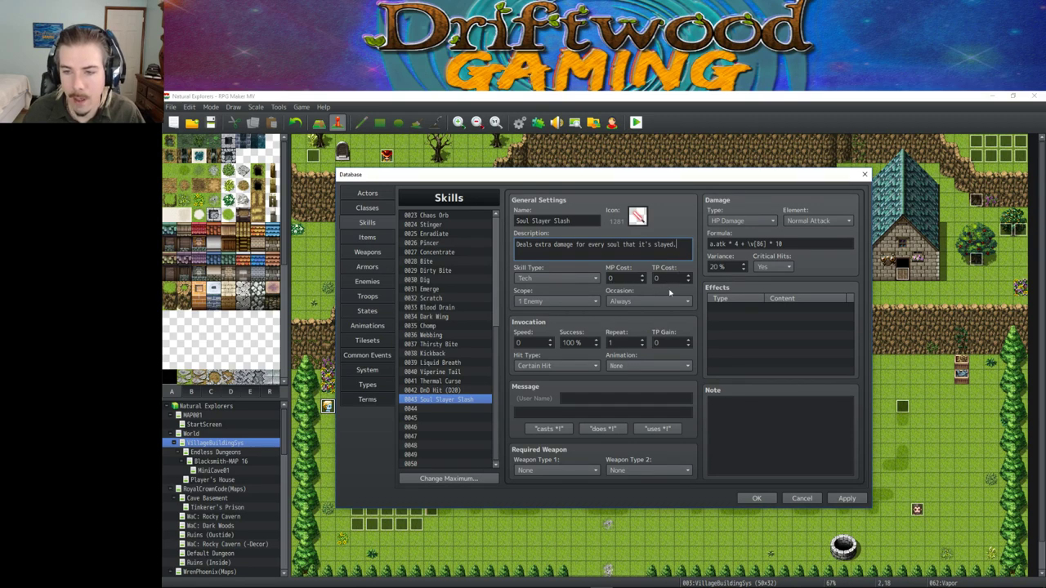
Step: Set the skill's TP gain to 10 and give it the preset "casts" message
{"action": "left_click", "coordinate": [662, 342]}
{"action": "type", "text": "10"}
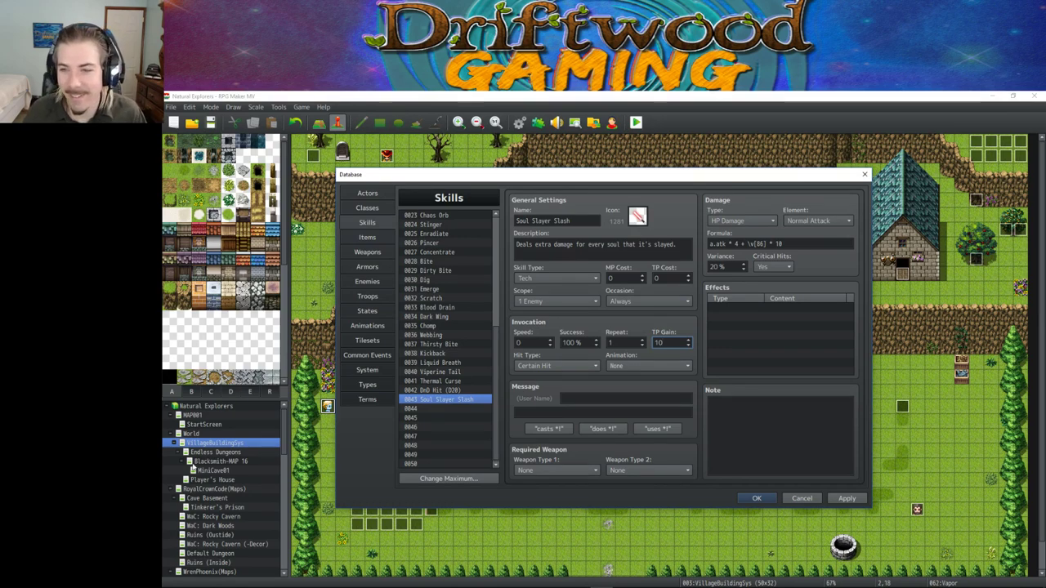
{"action": "left_click", "coordinate": [751, 369]}
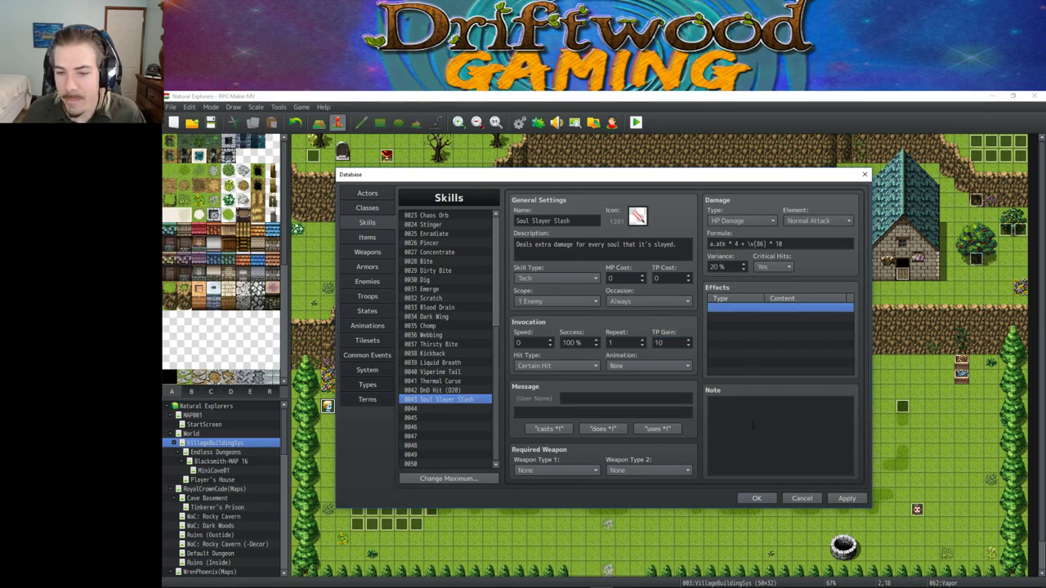
{"action": "left_click", "coordinate": [548, 429]}
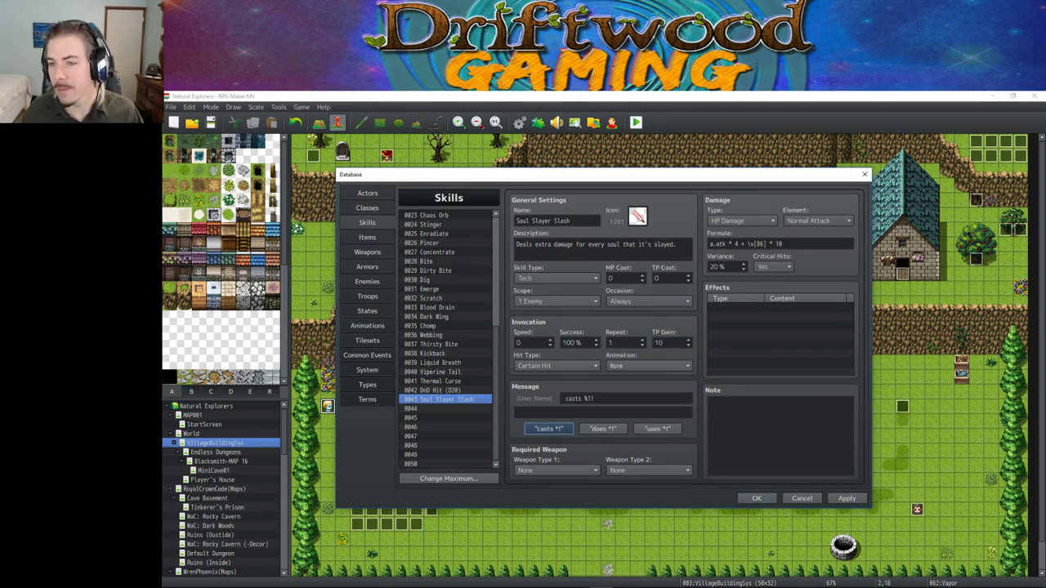
{"action": "left_click", "coordinate": [765, 431]}
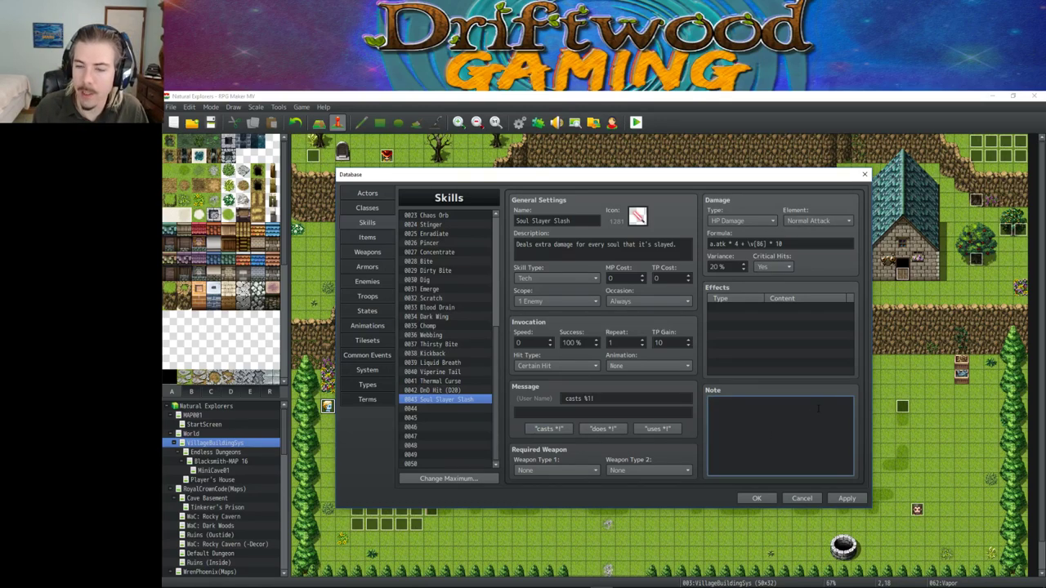
Step: Look through the state, parameter and common event effects available for Soul Slayer Slash, and cancel without adding one
{"action": "double_click", "coordinate": [768, 312]}
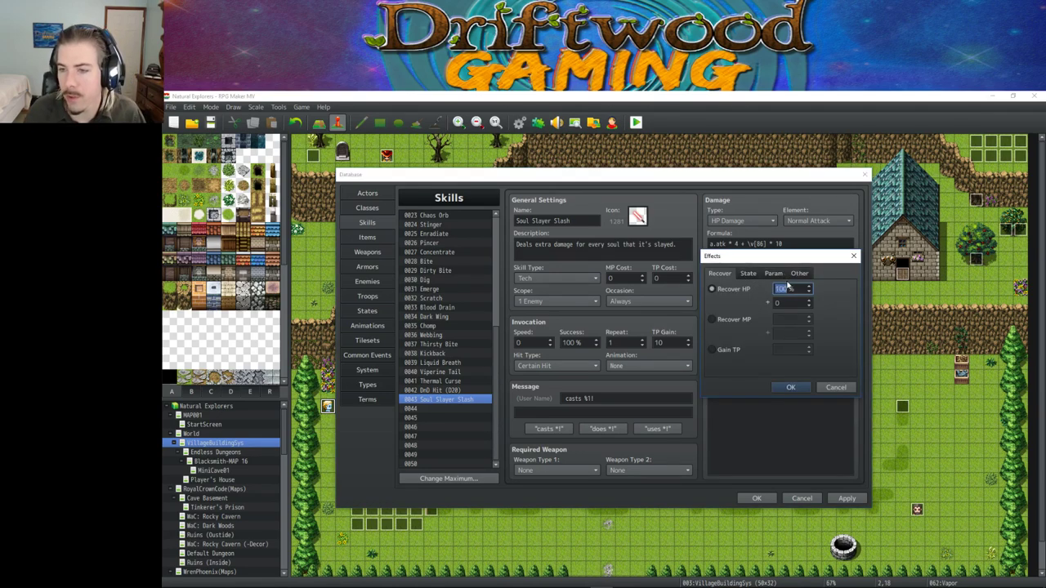
{"action": "left_click", "coordinate": [747, 274]}
{"action": "left_click", "coordinate": [773, 274]}
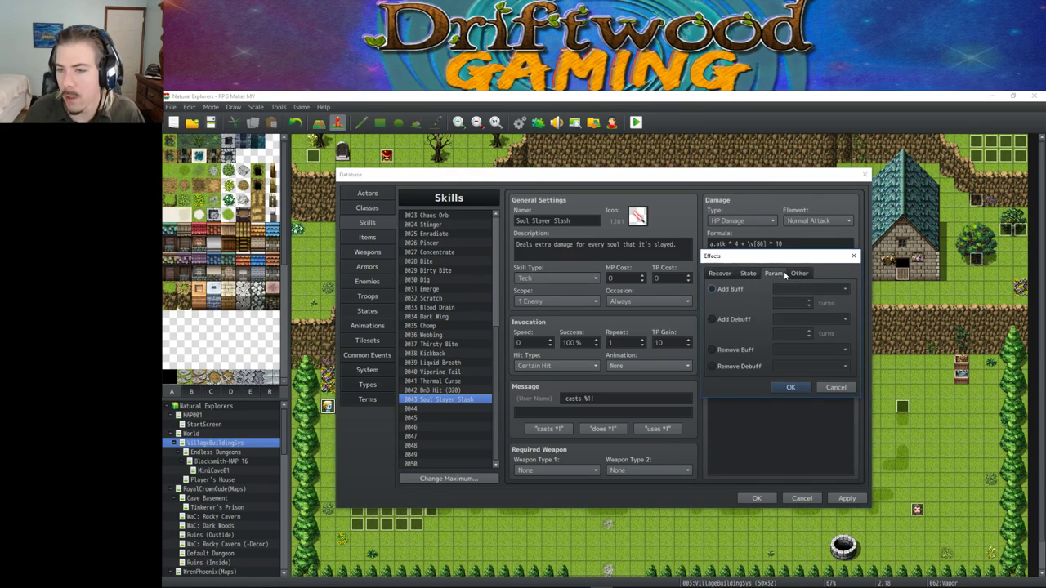
{"action": "left_click", "coordinate": [798, 273]}
{"action": "left_click", "coordinate": [753, 354]}
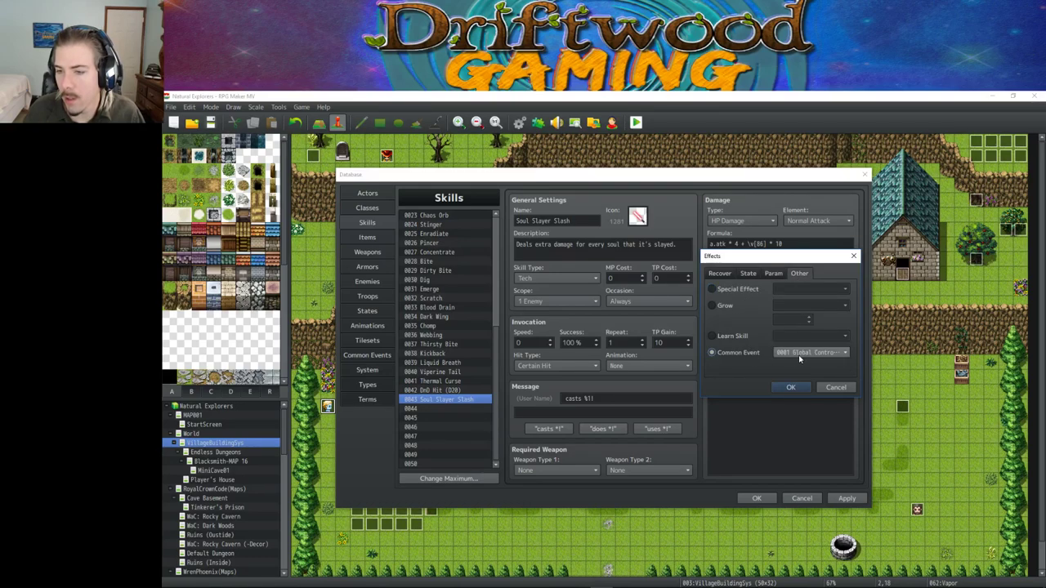
{"action": "left_click", "coordinate": [826, 389]}
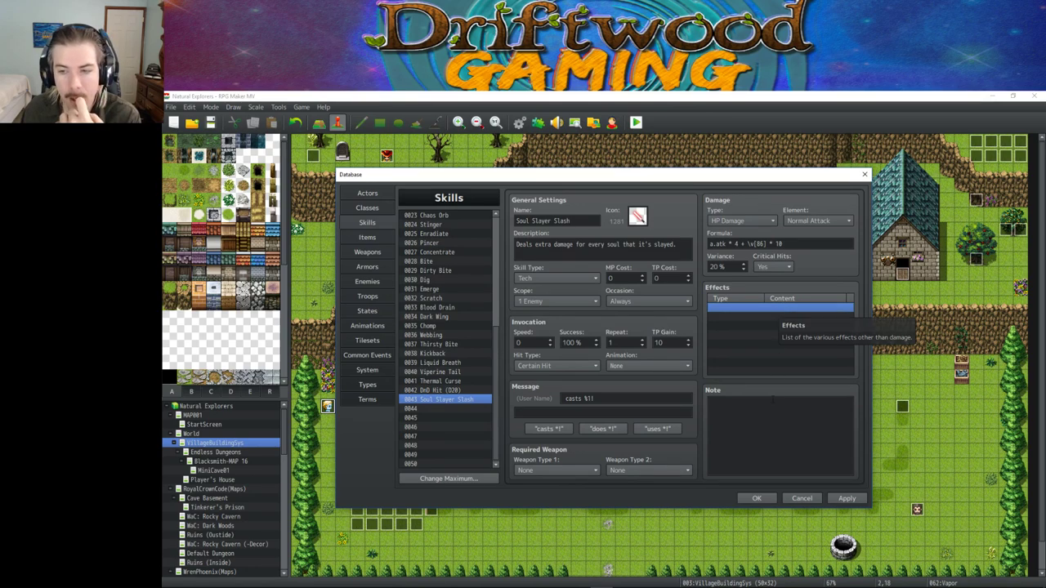
Step: Apply the Soul Slayer Slash settings and close the database
{"action": "left_click", "coordinate": [742, 417]}
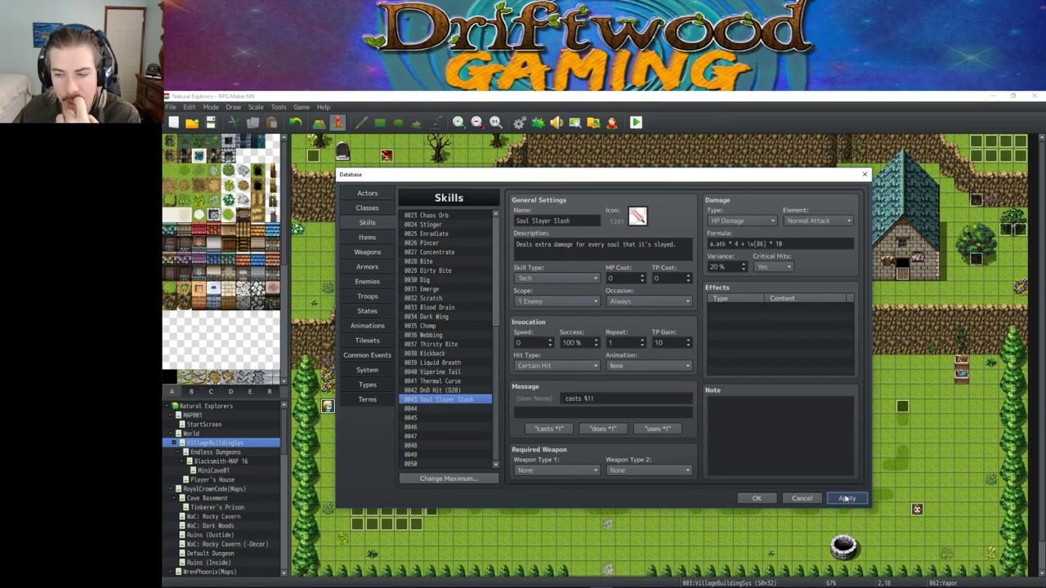
{"action": "left_click", "coordinate": [754, 499]}
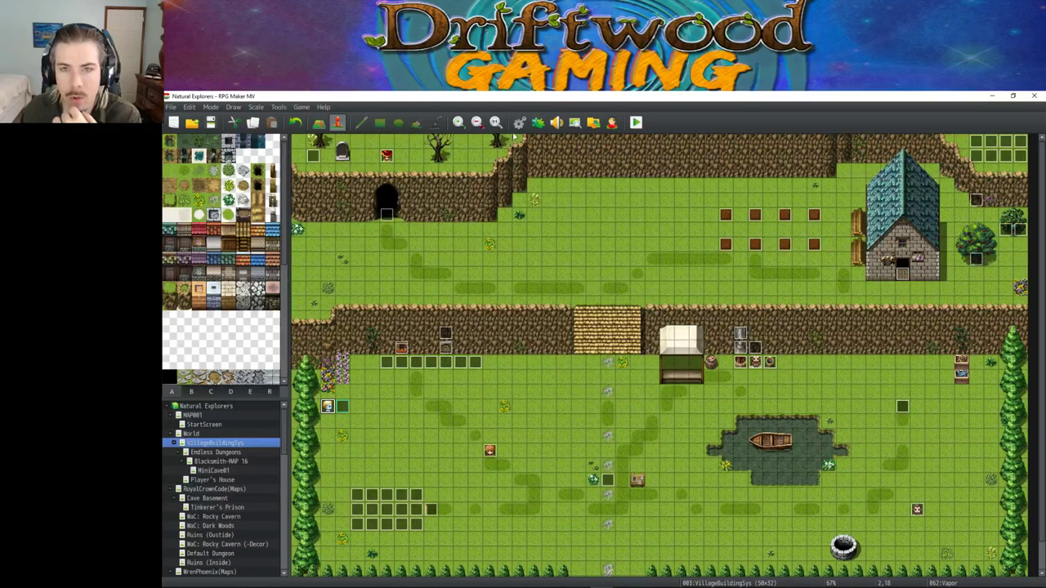
Step: Read the YEP_DamageCore plugin help on damage cap notetags, the Lunatic Mode damage formula and the original damage flow
{"action": "left_click", "coordinate": [538, 122]}
{"action": "double_click", "coordinate": [482, 336]}
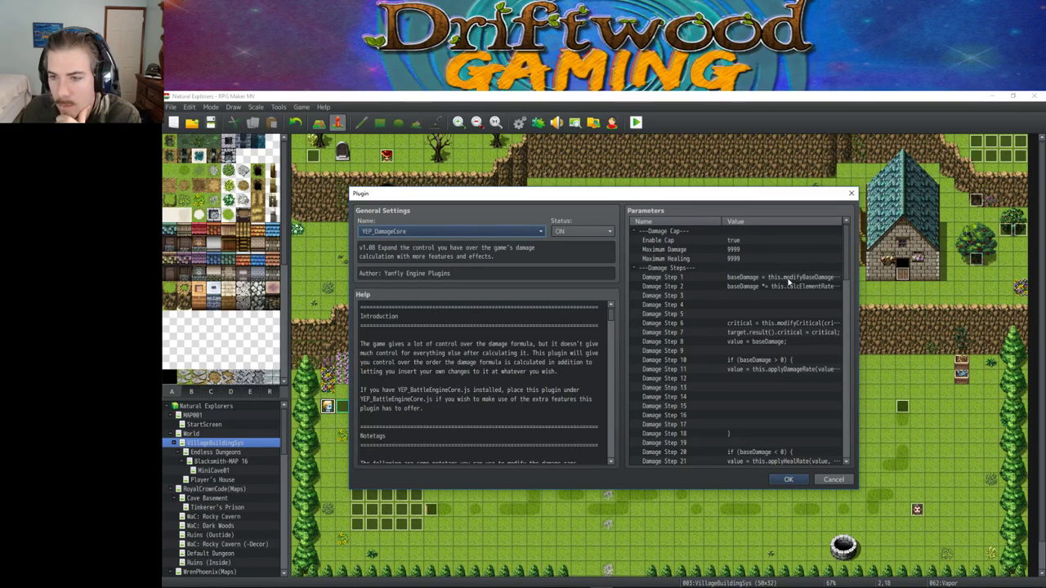
{"action": "scroll", "coordinate": [482, 384], "scroll_direction": "down", "scroll_amount": 4}
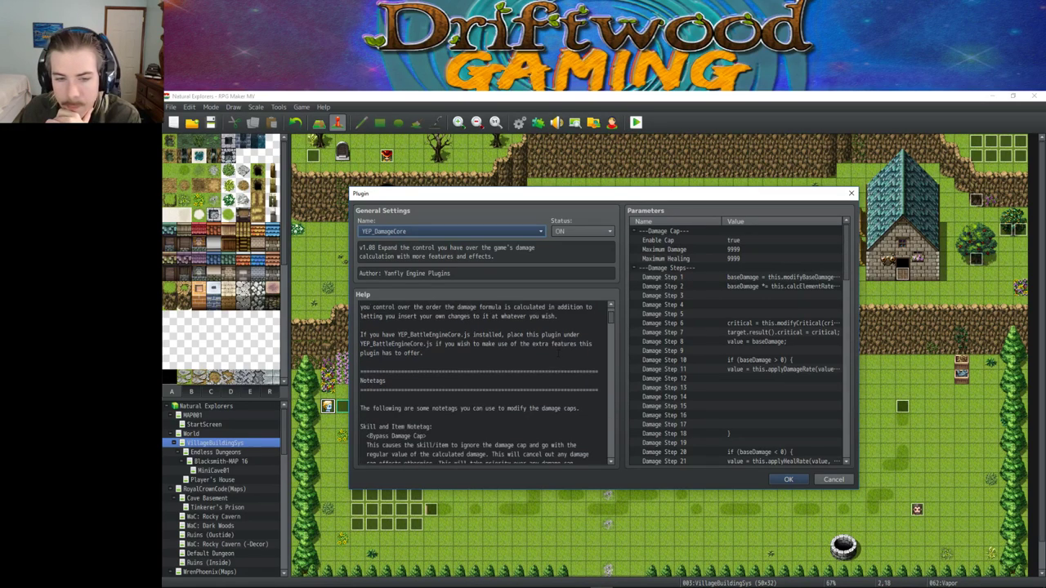
{"action": "scroll", "coordinate": [482, 384], "scroll_direction": "down", "scroll_amount": 5}
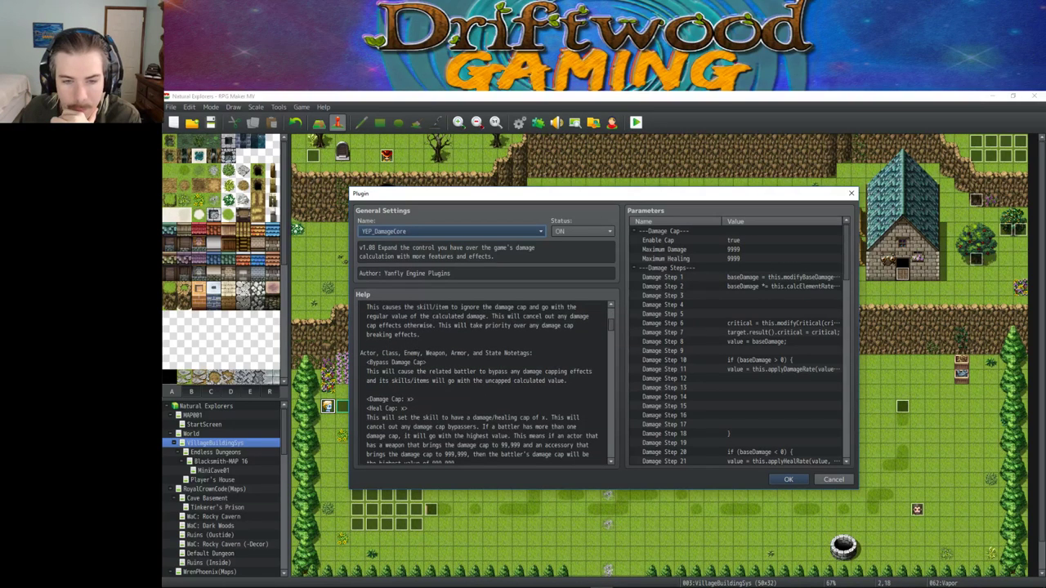
{"action": "scroll", "coordinate": [425, 366], "scroll_direction": "down", "scroll_amount": 5}
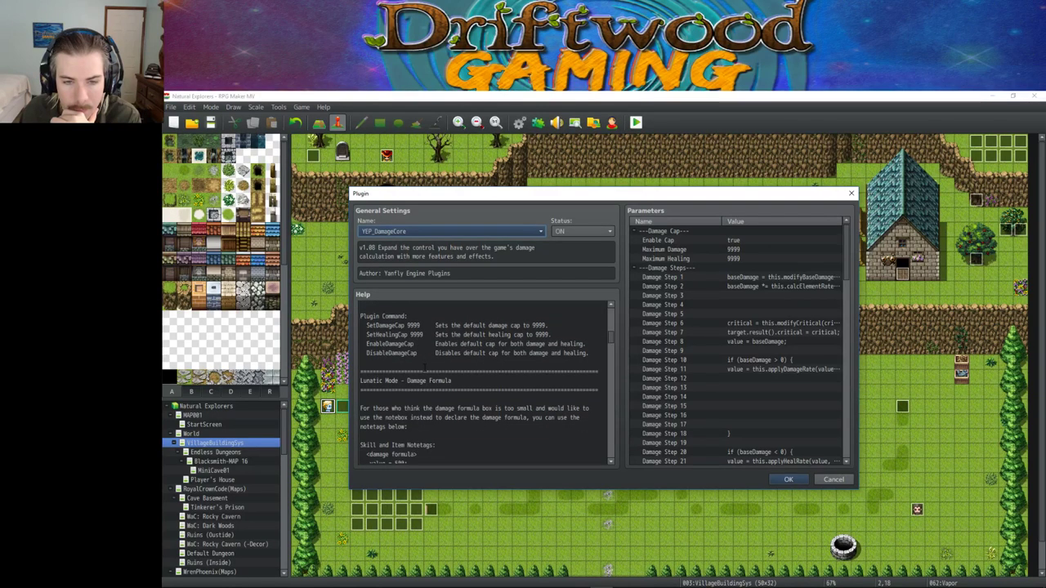
{"action": "scroll", "coordinate": [478, 384], "scroll_direction": "down", "scroll_amount": 2}
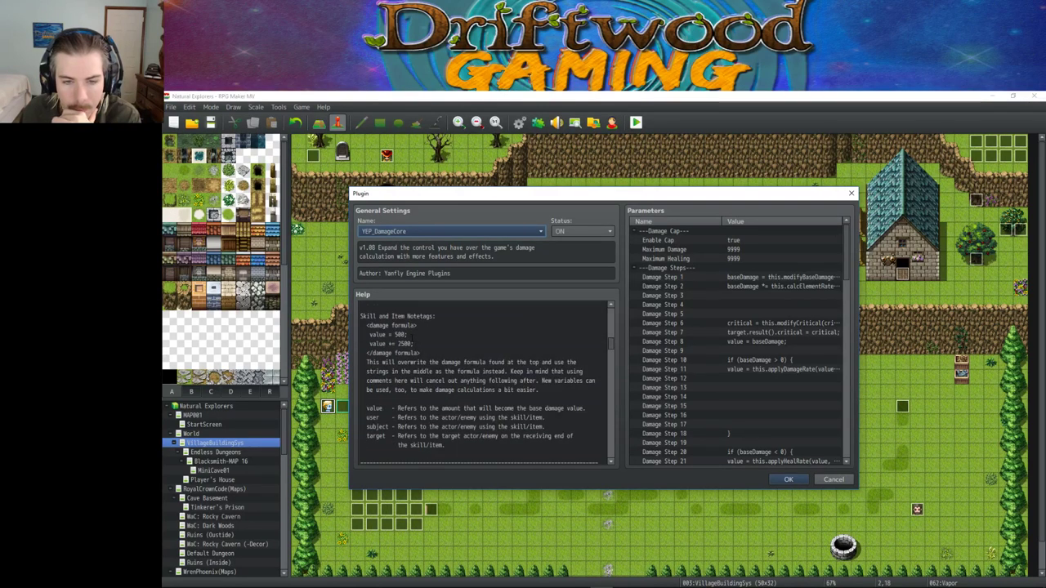
{"action": "scroll", "coordinate": [482, 384], "scroll_direction": "down", "scroll_amount": 5}
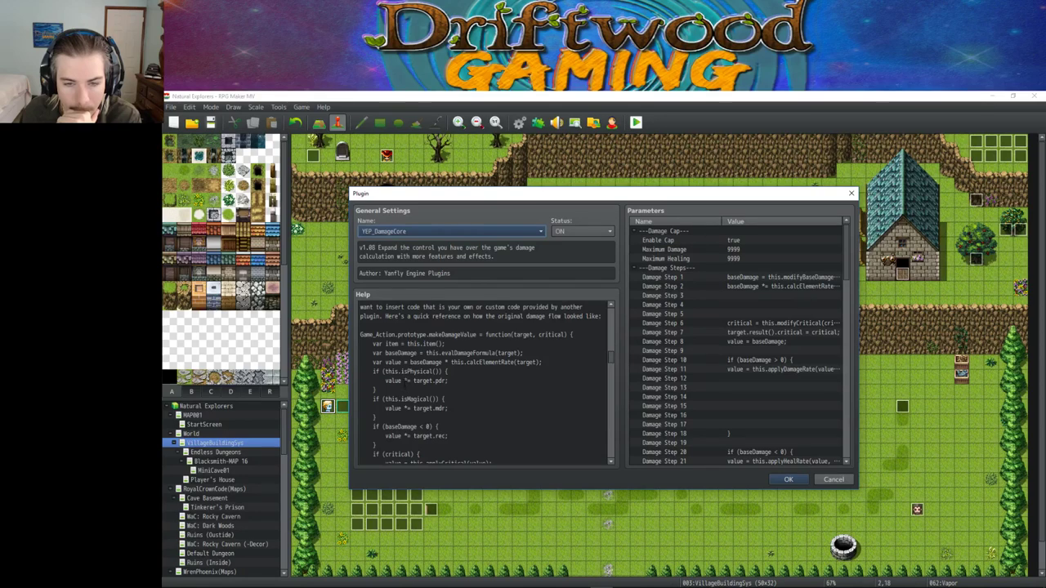
{"action": "scroll", "coordinate": [482, 380], "scroll_direction": "down", "scroll_amount": 1}
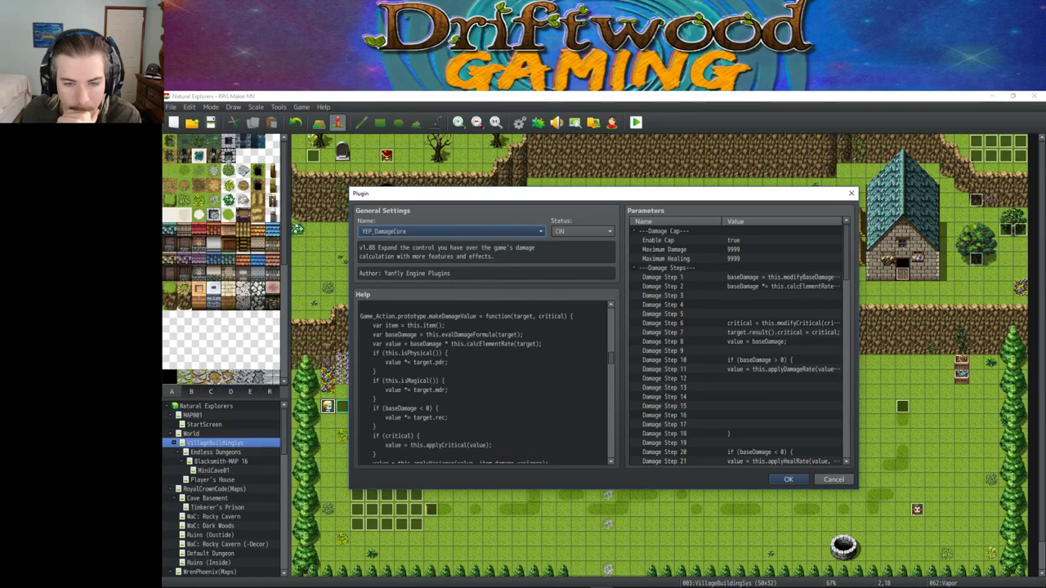
{"action": "scroll", "coordinate": [482, 384], "scroll_direction": "down", "scroll_amount": 2}
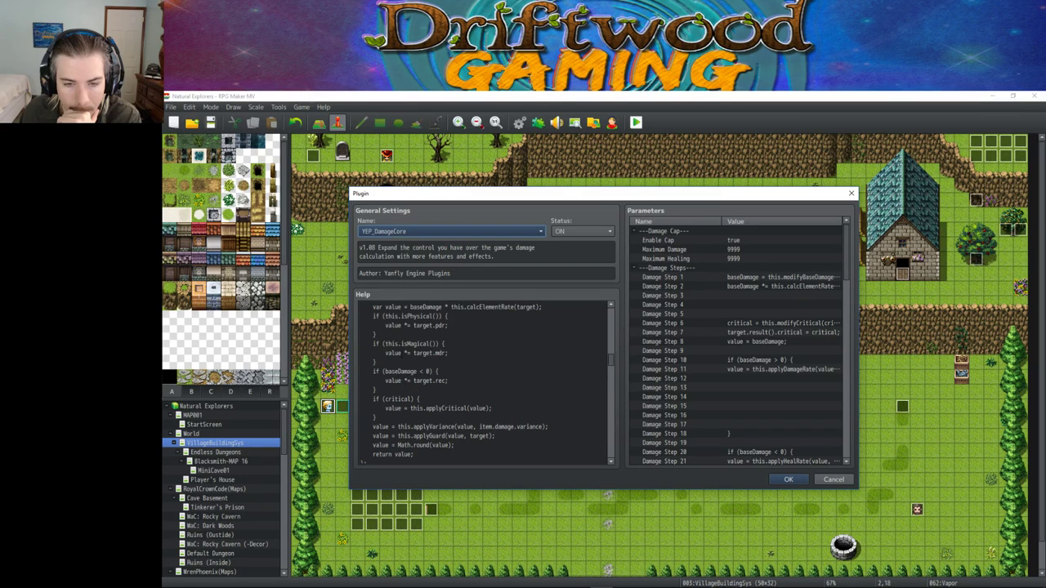
{"action": "scroll", "coordinate": [482, 384], "scroll_direction": "down", "scroll_amount": 1}
{"action": "scroll", "coordinate": [482, 384], "scroll_direction": "down", "scroll_amount": 4}
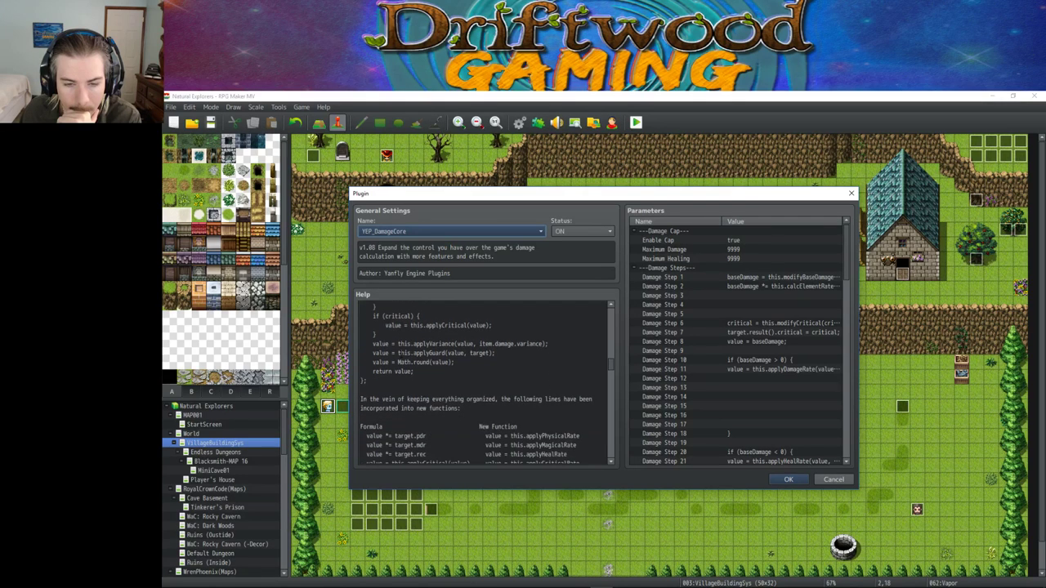
{"action": "scroll", "coordinate": [482, 384], "scroll_direction": "up", "scroll_amount": 4}
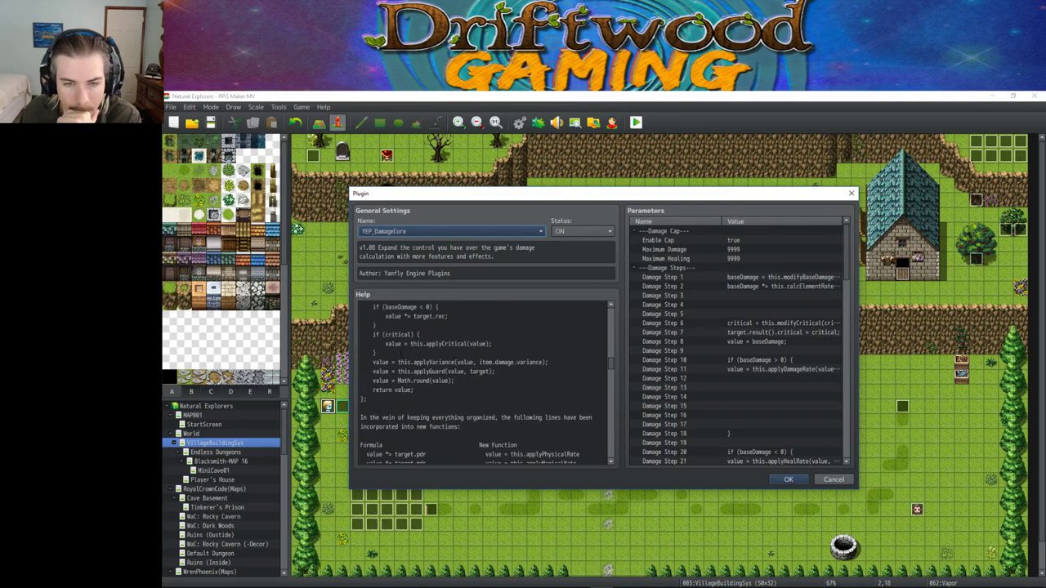
{"action": "scroll", "coordinate": [482, 384], "scroll_direction": "up", "scroll_amount": 2}
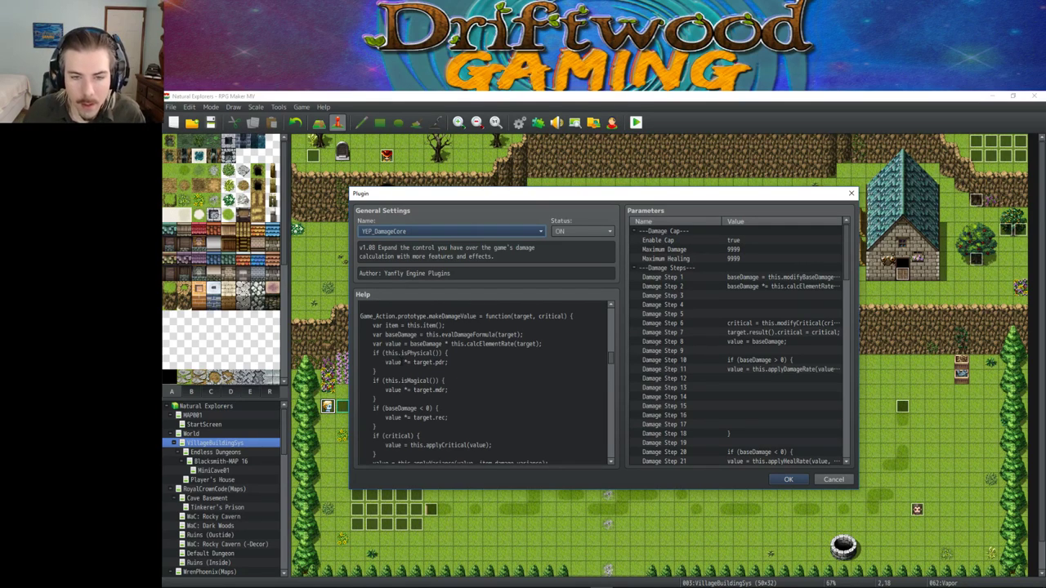
Step: Review the damage-related action sequence commands in the YEP_DamageCore help through to the changelog, and close the plugin's settings
{"action": "scroll", "coordinate": [482, 381], "scroll_direction": "down", "scroll_amount": 5}
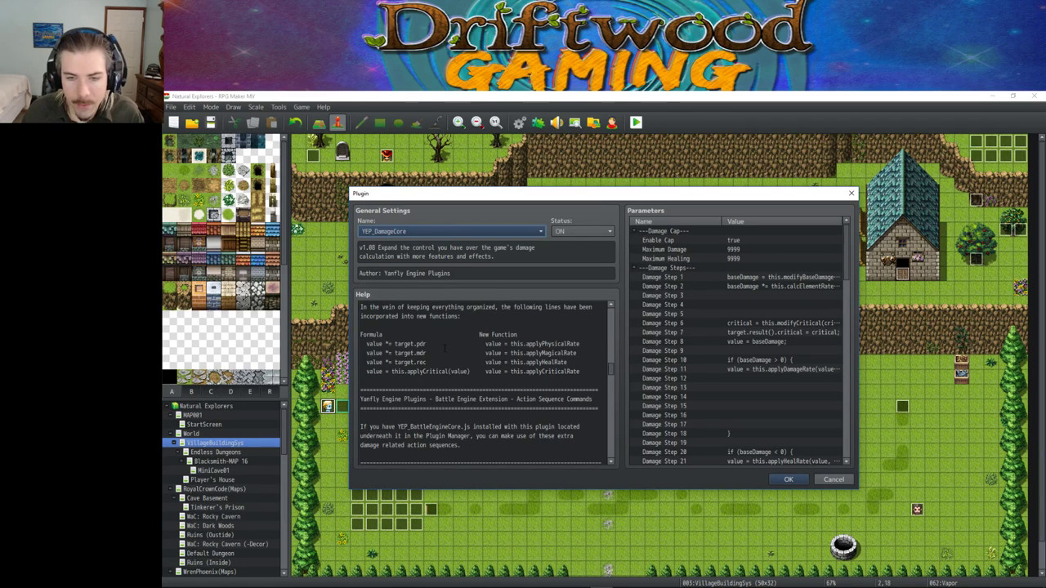
{"action": "scroll", "coordinate": [482, 382], "scroll_direction": "down", "scroll_amount": 4}
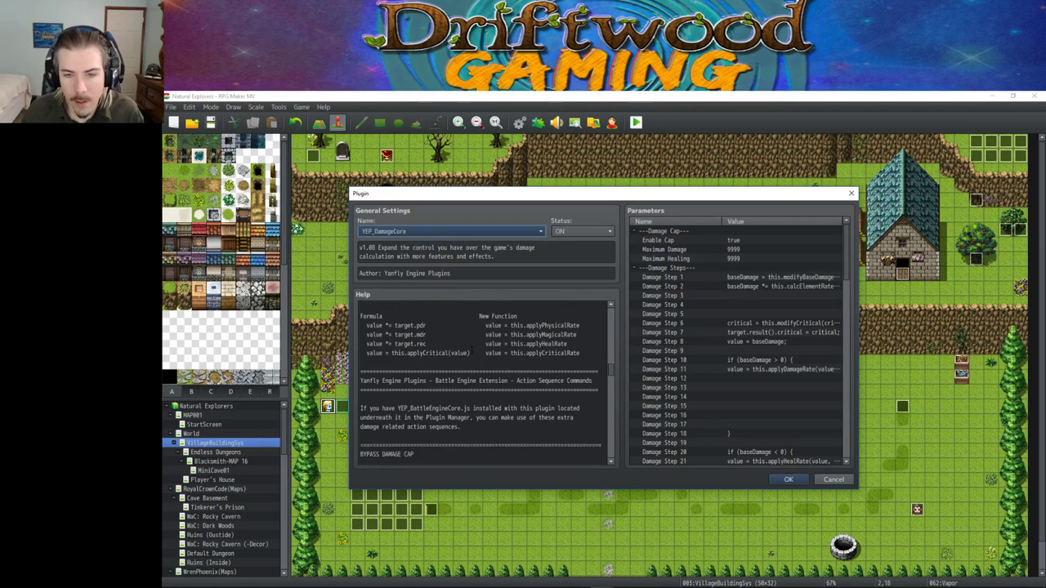
{"action": "scroll", "coordinate": [472, 350], "scroll_direction": "down", "scroll_amount": 3}
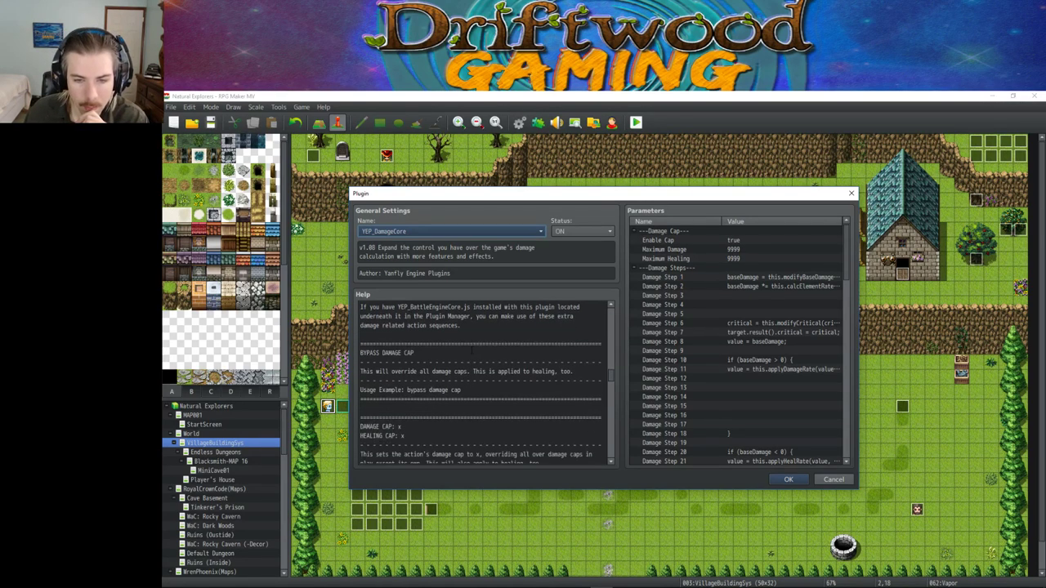
{"action": "scroll", "coordinate": [471, 349], "scroll_direction": "down", "scroll_amount": 12}
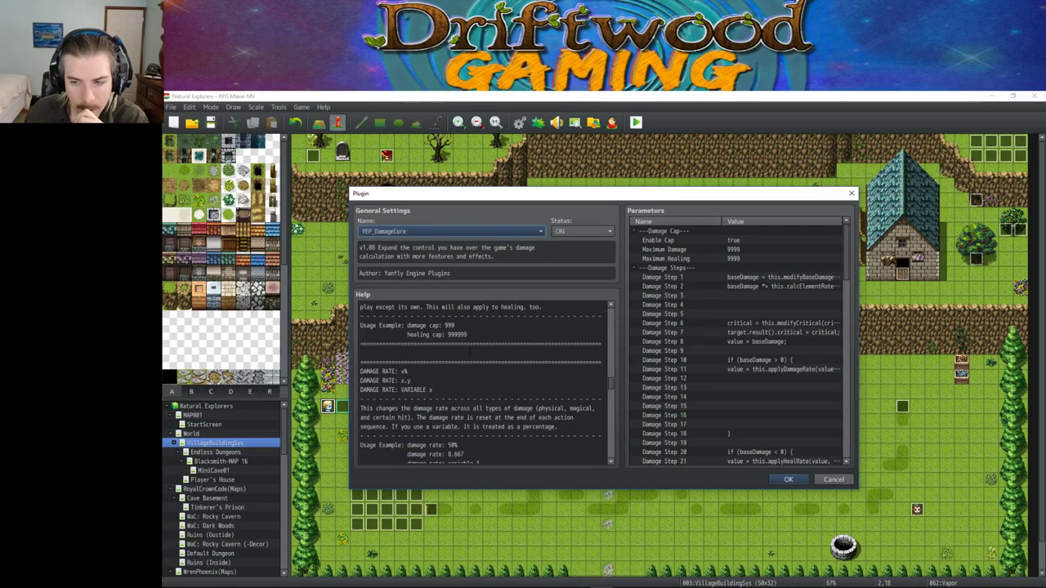
{"action": "scroll", "coordinate": [483, 384], "scroll_direction": "down", "scroll_amount": 8}
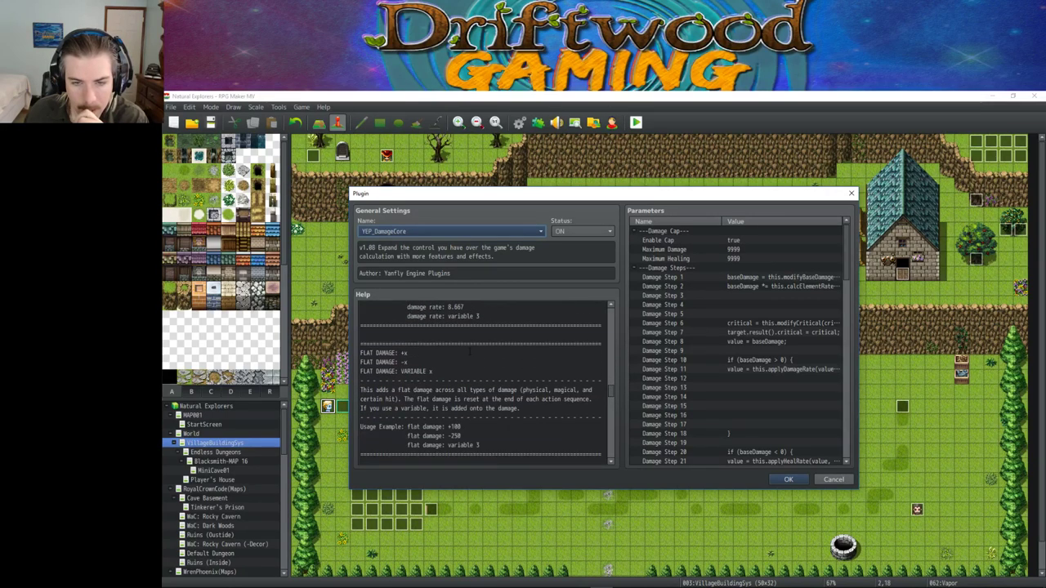
{"action": "scroll", "coordinate": [482, 384], "scroll_direction": "down", "scroll_amount": 7}
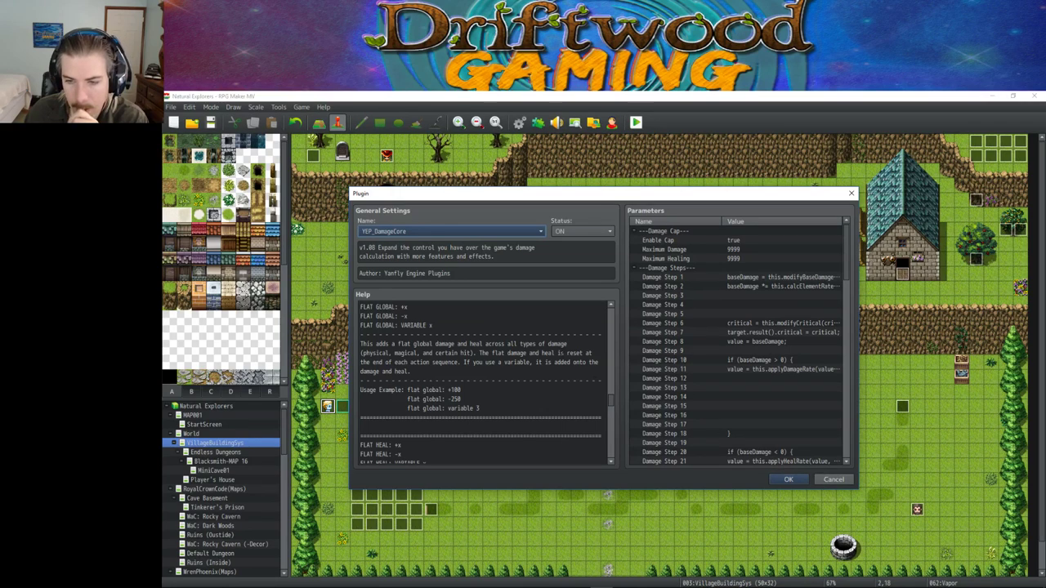
{"action": "scroll", "coordinate": [482, 383], "scroll_direction": "down", "scroll_amount": 20}
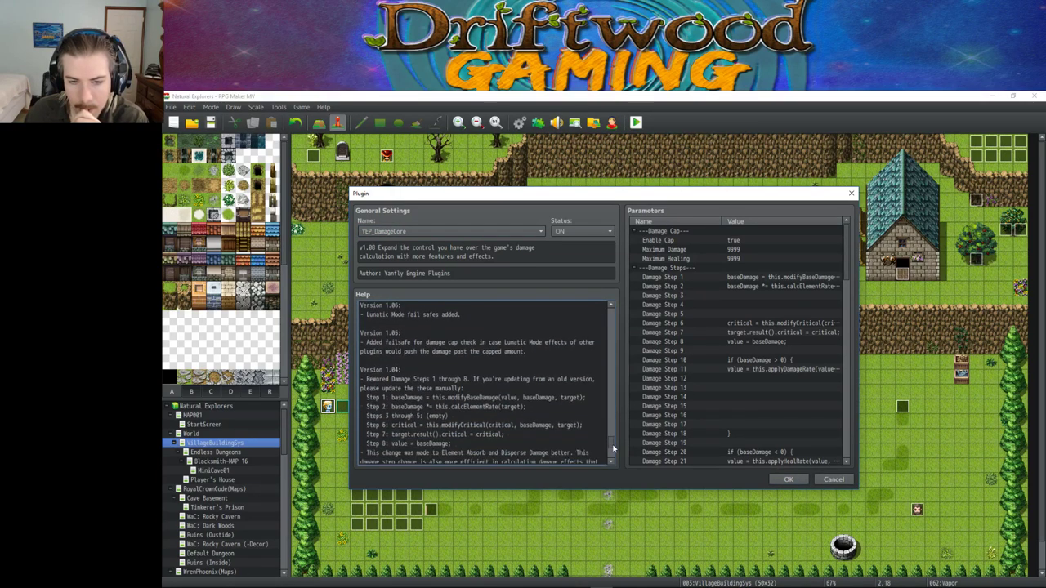
{"action": "left_click", "coordinate": [820, 483]}
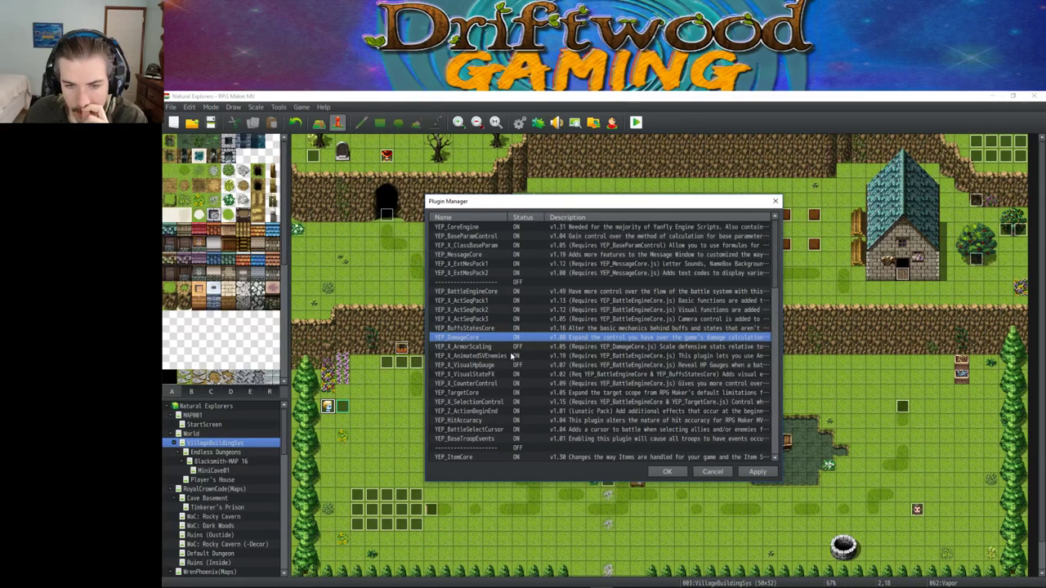
Step: Examine the buff and state notetags in the YEP_BuffsStatesCore plugin help, and close the plugin manager
{"action": "double_click", "coordinate": [485, 329]}
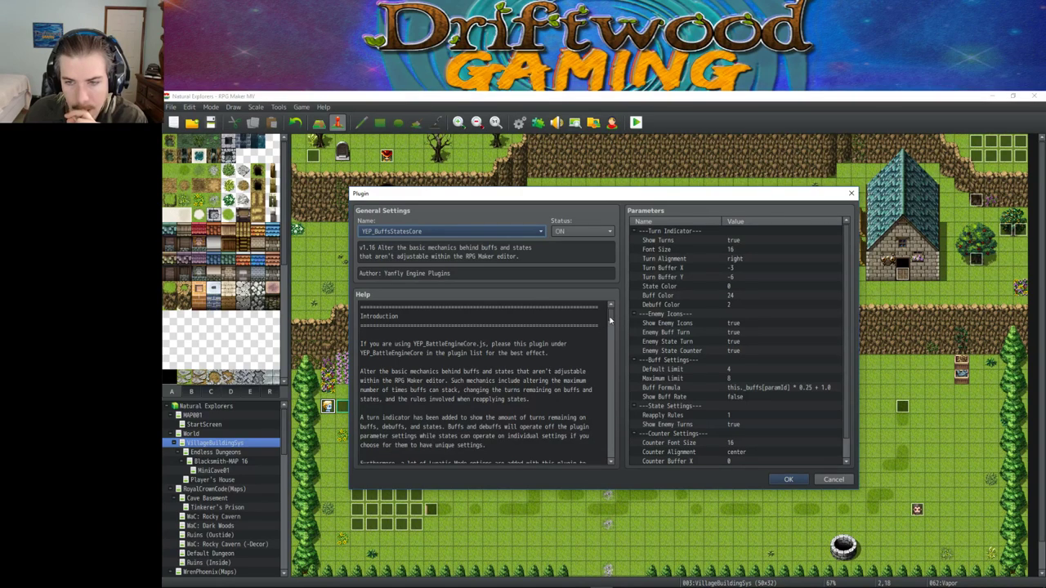
{"action": "scroll", "coordinate": [610, 321], "scroll_direction": "down", "scroll_amount": 10}
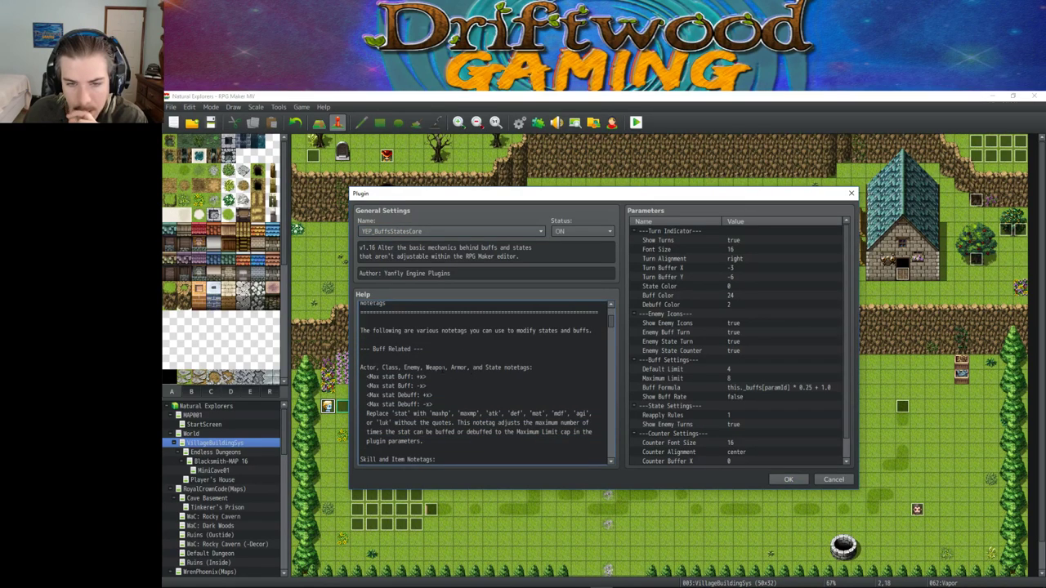
{"action": "left_click_drag", "start_coordinate": [432, 367], "coordinate": [444, 367]}
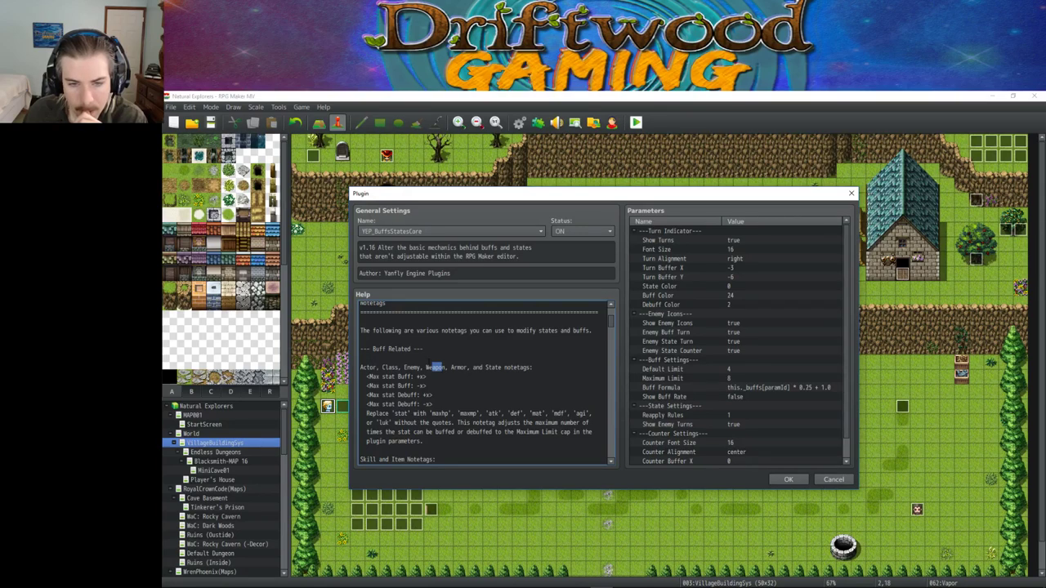
{"action": "scroll", "coordinate": [543, 370], "scroll_direction": "down", "scroll_amount": 6}
{"action": "scroll", "coordinate": [540, 369], "scroll_direction": "down", "scroll_amount": 5}
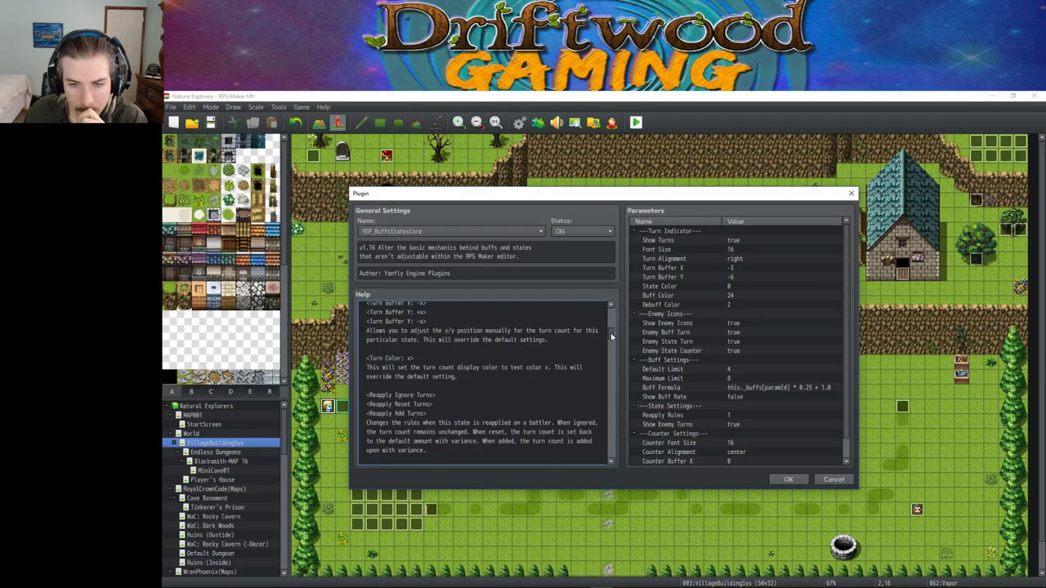
{"action": "scroll", "coordinate": [611, 337], "scroll_direction": "down", "scroll_amount": 5}
{"action": "scroll", "coordinate": [484, 382], "scroll_direction": "up", "scroll_amount": 1}
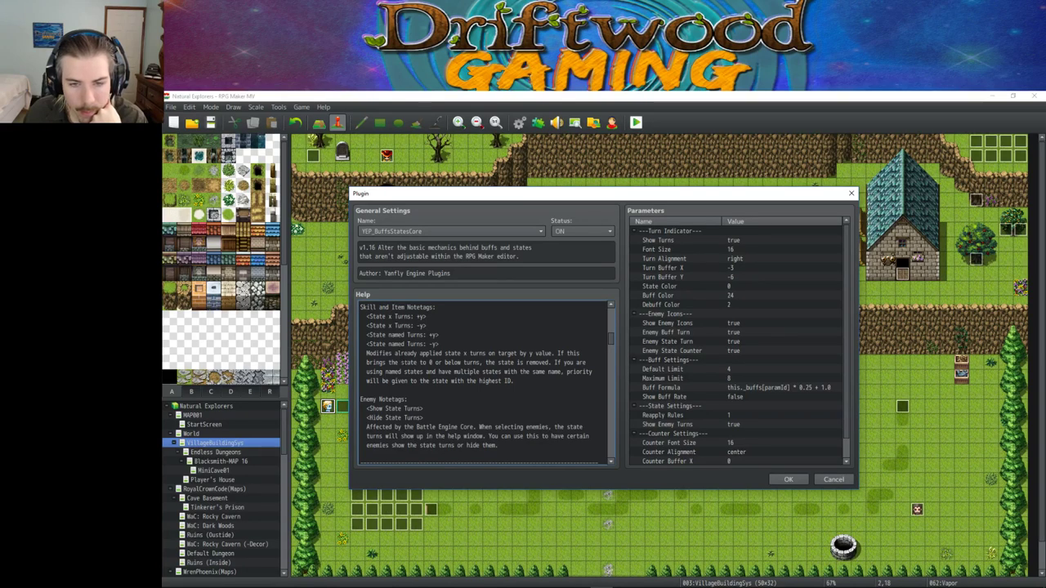
{"action": "scroll", "coordinate": [482, 380], "scroll_direction": "down", "scroll_amount": 1}
{"action": "scroll", "coordinate": [482, 380], "scroll_direction": "down", "scroll_amount": 4}
{"action": "scroll", "coordinate": [422, 353], "scroll_direction": "up", "scroll_amount": 3}
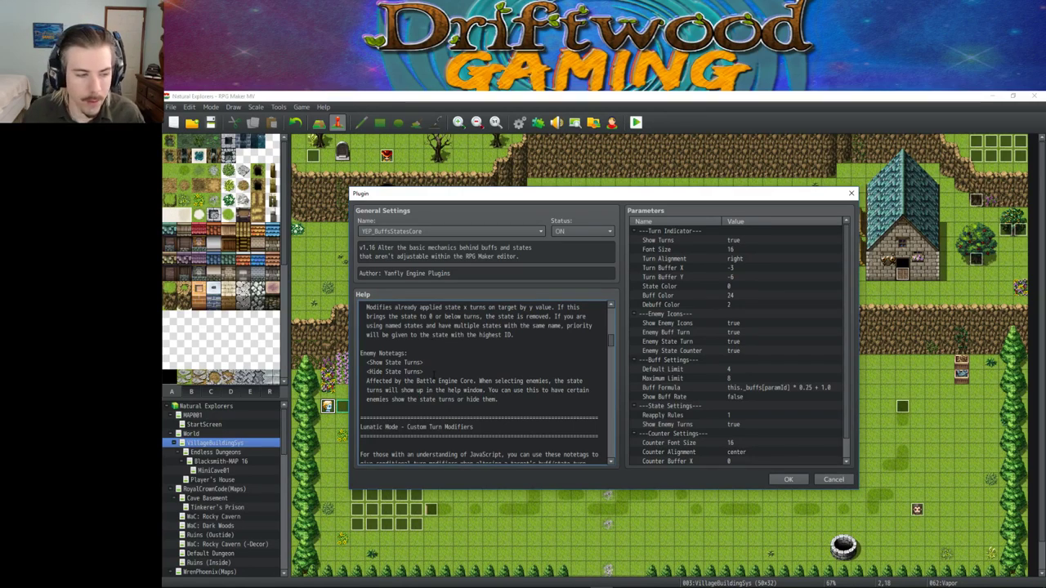
{"action": "left_click", "coordinate": [788, 480]}
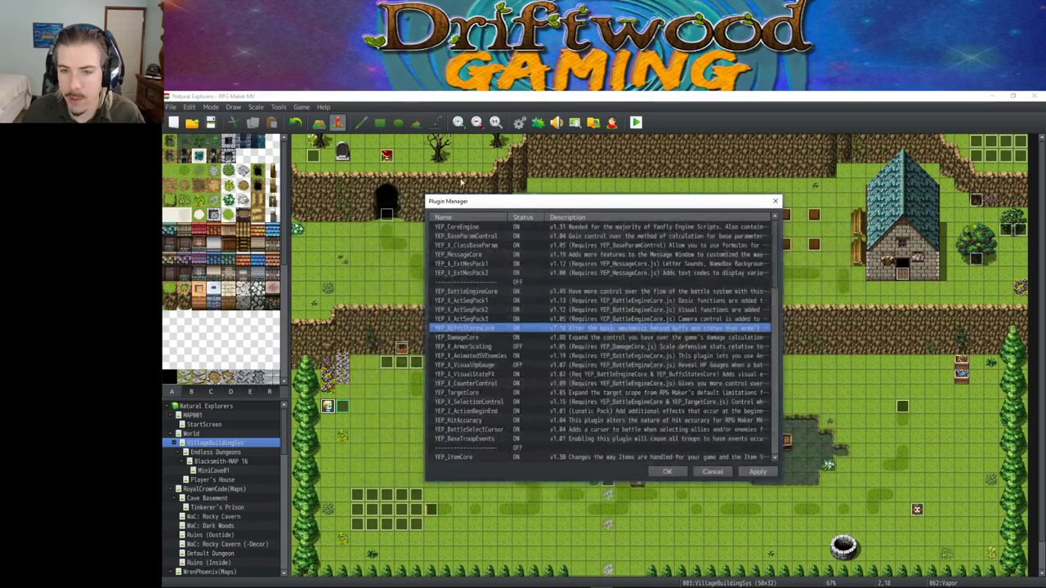
{"action": "left_click", "coordinate": [666, 471]}
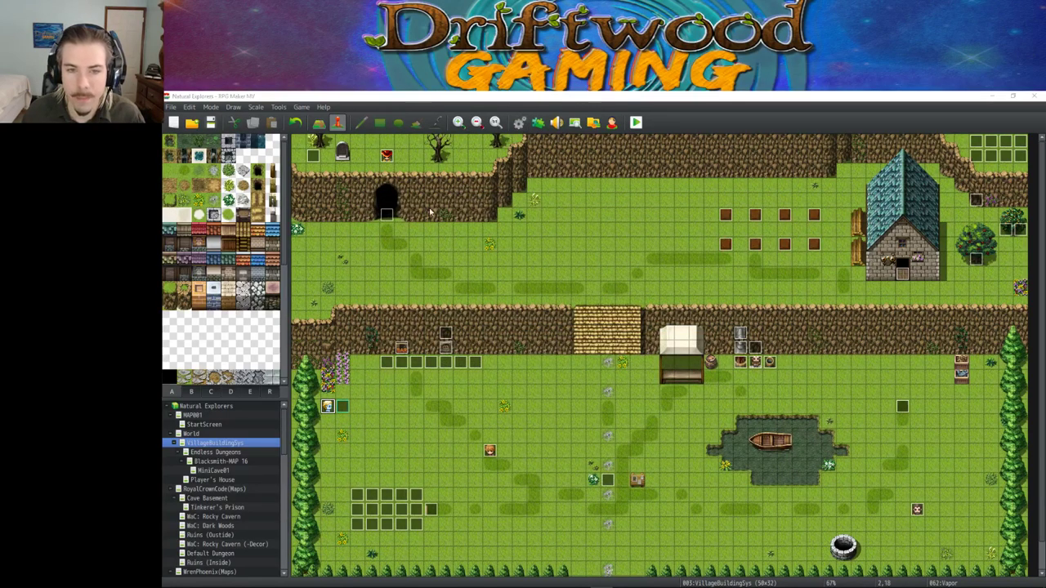
Step: Create a state in empty slot 0038 with sword icon 1281 and the name "Soul Slayer", and apply the database changes
{"action": "key", "text": "F9"}
{"action": "left_click", "coordinate": [368, 310]}
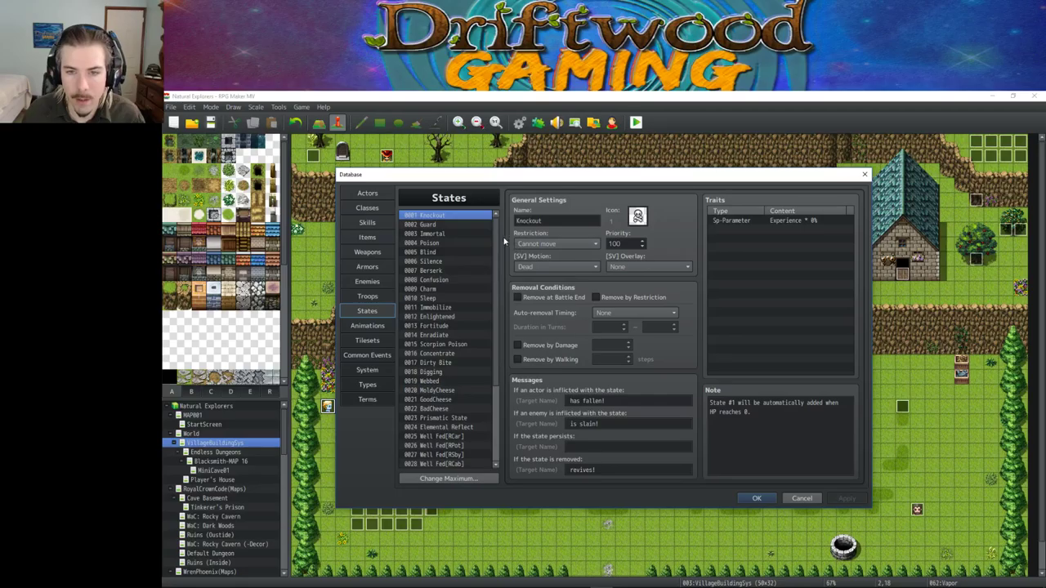
{"action": "scroll", "coordinate": [449, 392], "scroll_direction": "down", "scroll_amount": 4}
{"action": "left_click", "coordinate": [441, 445]}
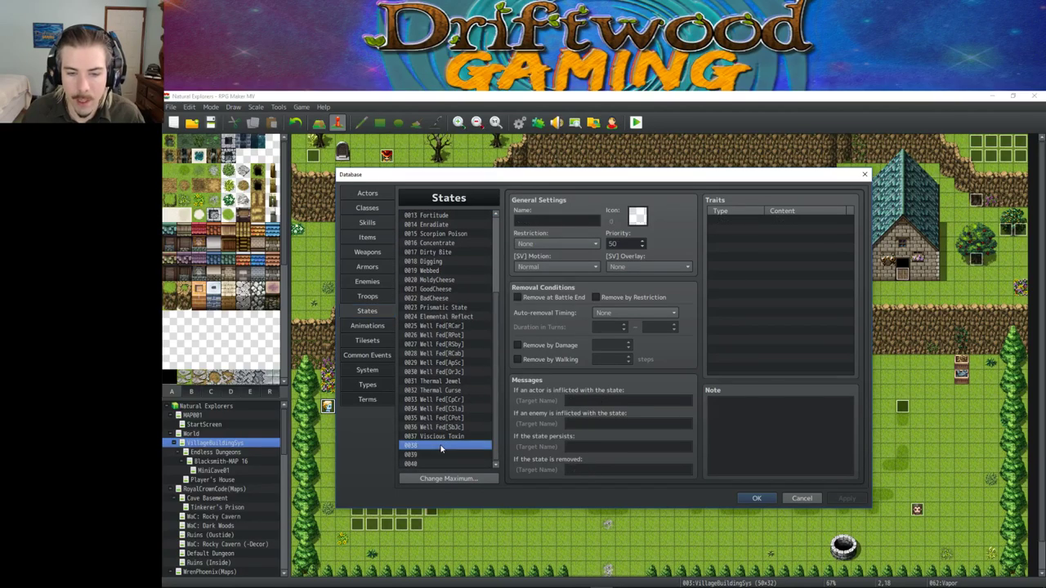
{"action": "double_click", "coordinate": [638, 217]}
{"action": "left_click_drag", "start_coordinate": [721, 266], "coordinate": [715, 421]}
{"action": "double_click", "coordinate": [505, 351]}
{"action": "left_click", "coordinate": [556, 220]}
{"action": "type", "text": "Soul Slayer"}
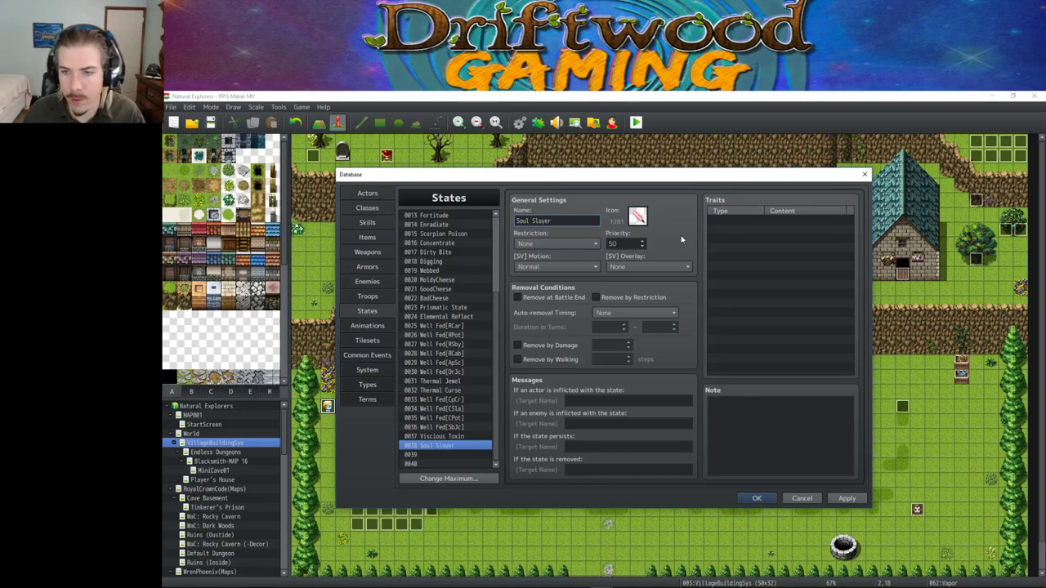
{"action": "left_click", "coordinate": [729, 219]}
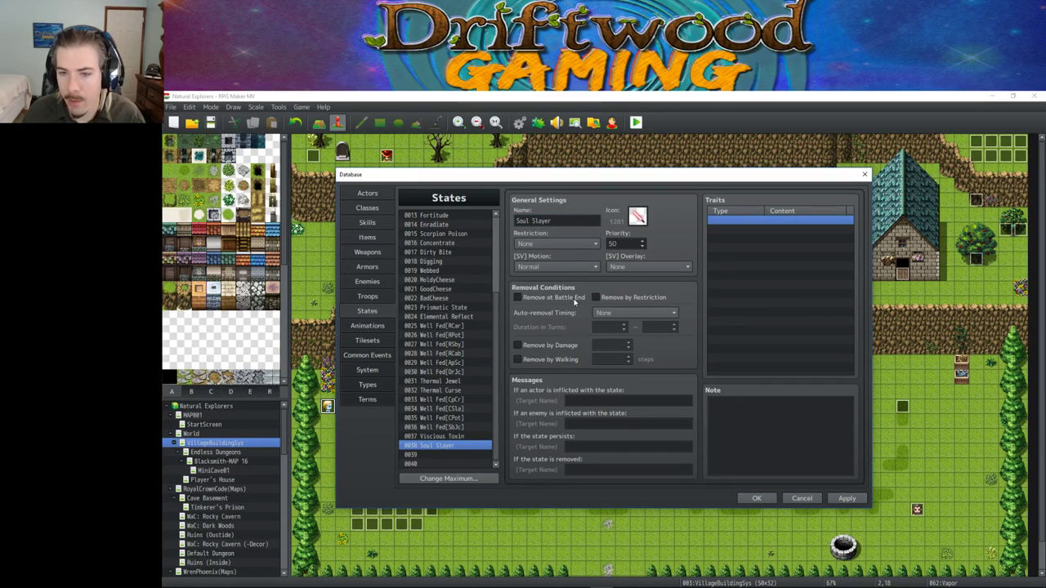
{"action": "left_click", "coordinate": [779, 462]}
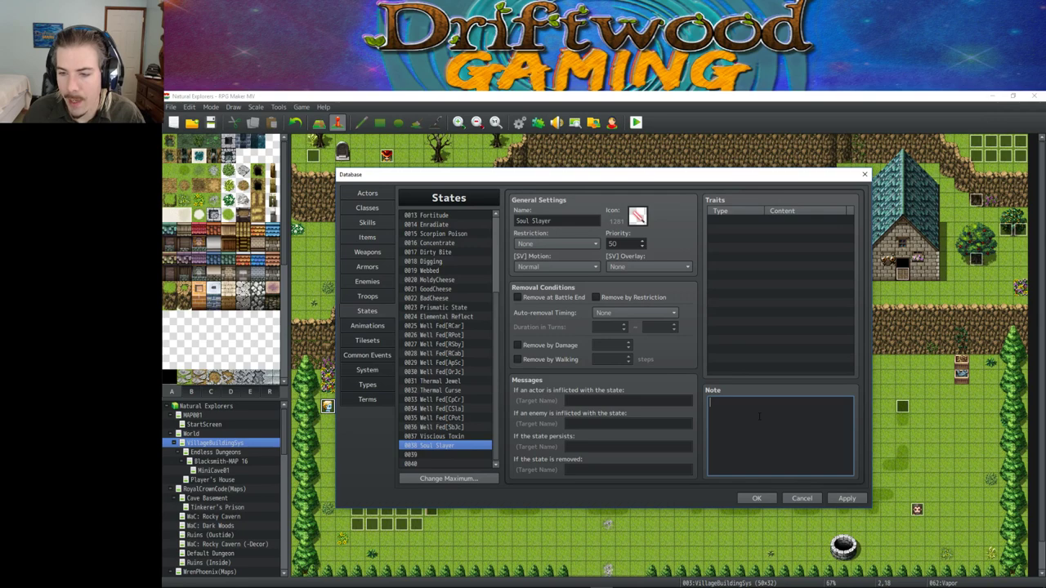
{"action": "left_click", "coordinate": [841, 497]}
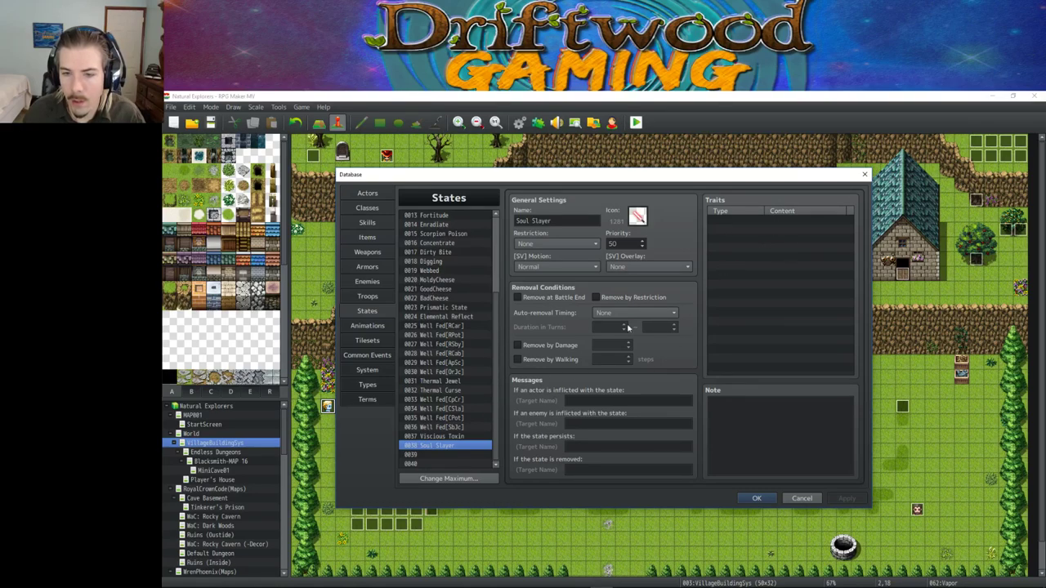
Step: Examine the rate, parameter and attack trait options available for the SoulSlayer weapon, and dismiss the trait settings without adding one
{"action": "left_click", "coordinate": [372, 252]}
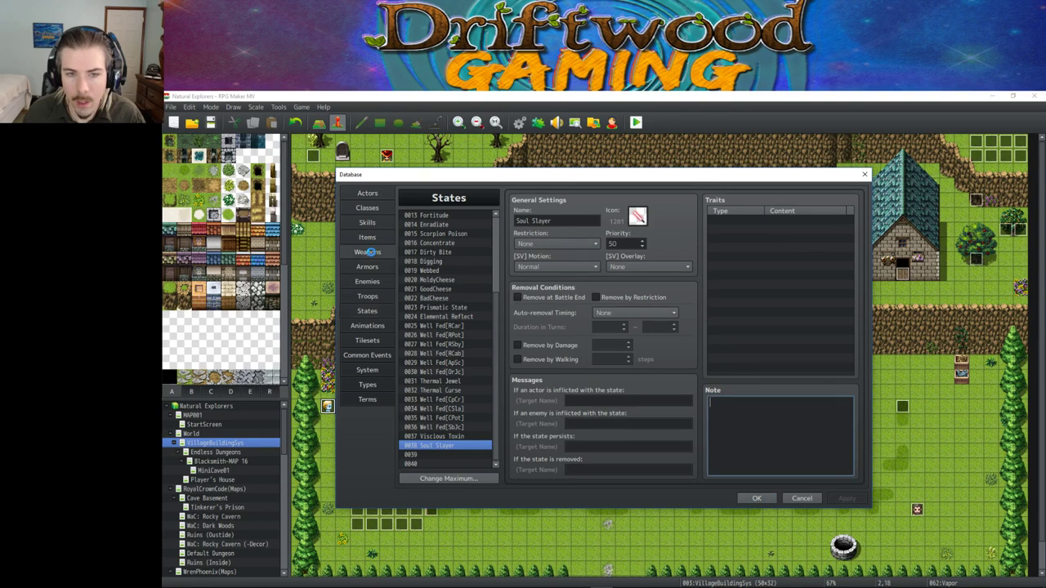
{"action": "left_click", "coordinate": [755, 238]}
{"action": "double_click", "coordinate": [755, 238]}
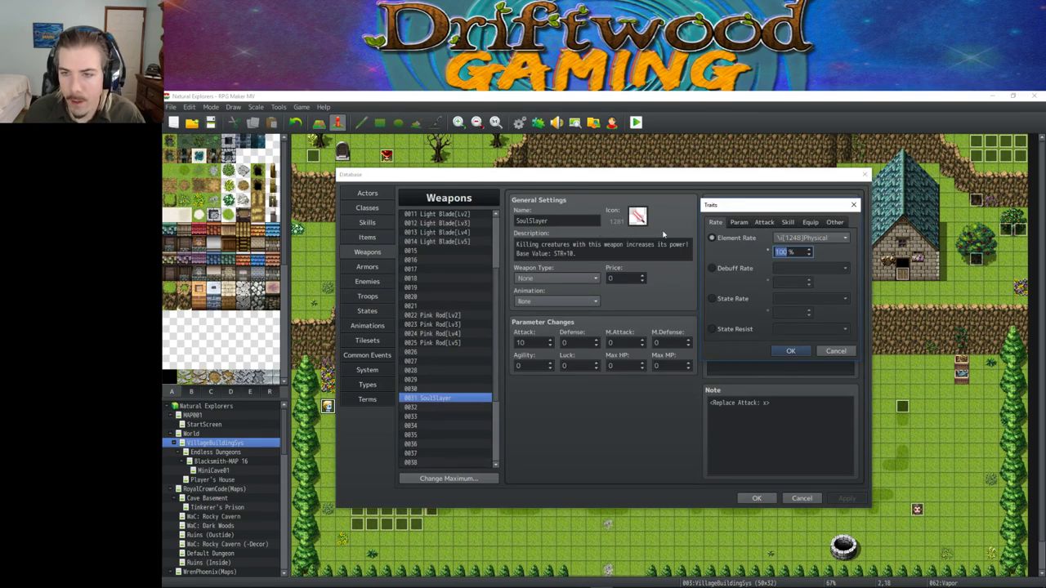
{"action": "left_click", "coordinate": [736, 226]}
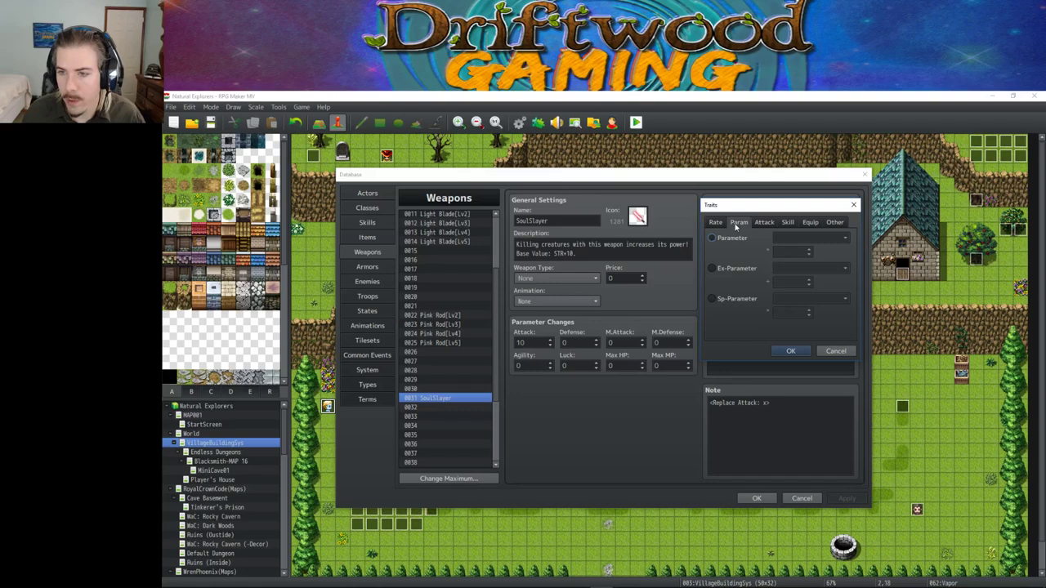
{"action": "left_click", "coordinate": [764, 223]}
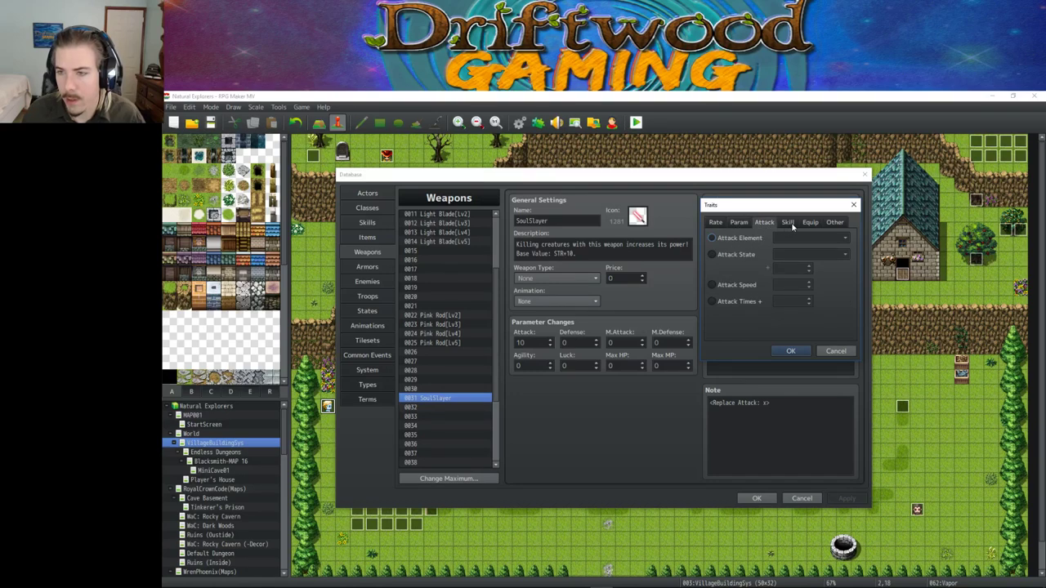
{"action": "left_click", "coordinate": [738, 223]}
{"action": "left_click", "coordinate": [723, 223]}
{"action": "left_click", "coordinate": [736, 223]}
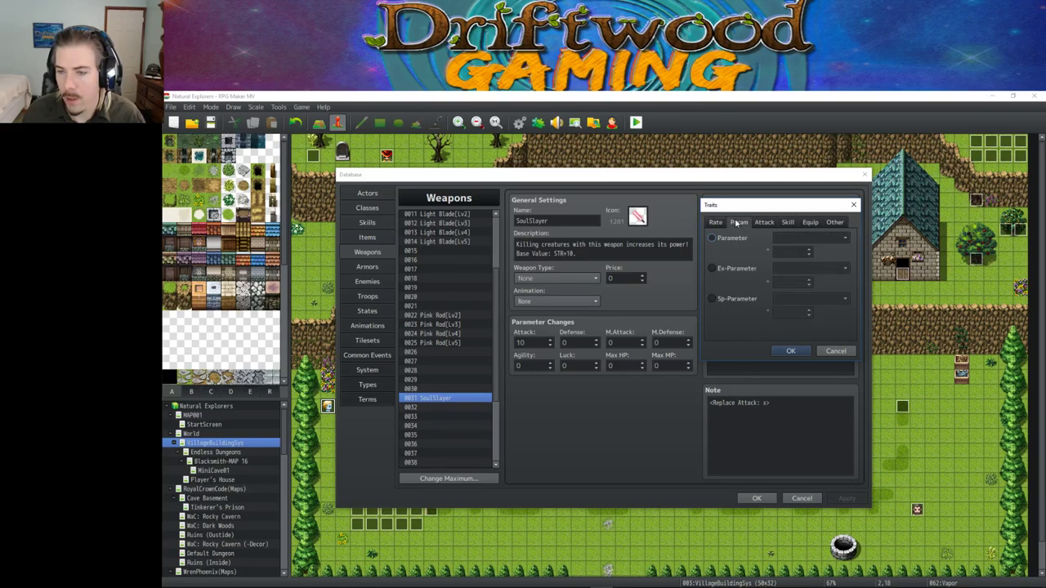
{"action": "left_click", "coordinate": [763, 223]}
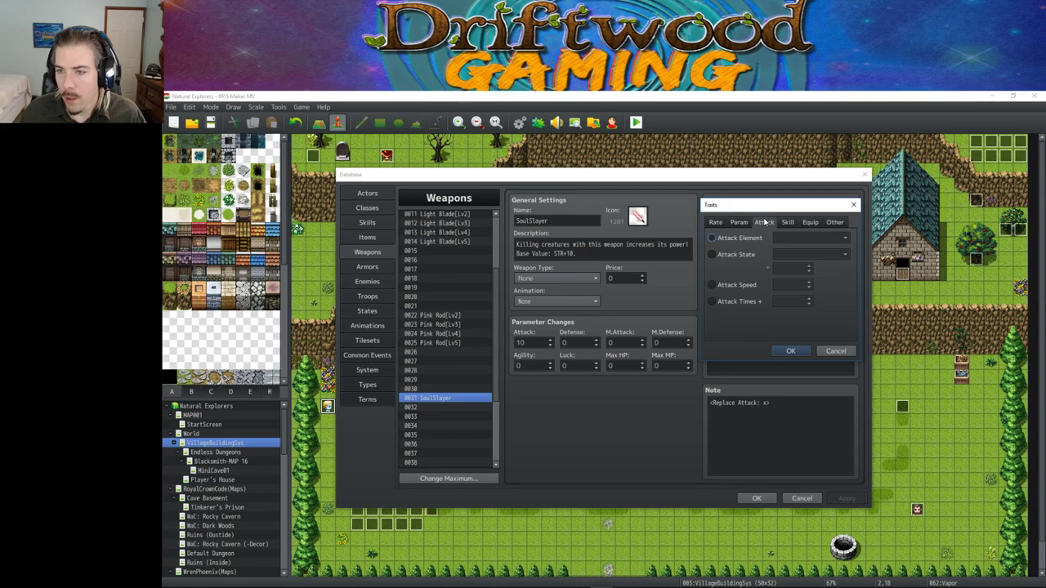
{"action": "left_click", "coordinate": [835, 350]}
Step: Add the notetag <Passive State: 38> below the Replace Attack line in the SoulSlayer weapon's note, and apply the change
{"action": "key", "text": "Return"}
{"action": "type", "text": "<"}
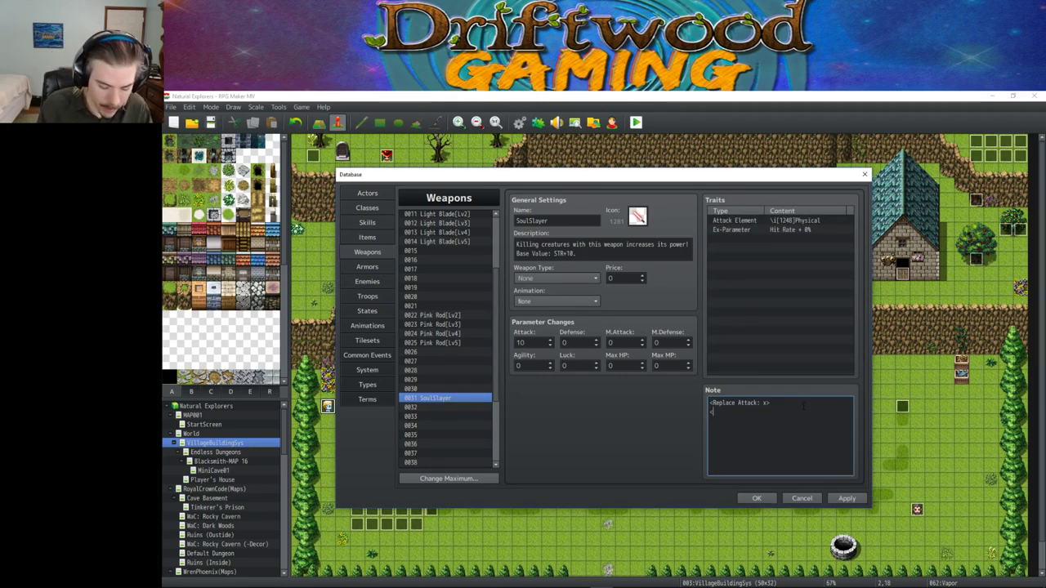
{"action": "type", "text": "Passive State: >"}
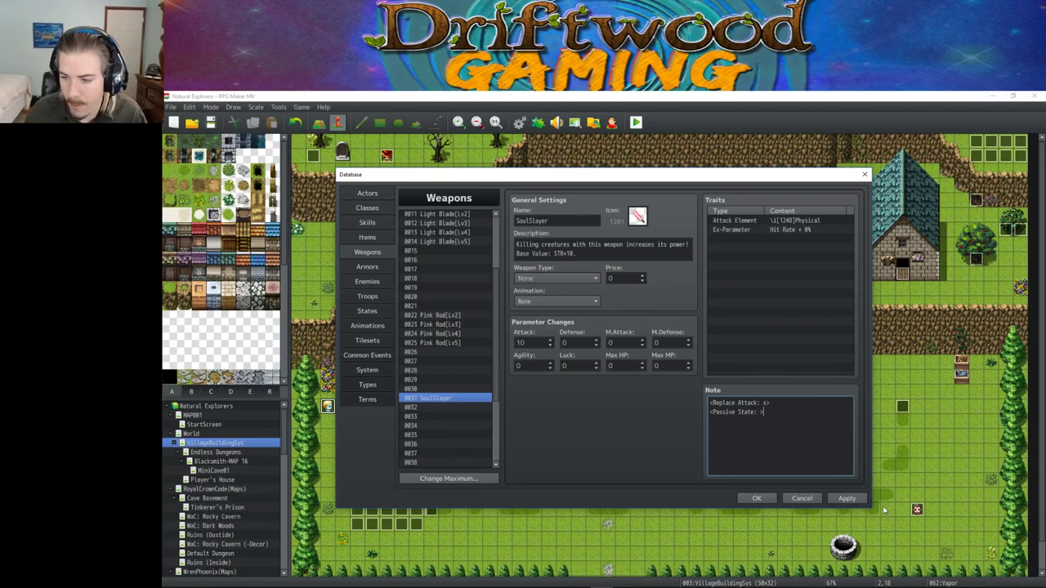
{"action": "left_click", "coordinate": [847, 499]}
{"action": "left_click", "coordinate": [367, 310]}
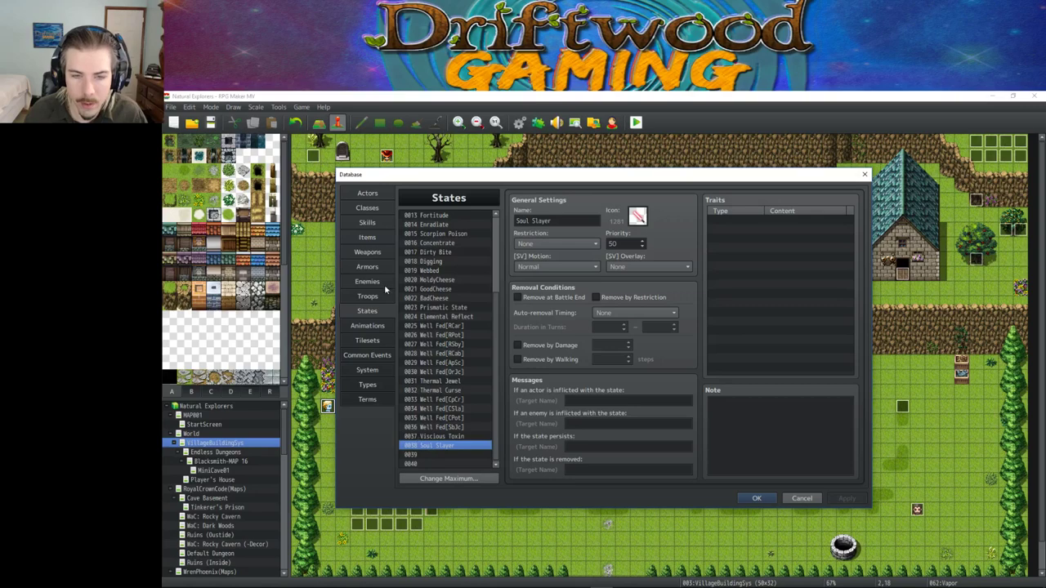
{"action": "left_click", "coordinate": [378, 252]}
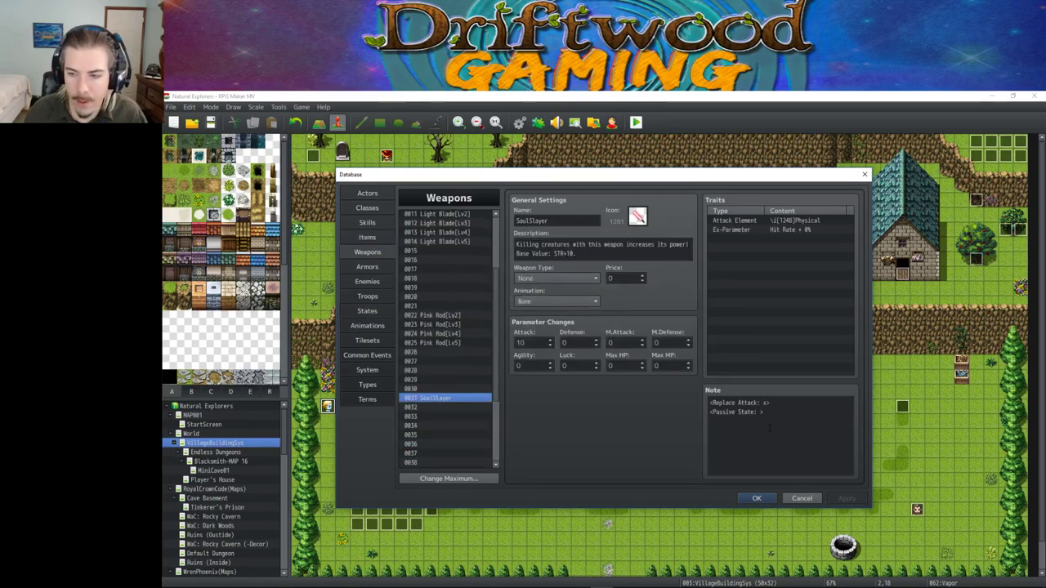
{"action": "key", "text": "ctrl+a"}
{"action": "left_click", "coordinate": [762, 411]}
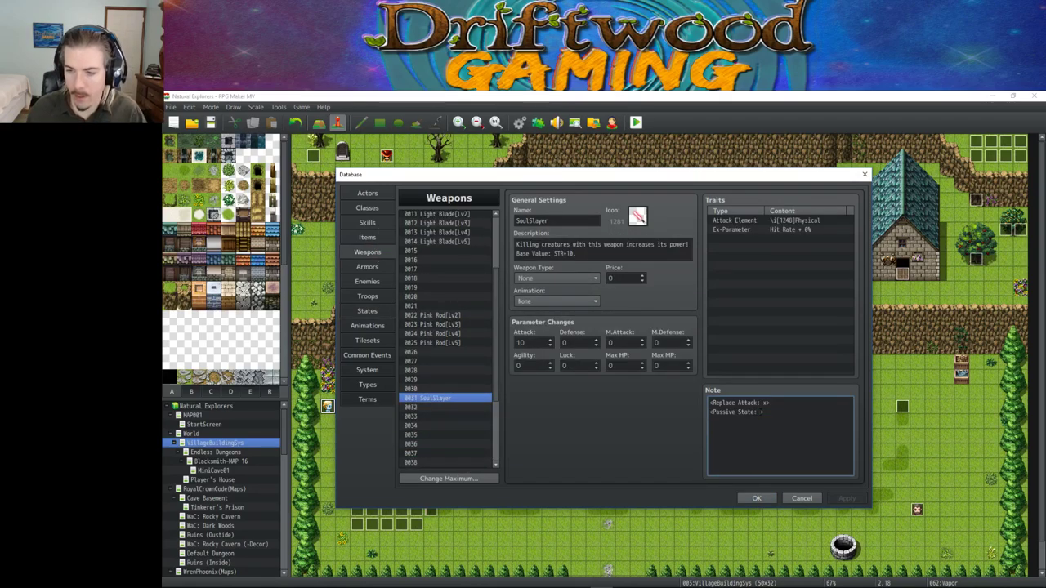
{"action": "type", "text": "18"}
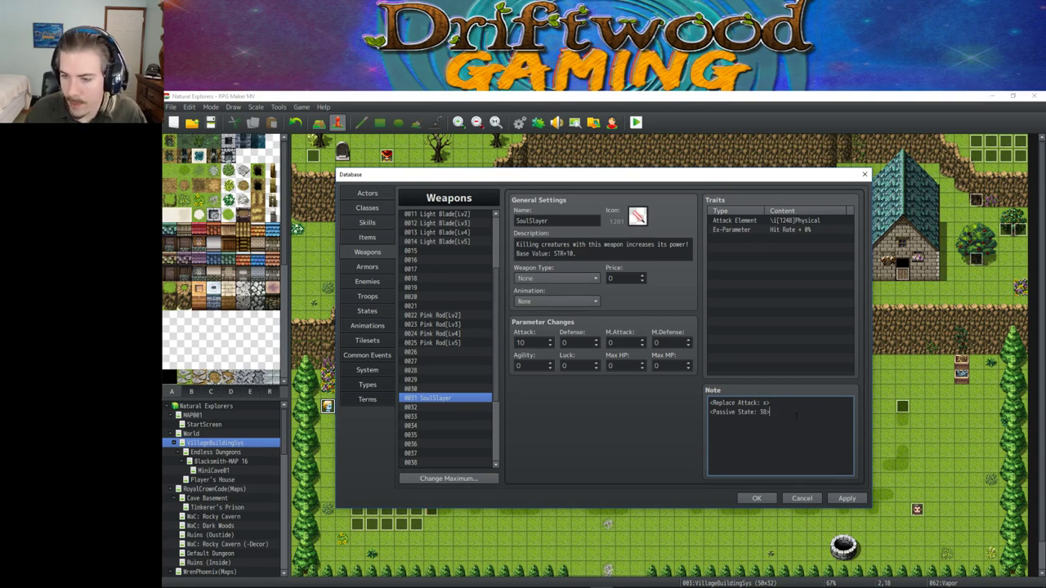
{"action": "left_click", "coordinate": [845, 497]}
Step: Look through the plugin help list from the SoulSlayer note for a passive states plugin, and close the help
{"action": "key", "text": "ctrl+a"}
{"action": "left_click", "coordinate": [800, 421]}
{"action": "right_click", "coordinate": [799, 421]}
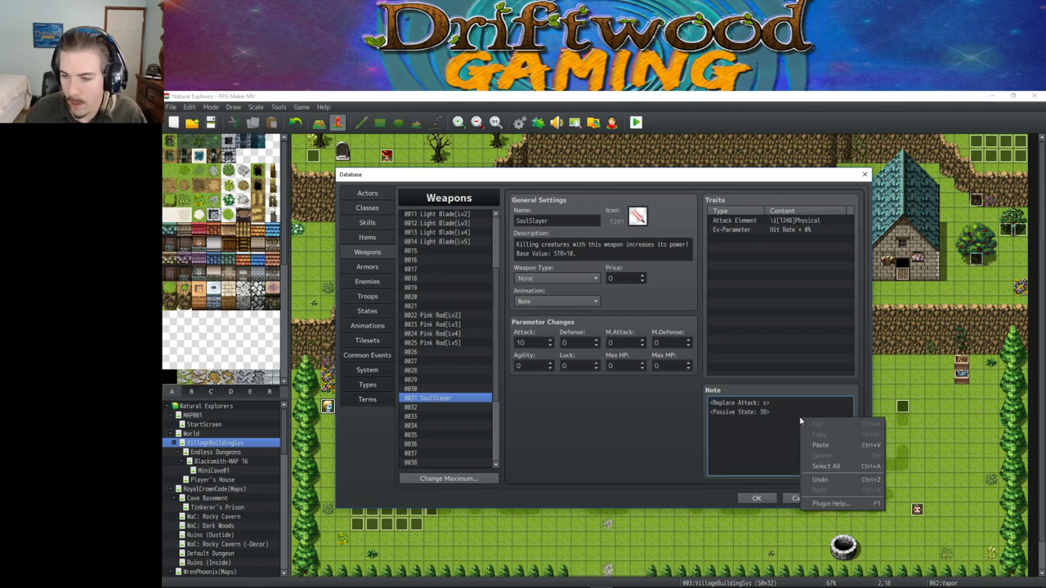
{"action": "left_click", "coordinate": [828, 504]}
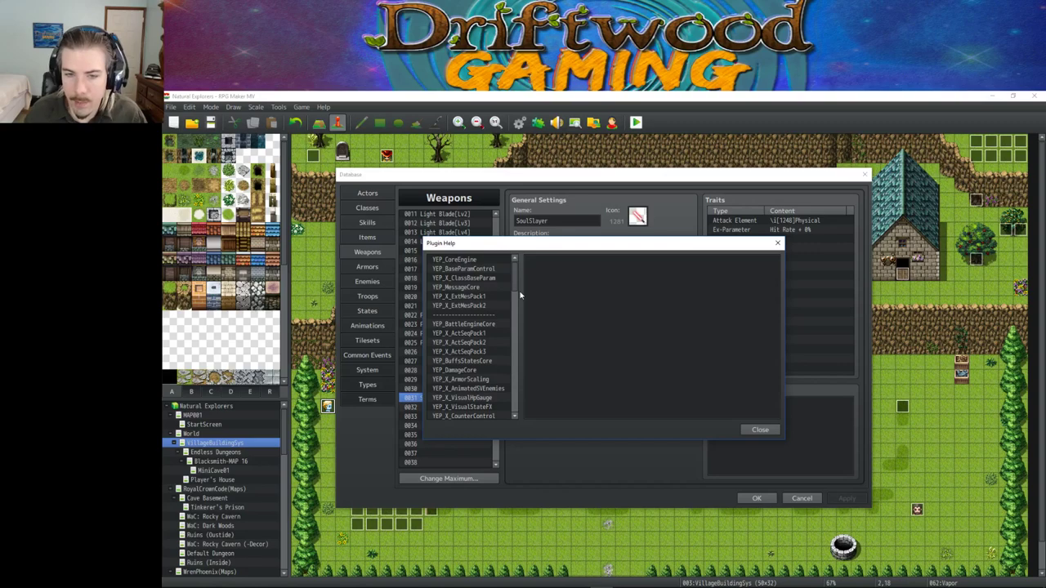
{"action": "left_click_drag", "start_coordinate": [516, 286], "coordinate": [520, 331]}
{"action": "scroll", "coordinate": [486, 330], "scroll_direction": "down", "scroll_amount": 3}
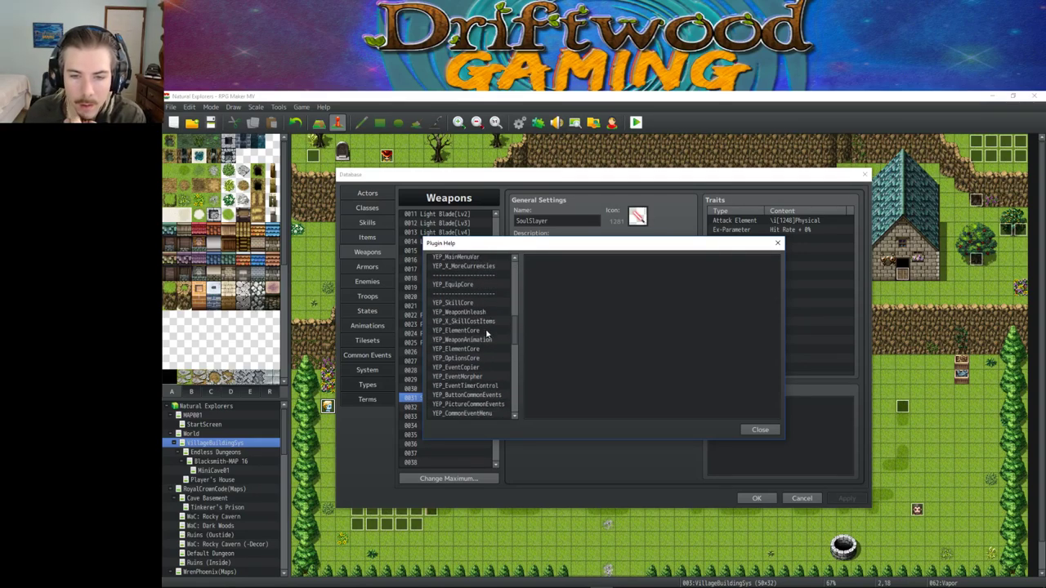
{"action": "scroll", "coordinate": [472, 310], "scroll_direction": "down", "scroll_amount": 1}
{"action": "scroll", "coordinate": [475, 301], "scroll_direction": "down", "scroll_amount": 6}
{"action": "scroll", "coordinate": [483, 329], "scroll_direction": "down", "scroll_amount": 3}
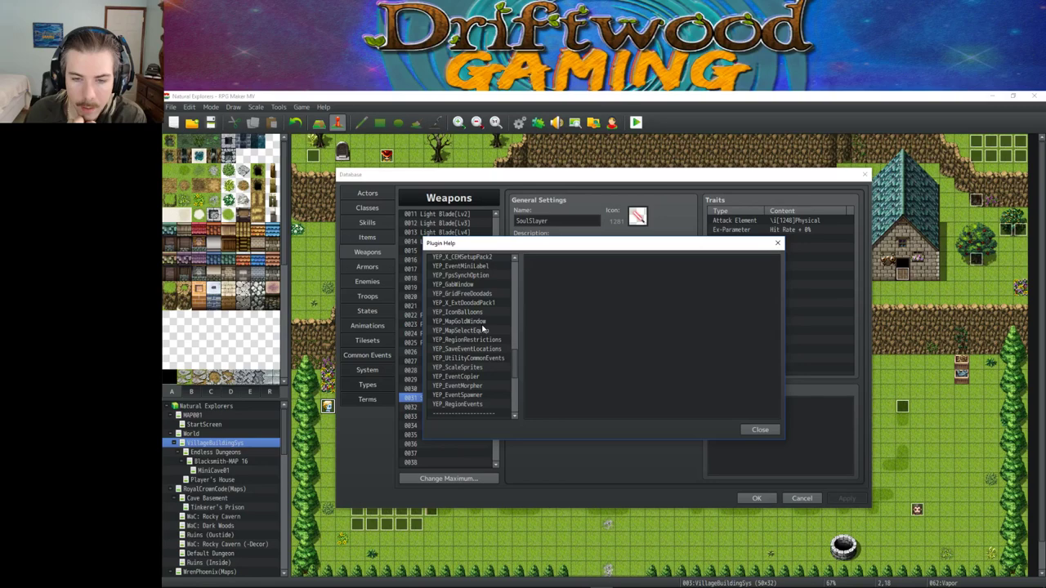
{"action": "scroll", "coordinate": [481, 327], "scroll_direction": "up", "scroll_amount": 3}
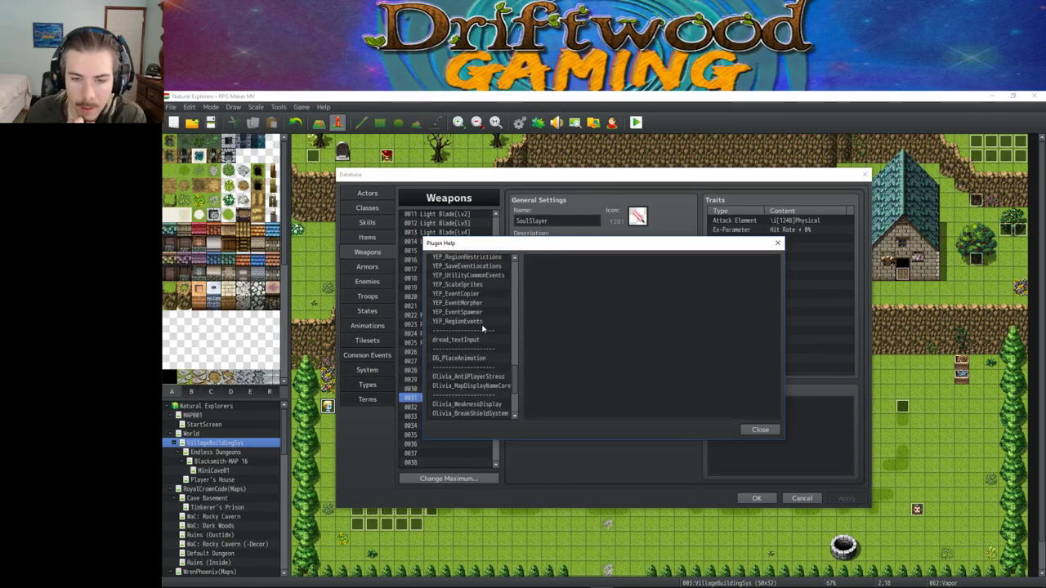
{"action": "scroll", "coordinate": [482, 328], "scroll_direction": "up", "scroll_amount": 6}
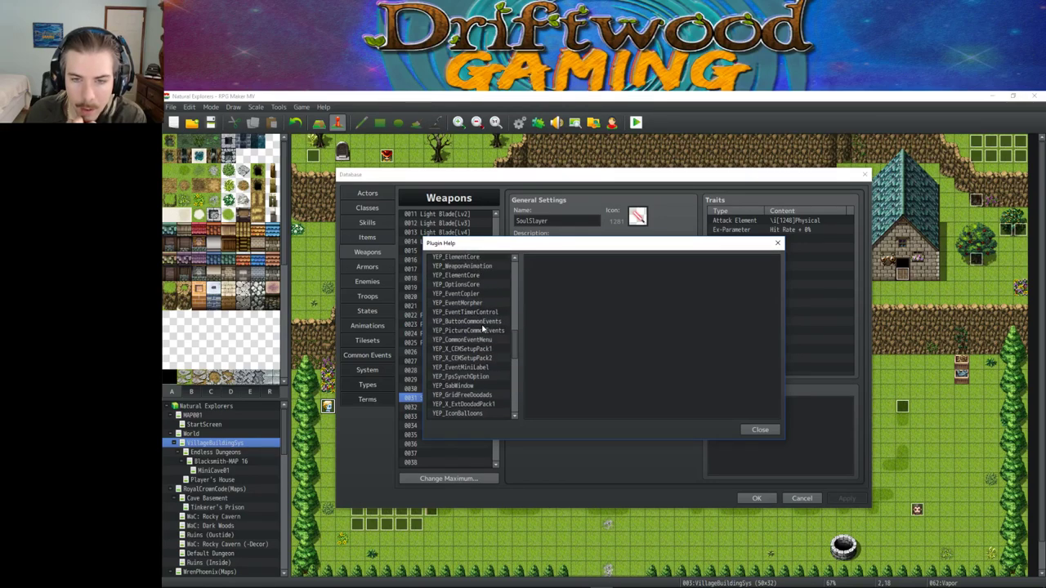
{"action": "left_click", "coordinate": [744, 430]}
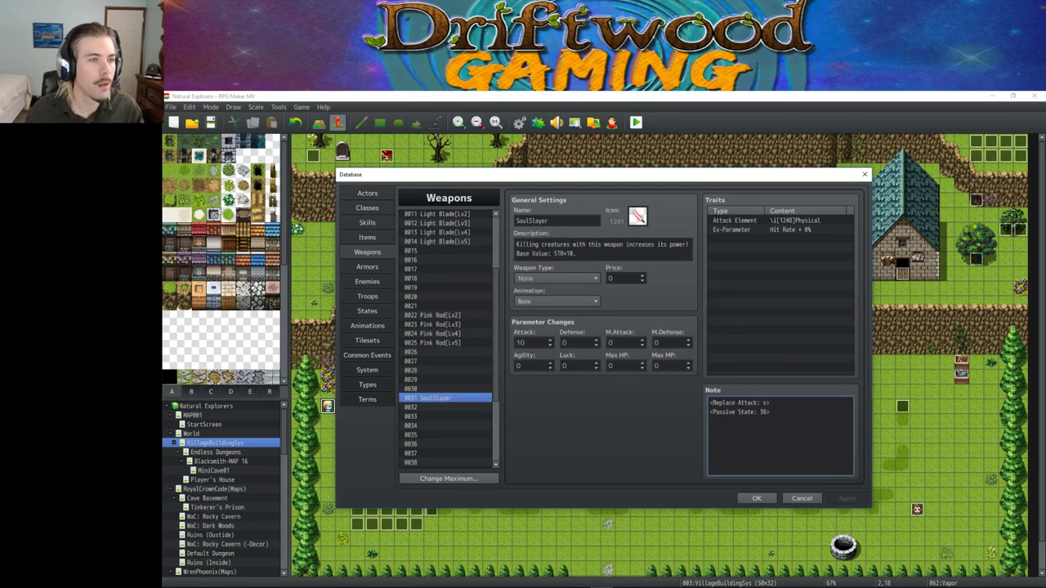
Step: Switch to the browser, open the Auto Passive States plugin page on yanfly.moe and select its web address
{"action": "key", "text": "alt+Tab"}
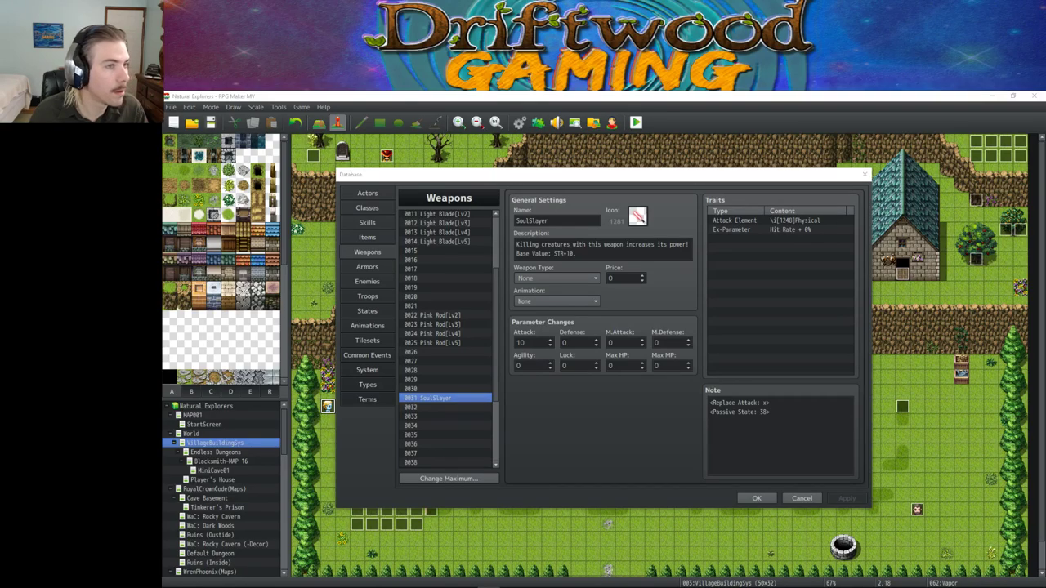
{"action": "key", "text": "alt+Tab"}
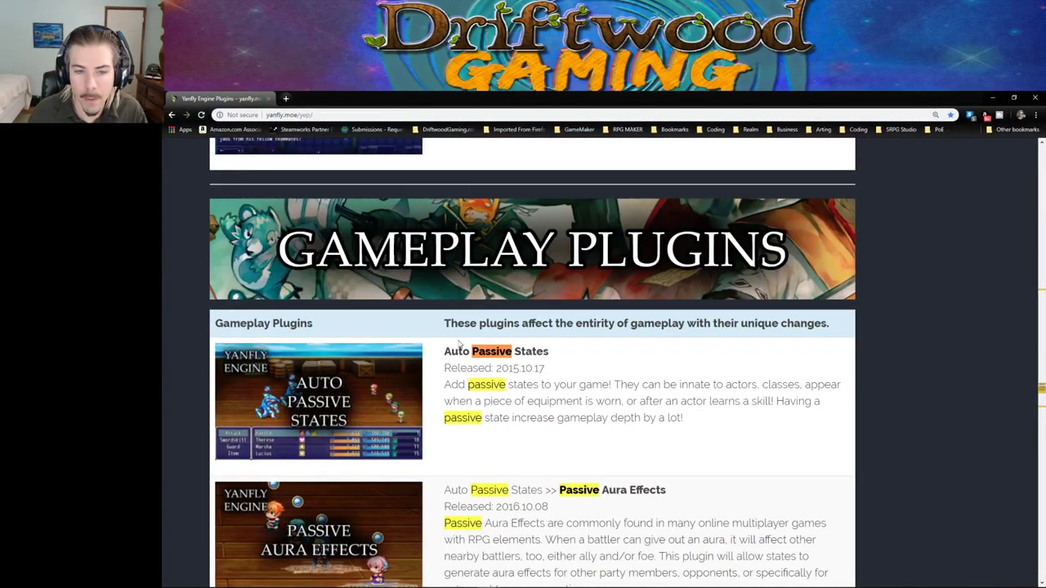
{"action": "left_click", "coordinate": [325, 408]}
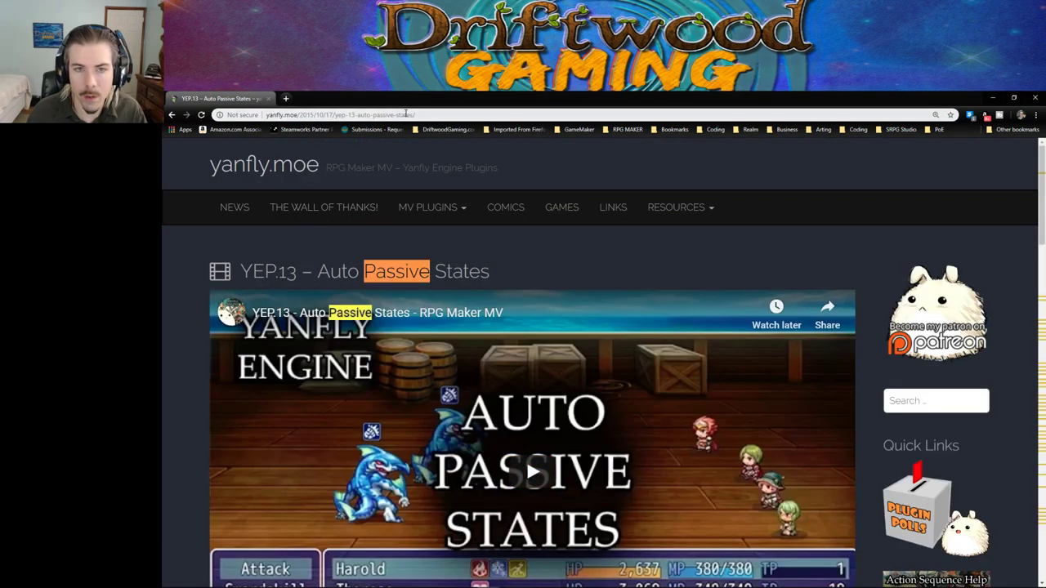
{"action": "left_click", "coordinate": [405, 115]}
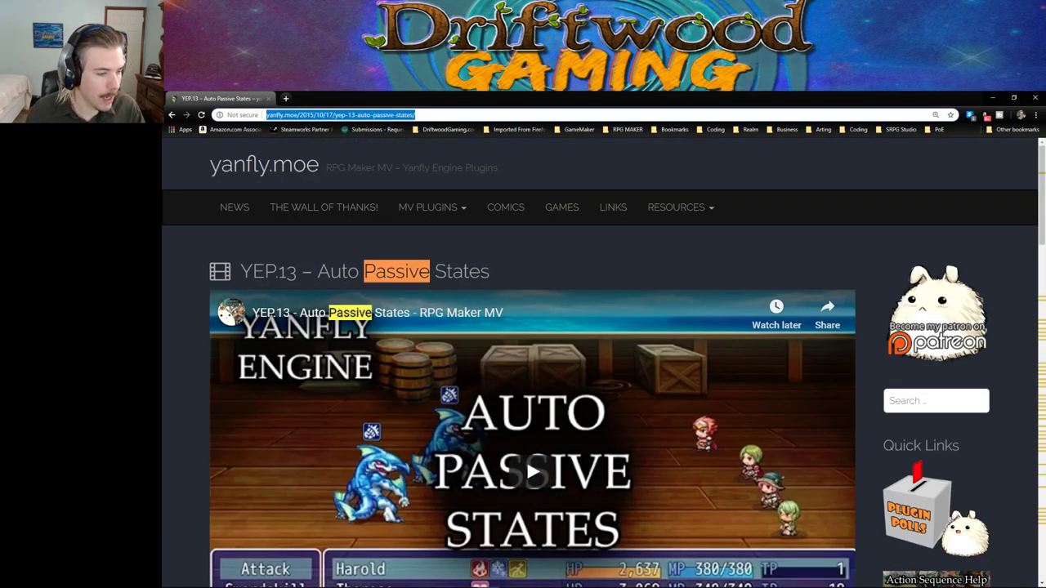
{"action": "key", "text": "alt+Tab"}
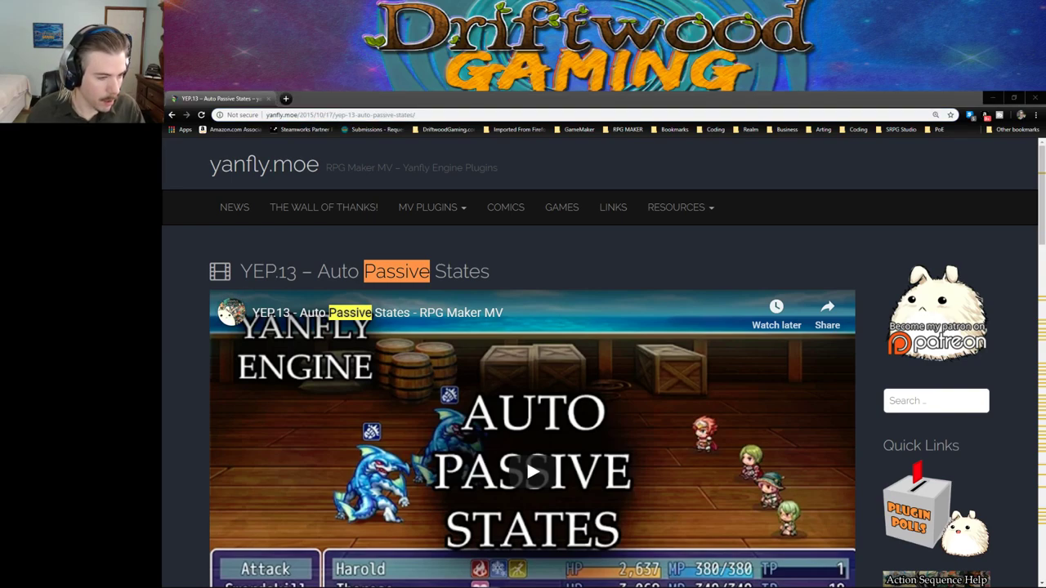
Step: Save YEP_AutoPassiveStates.js from the English Mirror link into the Natural Explorers project's js/plugins folder, and close the browser
{"action": "scroll", "coordinate": [309, 455], "scroll_direction": "down", "scroll_amount": 3}
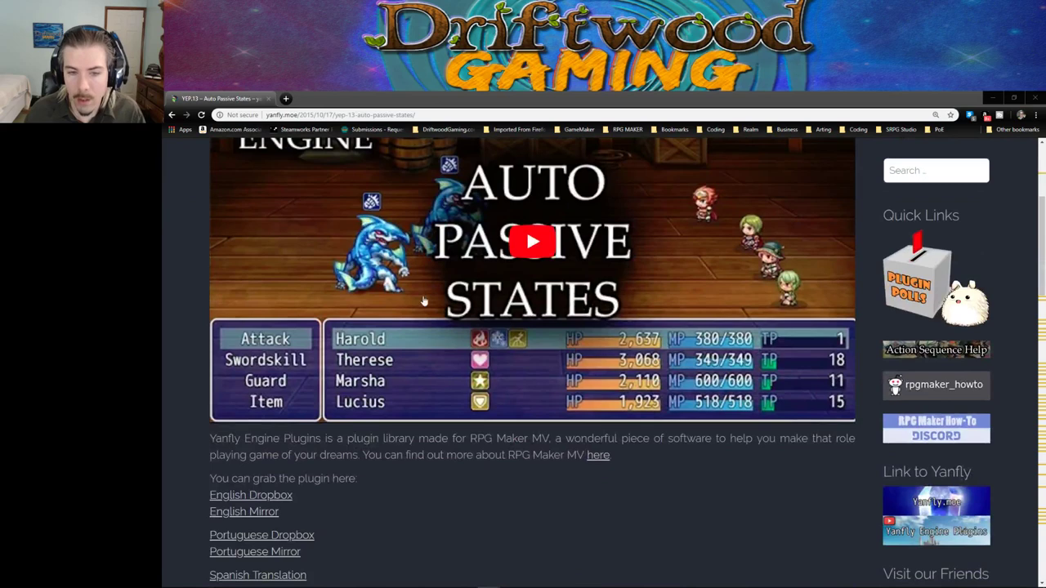
{"action": "right_click", "coordinate": [250, 509]}
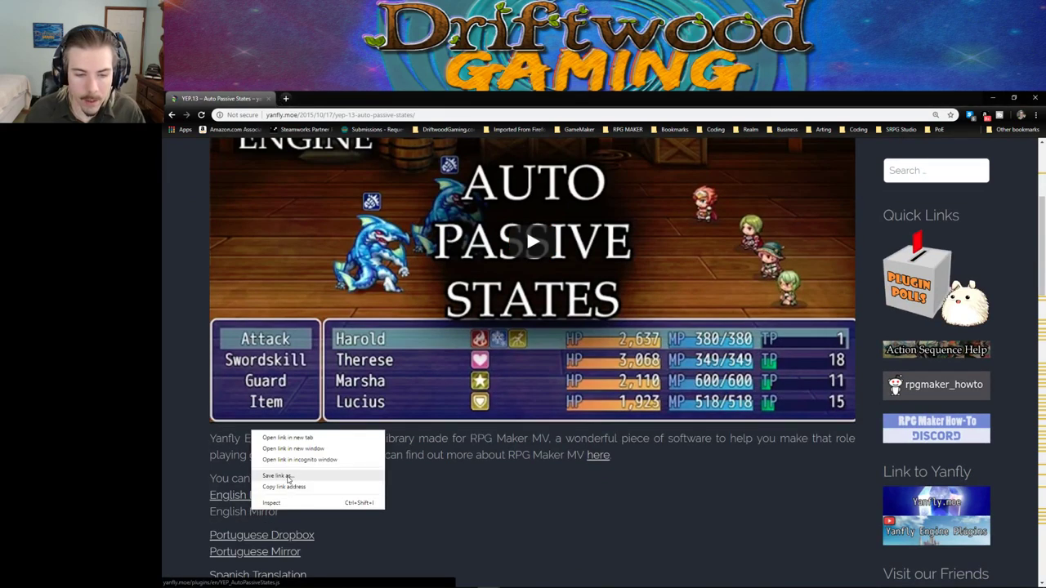
{"action": "left_click", "coordinate": [292, 475]}
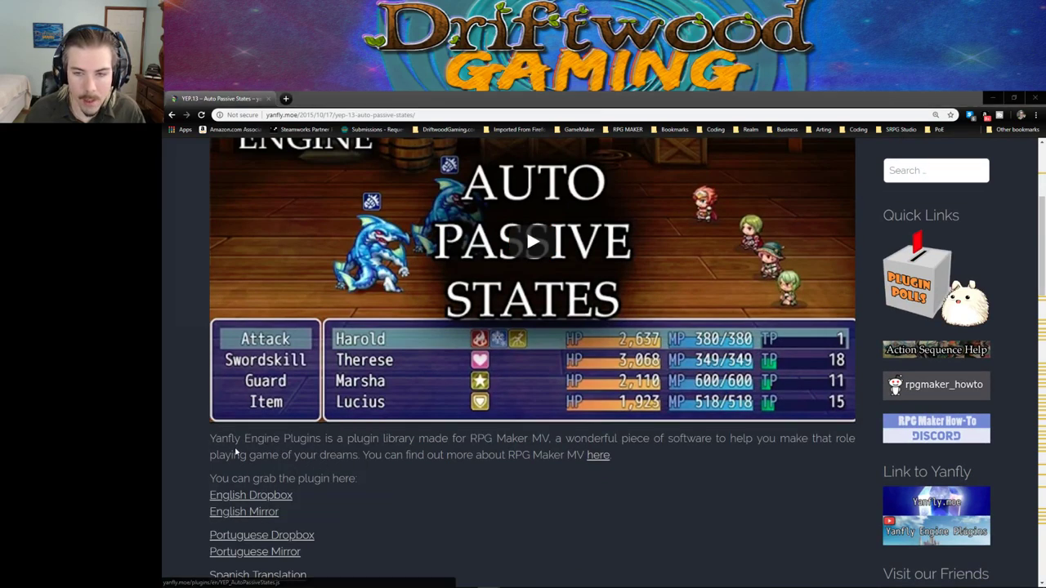
{"action": "left_click", "coordinate": [359, 113]}
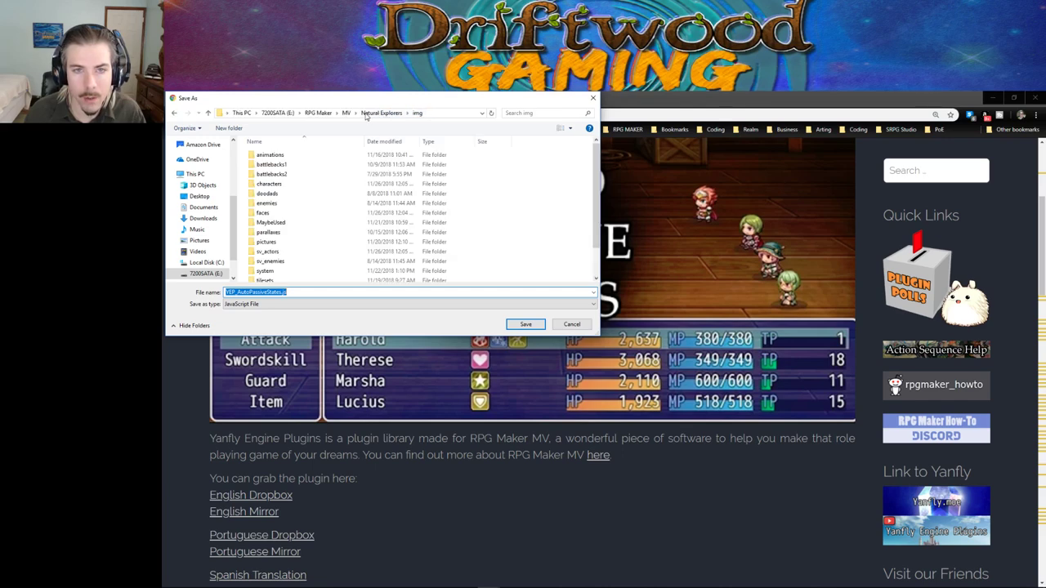
{"action": "double_click", "coordinate": [261, 202]}
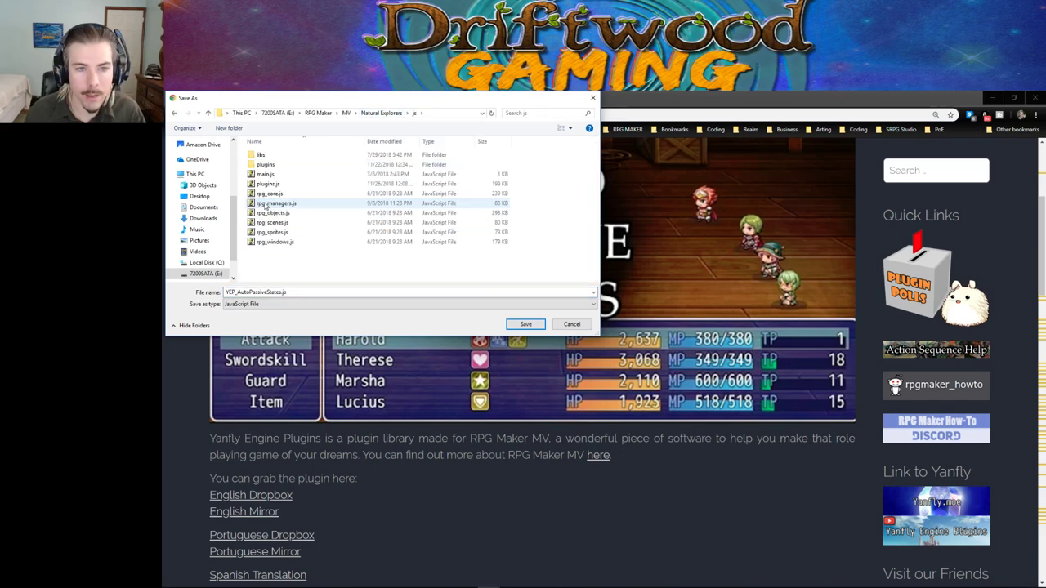
{"action": "double_click", "coordinate": [265, 164]}
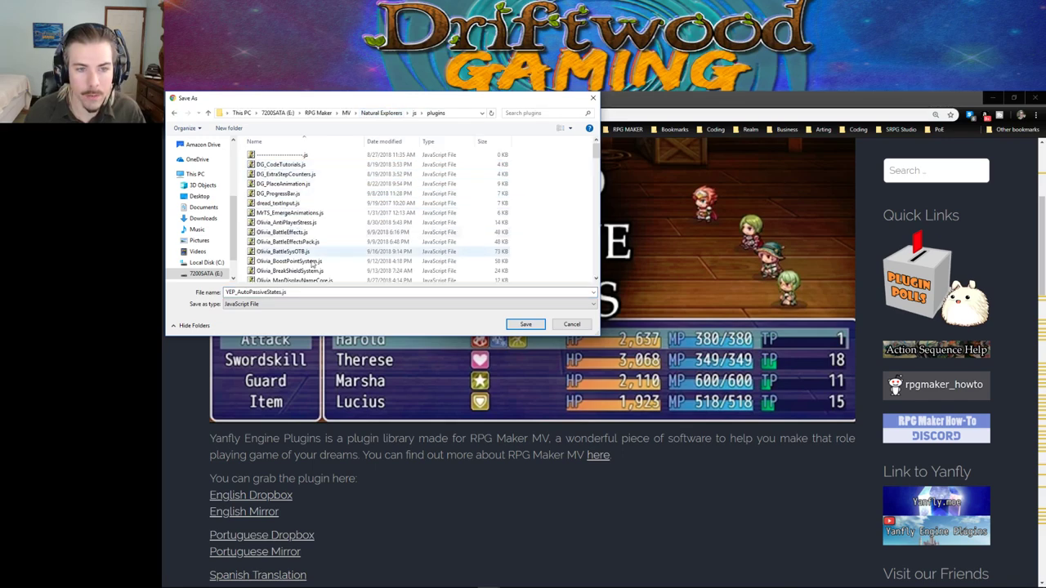
{"action": "left_click", "coordinate": [523, 324]}
{"action": "left_click", "coordinate": [631, 346]}
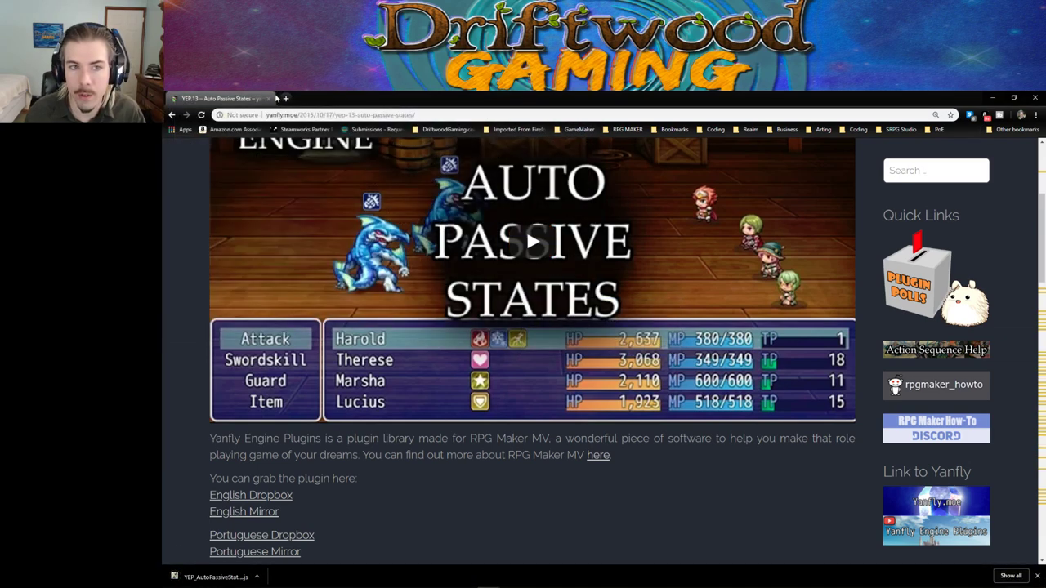
{"action": "left_click", "coordinate": [1036, 100]}
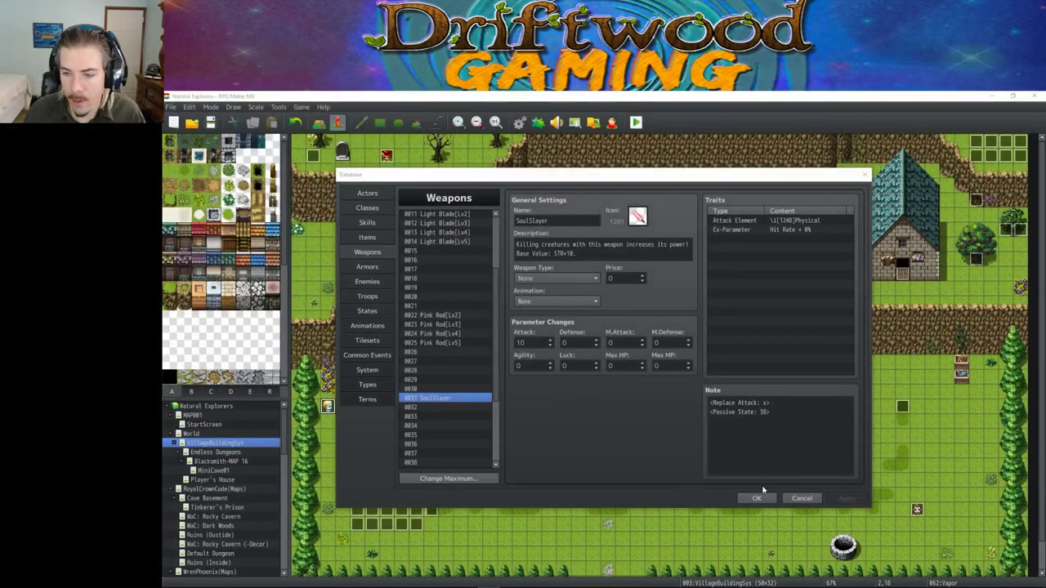
Step: Close the database and select YEP_AutoPassiveStates for a new entry at the end of the project's plugin list
{"action": "left_click", "coordinate": [756, 498]}
{"action": "left_click", "coordinate": [538, 122]}
{"action": "scroll", "coordinate": [774, 383], "scroll_direction": "down", "scroll_amount": 5}
{"action": "scroll", "coordinate": [774, 382], "scroll_direction": "down", "scroll_amount": 5}
{"action": "double_click", "coordinate": [494, 459]}
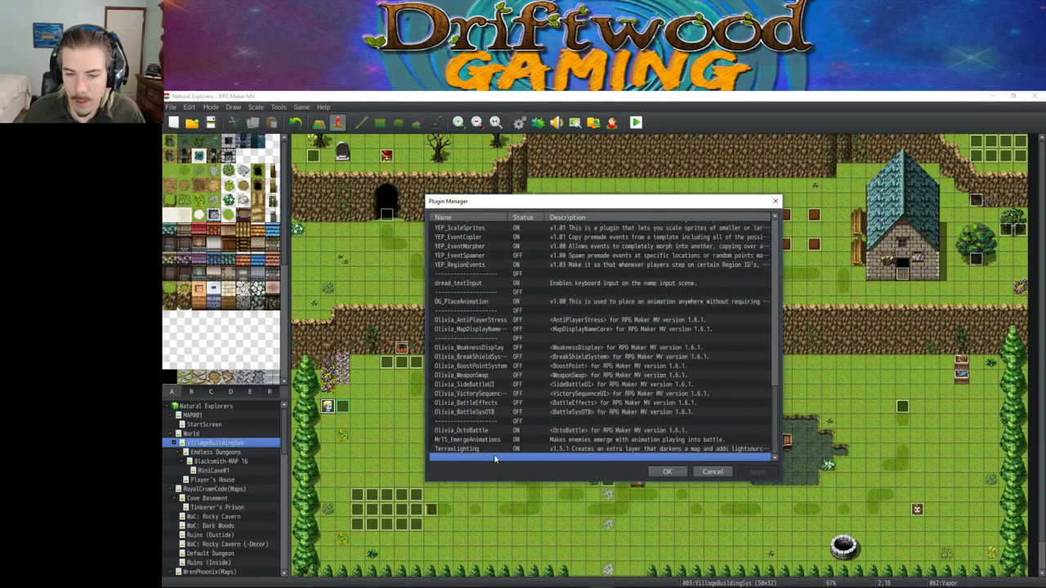
{"action": "left_click", "coordinate": [497, 232]}
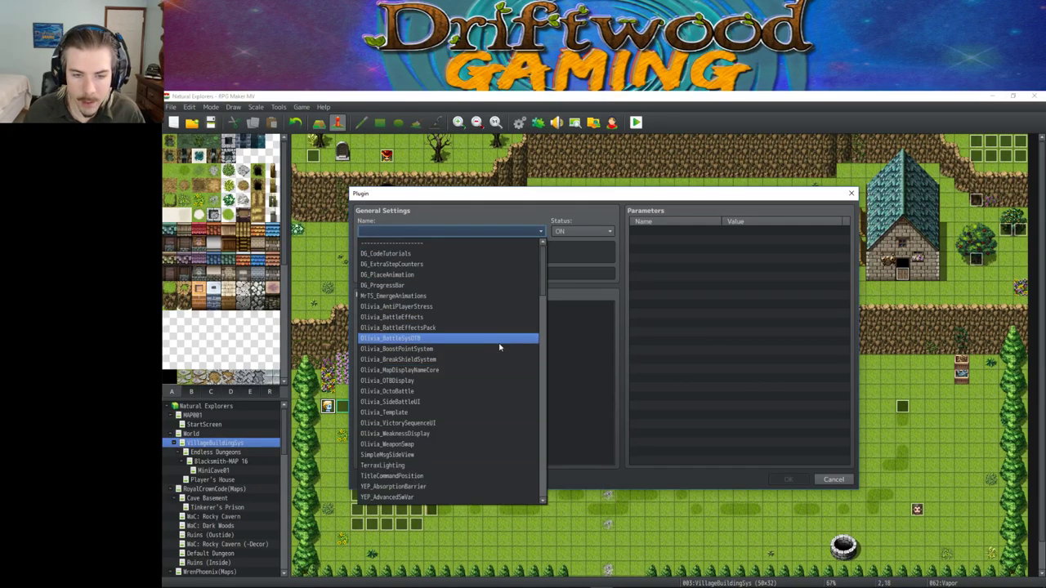
{"action": "scroll", "coordinate": [494, 367], "scroll_direction": "down", "scroll_amount": 2}
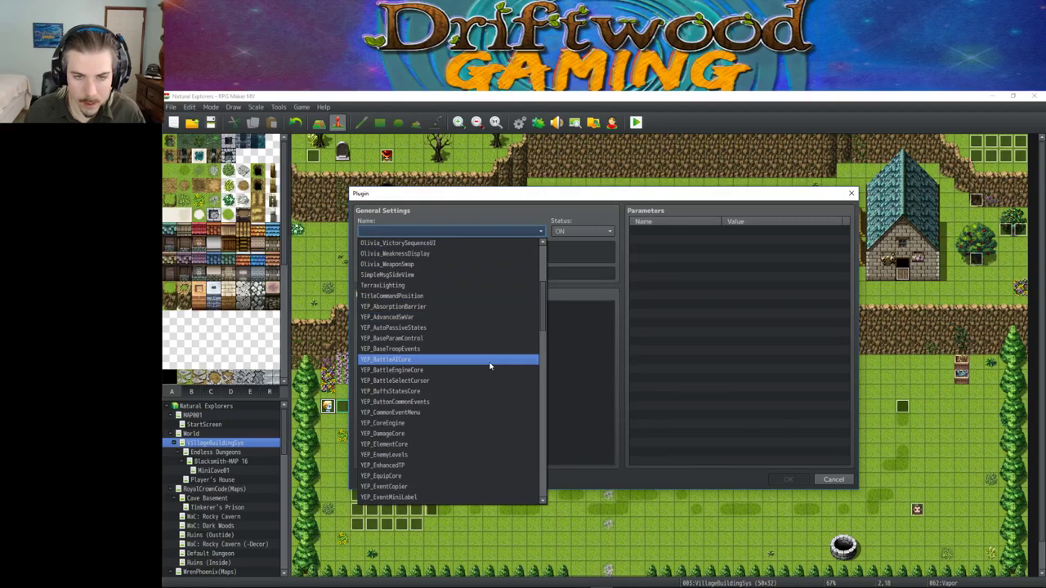
{"action": "left_click", "coordinate": [448, 328]}
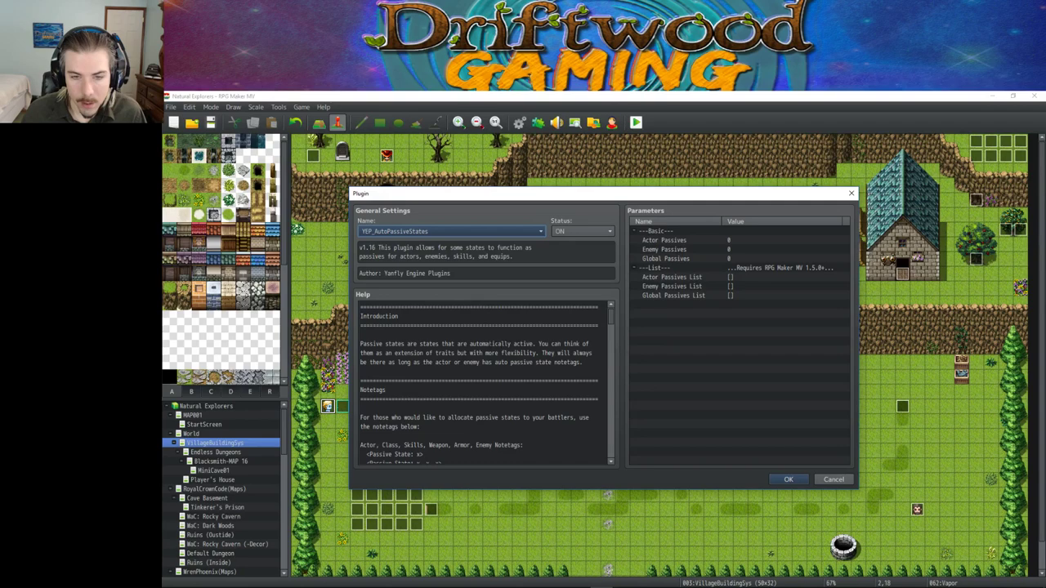
Step: Read the YEP_AutoPassiveStates help on passive state notetags and conditions, and check the plugin's parameters
{"action": "scroll", "coordinate": [452, 391], "scroll_direction": "down", "scroll_amount": 3}
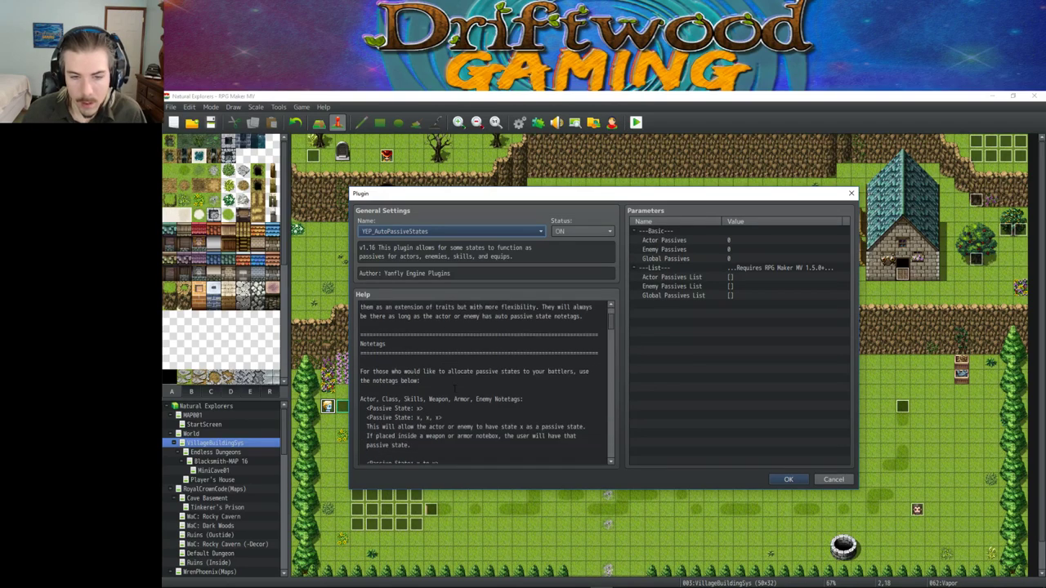
{"action": "left_click_drag", "start_coordinate": [366, 390], "coordinate": [420, 391]}
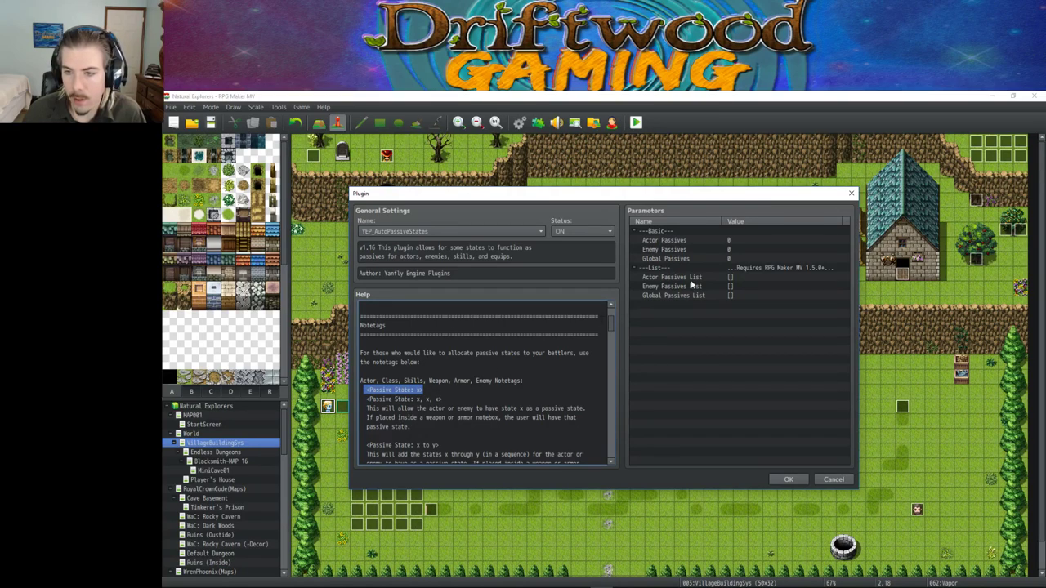
{"action": "double_click", "coordinate": [678, 240]}
{"action": "left_click", "coordinate": [639, 381]}
{"action": "left_click", "coordinate": [760, 270]}
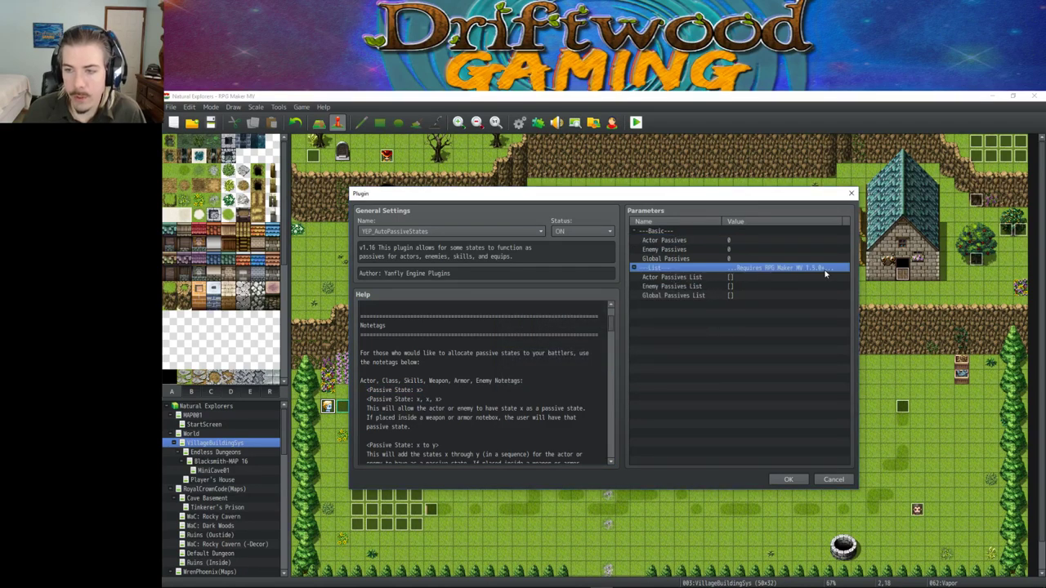
{"action": "scroll", "coordinate": [514, 343], "scroll_direction": "down", "scroll_amount": 10}
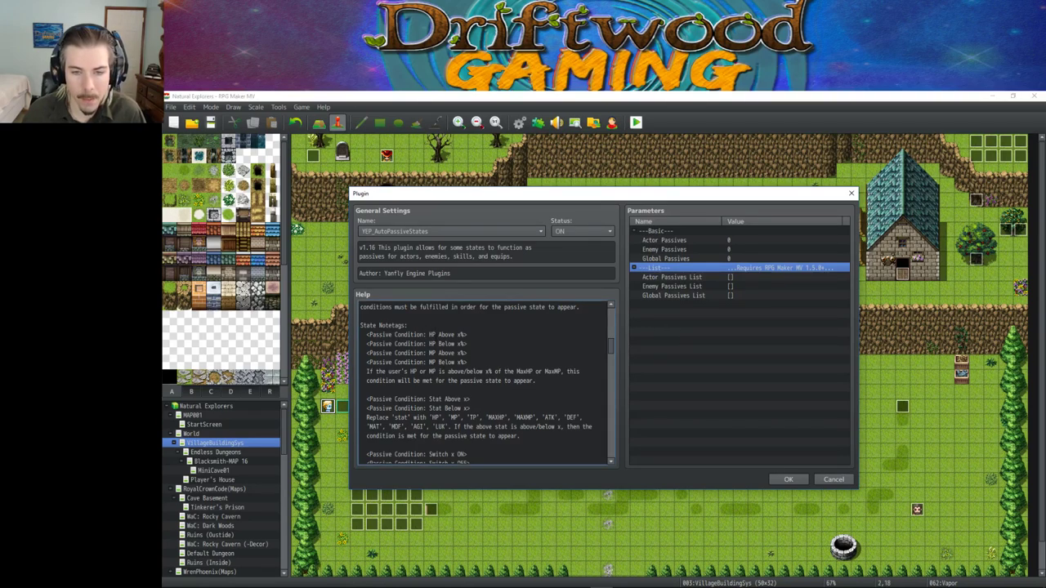
{"action": "scroll", "coordinate": [483, 382], "scroll_direction": "up", "scroll_amount": 5}
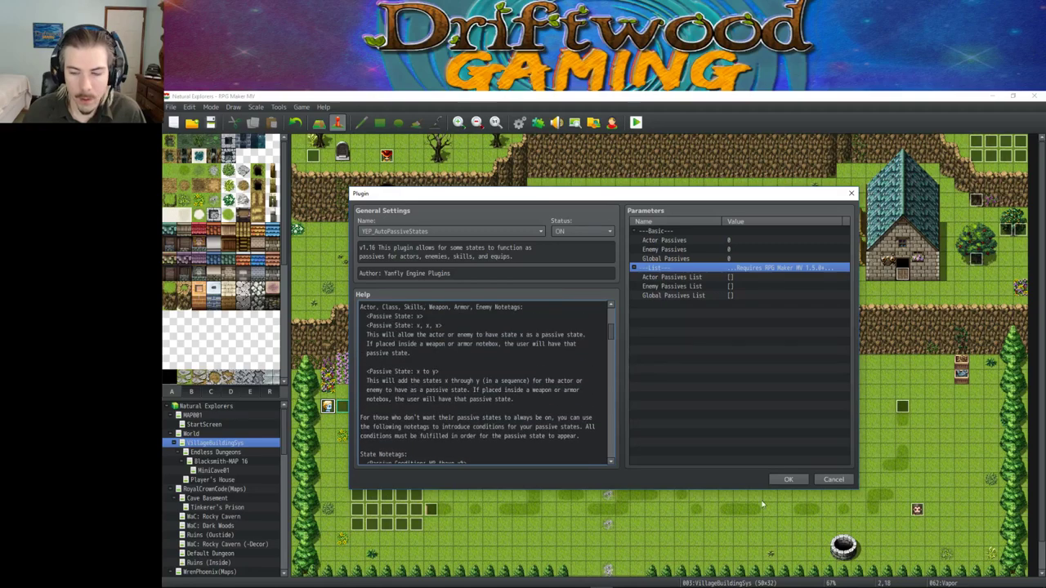
Step: Add YEP_AutoPassiveStates with its default parameters, place it directly below YEP_WeaponUnleash, and save the plugin list
{"action": "left_click", "coordinate": [788, 479]}
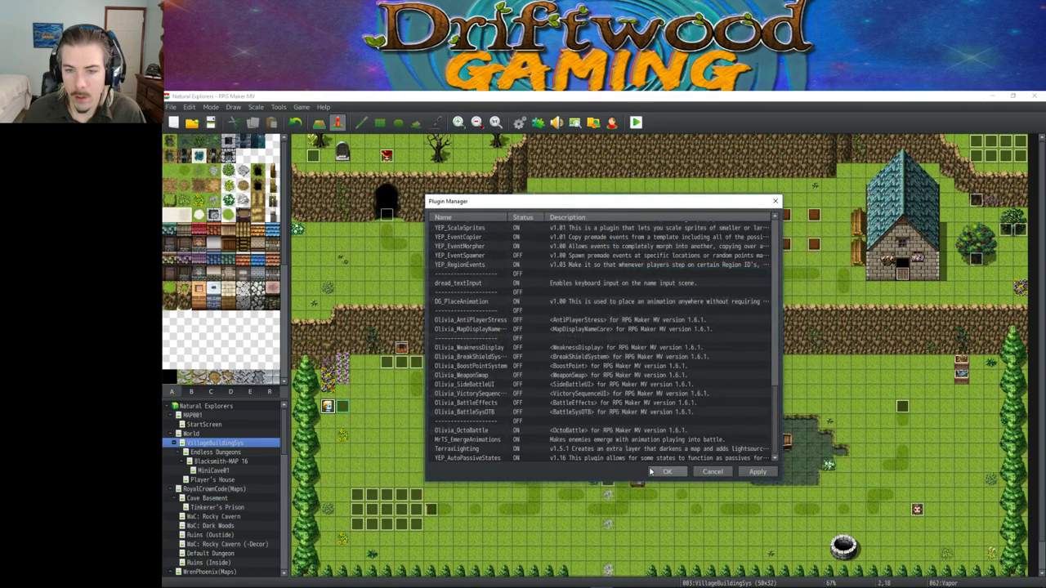
{"action": "left_click", "coordinate": [480, 452]}
{"action": "left_click_drag", "start_coordinate": [460, 217], "coordinate": [487, 333]}
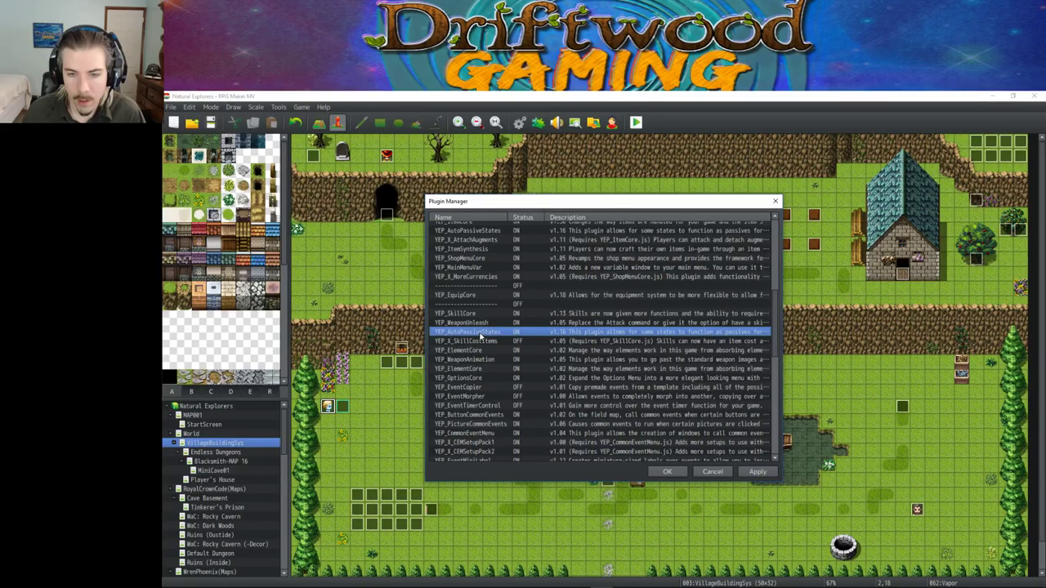
{"action": "left_click", "coordinate": [666, 472]}
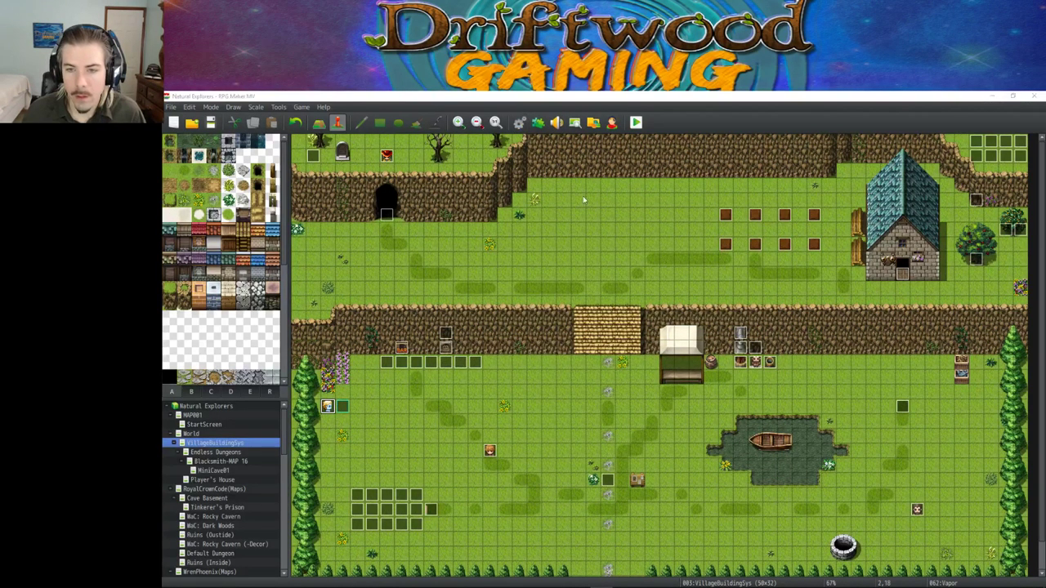
Step: Reopen the database and check the passive state notetag of the SoulSlayer weapon against the Soul Slayer state's entry
{"action": "key", "text": "F9"}
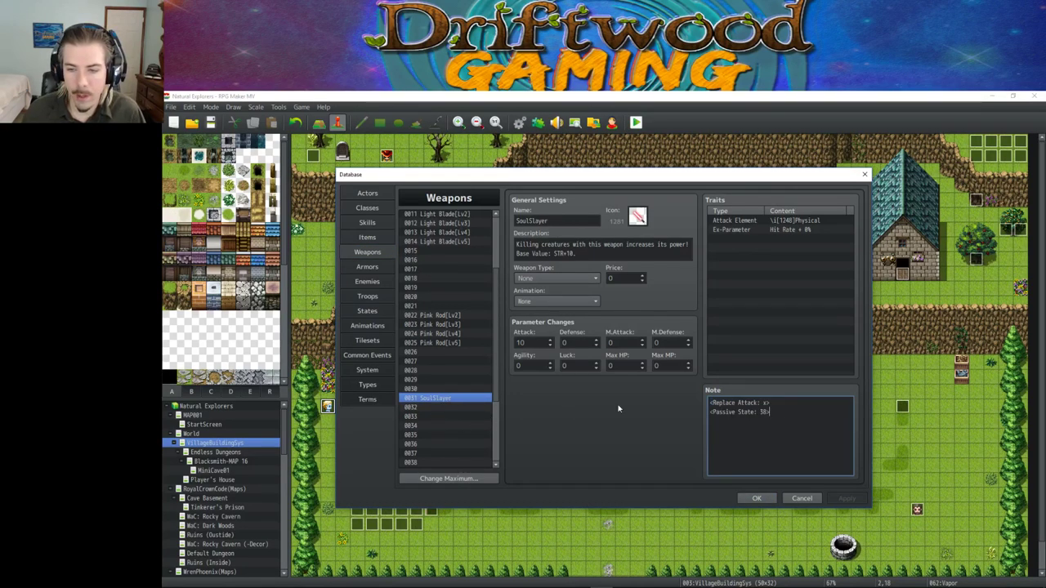
{"action": "left_click_drag", "start_coordinate": [797, 412], "coordinate": [709, 411]}
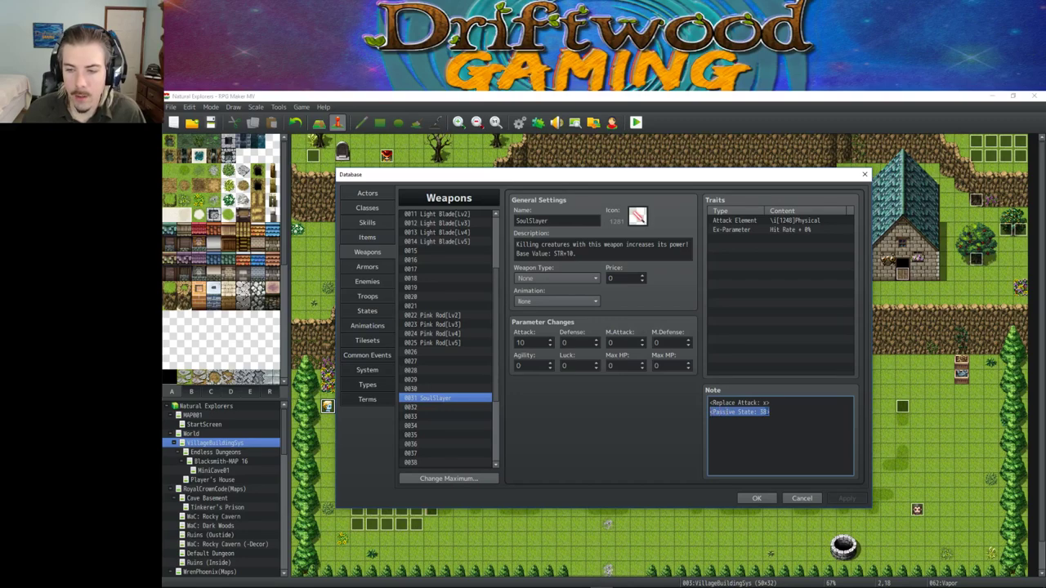
{"action": "double_click", "coordinate": [764, 412]}
{"action": "left_click", "coordinate": [366, 311]}
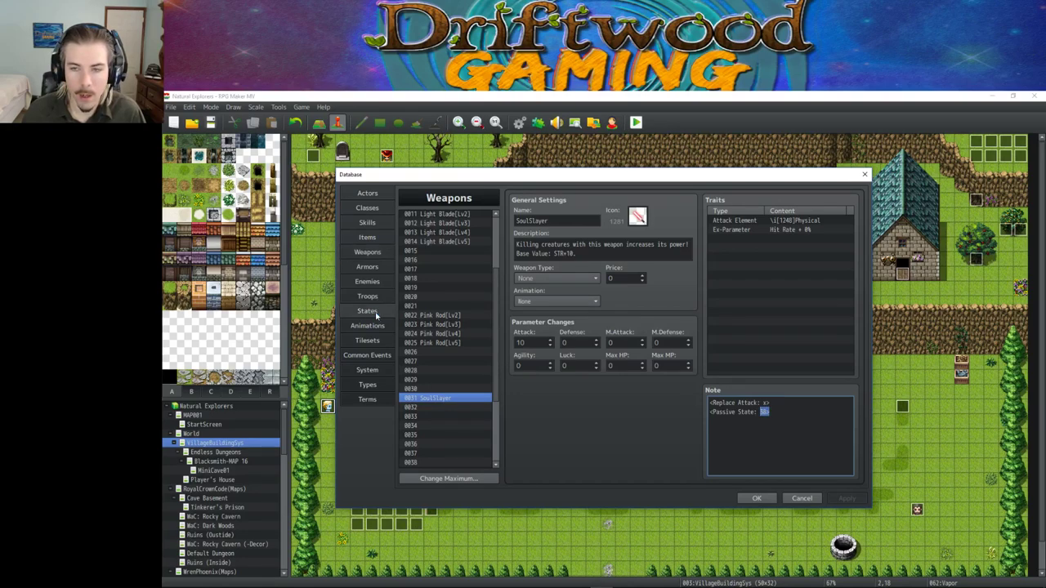
{"action": "left_click", "coordinate": [734, 244]}
{"action": "left_click", "coordinate": [772, 431]}
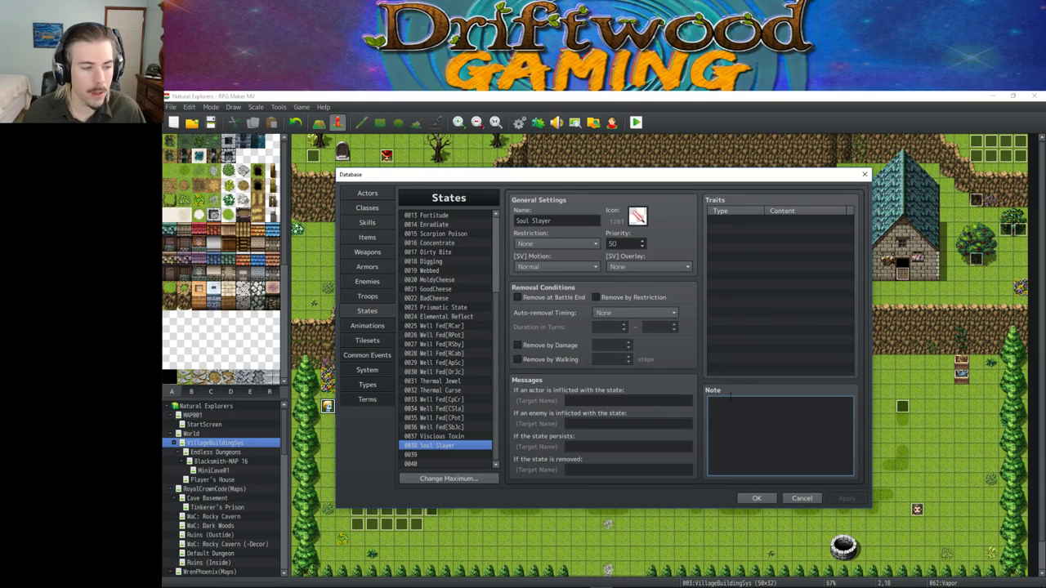
{"action": "left_click", "coordinate": [377, 227]}
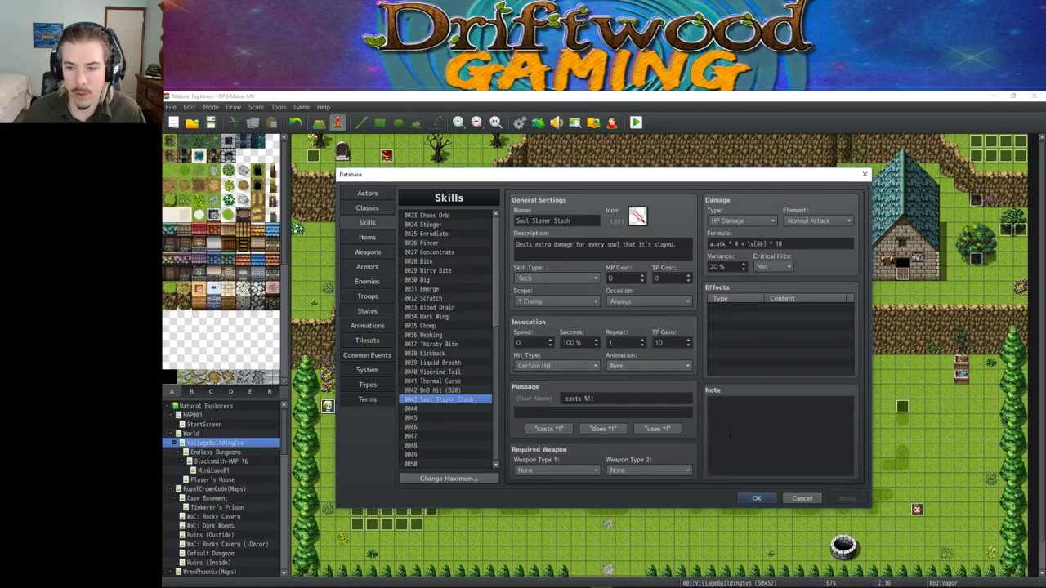
{"action": "left_click", "coordinate": [764, 402]}
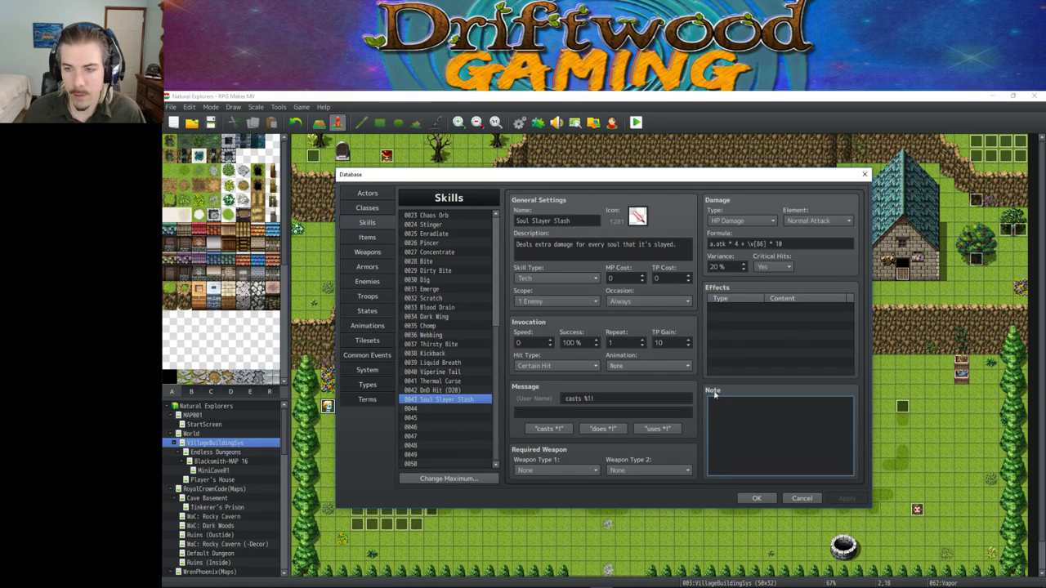
{"action": "type", "text": "<We"}
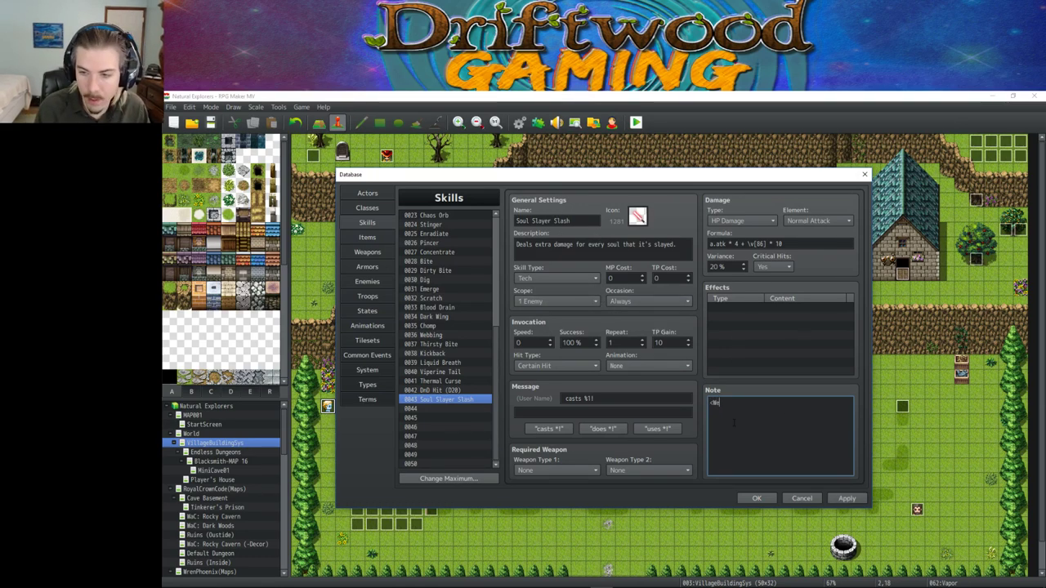
{"action": "type", "text": "Attack Replace:"}
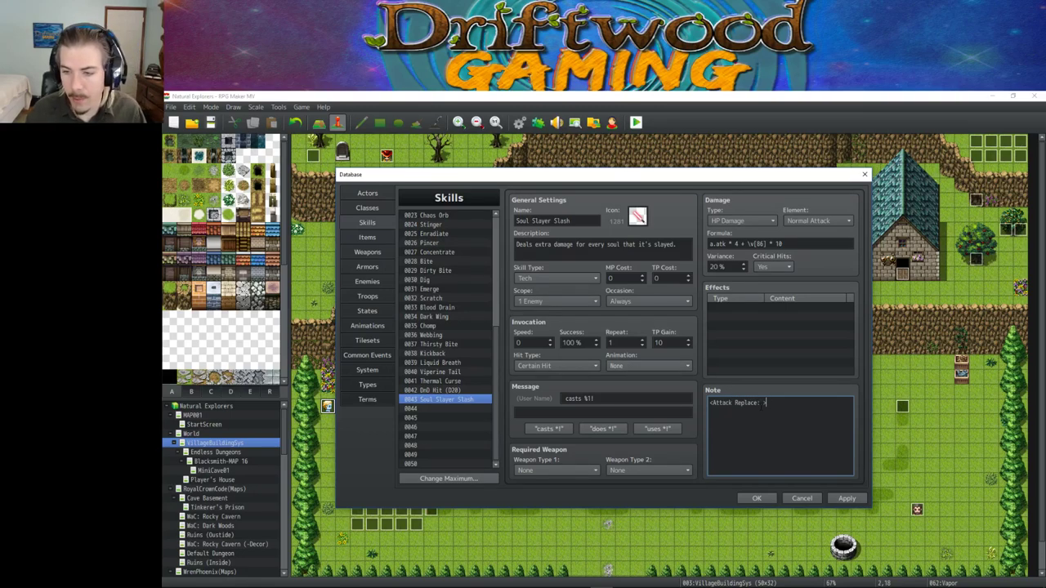
{"action": "type", "text": " x>"}
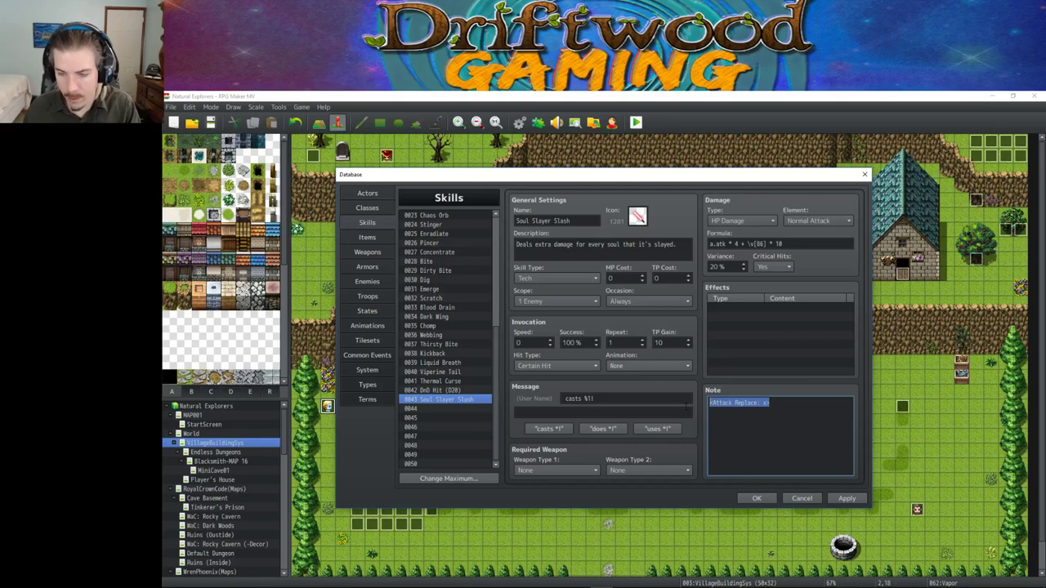
Step: Replace the x placeholder in the SoulSlayer weapon's Replace Attack notetag with 43, the ID of the Soul Slayer Slash skill
{"action": "left_click", "coordinate": [369, 252]}
{"action": "left_click", "coordinate": [827, 434]}
{"action": "left_click_drag", "start_coordinate": [769, 403], "coordinate": [710, 403]}
{"action": "left_click", "coordinate": [710, 403]}
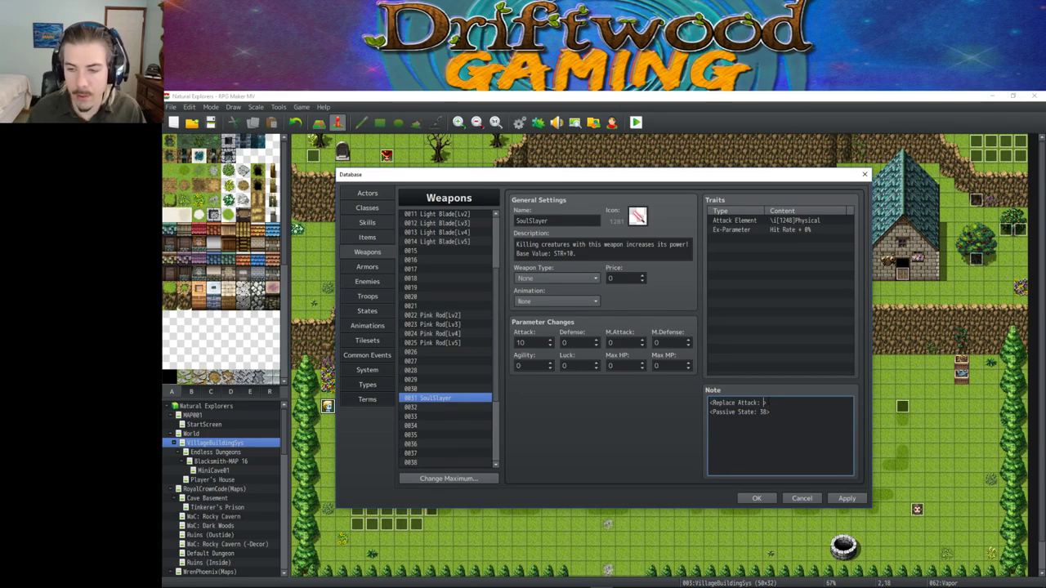
{"action": "left_click", "coordinate": [369, 223]}
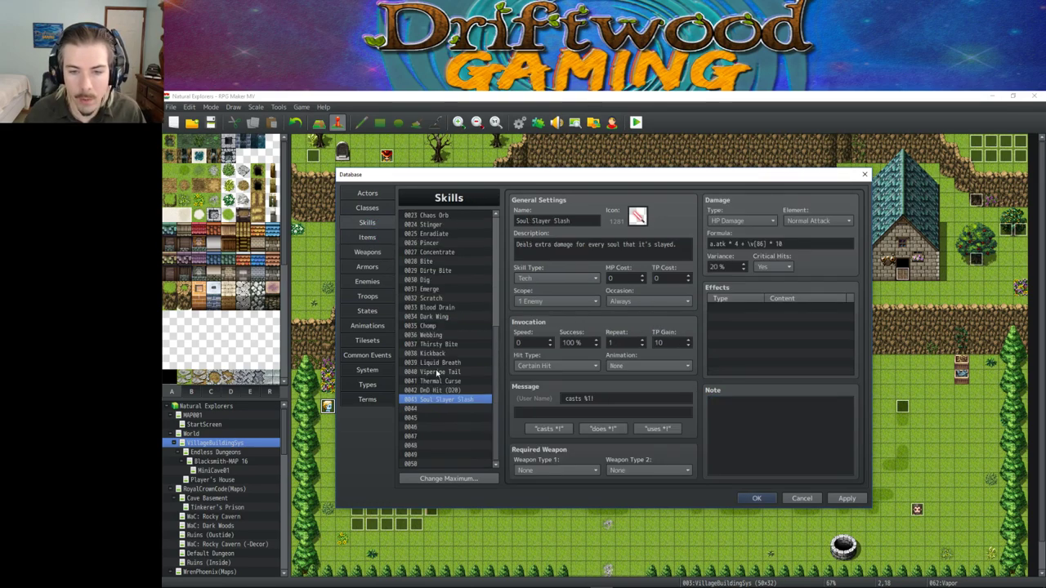
{"action": "left_click", "coordinate": [369, 250]}
{"action": "left_click", "coordinate": [736, 407]}
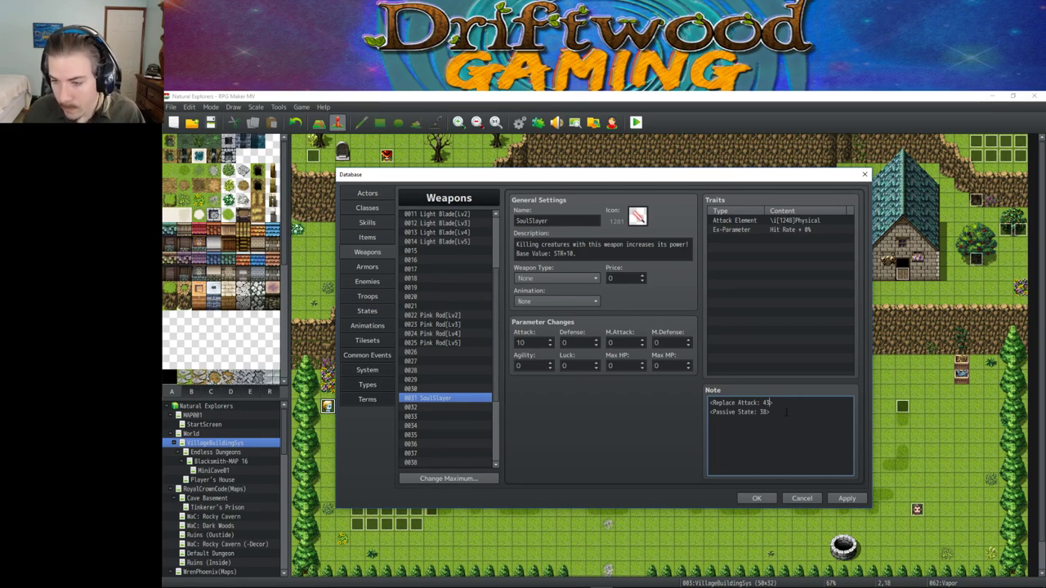
Step: Add the notetag <Cannot Sell> below the passive state line in the SoulSlayer weapon's note
{"action": "left_click_drag", "start_coordinate": [780, 413], "coordinate": [709, 412]}
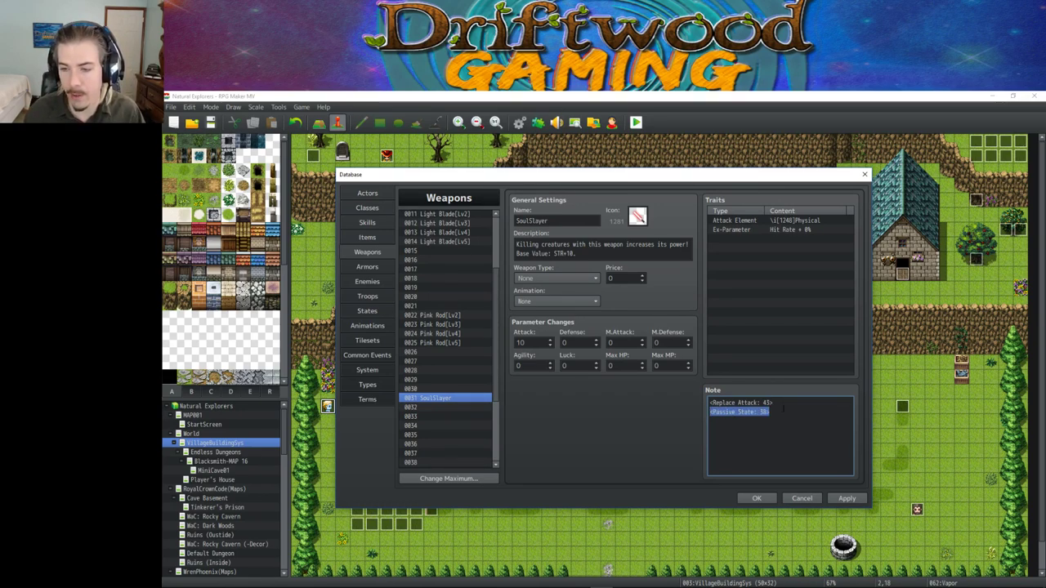
{"action": "double_click", "coordinate": [766, 402]}
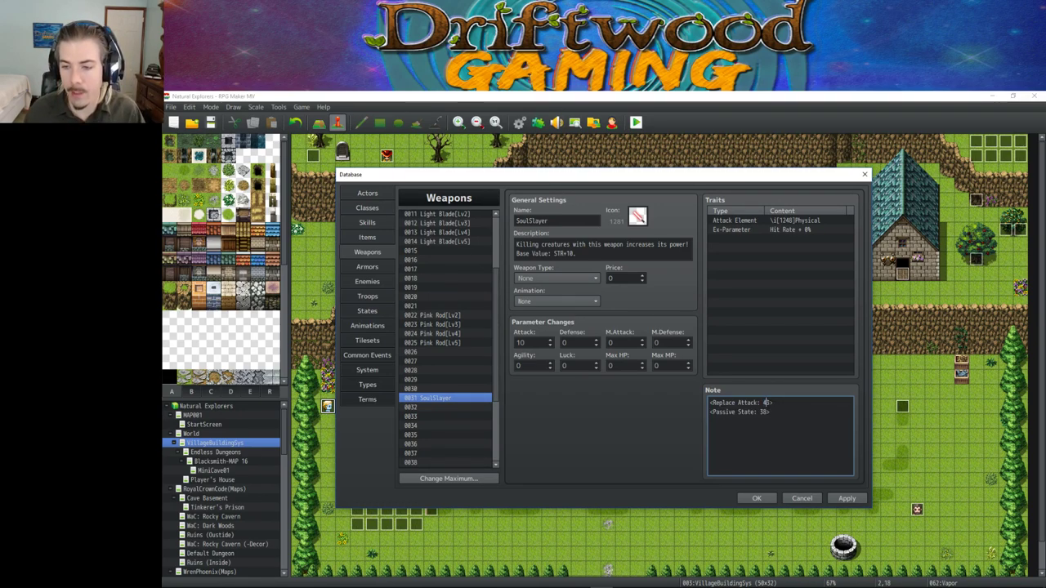
{"action": "left_click_drag", "start_coordinate": [788, 407], "coordinate": [701, 411]}
{"action": "left_click_drag", "start_coordinate": [801, 412], "coordinate": [700, 417]}
{"action": "left_click", "coordinate": [773, 403]}
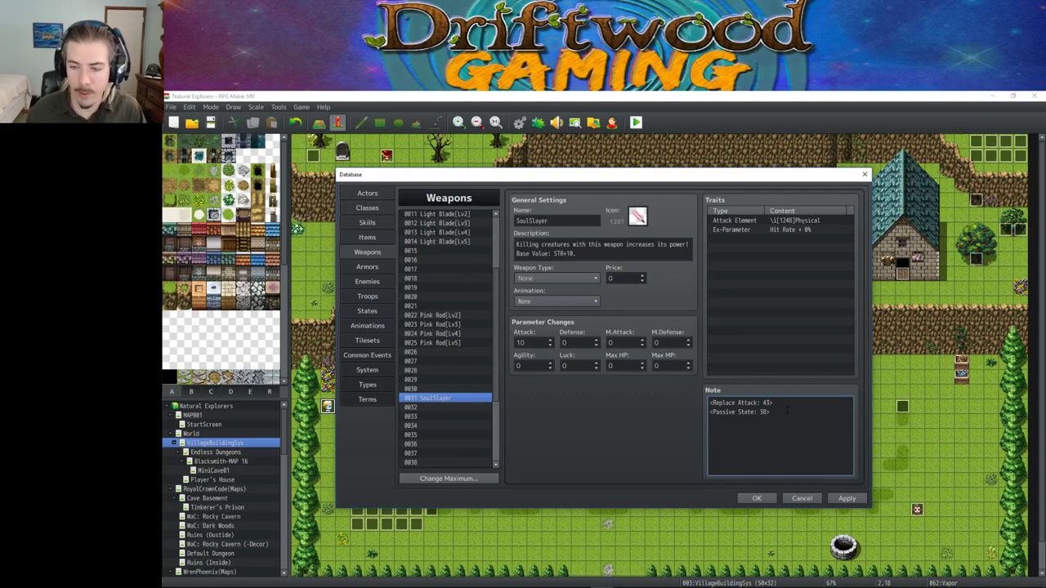
{"action": "type", "text": "cannot Sell"}
{"action": "left_click", "coordinate": [717, 421]}
{"action": "key", "text": "BackSpace"}
{"action": "type", "text": "C"}
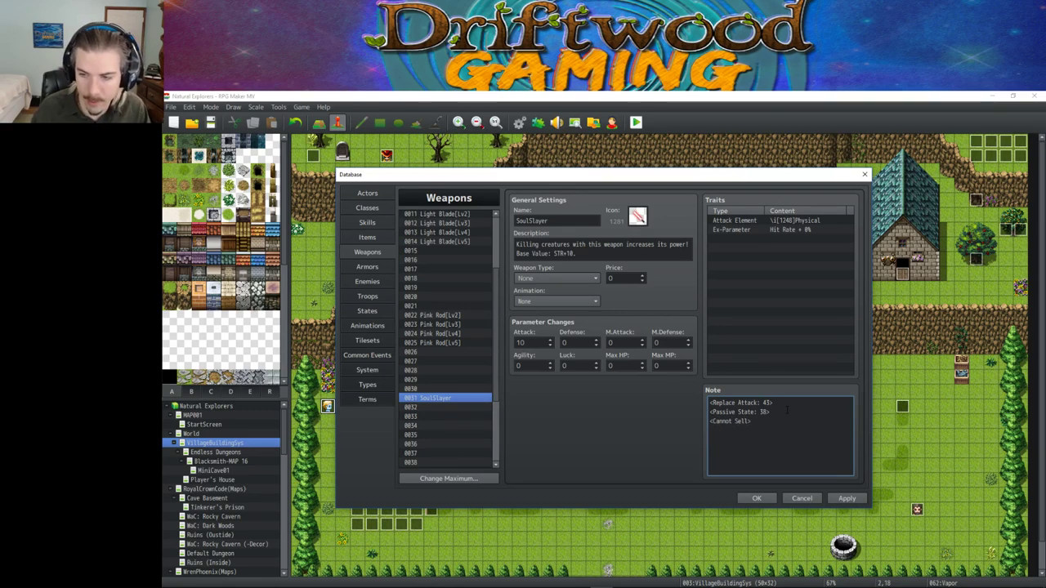
Step: Set the SoulSlayer weapon's price to 999999 and apply the change
{"action": "left_click", "coordinate": [623, 278]}
{"action": "type", "text": "999999"}
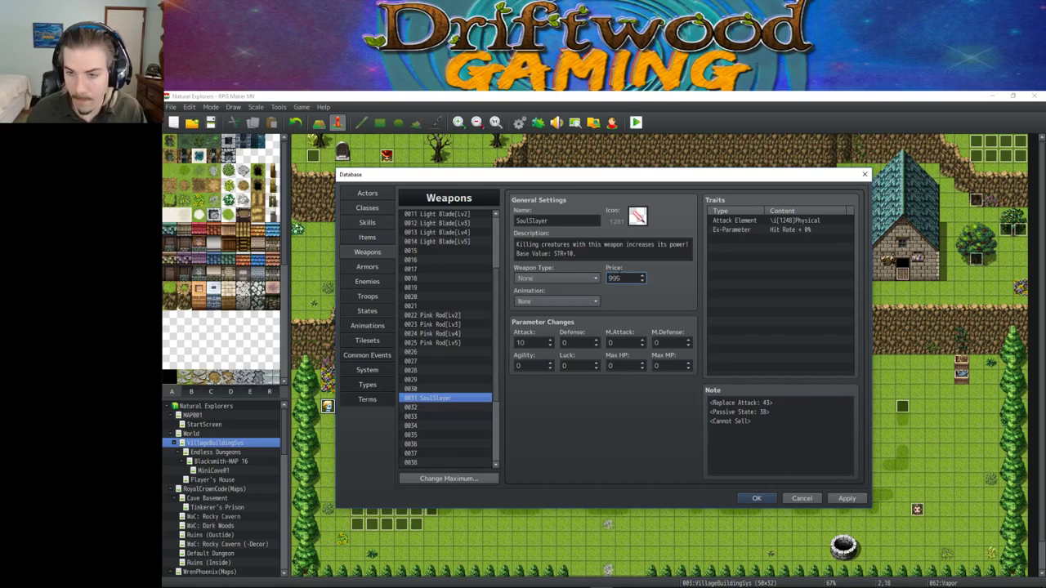
{"action": "left_click", "coordinate": [846, 498]}
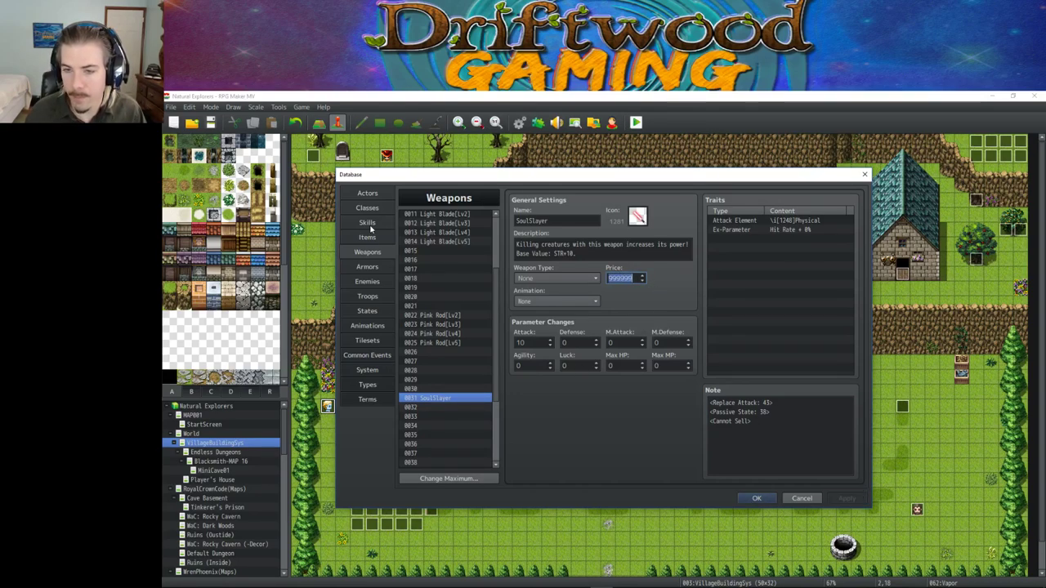
Step: Set the SoulSlayer weapon's price to 50000 and apply the change
{"action": "type", "text": "500"}
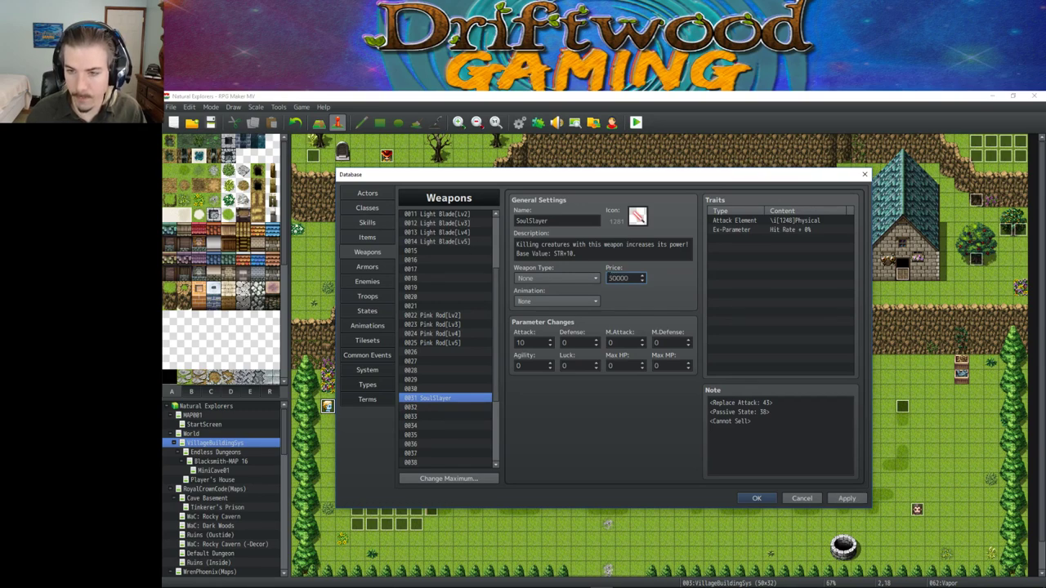
{"action": "type", "text": "00"}
{"action": "left_click", "coordinate": [858, 501]}
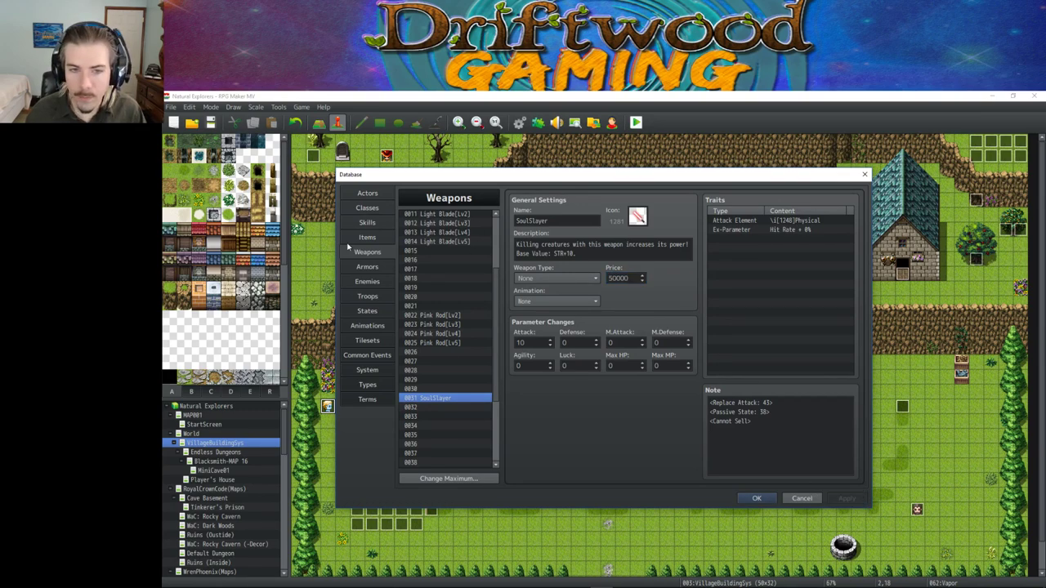
Step: Review the damage formula and name of the Soul Slayer Slash skill
{"action": "left_click", "coordinate": [367, 222]}
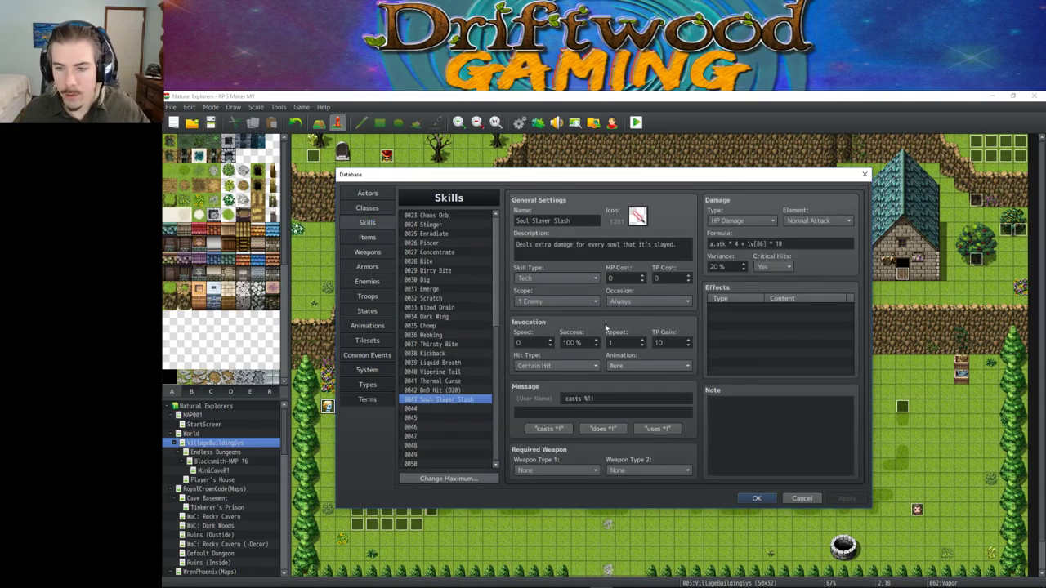
{"action": "key", "text": "Tab"}
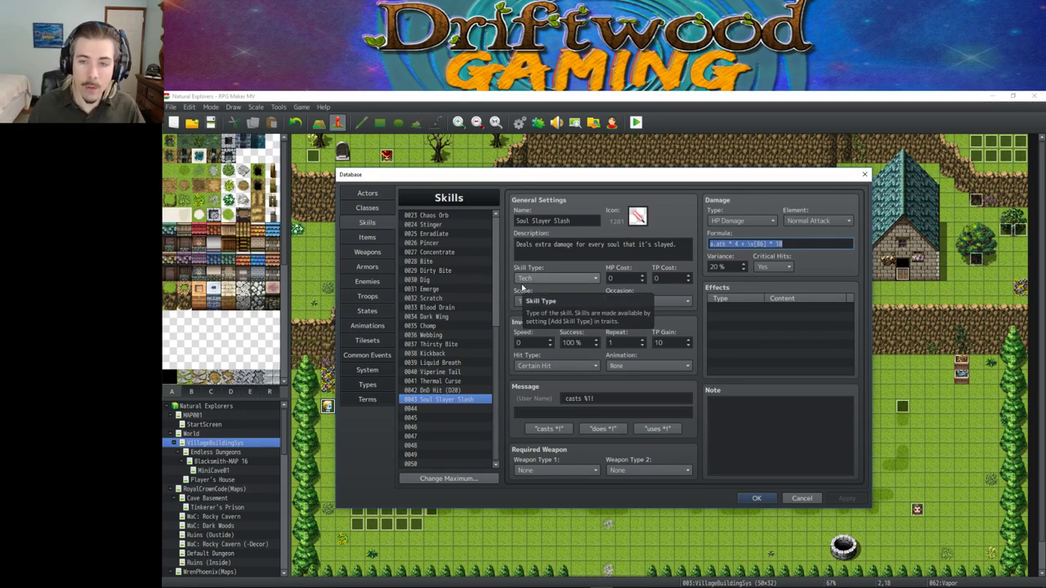
{"action": "triple_click", "coordinate": [568, 221]}
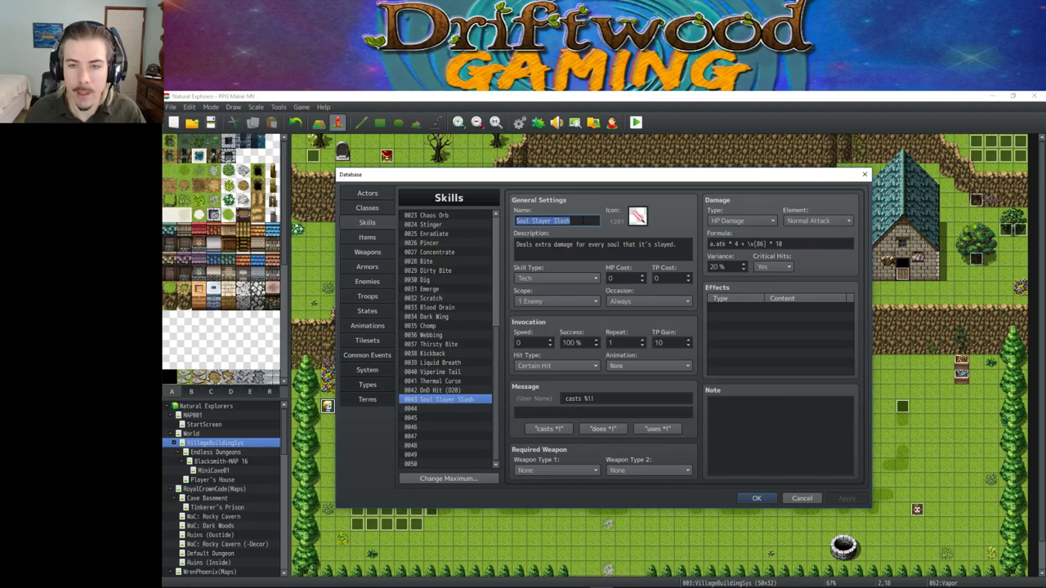
Step: Check the Soul Slayer Slash skill's name against the variable reference in its damage formula
{"action": "left_click", "coordinate": [575, 222]}
{"action": "triple_click", "coordinate": [572, 221]}
{"action": "left_click", "coordinate": [507, 222]}
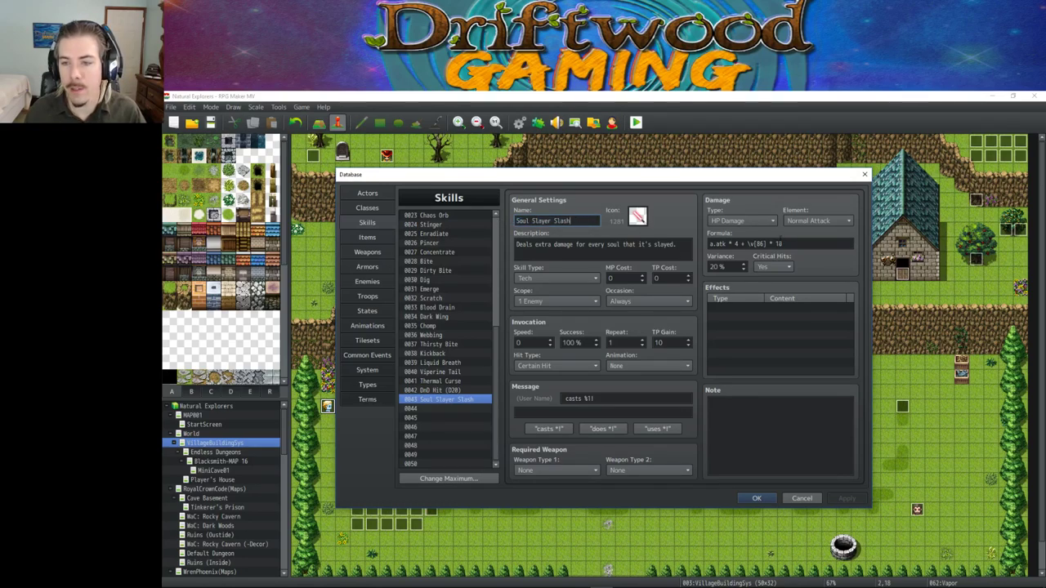
{"action": "triple_click", "coordinate": [779, 243]}
{"action": "left_click", "coordinate": [778, 243]}
{"action": "double_click", "coordinate": [761, 244]}
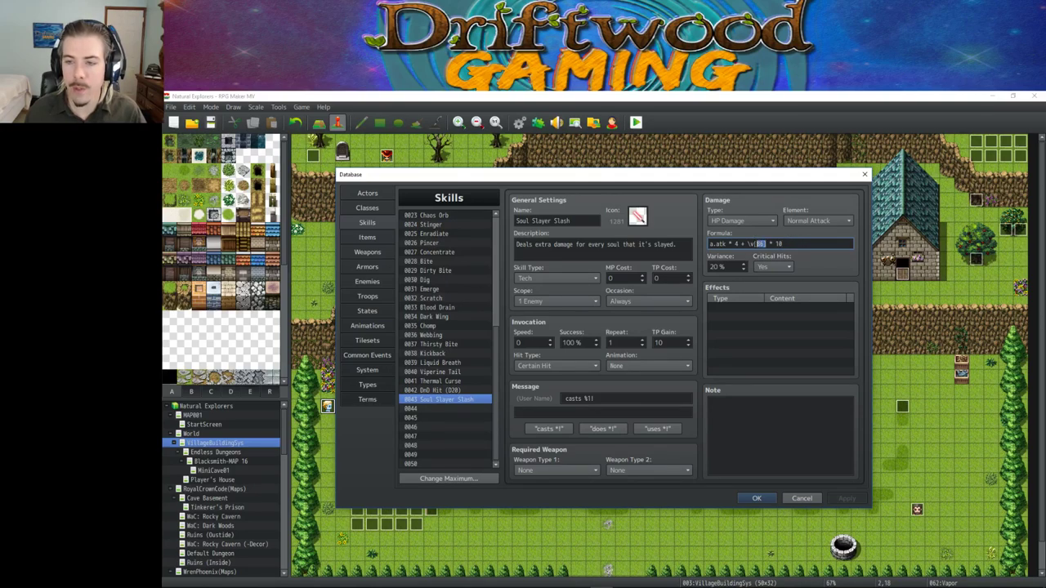
{"action": "type", "text": "86"}
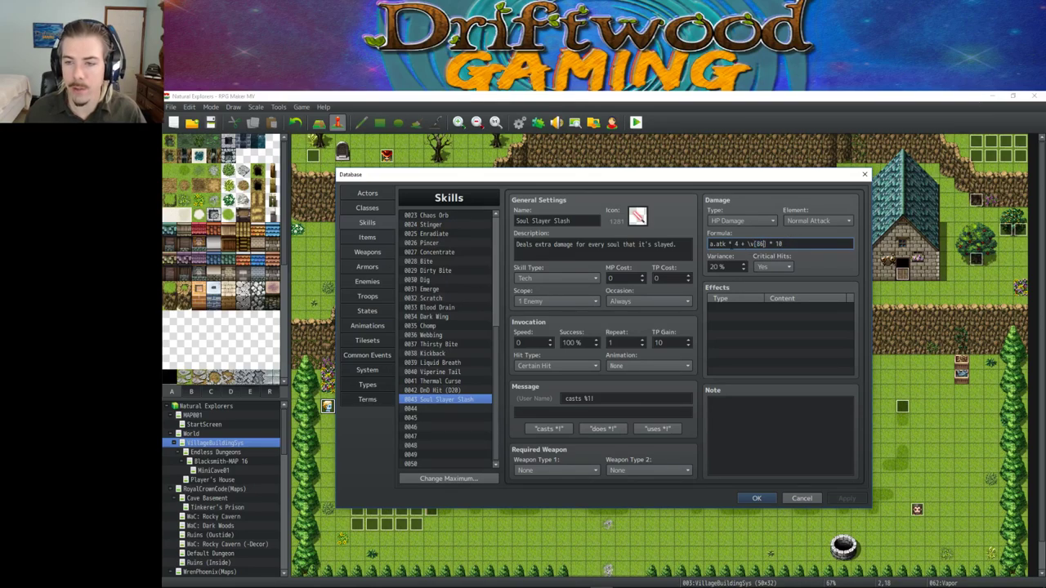
{"action": "left_click_drag", "start_coordinate": [709, 244], "coordinate": [767, 243]}
{"action": "left_click", "coordinate": [766, 243]}
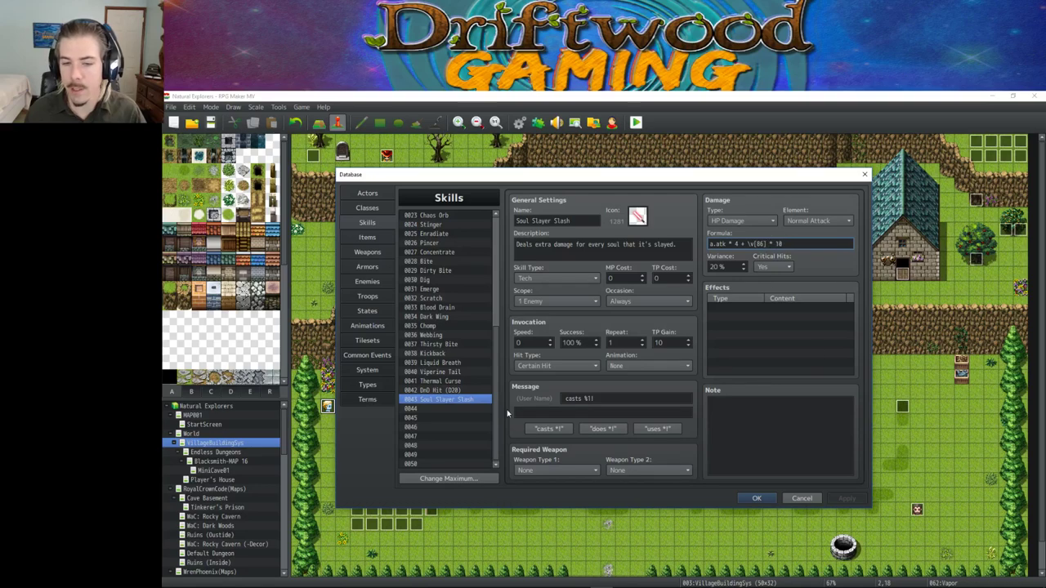
Step: In the SoulSlayerPowerUp common event, add a Control Variables command setting variable 0086, named SoulSlayerSlash, to 0
{"action": "left_click", "coordinate": [367, 357]}
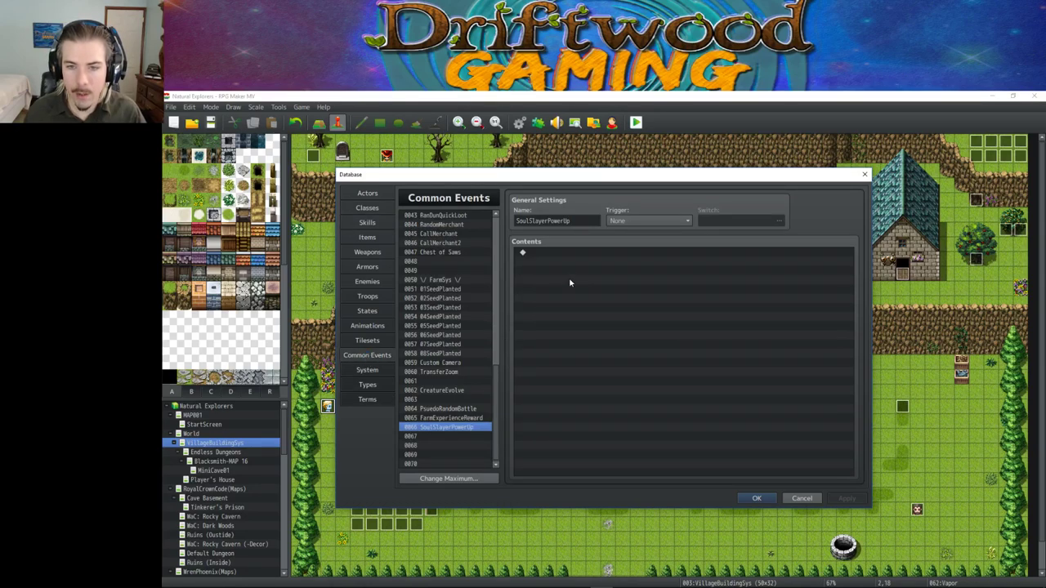
{"action": "right_click", "coordinate": [573, 255]}
{"action": "left_click", "coordinate": [595, 264]}
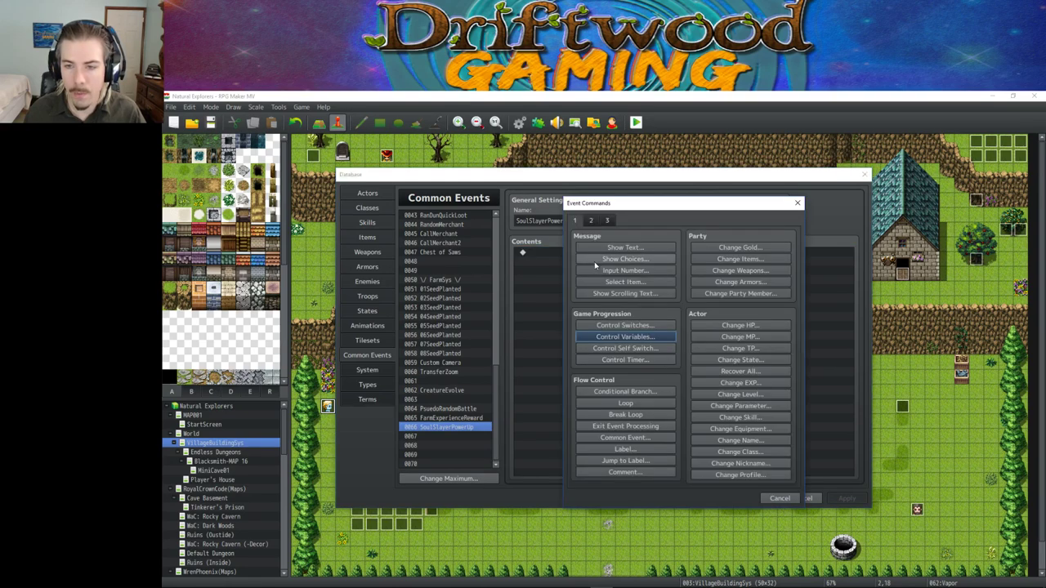
{"action": "left_click", "coordinate": [630, 337]}
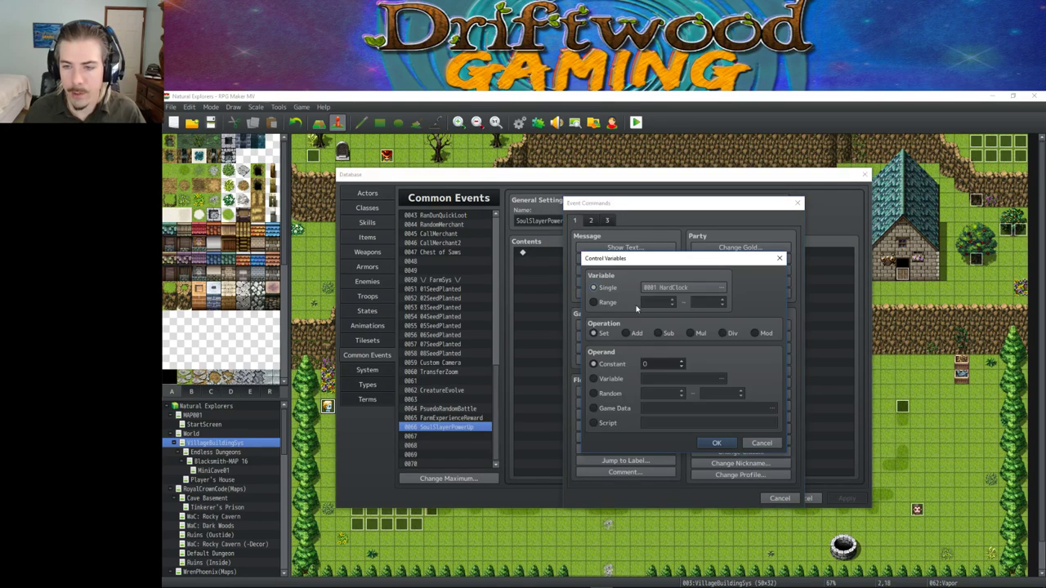
{"action": "left_click", "coordinate": [684, 285]}
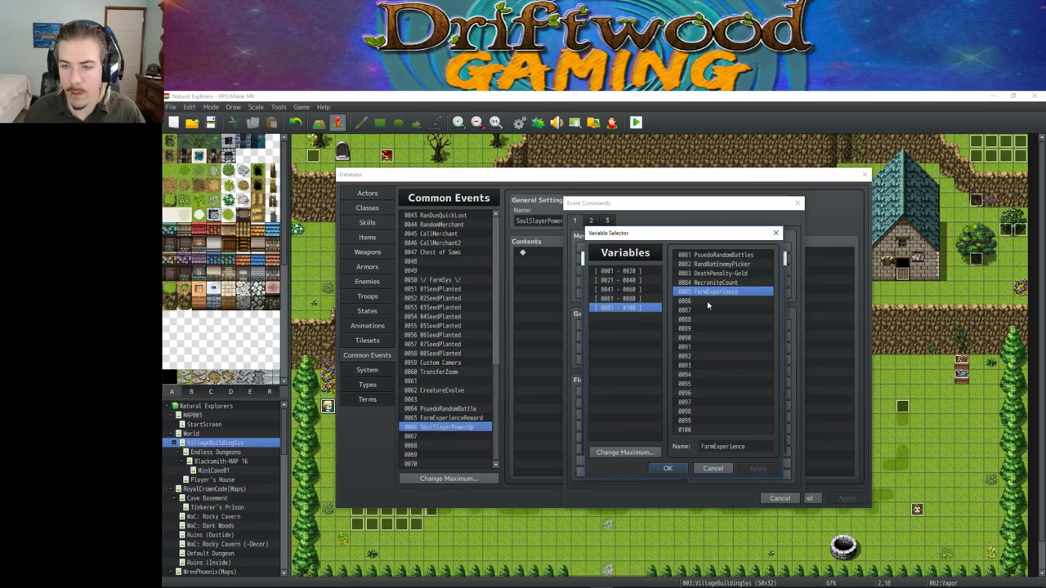
{"action": "left_click", "coordinate": [708, 301]}
{"action": "left_click", "coordinate": [708, 447]}
{"action": "type", "text": "SoulSl"}
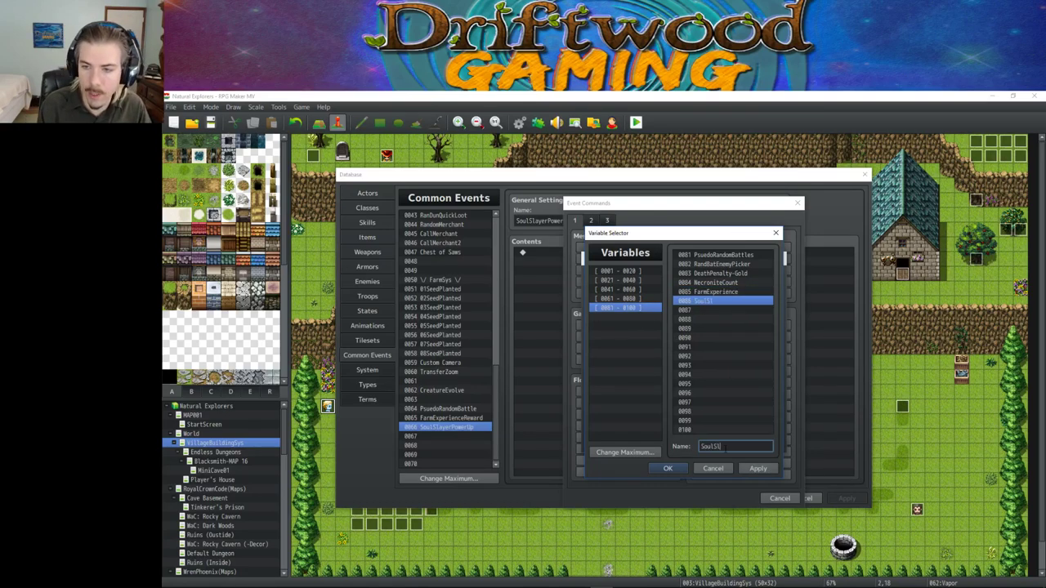
{"action": "type", "text": "ayerSlash"}
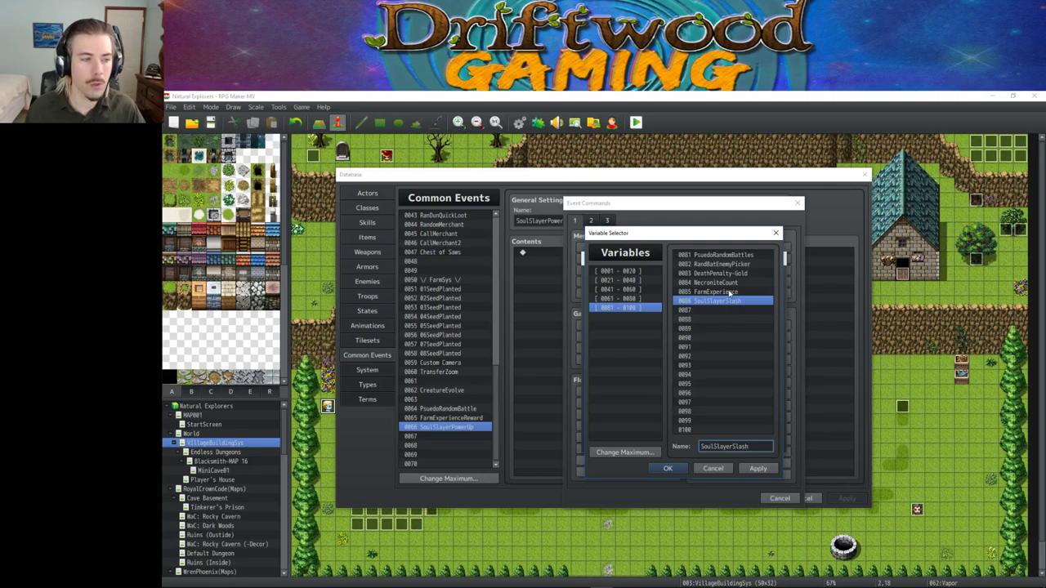
{"action": "left_click", "coordinate": [668, 468]}
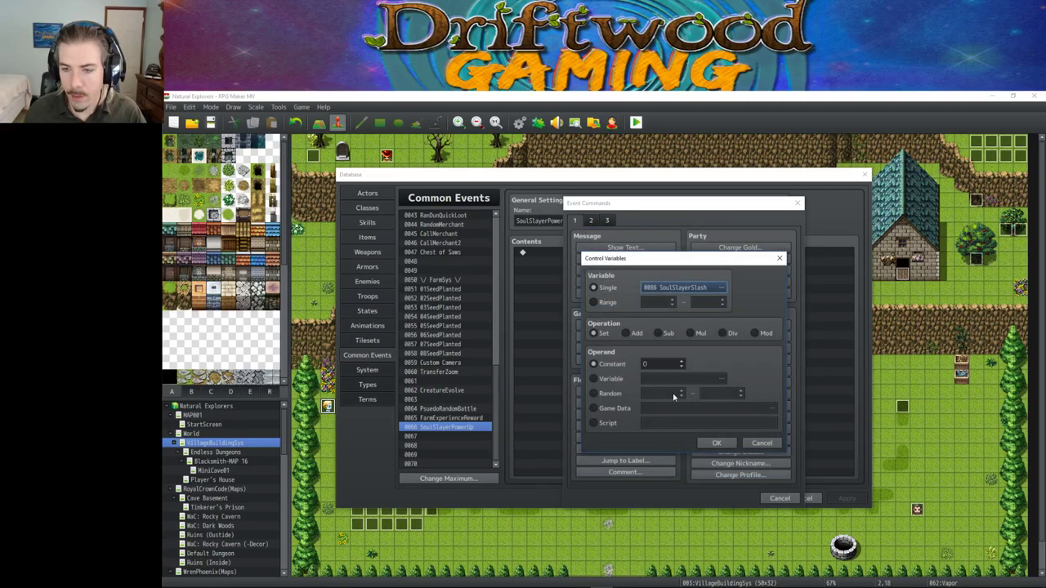
{"action": "left_click", "coordinate": [715, 443]}
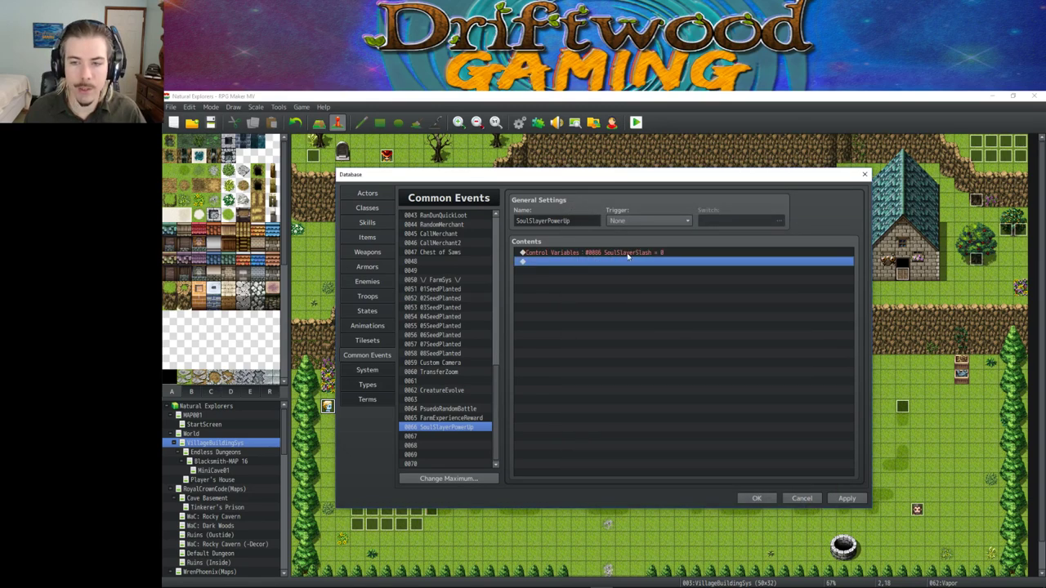
Step: Delete the Control Variables command from the SoulSlayerPowerUp common event
{"action": "left_click", "coordinate": [601, 253]}
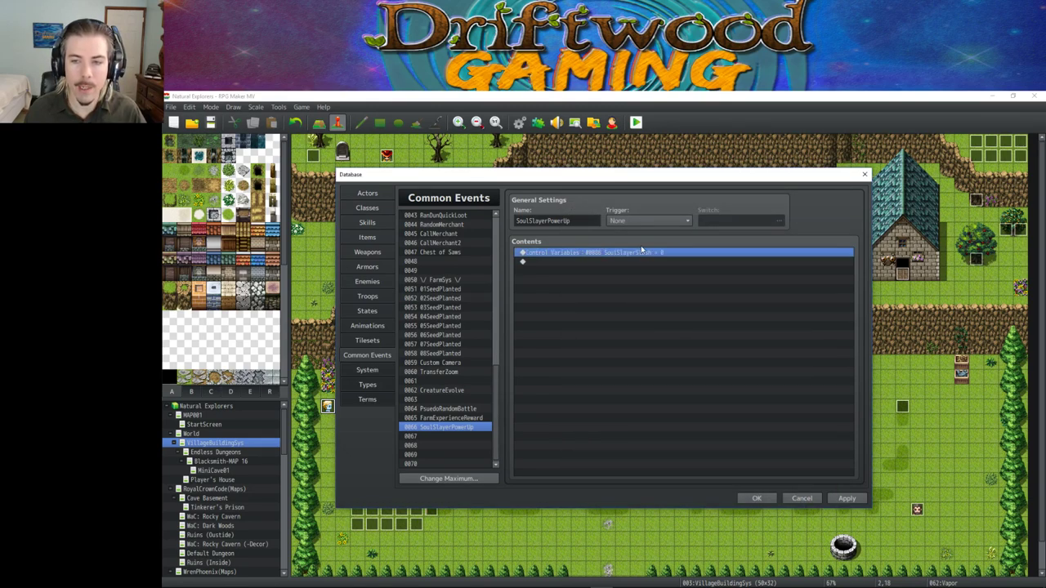
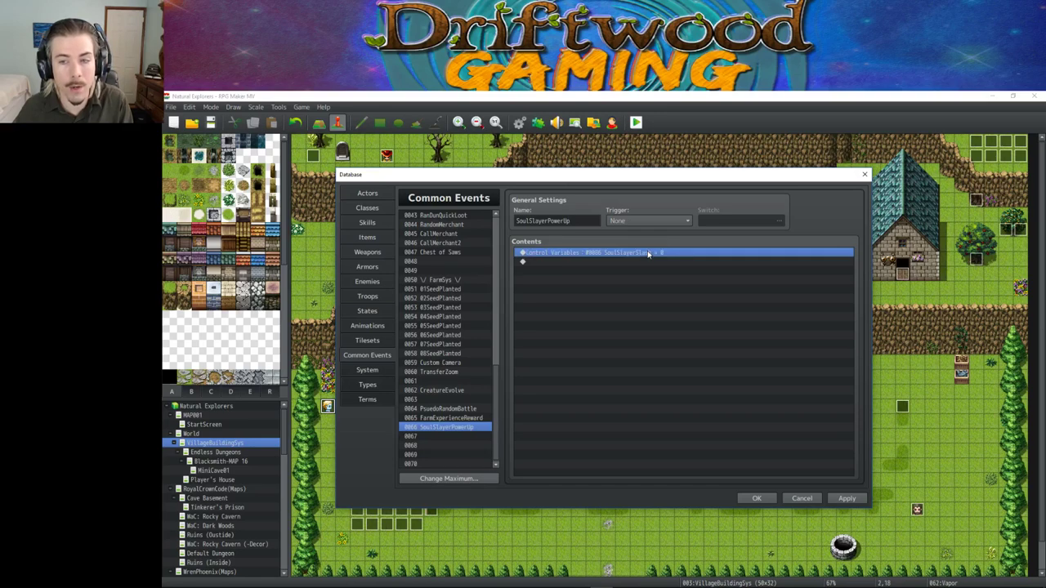
{"action": "key", "text": "Delete"}
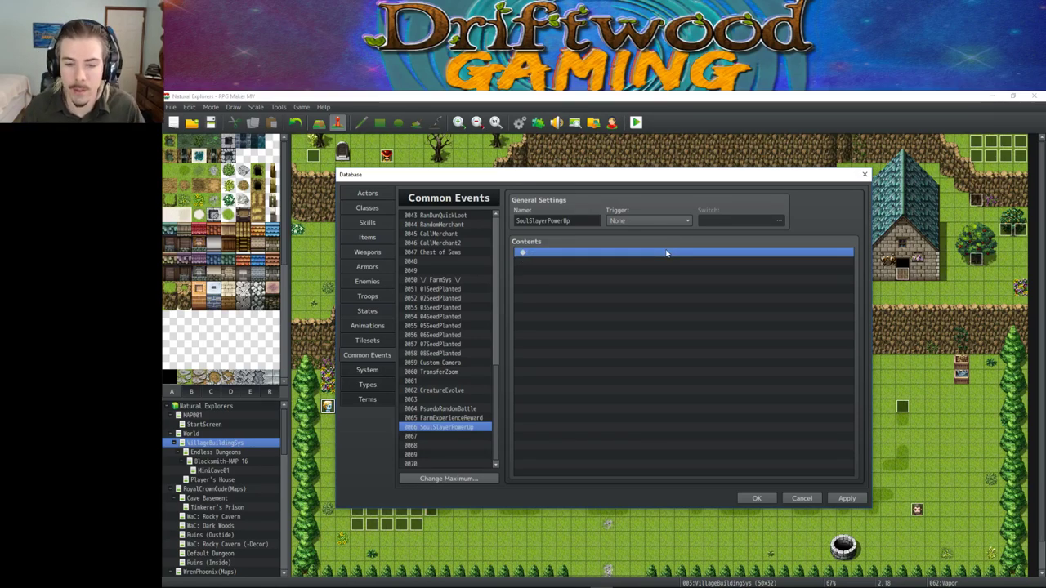
Step: Recheck the variable number used in the Soul Slayer Slash skill's damage formula
{"action": "left_click", "coordinate": [374, 224]}
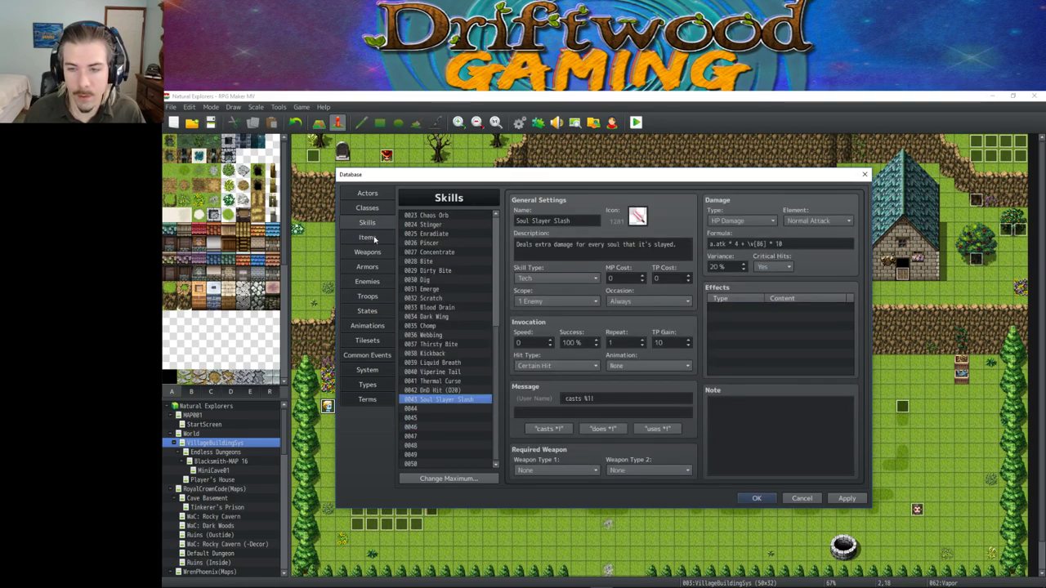
{"action": "left_click", "coordinate": [759, 243]}
{"action": "double_click", "coordinate": [759, 244]}
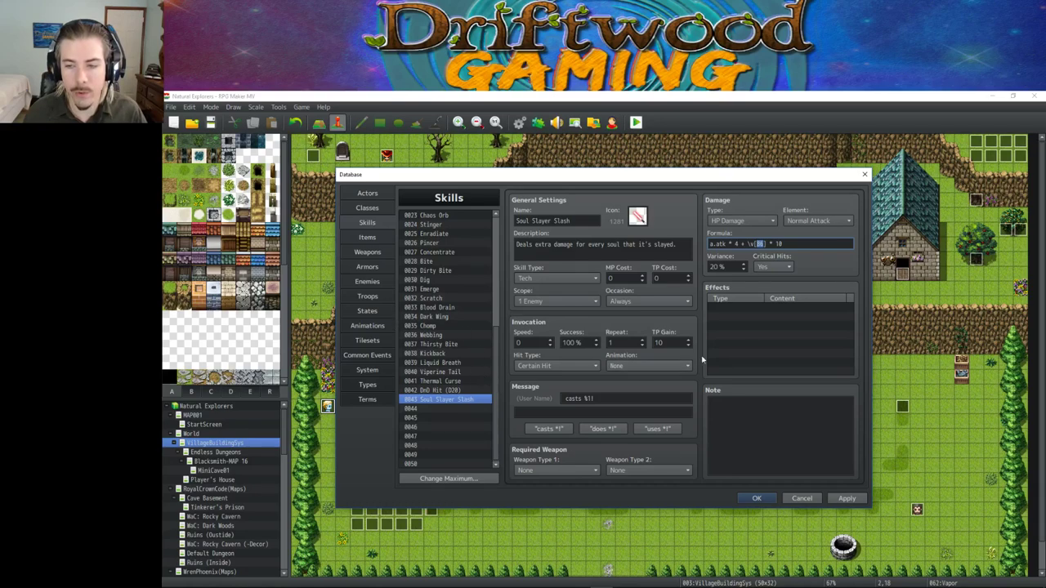
Step: Open the YEP_BuffsStatesCore plugin help from the note of the Soul Slayer state
{"action": "left_click", "coordinate": [367, 311]}
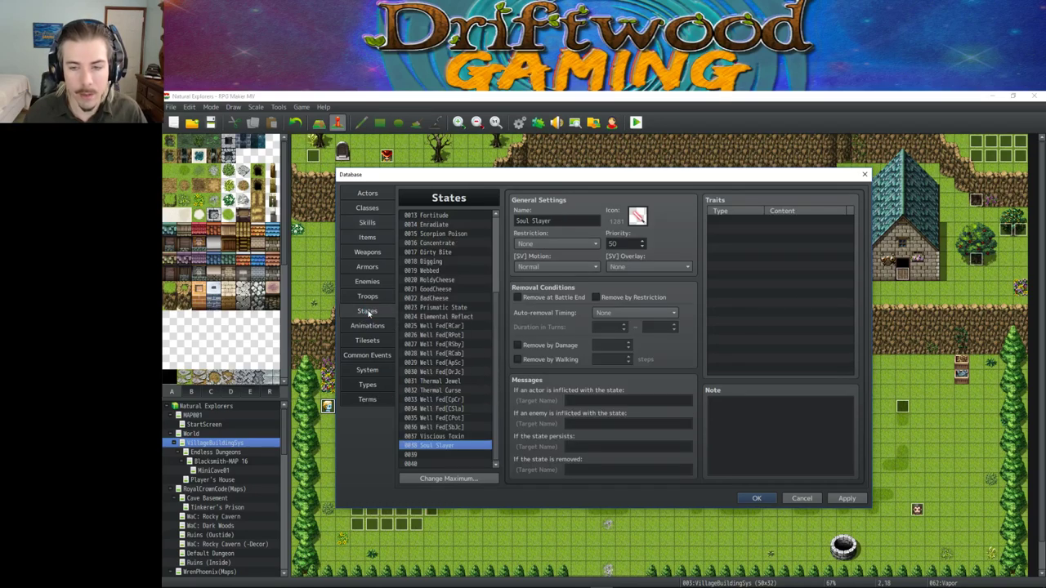
{"action": "left_click", "coordinate": [757, 407]}
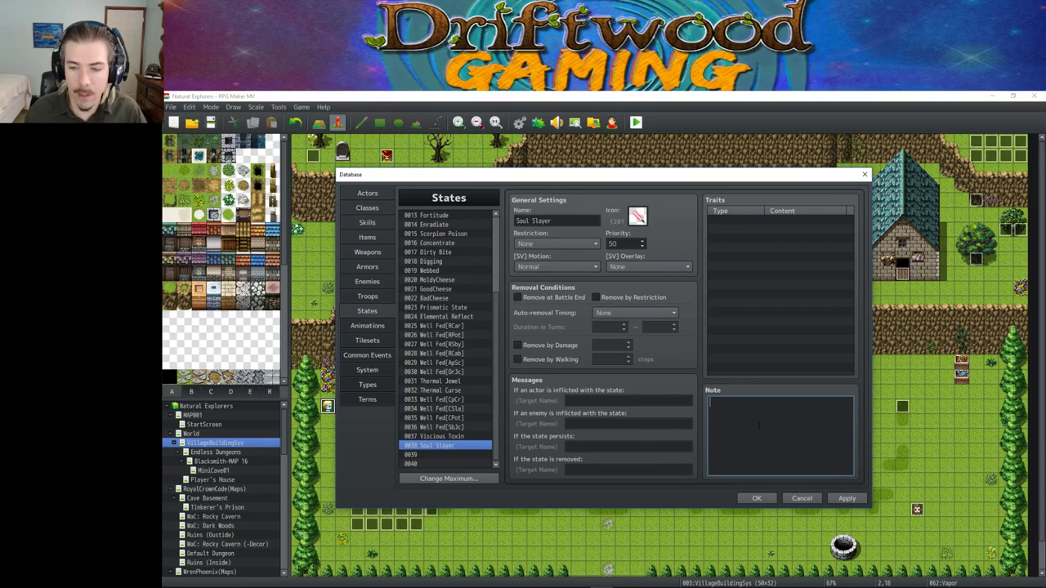
{"action": "right_click", "coordinate": [749, 419]}
{"action": "left_click", "coordinate": [778, 504]}
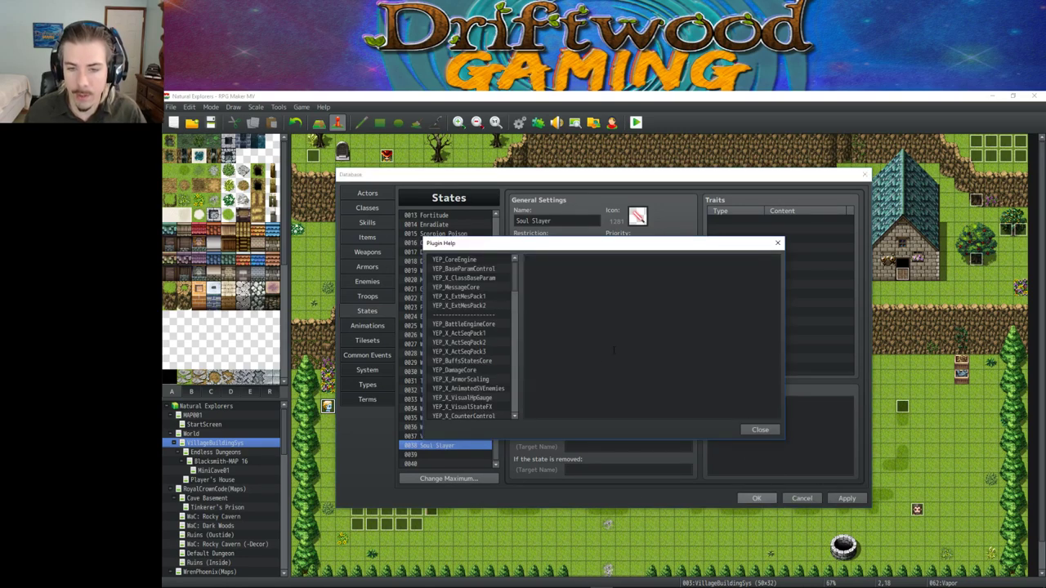
{"action": "scroll", "coordinate": [493, 349], "scroll_direction": "down", "scroll_amount": 1}
{"action": "left_click", "coordinate": [494, 351]}
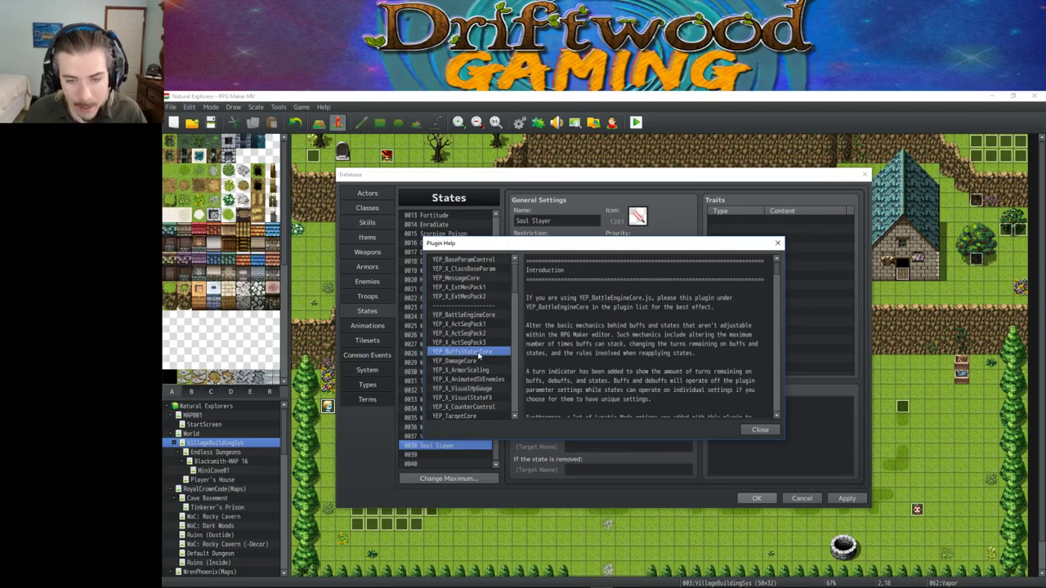
Step: Read through the buff, state and custom turn notetags in the YEP_BuffsStatesCore help, down to the effect timing quick reference
{"action": "scroll", "coordinate": [691, 322], "scroll_direction": "down", "scroll_amount": 9}
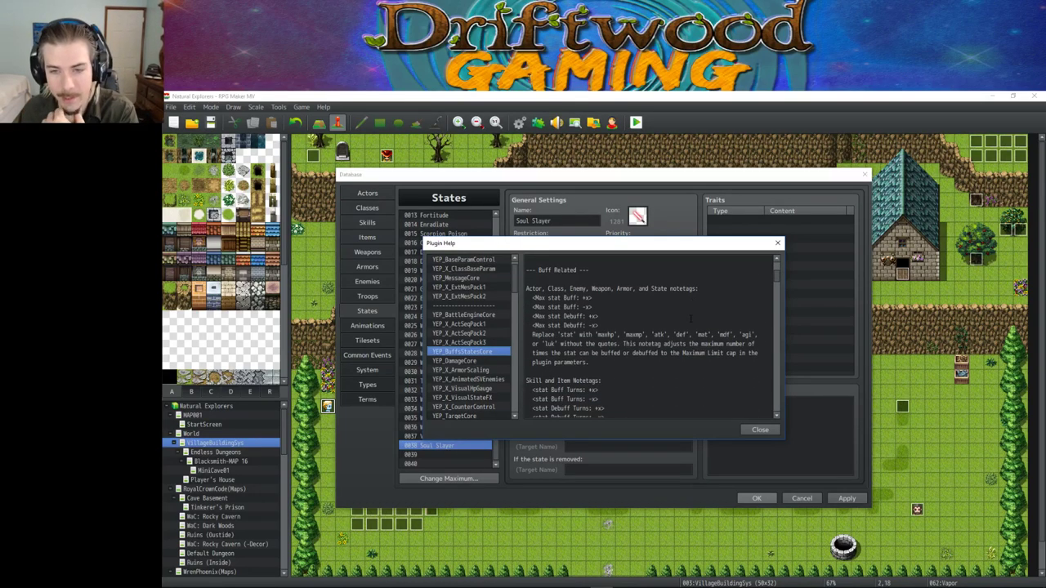
{"action": "scroll", "coordinate": [685, 321], "scroll_direction": "down", "scroll_amount": 6}
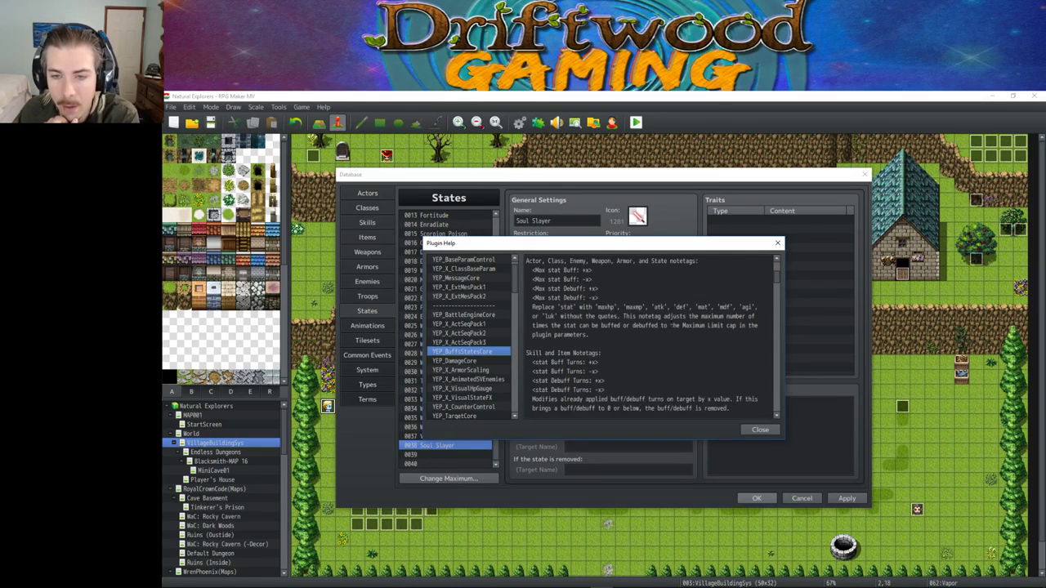
{"action": "scroll", "coordinate": [683, 319], "scroll_direction": "down", "scroll_amount": 5}
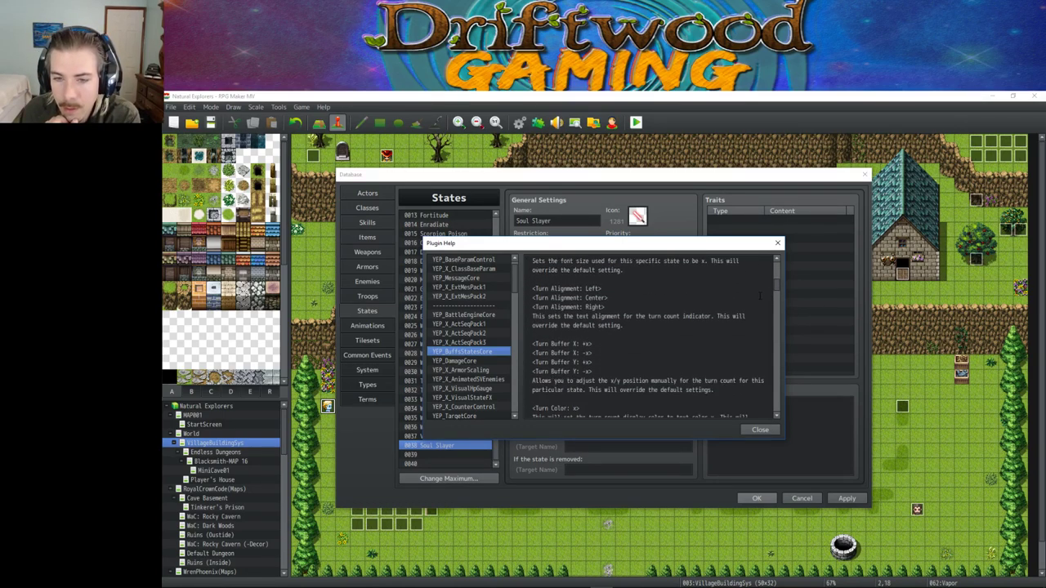
{"action": "scroll", "coordinate": [683, 319], "scroll_direction": "down", "scroll_amount": 5}
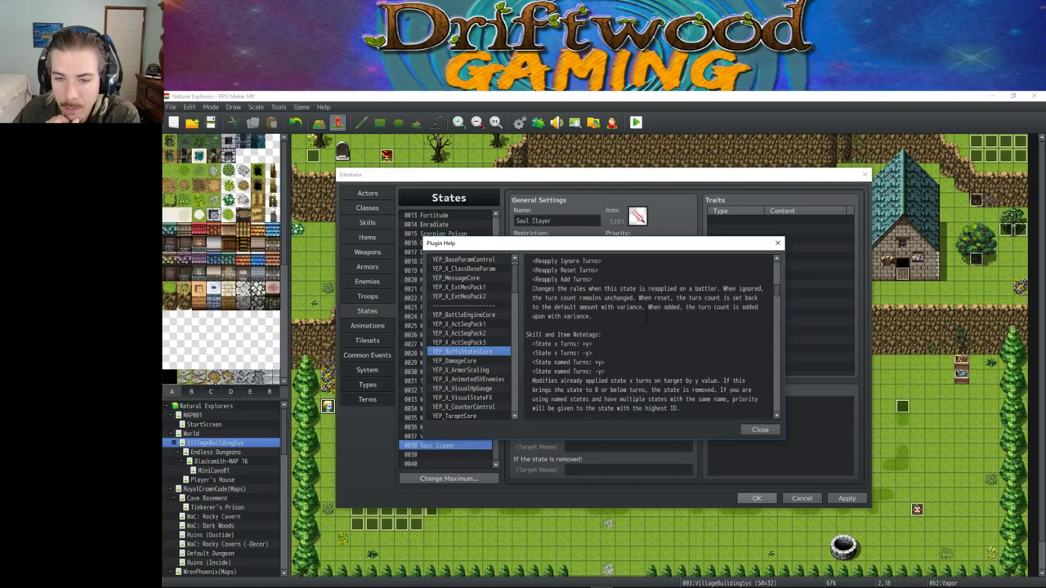
{"action": "scroll", "coordinate": [646, 338], "scroll_direction": "down", "scroll_amount": 5}
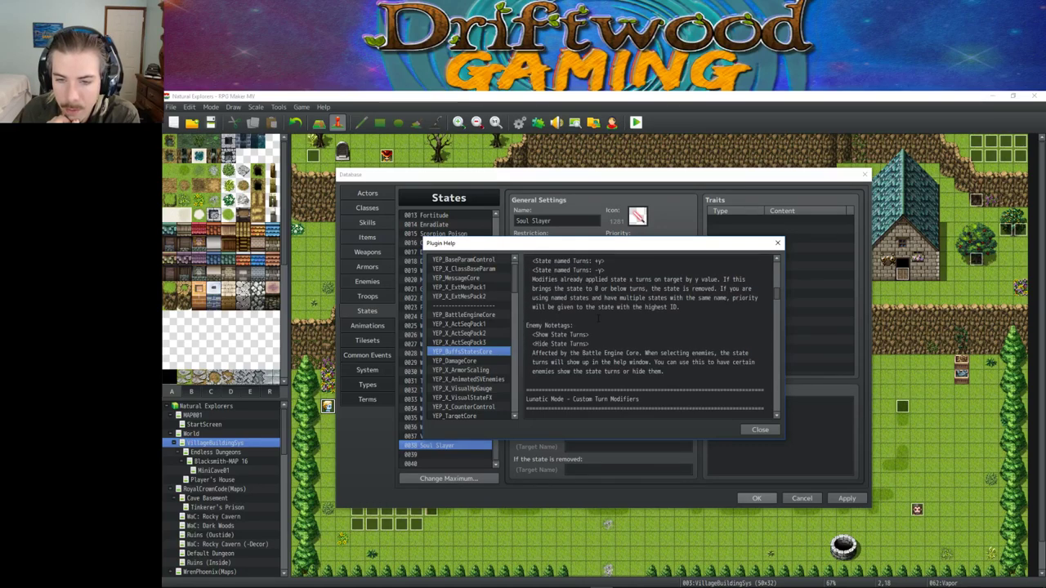
{"action": "scroll", "coordinate": [599, 323], "scroll_direction": "down", "scroll_amount": 5}
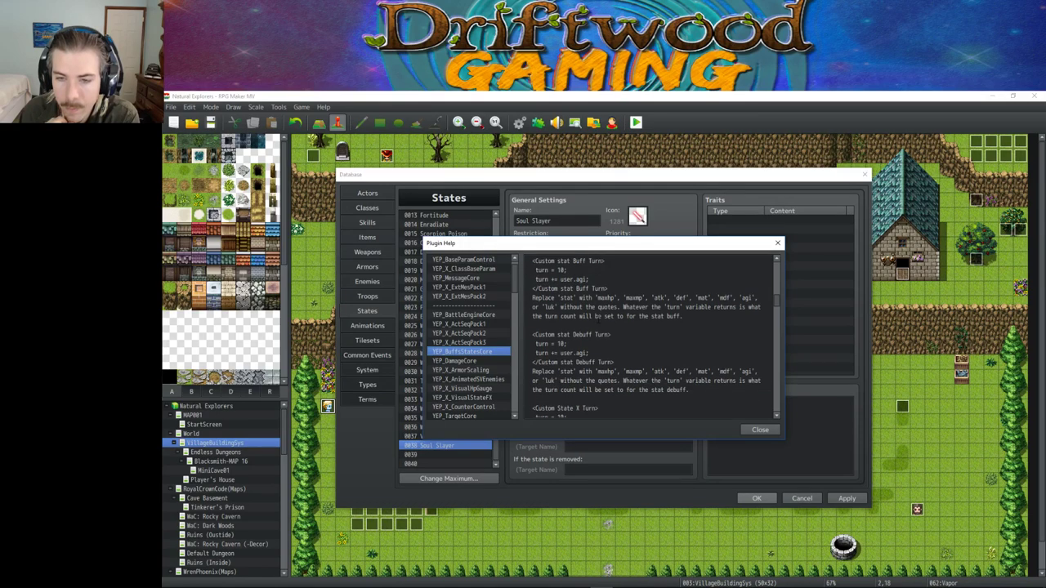
{"action": "scroll", "coordinate": [599, 318], "scroll_direction": "down", "scroll_amount": 3}
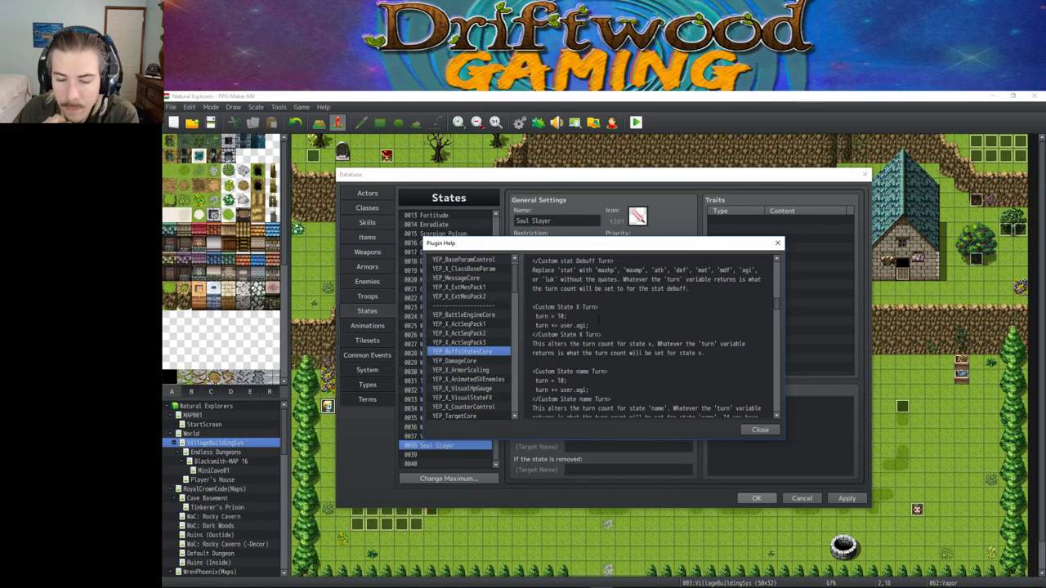
{"action": "scroll", "coordinate": [598, 320], "scroll_direction": "down", "scroll_amount": 3}
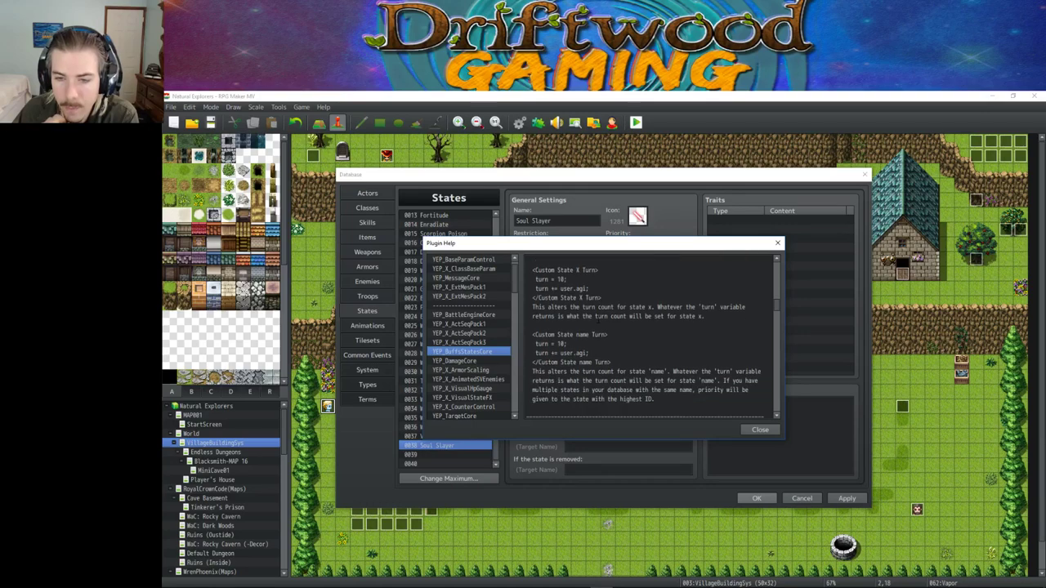
{"action": "scroll", "coordinate": [598, 319], "scroll_direction": "down", "scroll_amount": 3}
{"action": "scroll", "coordinate": [598, 321], "scroll_direction": "down", "scroll_amount": 1}
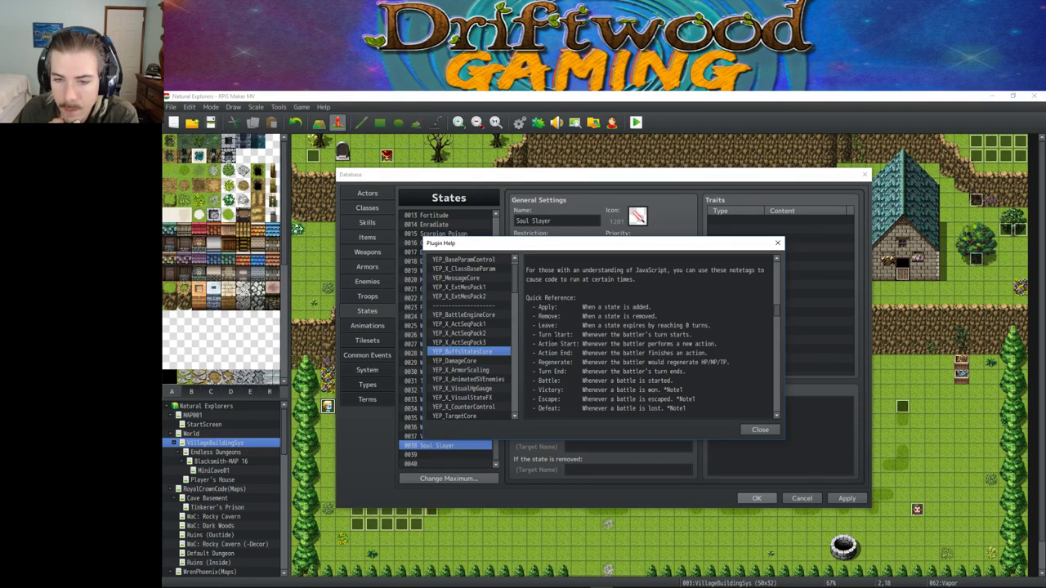
{"action": "scroll", "coordinate": [640, 339], "scroll_direction": "down", "scroll_amount": 1}
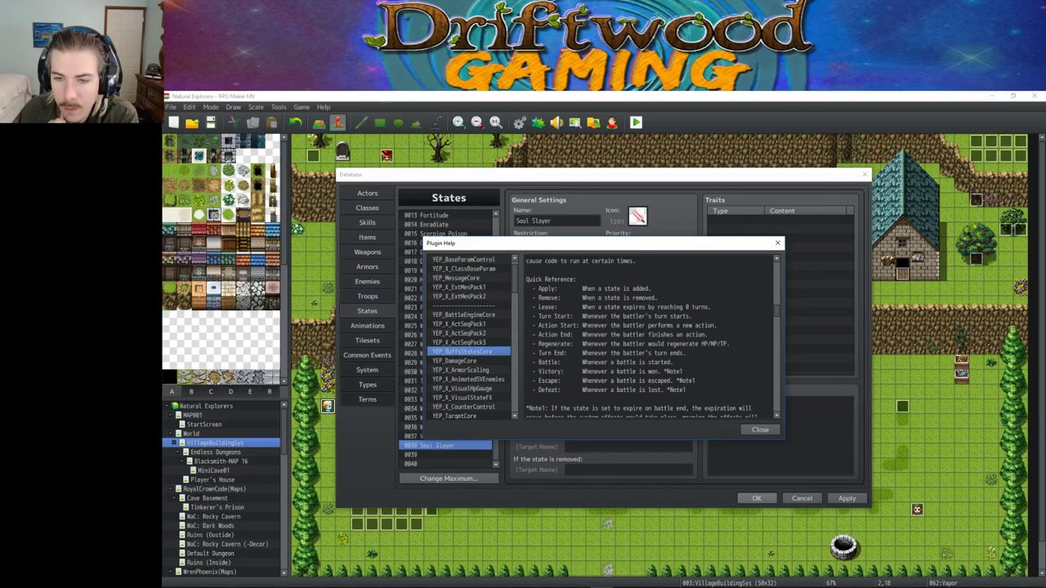
Step: Read the Action End entry and the timing effect notetags in the YEP_BuffsStatesCore help, down to Custom Action End Effect
{"action": "mouse_move", "coordinate": [583, 325]}
{"action": "left_mouse_down"}
{"action": "mouse_move", "coordinate": [716, 325]}
{"action": "mouse_move", "coordinate": [585, 335]}
{"action": "left_mouse_up"}
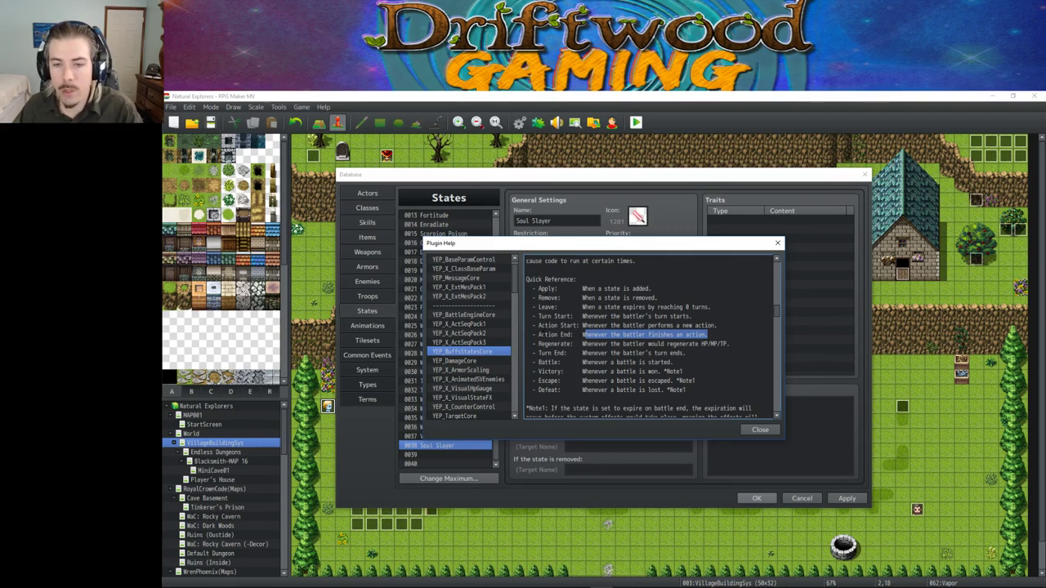
{"action": "left_click_drag", "start_coordinate": [537, 335], "coordinate": [571, 335]}
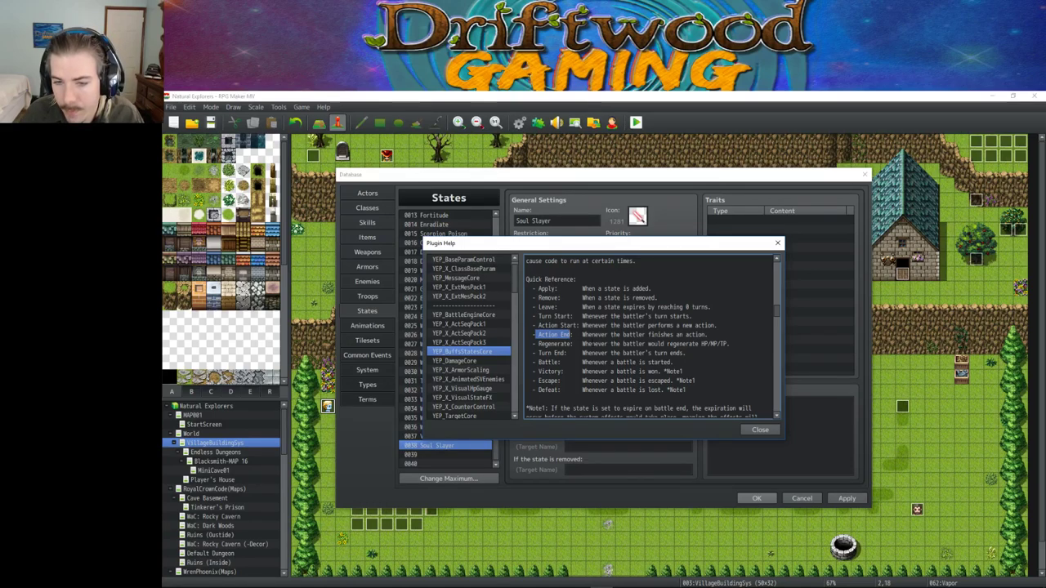
{"action": "scroll", "coordinate": [642, 338], "scroll_direction": "down", "scroll_amount": 2}
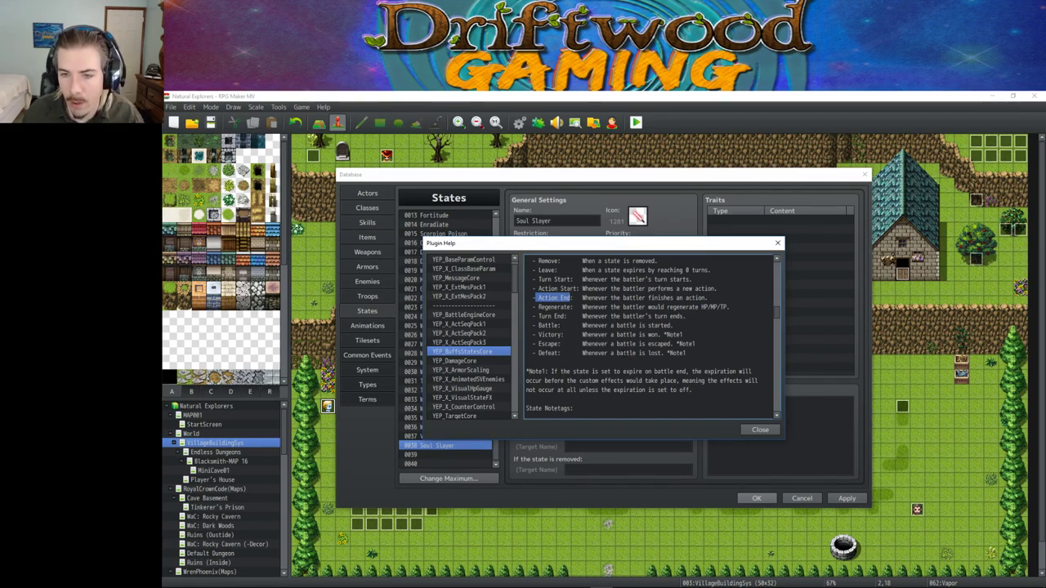
{"action": "scroll", "coordinate": [611, 317], "scroll_direction": "down", "scroll_amount": 4}
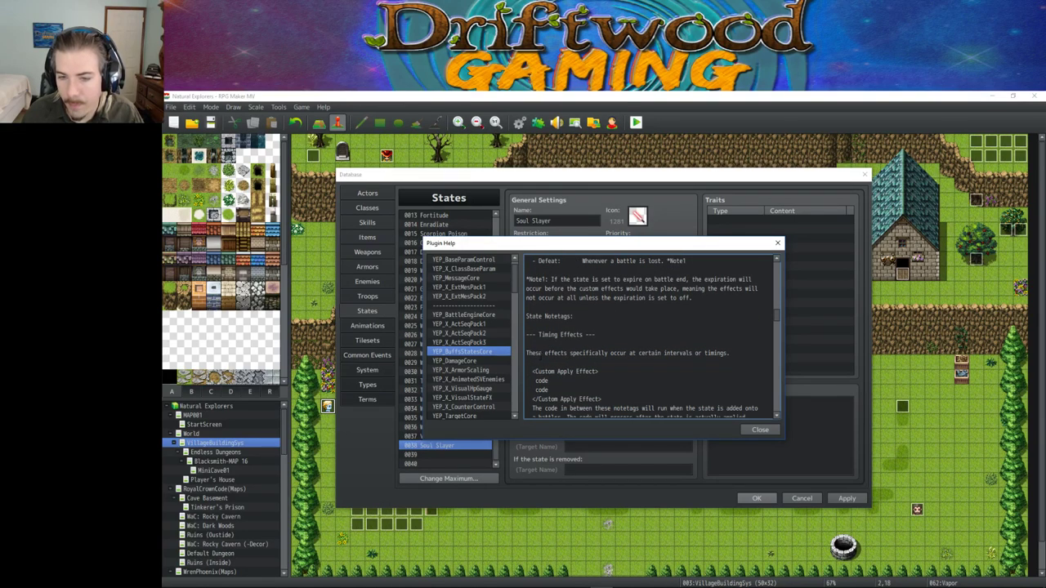
{"action": "scroll", "coordinate": [642, 339], "scroll_direction": "down", "scroll_amount": 2}
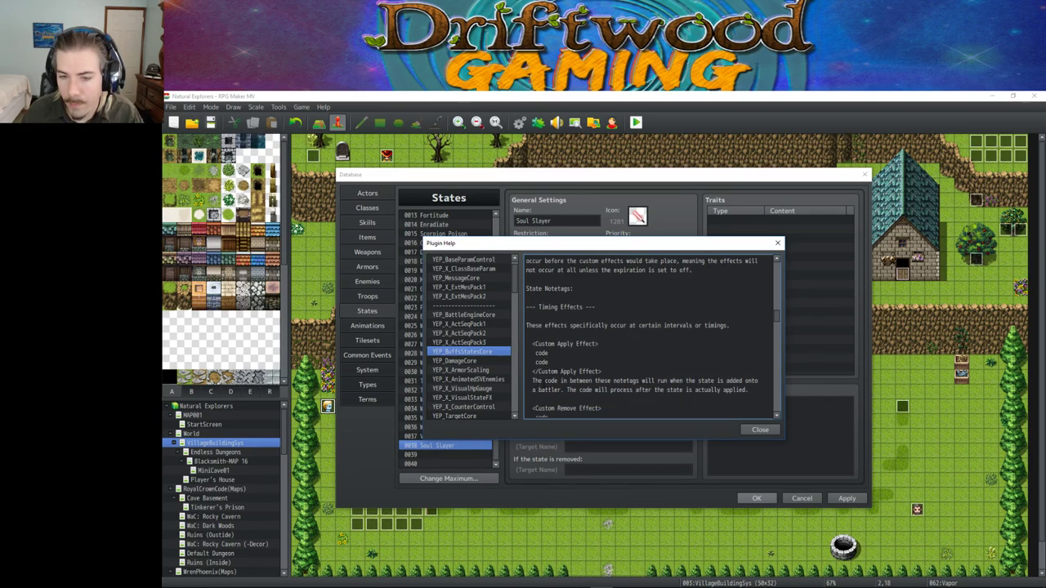
{"action": "scroll", "coordinate": [642, 335], "scroll_direction": "down", "scroll_amount": 1}
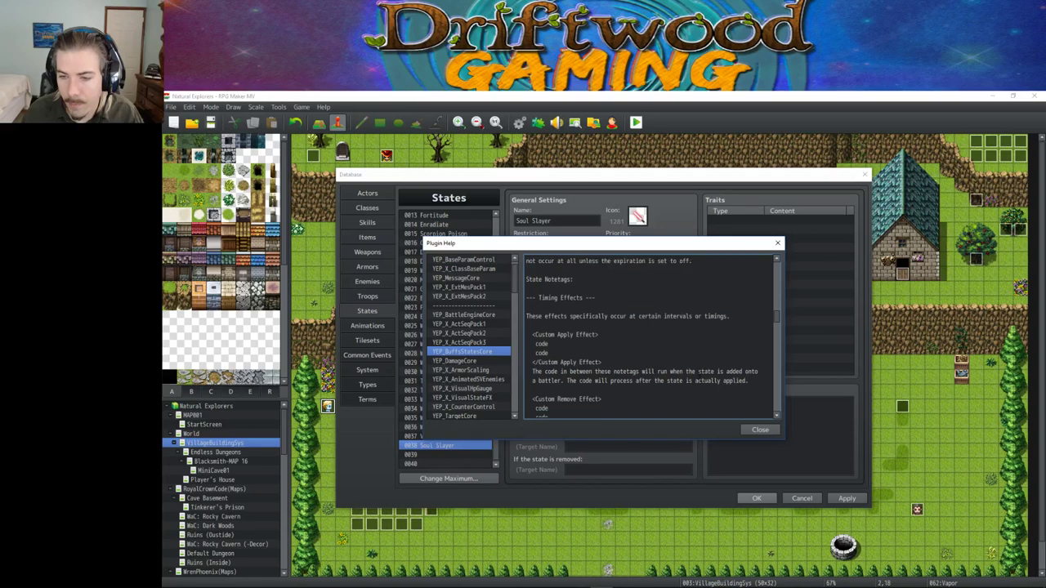
{"action": "scroll", "coordinate": [645, 339], "scroll_direction": "down", "scroll_amount": 6}
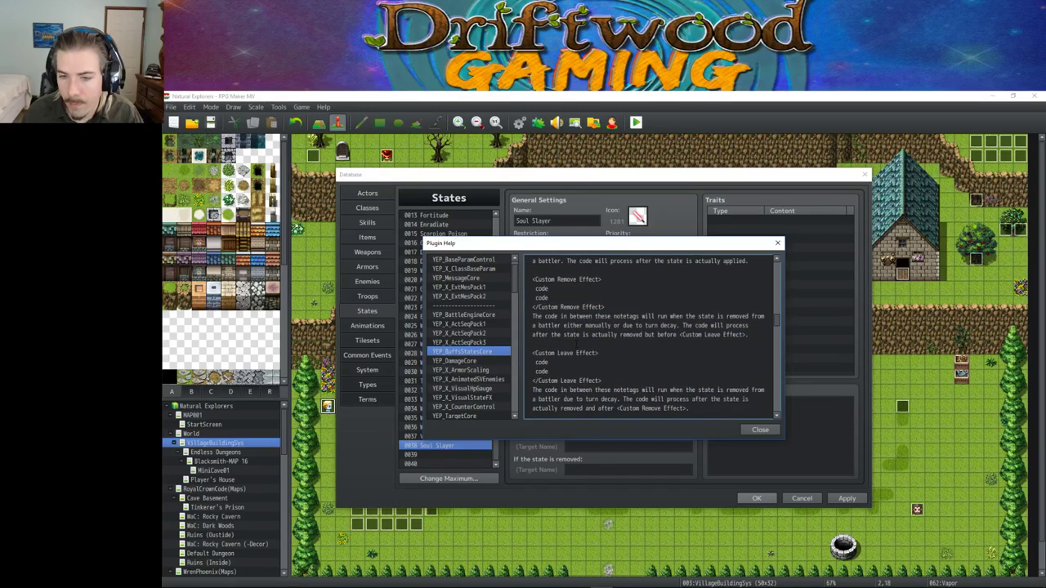
{"action": "scroll", "coordinate": [635, 344], "scroll_direction": "down", "scroll_amount": 9}
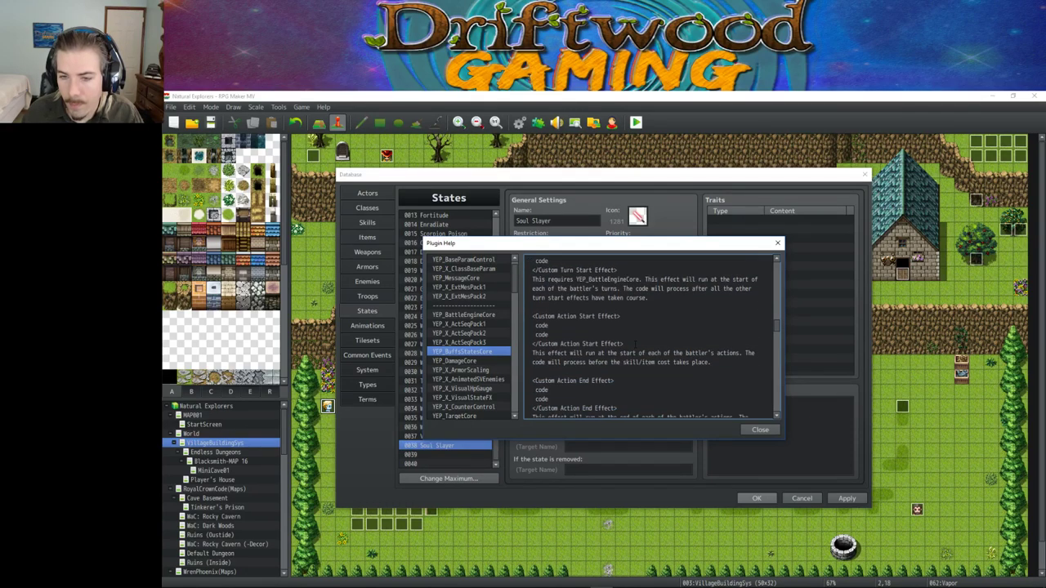
{"action": "scroll", "coordinate": [635, 344], "scroll_direction": "down", "scroll_amount": 2}
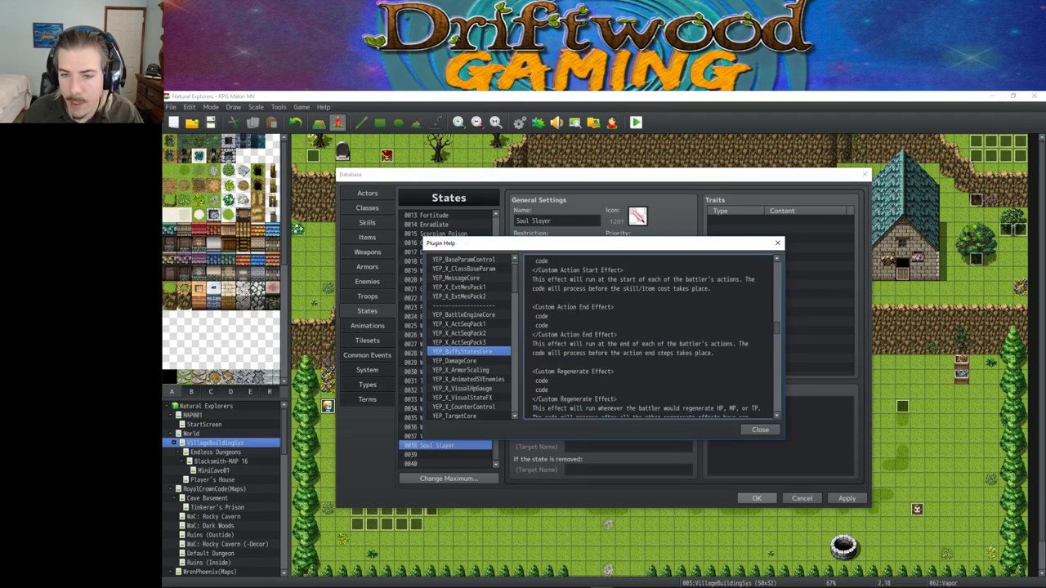
Step: Copy the Custom Action End Effect notetag block from the help into the Soul Slayer state's note and trim the closing tag's indentation
{"action": "left_click_drag", "start_coordinate": [532, 306], "coordinate": [617, 335]}
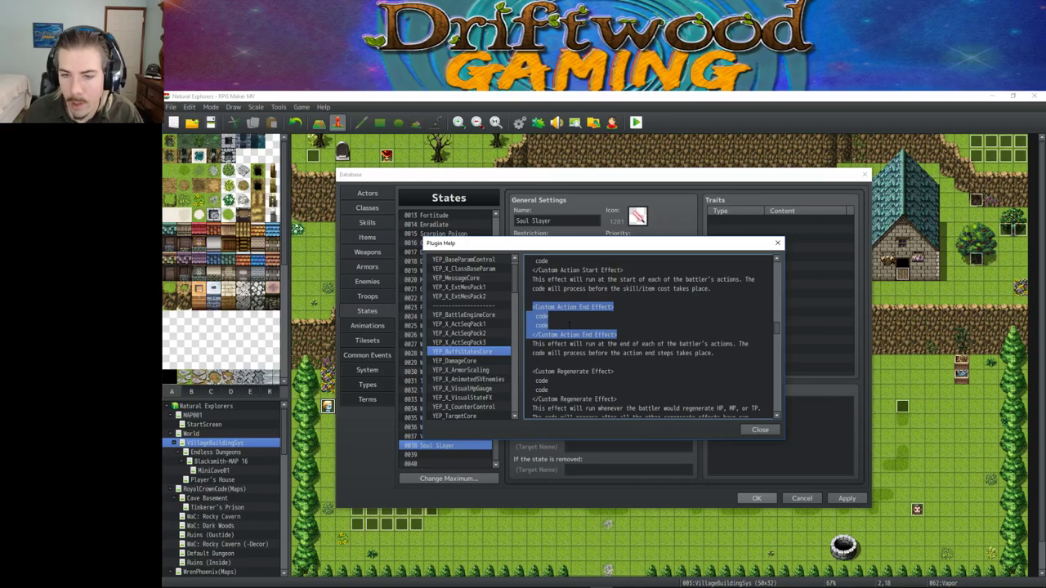
{"action": "right_click", "coordinate": [536, 315]}
{"action": "left_click", "coordinate": [563, 326]}
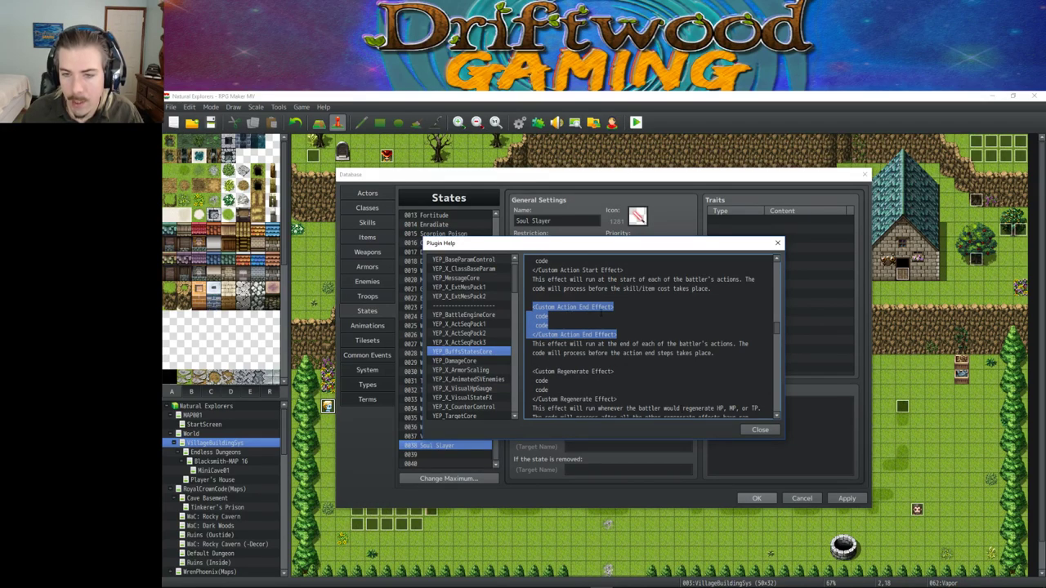
{"action": "left_click", "coordinate": [760, 429]}
{"action": "right_click", "coordinate": [750, 423]}
{"action": "left_click", "coordinate": [769, 450]}
{"action": "key", "text": "BackSpace"}
{"action": "key", "text": "BackSpace"}
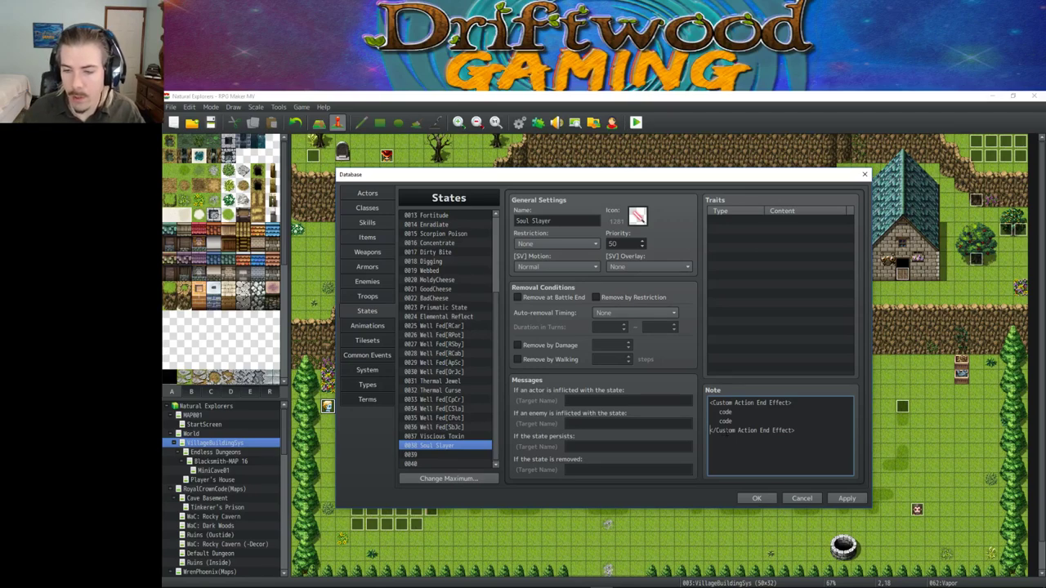
Step: Replace the placeholder code lines in the Soul Slayer note with an empty "if (target.hp <= 0) { }" block
{"action": "left_click_drag", "start_coordinate": [733, 421], "coordinate": [699, 412]}
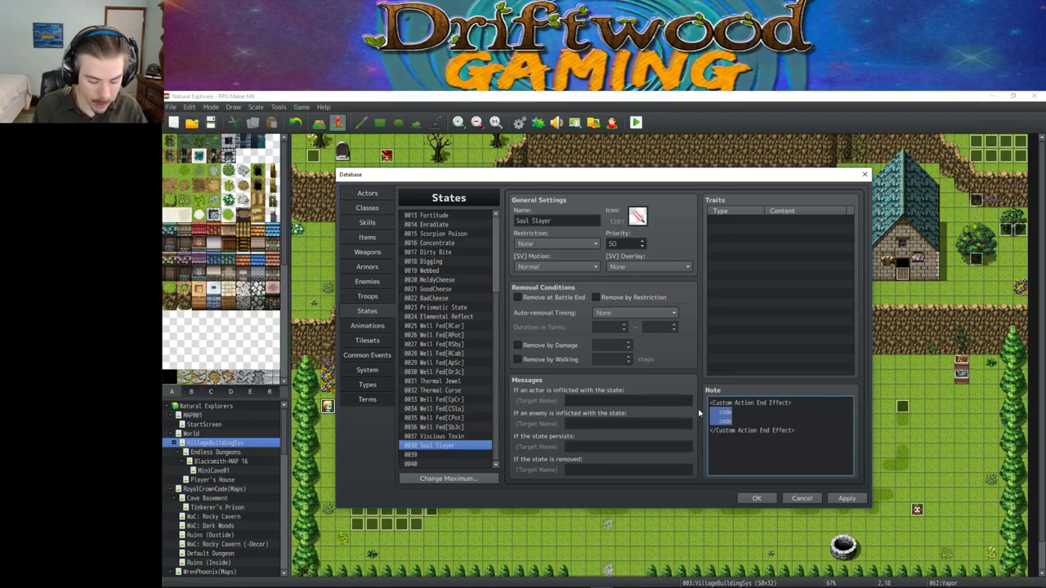
{"action": "type", "text": "if (target."}
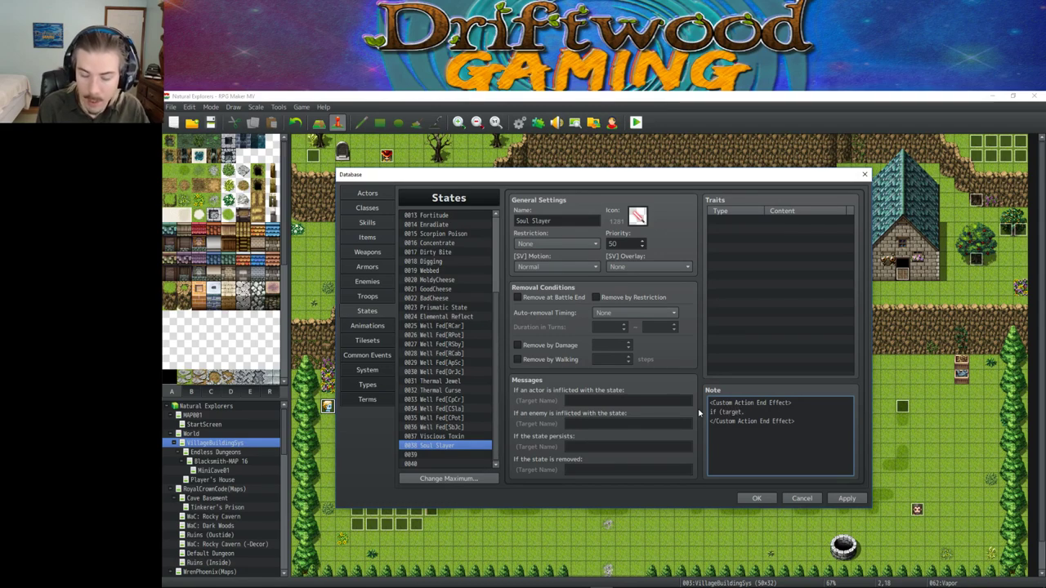
{"action": "type", "text": "hp"}
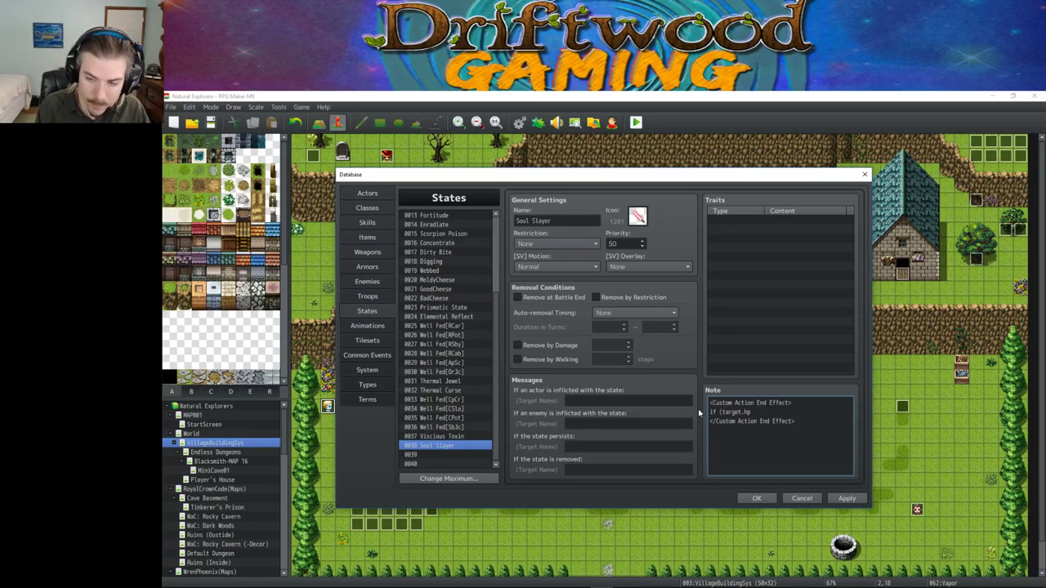
{"action": "type", "text": "<= 0 ) {"}
{"action": "key", "text": "Return"}
{"action": "key", "text": "Return"}
{"action": "type", "text": "}"}
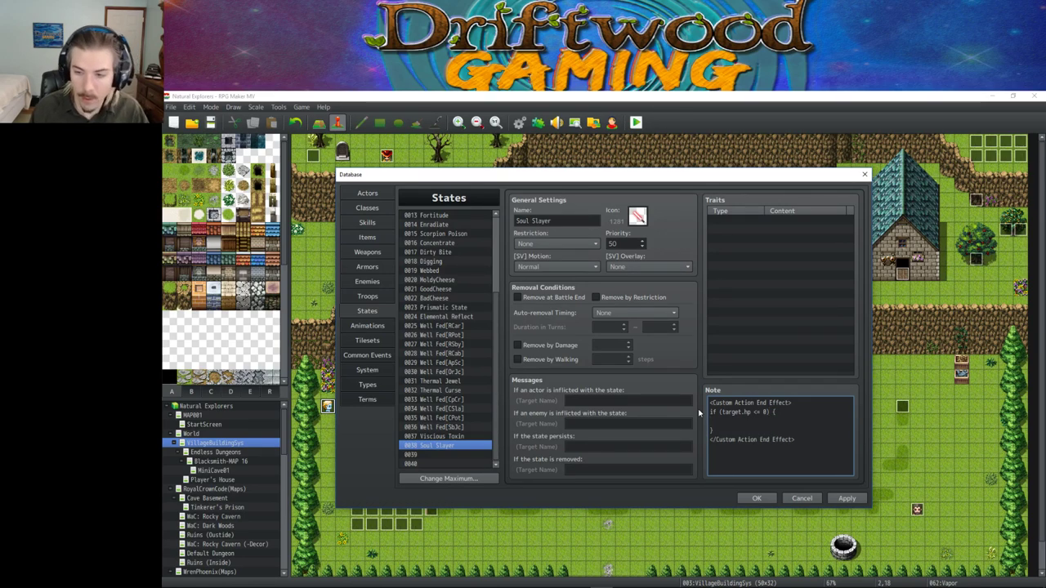
{"action": "left_click", "coordinate": [729, 421]}
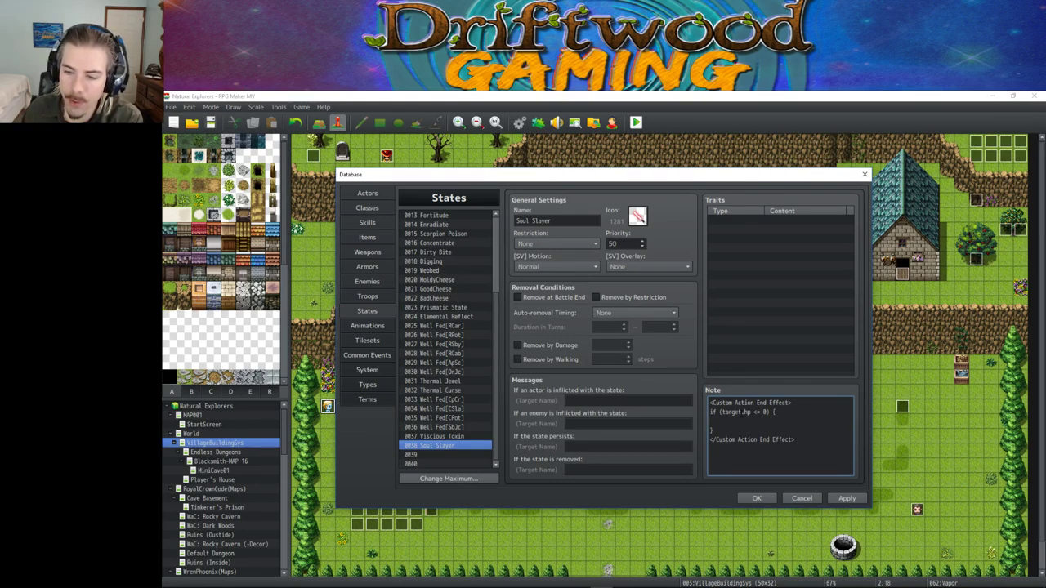
Step: Reopen the YEP_BuffsStatesCore help and read through the custom action effect notetags, from Custom Initiate Effect to Custom Conclude Effect
{"action": "right_click", "coordinate": [745, 419]}
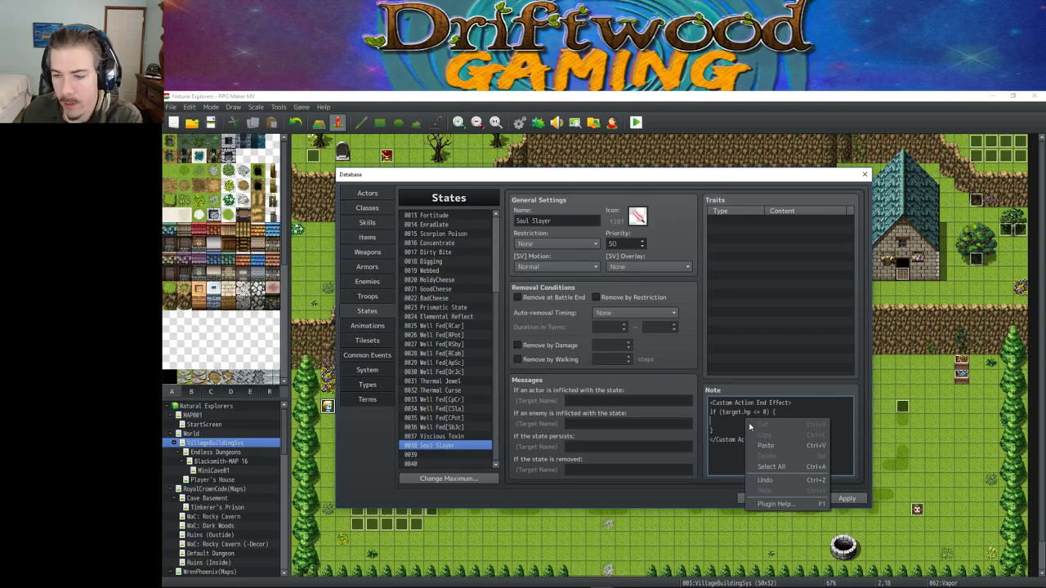
{"action": "left_click", "coordinate": [772, 500]}
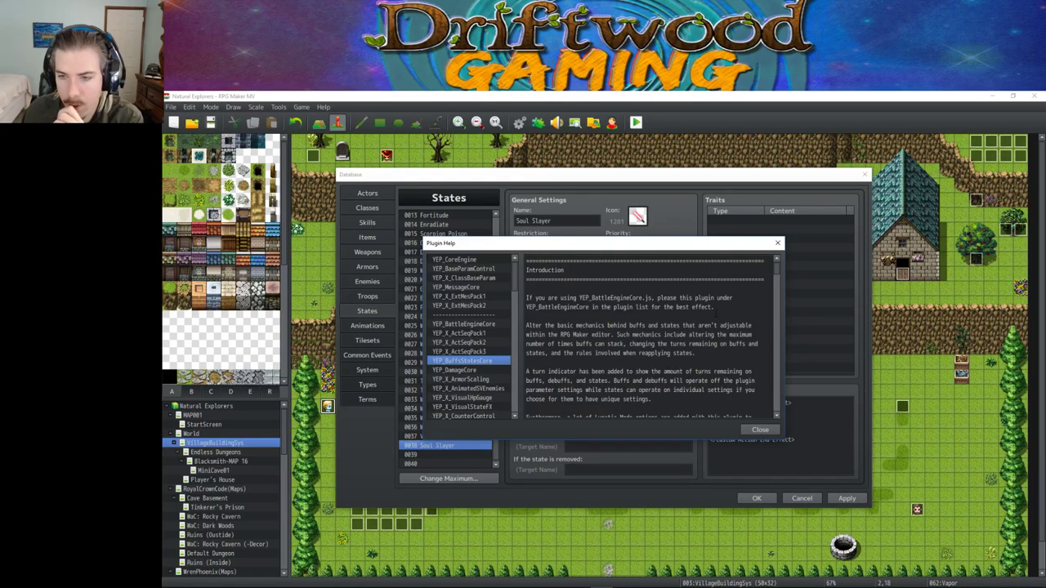
{"action": "left_click_drag", "start_coordinate": [777, 263], "coordinate": [777, 280]}
{"action": "scroll", "coordinate": [715, 314], "scroll_direction": "down", "scroll_amount": 10}
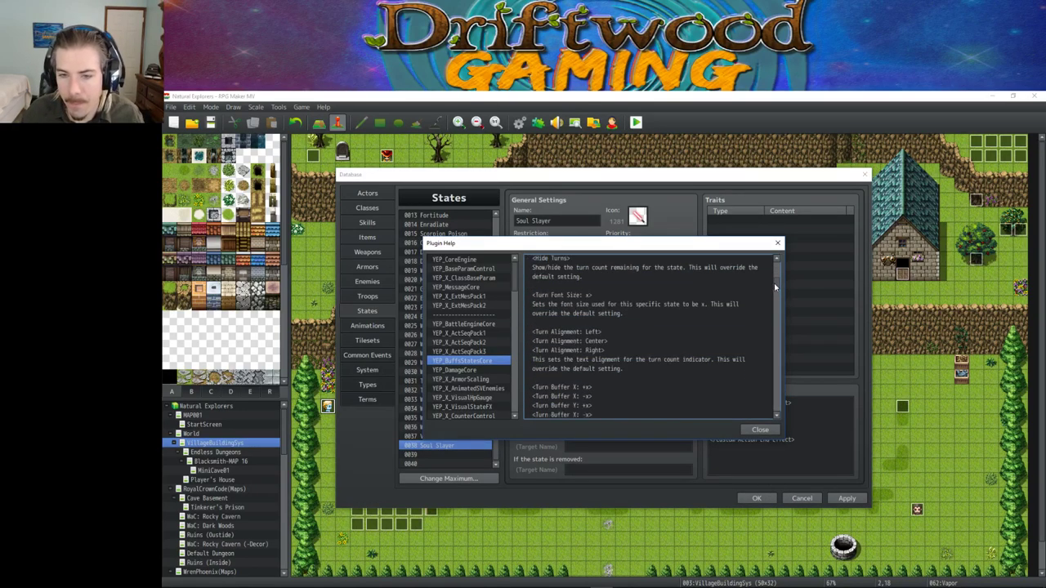
{"action": "scroll", "coordinate": [716, 314], "scroll_direction": "down", "scroll_amount": 10}
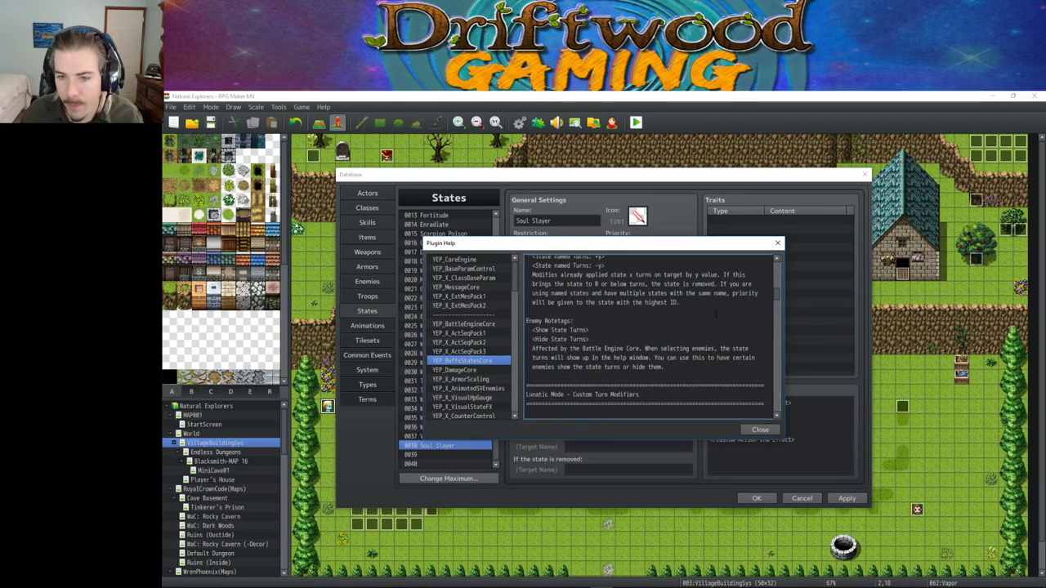
{"action": "scroll", "coordinate": [716, 314], "scroll_direction": "down", "scroll_amount": 6}
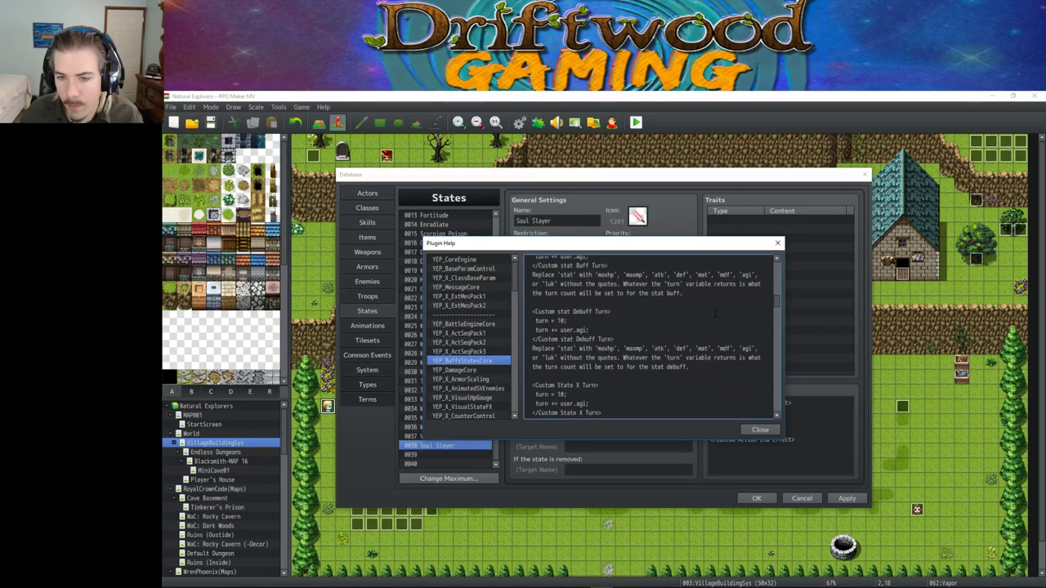
{"action": "scroll", "coordinate": [716, 313], "scroll_direction": "down", "scroll_amount": 8}
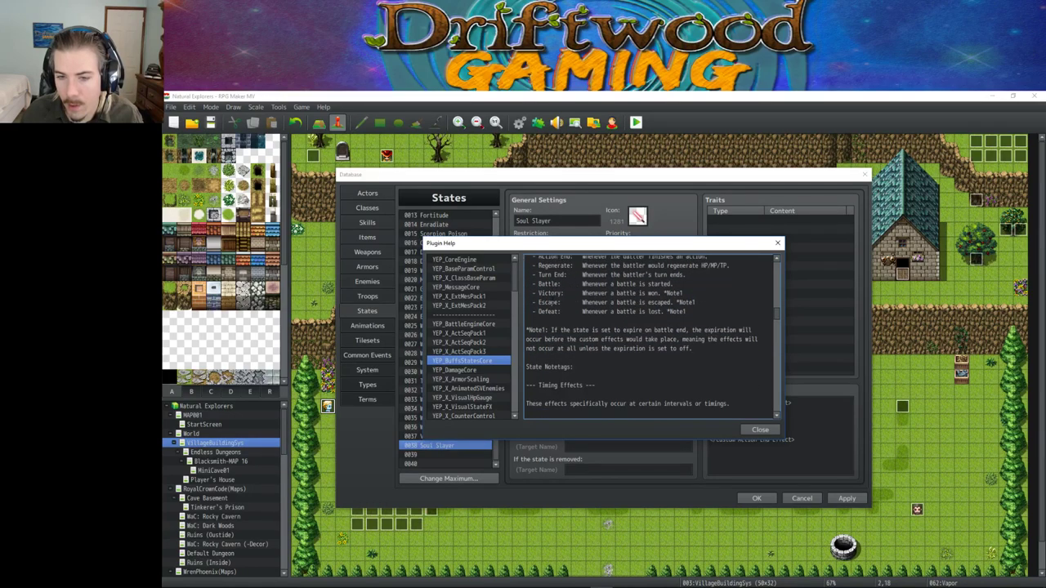
{"action": "scroll", "coordinate": [649, 335], "scroll_direction": "down", "scroll_amount": 5}
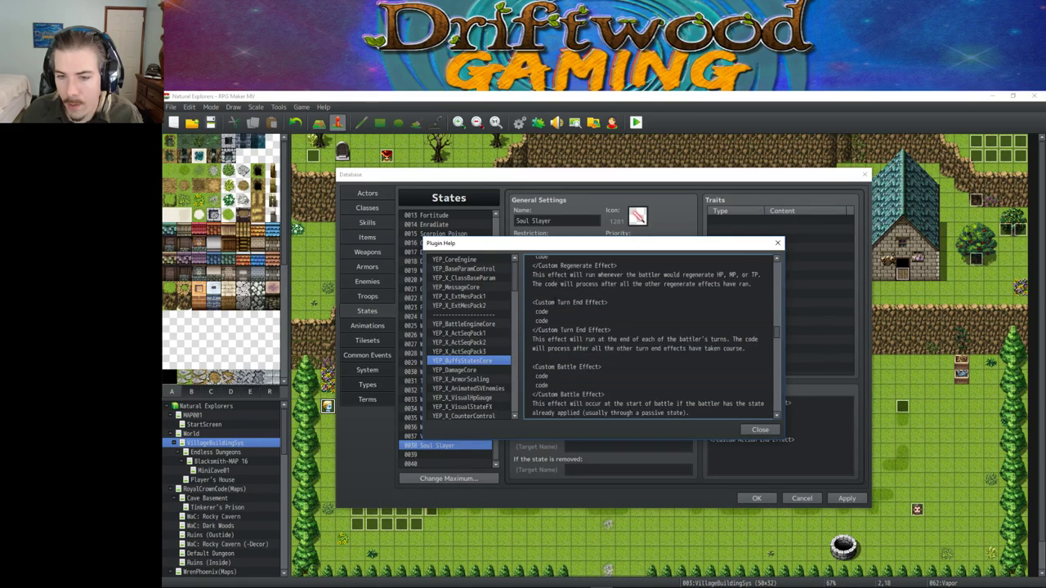
{"action": "scroll", "coordinate": [555, 300], "scroll_direction": "down", "scroll_amount": 5}
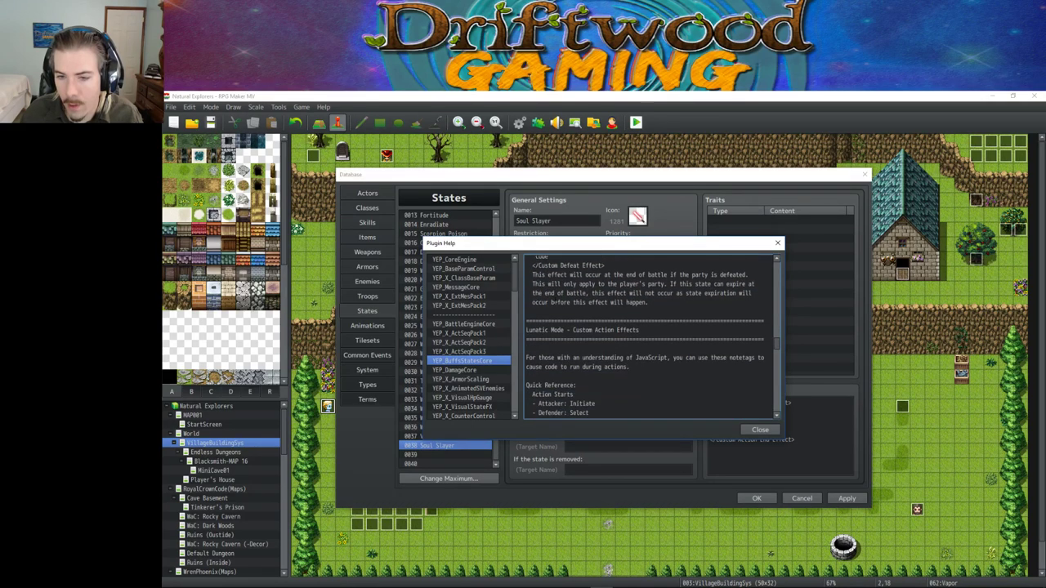
{"action": "scroll", "coordinate": [555, 300], "scroll_direction": "down", "scroll_amount": 6}
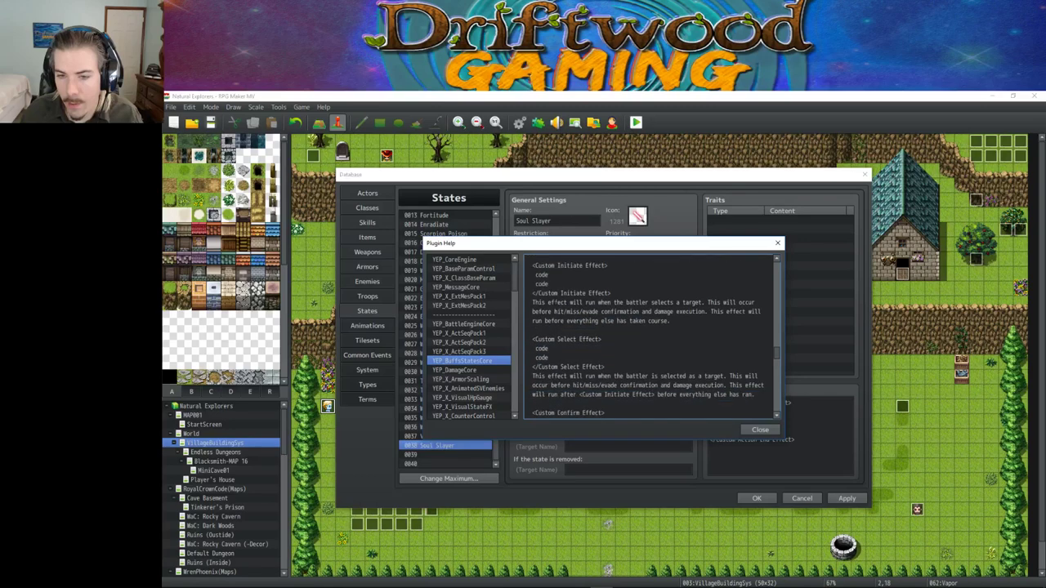
{"action": "scroll", "coordinate": [555, 300], "scroll_direction": "down", "scroll_amount": 5}
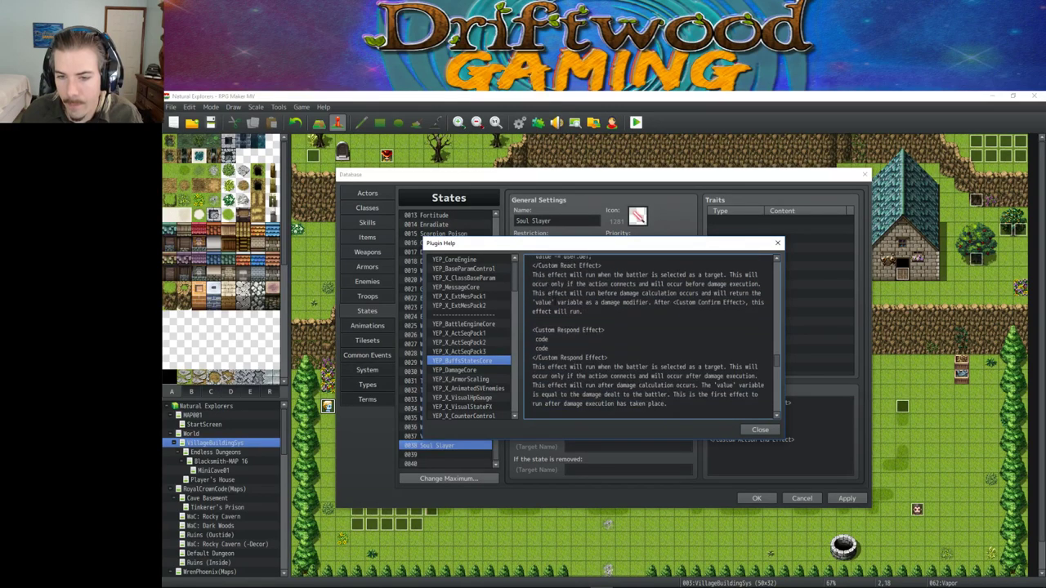
{"action": "scroll", "coordinate": [555, 301], "scroll_direction": "down", "scroll_amount": 4}
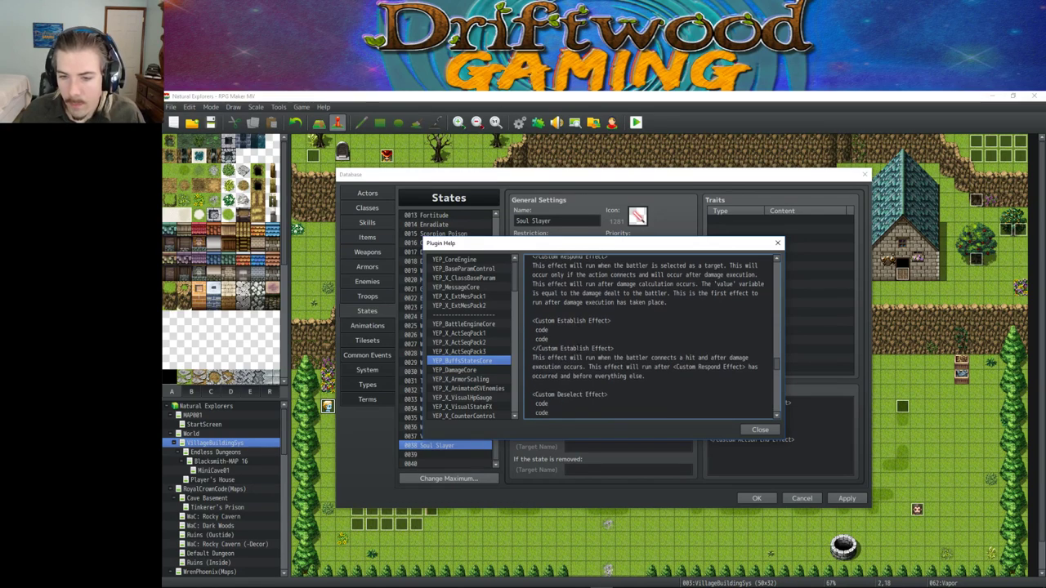
{"action": "scroll", "coordinate": [652, 357], "scroll_direction": "down", "scroll_amount": 4}
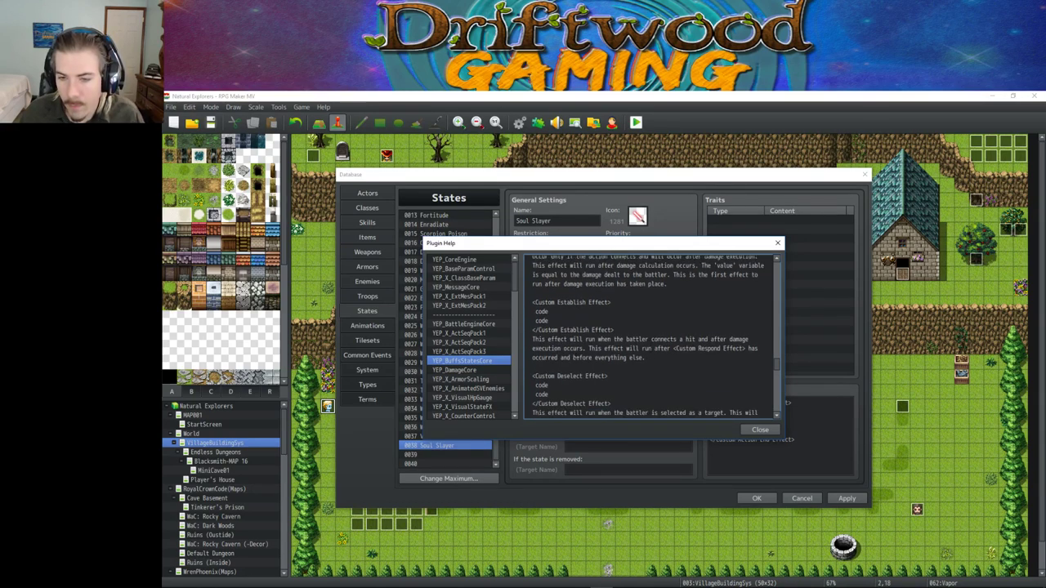
{"action": "scroll", "coordinate": [575, 356], "scroll_direction": "down", "scroll_amount": 1}
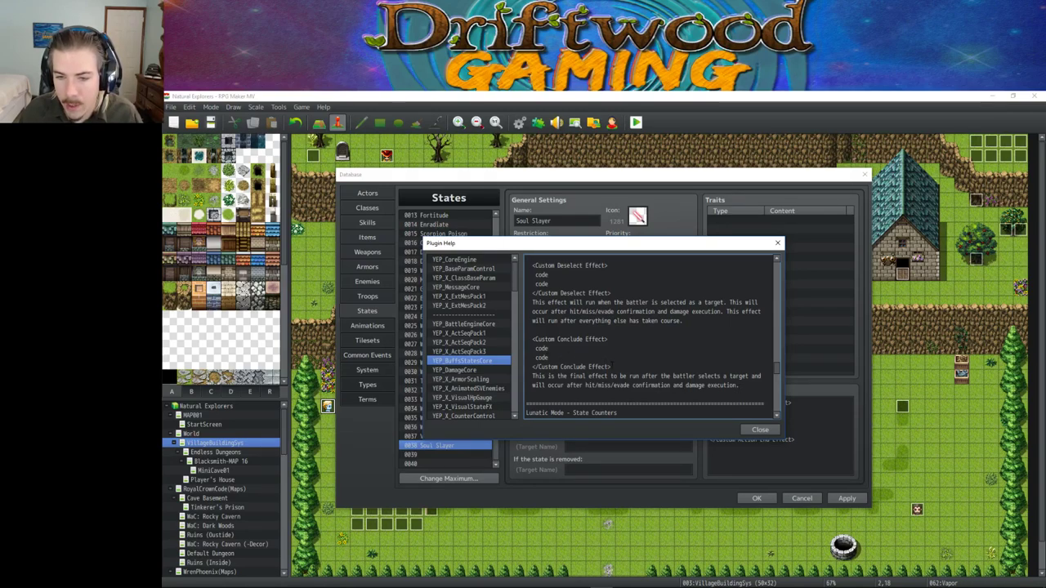
Step: Copy the Custom Conclude Effect notetag block from the help over the closing Custom Action End Effect tag in the Soul Slayer note
{"action": "left_click_drag", "start_coordinate": [612, 366], "coordinate": [527, 337]}
{"action": "right_click", "coordinate": [540, 346]}
{"action": "left_click", "coordinate": [572, 364]}
{"action": "scroll", "coordinate": [641, 354], "scroll_direction": "down", "scroll_amount": 3}
{"action": "scroll", "coordinate": [641, 353], "scroll_direction": "down", "scroll_amount": 3}
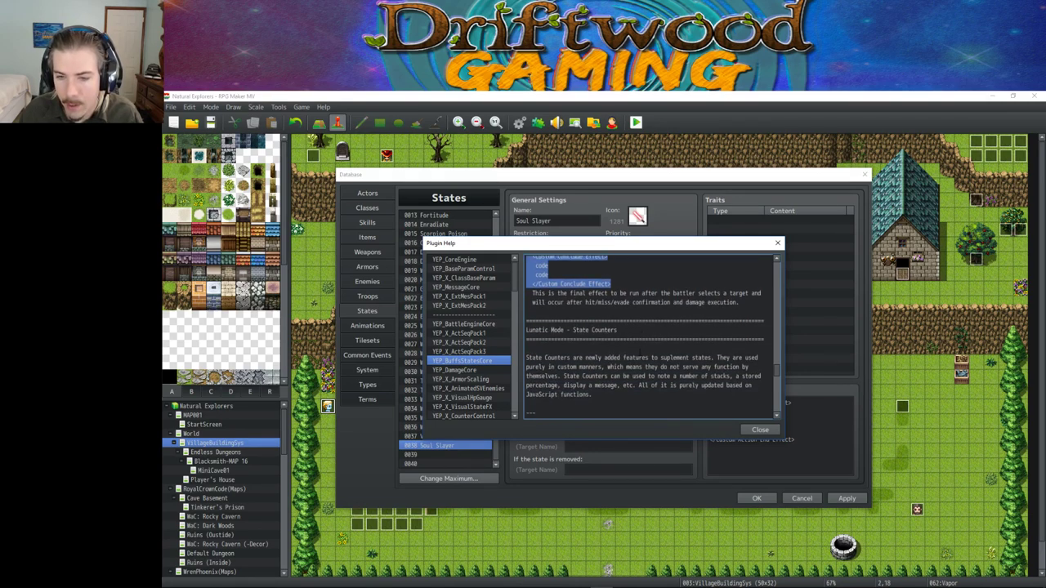
{"action": "left_click", "coordinate": [759, 429]}
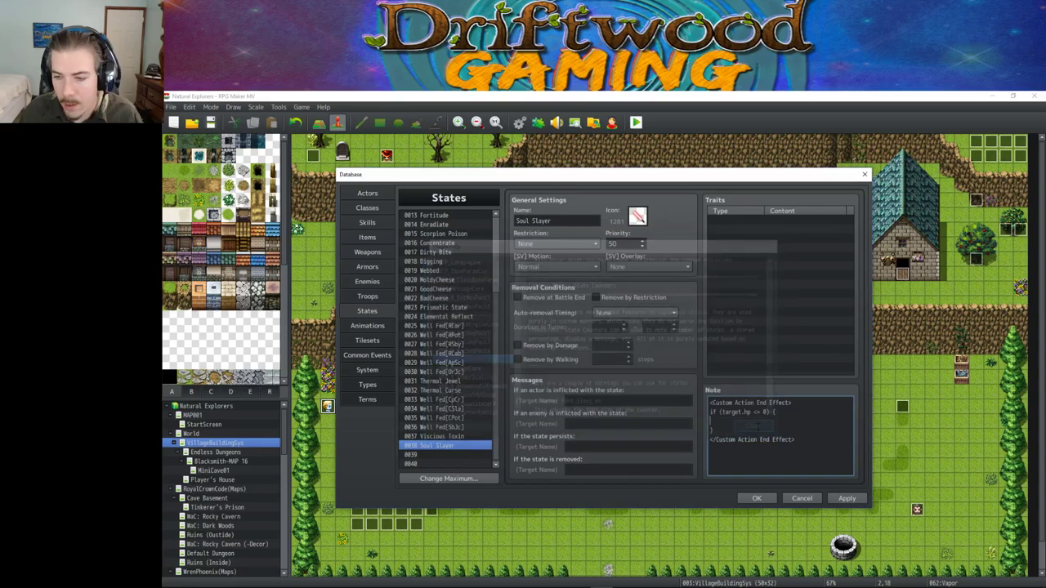
{"action": "left_click_drag", "start_coordinate": [794, 439], "coordinate": [709, 440]}
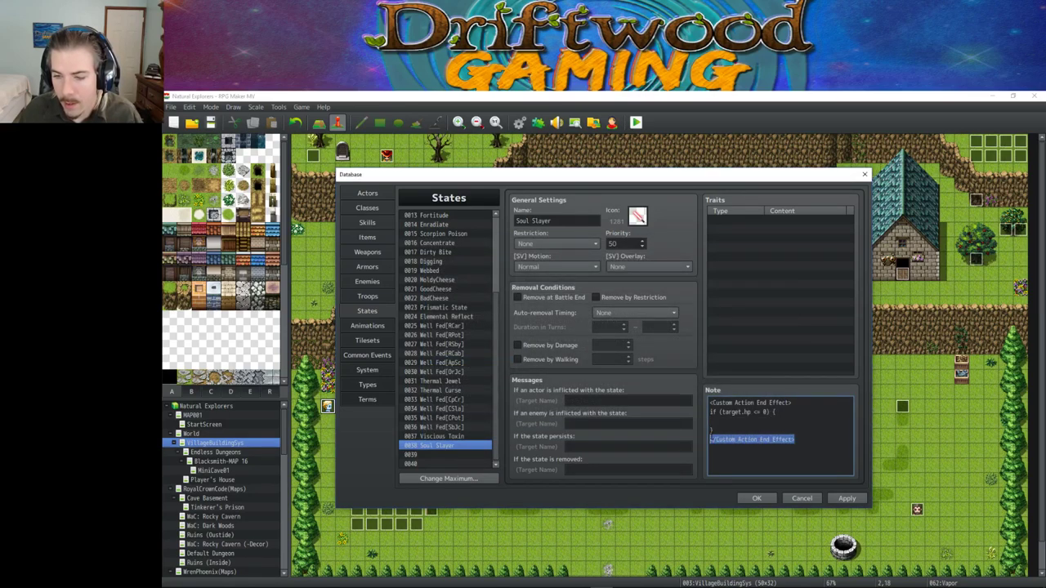
{"action": "key", "text": "ctrl+v"}
Step: Move the opening Custom Conclude Effect tag over the Custom Action End Effect tag atop the Soul Slayer note and trim its indentation
{"action": "left_click_drag", "start_coordinate": [796, 442], "coordinate": [708, 441]}
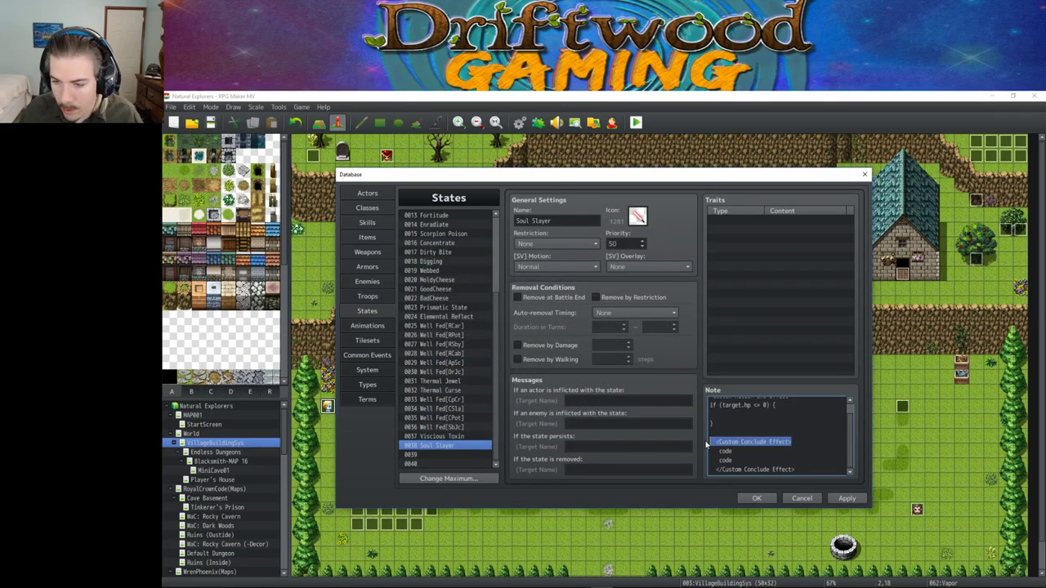
{"action": "key", "text": "BackSpace"}
{"action": "scroll", "coordinate": [748, 415], "scroll_direction": "up", "scroll_amount": 1}
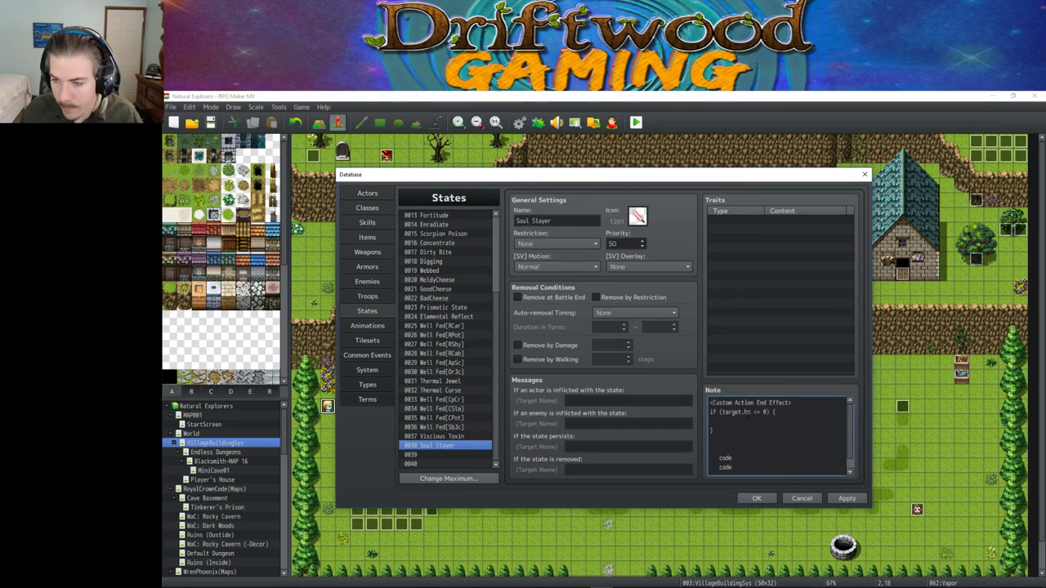
{"action": "left_click_drag", "start_coordinate": [793, 402], "coordinate": [709, 401]}
{"action": "key", "text": "ctrl+v"}
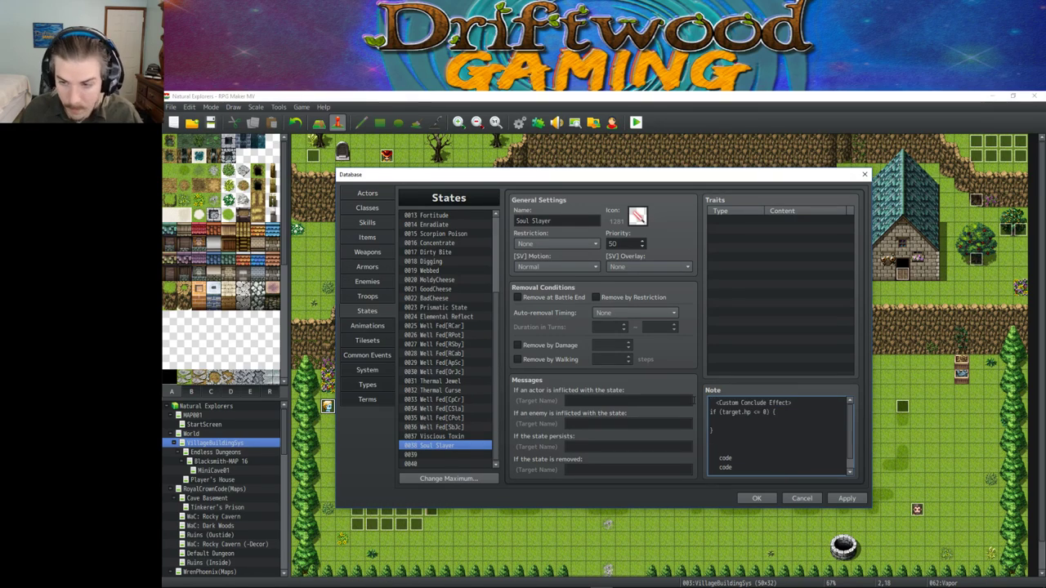
{"action": "key", "text": "Delete"}
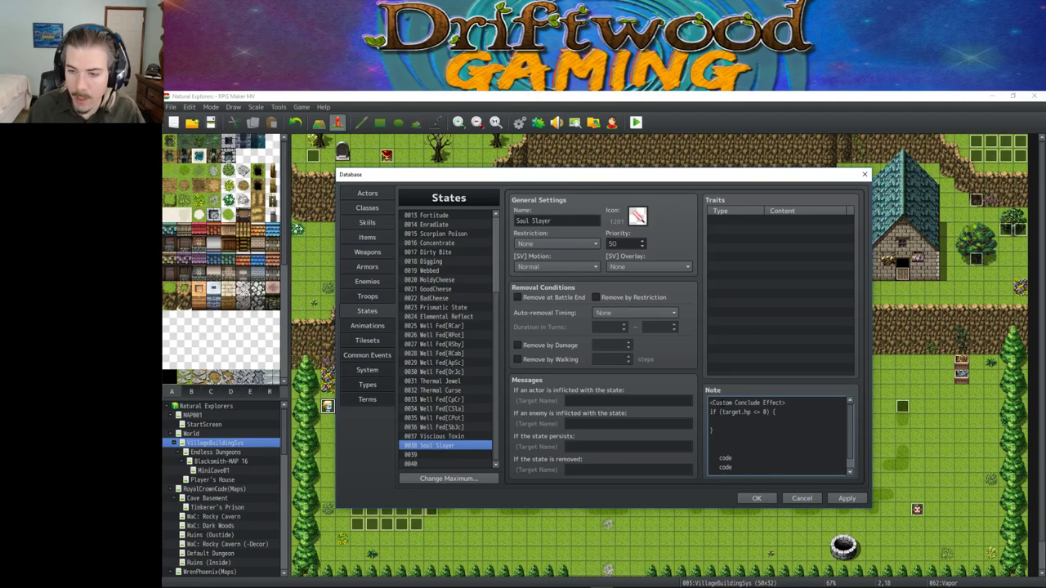
Step: Trim the indentation before the closing Custom Conclude Effect tag in the Soul Slayer note
{"action": "left_click_drag", "start_coordinate": [776, 411], "coordinate": [724, 412]}
{"action": "left_click", "coordinate": [726, 412]}
{"action": "double_click", "coordinate": [732, 412]}
{"action": "left_click", "coordinate": [734, 413]}
{"action": "left_click", "coordinate": [715, 474]}
{"action": "key", "text": "ctrl+v"}
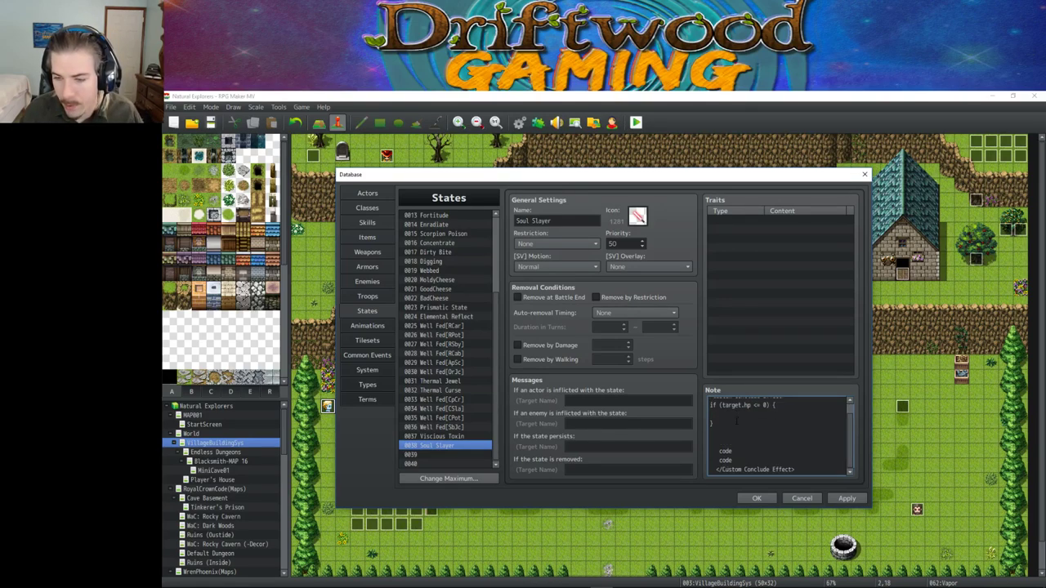
{"action": "key", "text": "Delete"}
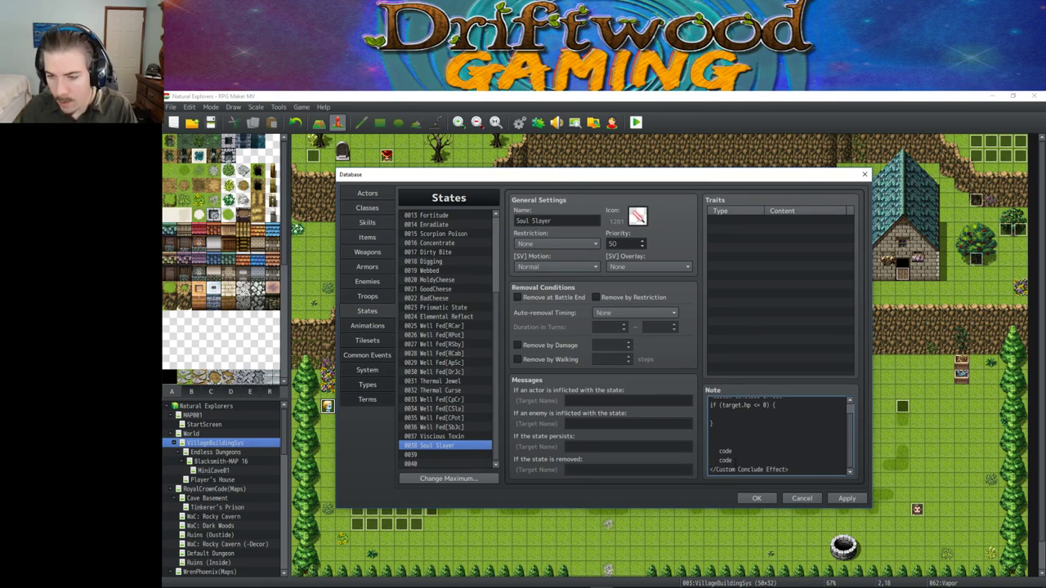
Step: Delete the blank lines and the two placeholder code lines between the if block and the closing Custom Conclude Effect tag
{"action": "key", "text": "BackSpace"}
{"action": "key", "text": "Delete"}
{"action": "key", "text": "Delete"}
{"action": "key", "text": "Delete"}
{"action": "key", "text": "Delete"}
{"action": "key", "text": "Delete"}
{"action": "key", "text": "Delete"}
{"action": "key", "text": "Delete"}
{"action": "key", "text": "Delete"}
{"action": "key", "text": "Delete"}
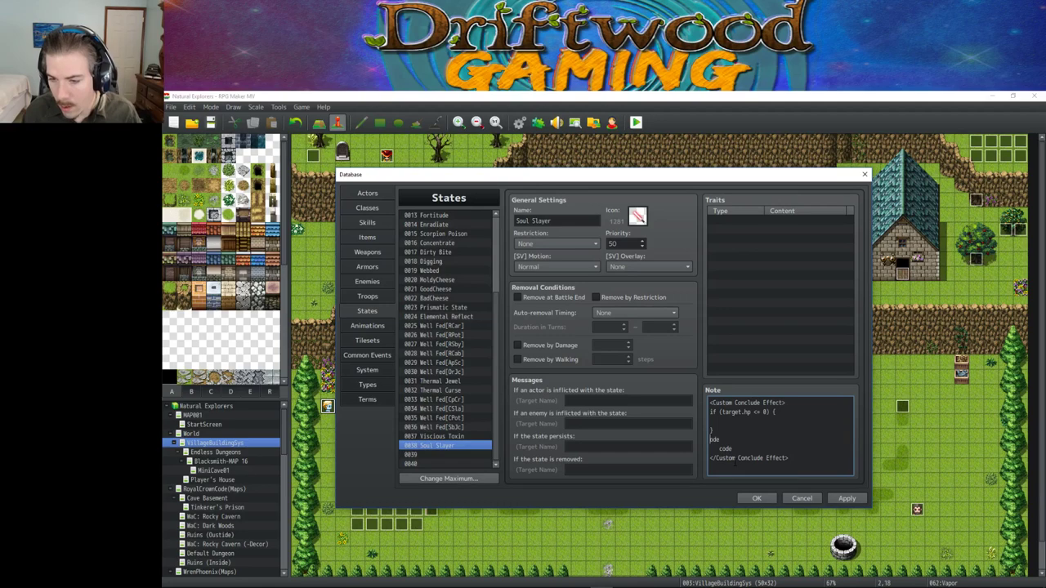
{"action": "key", "text": "Delete"}
{"action": "key", "text": "Delete"}
{"action": "key", "text": "Delete"}
{"action": "key", "text": "Delete"}
{"action": "key", "text": "Delete"}
{"action": "key", "text": "Delete"}
{"action": "key", "text": "Delete"}
{"action": "key", "text": "Delete"}
{"action": "key", "text": "Delete"}
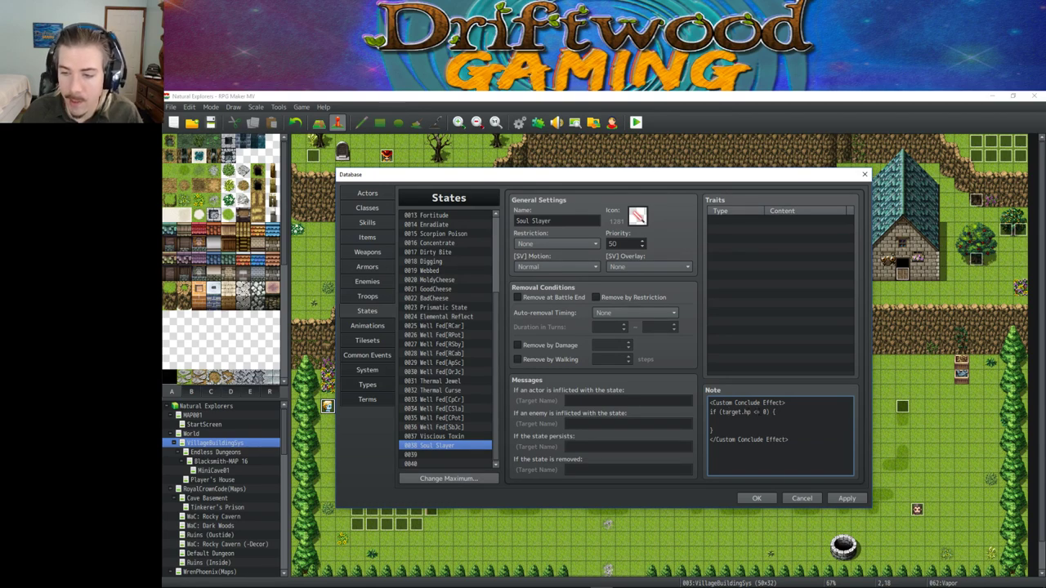
Step: Write "$gameVariables.setValue(86, x);" inside the if block of the Soul Slayer note
{"action": "double_click", "coordinate": [766, 412]}
{"action": "left_click", "coordinate": [784, 422]}
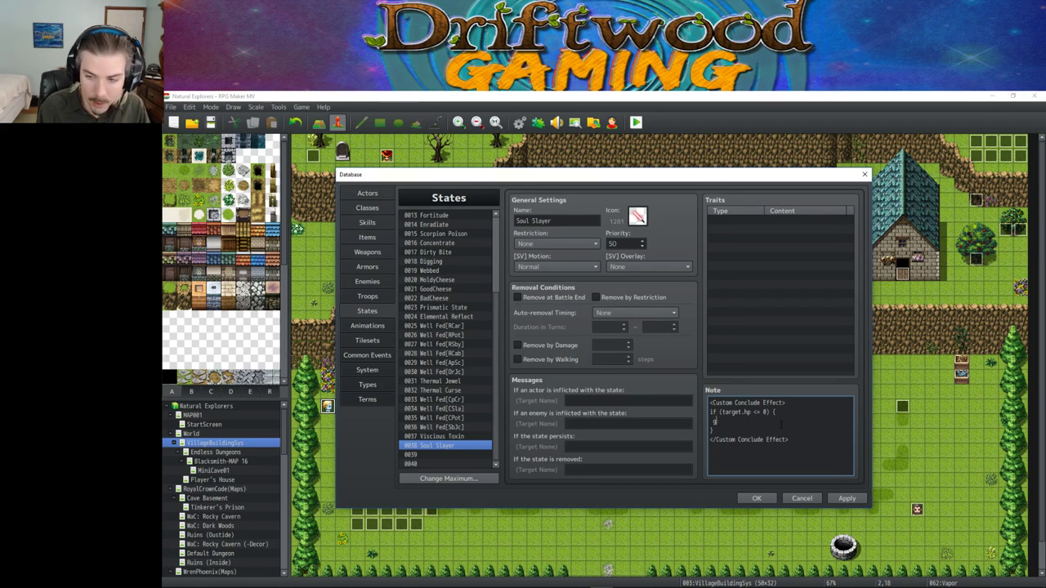
{"action": "type", "text": "$gameV"}
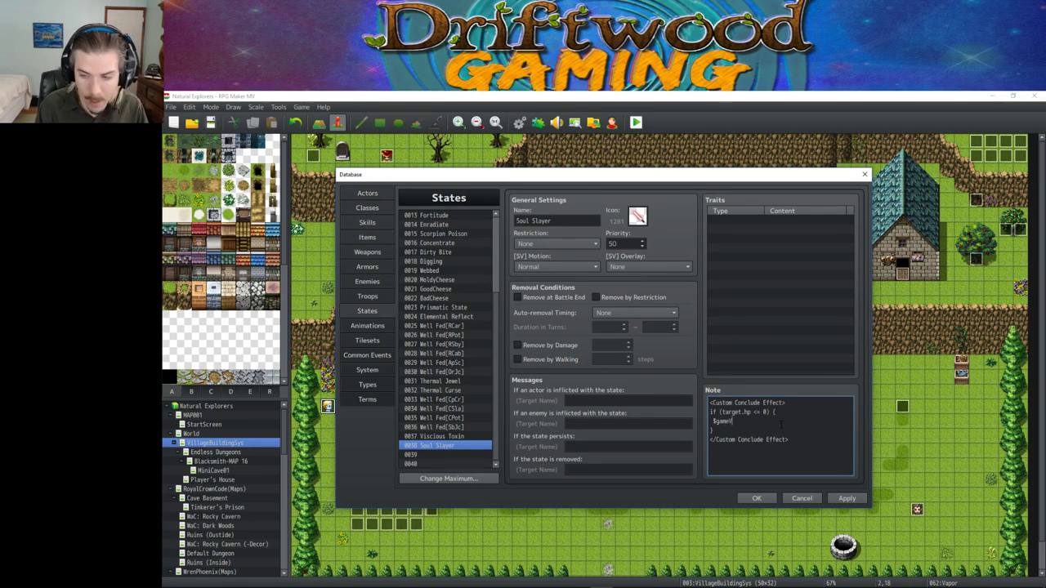
{"action": "type", "text": "ariables."}
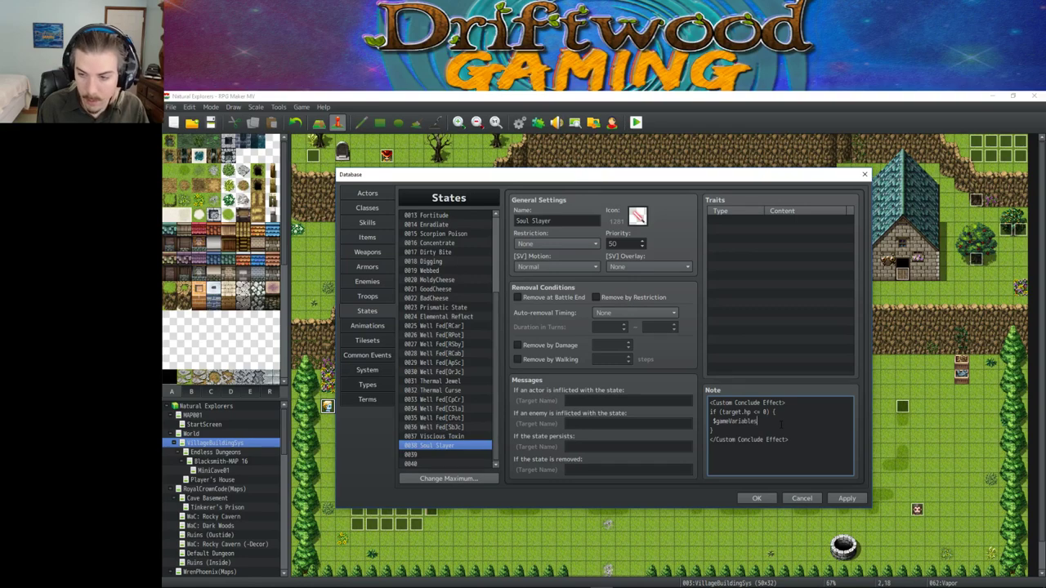
{"action": "type", "text": "value"}
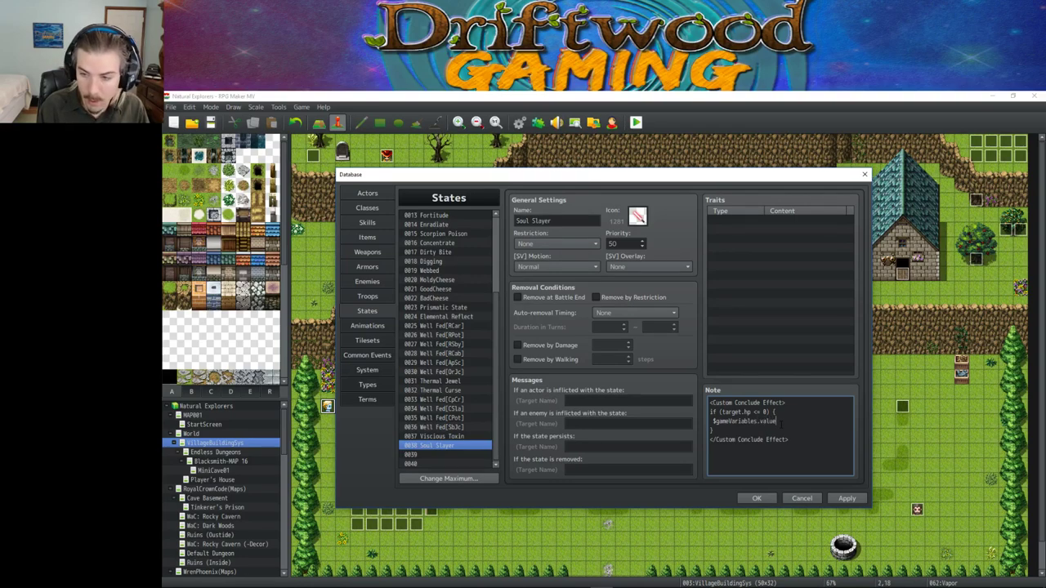
{"action": "key", "text": "BackSpace"}
{"action": "key", "text": "BackSpace"}
{"action": "key", "text": "BackSpace"}
{"action": "key", "text": "BackSpace"}
{"action": "key", "text": "BackSpace"}
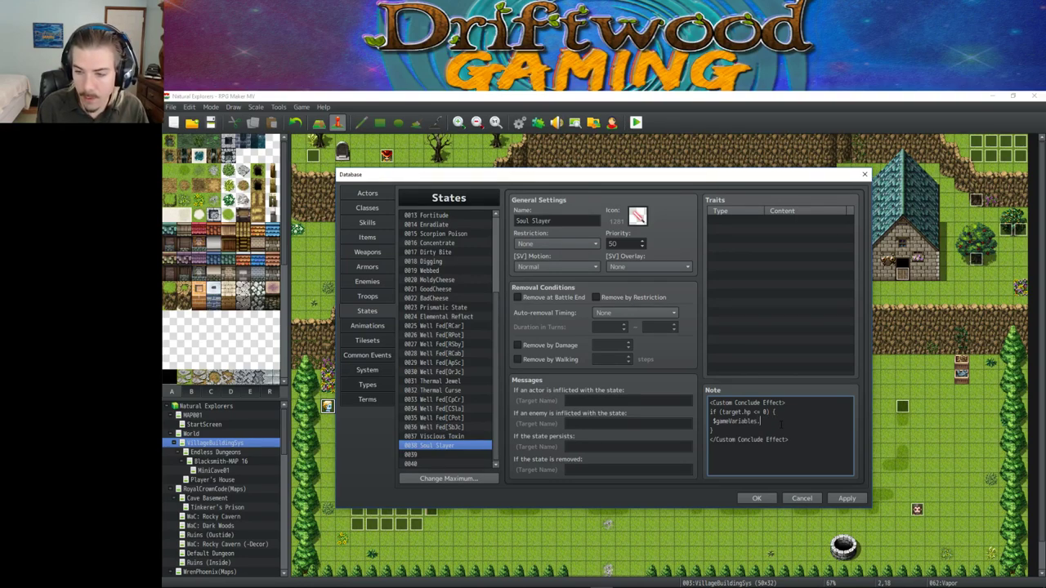
{"action": "type", "text": "setValue"}
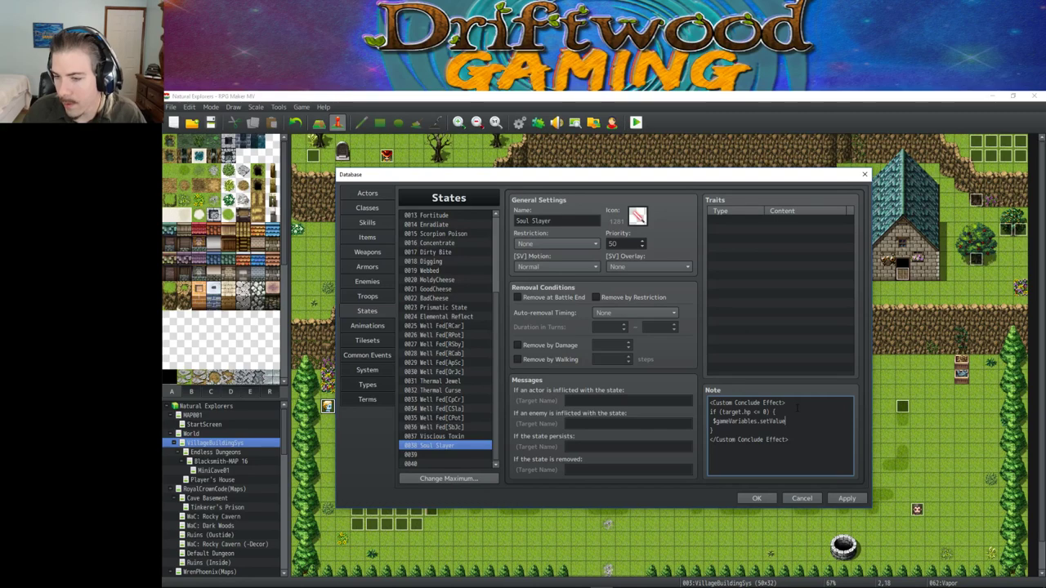
{"action": "type", "text": "("}
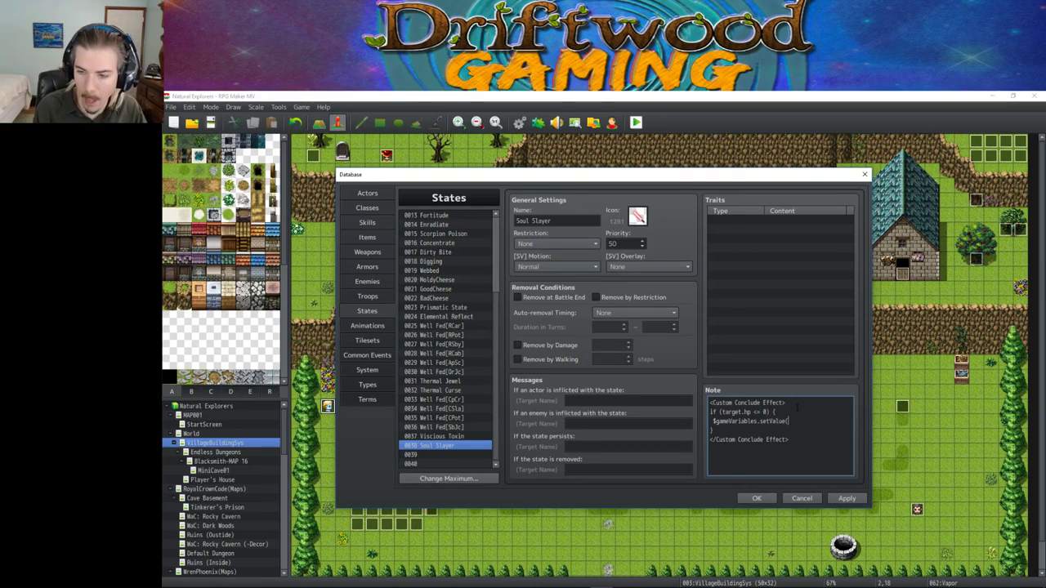
{"action": "type", "text": "80"}
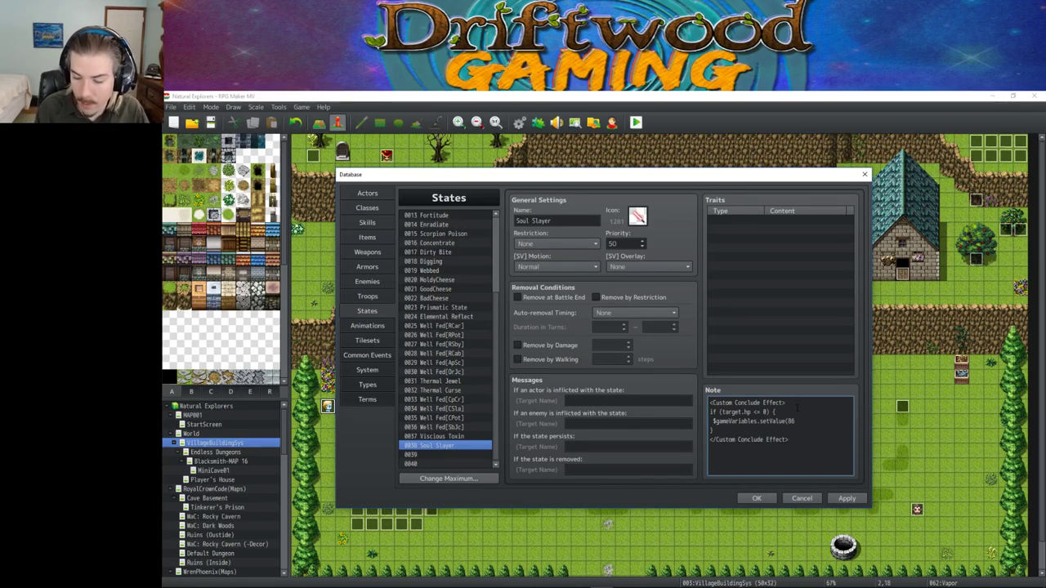
{"action": "type", "text": ", x"}
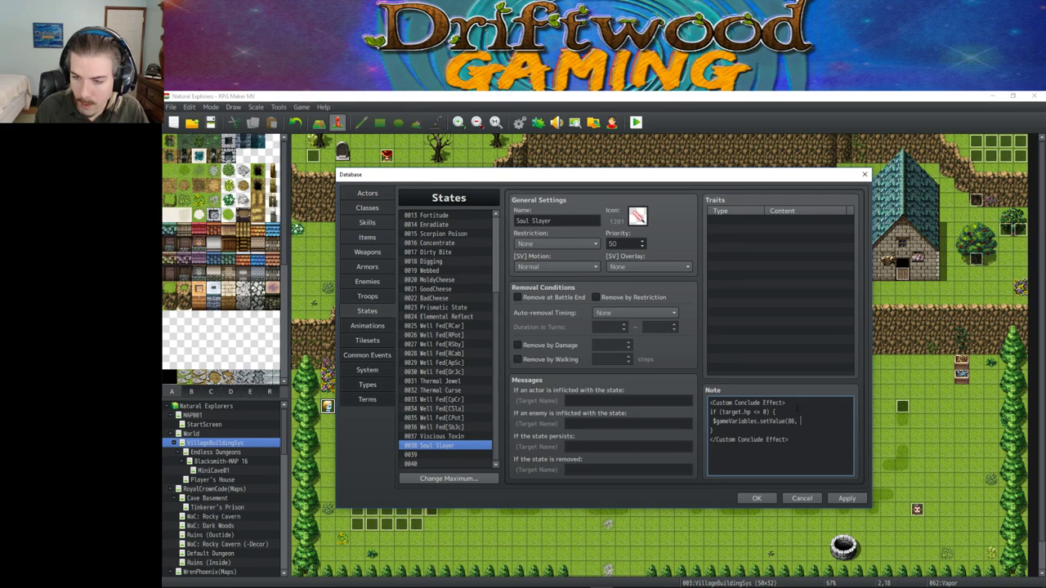
{"action": "type", "text": ");"}
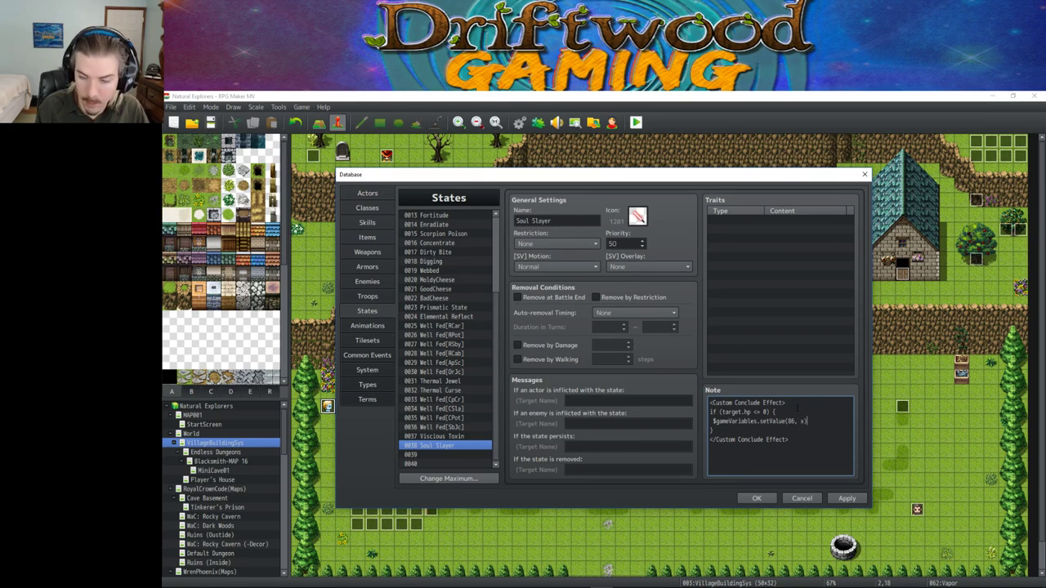
Step: Insert the line "var x = $gameVariables.value(86) + 1;" above the setValue line in the if block
{"action": "key", "text": "Up"}
{"action": "key", "text": "End"}
{"action": "key", "text": "Return"}
{"action": "type", "text": "var x = $gameVariables.value("}
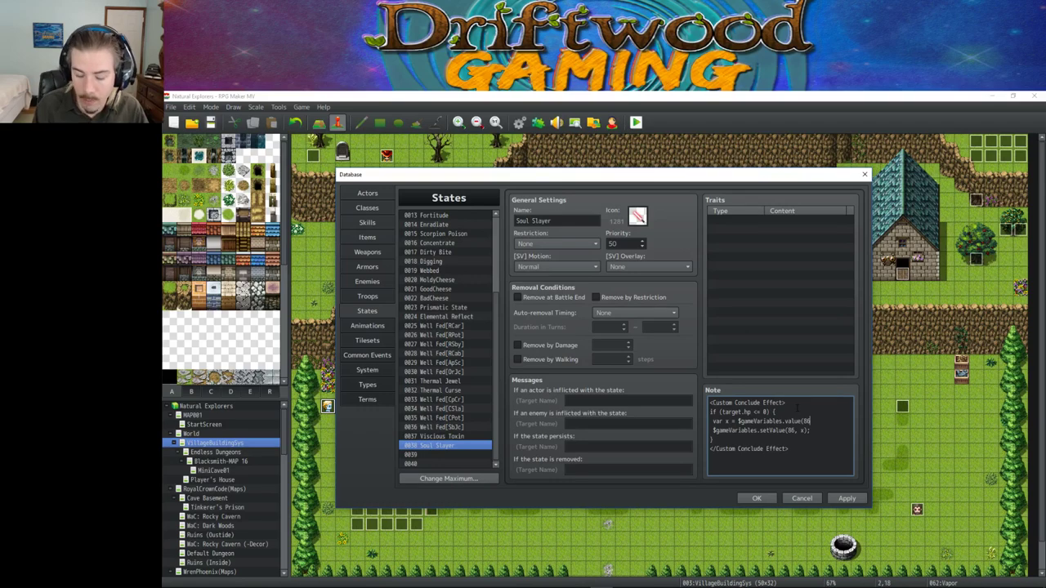
{"action": "type", "text": ") + 1;"}
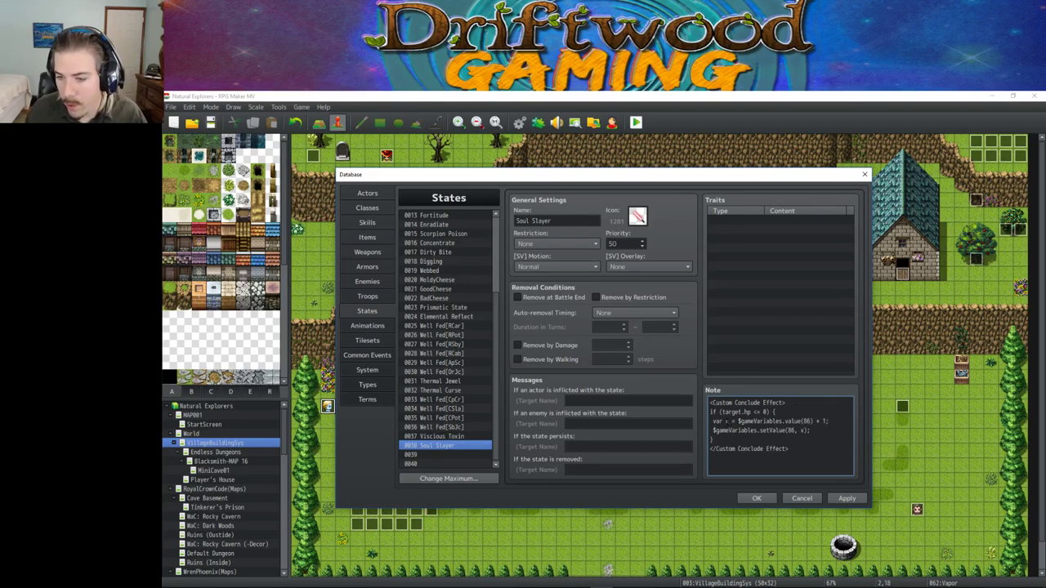
Step: Review the "var x" line with its variable 86 reference in the Soul Slayer note and apply the state's changes
{"action": "key", "text": "shift+Left"}
{"action": "left_click_drag", "start_coordinate": [738, 421], "coordinate": [813, 421]}
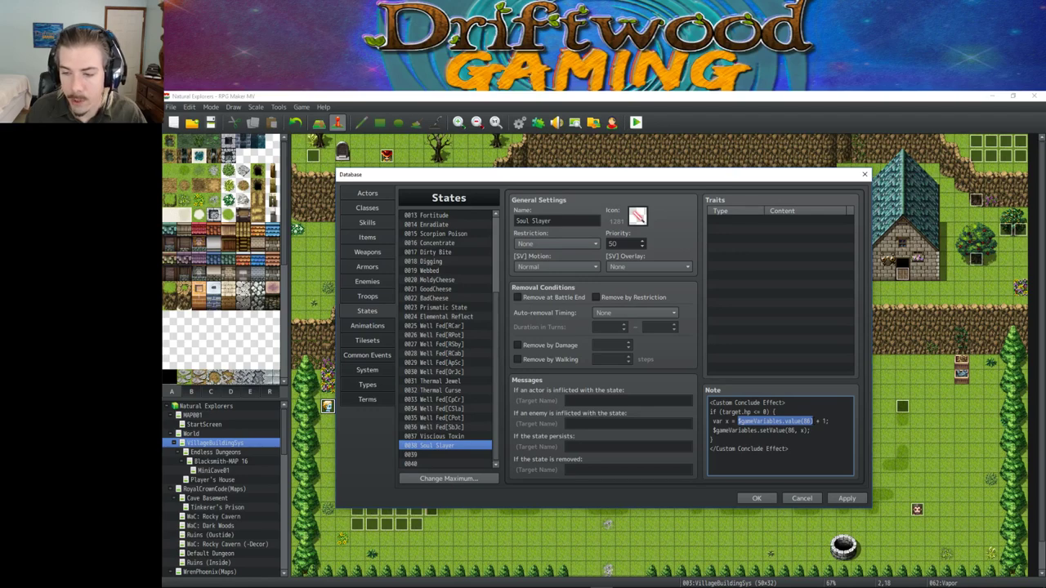
{"action": "double_click", "coordinate": [807, 421]}
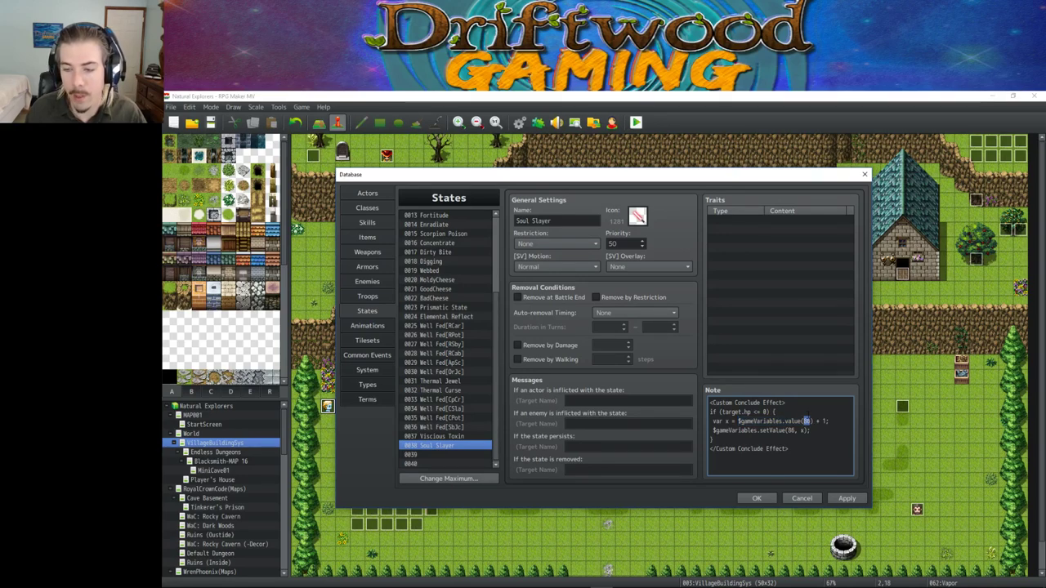
{"action": "left_click_drag", "start_coordinate": [826, 421], "coordinate": [721, 412]}
{"action": "left_click_drag", "start_coordinate": [826, 421], "coordinate": [709, 420]}
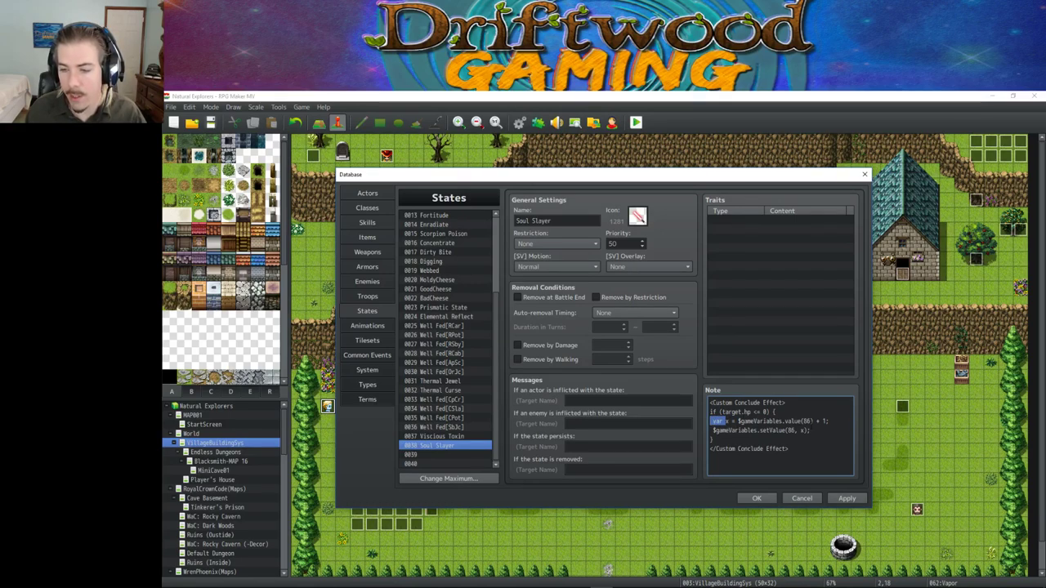
{"action": "left_click", "coordinate": [777, 421]}
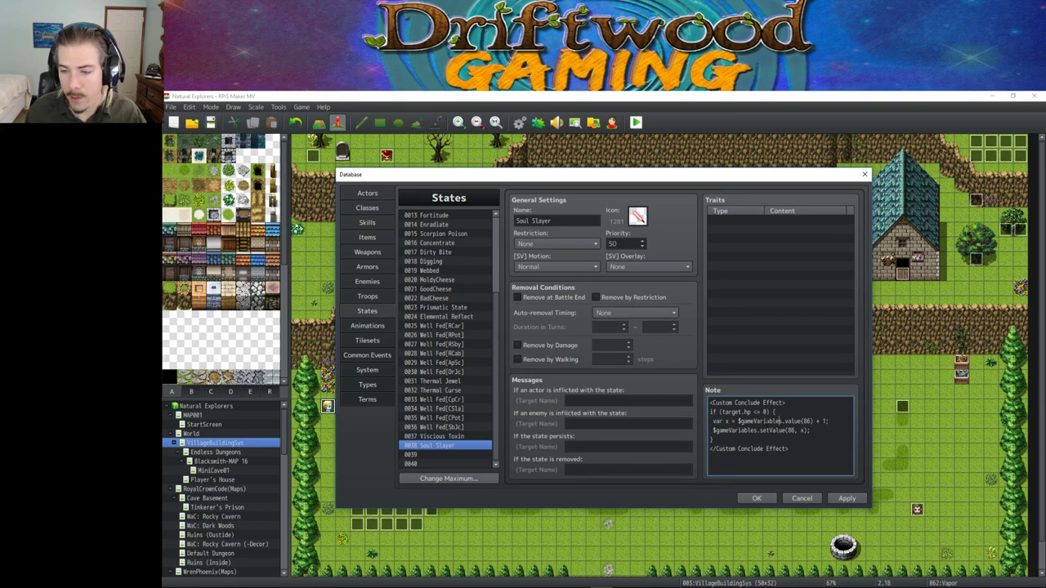
{"action": "left_click_drag", "start_coordinate": [741, 421], "coordinate": [824, 422]}
{"action": "left_click_drag", "start_coordinate": [740, 421], "coordinate": [829, 421]}
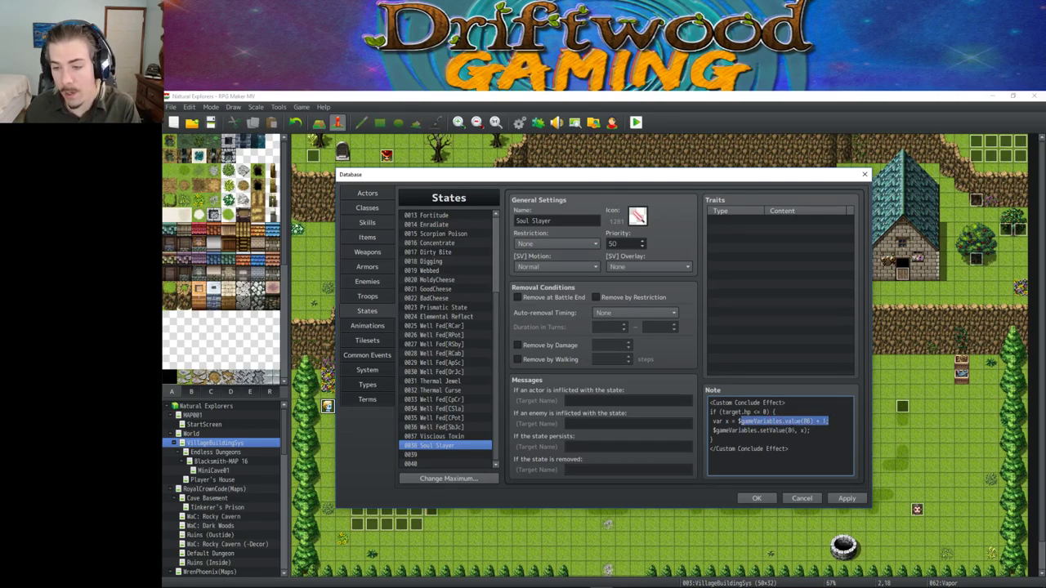
{"action": "left_click", "coordinate": [827, 422]}
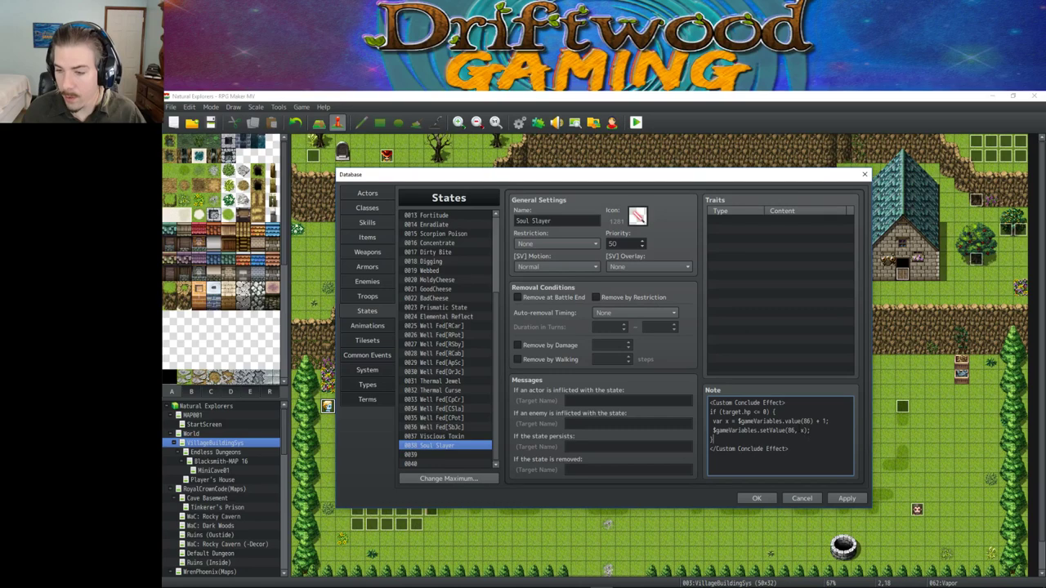
{"action": "left_click", "coordinate": [847, 498]}
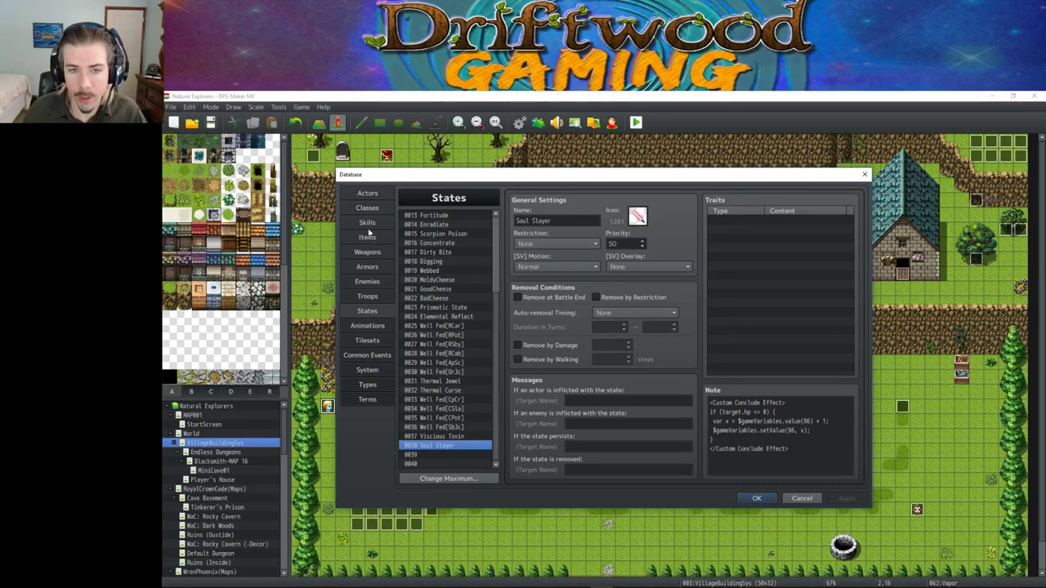
Step: Check which weapons the first actor can have as initial Hands equipment, keeping Light Blade selected
{"action": "left_click", "coordinate": [368, 192]}
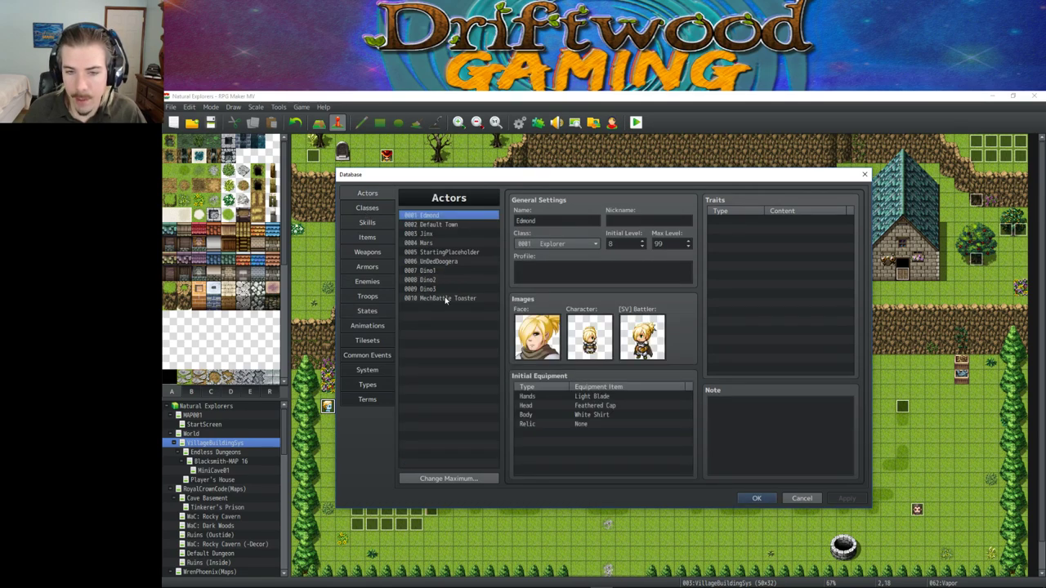
{"action": "double_click", "coordinate": [606, 400]}
{"action": "left_click", "coordinate": [602, 425]}
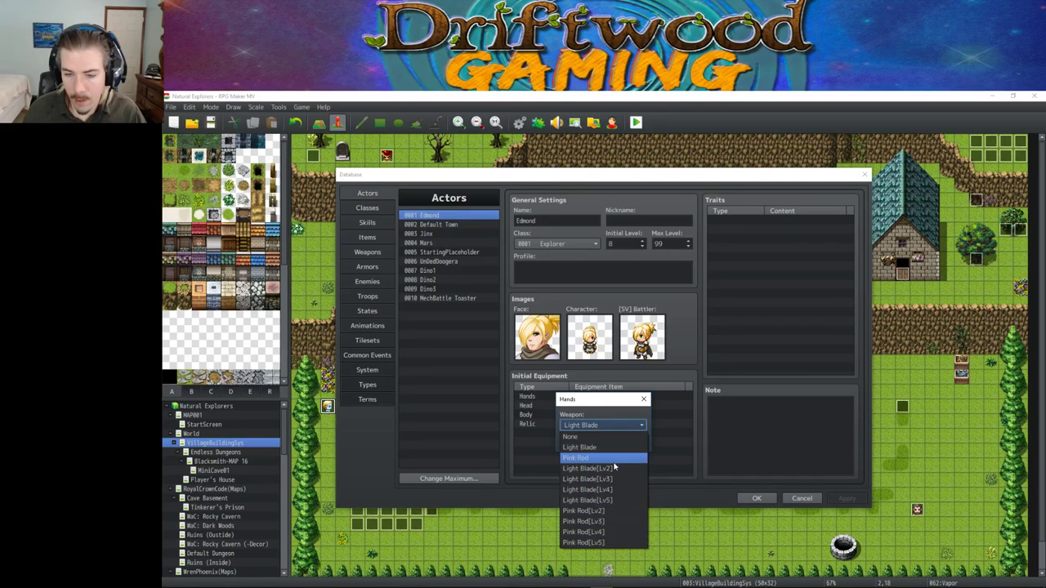
{"action": "left_click", "coordinate": [586, 447]}
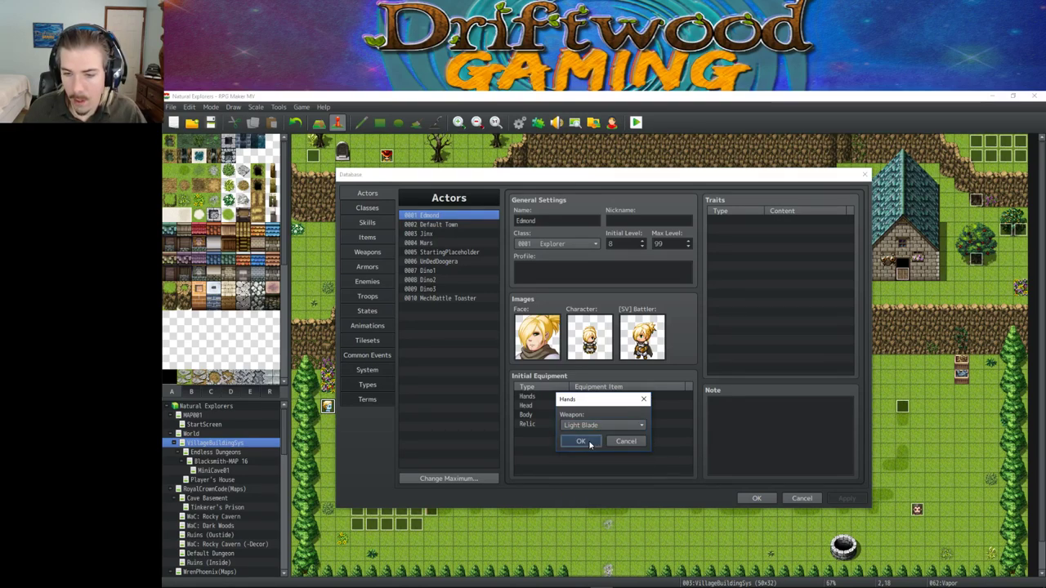
{"action": "left_click", "coordinate": [581, 442]}
Step: Open the weapon type choices of the SoulSlayer weapon
{"action": "left_click", "coordinate": [367, 253]}
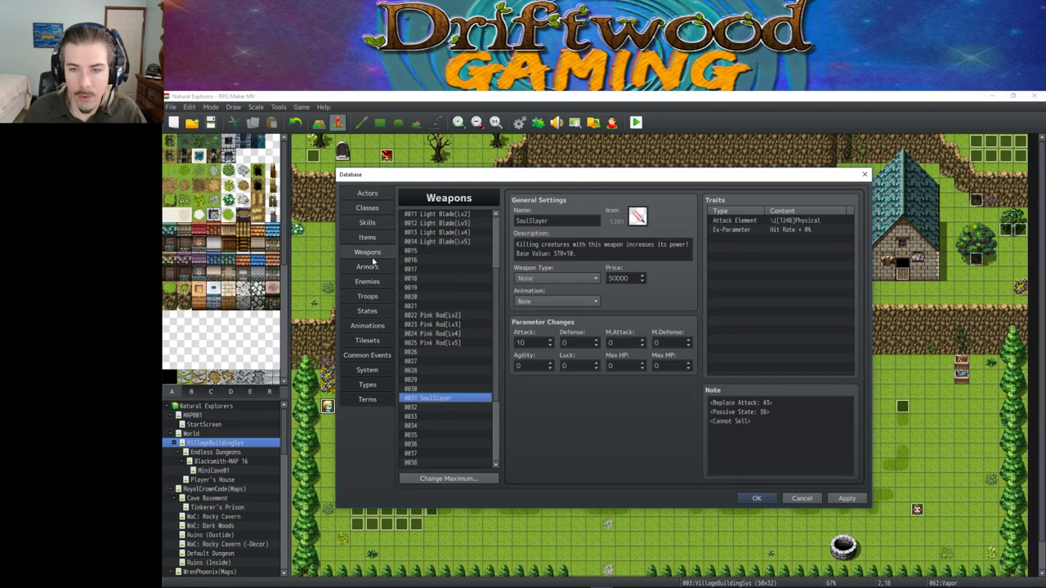
{"action": "left_click", "coordinate": [571, 279]}
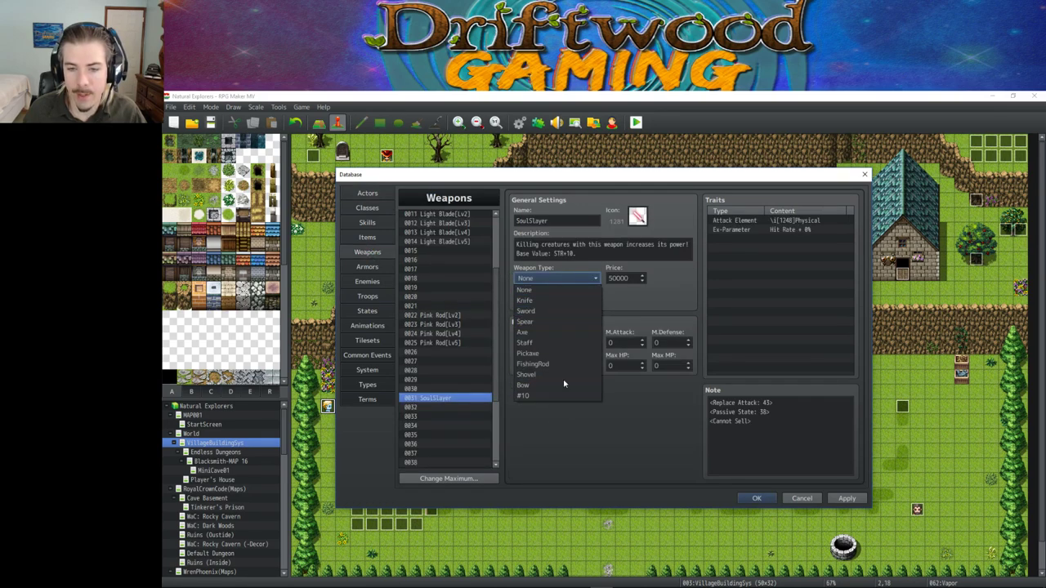
Step: Set the SoulSlayer weapon's type to Sword and apply the change
{"action": "left_click", "coordinate": [527, 312]}
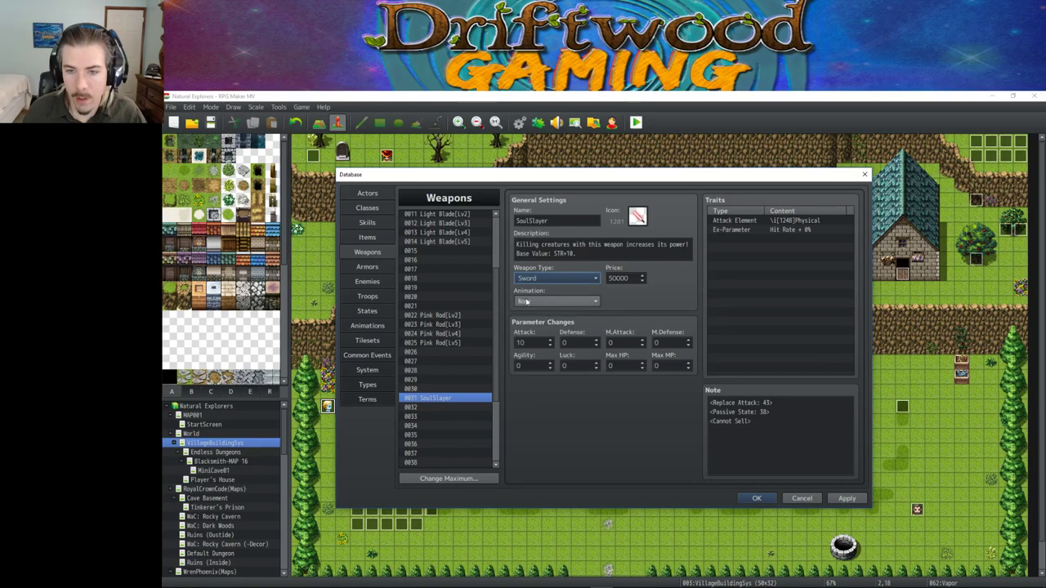
{"action": "left_click", "coordinate": [531, 277]}
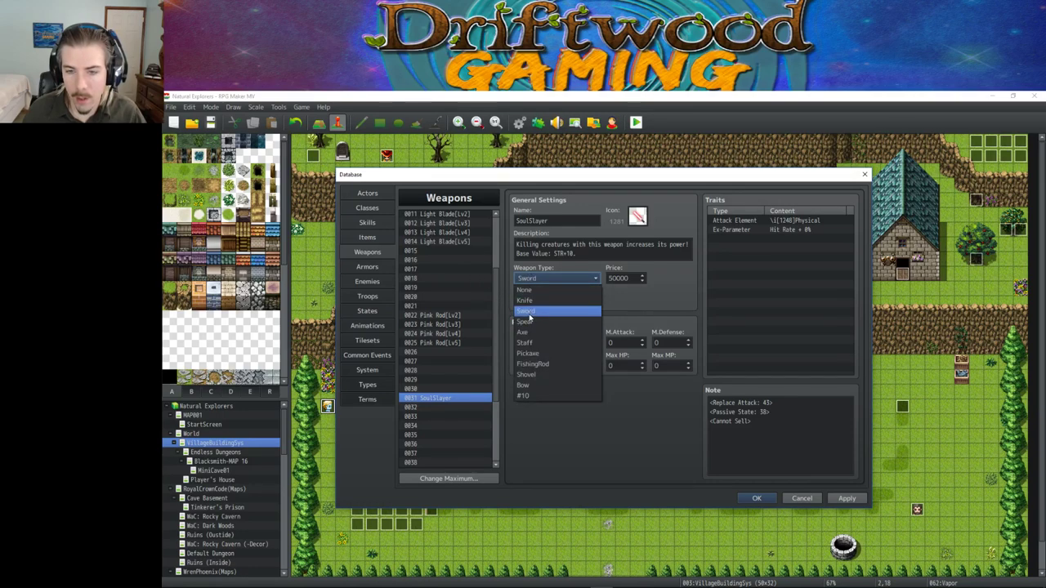
{"action": "left_click", "coordinate": [531, 314]}
{"action": "left_click", "coordinate": [846, 499]}
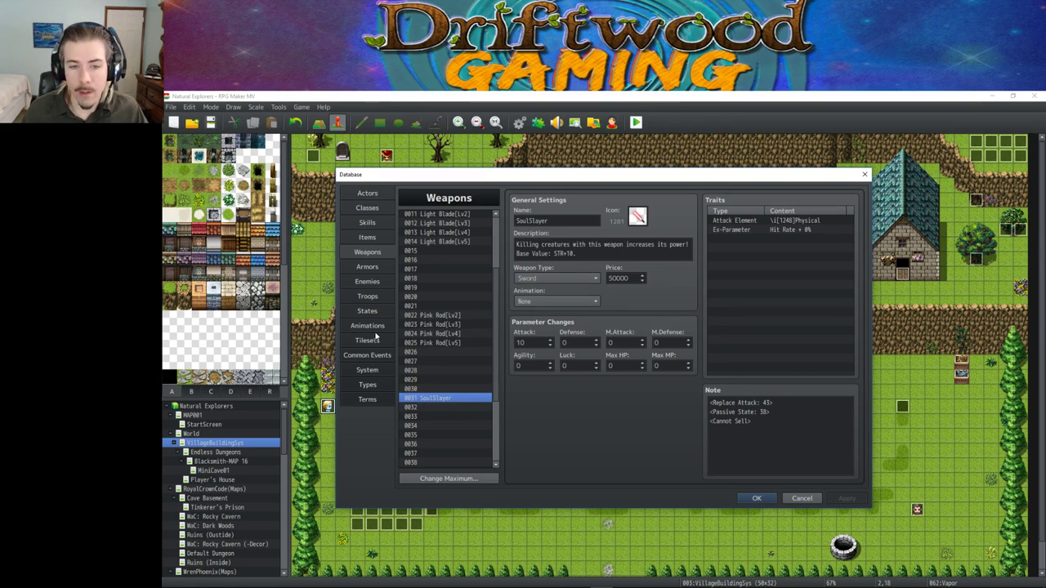
Step: Look through the animation database for a suitable attack animation for the SoulSlayer weapon
{"action": "left_click", "coordinate": [367, 325]}
{"action": "left_click_drag", "start_coordinate": [498, 237], "coordinate": [499, 398]}
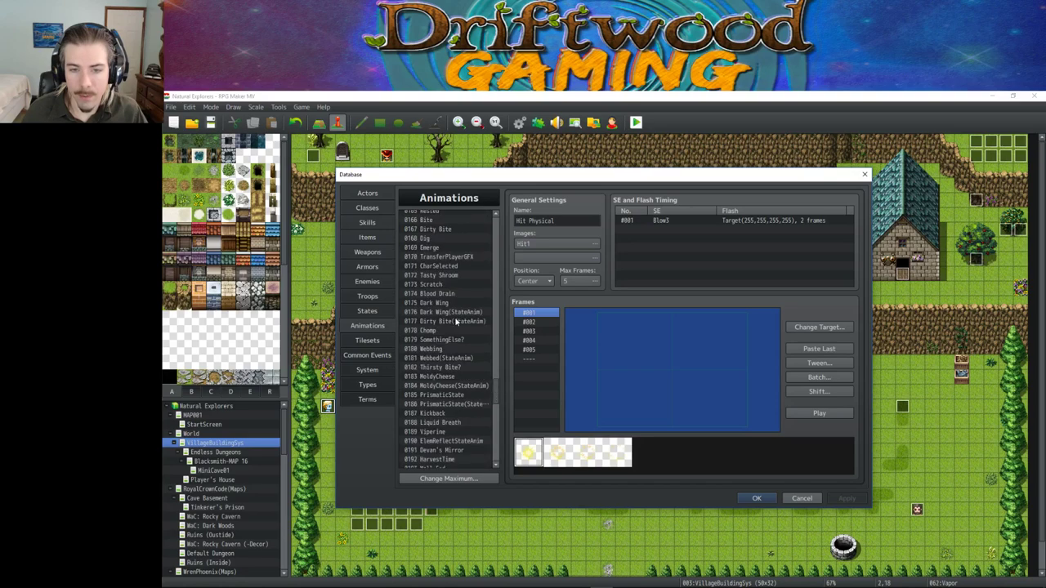
{"action": "left_click", "coordinate": [455, 321]}
{"action": "scroll", "coordinate": [455, 321], "scroll_direction": "up", "scroll_amount": 4}
{"action": "scroll", "coordinate": [453, 318], "scroll_direction": "up", "scroll_amount": 5}
{"action": "left_click", "coordinate": [452, 302]}
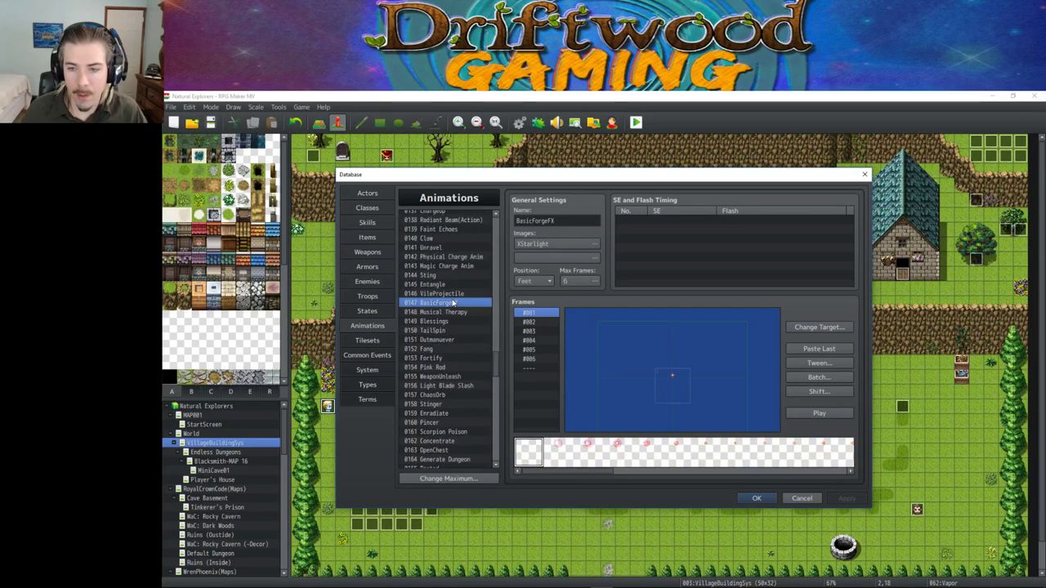
{"action": "scroll", "coordinate": [496, 347], "scroll_direction": "up", "scroll_amount": 20}
{"action": "left_click", "coordinate": [471, 275]}
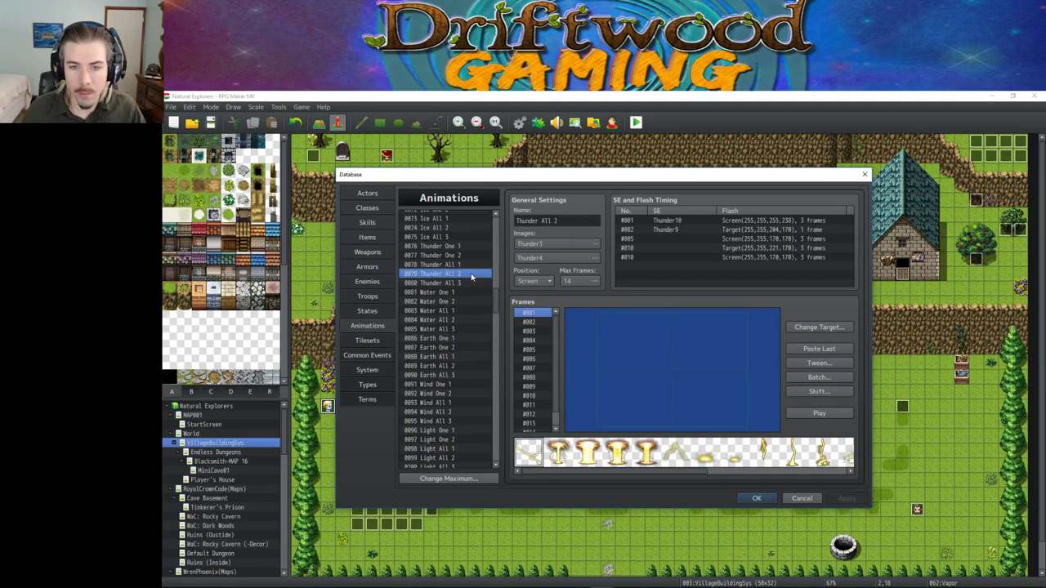
{"action": "left_click", "coordinate": [458, 237]}
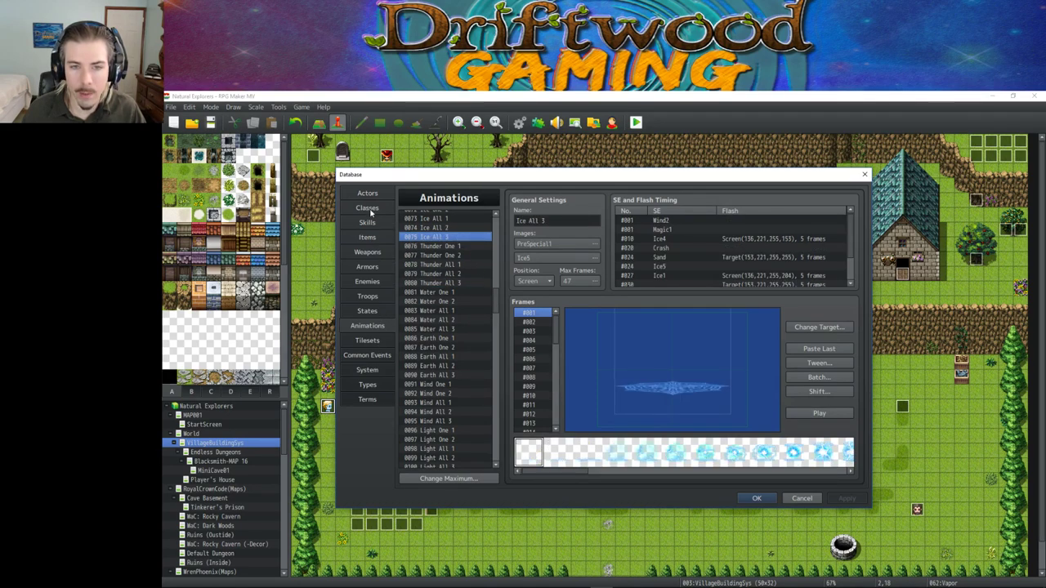
Step: Set the SoulSlayer weapon's animation to 0189 Viperine and apply the change
{"action": "left_click", "coordinate": [378, 267]}
{"action": "left_click", "coordinate": [378, 253]}
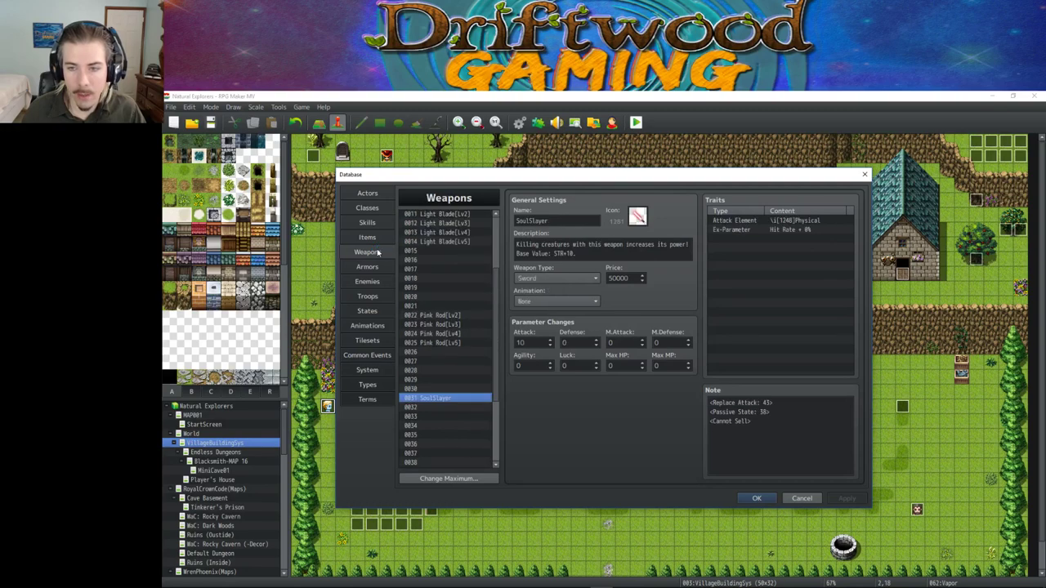
{"action": "left_click", "coordinate": [576, 301]}
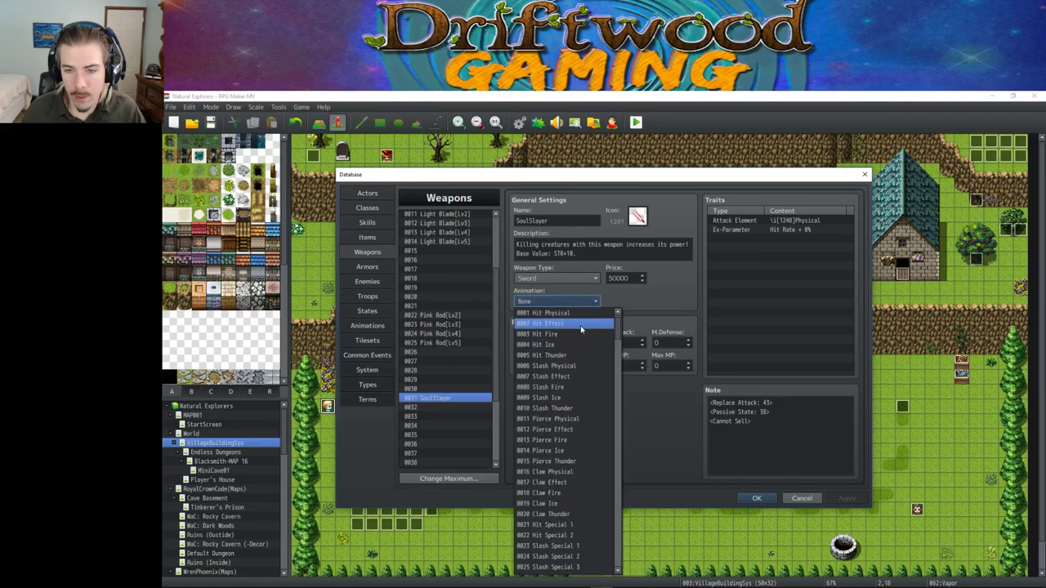
{"action": "scroll", "coordinate": [605, 368], "scroll_direction": "down", "scroll_amount": 20}
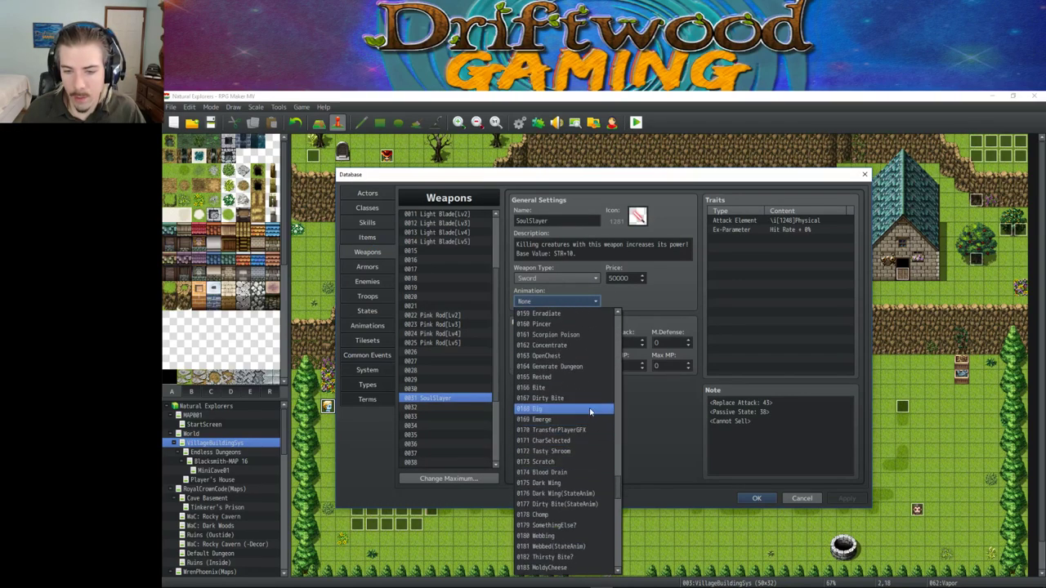
{"action": "left_click", "coordinate": [588, 419]}
{"action": "left_click", "coordinate": [590, 301]}
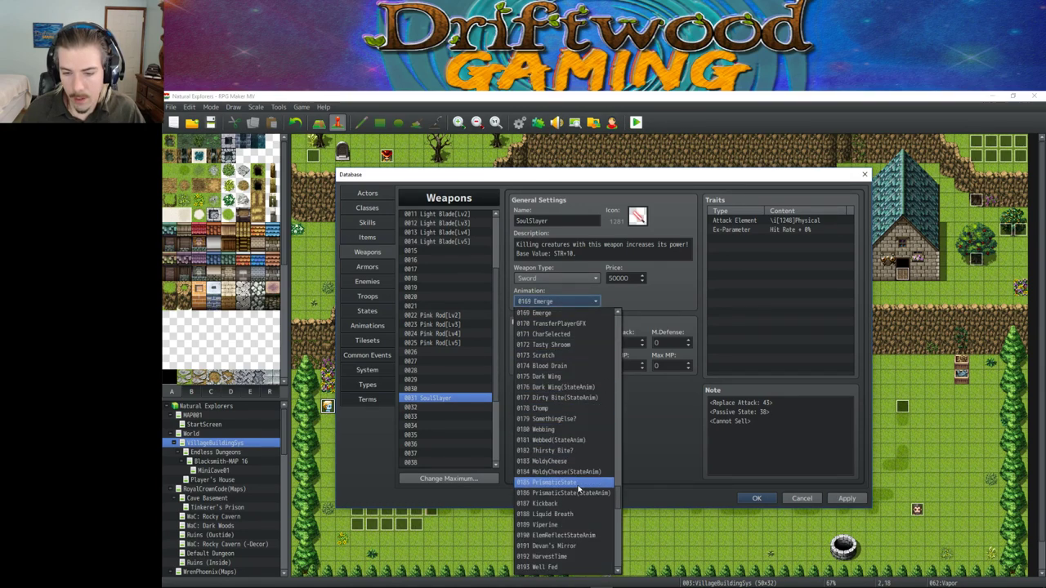
{"action": "left_click", "coordinate": [573, 527]}
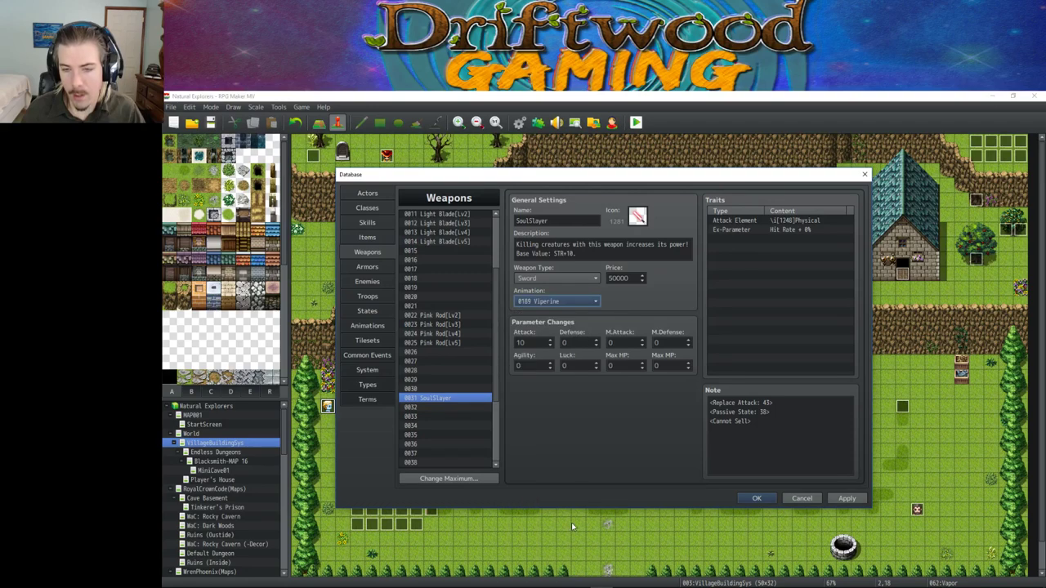
{"action": "left_click", "coordinate": [843, 500]}
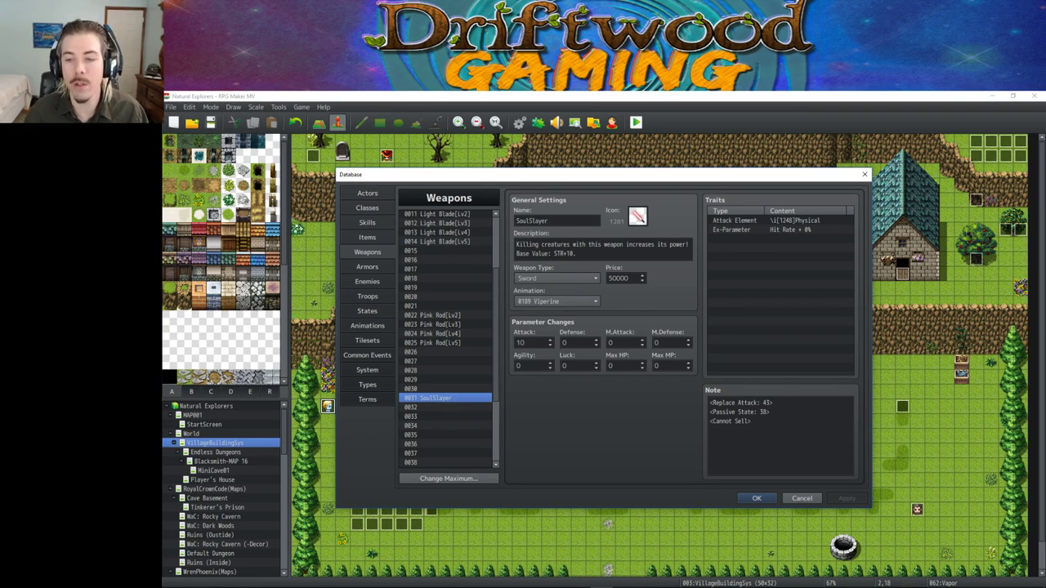
Step: Examine the Replace Attack and Passive State tags in the SoulSlayer weapon's note
{"action": "left_click", "coordinate": [779, 422]}
{"action": "left_click", "coordinate": [779, 421]}
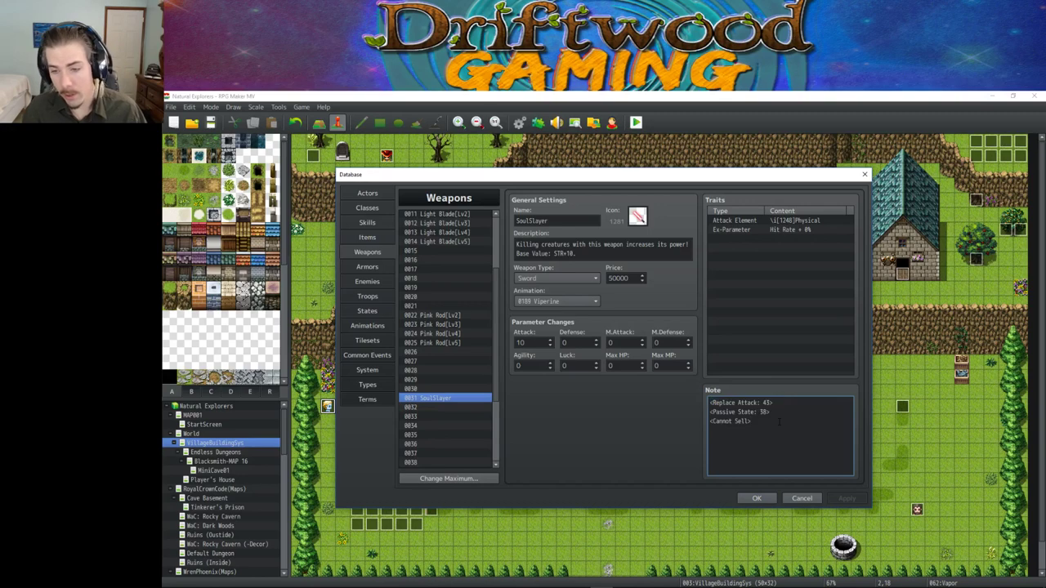
{"action": "left_click_drag", "start_coordinate": [805, 411], "coordinate": [717, 403]}
{"action": "left_click", "coordinate": [760, 412]}
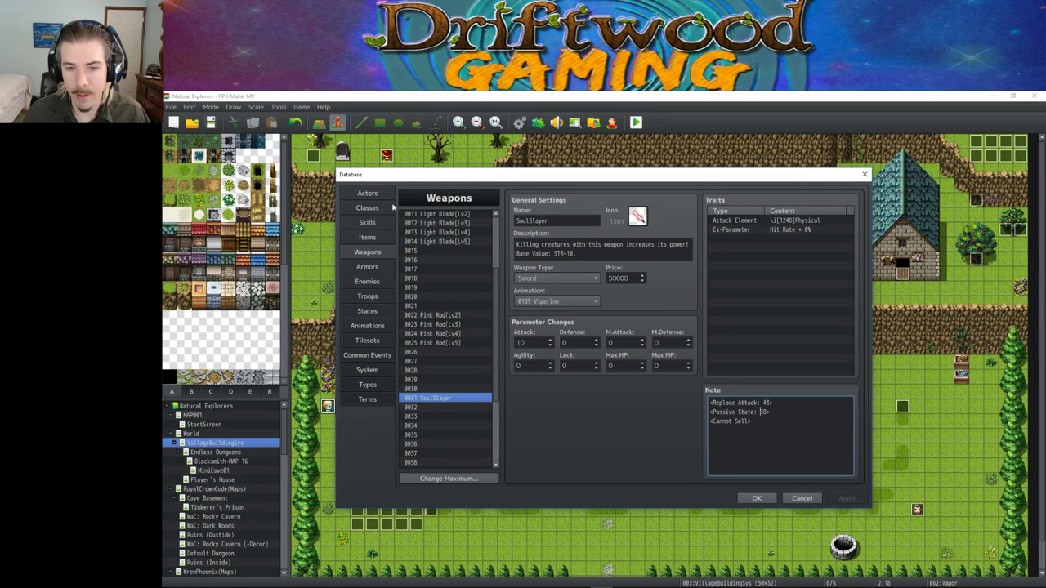
Step: Equip the actor Edmond with SoulSlayer as the initial Hands weapon and save the database changes
{"action": "left_click", "coordinate": [369, 194]}
{"action": "double_click", "coordinate": [599, 399]}
{"action": "left_click", "coordinate": [603, 425]}
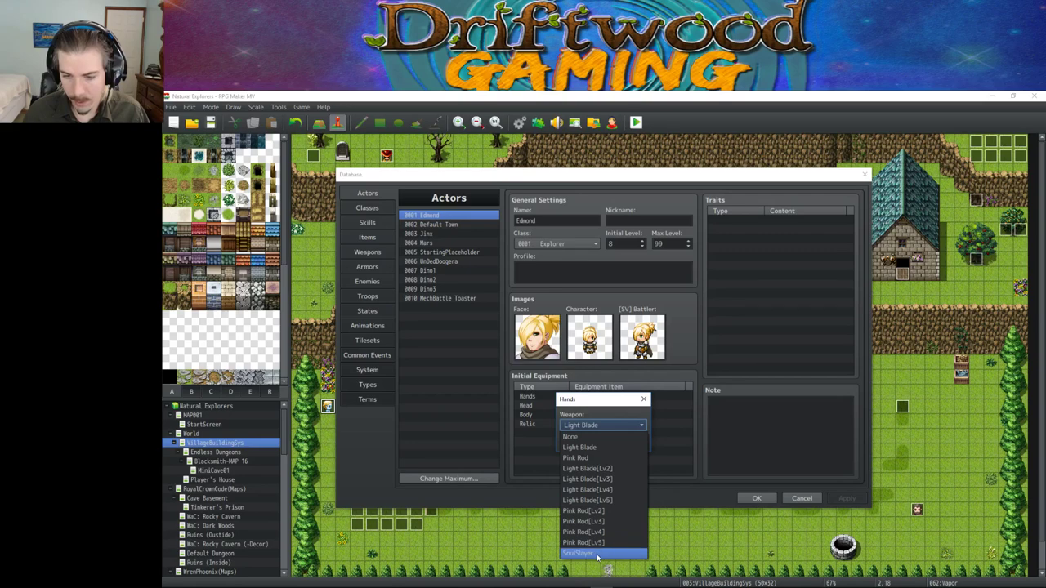
{"action": "left_click", "coordinate": [597, 554]}
{"action": "left_click", "coordinate": [576, 439]}
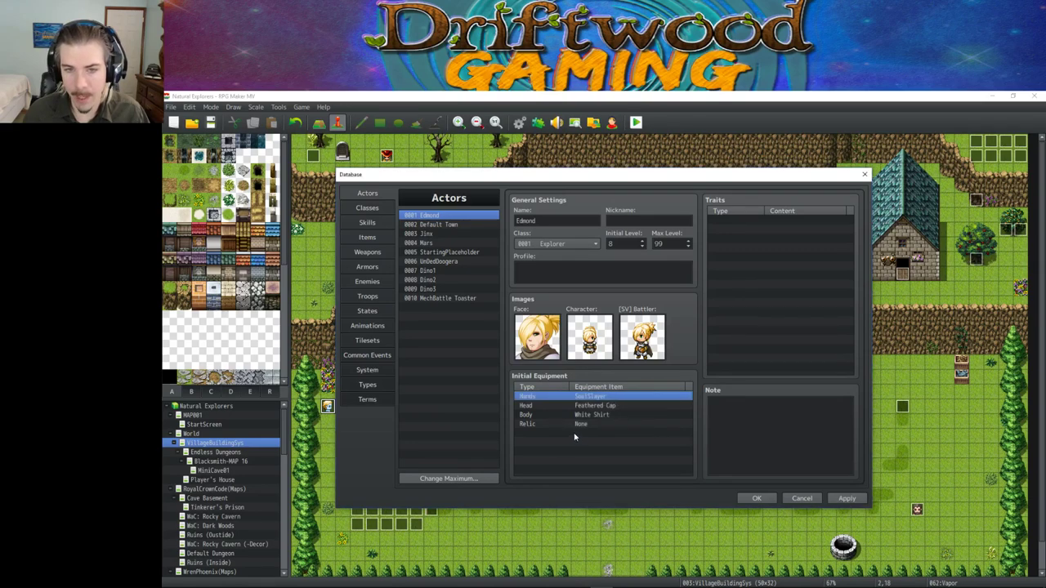
{"action": "left_click", "coordinate": [752, 497]}
Step: Check the SoulSlayer weapon's settings and the damage formula of the Soul Slayer Slash skill
{"action": "left_click", "coordinate": [216, 425]}
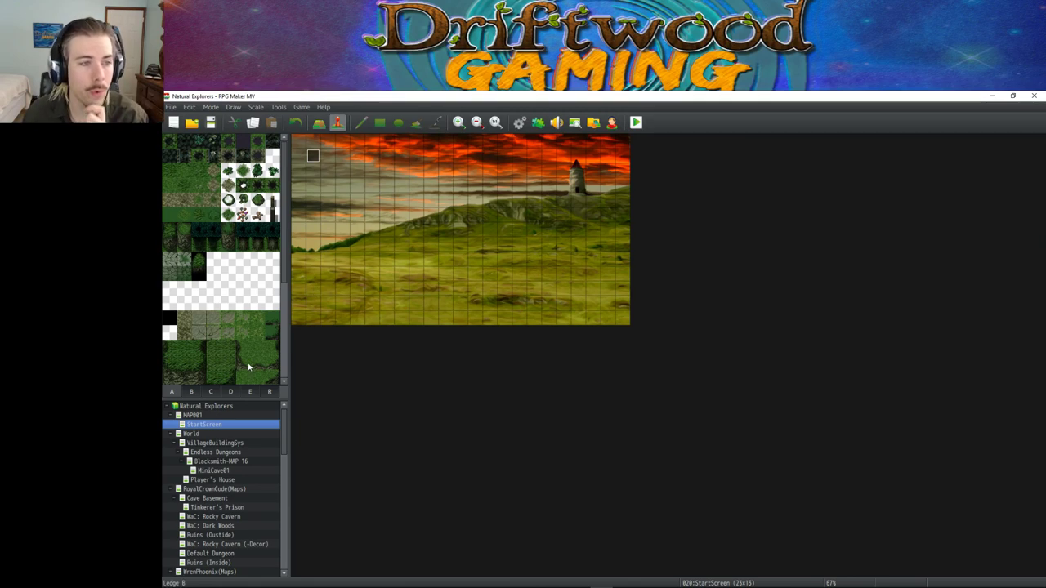
{"action": "left_click", "coordinate": [520, 121]}
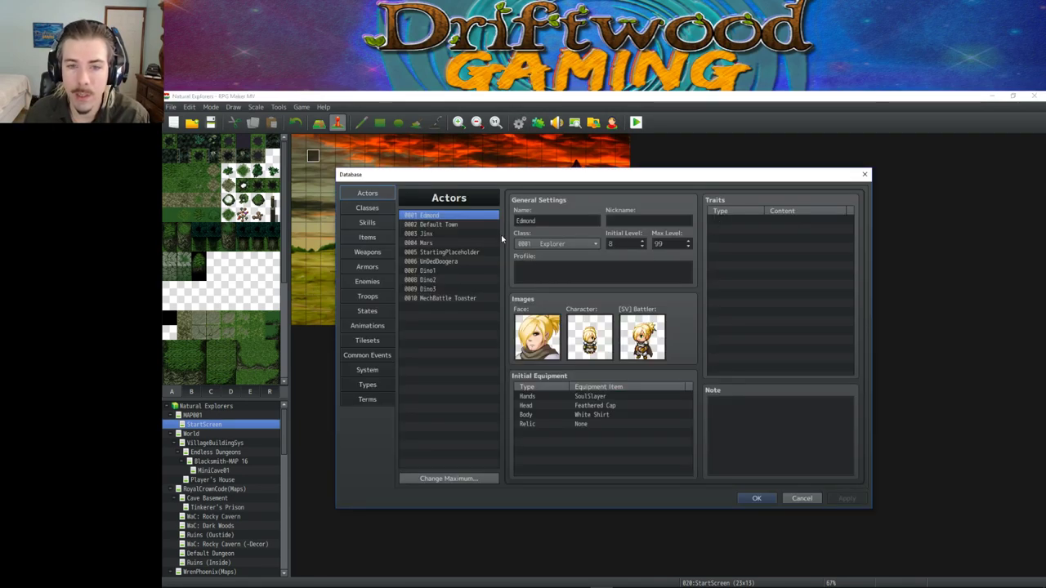
{"action": "left_click", "coordinate": [368, 252]}
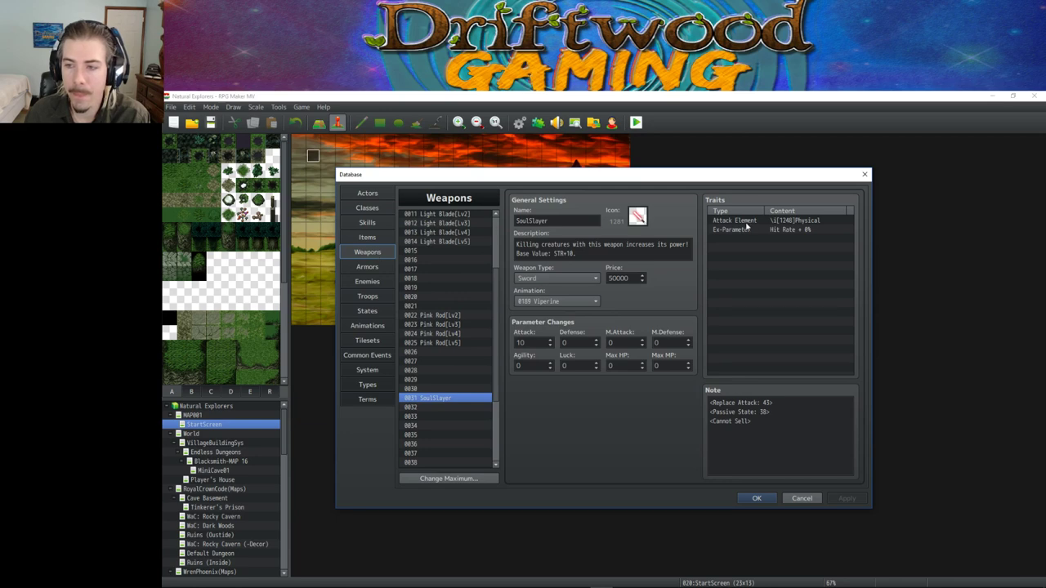
{"action": "left_click", "coordinate": [369, 222]}
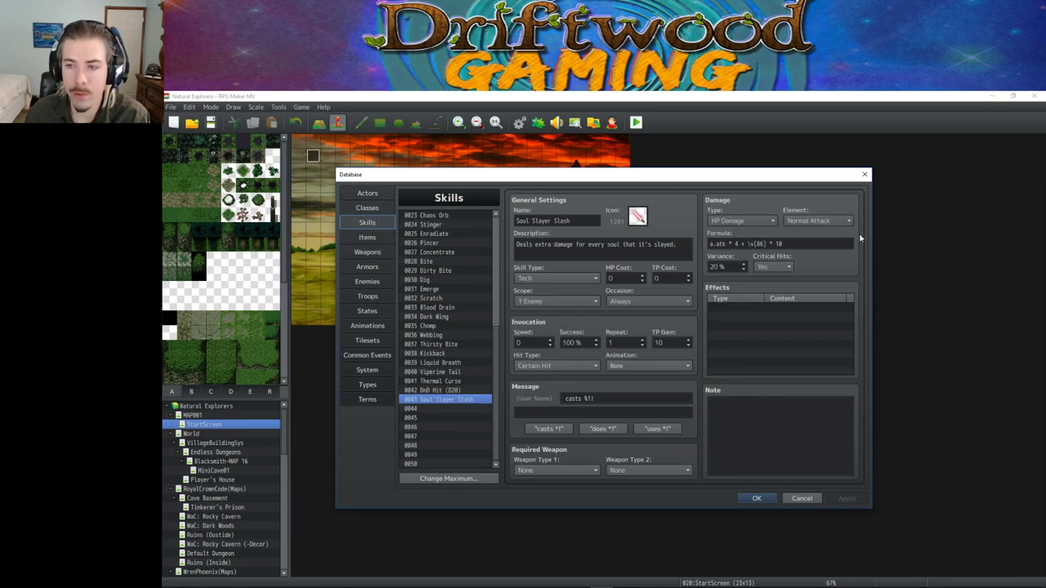
{"action": "left_click", "coordinate": [786, 244]}
{"action": "double_click", "coordinate": [760, 243]}
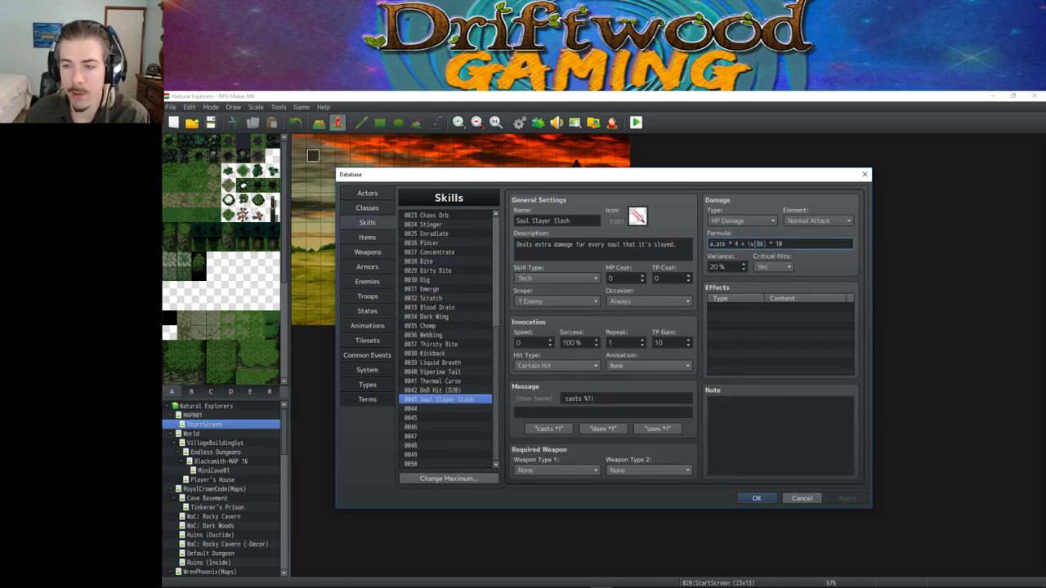
{"action": "left_click", "coordinate": [756, 496]}
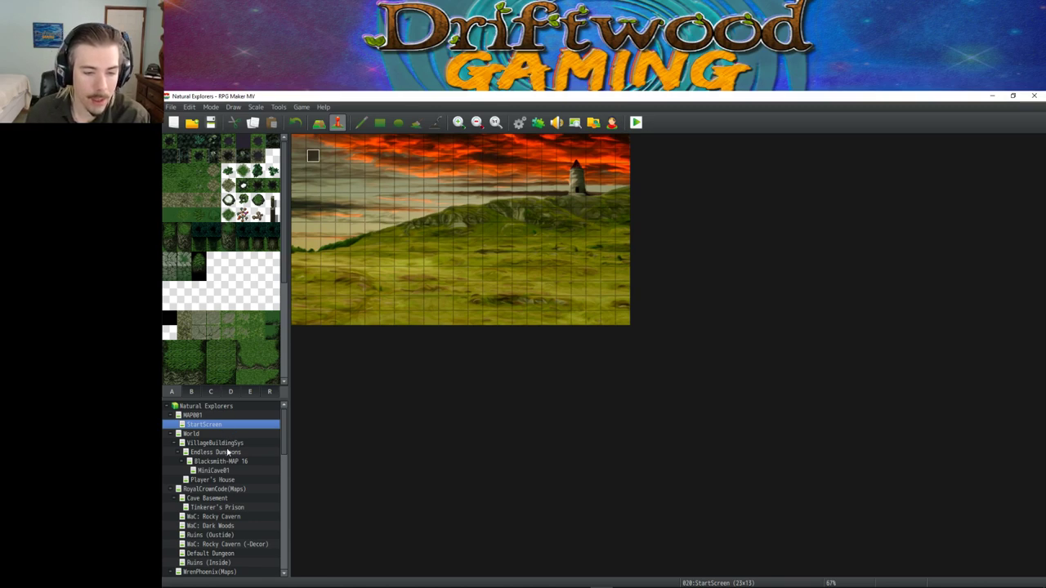
Step: Open the JinxJoins event on the Player's House map at its timed initialization commands
{"action": "left_click", "coordinate": [228, 445]}
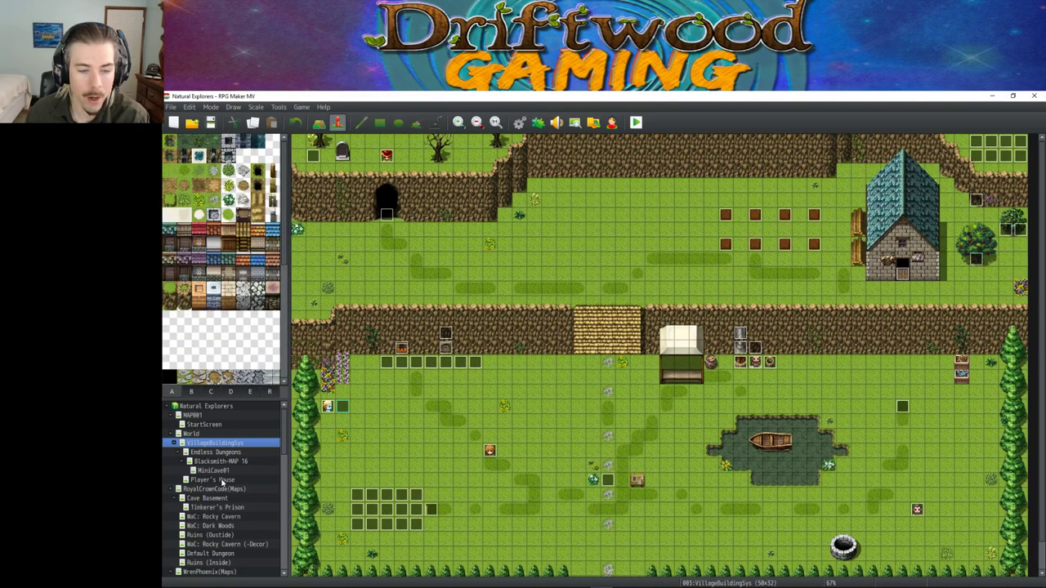
{"action": "left_click", "coordinate": [219, 480]}
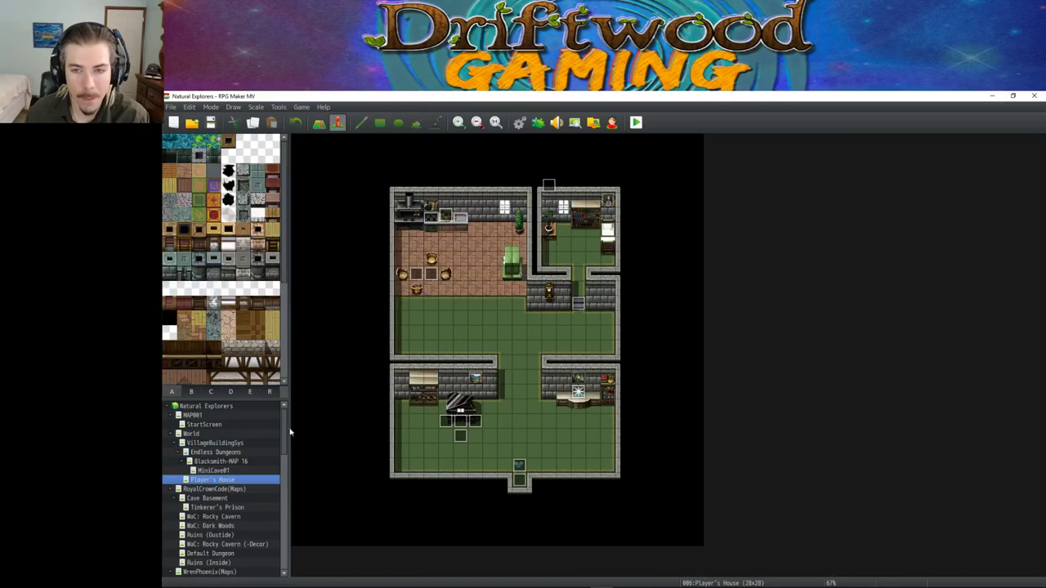
{"action": "double_click", "coordinate": [520, 471]}
{"action": "scroll", "coordinate": [602, 356], "scroll_direction": "down", "scroll_amount": 5}
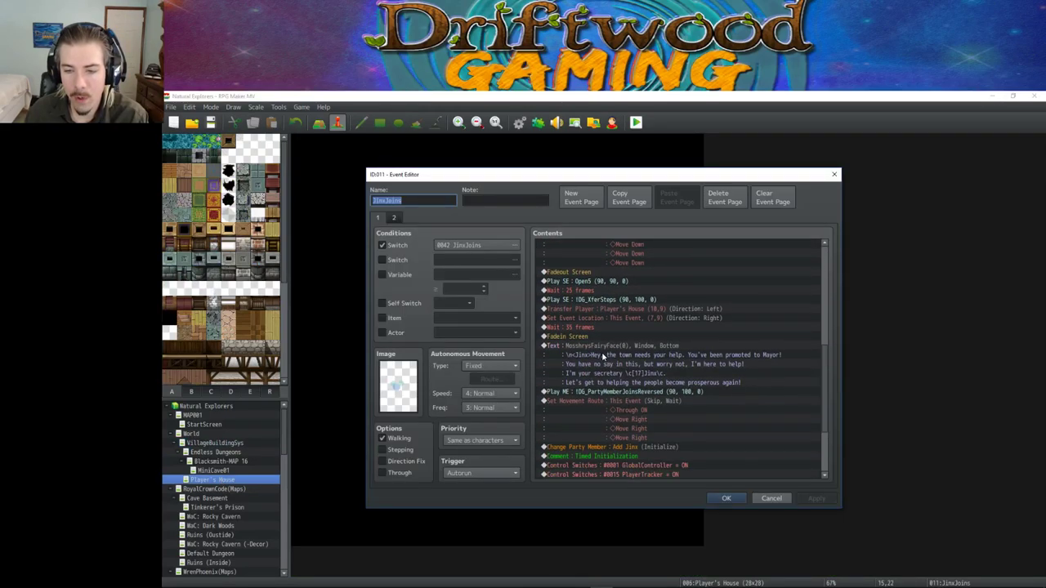
{"action": "scroll", "coordinate": [603, 356], "scroll_direction": "down", "scroll_amount": 4}
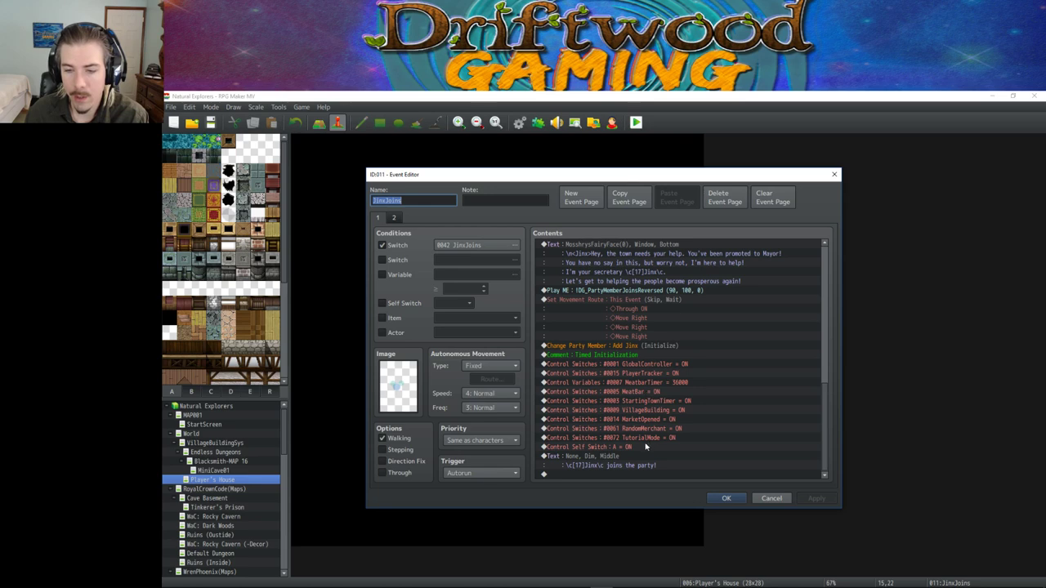
Step: Insert a command setting variable 0086 SoulSlayerSlash to 0 before the MeatBar switch in JinxJoins, and apply it
{"action": "left_click", "coordinate": [651, 392]}
{"action": "right_click", "coordinate": [652, 392]}
{"action": "left_click", "coordinate": [661, 406]}
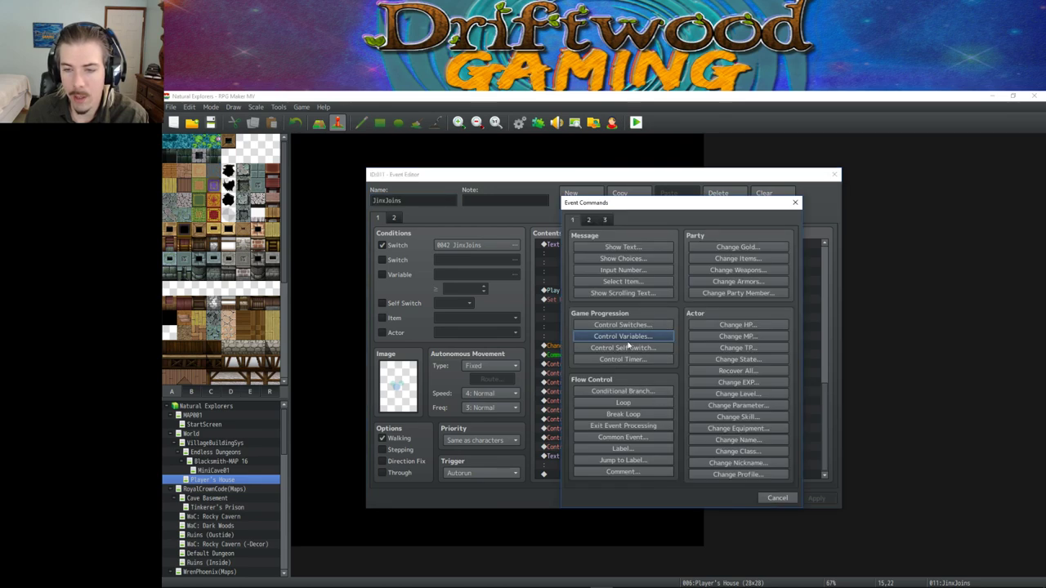
{"action": "left_click", "coordinate": [634, 336]}
{"action": "left_click", "coordinate": [713, 292]}
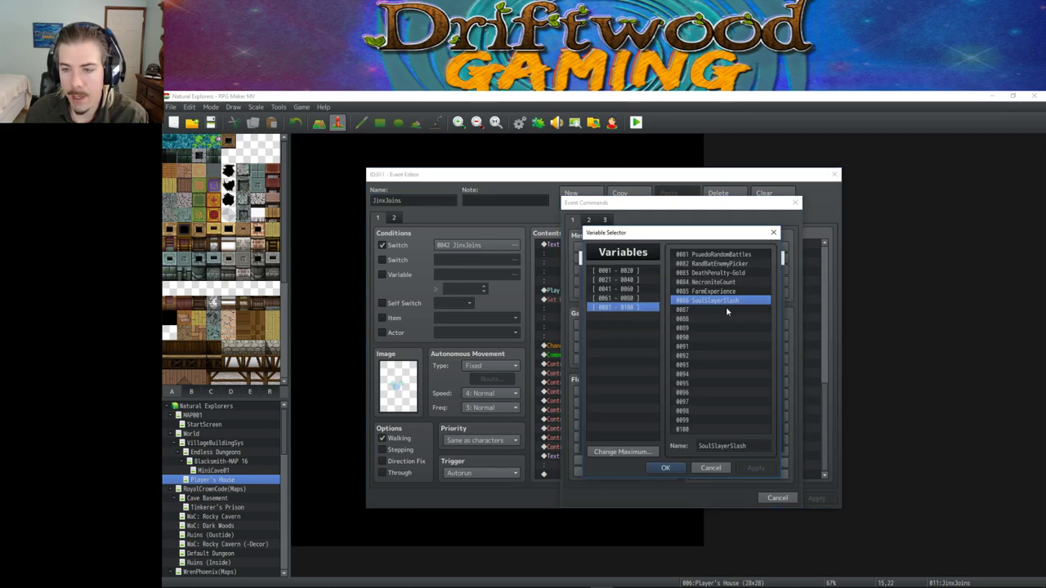
{"action": "left_click", "coordinate": [666, 467]}
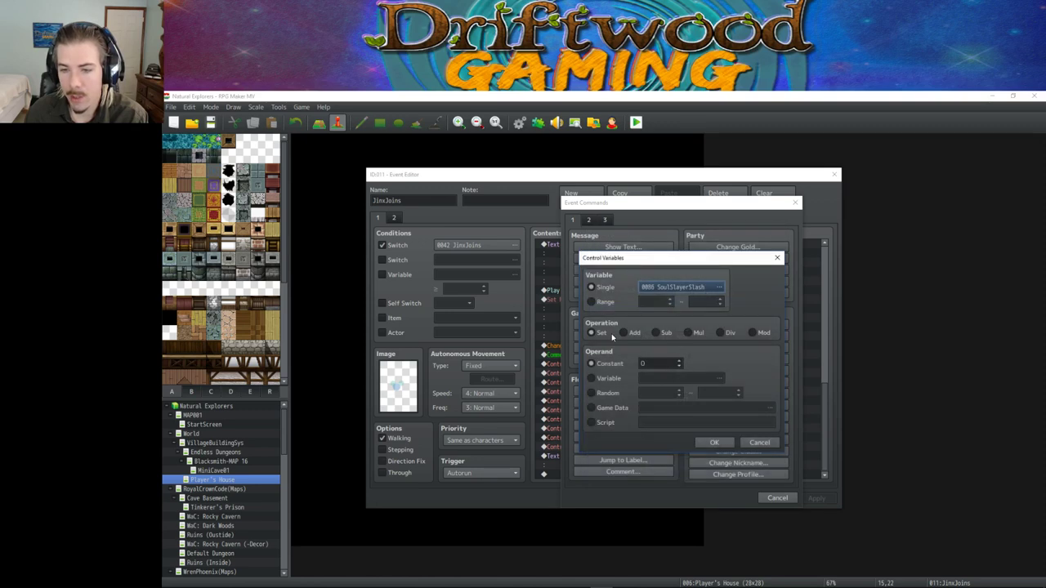
{"action": "left_click", "coordinate": [714, 442]}
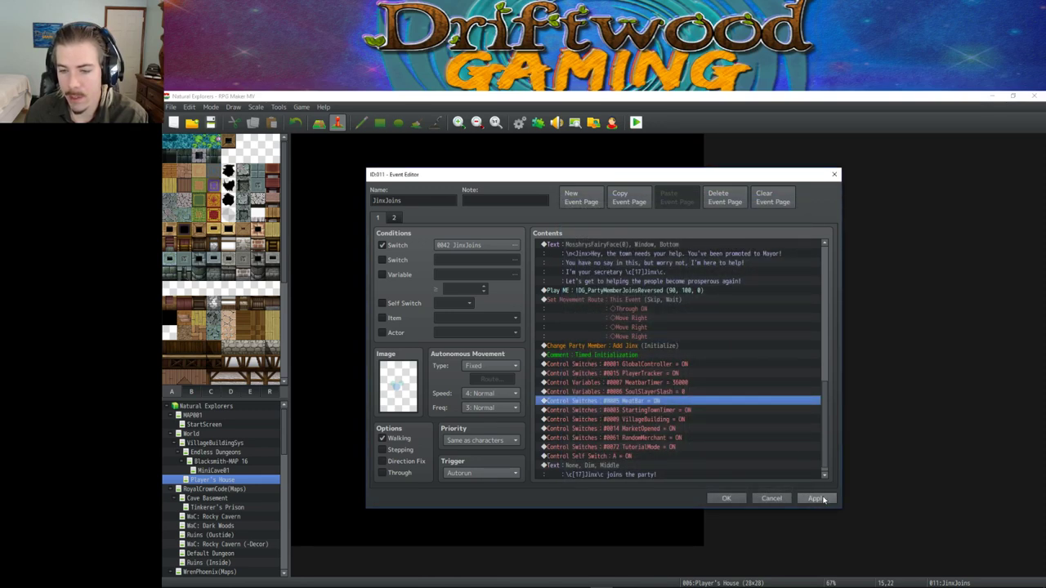
{"action": "left_click", "coordinate": [679, 392]}
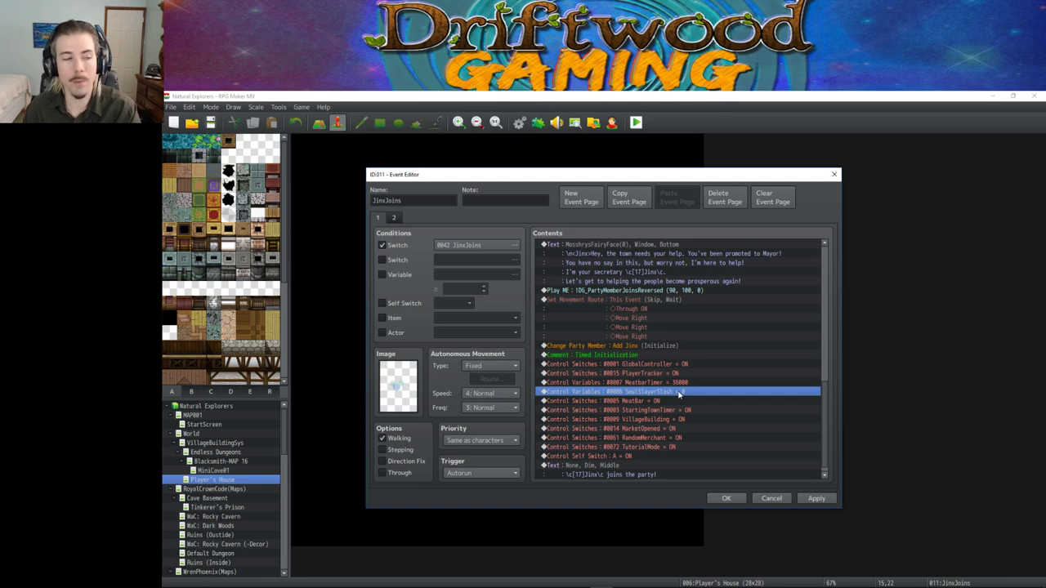
{"action": "left_click", "coordinate": [816, 497]}
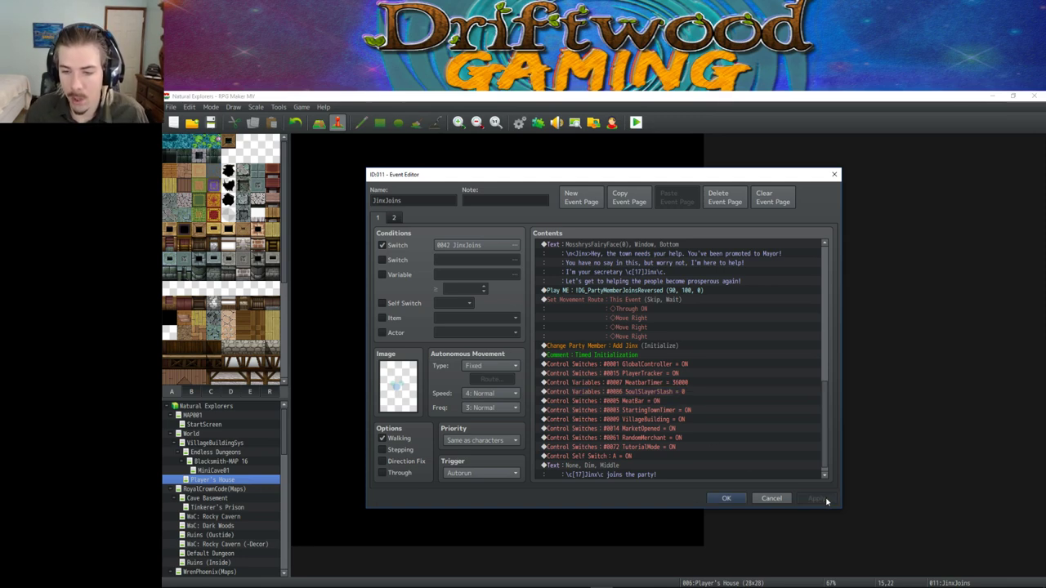
Step: Review the JinxJoins initialization commands around the SoulSlayerSlash variable
{"action": "left_click", "coordinate": [651, 395]}
{"action": "left_click", "coordinate": [669, 385]}
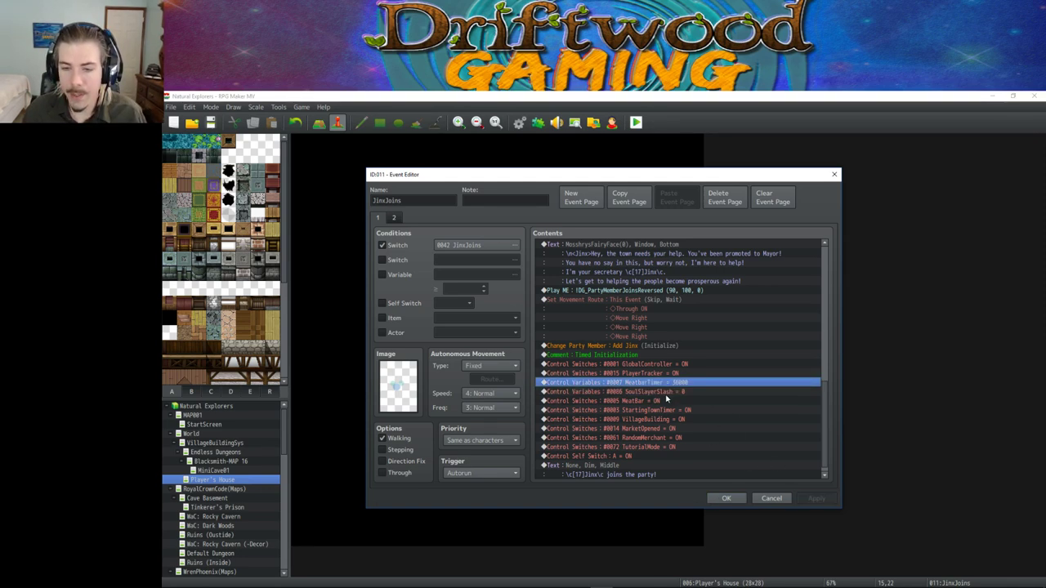
{"action": "scroll", "coordinate": [664, 390], "scroll_direction": "up", "scroll_amount": 2}
{"action": "scroll", "coordinate": [585, 264], "scroll_direction": "down", "scroll_amount": 3}
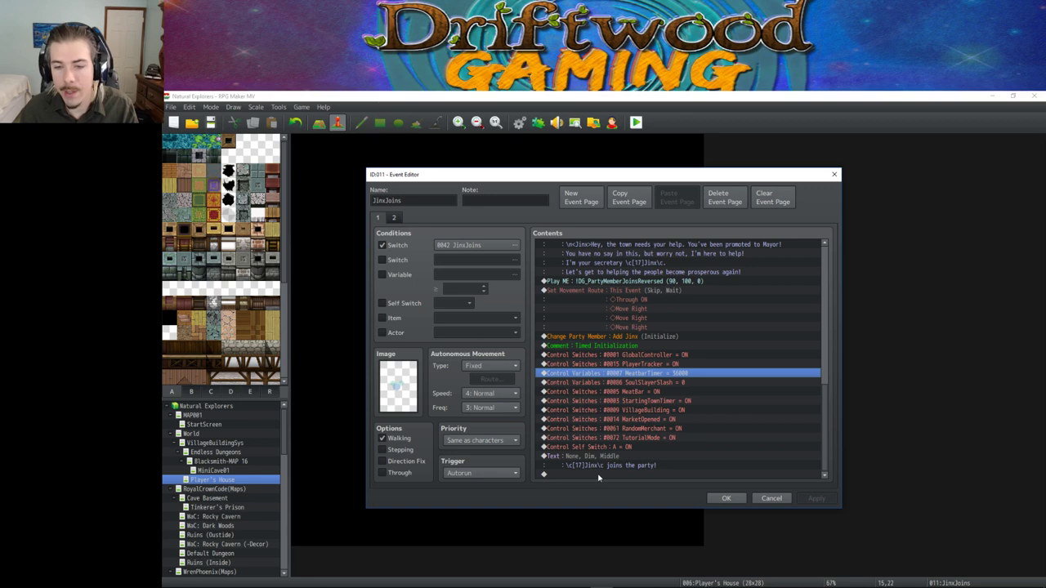
Step: Check the second page of the JinxJoins event, return to its first page and close the event with its changes accepted
{"action": "left_click", "coordinate": [393, 218]}
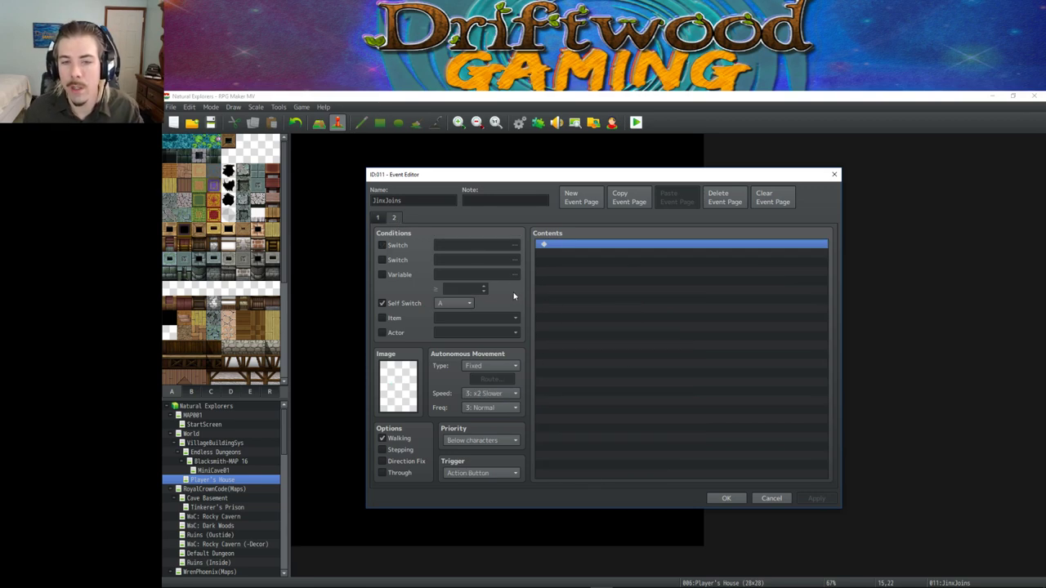
{"action": "left_click", "coordinate": [378, 218]}
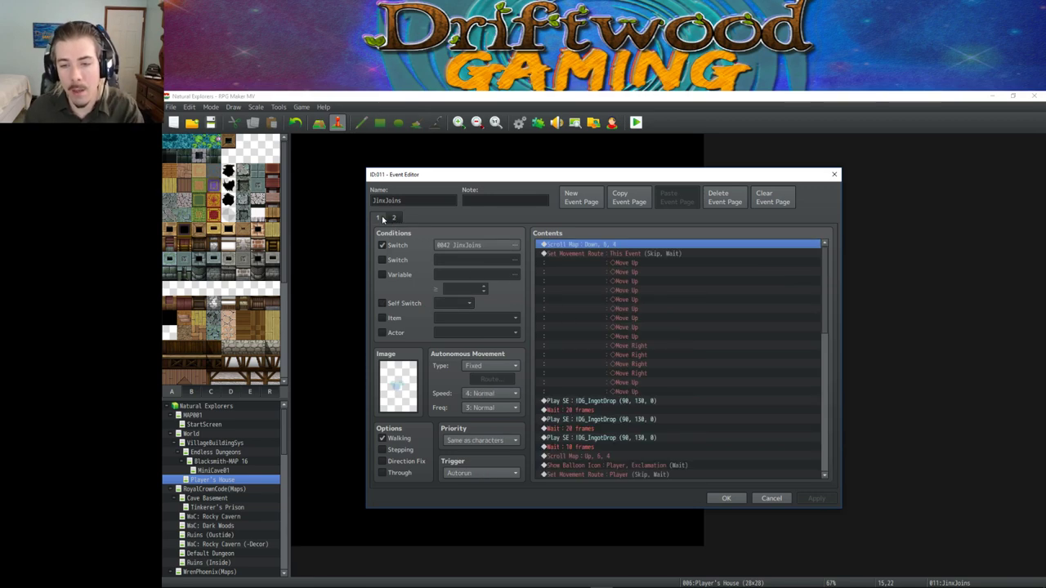
{"action": "left_click", "coordinate": [725, 498]}
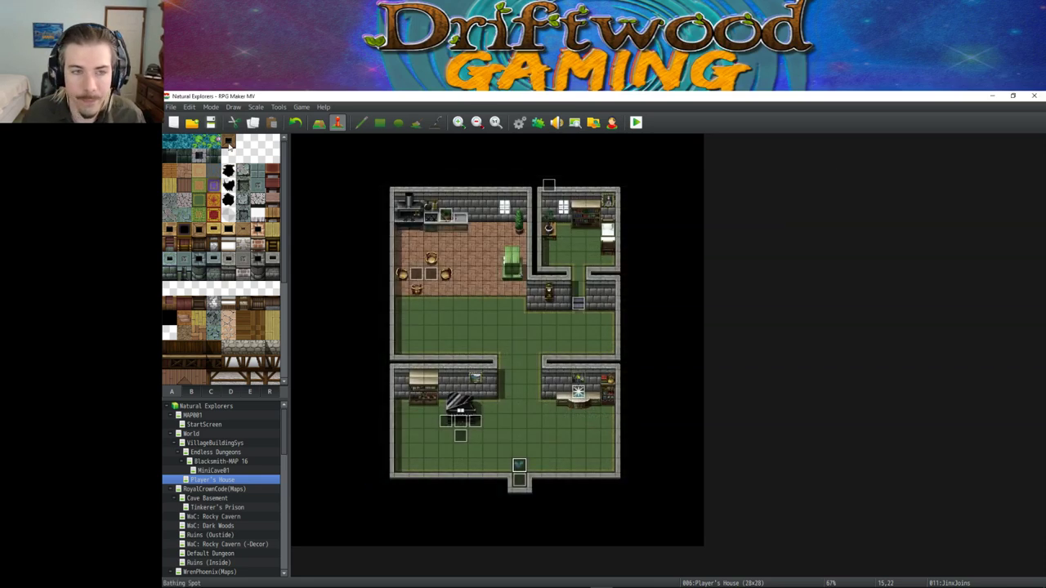
Step: Set the player's starting position on the StartScreen map at the base of the tower, cell 19,3
{"action": "left_click", "coordinate": [219, 425]}
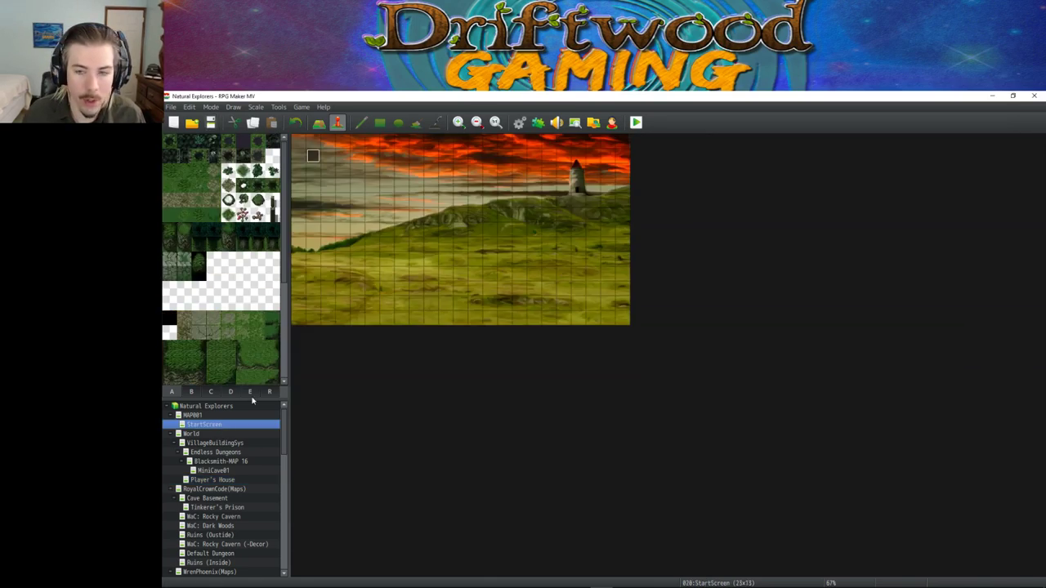
{"action": "right_click", "coordinate": [578, 193]}
{"action": "left_click", "coordinate": [701, 317]}
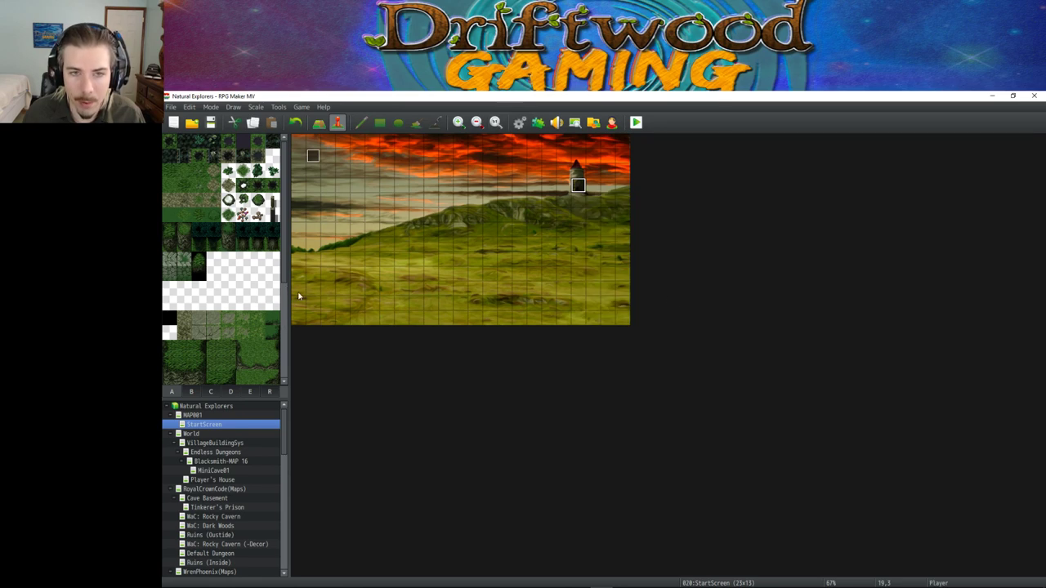
Step: Check the Actors section of the database and close the database
{"action": "left_click", "coordinate": [522, 122]}
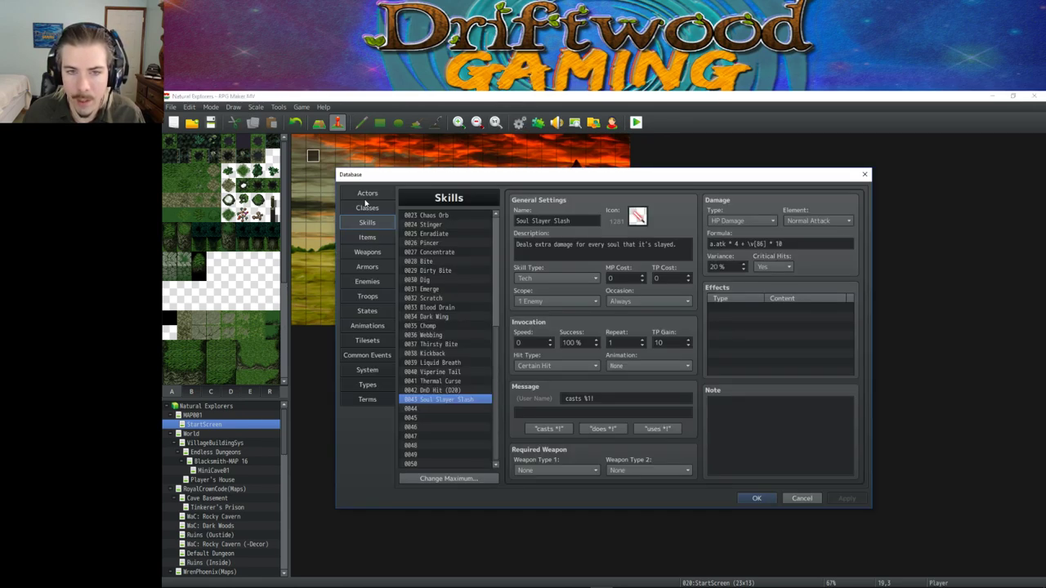
{"action": "left_click", "coordinate": [367, 193]}
{"action": "left_click", "coordinate": [775, 501]}
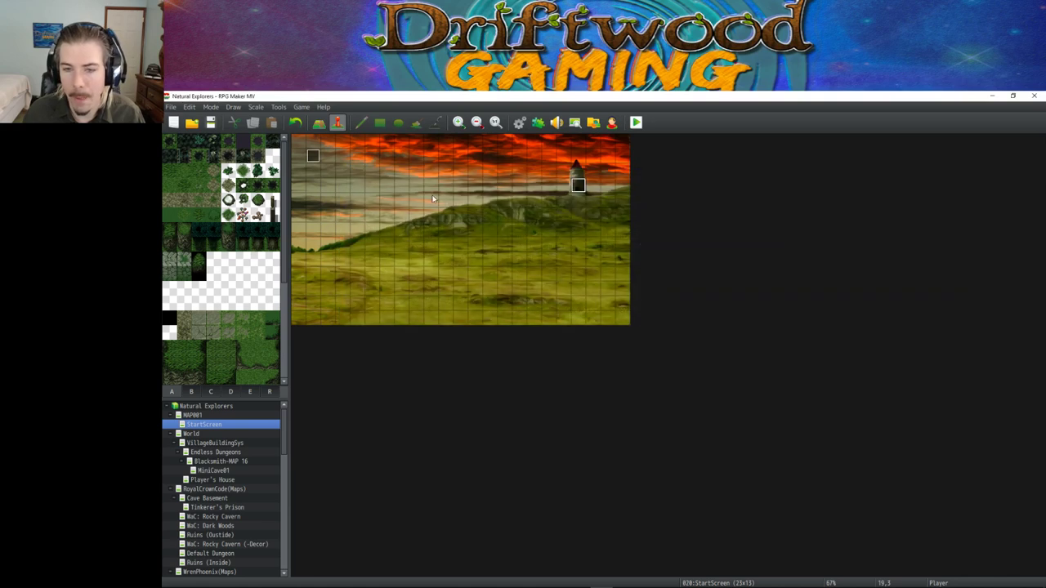
Step: Playtest the project, start a new game and append 1wrr to the hero's name
{"action": "left_click", "coordinate": [637, 122]}
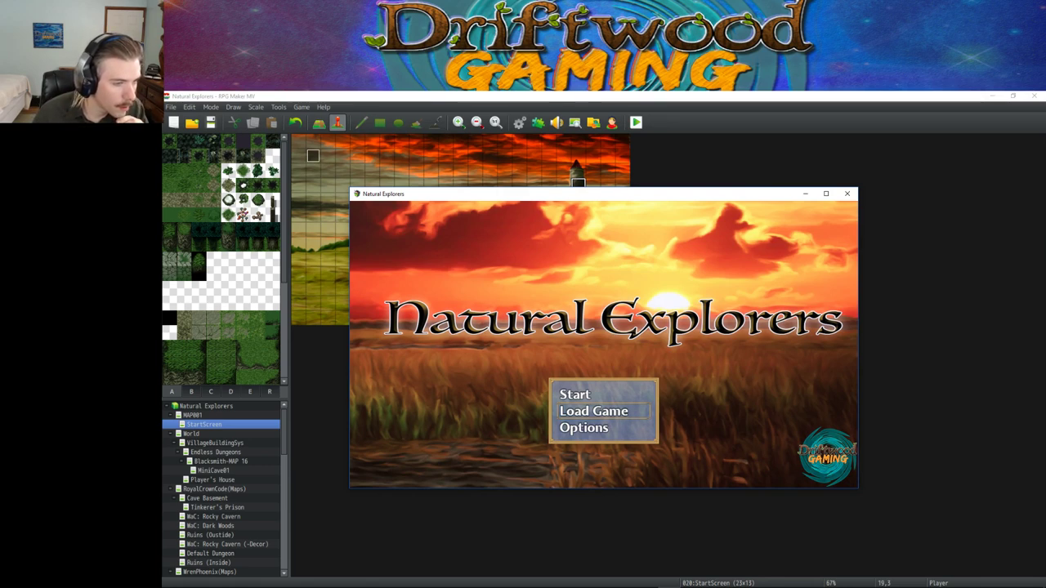
{"action": "double_click", "coordinate": [590, 395]}
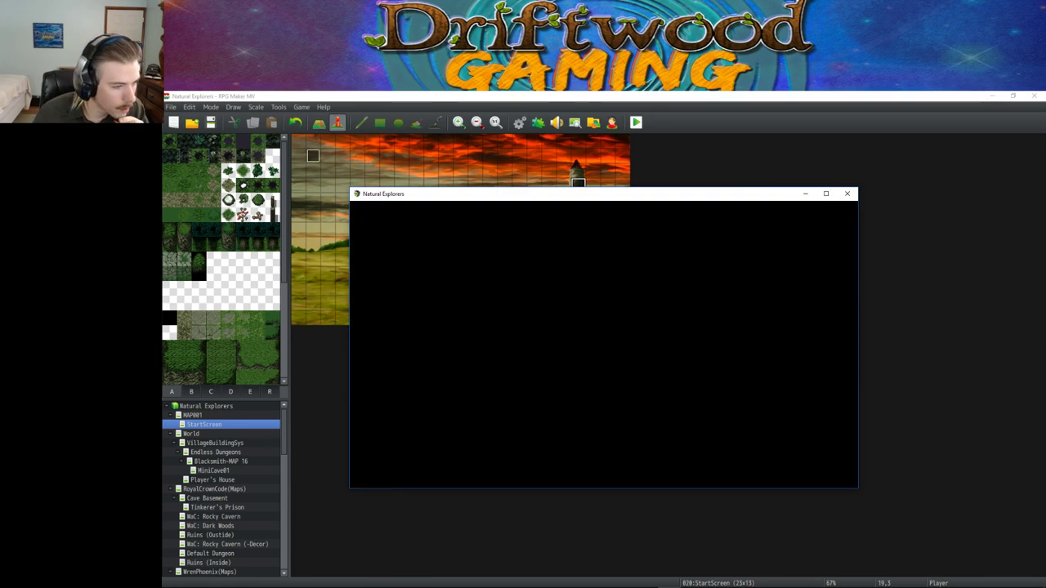
{"action": "left_click", "coordinate": [711, 407]}
{"action": "type", "text": "1wrr"}
{"action": "key", "text": "Return"}
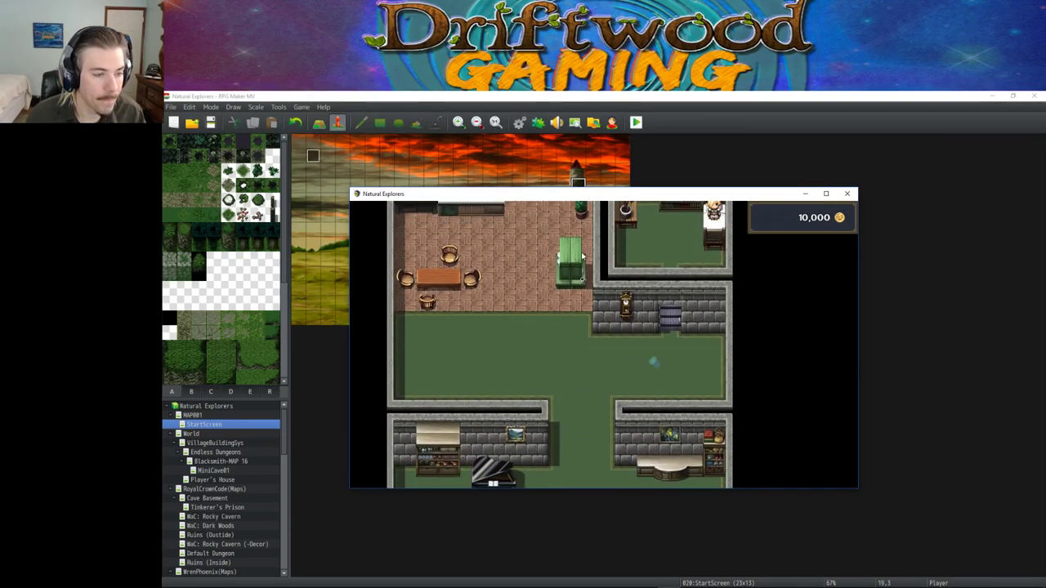
Step: Maximize the playtest window, go from the house into The Classroom and interact at the tutorial bear's desk
{"action": "left_click", "coordinate": [826, 193]}
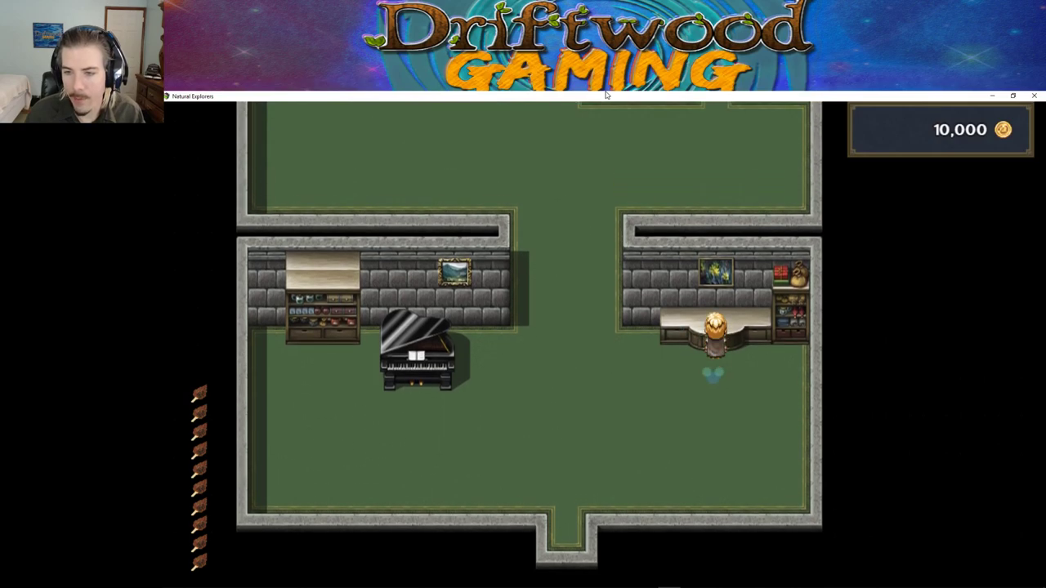
{"action": "key", "text": "Down"}
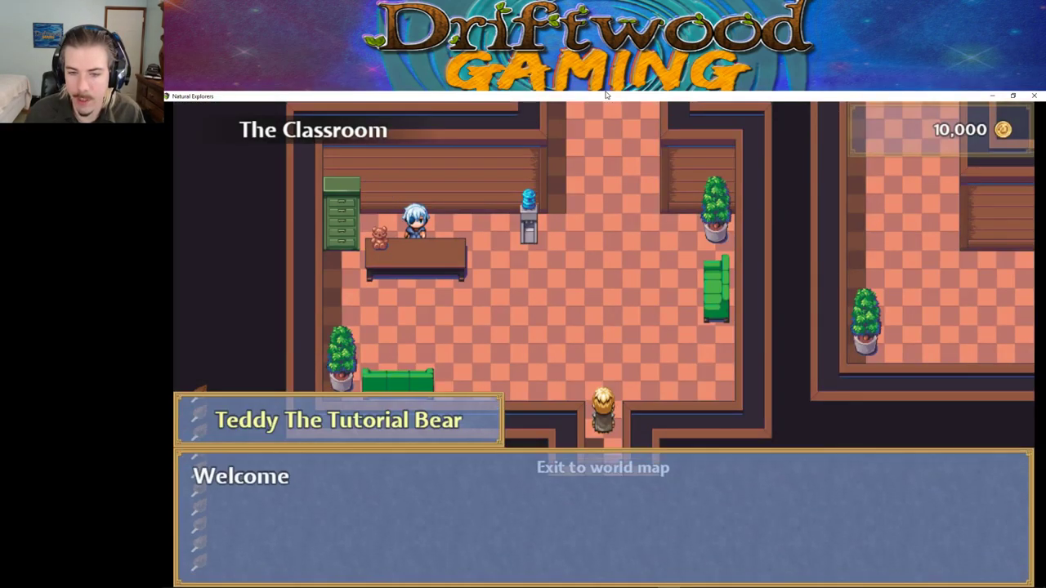
{"action": "key", "text": "Return"}
{"action": "key", "text": "Up"}
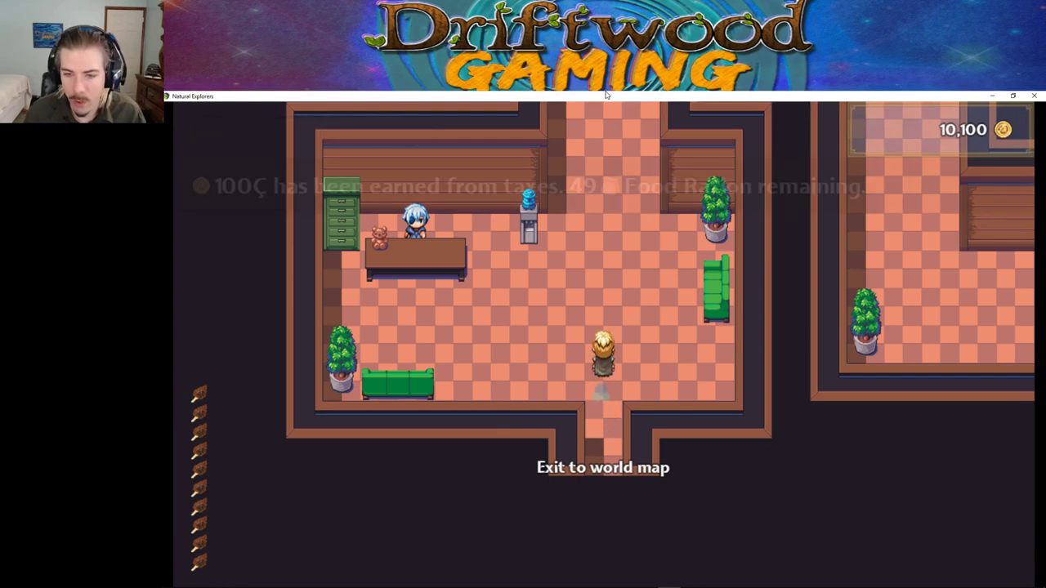
{"action": "key", "text": "Left"}
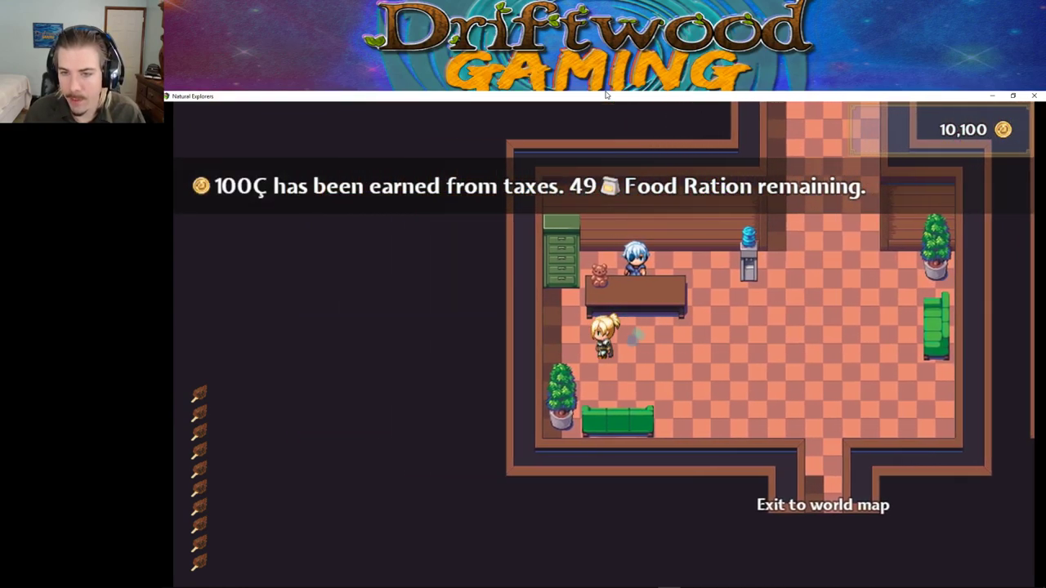
{"action": "key", "text": "Return"}
{"action": "key", "text": "Escape"}
Step: Walk to Doc Wheeze in the classroom and go through his dialogue to activate the enchanting tutorial
{"action": "key", "text": "Right"}
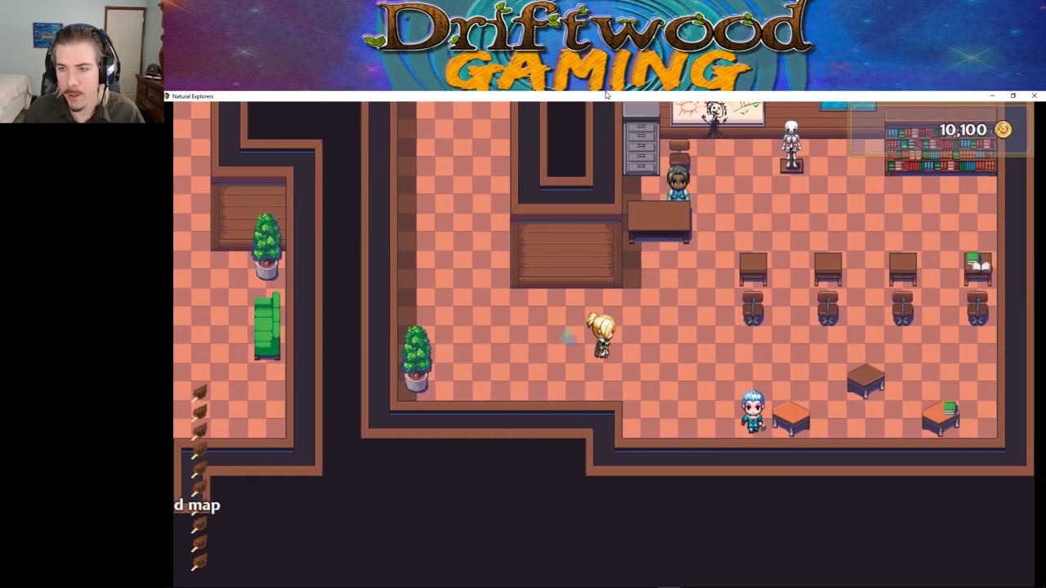
{"action": "key", "text": "Up"}
{"action": "key", "text": "Return"}
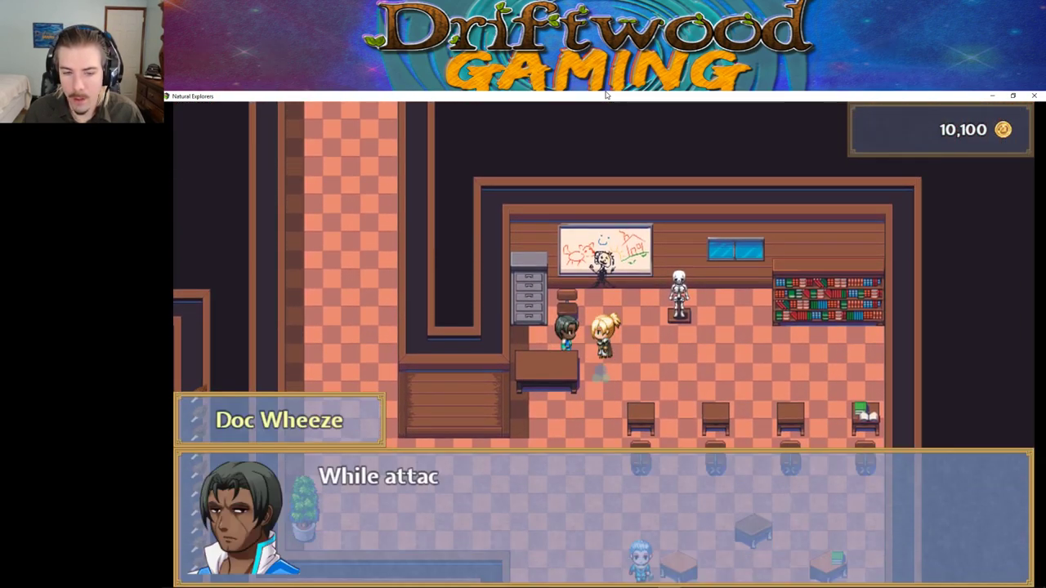
{"action": "key", "text": "Return"}
{"action": "key", "text": "Return"}
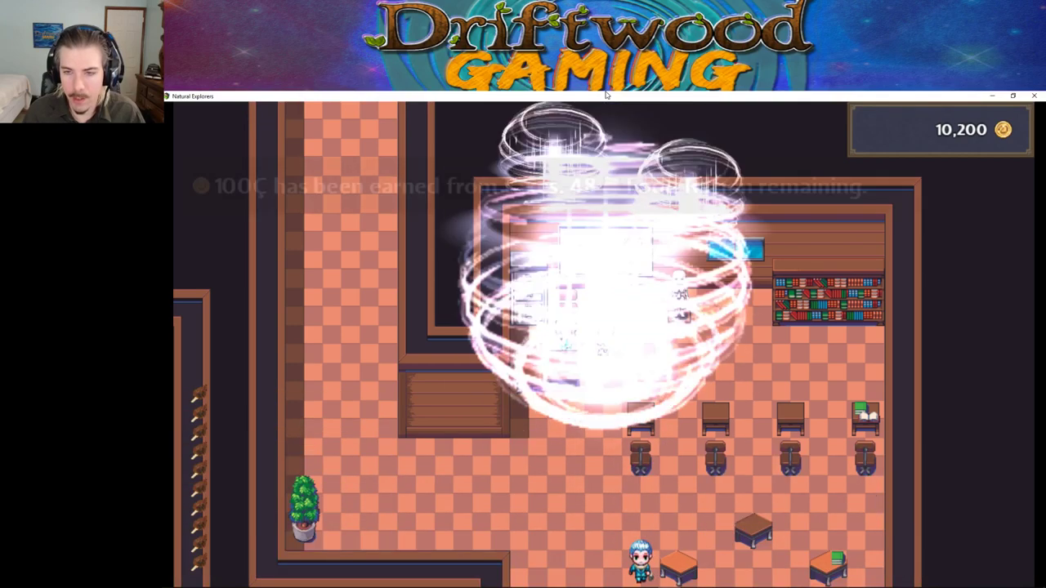
{"action": "key", "text": "Return"}
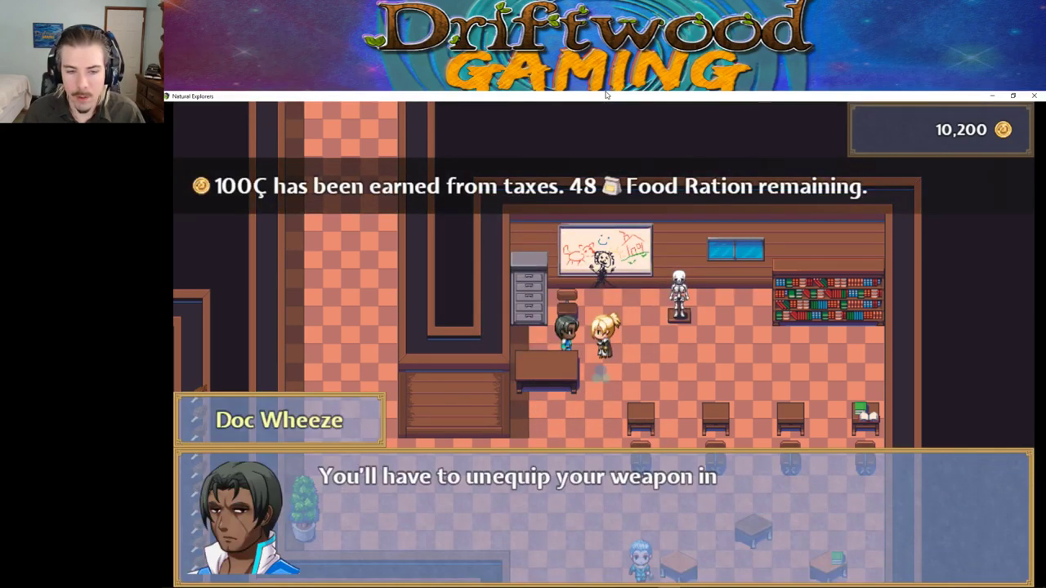
{"action": "key", "text": "Return"}
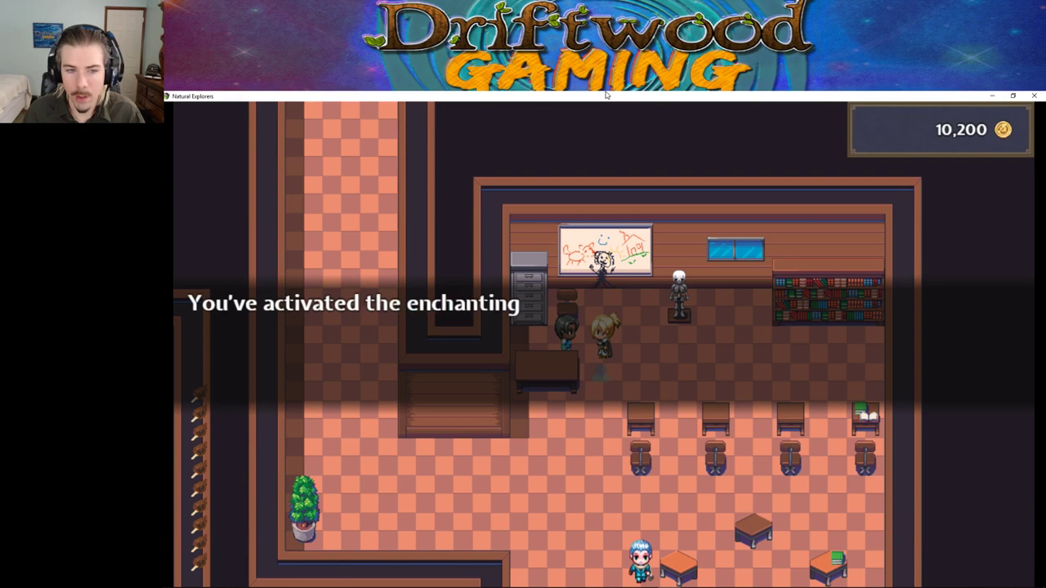
Step: Walk back through the classroom and take the exit to the world map
{"action": "key", "text": "Down"}
{"action": "key", "text": "Left"}
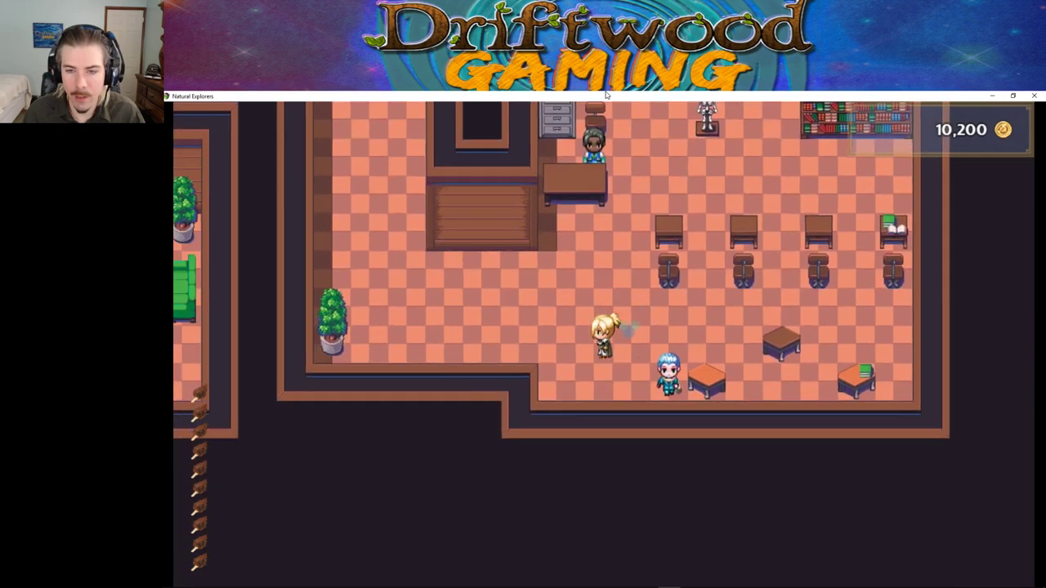
{"action": "key", "text": "Left"}
{"action": "key", "text": "Down"}
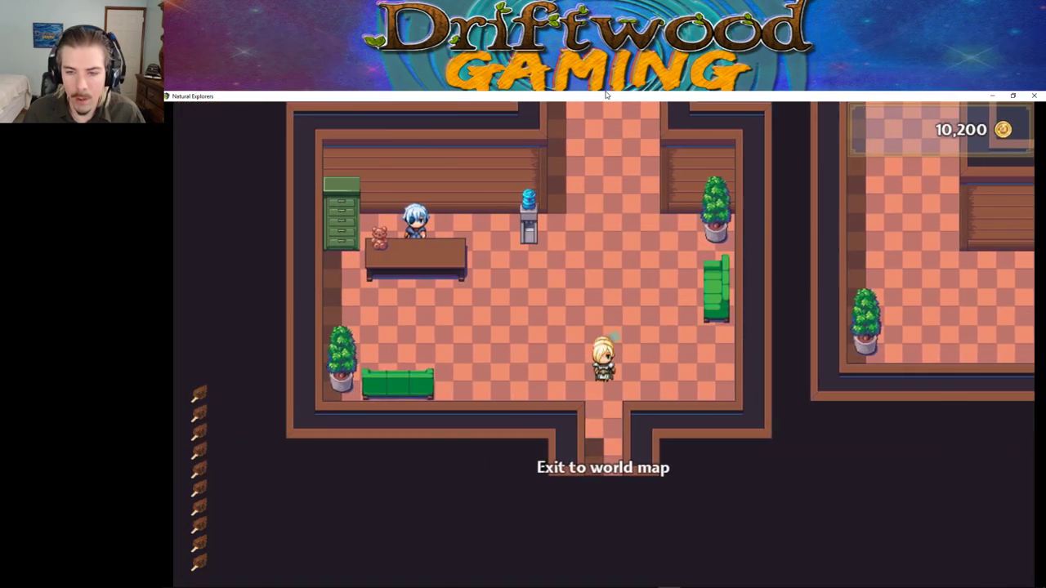
{"action": "key", "text": "Down"}
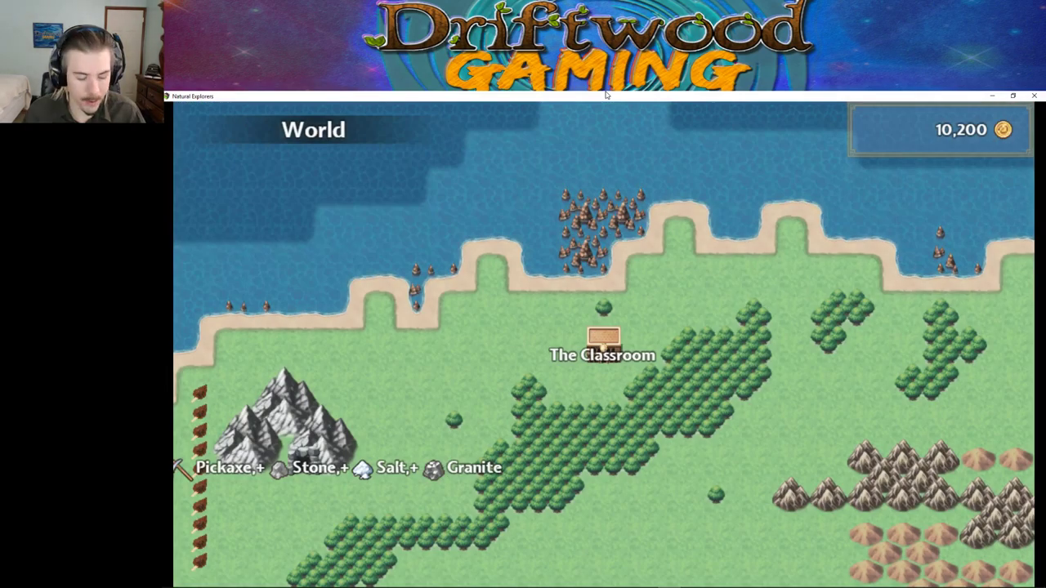
Step: Travel south across the world map from The Classroom and enter Default Town
{"action": "key", "text": "Down"}
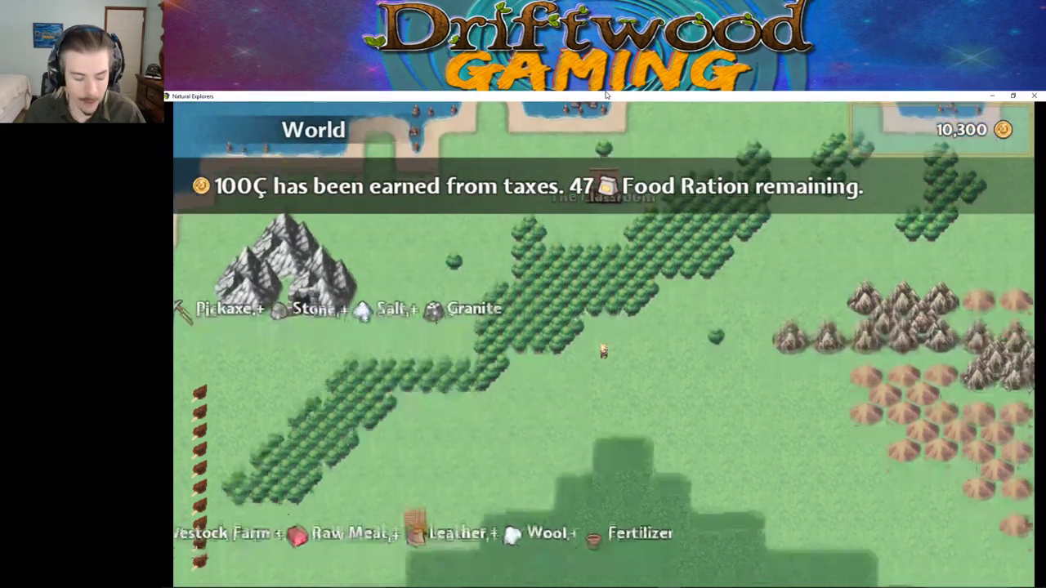
{"action": "key", "text": "Down"}
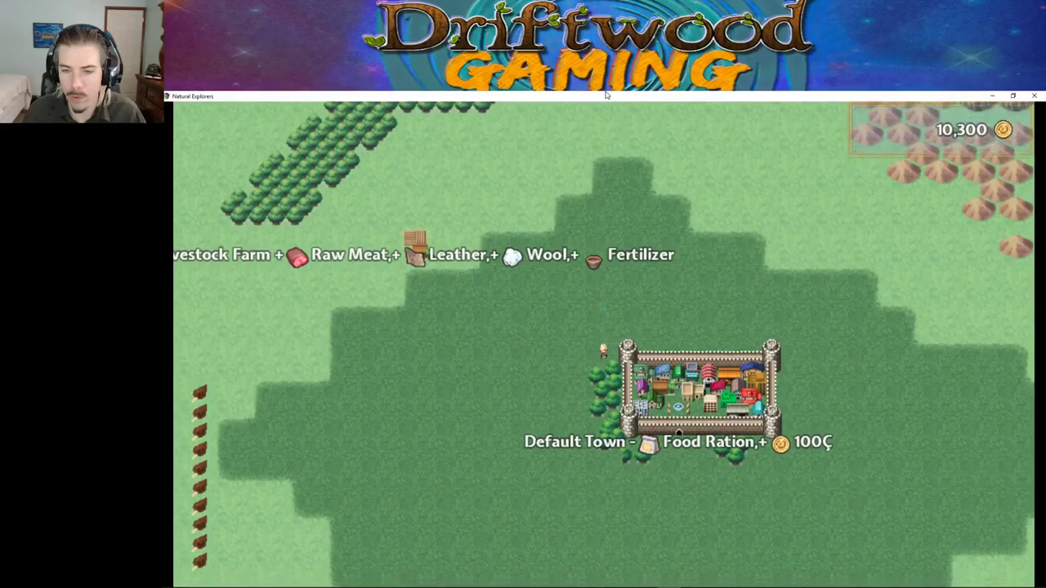
{"action": "key", "text": "Down"}
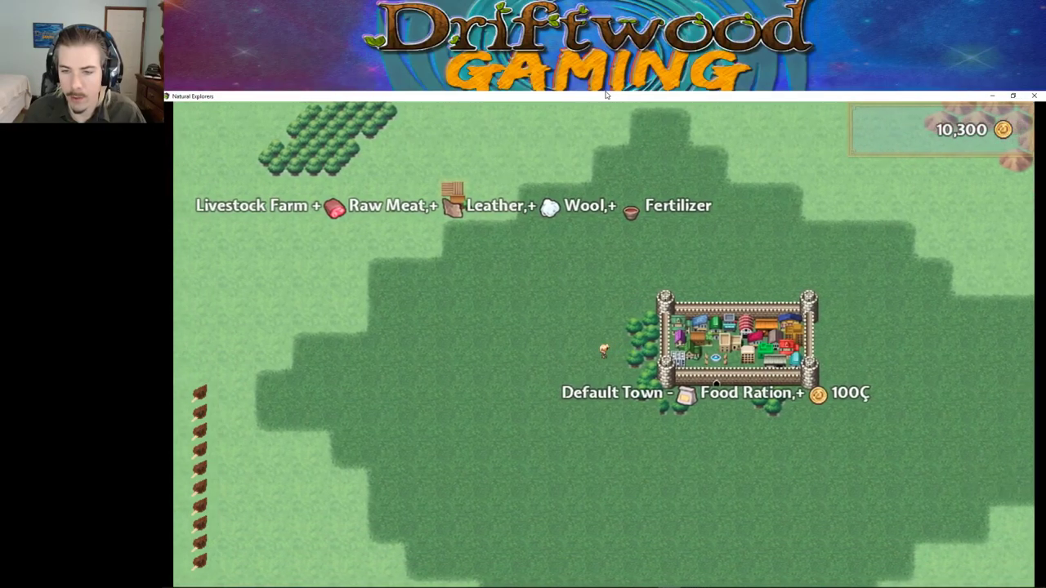
{"action": "key", "text": "Right"}
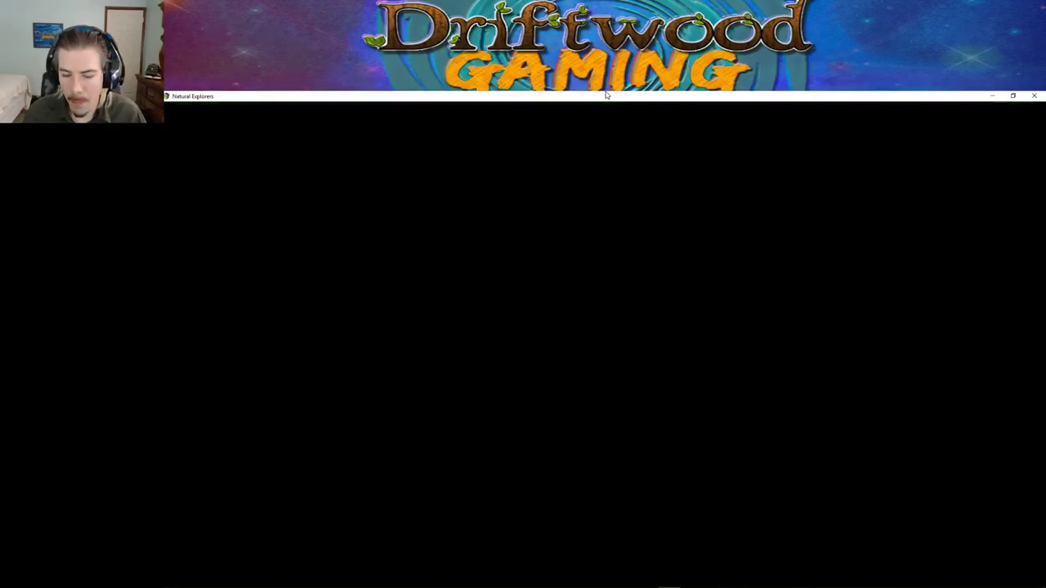
Step: Walk north through Your Village, past the crop plots, and enter the stone house with the teal roof
{"action": "key", "text": "Up"}
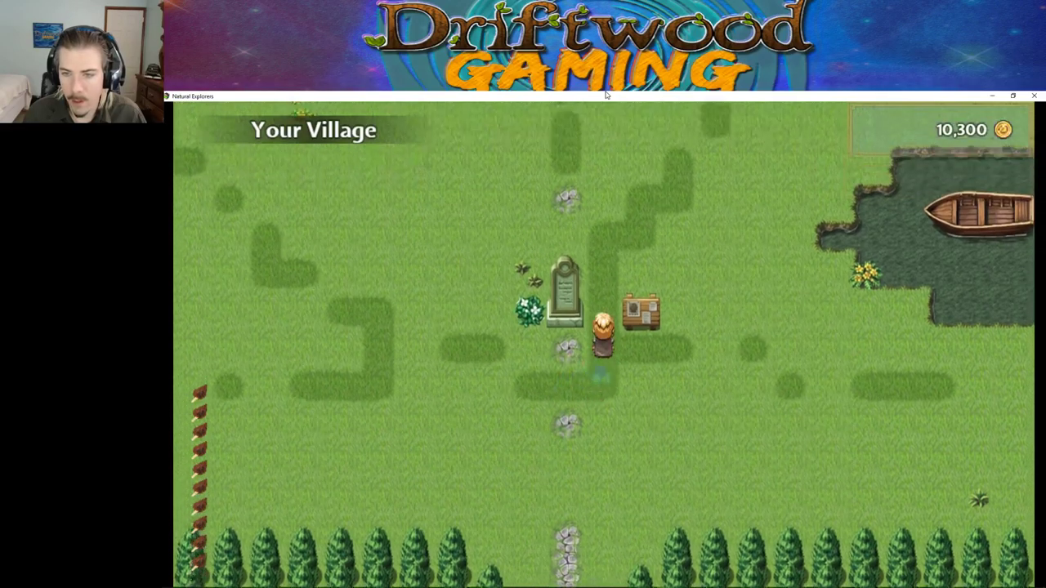
{"action": "key", "text": "Up"}
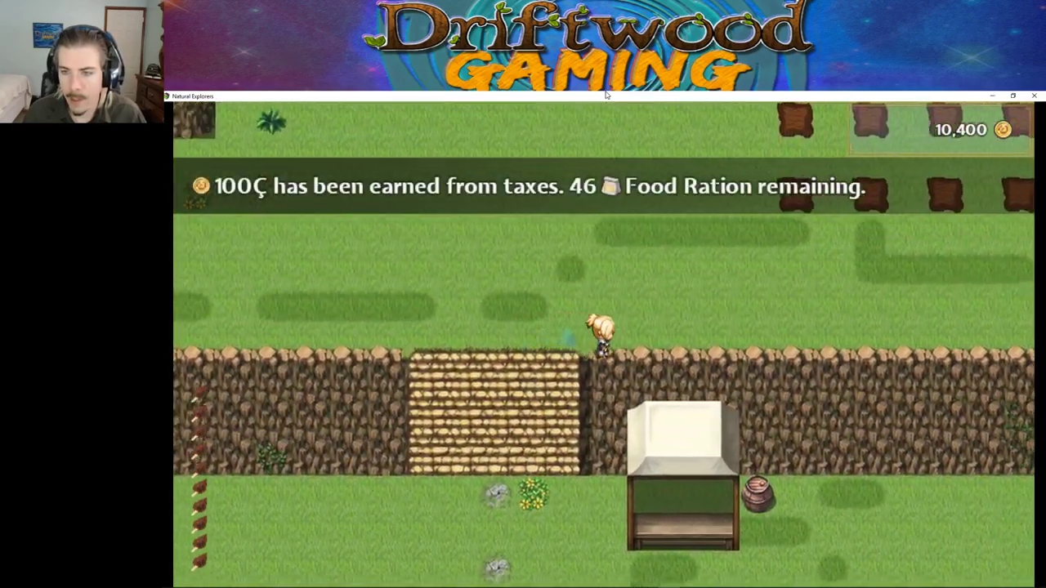
{"action": "key", "text": "Right"}
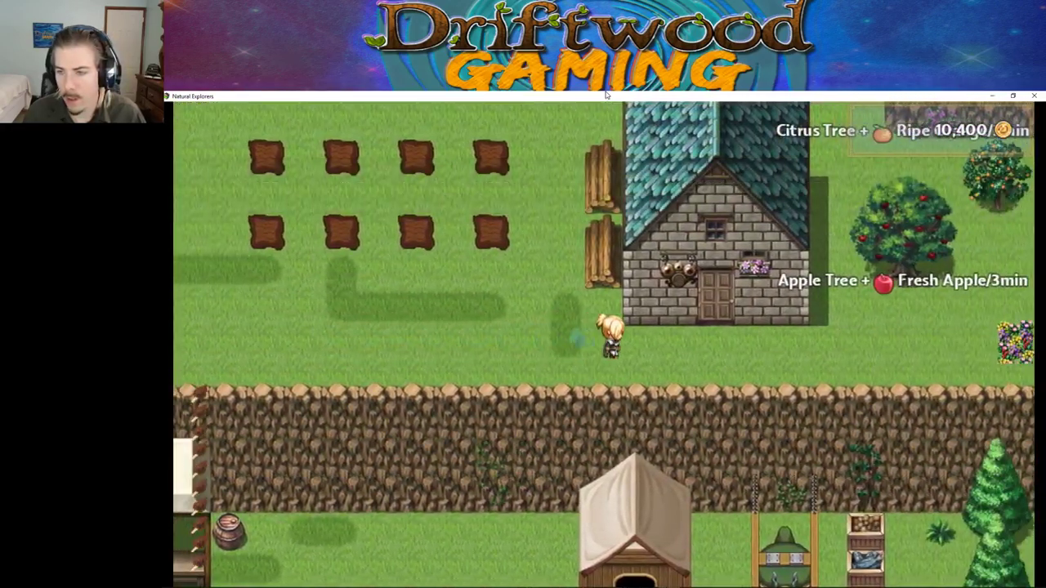
{"action": "key", "text": "Up"}
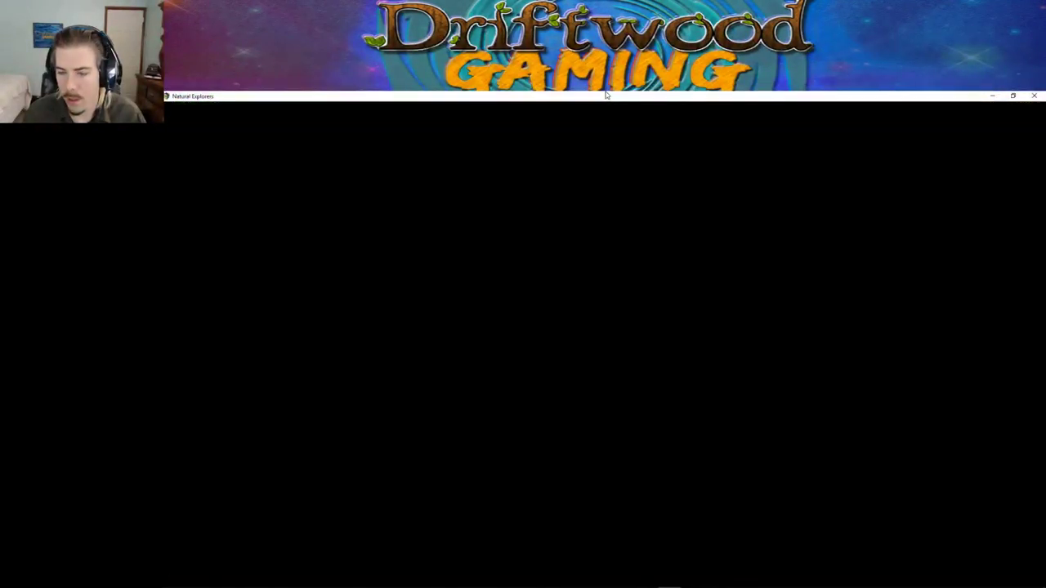
Step: Interact with the target inside the stone house and walk back out to the grass near the crop plots
{"action": "key", "text": "Right"}
{"action": "key", "text": "Up"}
{"action": "key", "text": "Return"}
{"action": "key", "text": "Escape"}
{"action": "key", "text": "Down"}
{"action": "key", "text": "Left"}
{"action": "key", "text": "Down"}
{"action": "key", "text": "Left"}
Step: Check the lead character's equipment in the game menu and return to the main menu list
{"action": "key", "text": "Escape"}
{"action": "key", "text": "Escape"}
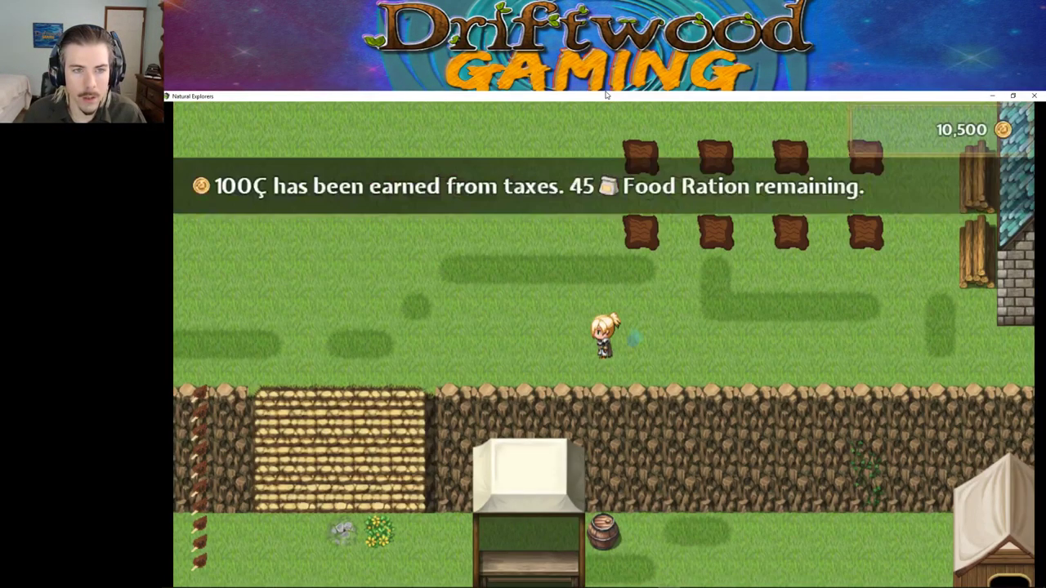
{"action": "key", "text": "Escape"}
{"action": "key", "text": "Down"}
{"action": "key", "text": "Down"}
{"action": "key", "text": "Return"}
{"action": "key", "text": "Return"}
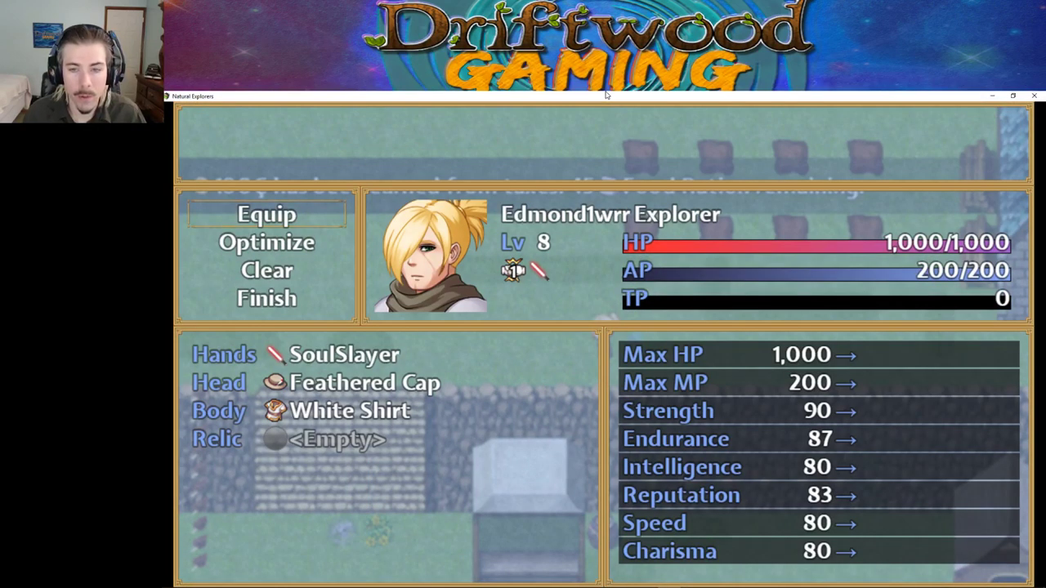
{"action": "key", "text": "Escape"}
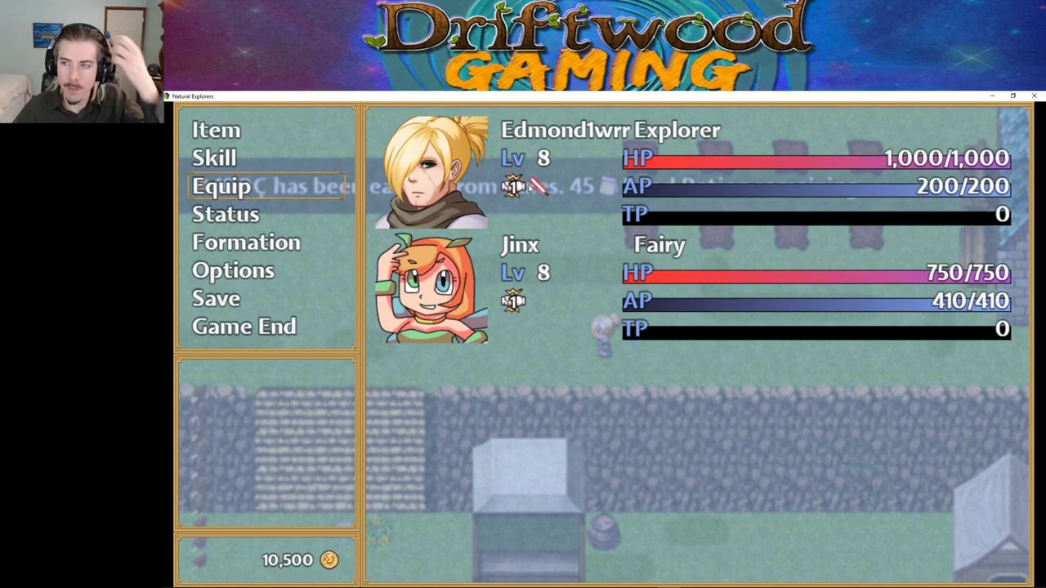
Step: Unequip the SoulSlayer from the lead character's Hands slot
{"action": "key", "text": "Return"}
{"action": "key", "text": "Return"}
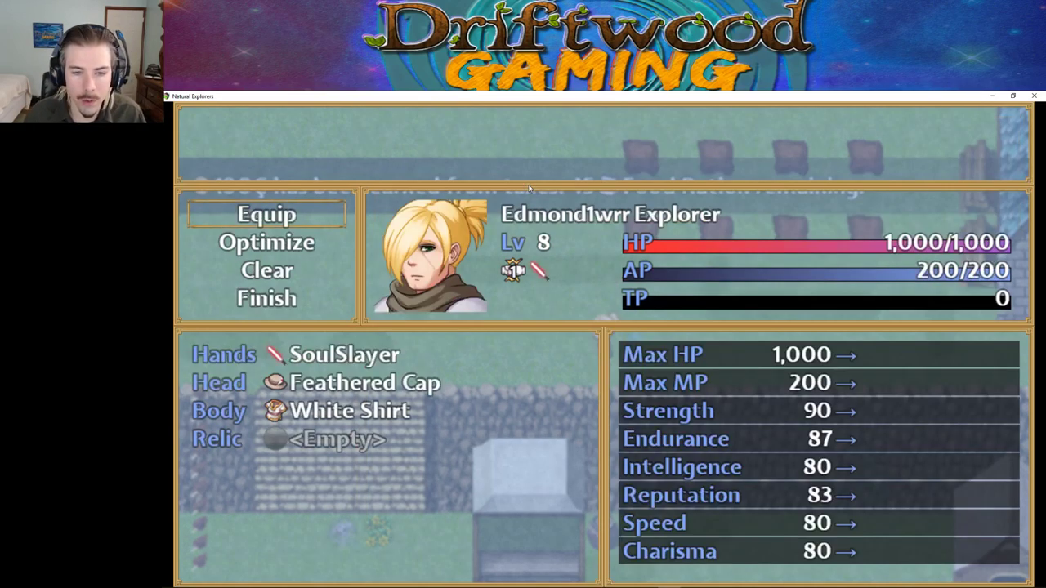
{"action": "key", "text": "Return"}
{"action": "key", "text": "Return"}
{"action": "key", "text": "Return"}
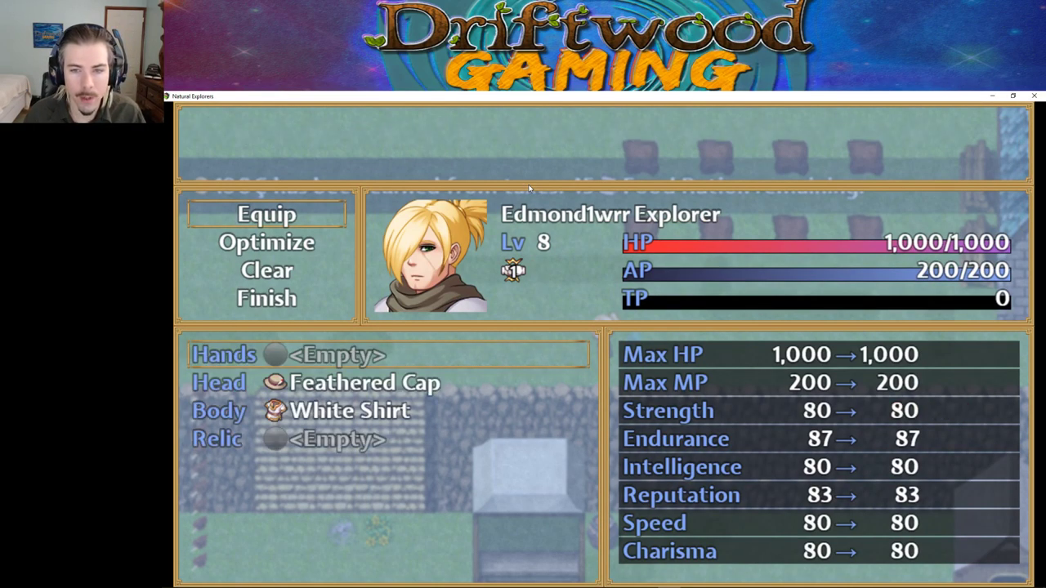
Step: Equip the SoulSlayer in the lead character's Hands slot and return to the village map
{"action": "key", "text": "Return"}
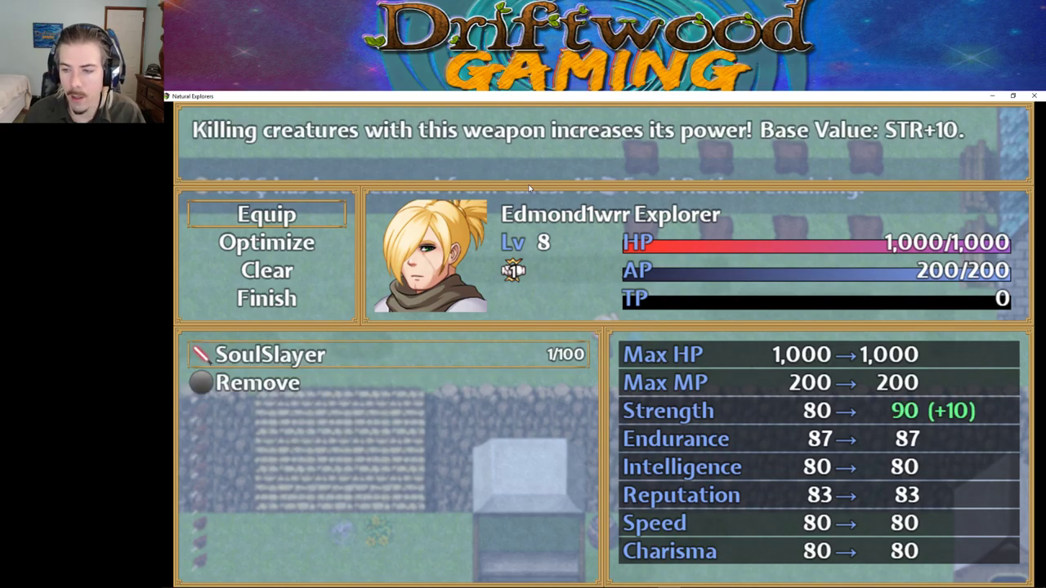
{"action": "key", "text": "Return"}
{"action": "key", "text": "Escape"}
{"action": "key", "text": "Escape"}
{"action": "key", "text": "Escape"}
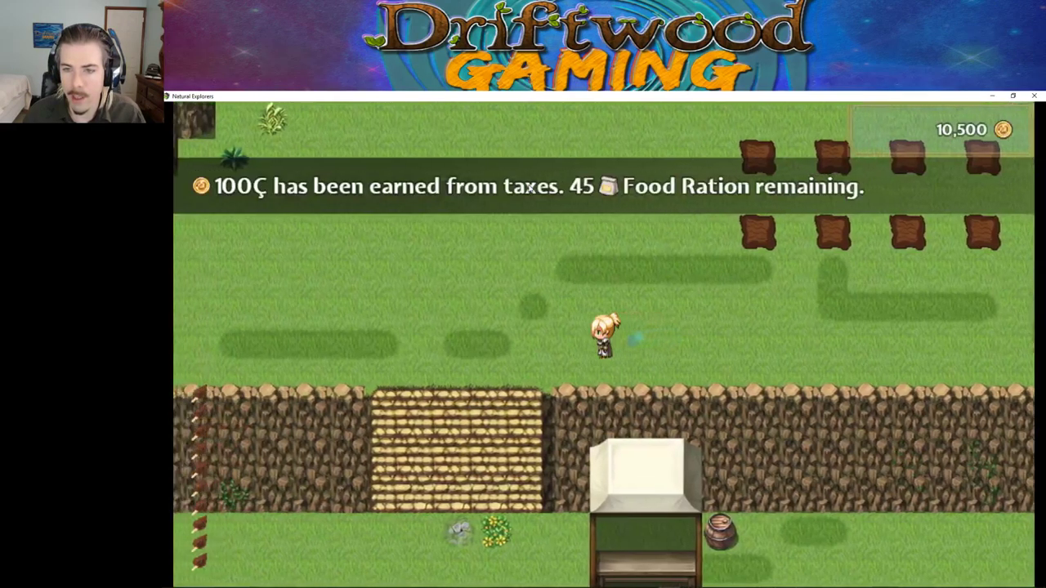
Step: Walk west from the crop plots and north into the dark cave opening to start a battle
{"action": "key", "text": "Left"}
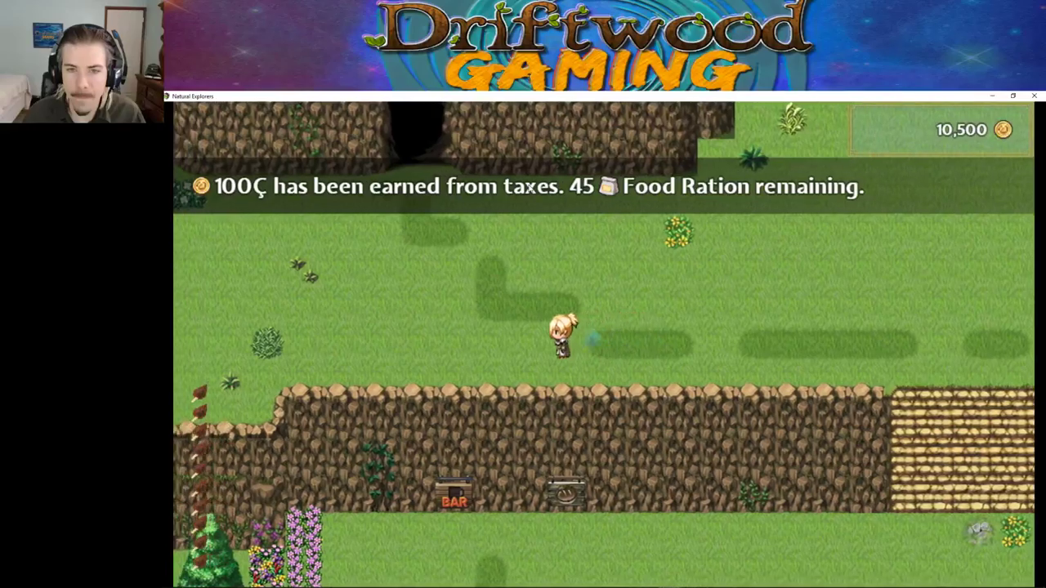
{"action": "key", "text": "Left"}
{"action": "key", "text": "Up"}
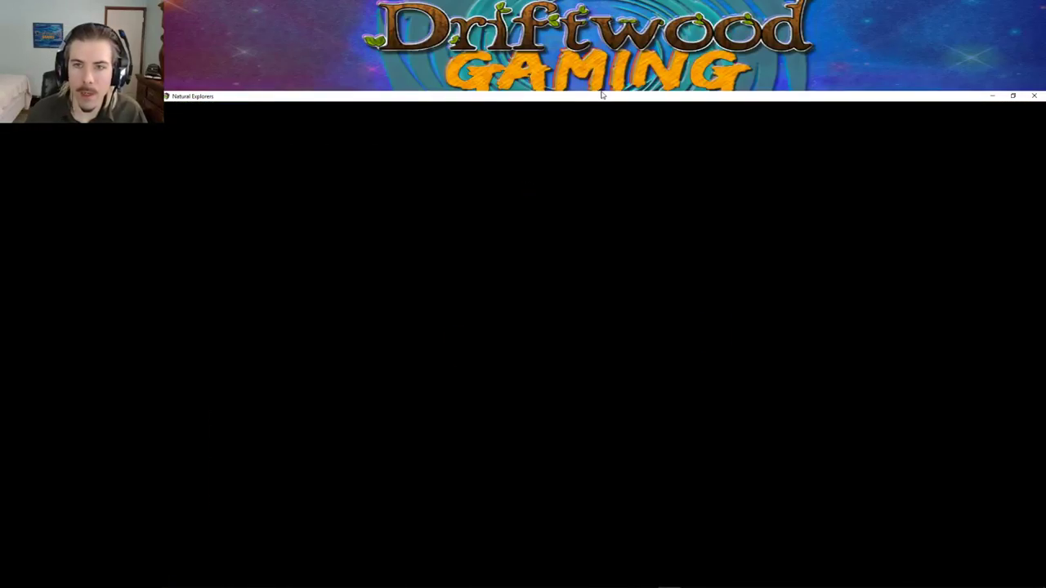
{"action": "key", "text": "Left"}
{"action": "key", "text": "Right"}
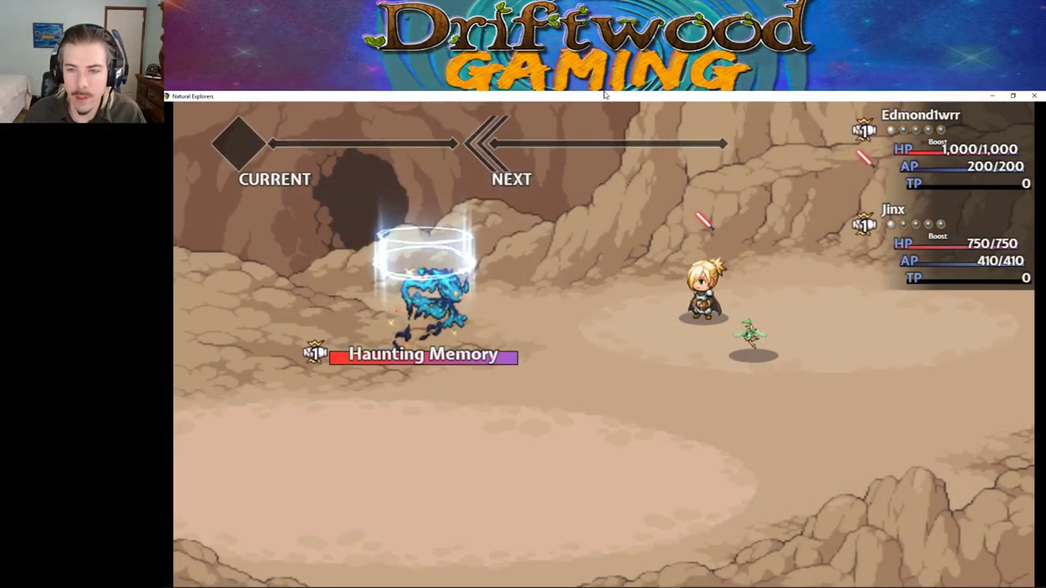
Step: Have Jinx guard and the lead character use Soul Slayer Slash on the Haunting Memory
{"action": "key", "text": "Down"}
{"action": "key", "text": "Down"}
{"action": "key", "text": "Down"}
{"action": "key", "text": "Return"}
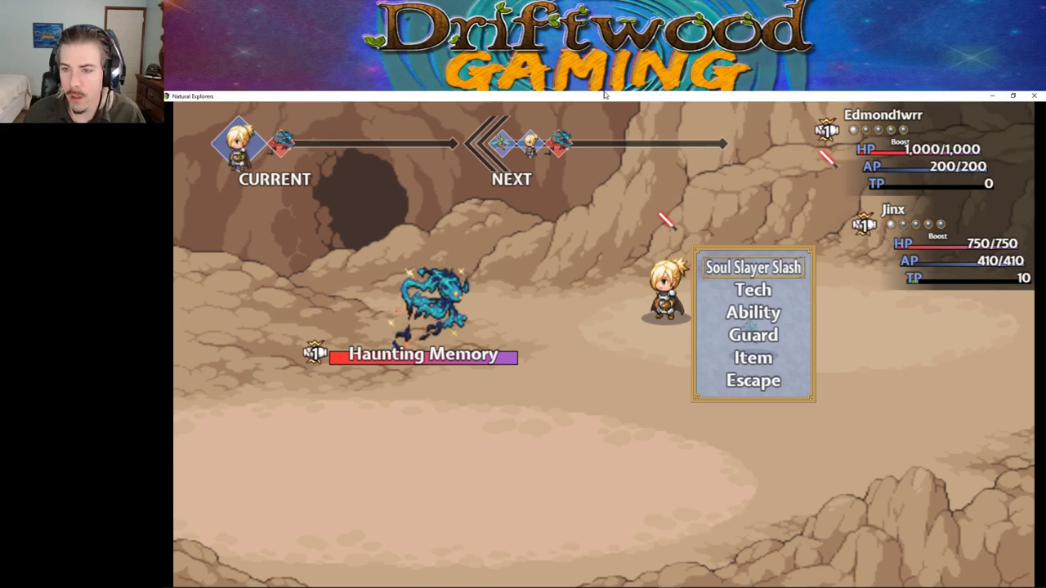
{"action": "key", "text": "Return"}
{"action": "key", "text": "Escape"}
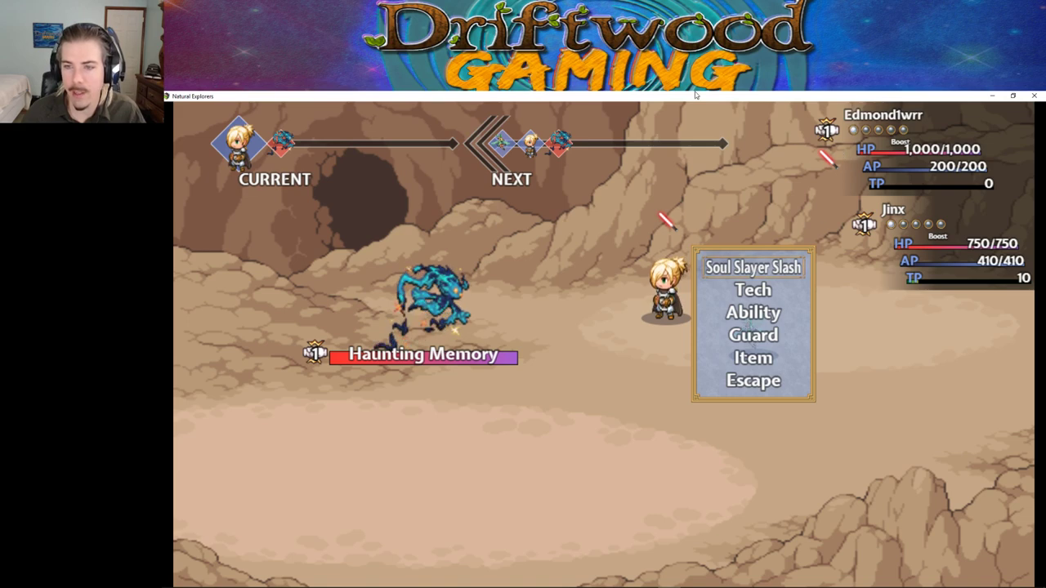
{"action": "key", "text": "Return"}
{"action": "key", "text": "Return"}
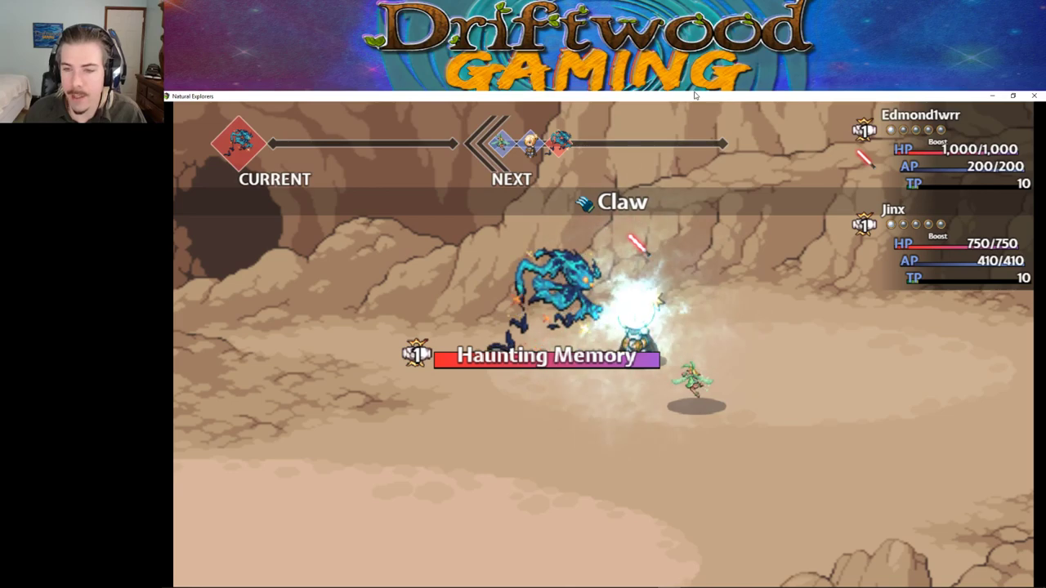
Step: Play a second battle round, guarding with Jinx and choosing the lead character's first command
{"action": "key", "text": "Escape"}
{"action": "key", "text": "Down"}
{"action": "key", "text": "Down"}
{"action": "key", "text": "Down"}
{"action": "key", "text": "Return"}
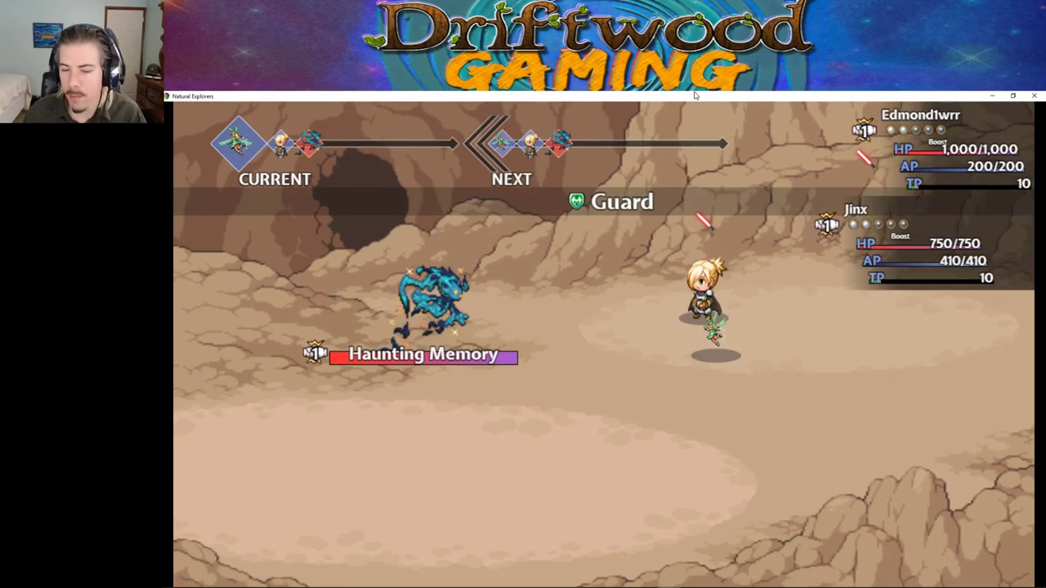
{"action": "key", "text": "Return"}
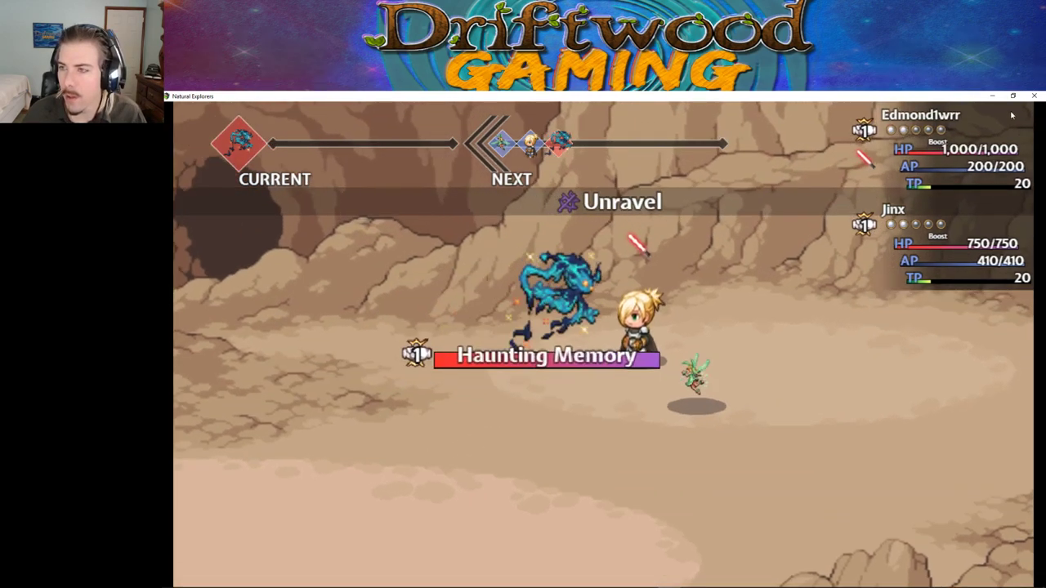
Step: End the playtest and apply the 0156 Light Blade Slash animation to the Soul Slayer Slash skill in the database
{"action": "left_click", "coordinate": [1035, 97]}
{"action": "left_click", "coordinate": [517, 122]}
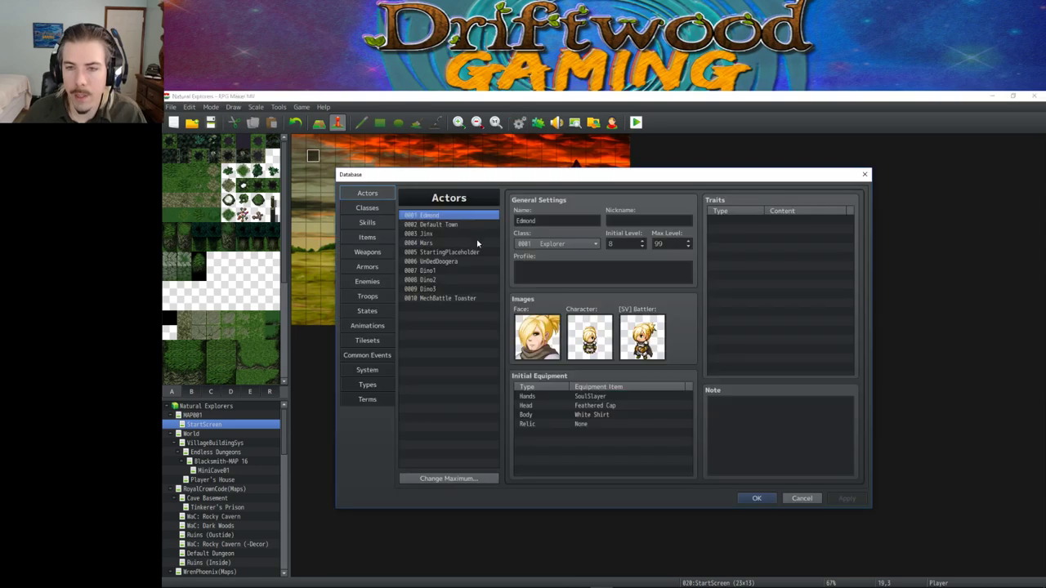
{"action": "left_click", "coordinate": [384, 222]}
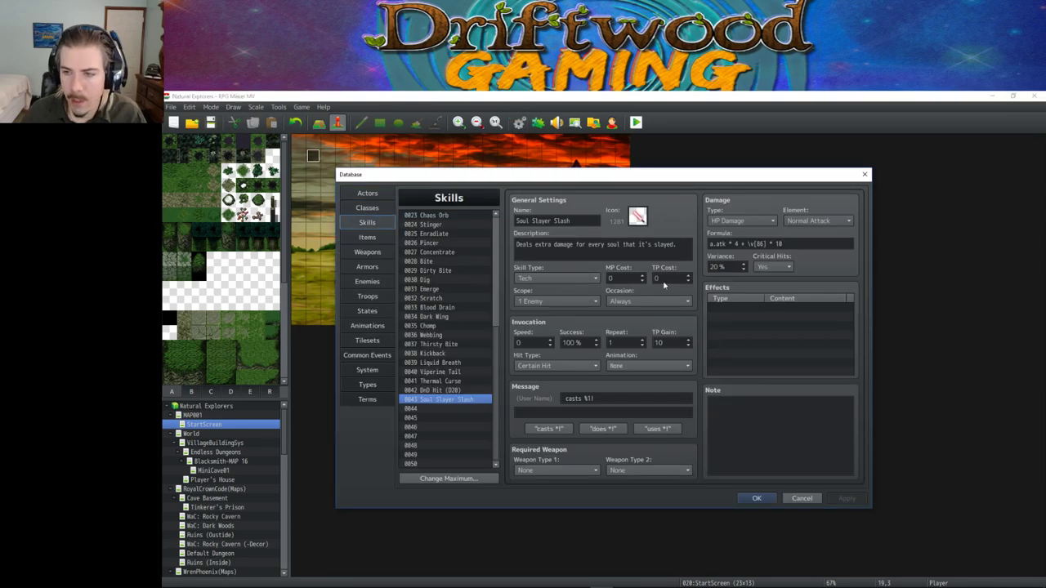
{"action": "left_click", "coordinate": [752, 359]}
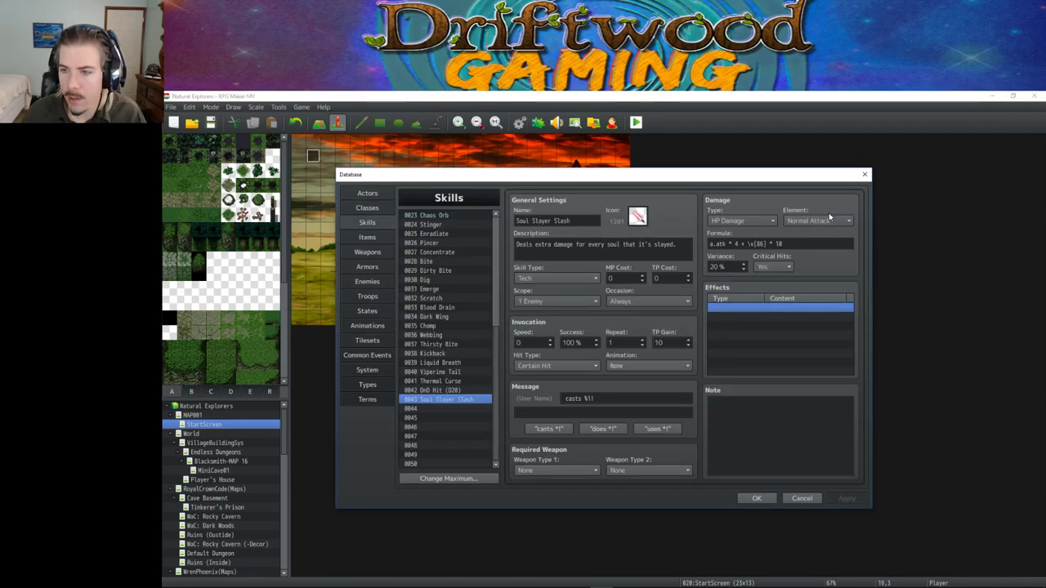
{"action": "left_click", "coordinate": [644, 366]}
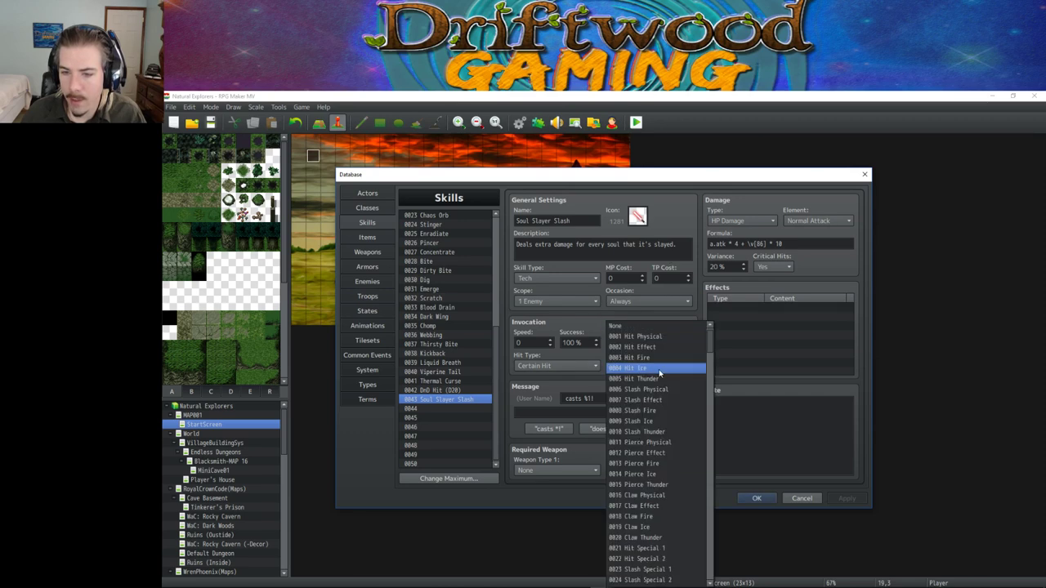
{"action": "left_click_drag", "start_coordinate": [711, 343], "coordinate": [706, 490]}
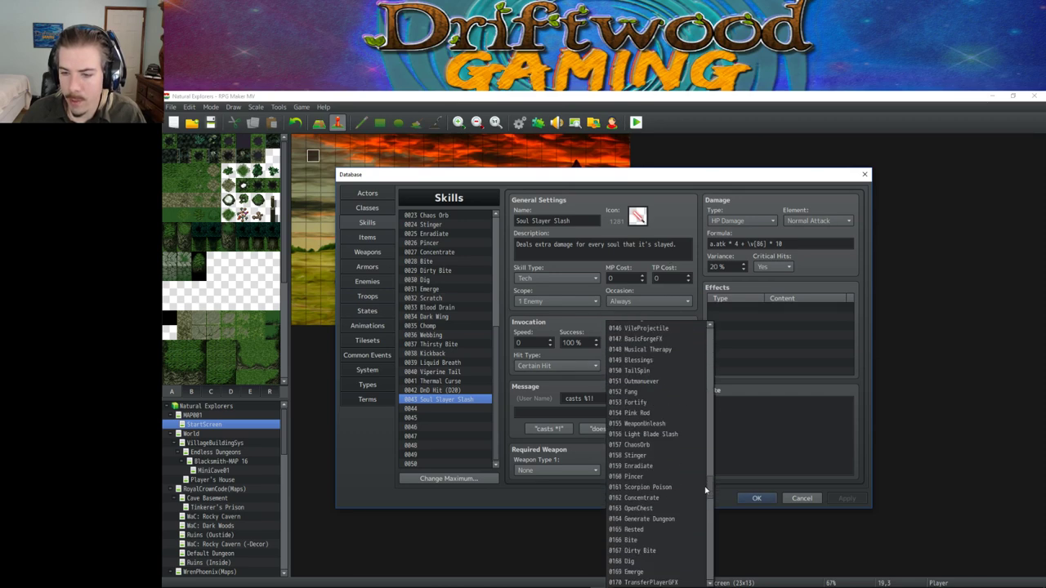
{"action": "left_click", "coordinate": [683, 435]}
{"action": "left_click", "coordinate": [847, 498]}
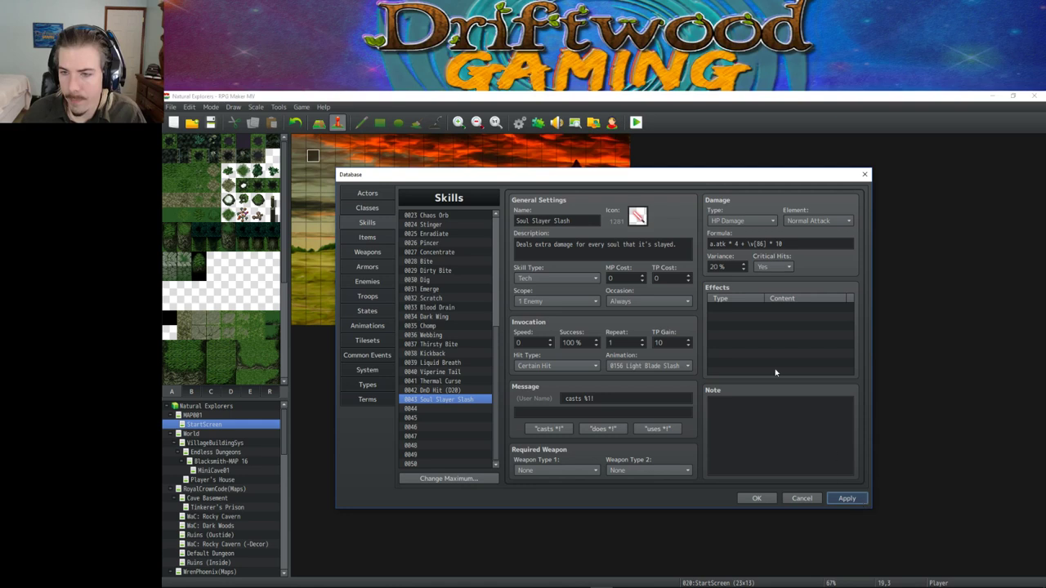
Step: Copy the setup and target action notetags from the Attack skill's note into the Soul Slayer Slash note
{"action": "scroll", "coordinate": [465, 278], "scroll_direction": "up", "scroll_amount": 7}
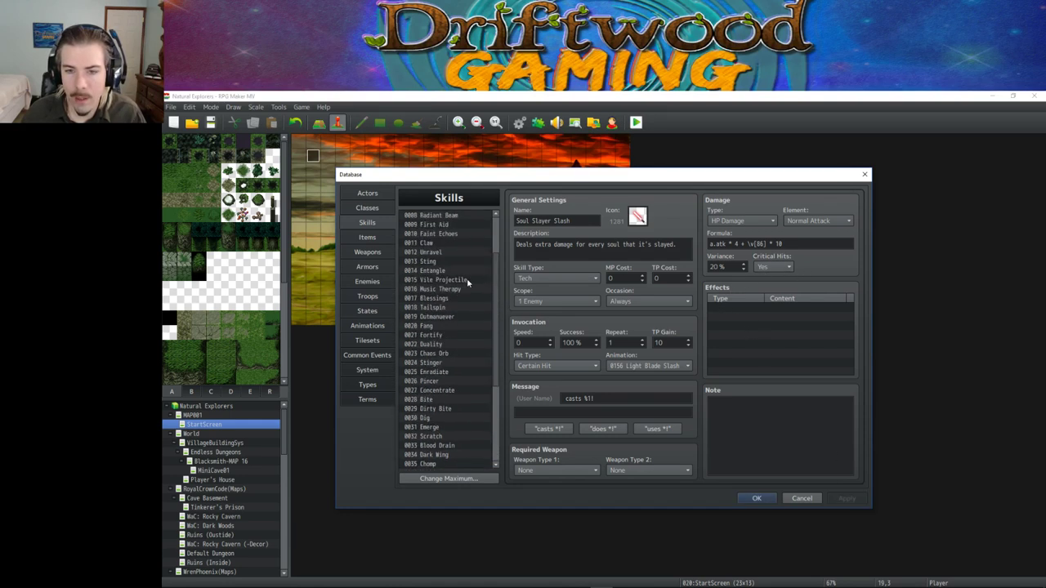
{"action": "left_click", "coordinate": [441, 215]}
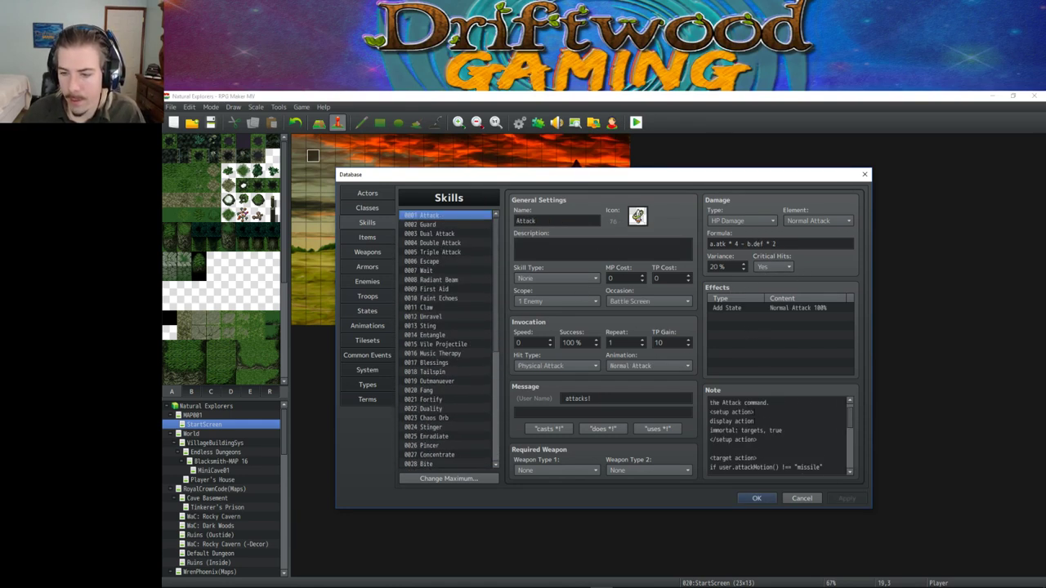
{"action": "scroll", "coordinate": [776, 433], "scroll_direction": "up", "scroll_amount": 1}
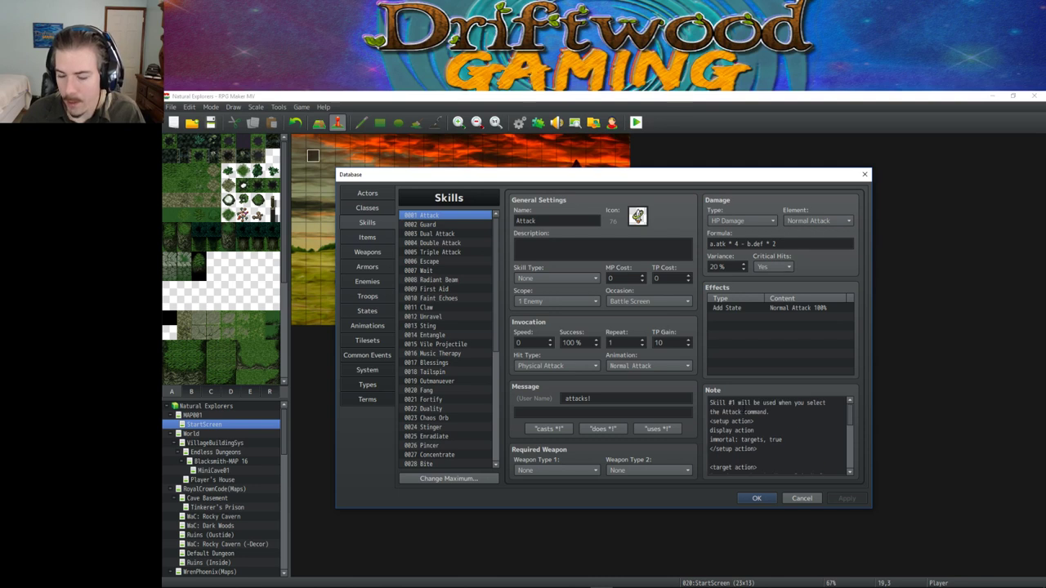
{"action": "left_click", "coordinate": [723, 420]}
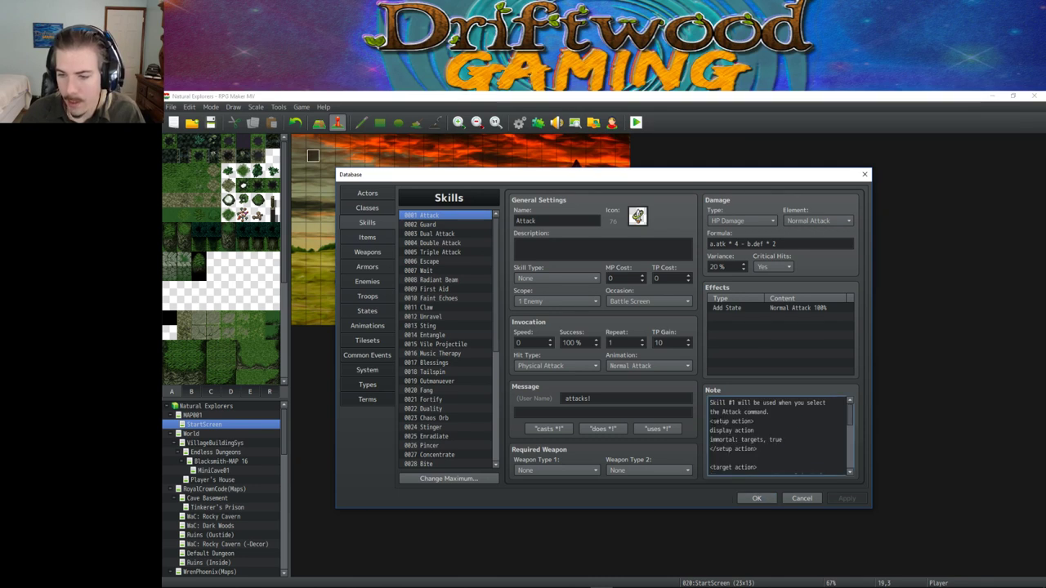
{"action": "left_click_drag", "start_coordinate": [723, 420], "coordinate": [797, 471]}
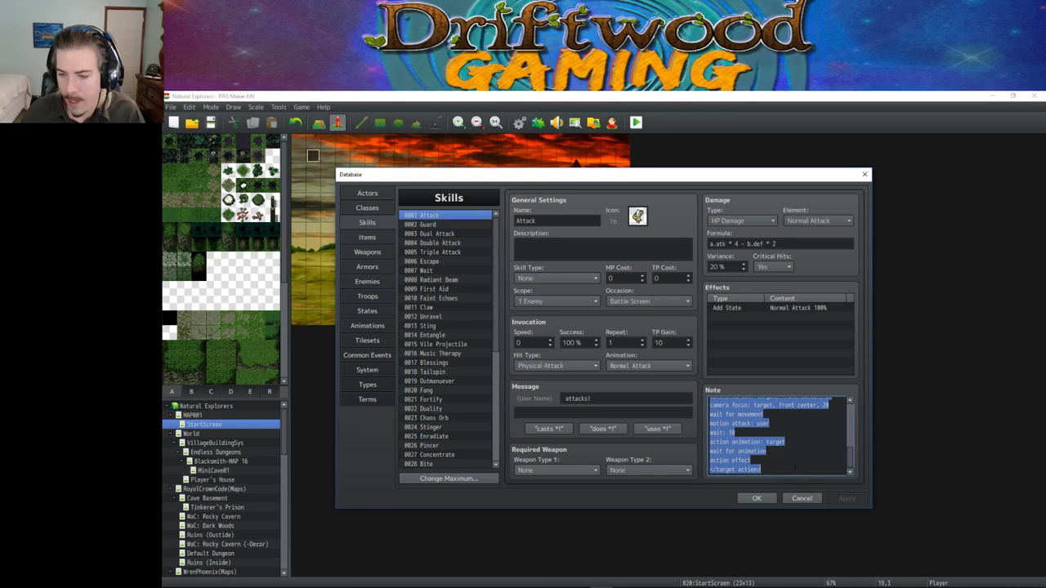
{"action": "scroll", "coordinate": [450, 425], "scroll_direction": "down", "scroll_amount": 7}
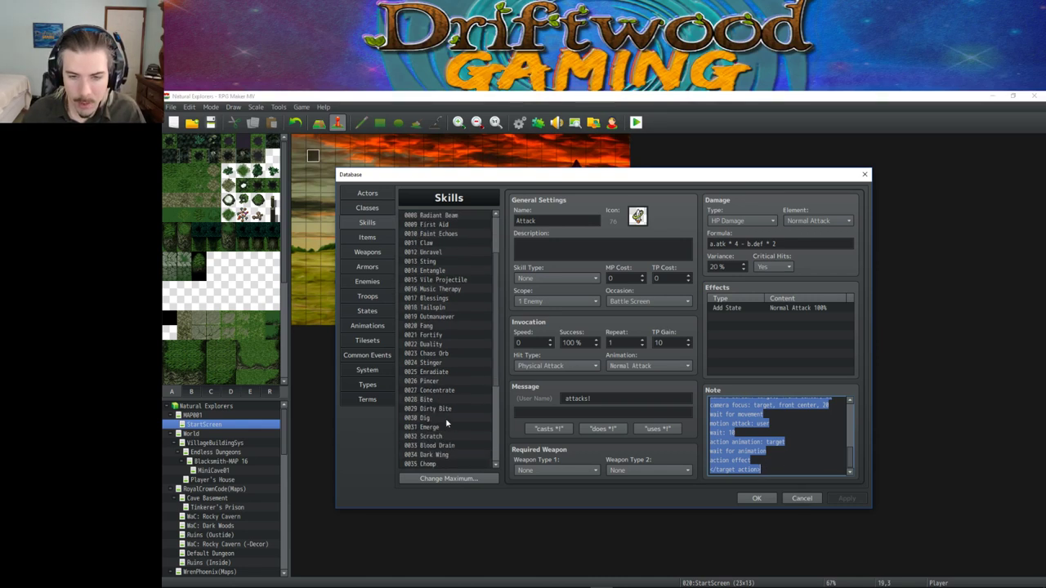
{"action": "left_click", "coordinate": [447, 400]}
{"action": "left_click", "coordinate": [776, 433]}
{"action": "key", "text": "ctrl+v"}
{"action": "scroll", "coordinate": [776, 433], "scroll_direction": "down", "scroll_amount": 5}
{"action": "scroll", "coordinate": [776, 433], "scroll_direction": "up", "scroll_amount": 5}
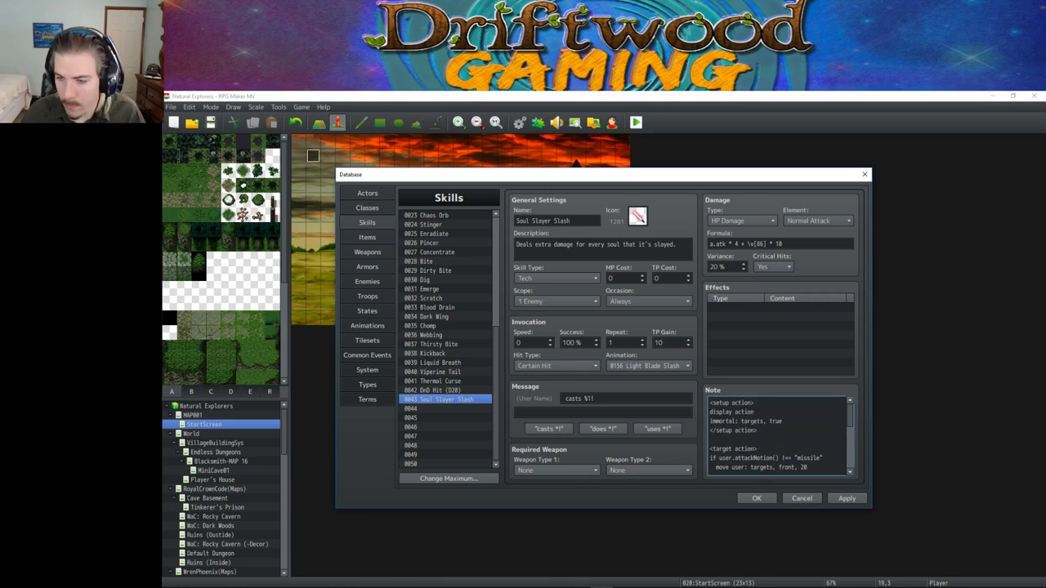
Step: Set the Soul Slayer Slash occasion to Battle Screen and check its skill type options, keeping Tech
{"action": "left_click", "coordinate": [645, 301]}
{"action": "left_click", "coordinate": [637, 320]}
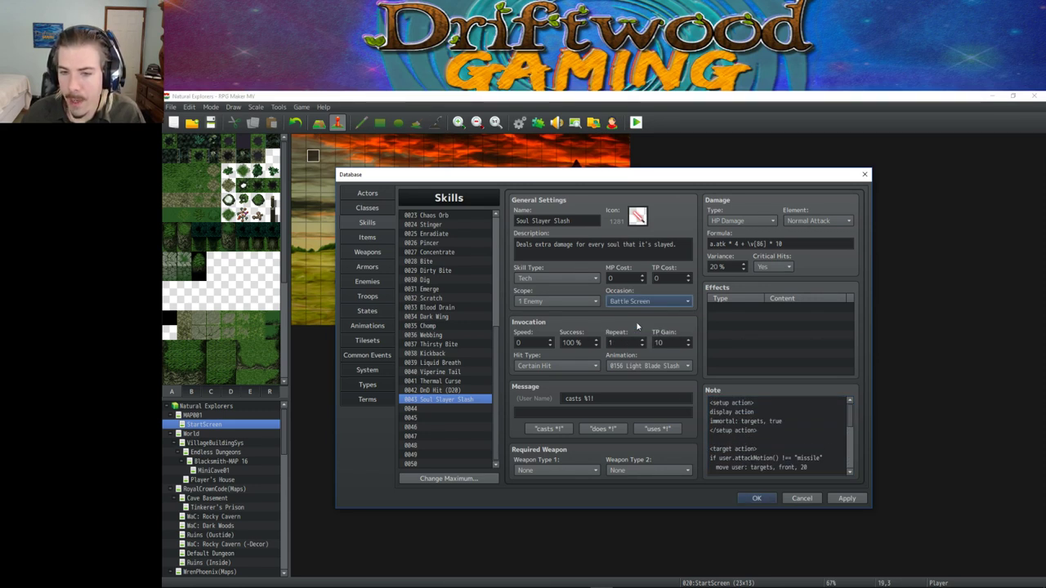
{"action": "left_click", "coordinate": [550, 278]}
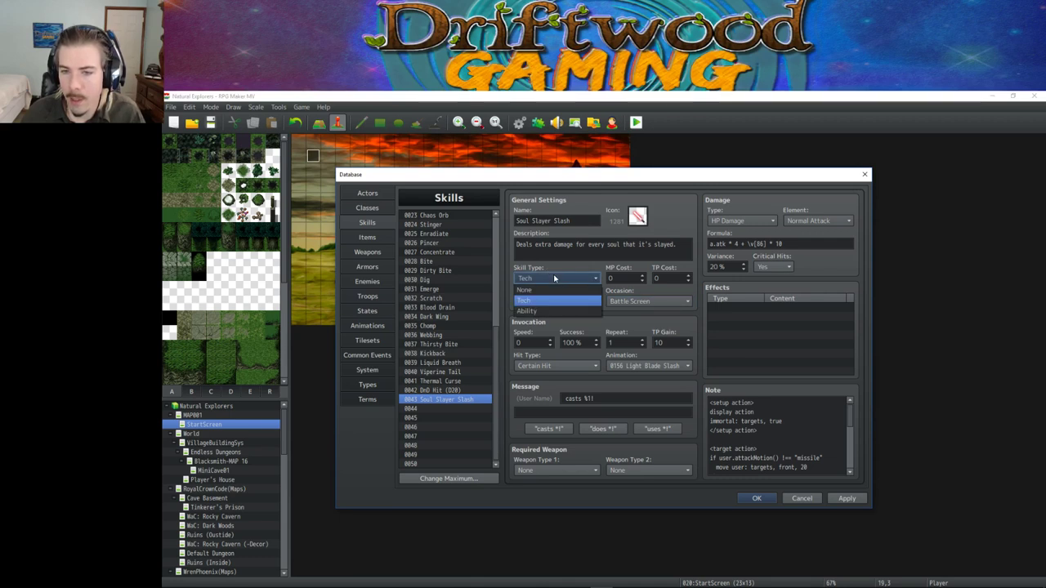
{"action": "left_click", "coordinate": [551, 280]}
{"action": "left_click", "coordinate": [552, 279]}
{"action": "left_click", "coordinate": [550, 278]}
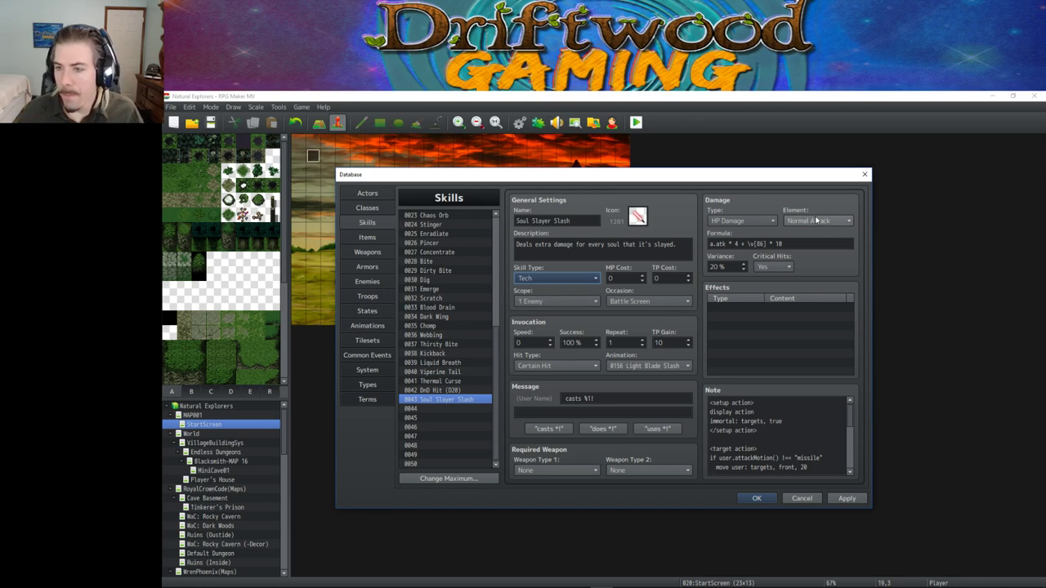
Step: Review the Soul Slayer Slash damage formula, including its variable 86 term, and apply the skill changes
{"action": "left_click", "coordinate": [780, 244]}
{"action": "left_click", "coordinate": [780, 243]}
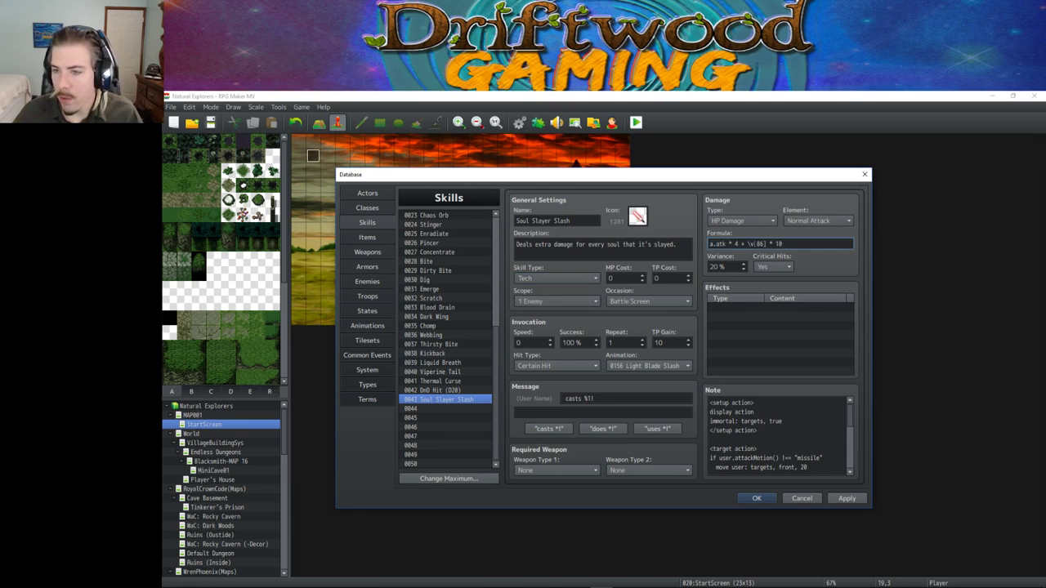
{"action": "mouse_move", "coordinate": [747, 244]}
{"action": "left_mouse_down"}
{"action": "mouse_move", "coordinate": [772, 243]}
{"action": "mouse_move", "coordinate": [748, 244]}
{"action": "left_mouse_up"}
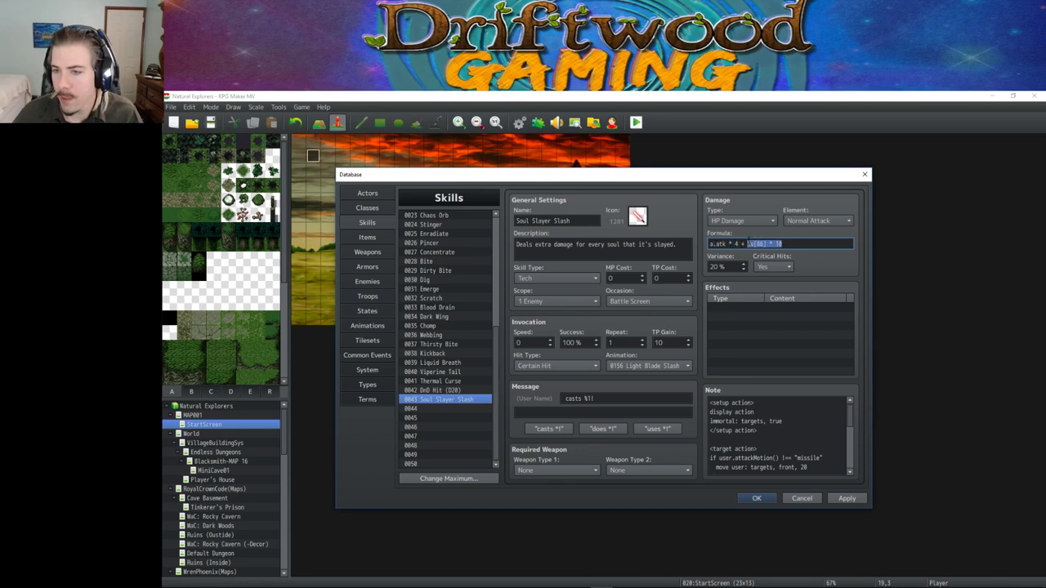
{"action": "left_click", "coordinate": [748, 244]}
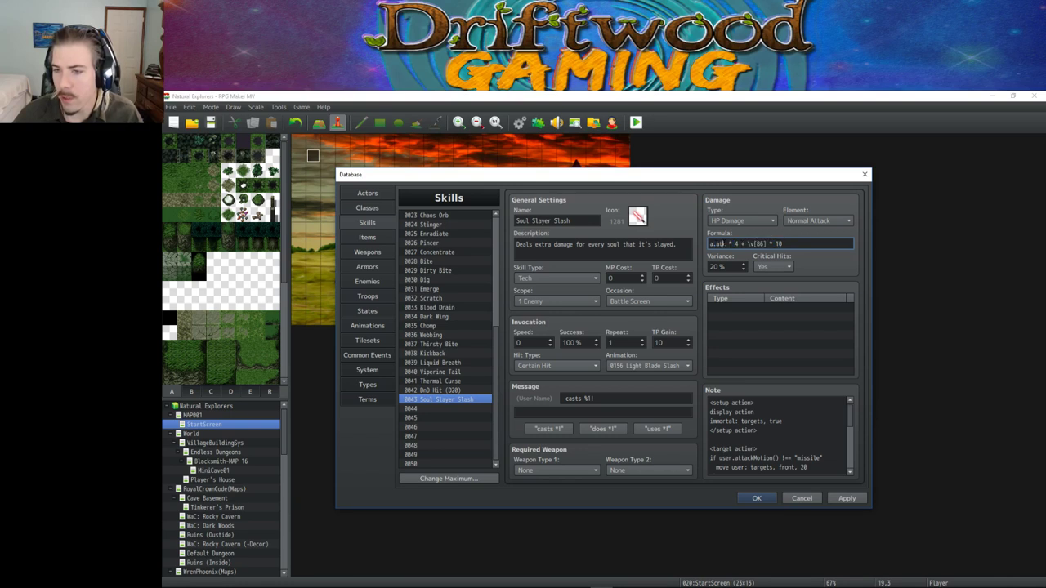
{"action": "left_click", "coordinate": [783, 243]}
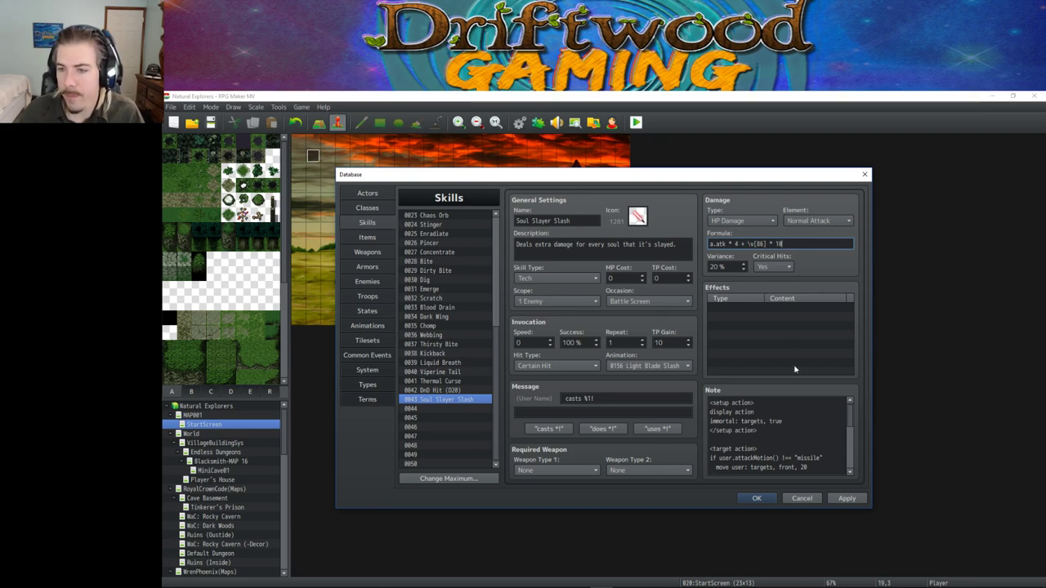
{"action": "left_click", "coordinate": [845, 503]}
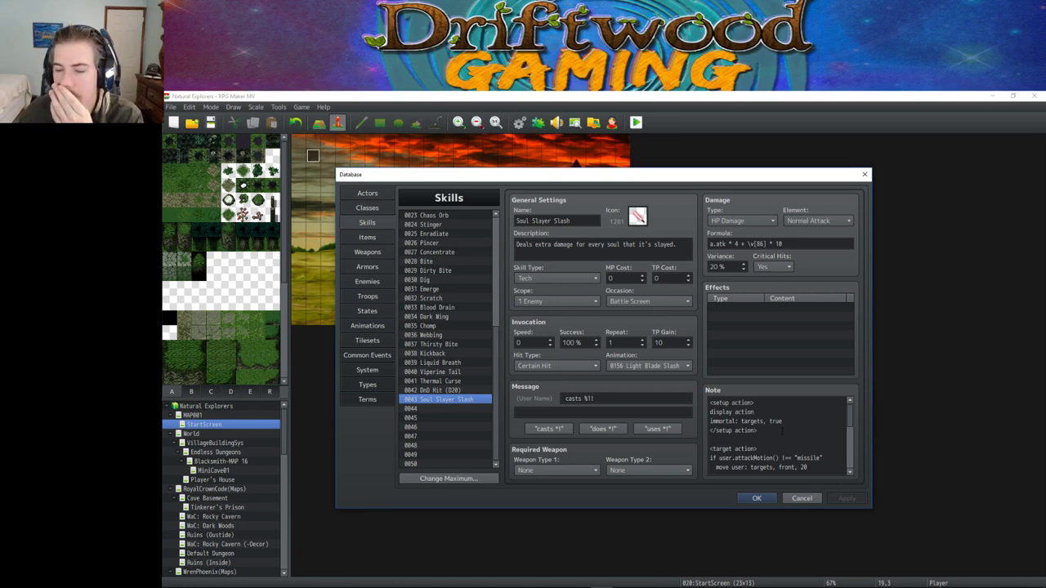
Step: Examine the Custom Conclude Effect code in the Soul Slayer state's note, closing and reopening the database
{"action": "left_click", "coordinate": [374, 311]}
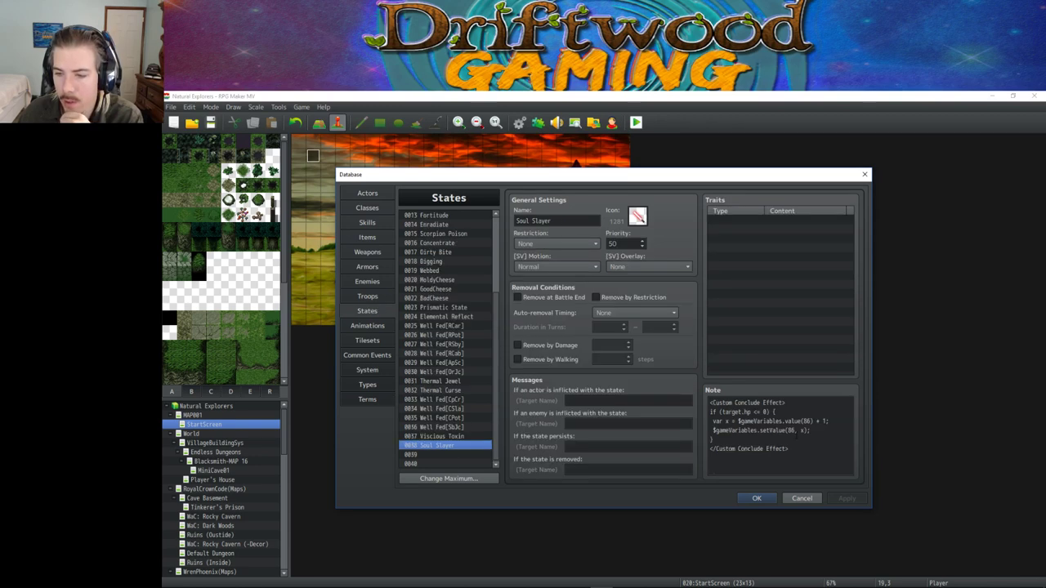
{"action": "left_click", "coordinate": [815, 421]}
{"action": "left_click", "coordinate": [815, 421]}
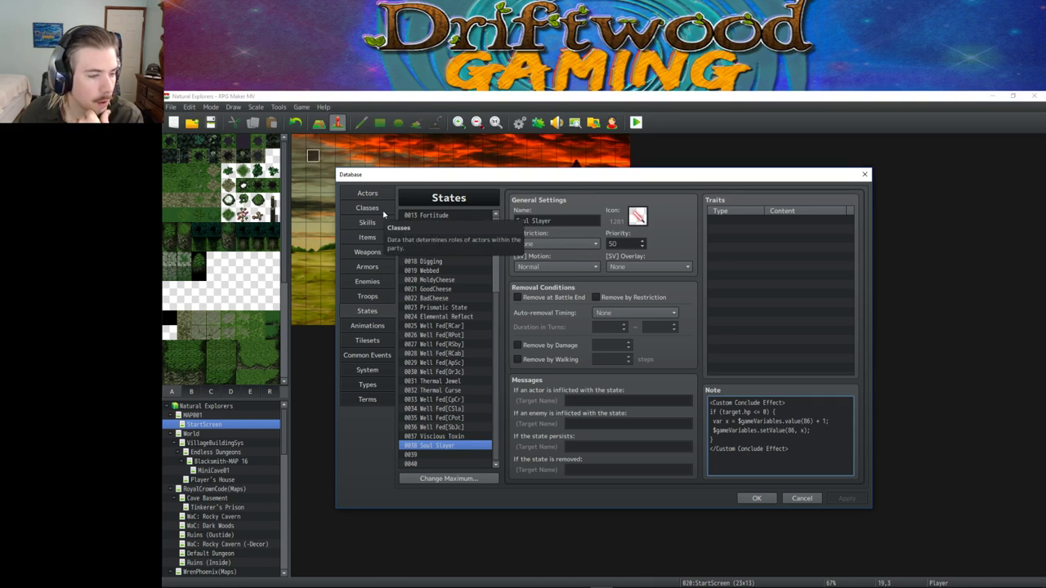
{"action": "left_click", "coordinate": [756, 499]}
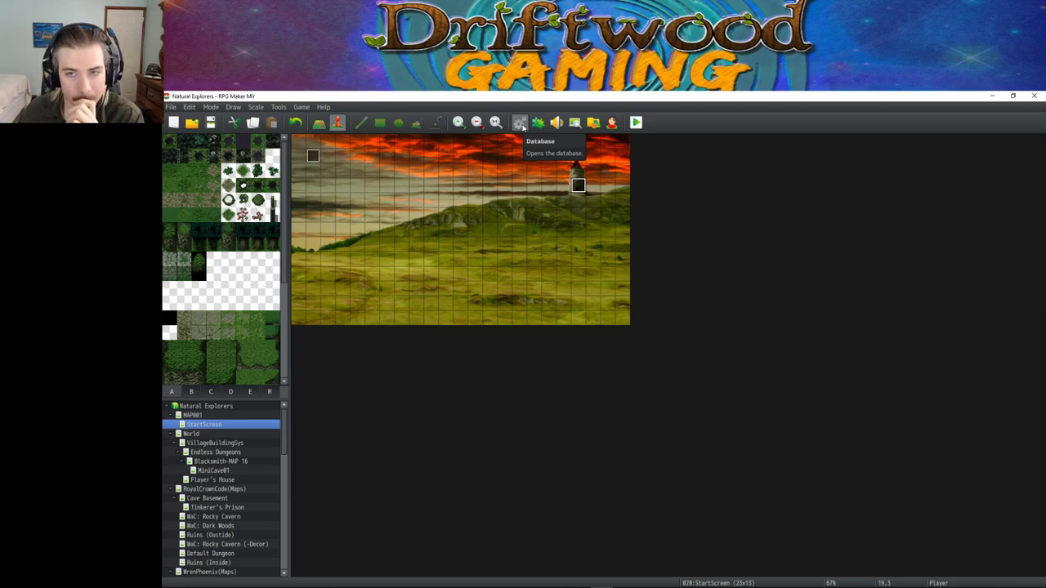
{"action": "left_click", "coordinate": [520, 124]}
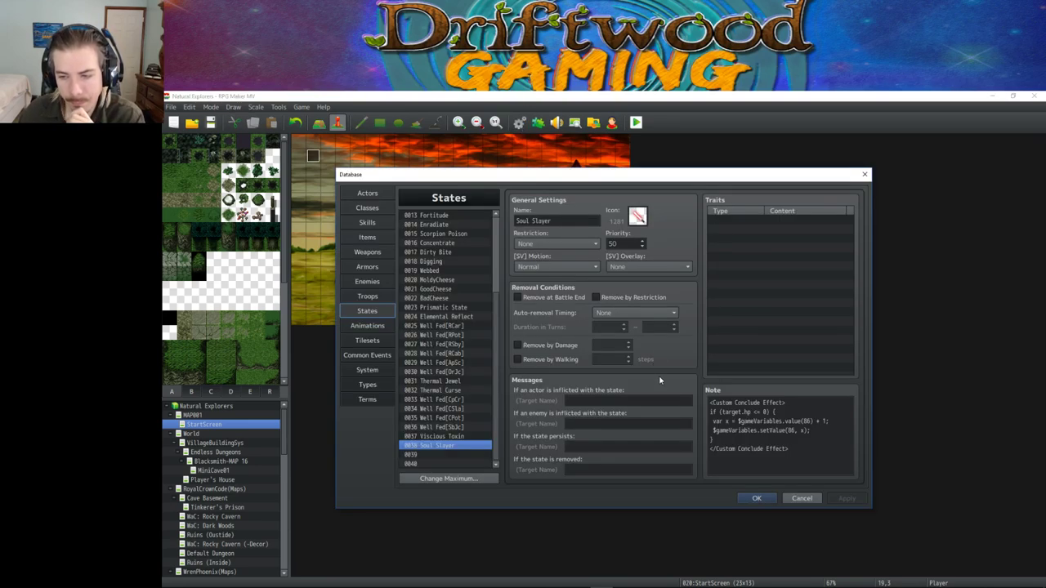
Step: Bracket the variable term in the Soul Slayer Slash damage formula so it reads a.atk * 4 + (\v[86] * 10)
{"action": "left_click", "coordinate": [367, 222]}
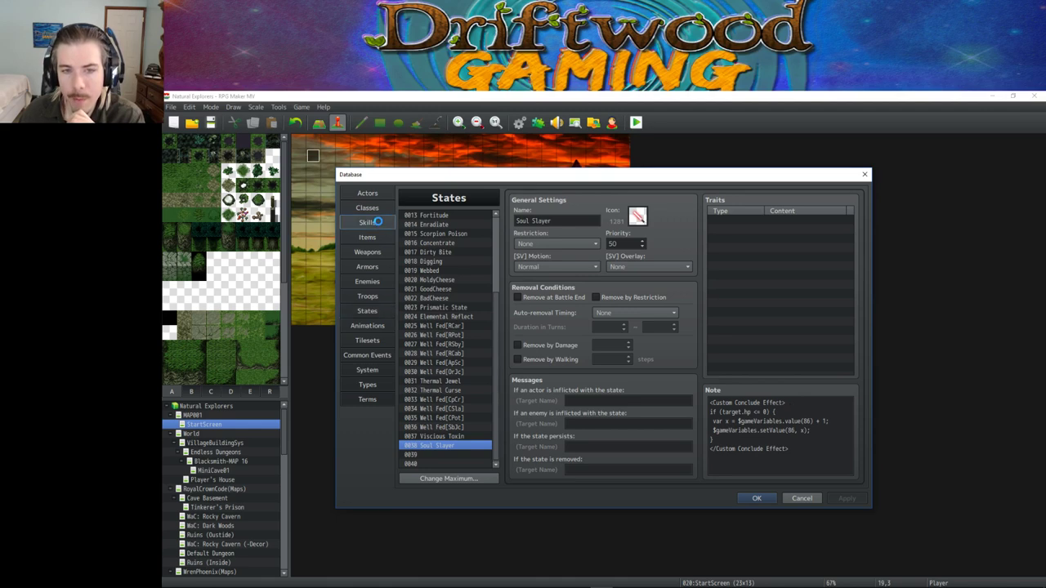
{"action": "left_click", "coordinate": [784, 243]}
{"action": "left_click", "coordinate": [790, 244]}
{"action": "left_click_drag", "start_coordinate": [740, 243], "coordinate": [783, 243]}
{"action": "left_click", "coordinate": [783, 244]}
{"action": "type", "text": ")"}
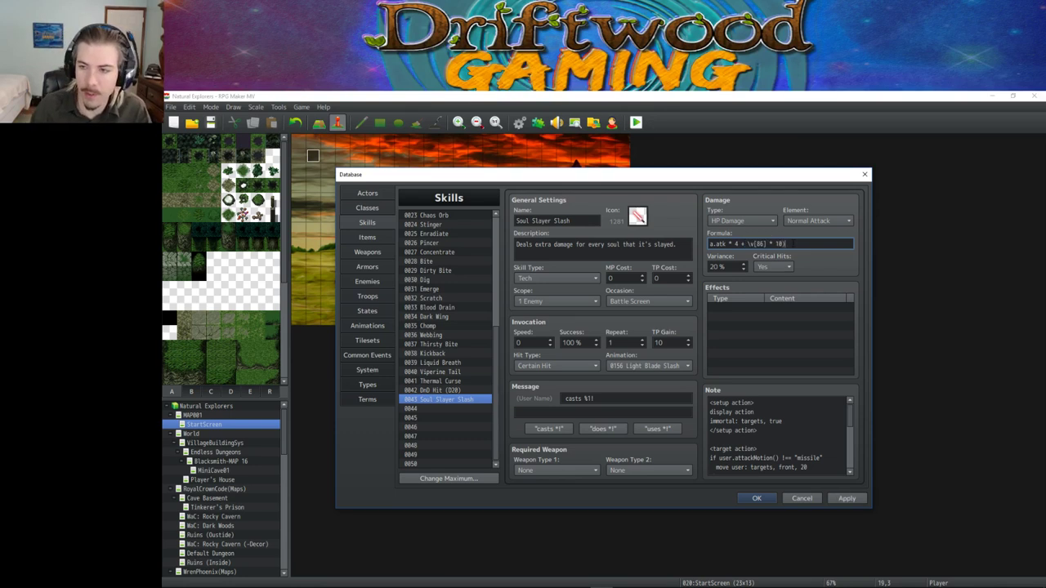
{"action": "type", "text": "("}
{"action": "left_click_drag", "start_coordinate": [789, 244], "coordinate": [747, 243]}
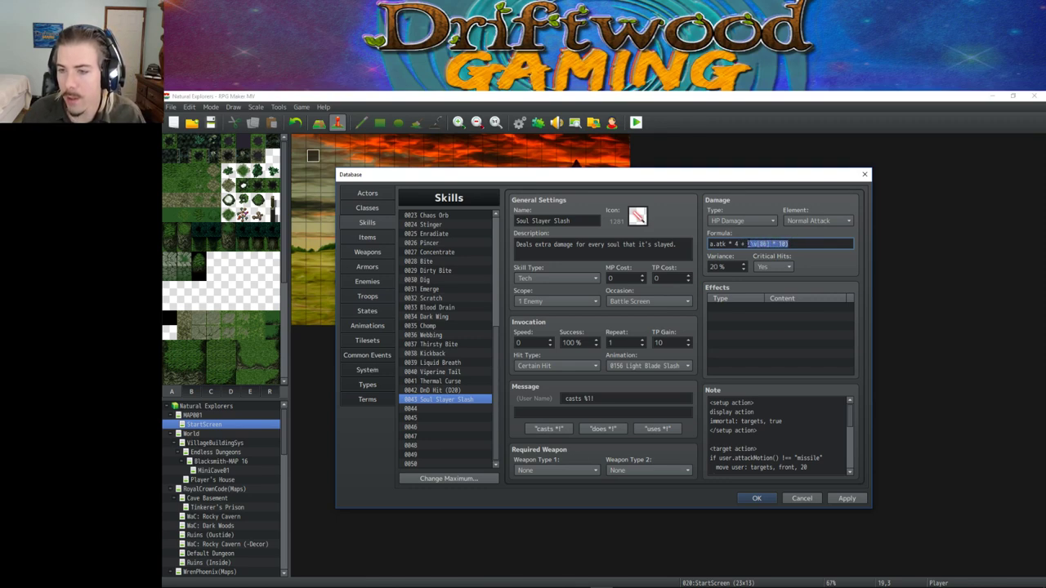
{"action": "left_click", "coordinate": [801, 243]}
Step: Set the Soul Slayer Slash critical hits to No and its variance to 0 %, and apply the changes
{"action": "left_click", "coordinate": [772, 267]}
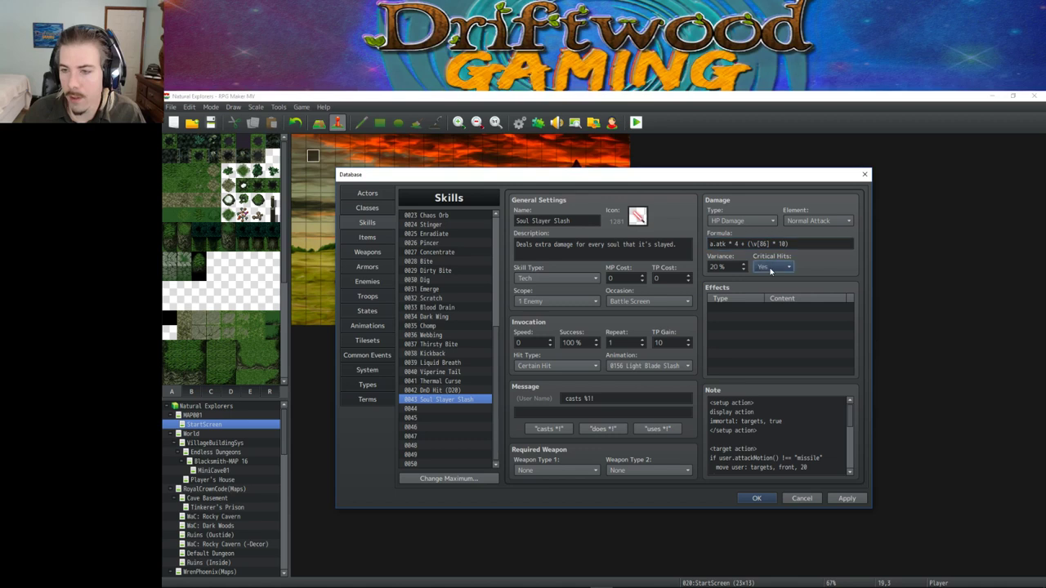
{"action": "left_click", "coordinate": [769, 289]}
{"action": "double_click", "coordinate": [716, 266]}
{"action": "type", "text": "0"}
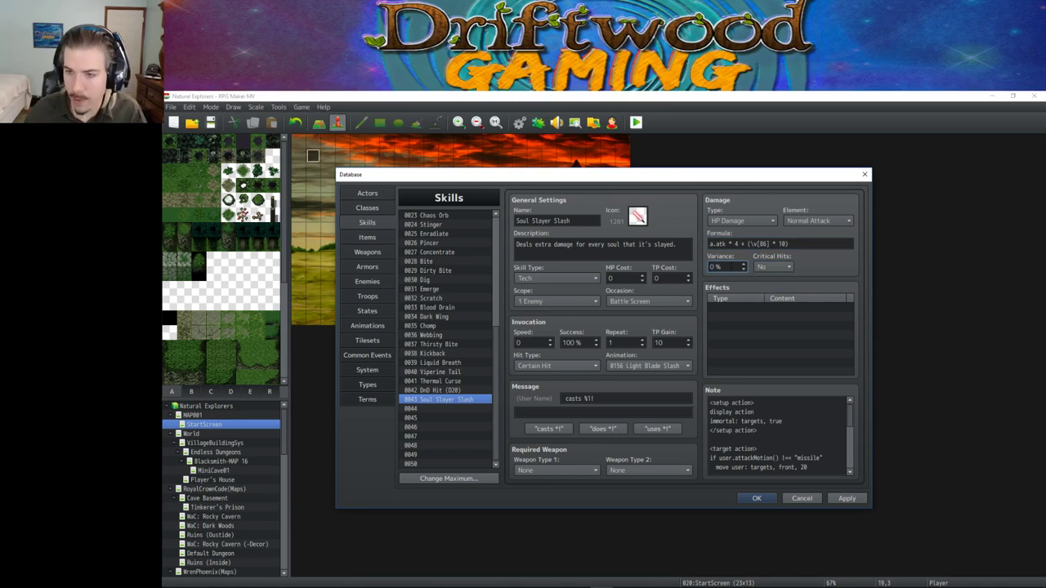
{"action": "left_click", "coordinate": [846, 497]}
Step: Review the Soul Slayer Slash formula and element options, keeping Normal Attack, and close the database
{"action": "triple_click", "coordinate": [737, 242]}
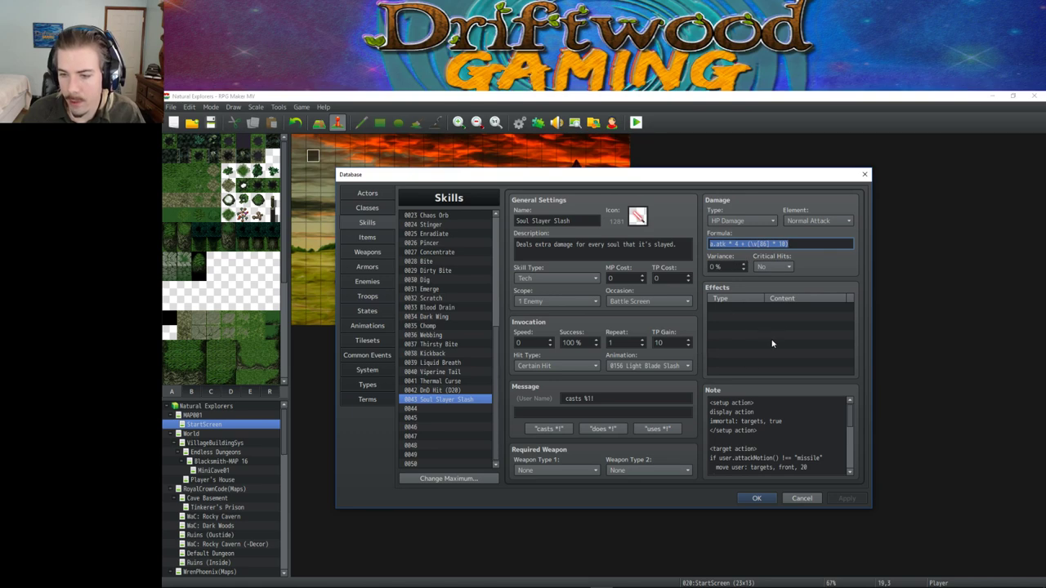
{"action": "left_click", "coordinate": [808, 222]}
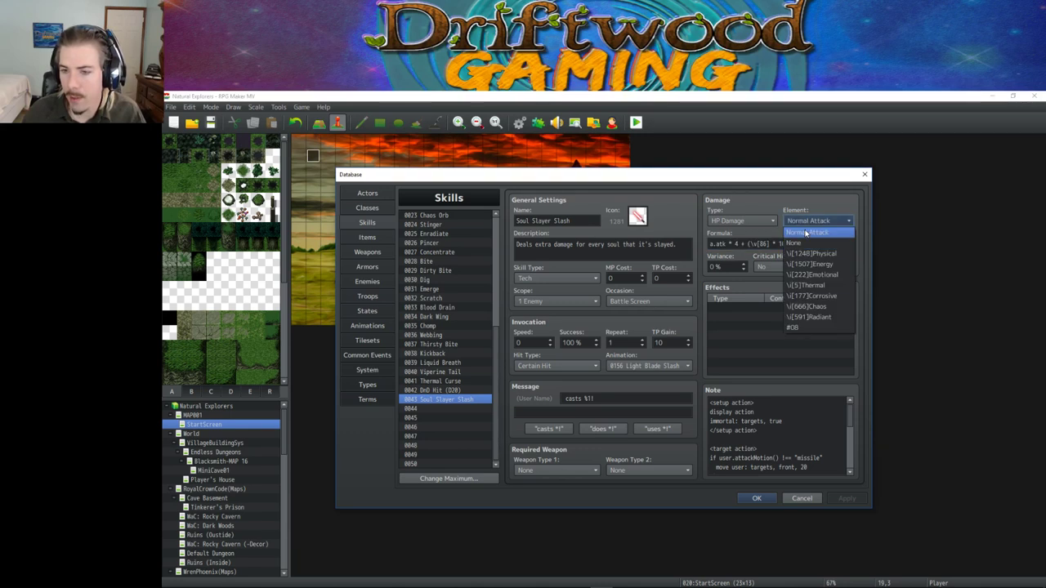
{"action": "left_click", "coordinate": [806, 232]}
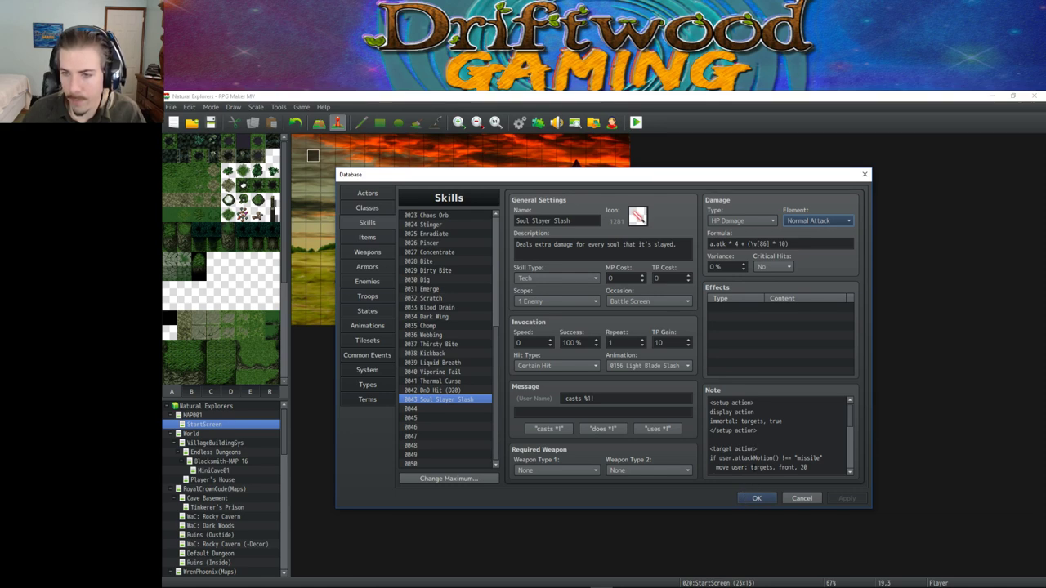
{"action": "left_click", "coordinate": [750, 498]}
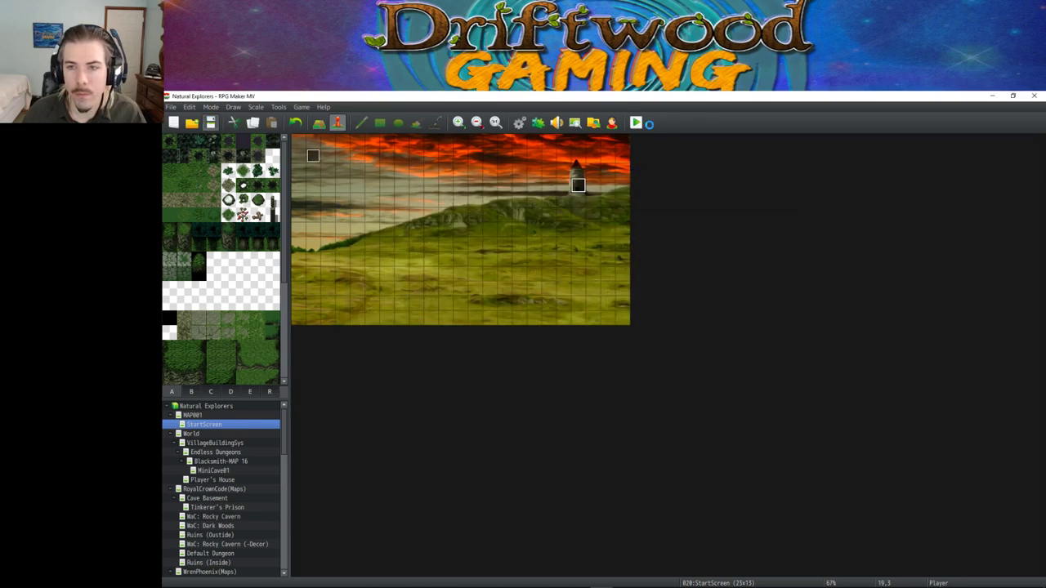
Step: Start a playtest, accept the default hero name, advance the intro dialogue and leave the home for the tutorial room
{"action": "left_click", "coordinate": [639, 123]}
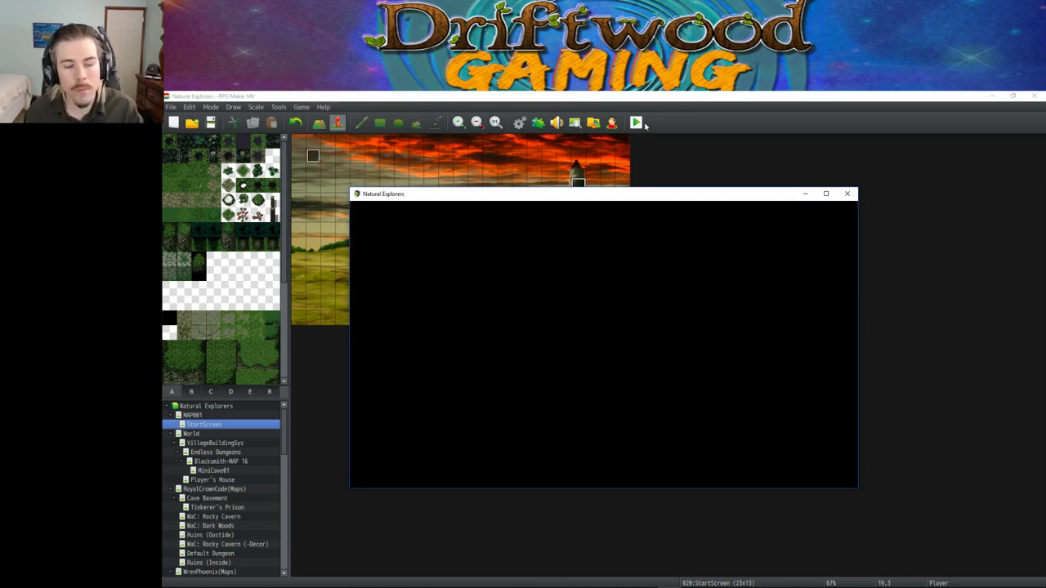
{"action": "key", "text": "Return"}
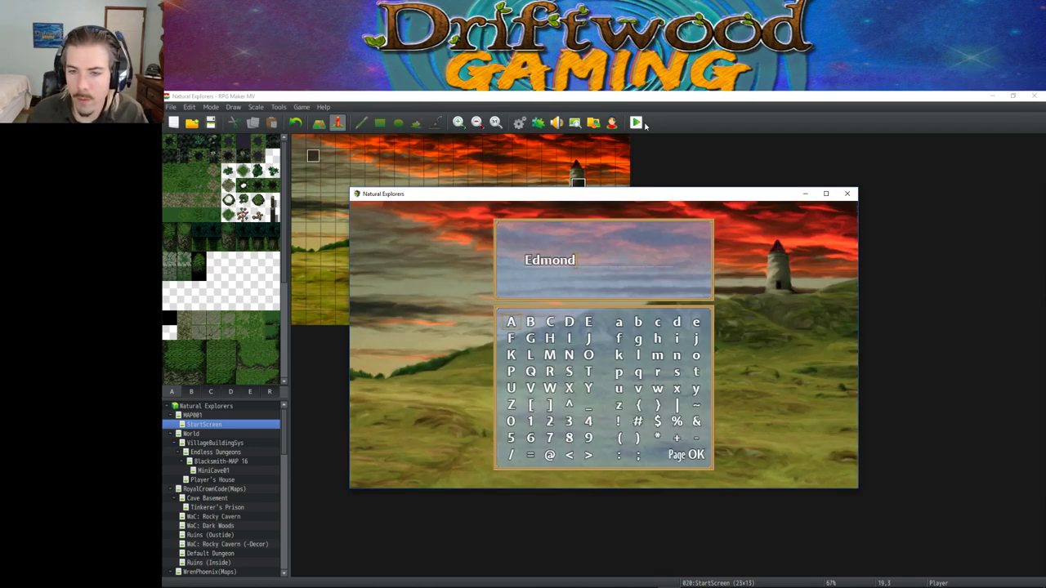
{"action": "key", "text": "Return"}
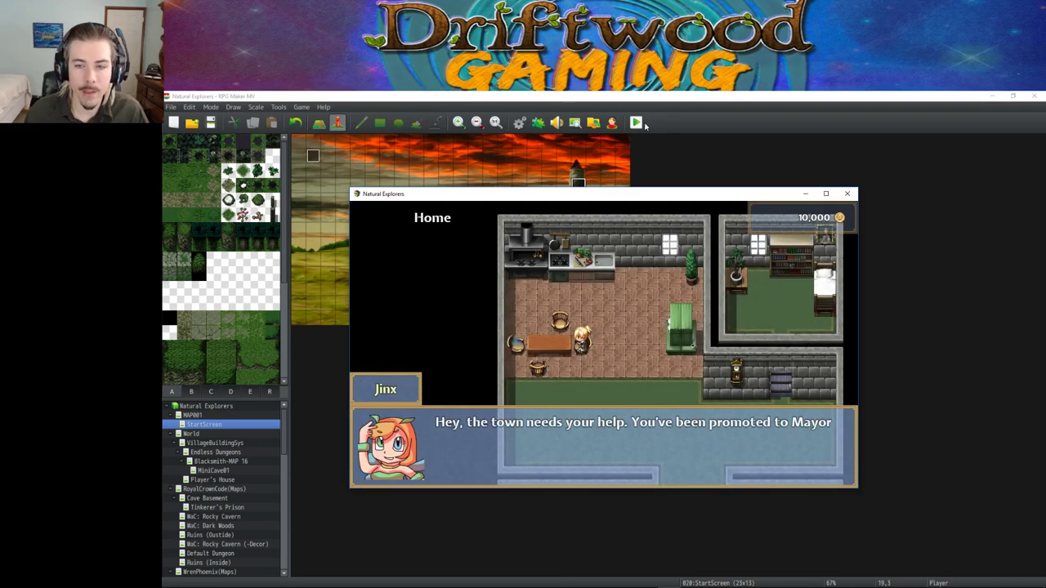
{"action": "key", "text": "Return"}
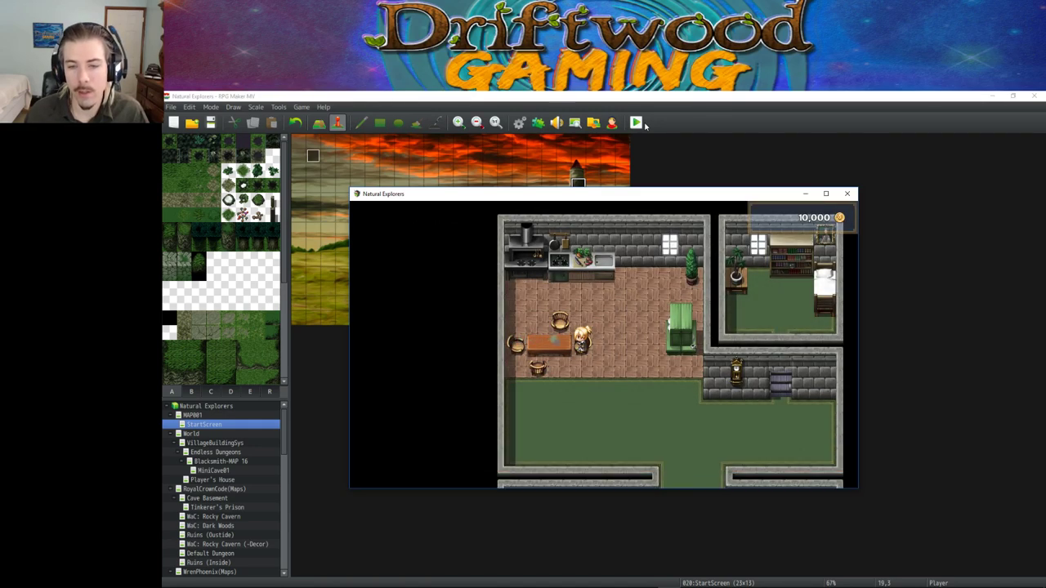
{"action": "key", "text": "Down"}
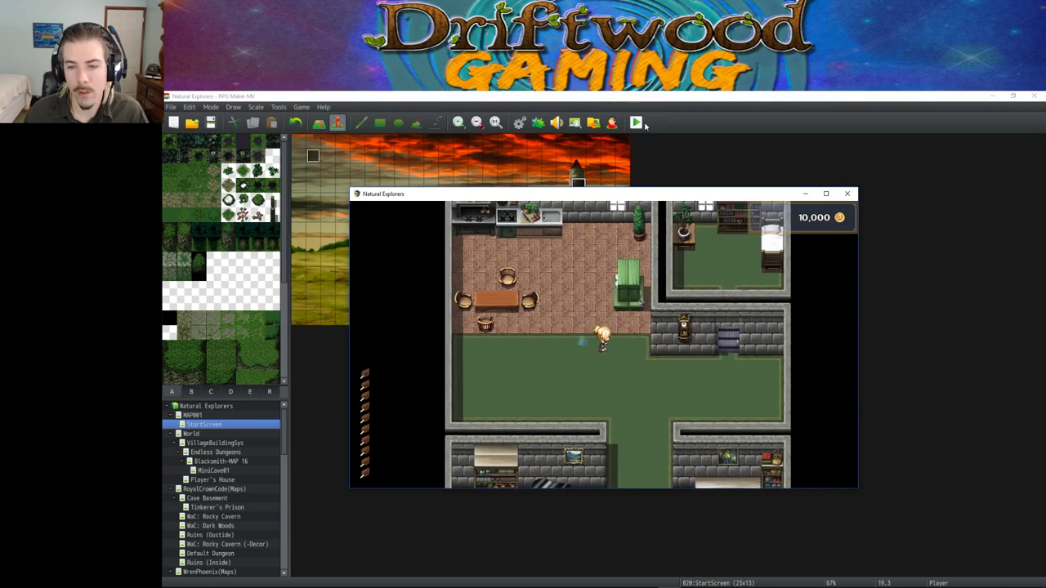
{"action": "key", "text": "Down"}
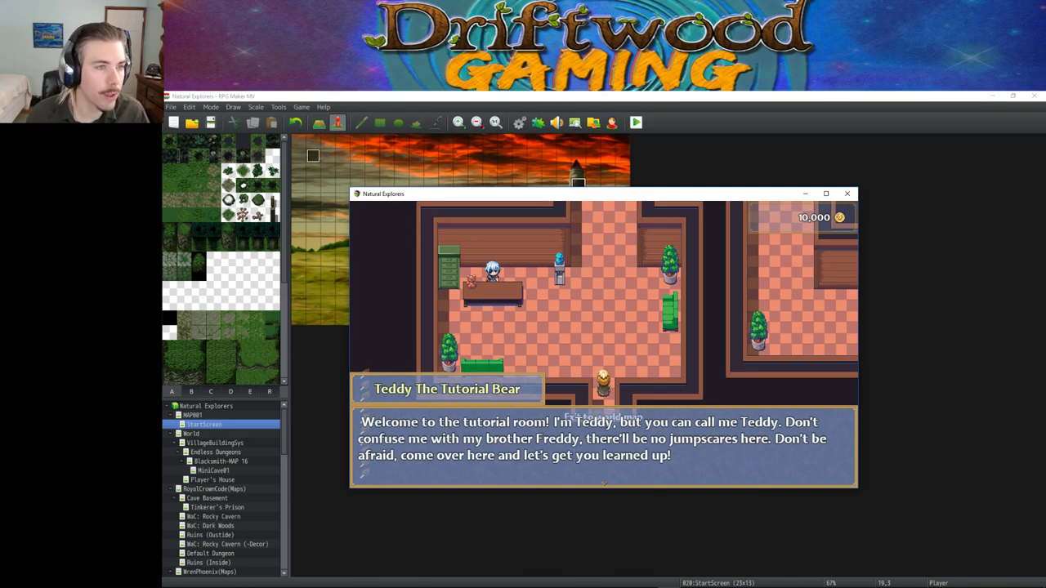
Step: Dismiss the tutorial bear's welcome message and walk up to the desk to bring up his dialogue choices
{"action": "key", "text": "alt+Tab"}
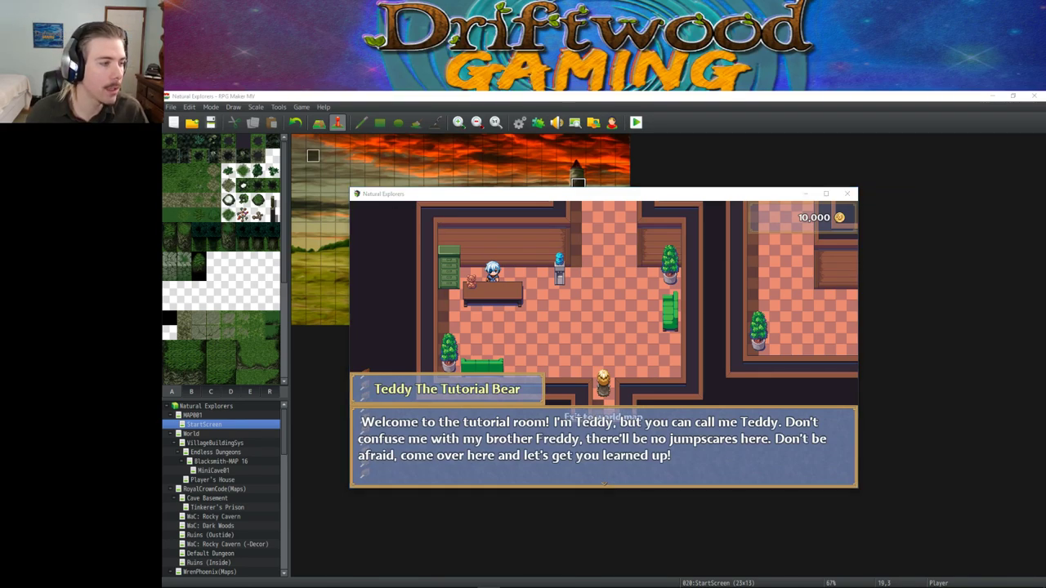
{"action": "key", "text": "alt+Tab"}
{"action": "key", "text": "Return"}
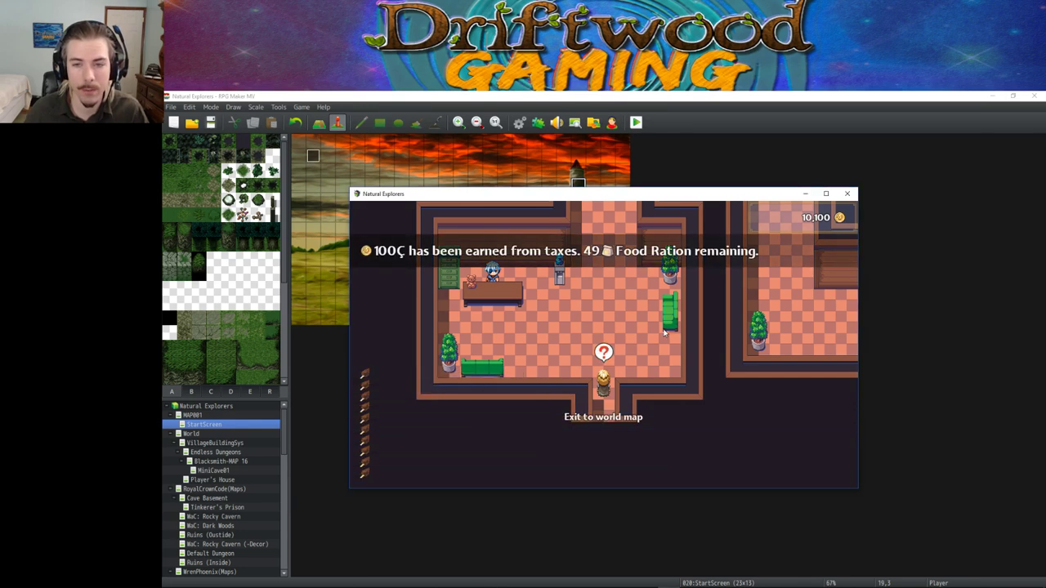
{"action": "key", "text": "Up"}
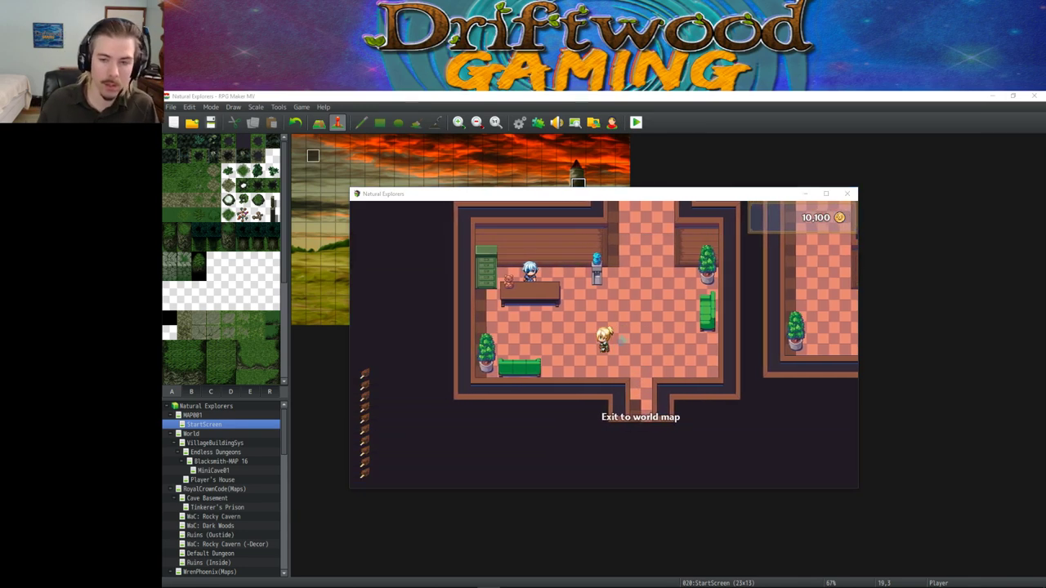
{"action": "key", "text": "Left"}
{"action": "key", "text": "Left"}
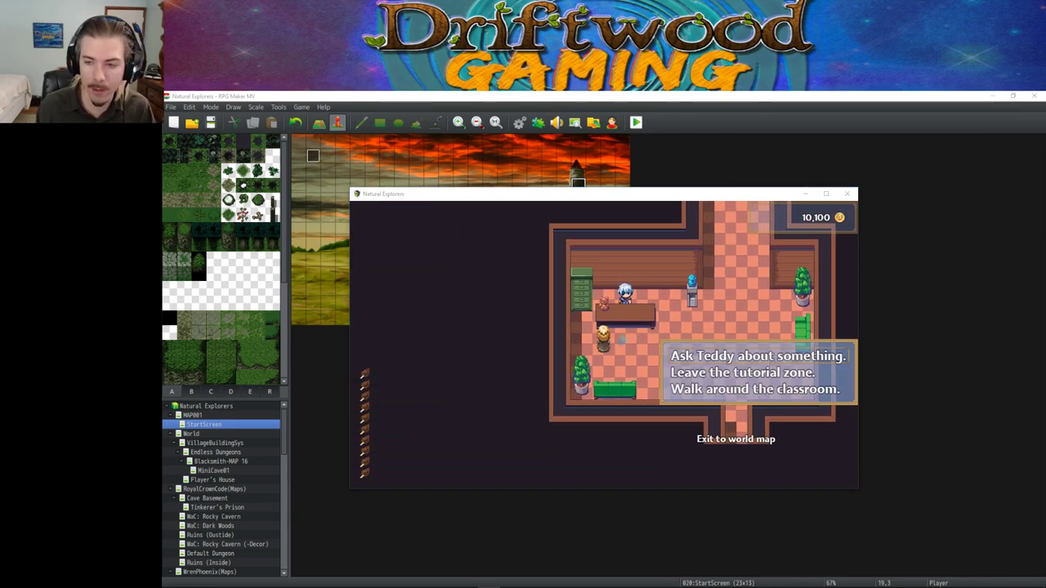
Step: Close the tutorial dialogue, exit the classroom to the world map and travel to the village
{"action": "left_click", "coordinate": [713, 479]}
{"action": "left_click", "coordinate": [682, 367]}
{"action": "left_click", "coordinate": [686, 367]}
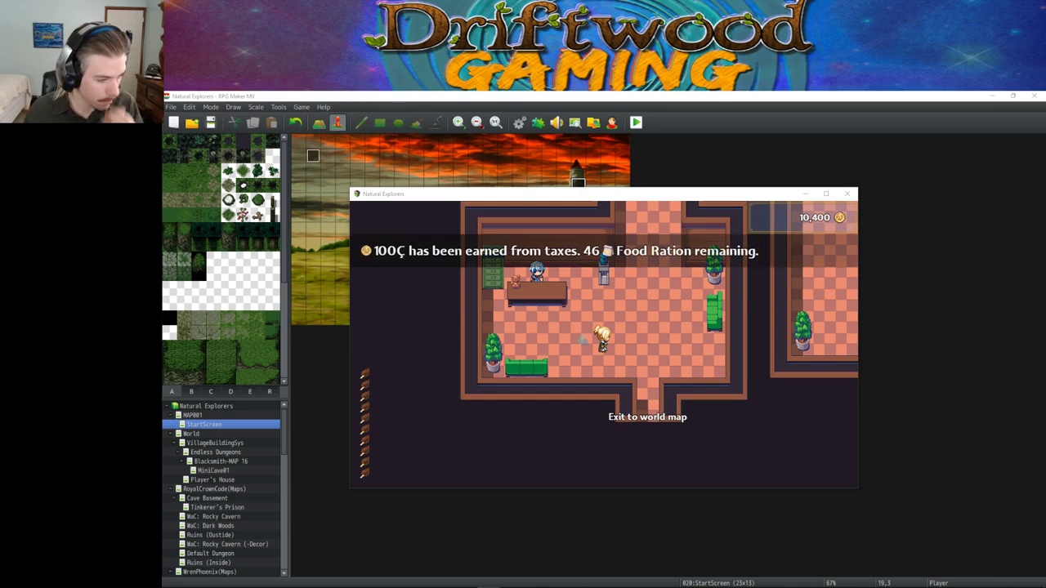
{"action": "left_click", "coordinate": [654, 359]}
{"action": "key", "text": "Down"}
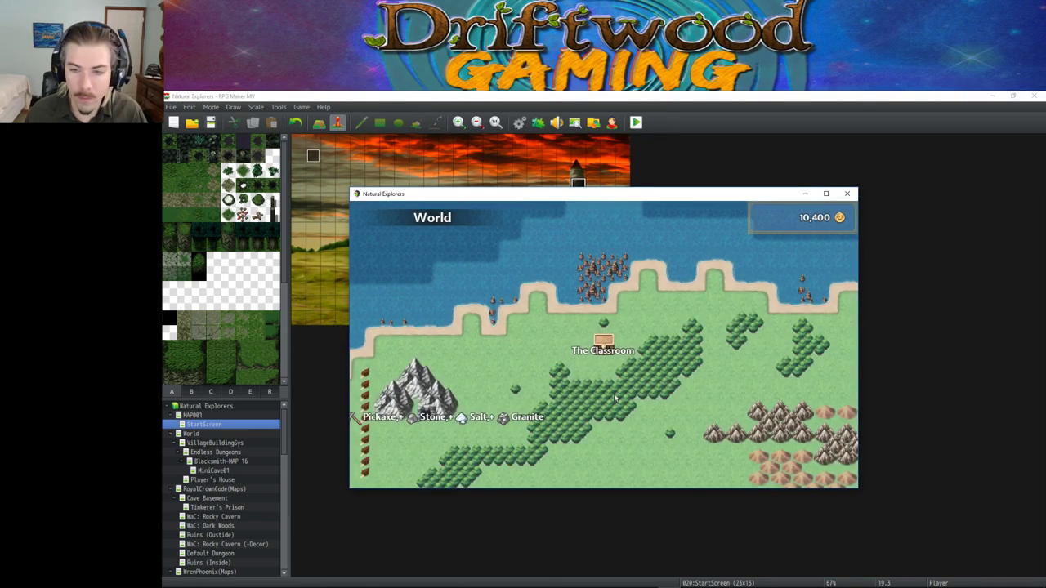
{"action": "left_click", "coordinate": [605, 413]}
{"action": "mouse_move", "coordinate": [605, 417]}
{"action": "left_mouse_down"}
{"action": "mouse_move", "coordinate": [623, 407]}
{"action": "mouse_move", "coordinate": [607, 402]}
{"action": "left_mouse_up"}
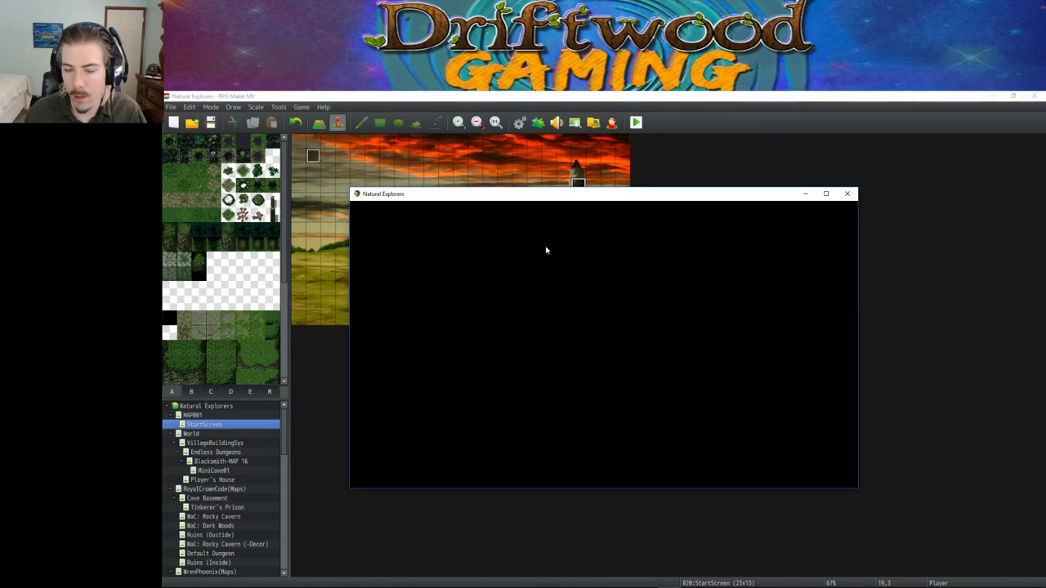
Step: Walk up through the village into the cave and get into a battle with the Haunting Memory
{"action": "key", "text": "Up"}
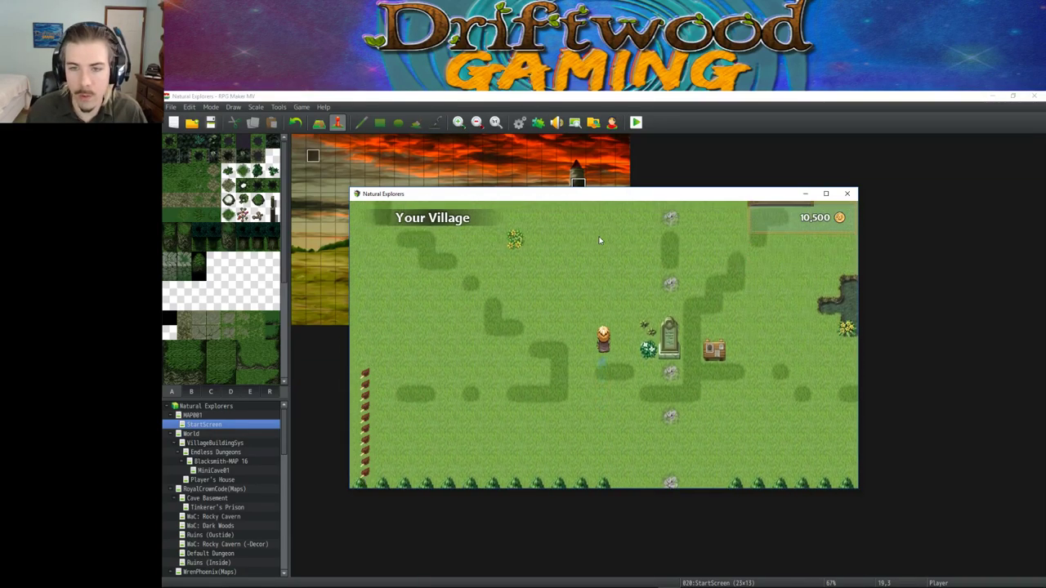
{"action": "key", "text": "Up"}
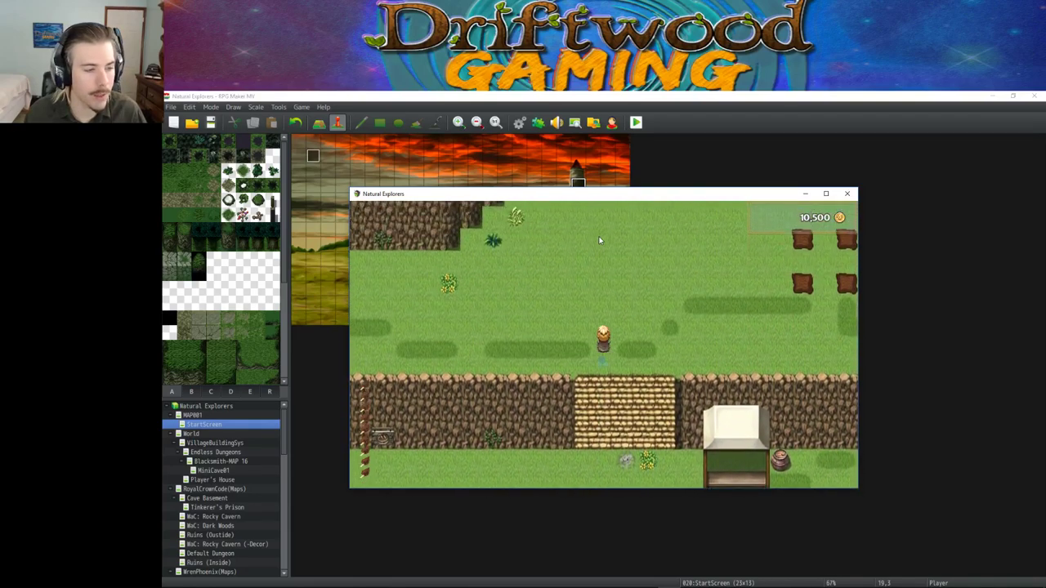
{"action": "key", "text": "Left"}
{"action": "key", "text": "Up"}
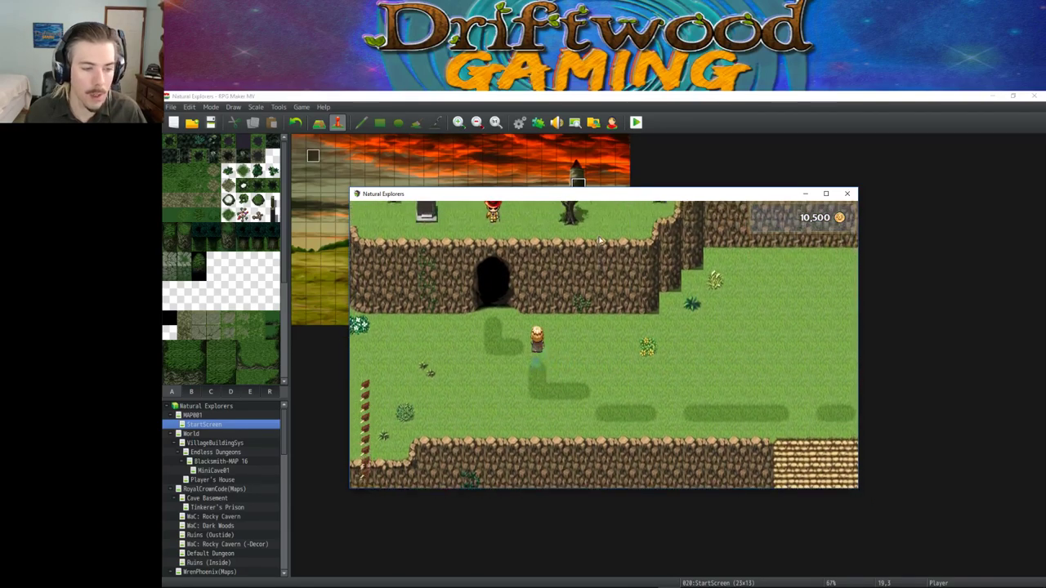
{"action": "key", "text": "Up"}
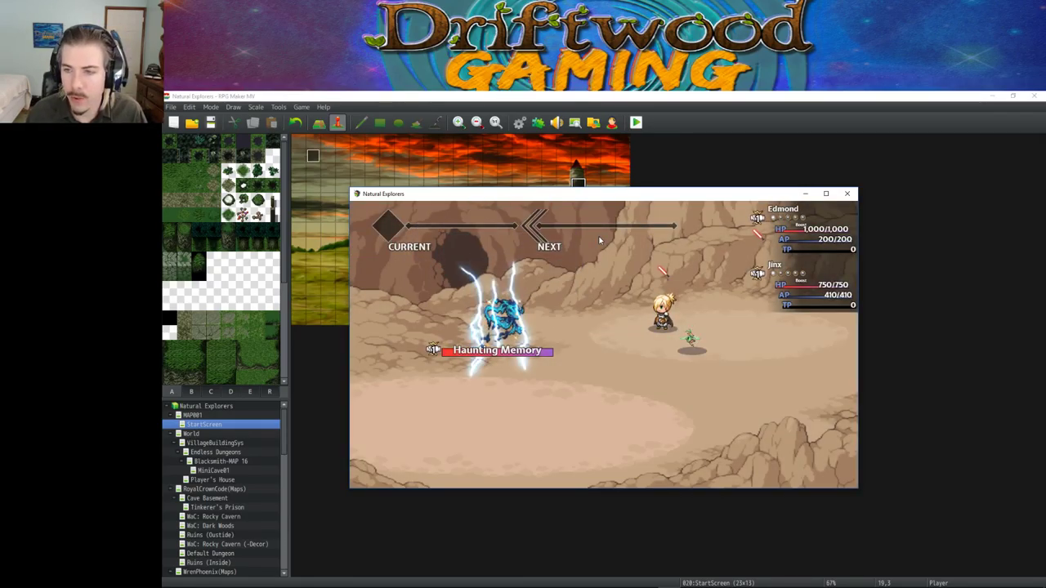
Step: Play through a round against the Haunting Memory, guarding with Jinx, and close the playtest
{"action": "key", "text": "Down"}
{"action": "key", "text": "Down"}
{"action": "key", "text": "Return"}
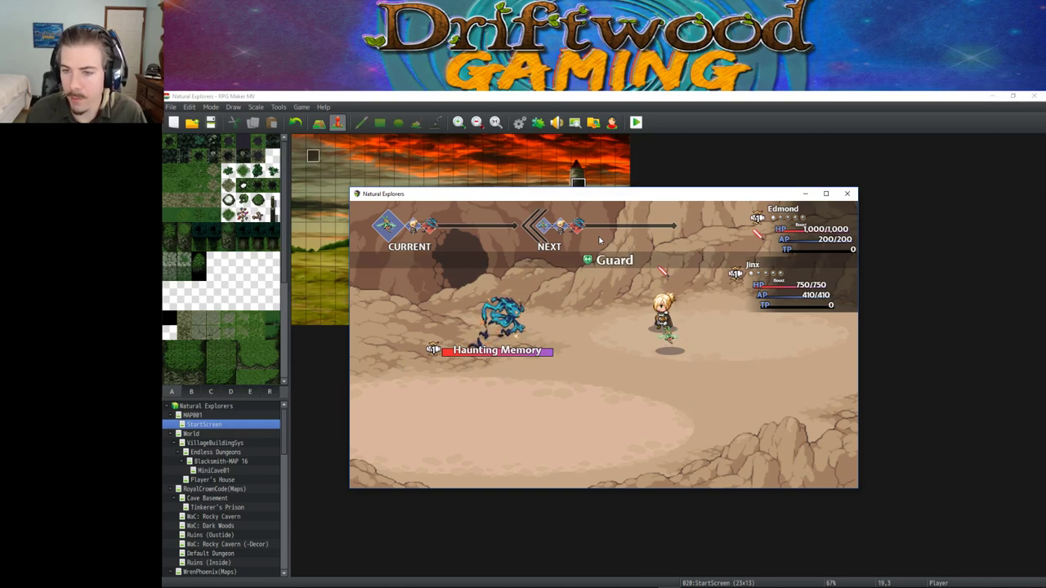
{"action": "key", "text": "Return"}
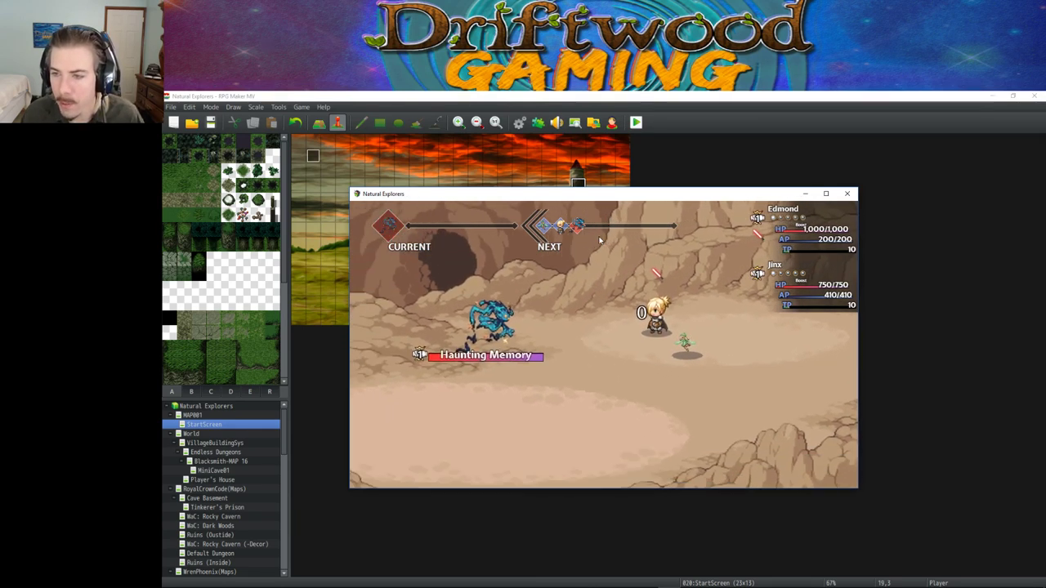
{"action": "key", "text": "Down"}
{"action": "key", "text": "Down"}
{"action": "key", "text": "Down"}
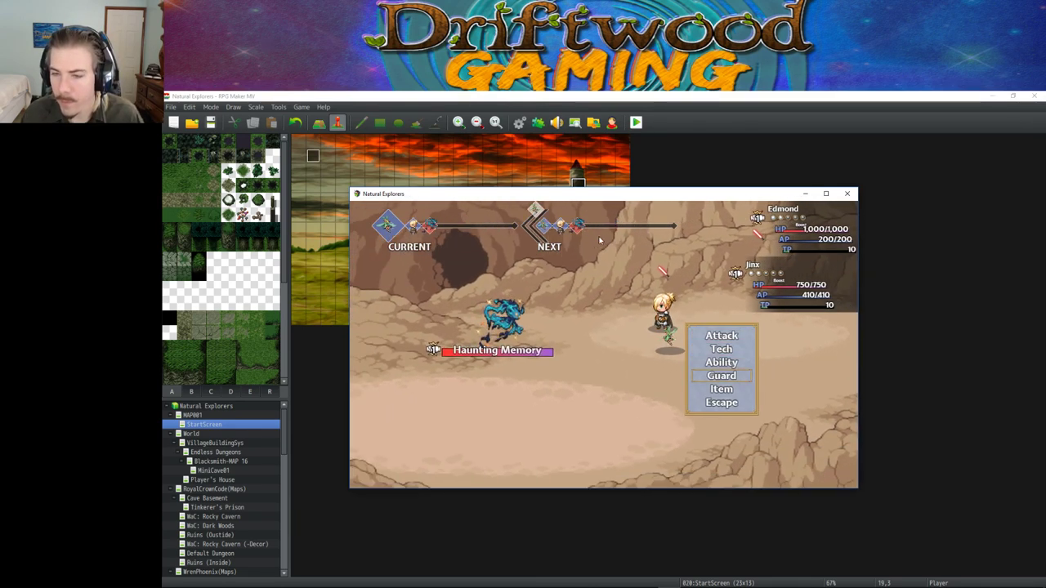
{"action": "left_click", "coordinate": [847, 194]}
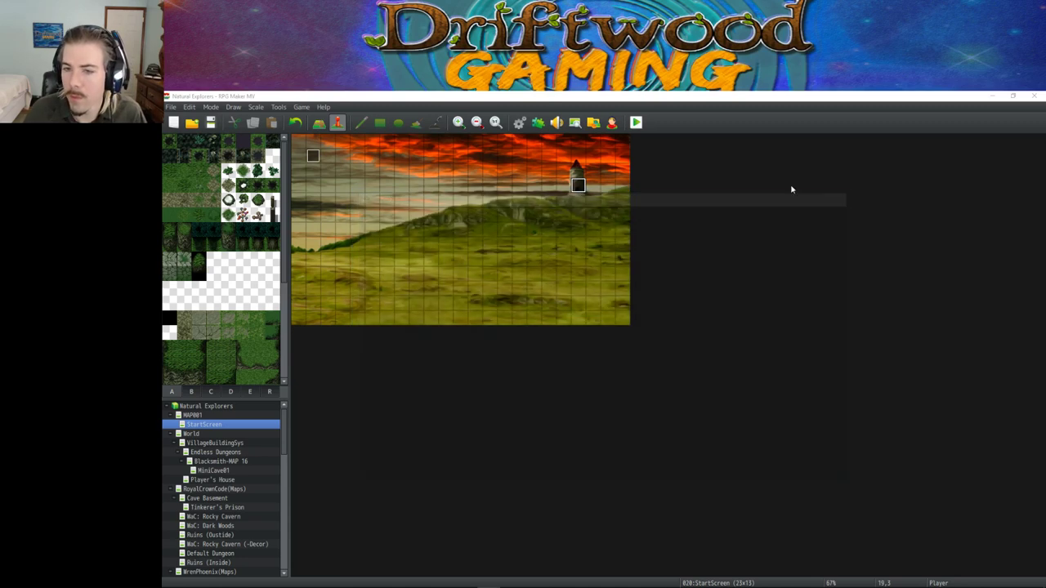
Step: Re-examine the Soul Slayer Slash damage formula in the database, close it and open the MAP001 map
{"action": "left_click", "coordinate": [519, 122]}
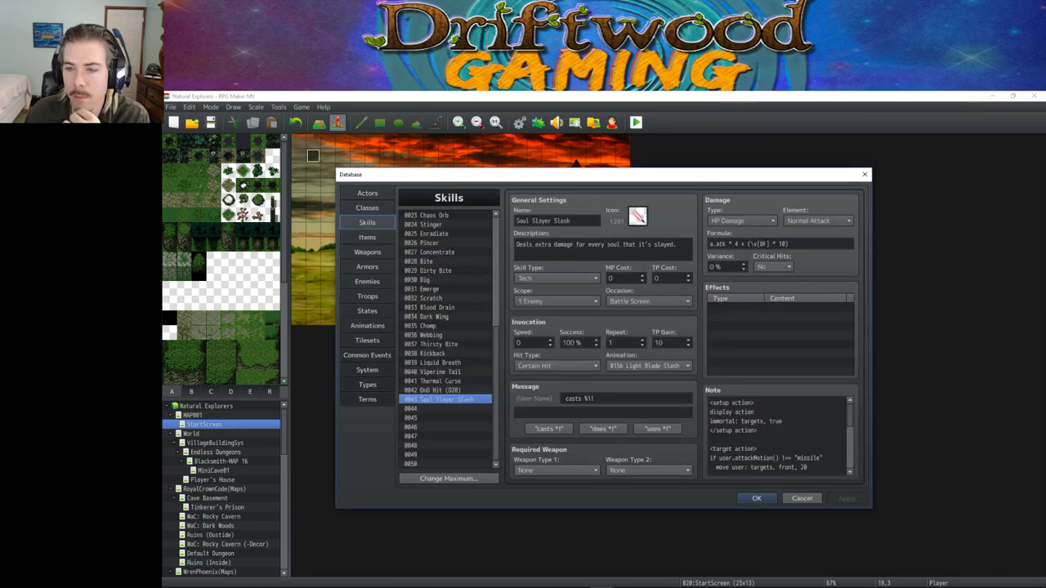
{"action": "triple_click", "coordinate": [748, 243]}
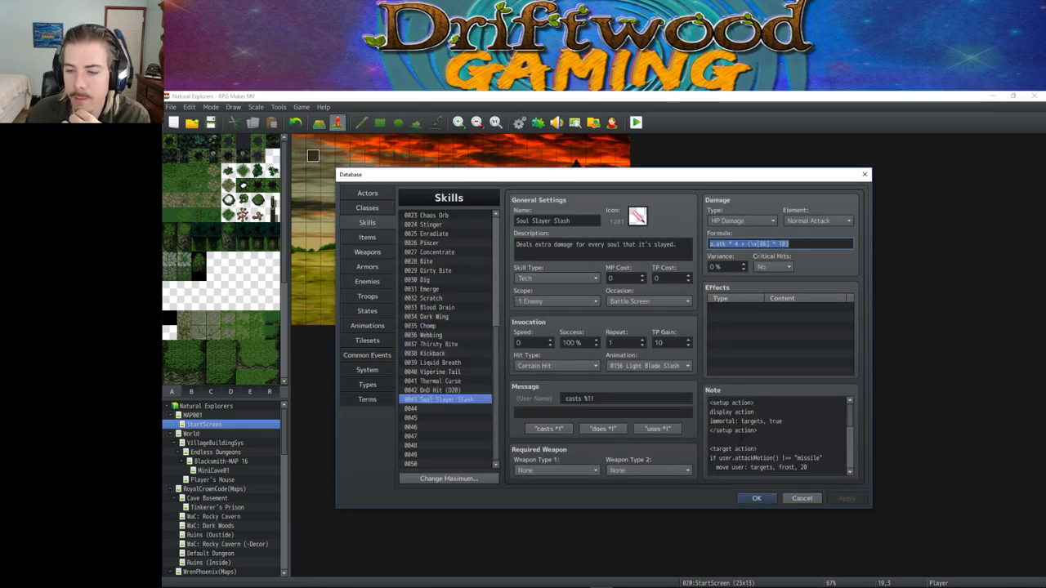
{"action": "left_click", "coordinate": [755, 499]}
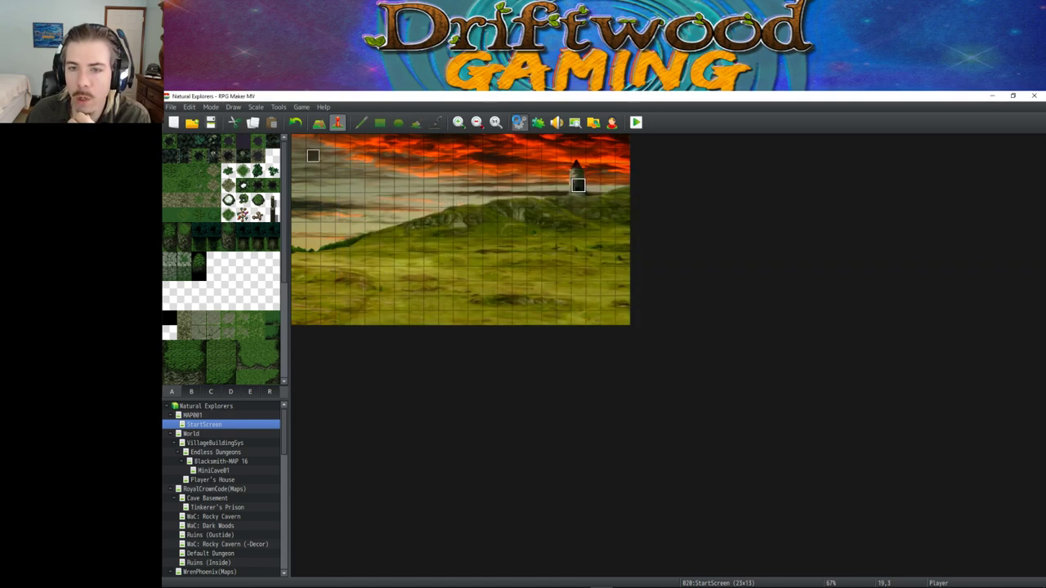
{"action": "left_click", "coordinate": [520, 122]}
{"action": "left_click", "coordinate": [755, 499]}
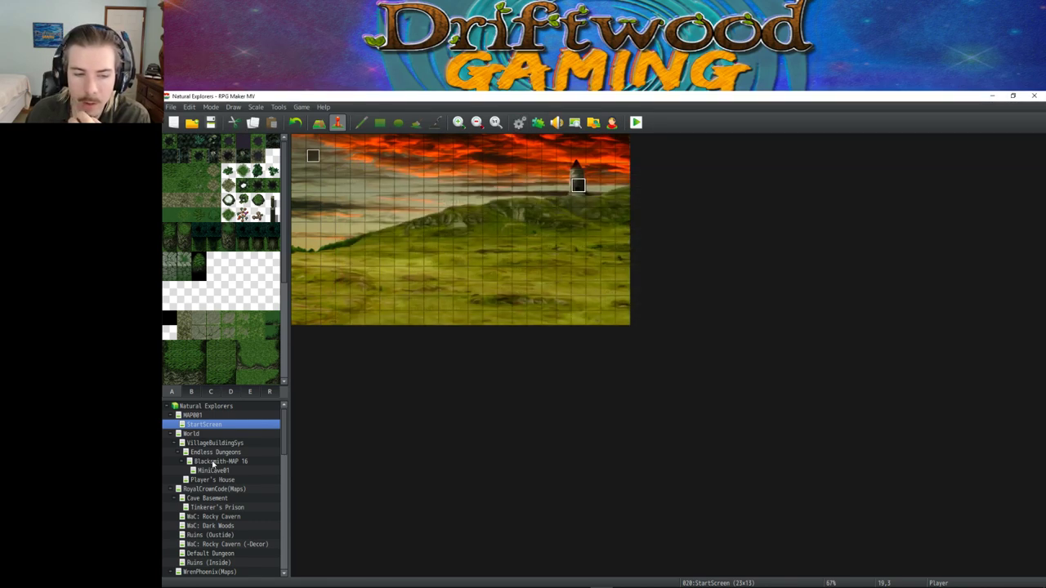
{"action": "left_click", "coordinate": [216, 417]}
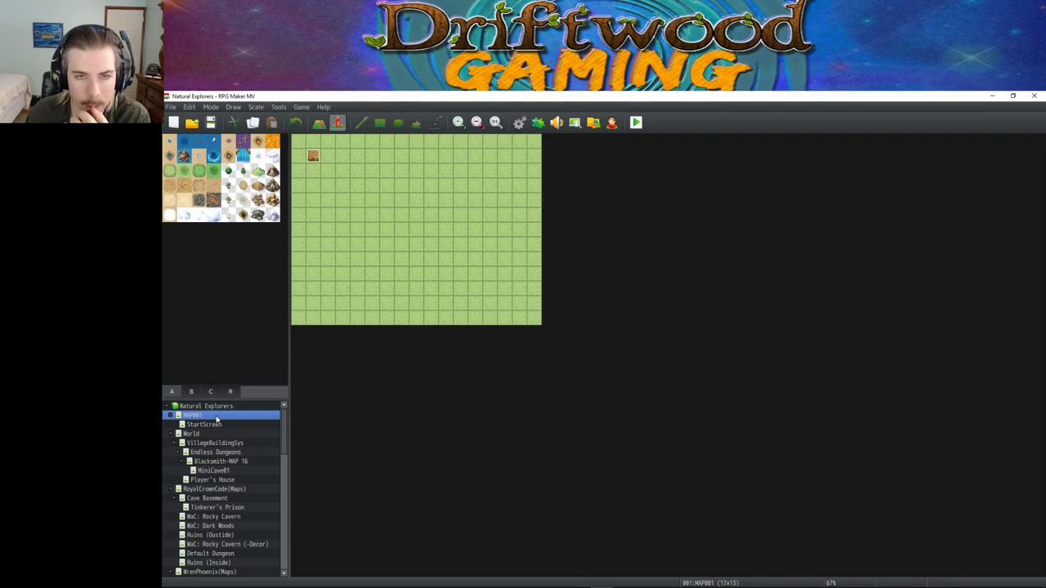
Step: Review the Soul Slayer Slash formula and notes, the SoulSlayer weapon's notes and the Soul Slayer state's note code in the database
{"action": "left_click", "coordinate": [520, 122]}
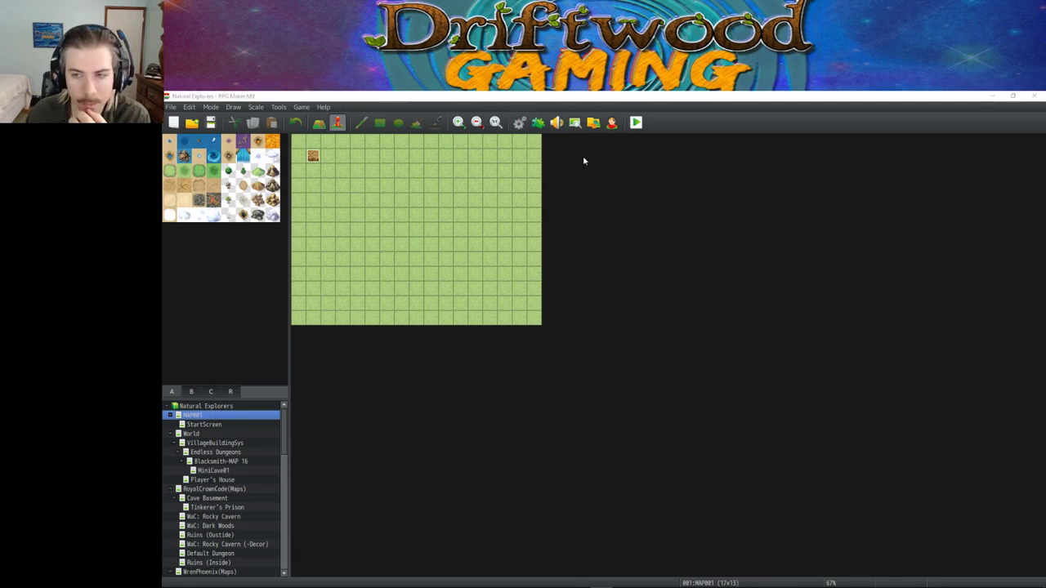
{"action": "left_click", "coordinate": [717, 243]}
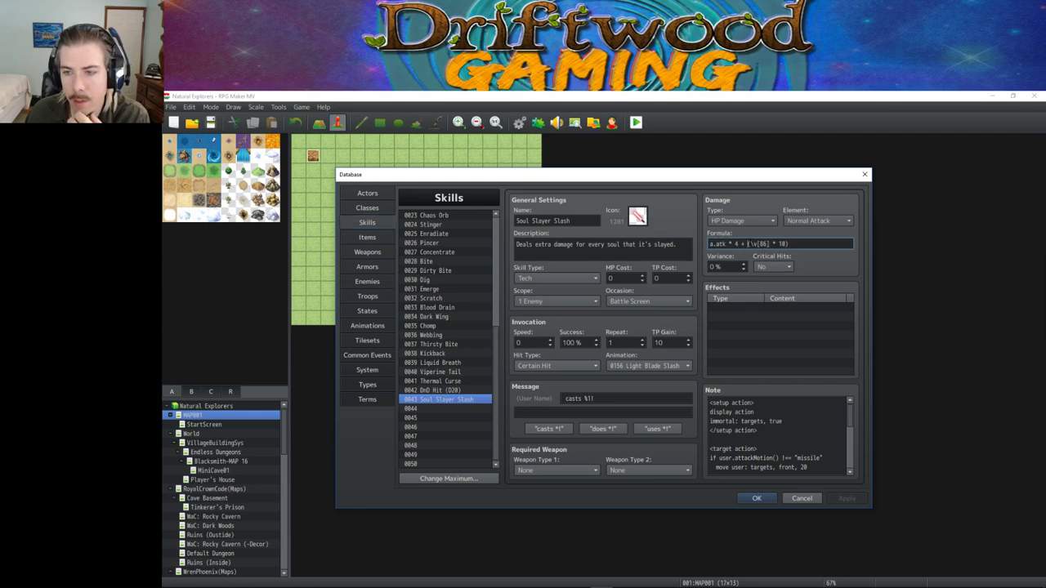
{"action": "left_click_drag", "start_coordinate": [709, 402], "coordinate": [852, 468]}
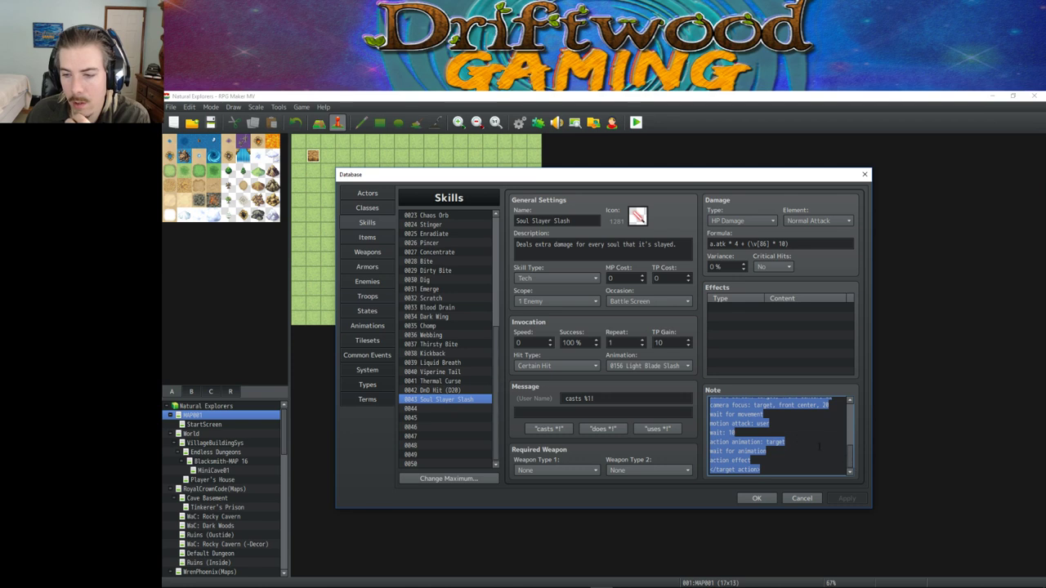
{"action": "left_click", "coordinate": [367, 251]}
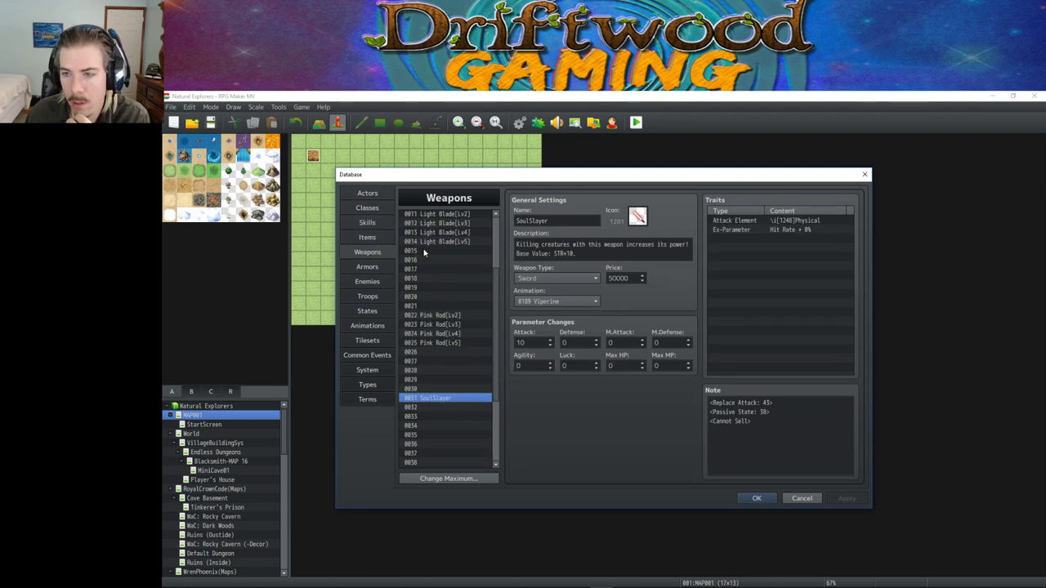
{"action": "left_click", "coordinate": [769, 412]}
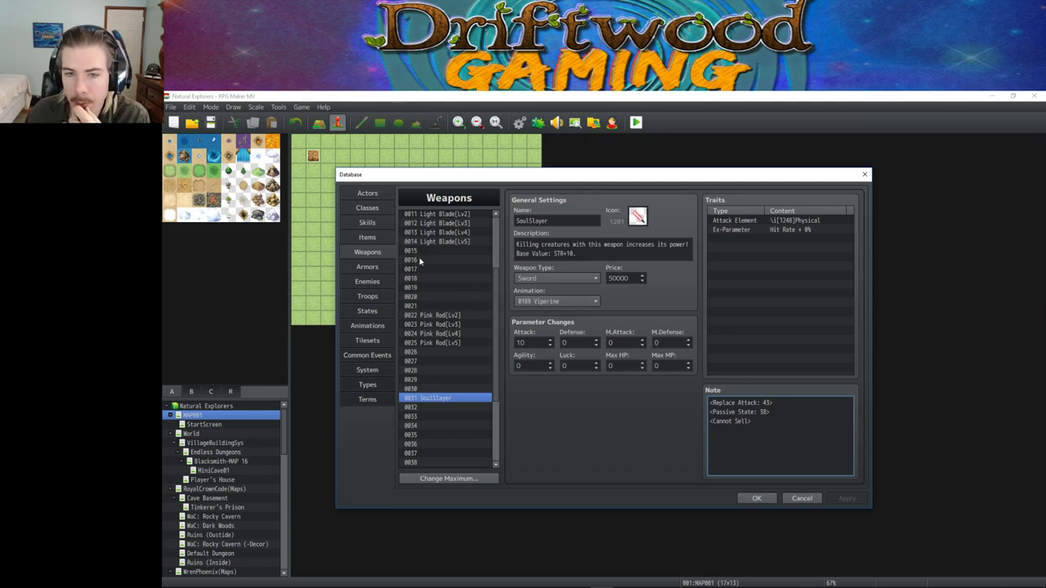
{"action": "left_click", "coordinate": [374, 311]}
{"action": "left_click", "coordinate": [771, 421]}
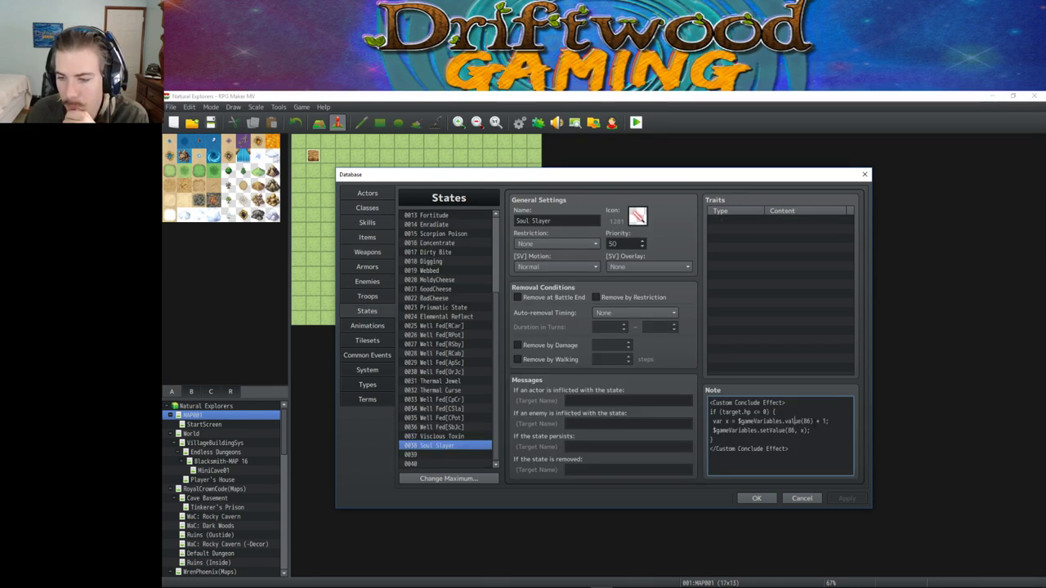
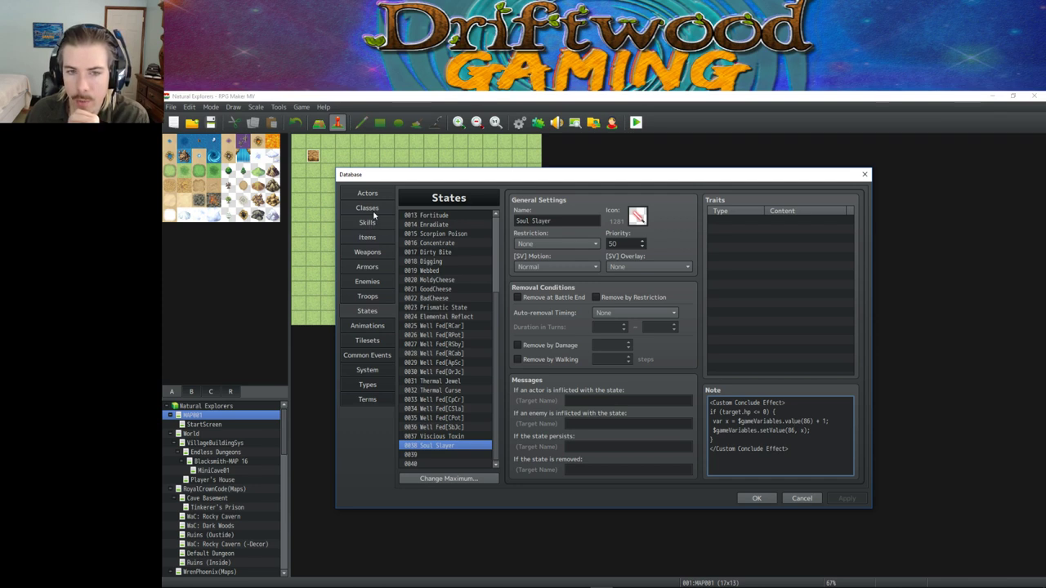
{"action": "left_click", "coordinate": [756, 498]}
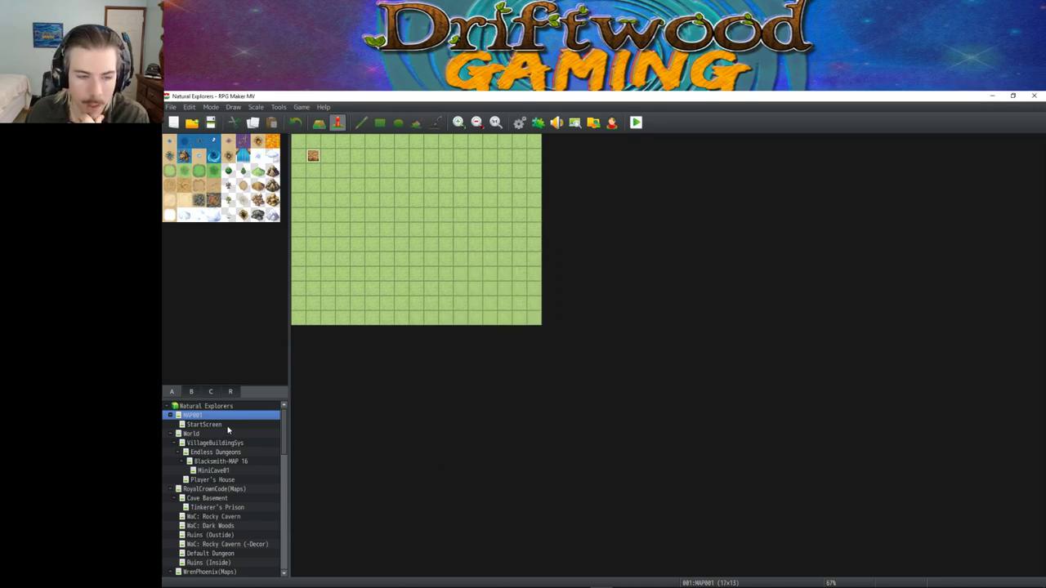
Step: Look through the StartScreen, World, VillageBuildingSys and Endless Dungeons maps and open the Player's House map
{"action": "left_click", "coordinate": [205, 424]}
{"action": "left_click", "coordinate": [192, 434]}
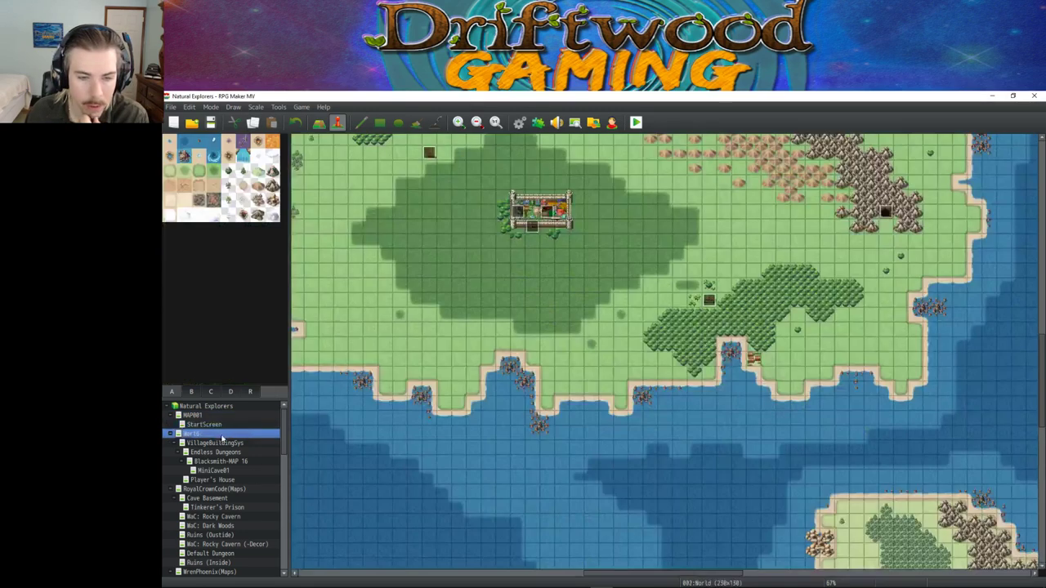
{"action": "left_click", "coordinate": [214, 443]}
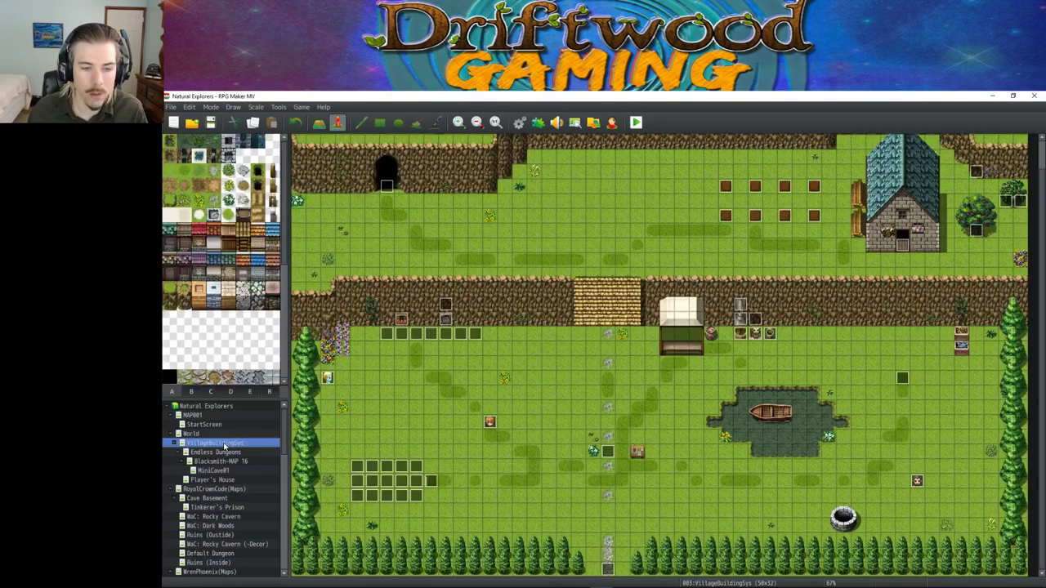
{"action": "left_click", "coordinate": [215, 453]}
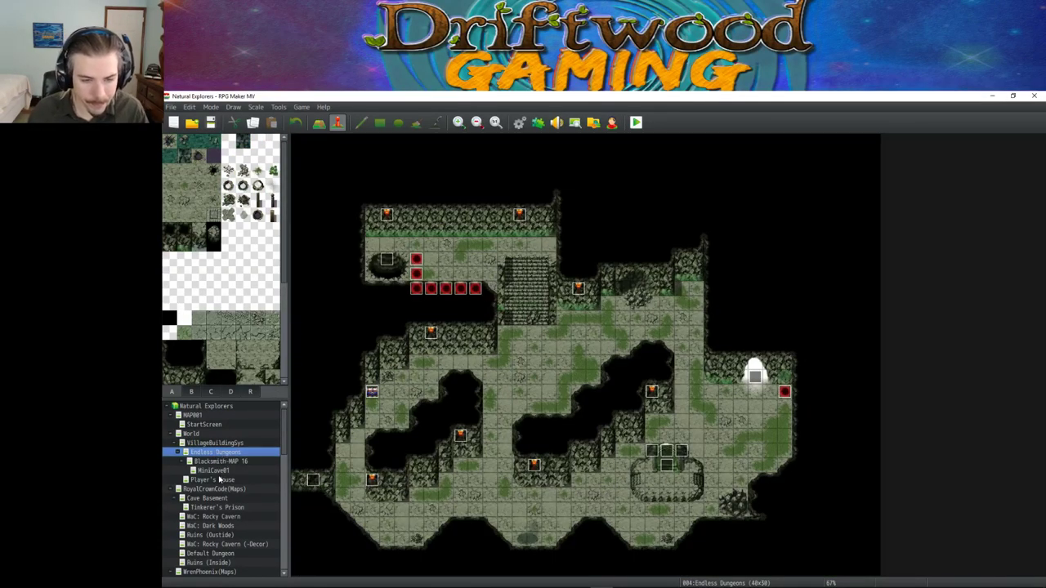
{"action": "left_click", "coordinate": [219, 480]}
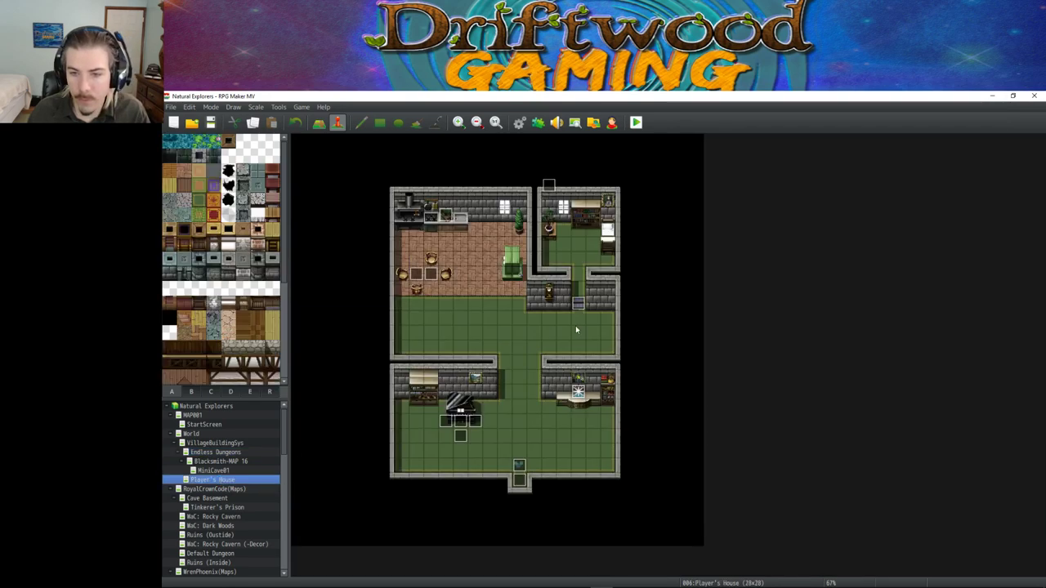
Step: In the JinxJoins event of Player's House, set the SoulSlayerSlash variable's constant to 1 and save the event
{"action": "double_click", "coordinate": [519, 464]}
{"action": "scroll", "coordinate": [580, 361], "scroll_direction": "down", "scroll_amount": 5}
{"action": "scroll", "coordinate": [580, 362], "scroll_direction": "down", "scroll_amount": 6}
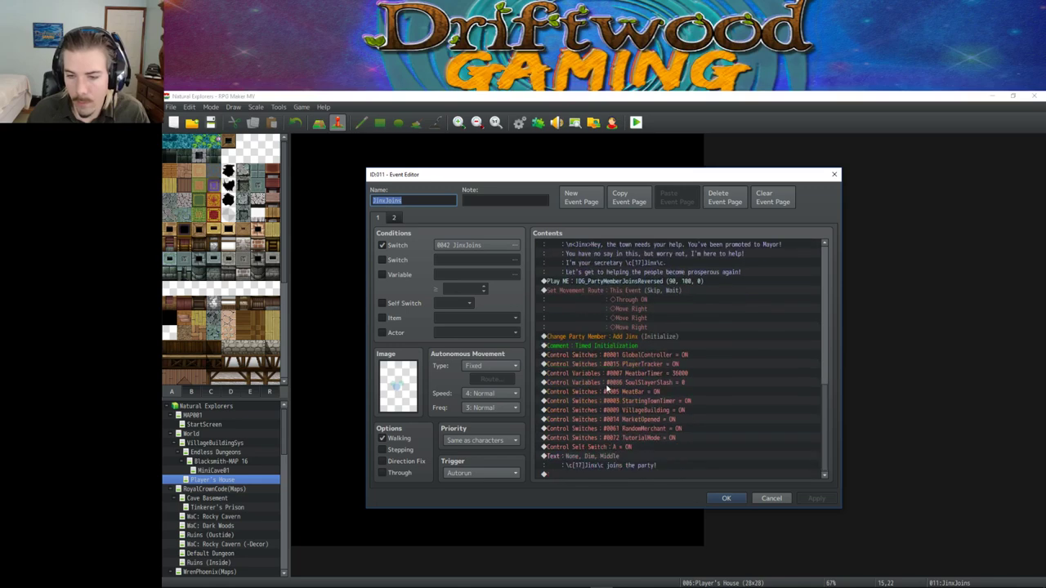
{"action": "right_click", "coordinate": [626, 383]}
{"action": "left_click", "coordinate": [692, 401]}
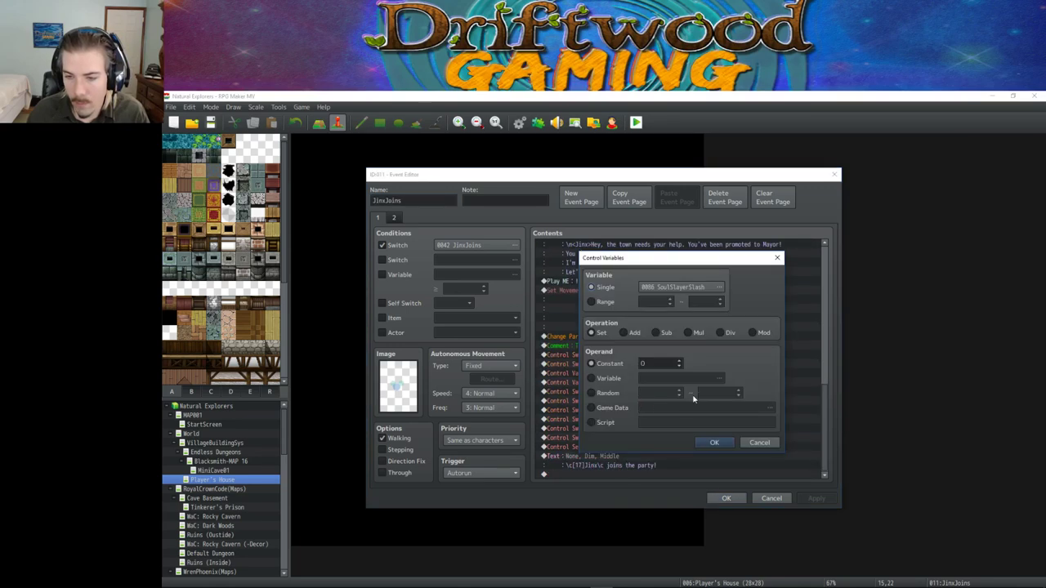
{"action": "left_click", "coordinate": [713, 441]}
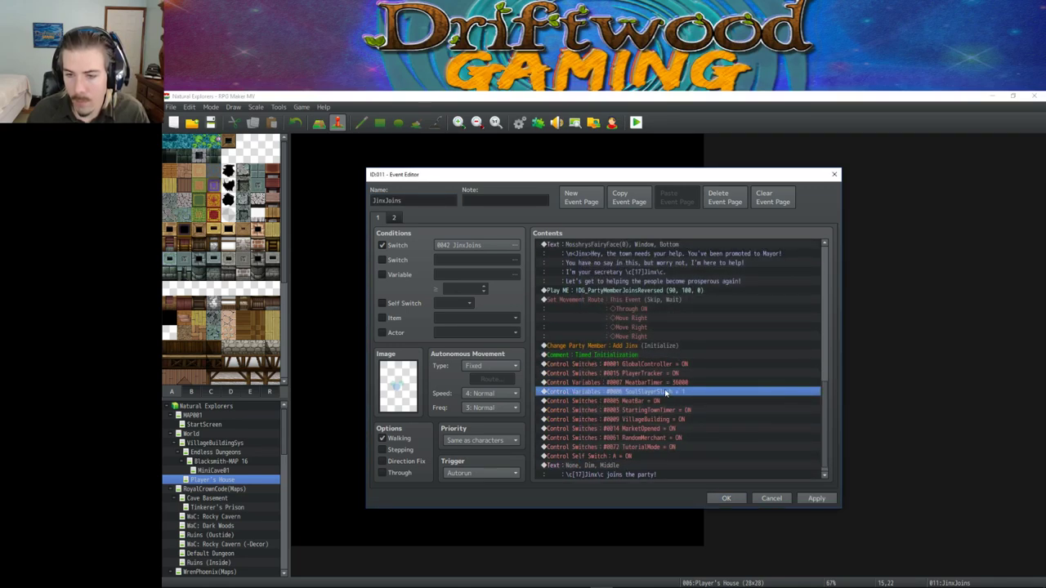
{"action": "left_click", "coordinate": [725, 498]}
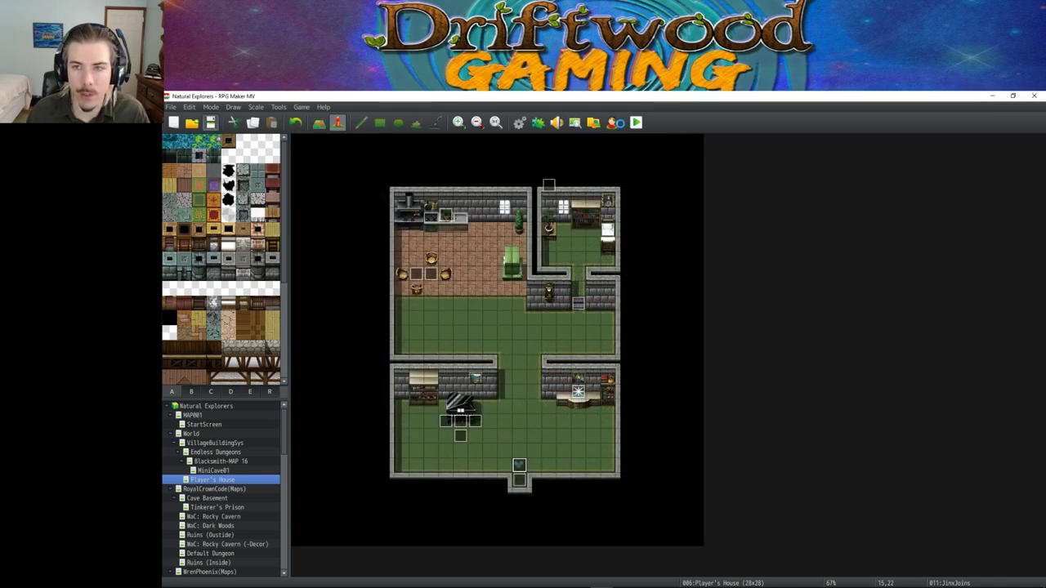
Step: Launch a playtest in a maximized window, start a new game and get through the character selection
{"action": "left_click", "coordinate": [638, 121]}
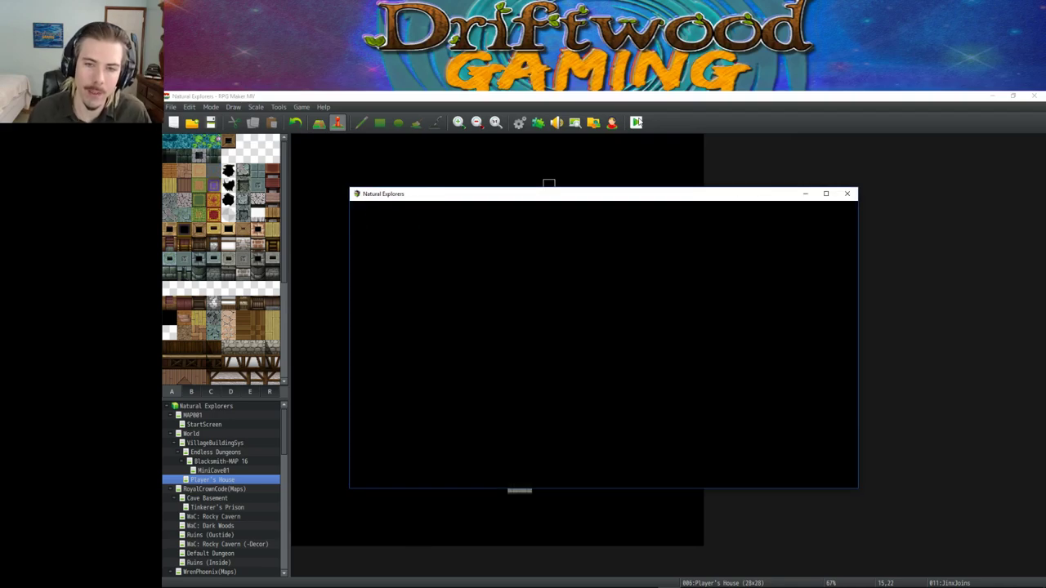
{"action": "left_click", "coordinate": [825, 193]}
{"action": "double_click", "coordinate": [609, 432]}
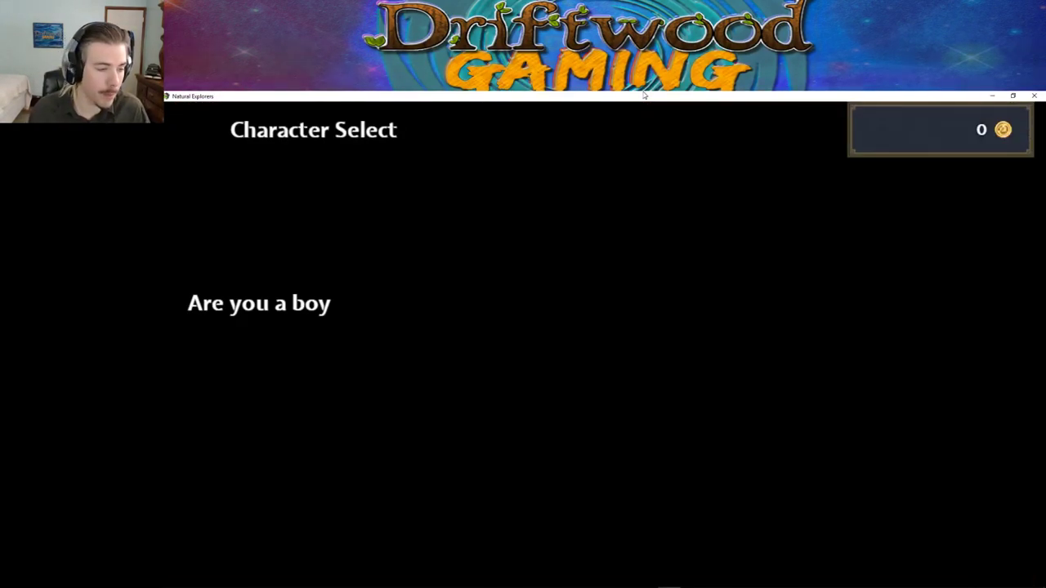
{"action": "key", "text": "Return"}
{"action": "key", "text": "Return"}
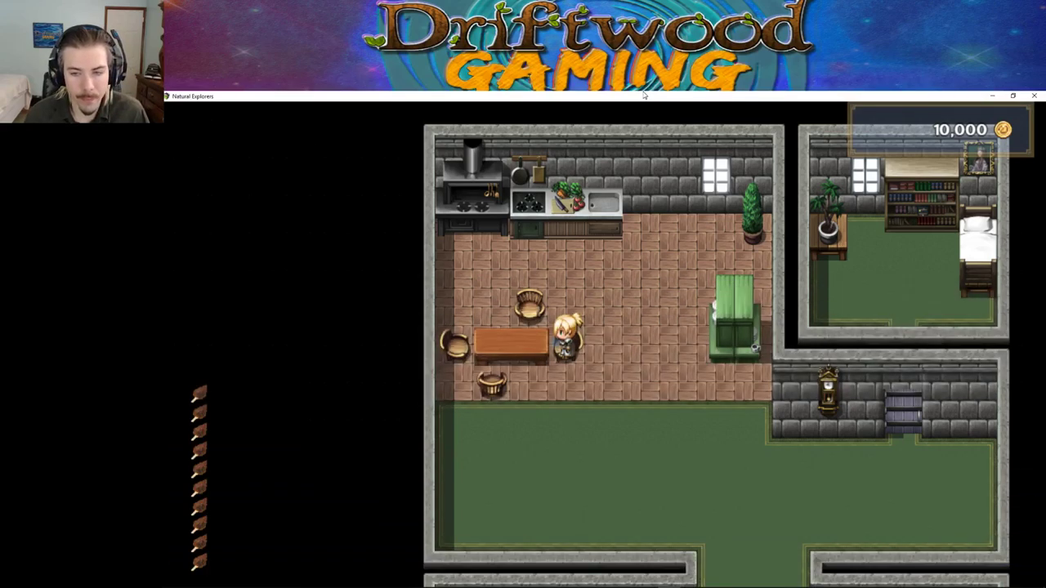
Step: Walk away from the dining table and down through the house until the classroom is reached
{"action": "key", "text": "Down"}
{"action": "key", "text": "Right"}
{"action": "key", "text": "Down"}
{"action": "key", "text": "Down"}
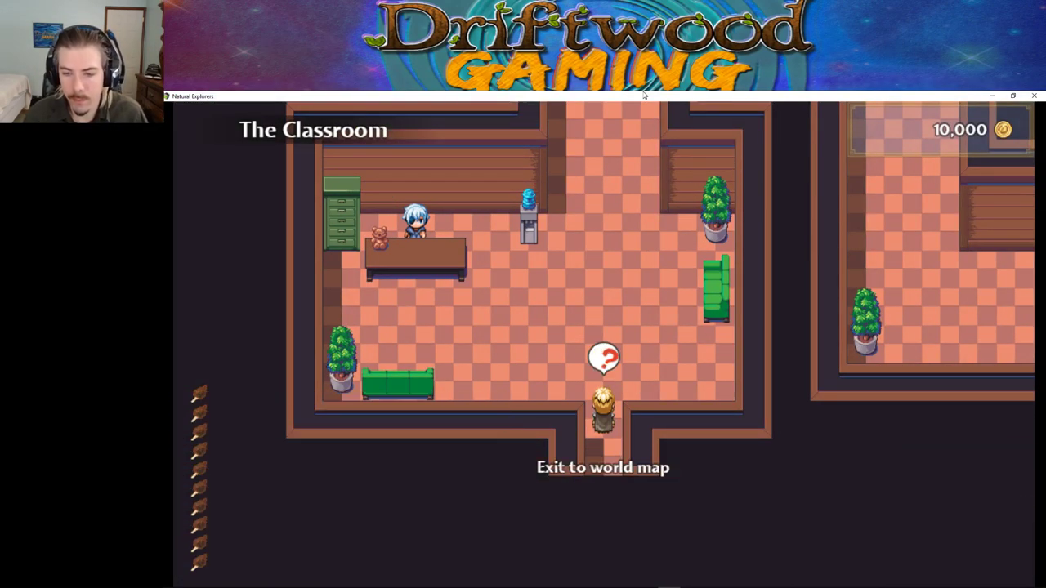
Step: Walk to the teacher's desk in the classroom, start the conversation and leave for the world map
{"action": "key", "text": "Up"}
{"action": "key", "text": "Left"}
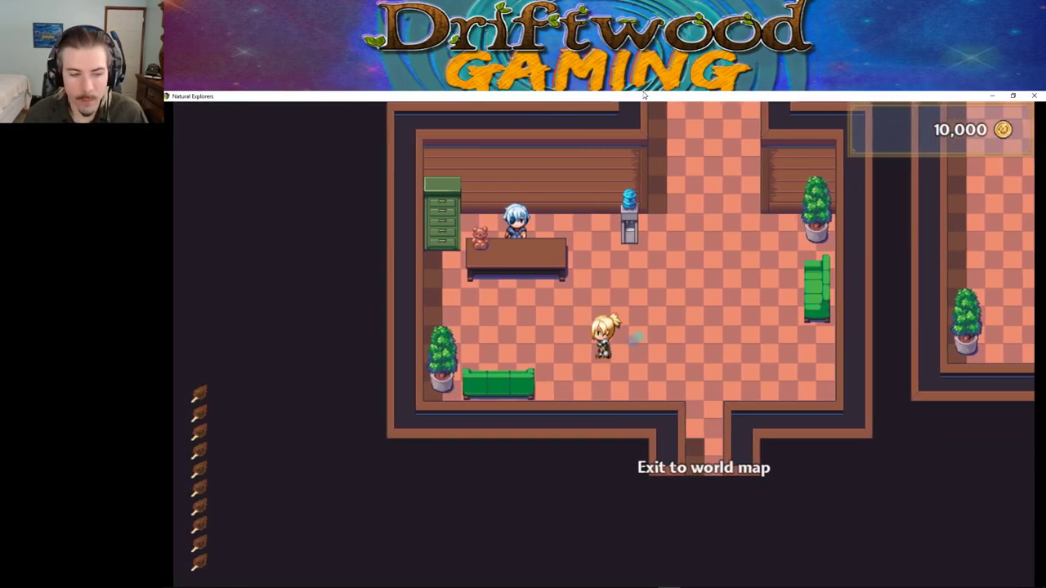
{"action": "key", "text": "Left"}
{"action": "key", "text": "Up"}
{"action": "key", "text": "Return"}
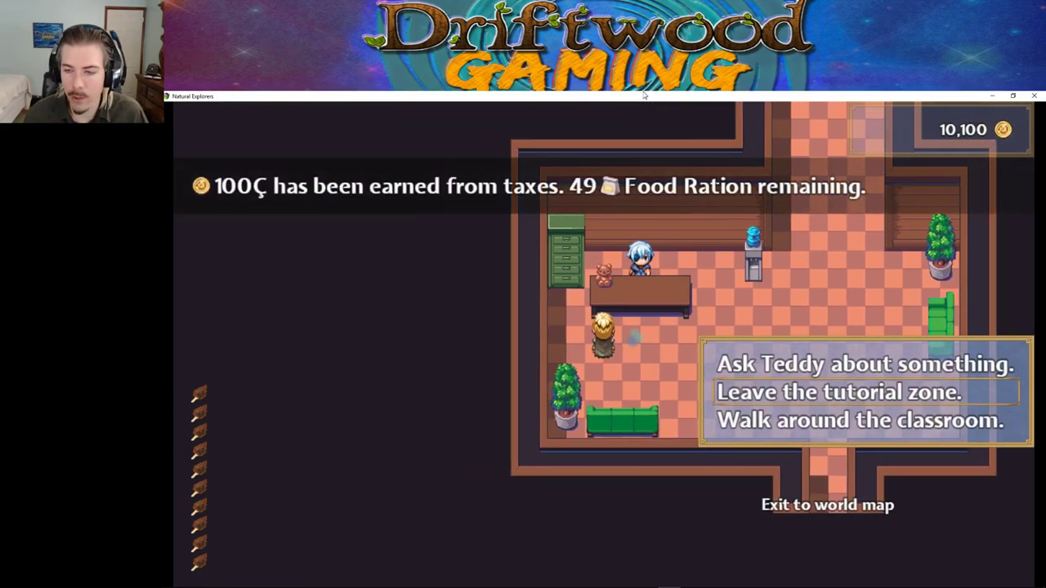
{"action": "key", "text": "Down"}
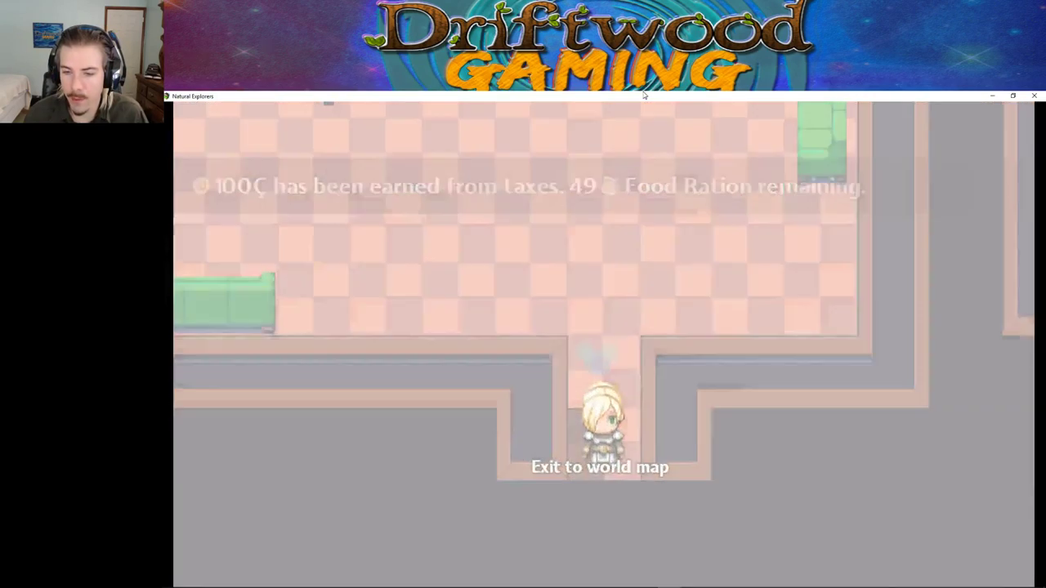
Step: Travel down the world map from The Classroom to Default Town and enter the village
{"action": "key", "text": "Left"}
{"action": "key", "text": "Down"}
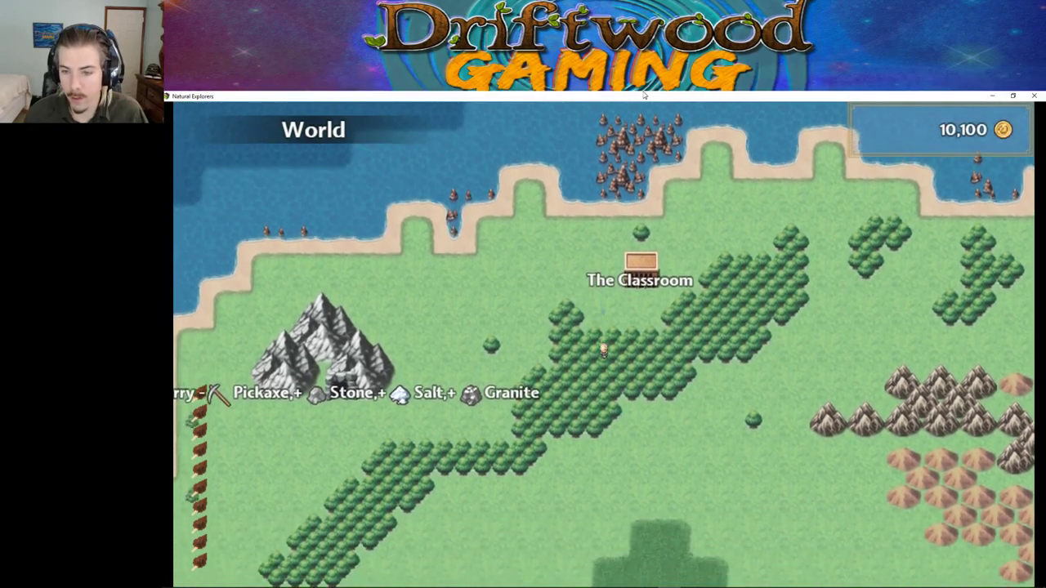
{"action": "key", "text": "Down"}
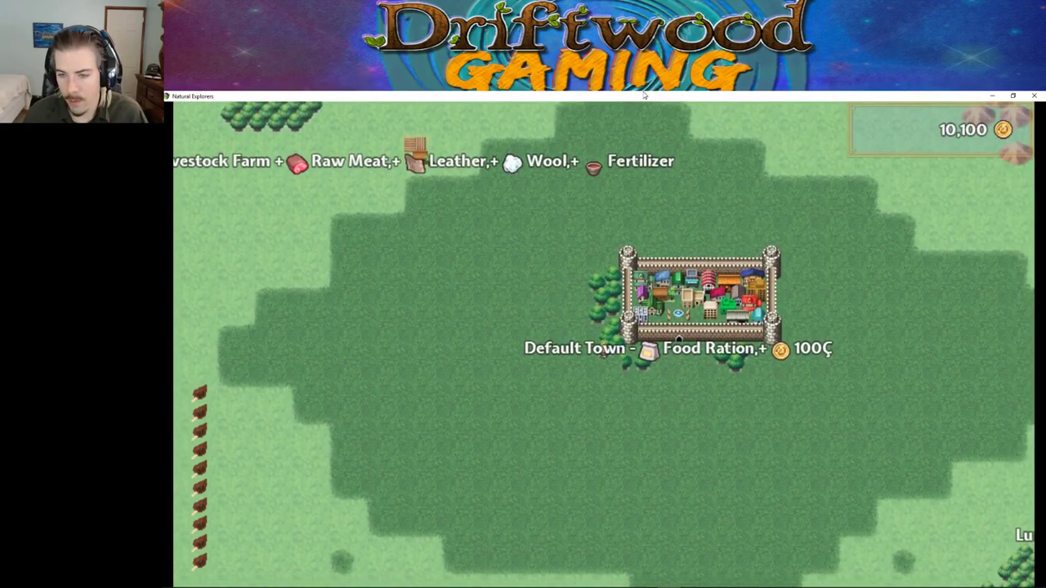
{"action": "key", "text": "Right"}
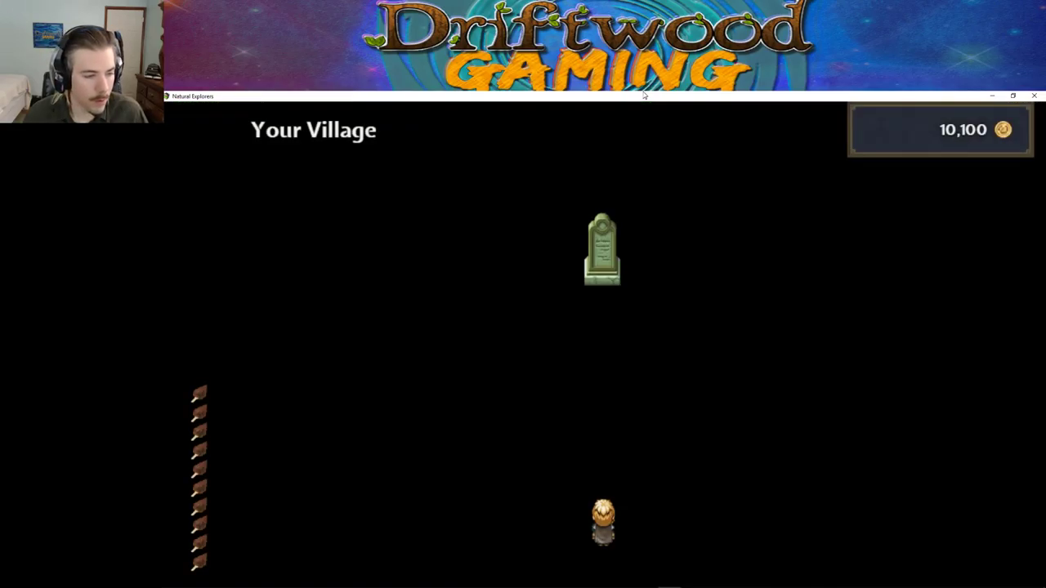
Step: Walk up past the village gravestone to the cliff and enter the cave
{"action": "key", "text": "Up"}
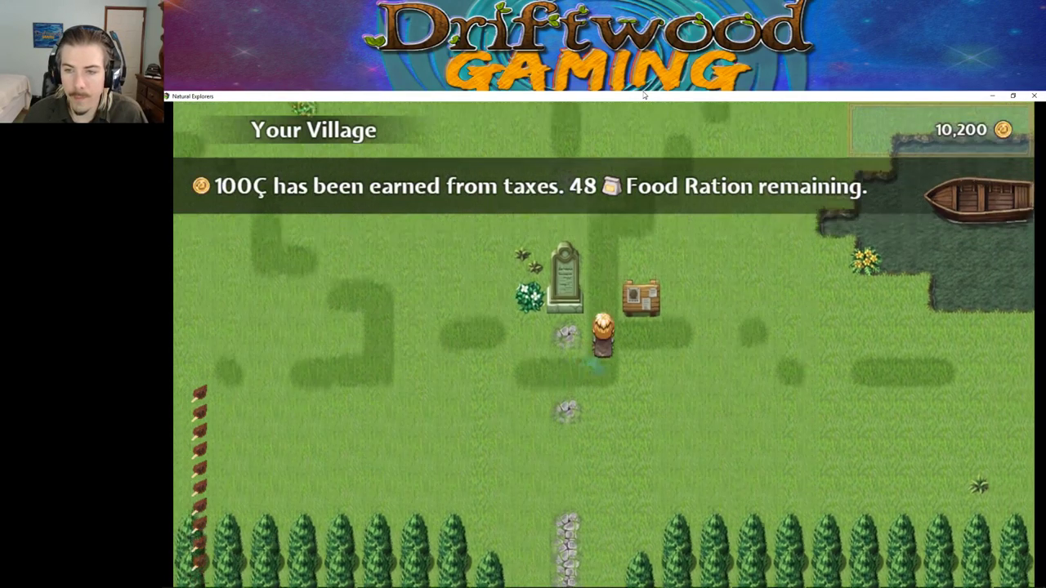
{"action": "key", "text": "Up"}
{"action": "key", "text": "Left"}
{"action": "key", "text": "Left"}
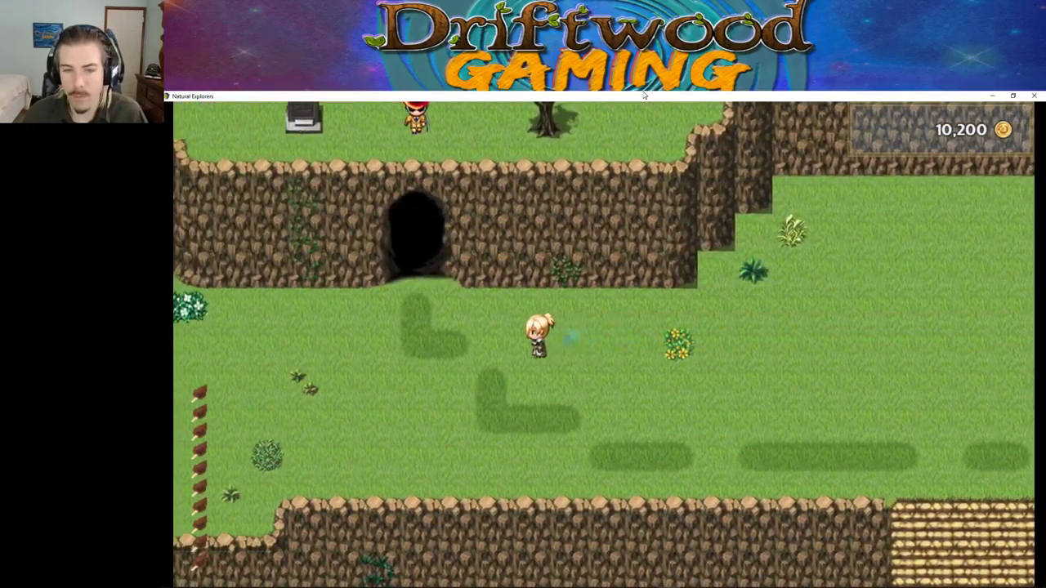
{"action": "key", "text": "Up"}
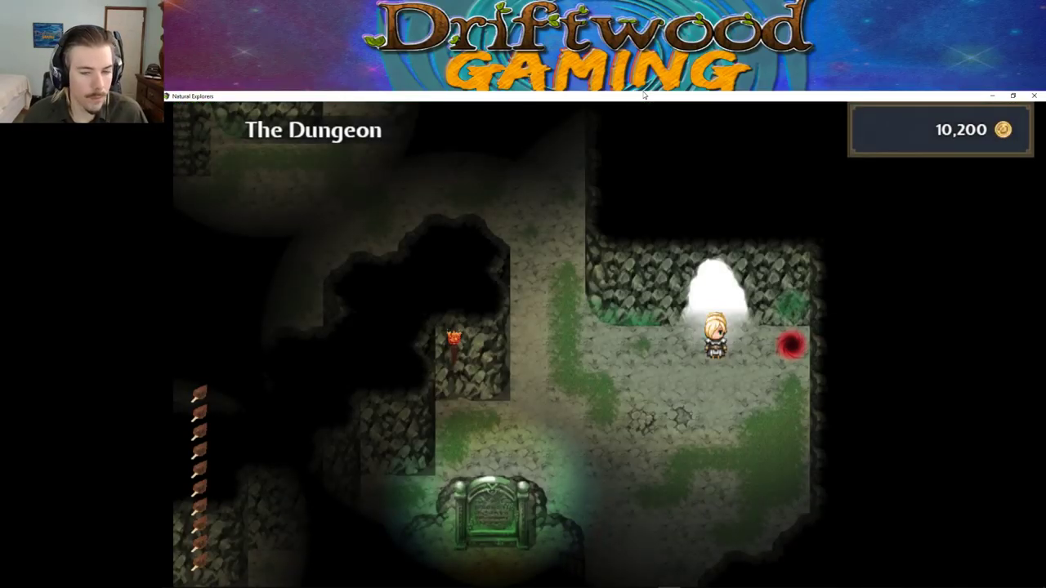
Step: Explore the dungeon passages away from the entrance until a battle with the Cave Fox starts
{"action": "key", "text": "Left"}
{"action": "key", "text": "Up"}
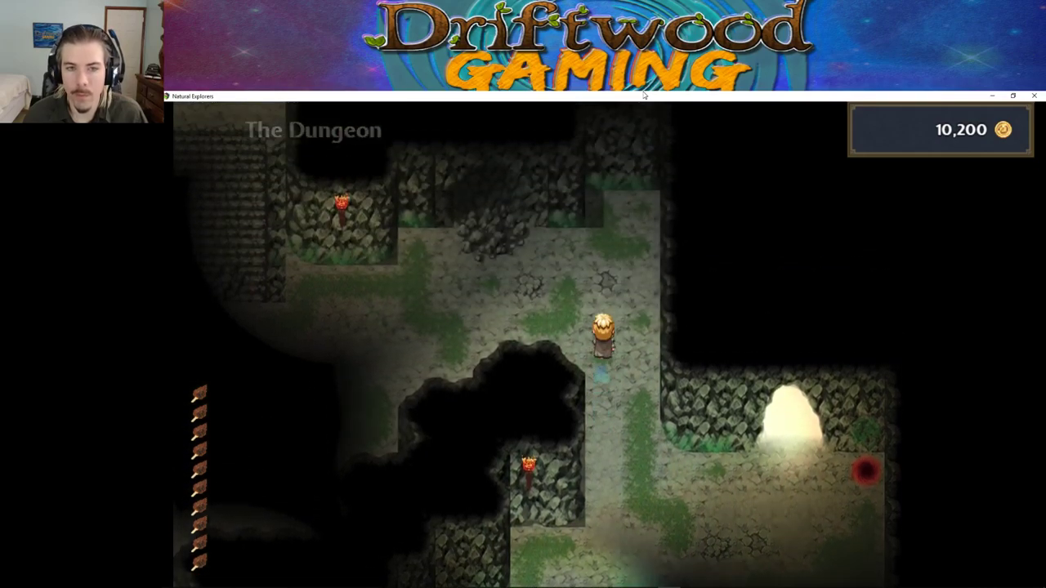
{"action": "key", "text": "Left"}
{"action": "key", "text": "Left"}
{"action": "key", "text": "Up"}
{"action": "key", "text": "Left"}
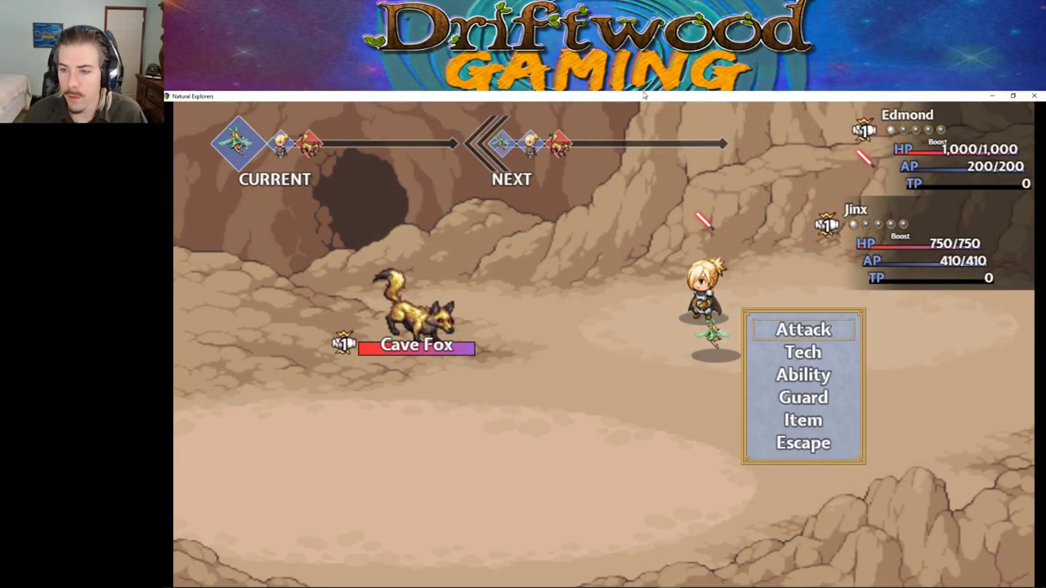
Step: Play a round against the Cave Fox, guarding with Jinx and acting with the lead character, and close the playtest
{"action": "key", "text": "Down"}
{"action": "key", "text": "Down"}
{"action": "key", "text": "Return"}
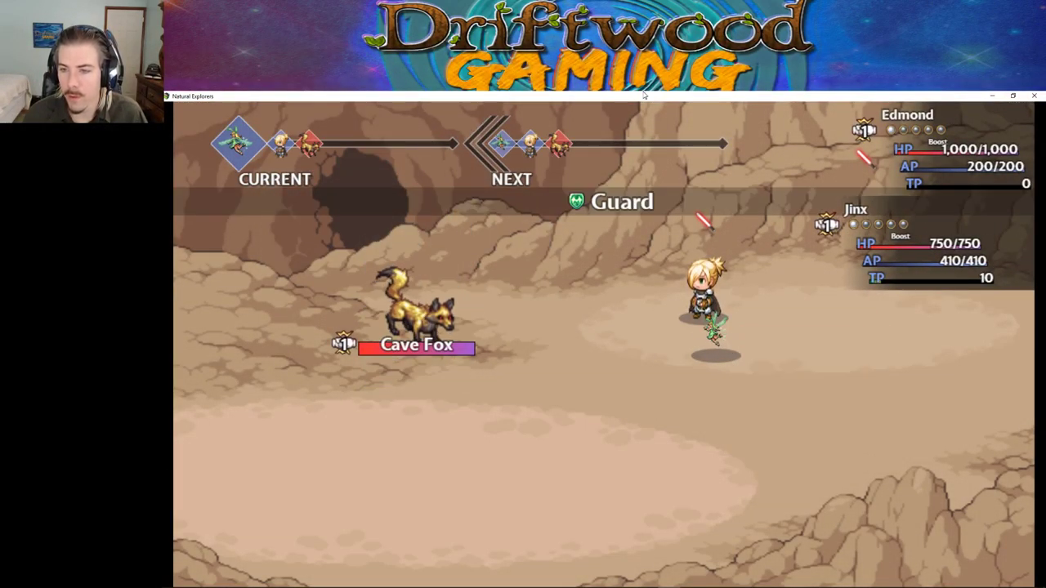
{"action": "key", "text": "Return"}
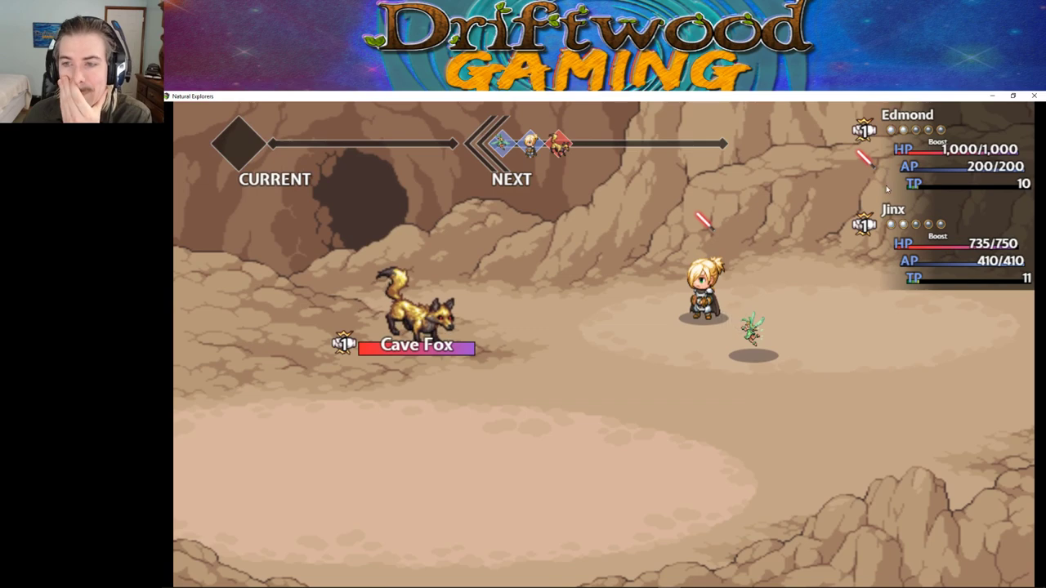
{"action": "left_click", "coordinate": [1033, 96]}
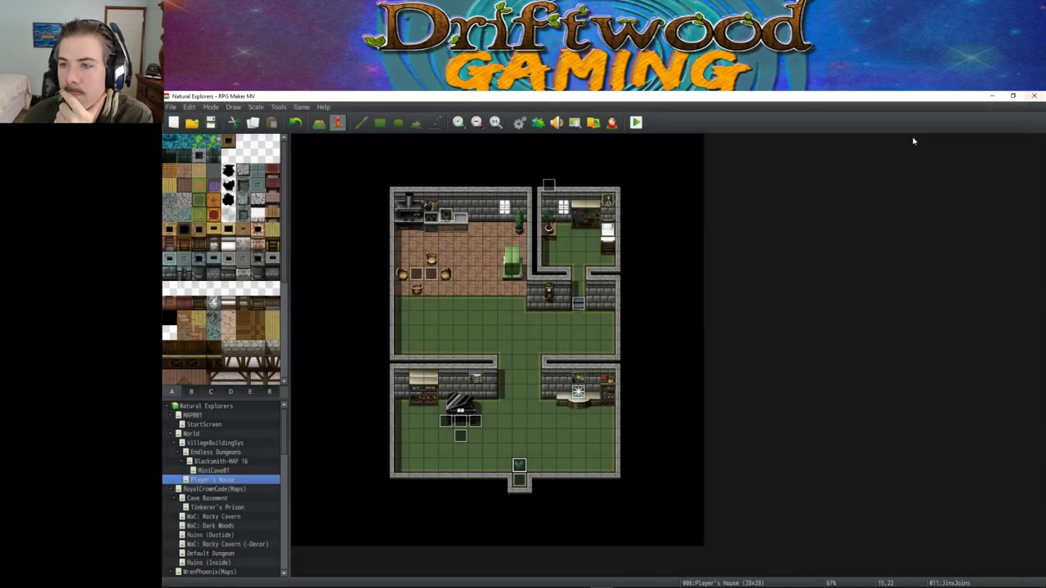
Step: Set the Soul Slayer Slash skill's damage formula to a.atk * 4 + $gameVariables.value(86) * 10
{"action": "left_click", "coordinate": [519, 122]}
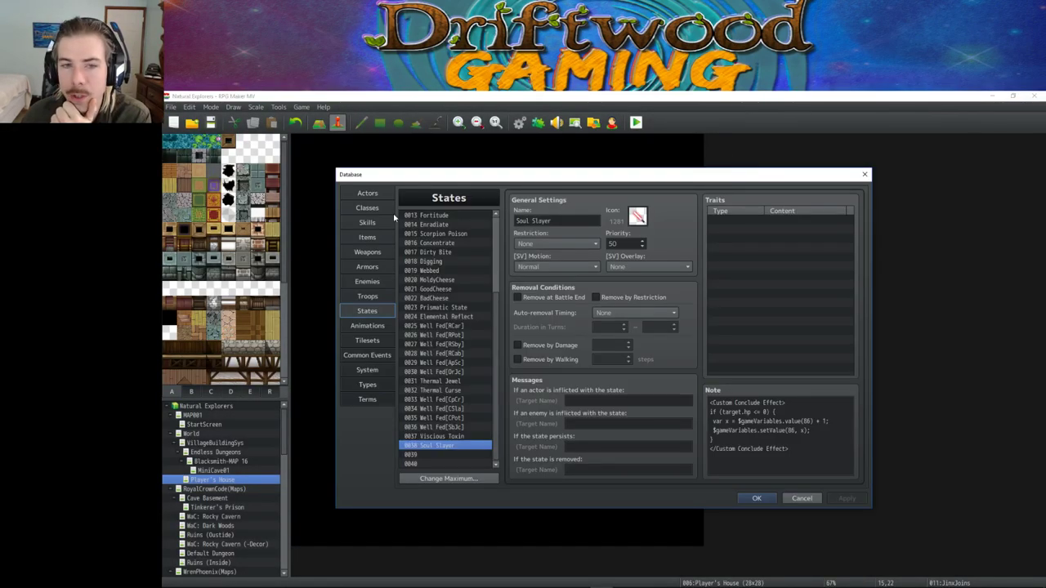
{"action": "left_click", "coordinate": [368, 224]}
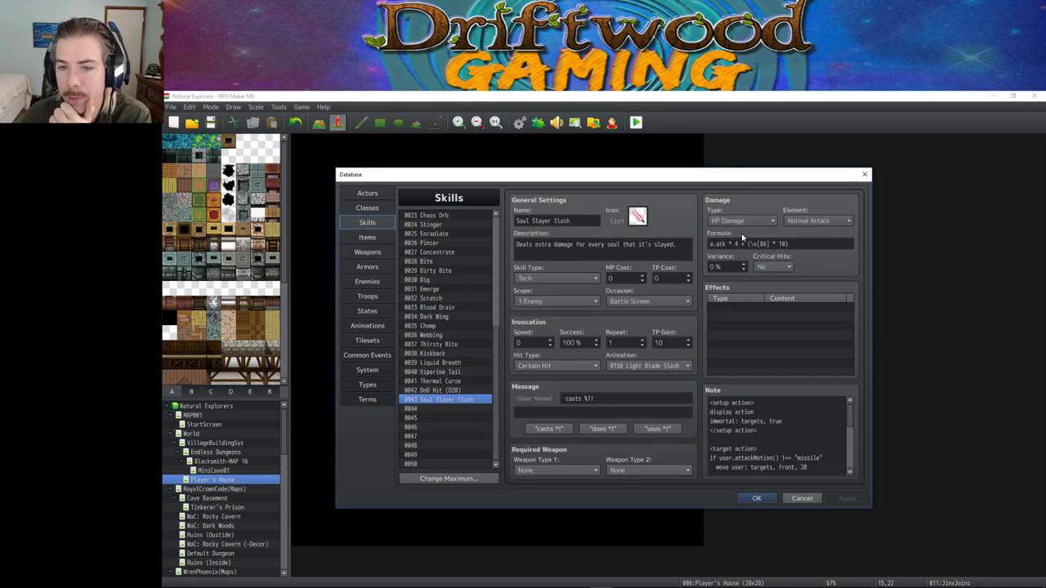
{"action": "left_click", "coordinate": [786, 243]}
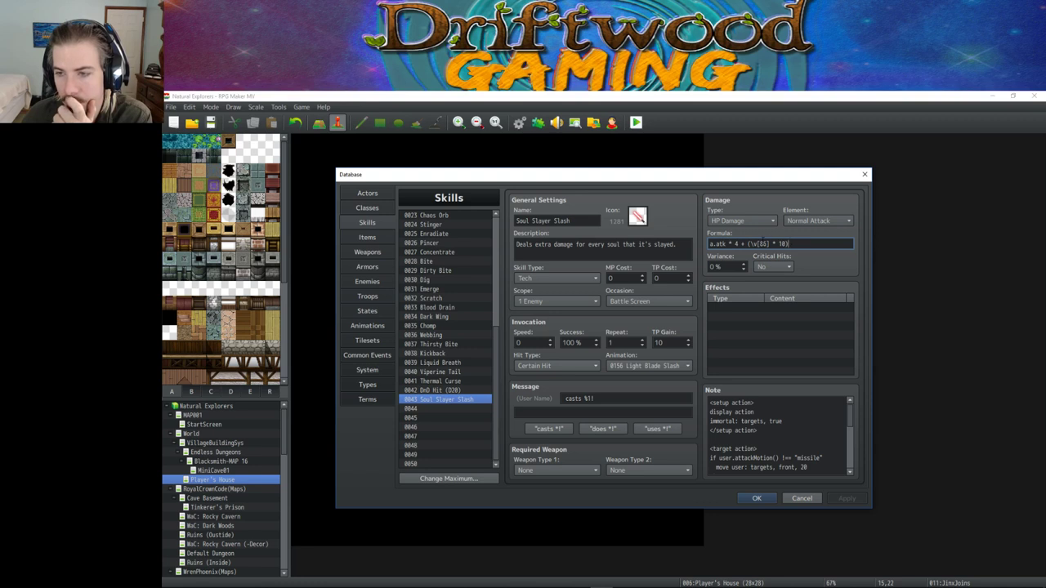
{"action": "key", "text": "BackSpace"}
{"action": "key", "text": "BackSpace"}
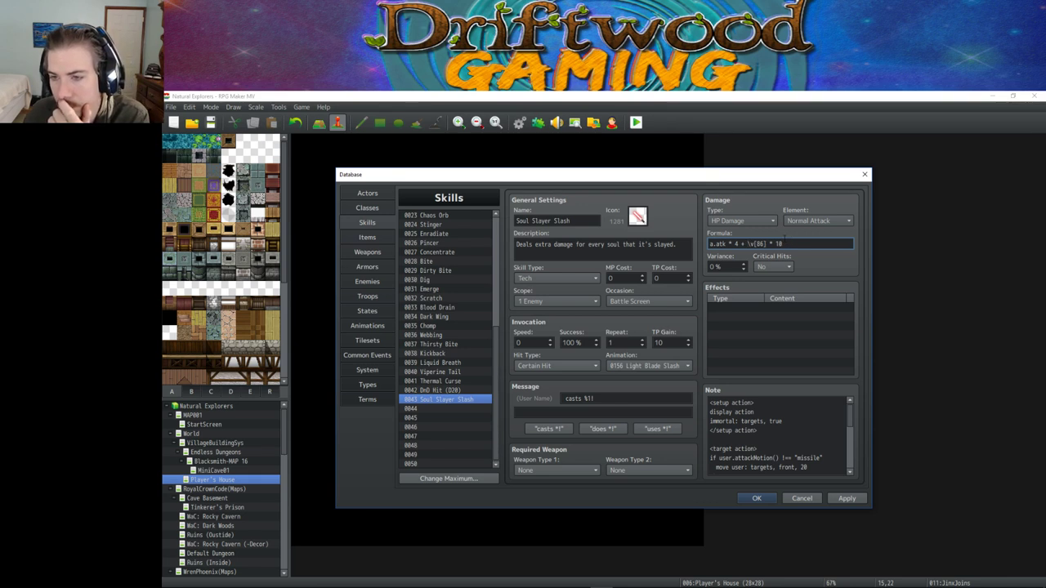
{"action": "right_click", "coordinate": [790, 244]}
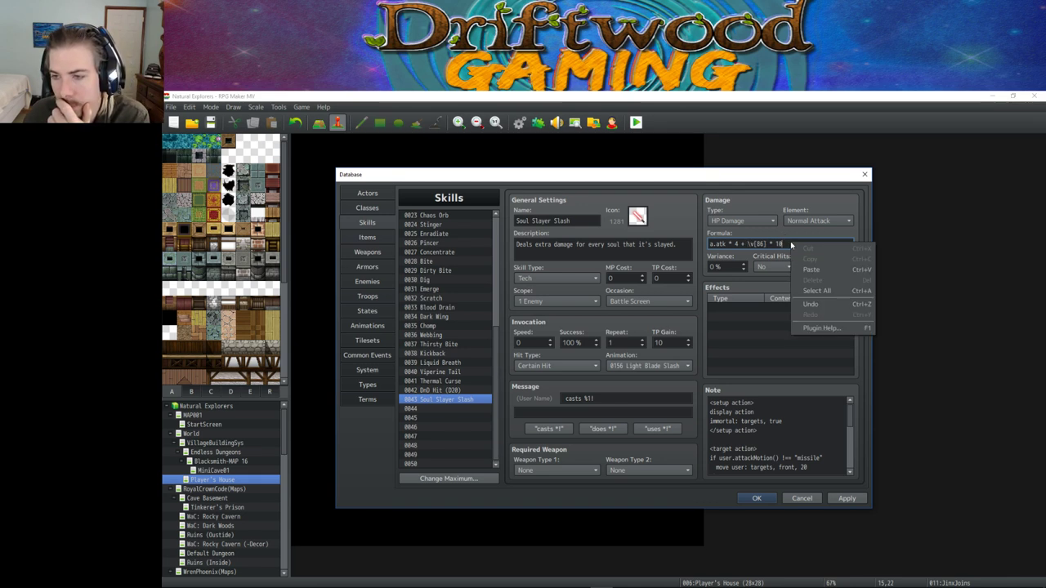
{"action": "key", "text": "Escape"}
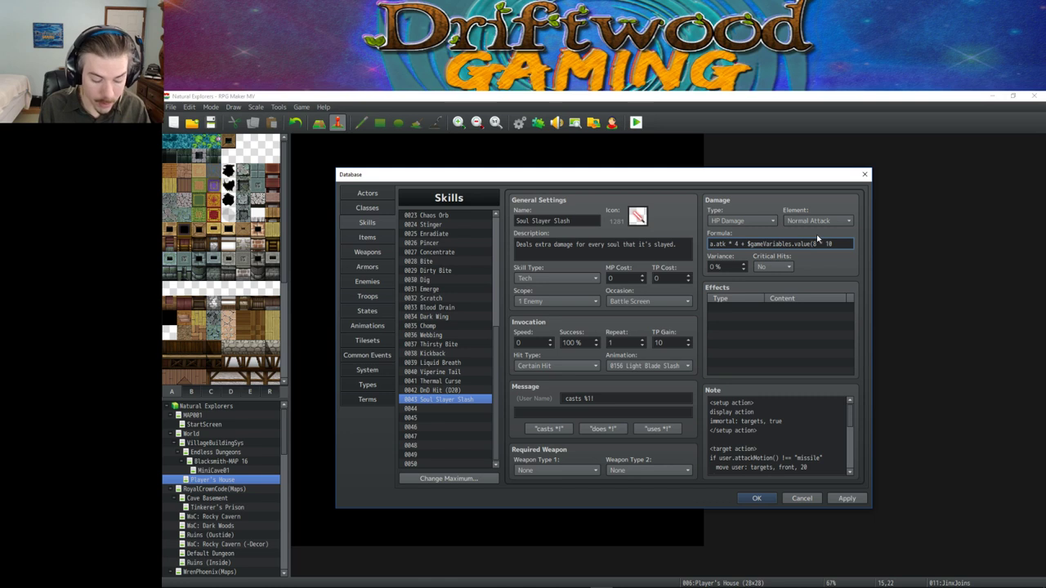
Step: Review the $gameVariables.value(86) part of the damage formula and accept the database changes
{"action": "left_click_drag", "start_coordinate": [747, 243], "coordinate": [754, 244]}
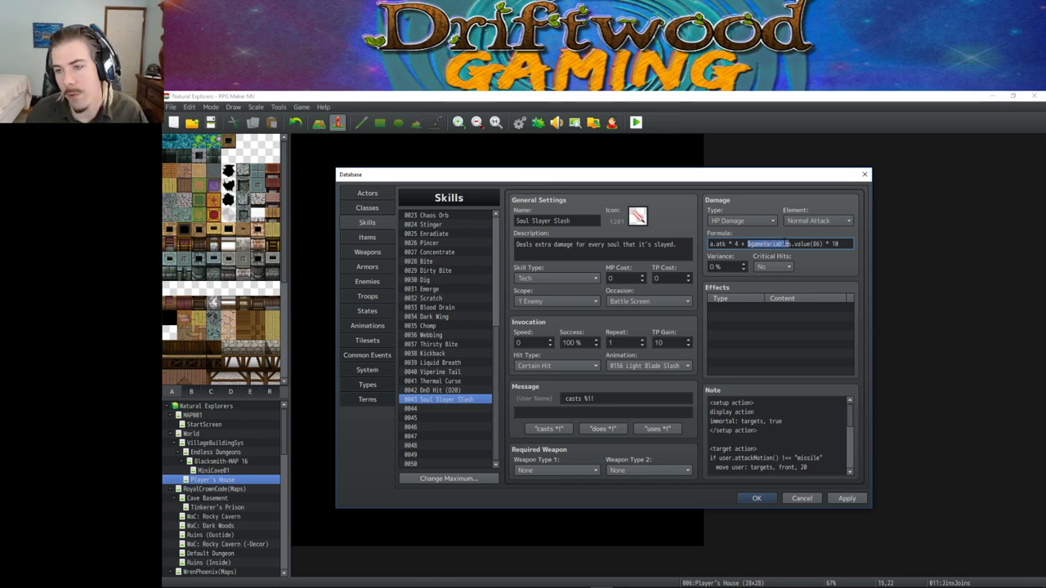
{"action": "double_click", "coordinate": [816, 243]}
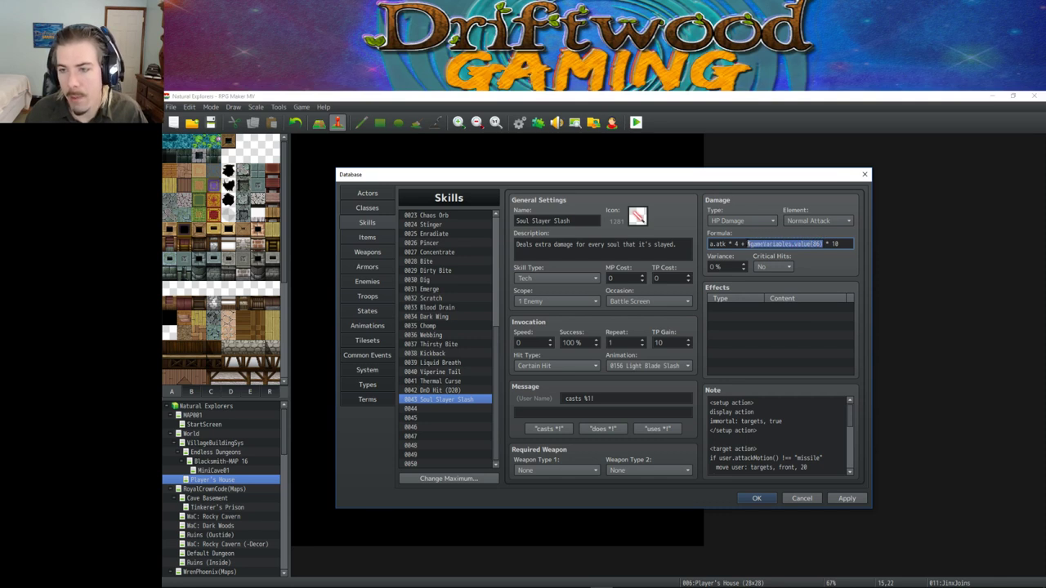
{"action": "left_click", "coordinate": [782, 244]}
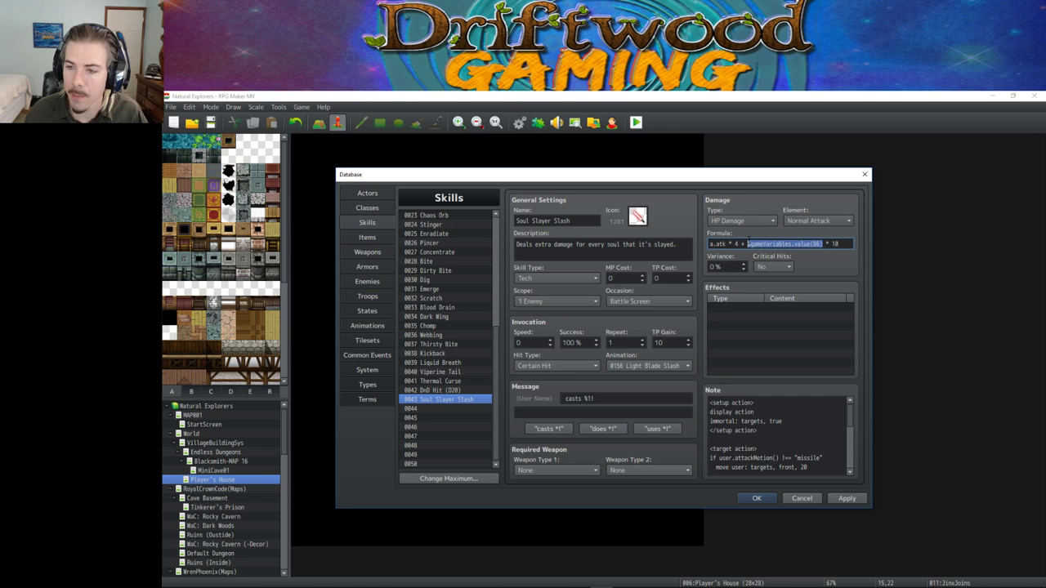
{"action": "left_click", "coordinate": [757, 242]}
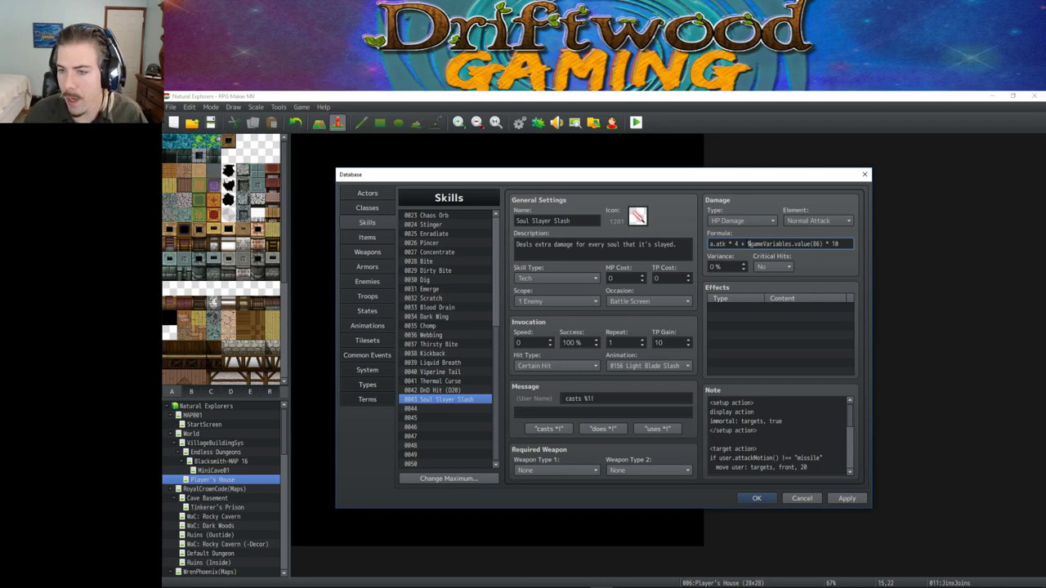
{"action": "left_click_drag", "start_coordinate": [822, 243], "coordinate": [750, 243]}
{"action": "left_click", "coordinate": [747, 244]}
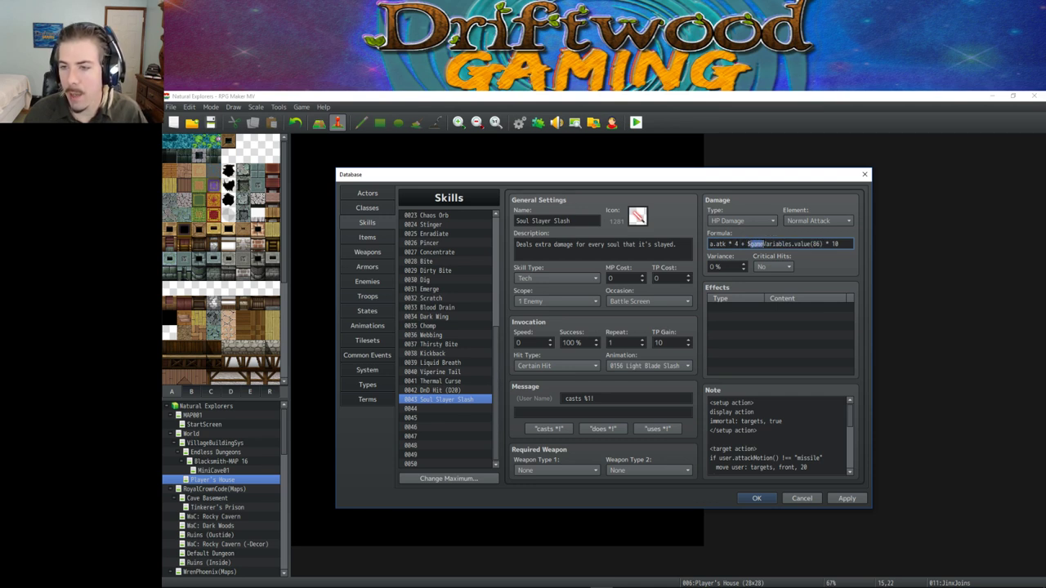
{"action": "left_click_drag", "start_coordinate": [784, 244], "coordinate": [811, 243]}
{"action": "left_click", "coordinate": [826, 243]}
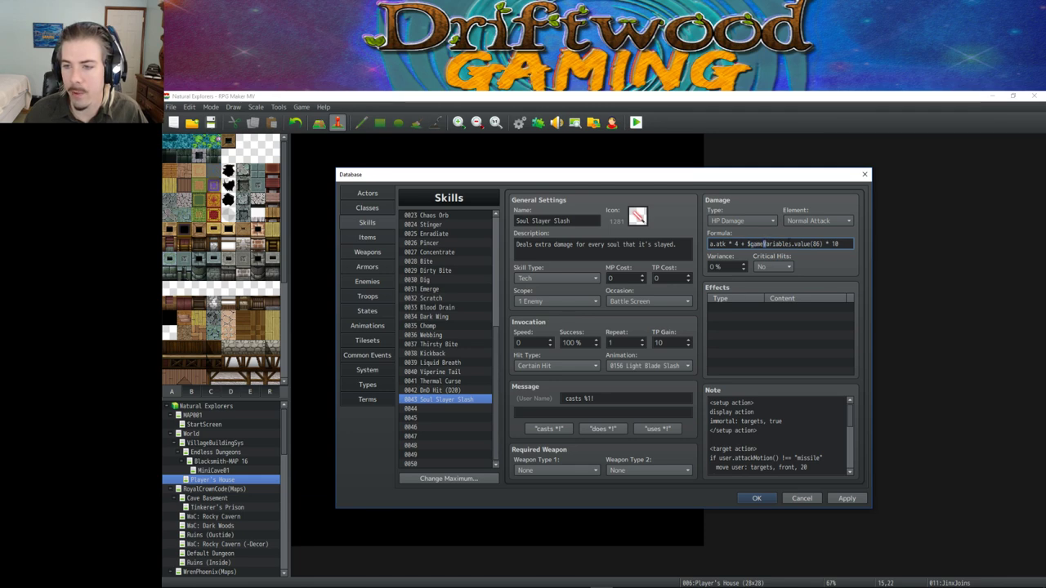
{"action": "left_click", "coordinate": [756, 498]}
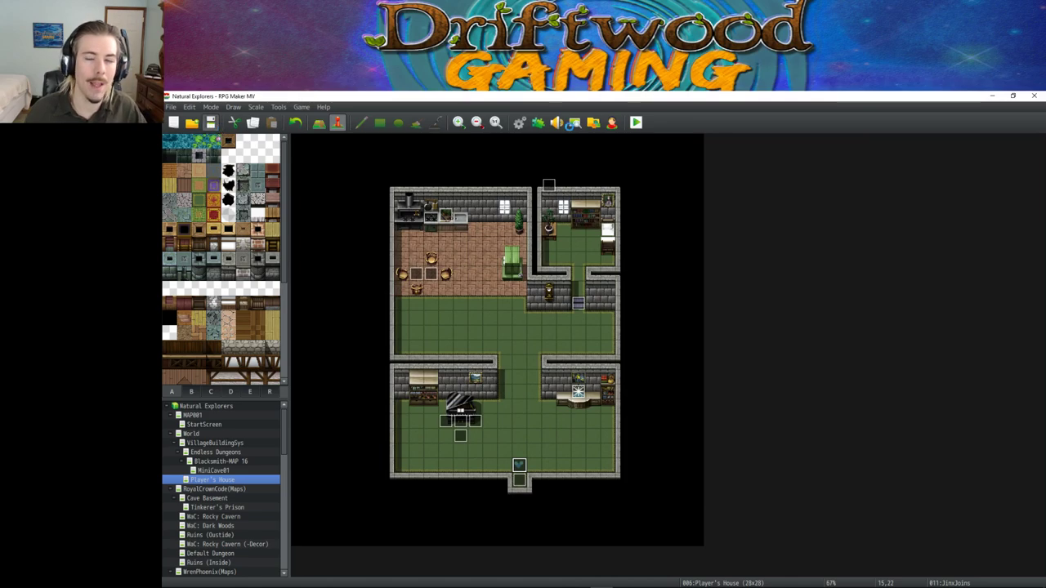
Step: Save and playtest a new game, choosing Boy with the default name, and go through Jinx's joining dialogue
{"action": "left_click", "coordinate": [612, 123]}
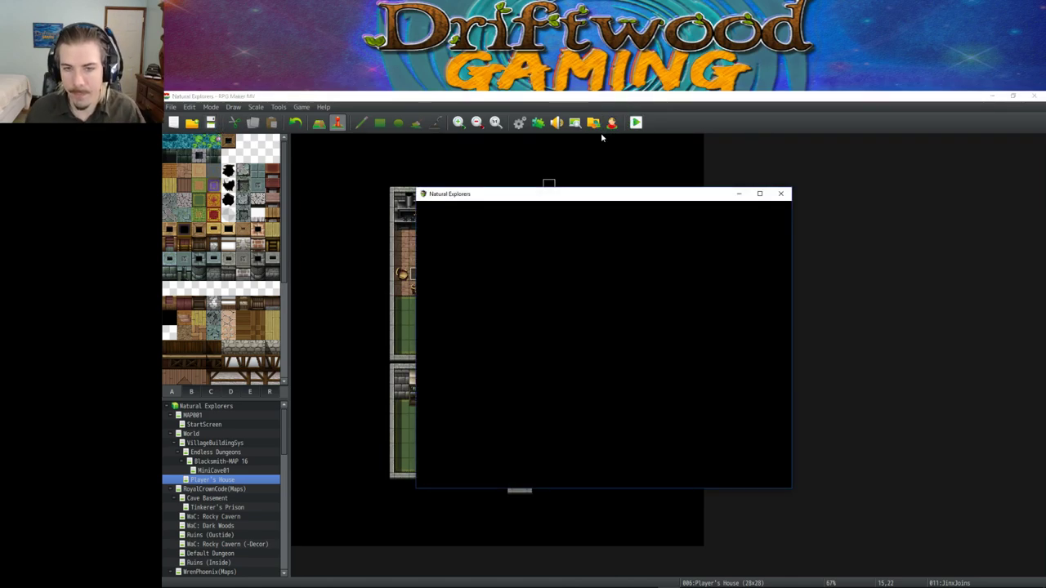
{"action": "key", "text": "Up"}
{"action": "key", "text": "Return"}
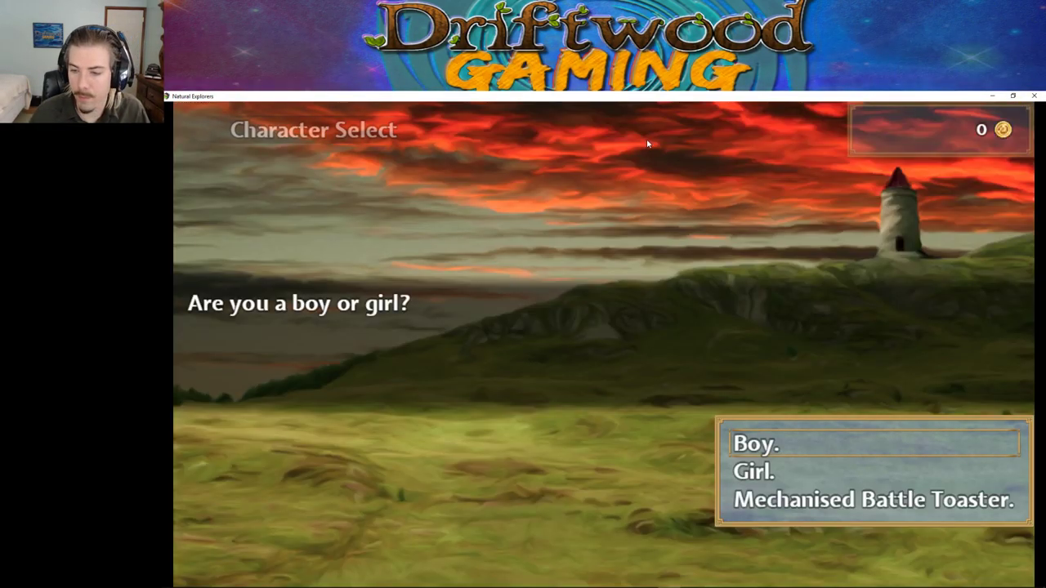
{"action": "key", "text": "Return"}
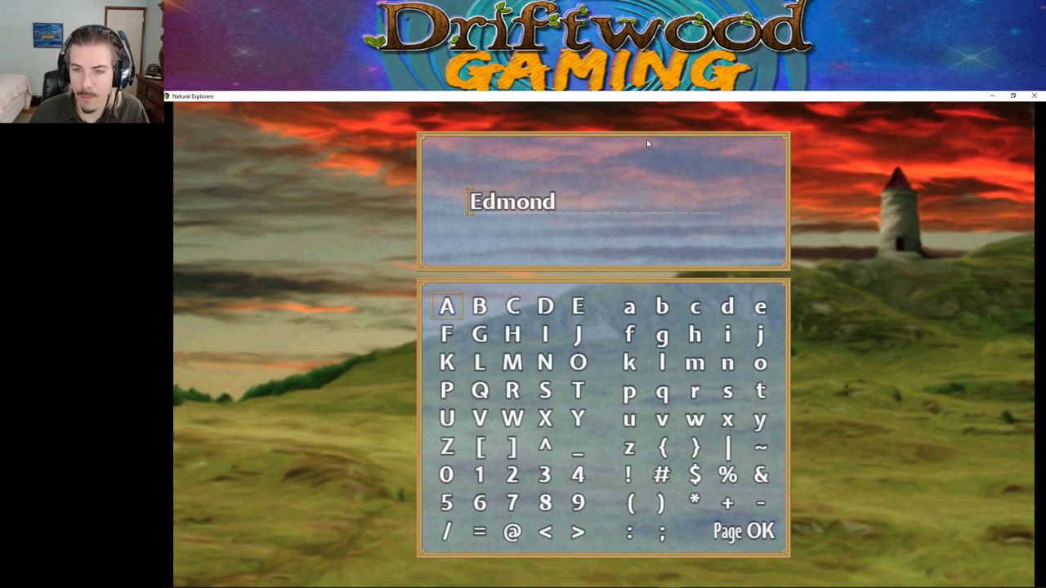
{"action": "key", "text": "Return"}
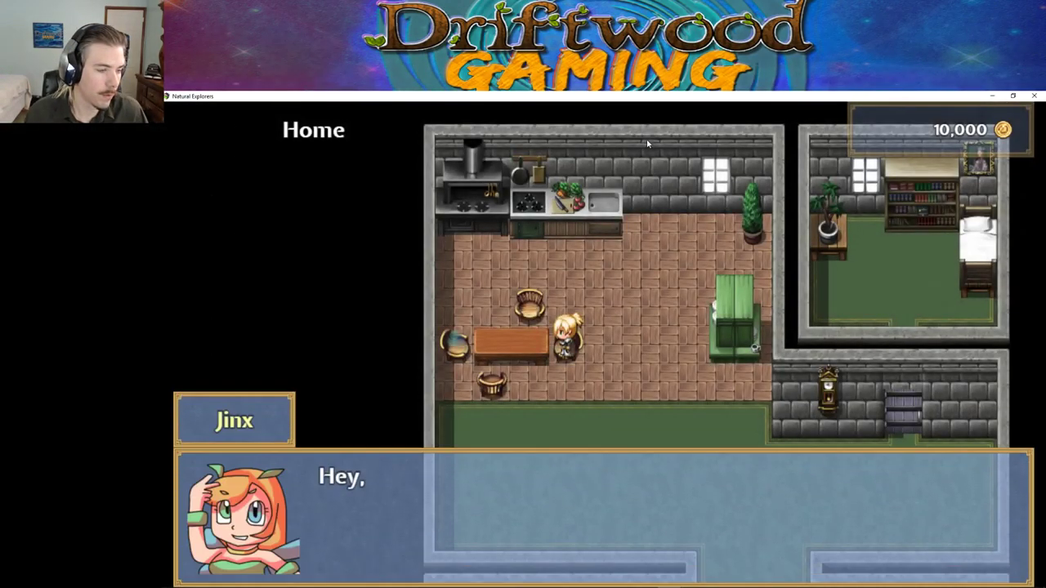
{"action": "key", "text": "Return"}
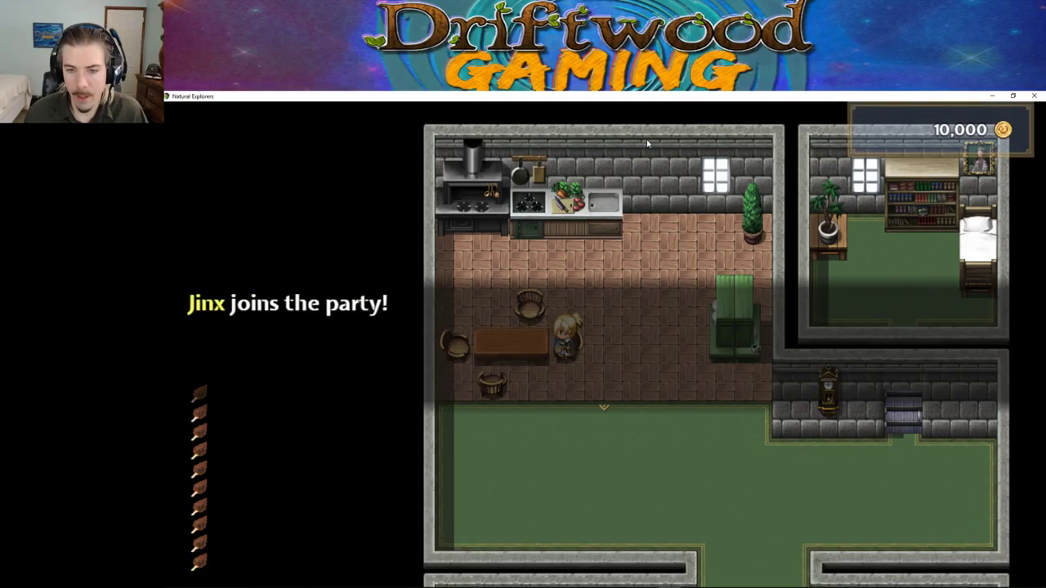
Step: Leave the house for The Classroom, choose to leave the tutorial zone at the desk, and exit to the world map
{"action": "key", "text": "Right"}
{"action": "key", "text": "Down"}
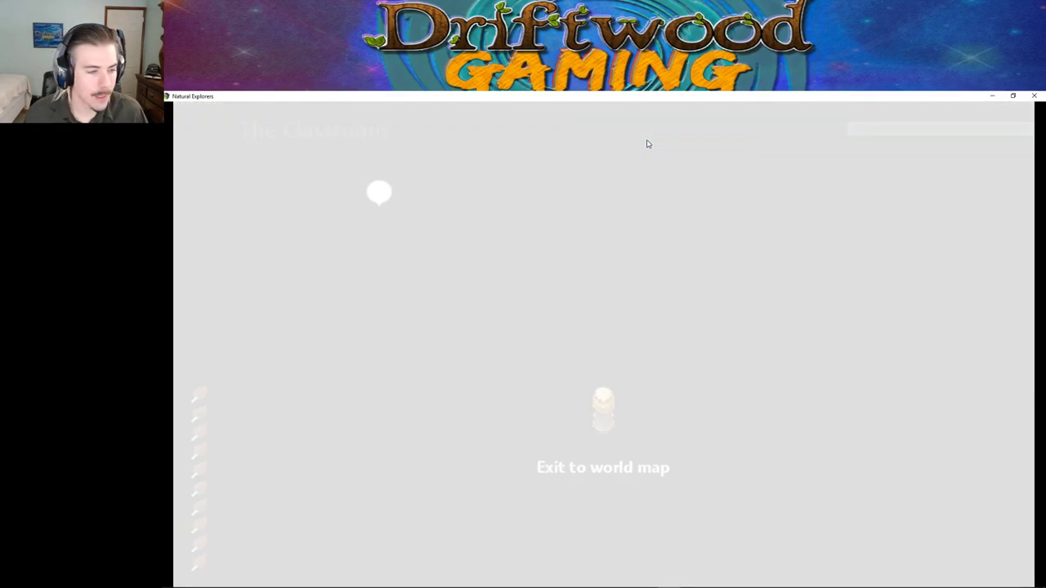
{"action": "key", "text": "Return"}
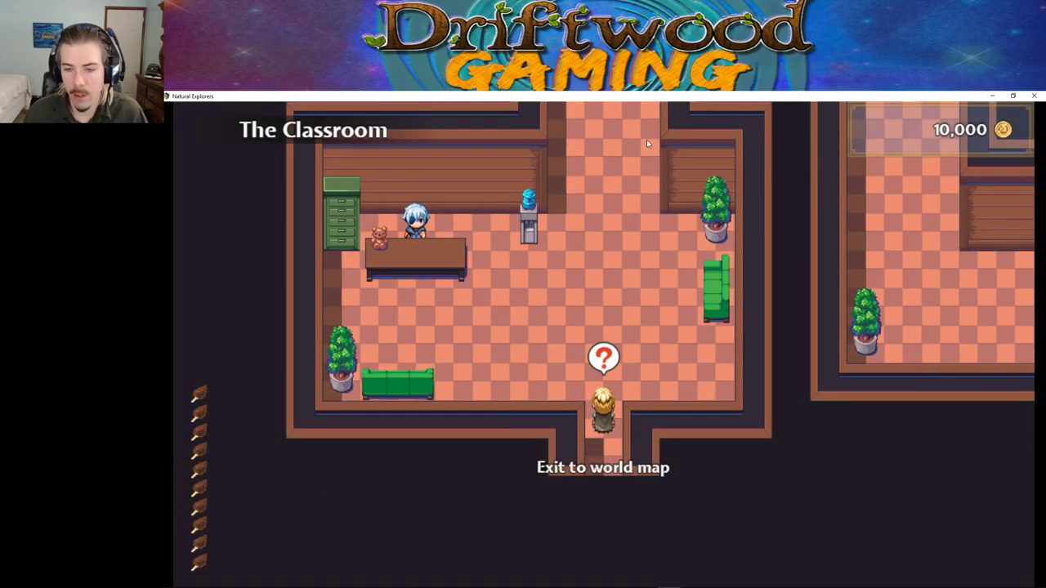
{"action": "key", "text": "Up"}
{"action": "key", "text": "Left"}
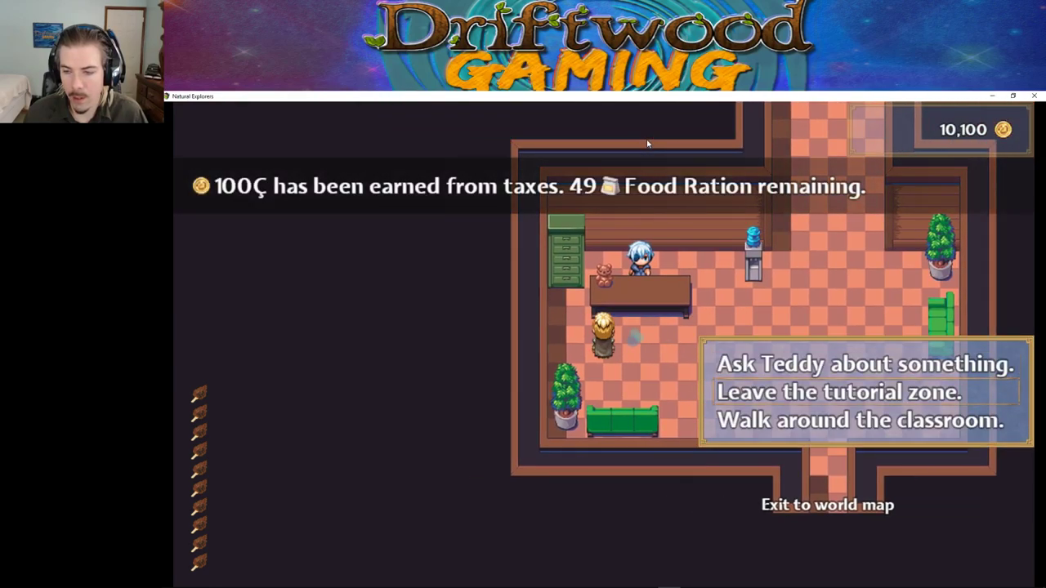
{"action": "key", "text": "Right"}
{"action": "key", "text": "Down"}
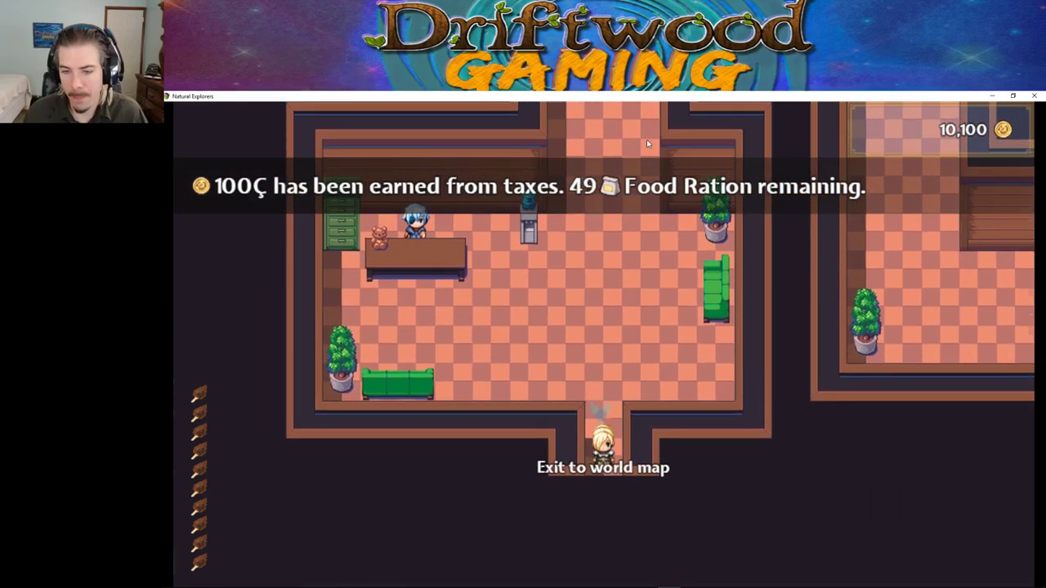
{"action": "key", "text": "Down"}
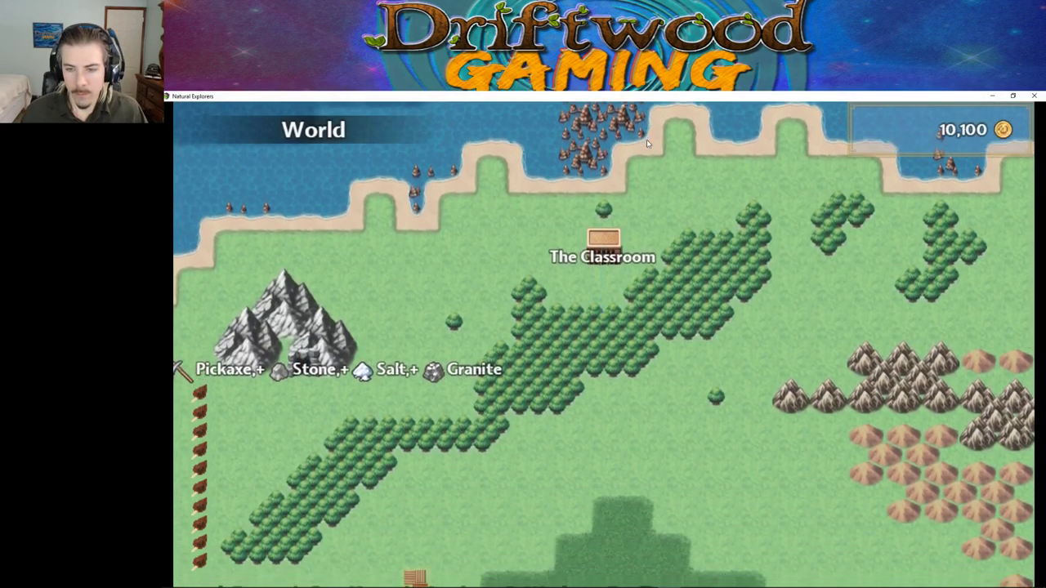
Step: Travel down the world map to Default Town and enter the village through its gate
{"action": "key", "text": "Down"}
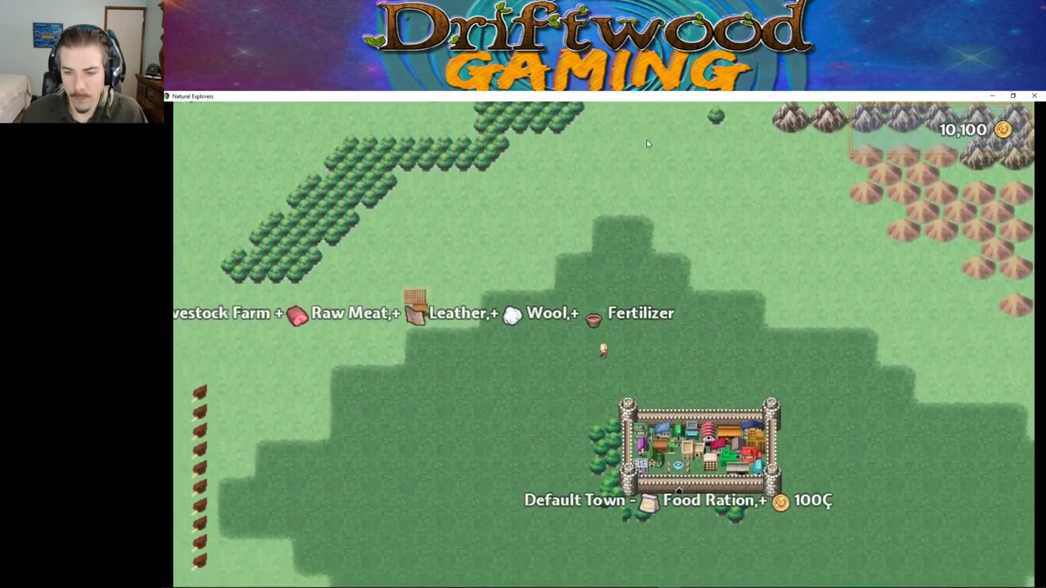
{"action": "key", "text": "Down"}
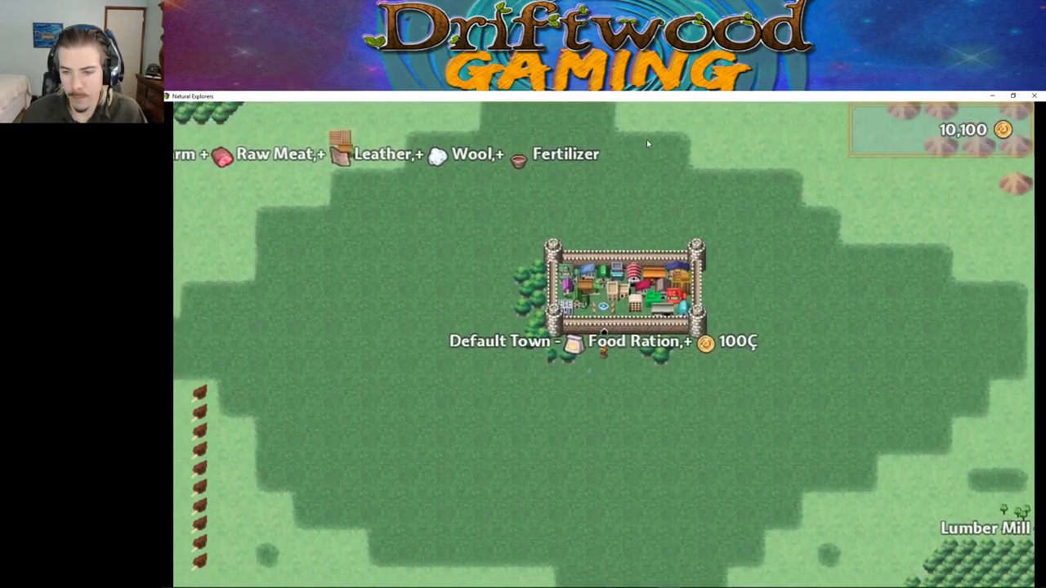
{"action": "key", "text": "Up"}
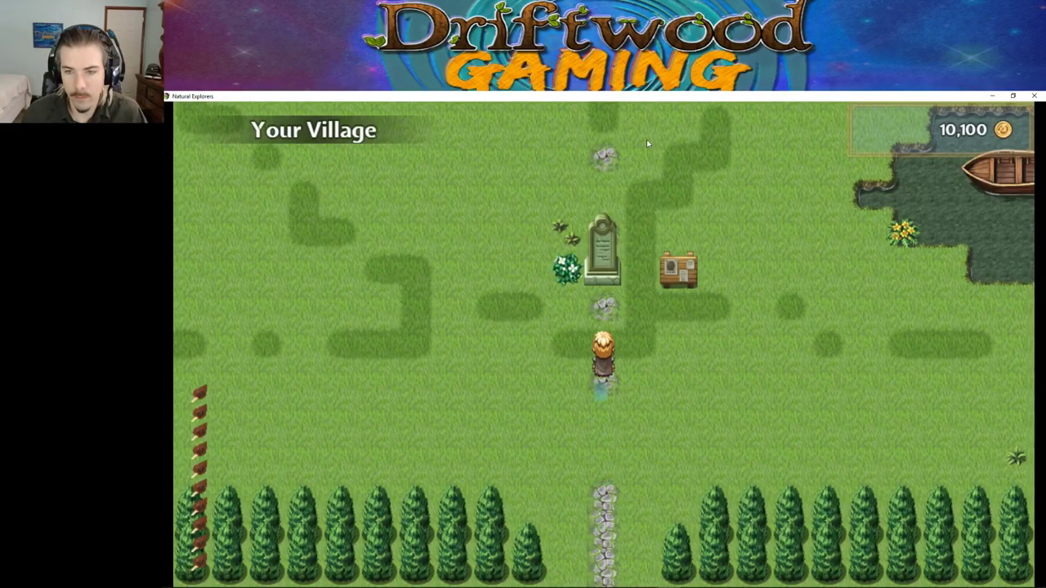
Step: Walk past the village gravestone, climb the cliff stairs and enter the cave in the upper cliff
{"action": "key", "text": "Right"}
{"action": "key", "text": "Up"}
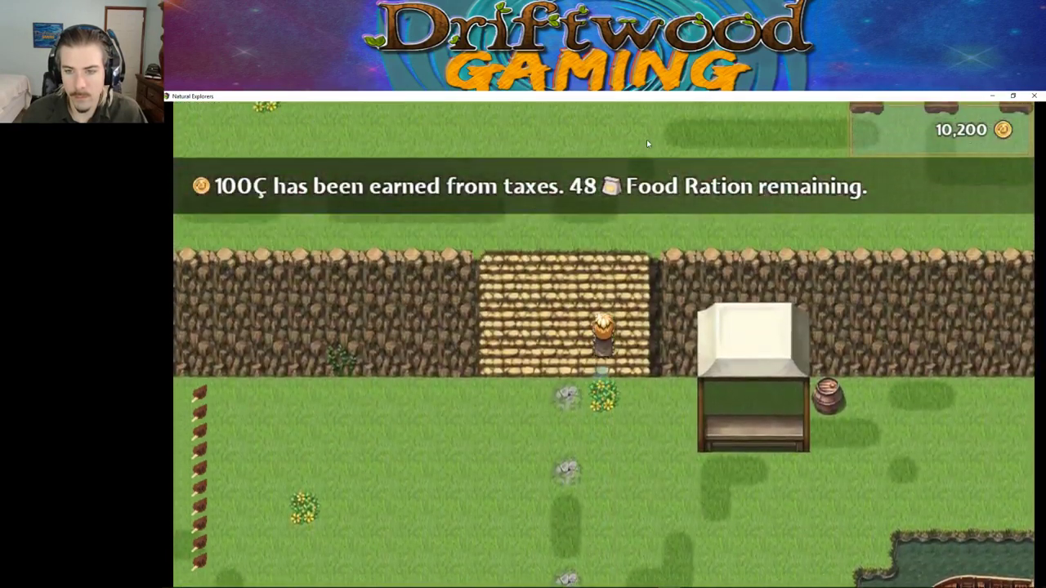
{"action": "key", "text": "Left"}
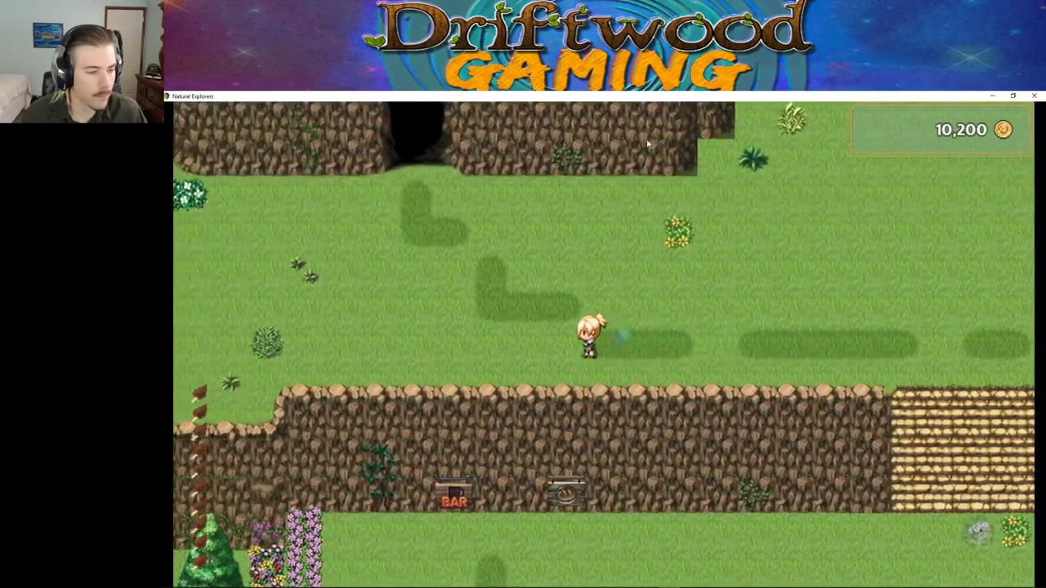
{"action": "key", "text": "Up"}
{"action": "key", "text": "Left"}
{"action": "key", "text": "Up"}
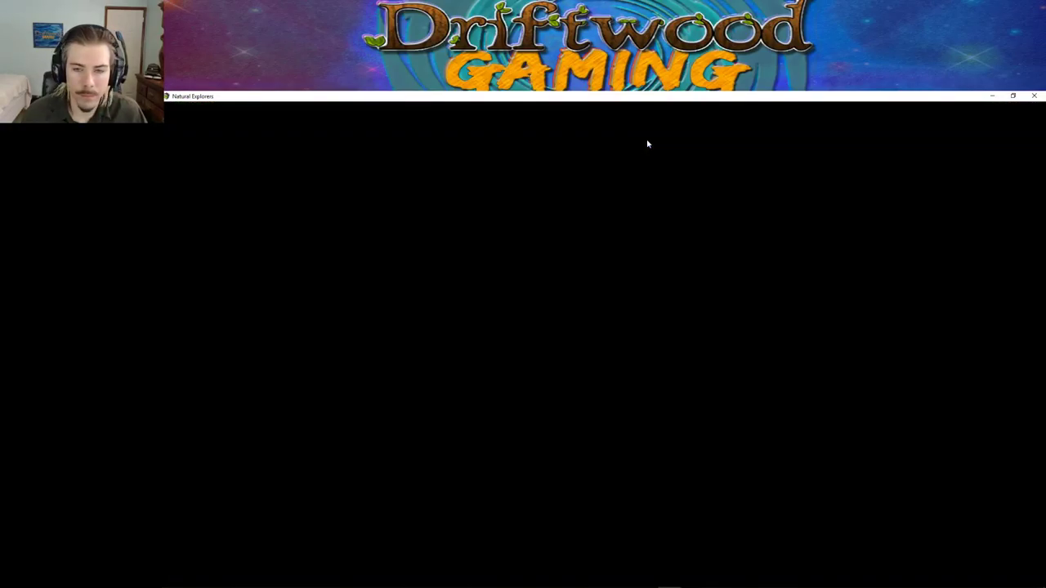
Step: Explore the dungeon until the Haunting Memory battle, then guard with Jinx and defeat the enemy with the lead character
{"action": "key", "text": "Down"}
{"action": "key", "text": "Right"}
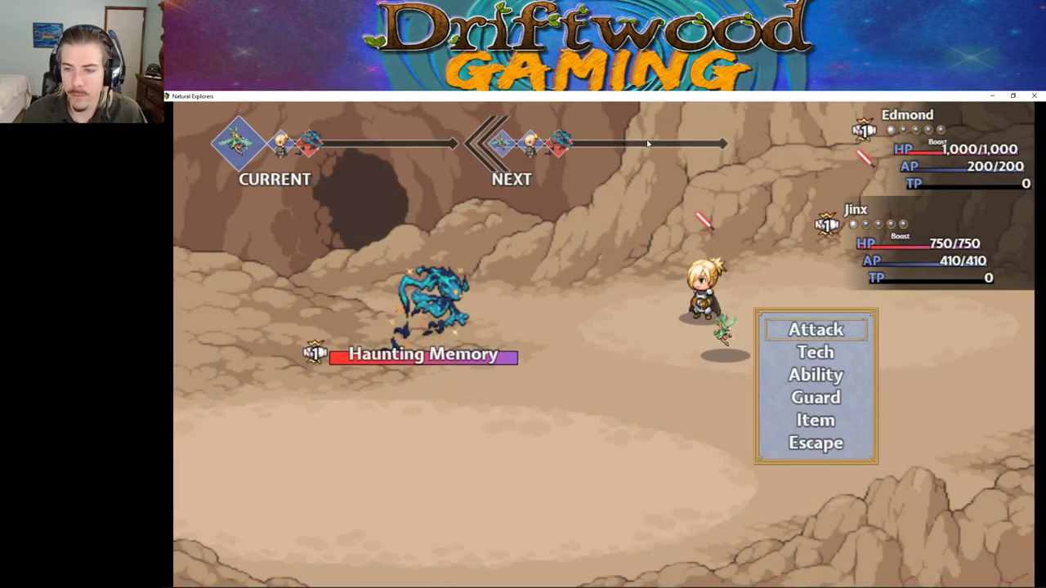
{"action": "key", "text": "Return"}
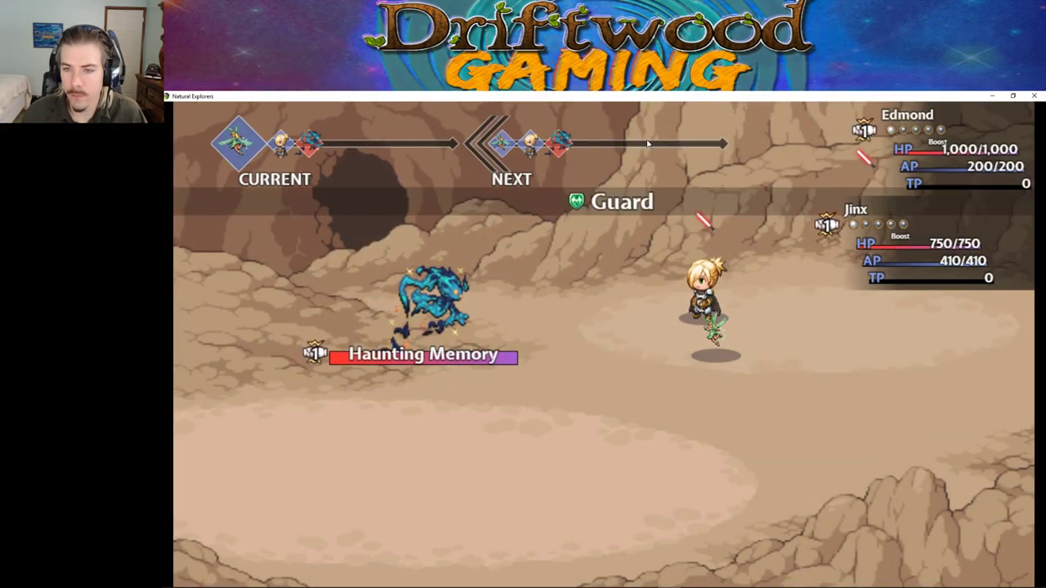
{"action": "key", "text": "Return"}
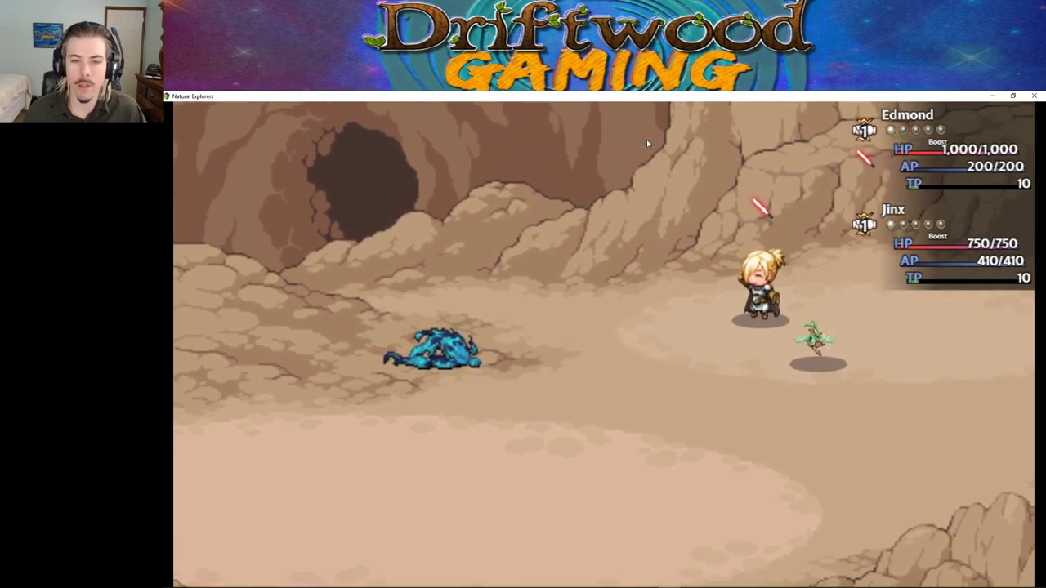
{"action": "key", "text": "Return"}
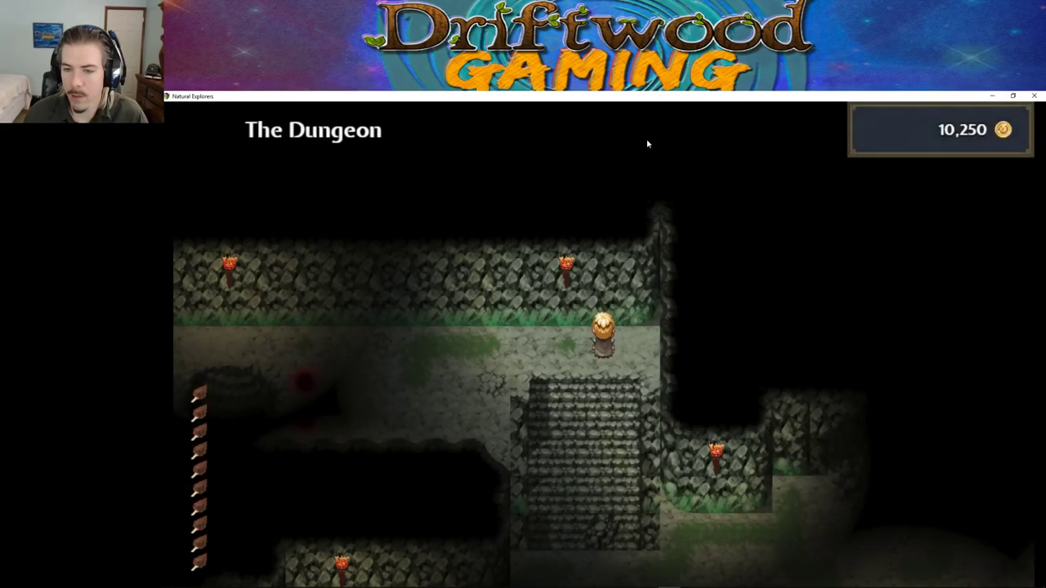
Step: Walk around the dungeon's stone stairs until a battle with the Vile Worm starts
{"action": "key", "text": "Down"}
{"action": "key", "text": "Up"}
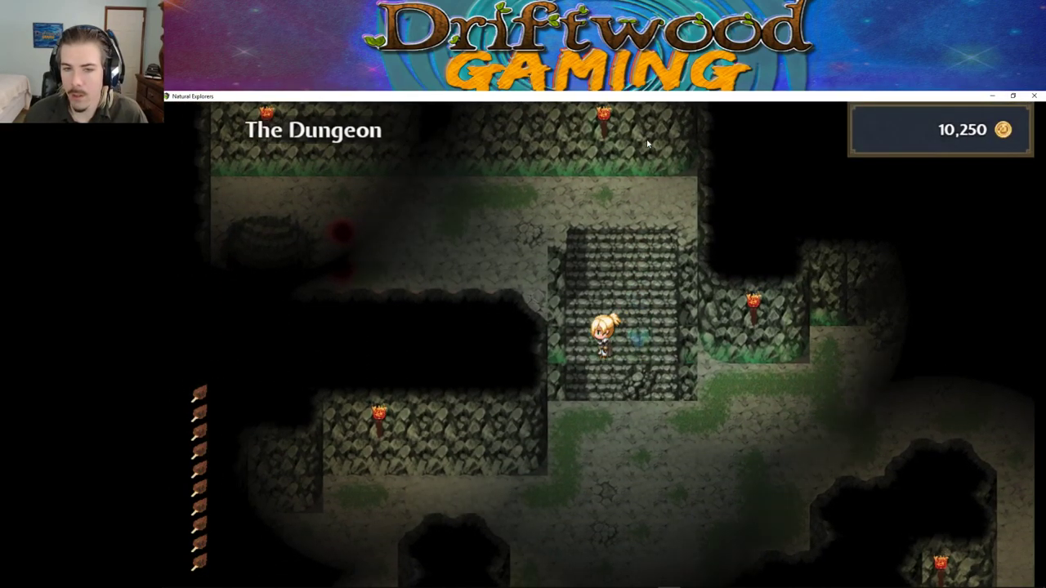
{"action": "key", "text": "Left"}
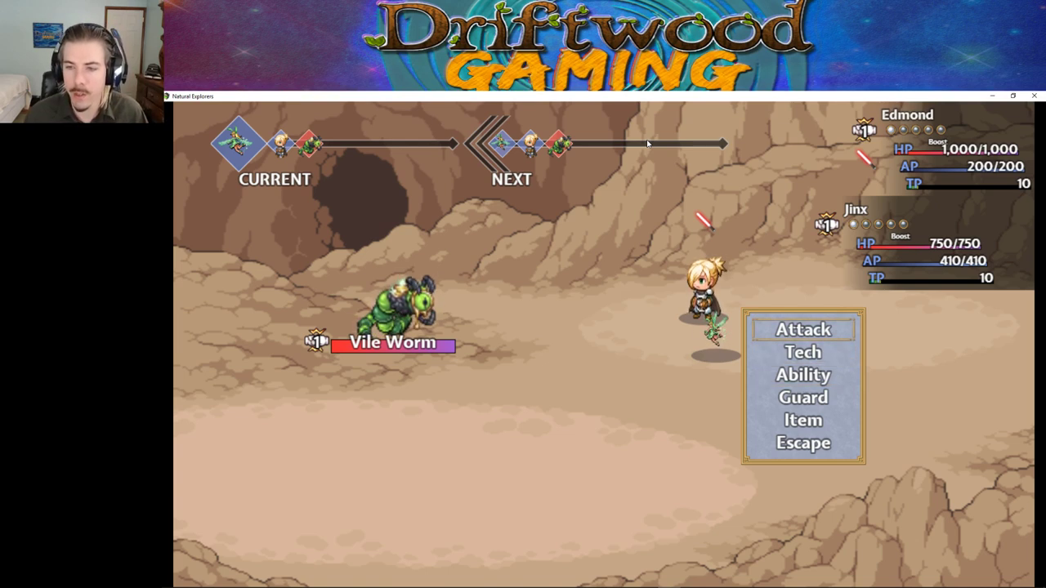
Step: Guard with Jinx, defeat the Vile Worm with Edmond's Soul Slayer Slash and dismiss the victory screen
{"action": "key", "text": "Up"}
{"action": "key", "text": "Down"}
{"action": "key", "text": "Down"}
{"action": "key", "text": "Down"}
{"action": "key", "text": "Return"}
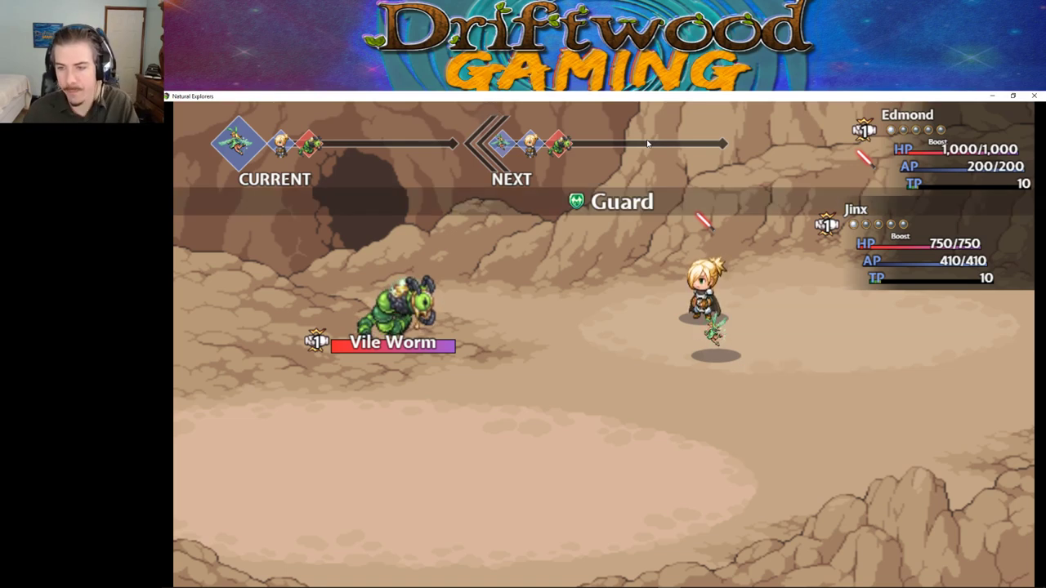
{"action": "key", "text": "Return"}
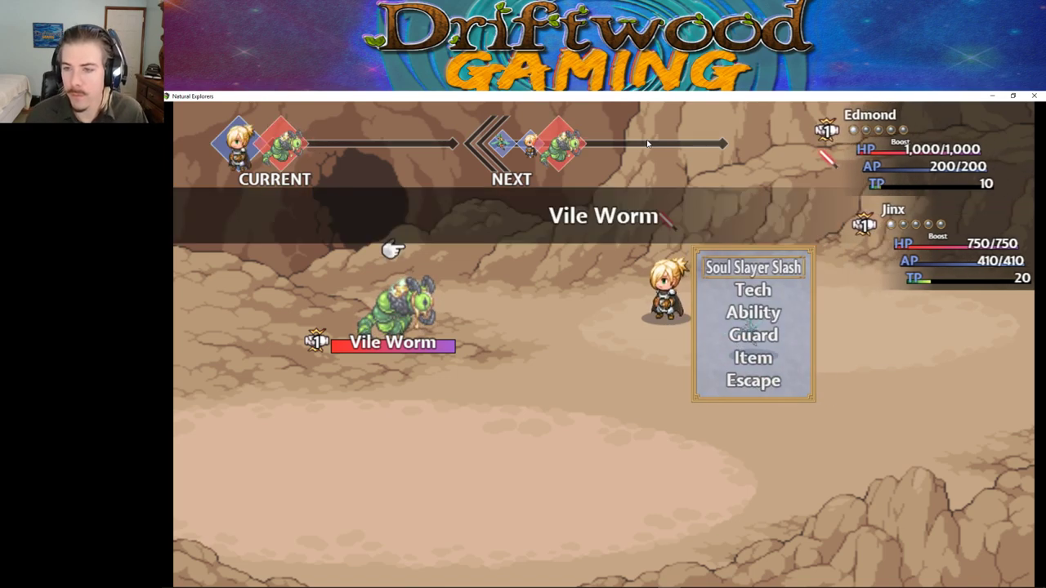
{"action": "key", "text": "Return"}
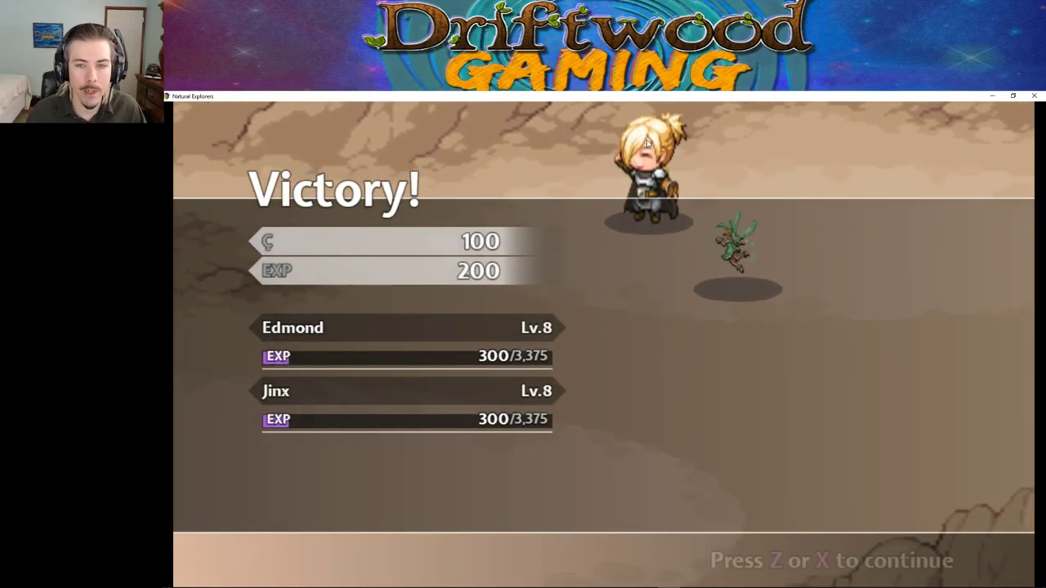
{"action": "key", "text": "Return"}
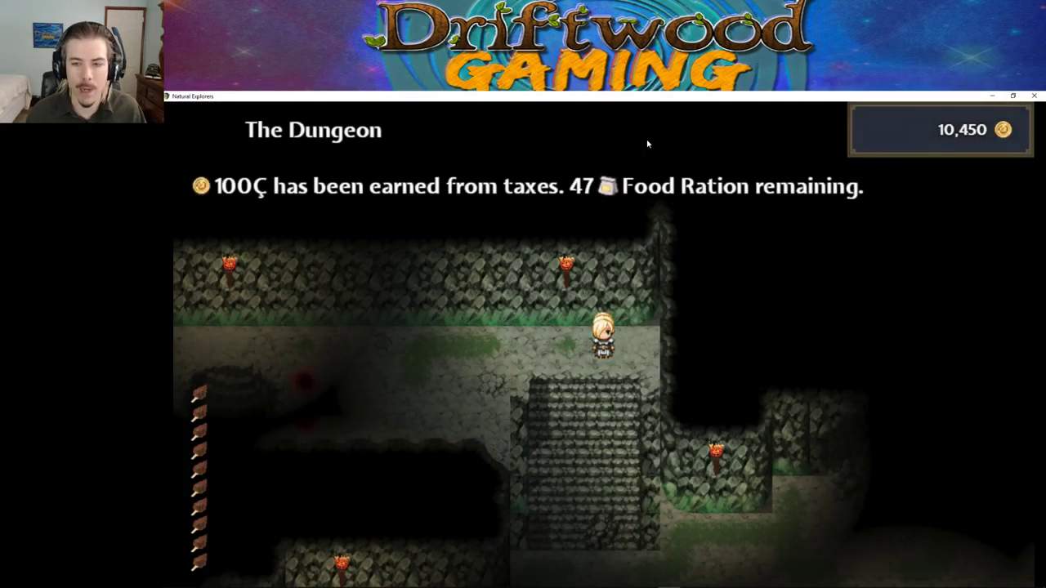
Step: Walk the dungeon until the Vorpian battle, guard with Jinx each turn and defeat the Vorpian with Soul Slayer Slash
{"action": "left_click", "coordinate": [532, 306]}
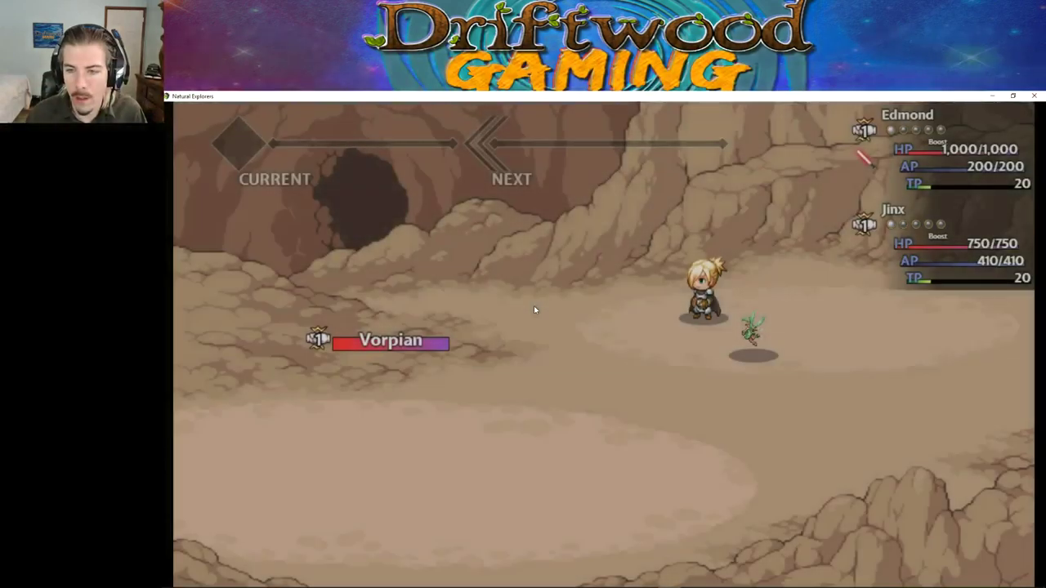
{"action": "key", "text": "Return"}
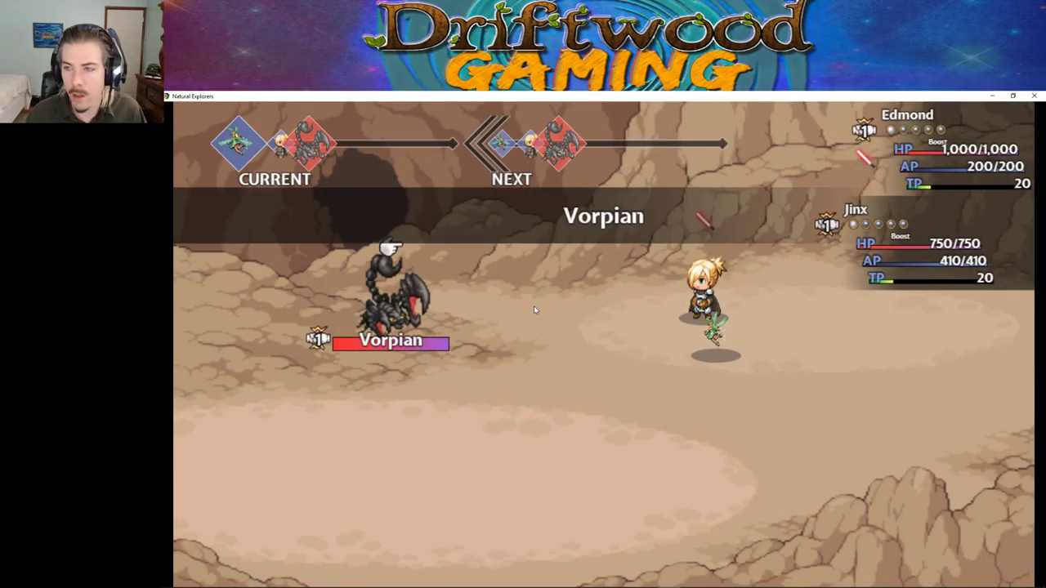
{"action": "key", "text": "Return"}
{"action": "key", "text": "Down"}
{"action": "key", "text": "Down"}
{"action": "key", "text": "Down"}
{"action": "key", "text": "Return"}
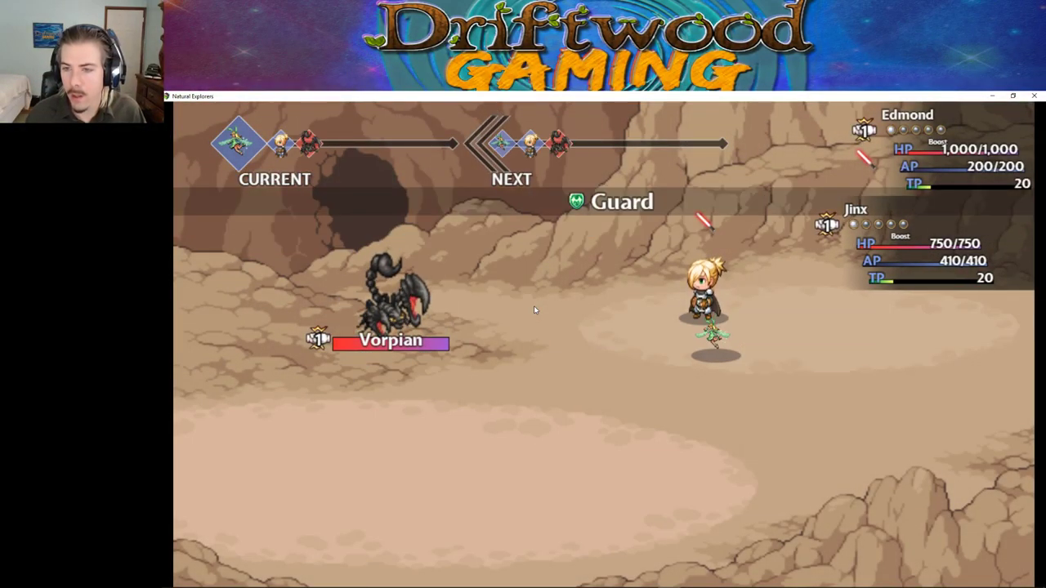
{"action": "key", "text": "Return"}
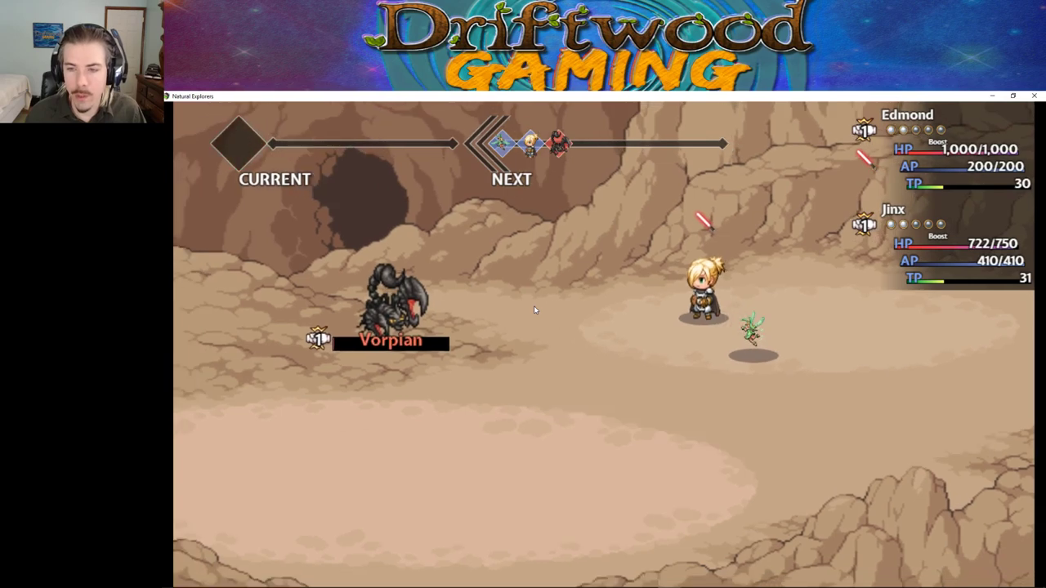
{"action": "key", "text": "Return"}
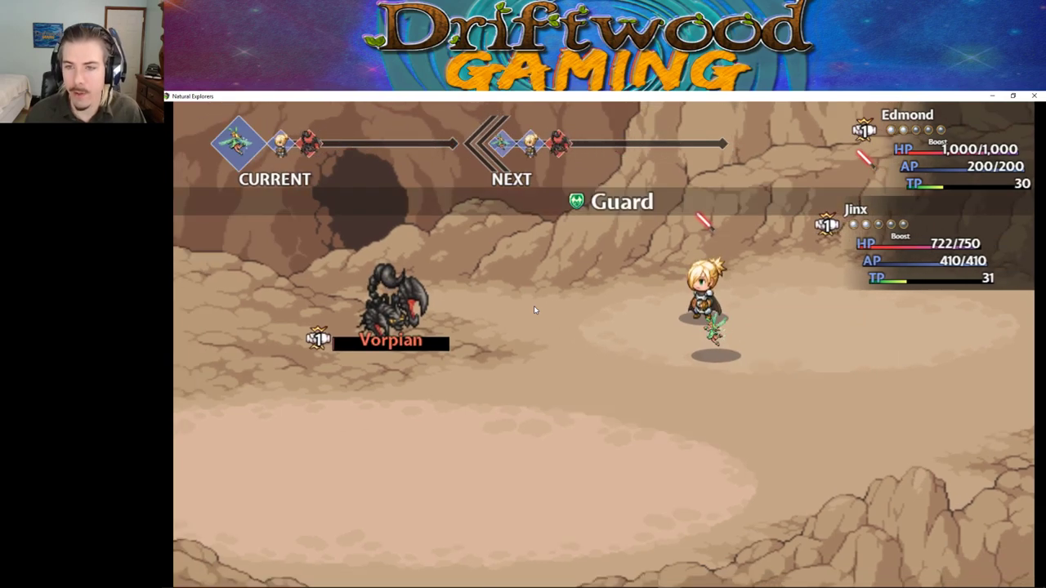
{"action": "key", "text": "Return"}
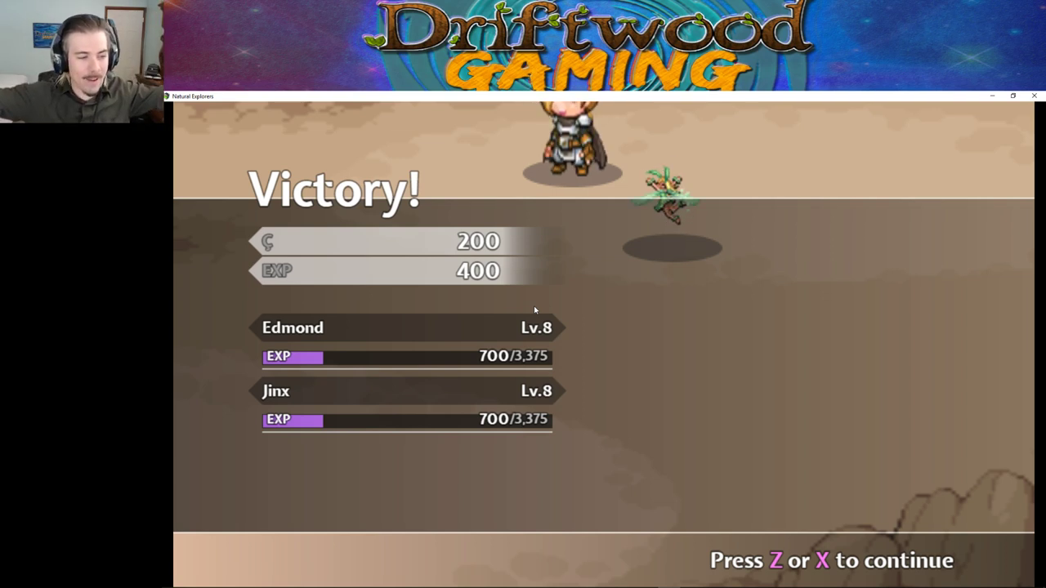
{"action": "key", "text": "z"}
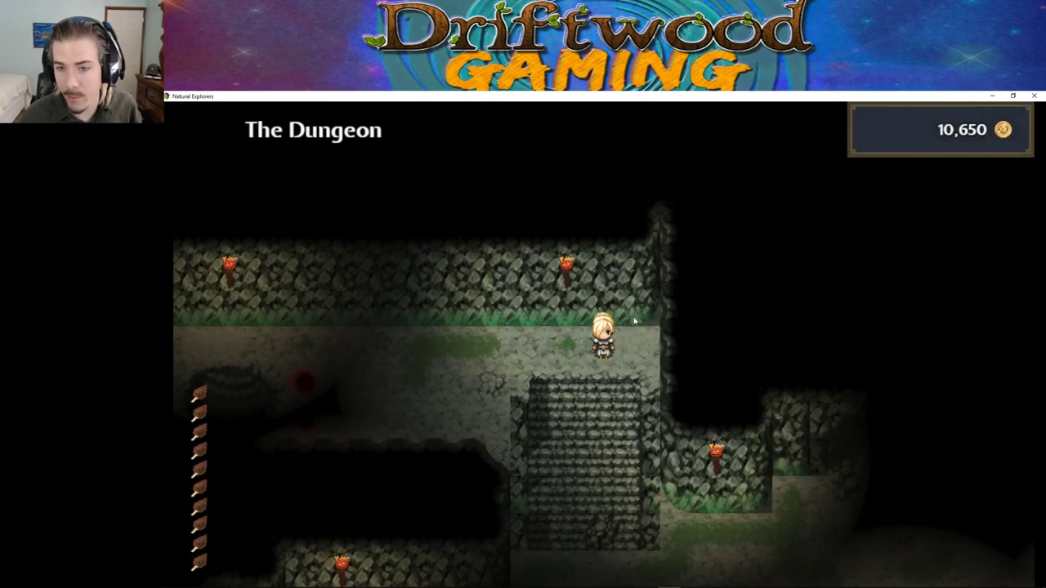
Step: Close the playtest and review the plugin list for YEP_BattleEngineCore, YEP_WeaponUnleash and YEP_AutoPassiveStates
{"action": "left_click", "coordinate": [1033, 96]}
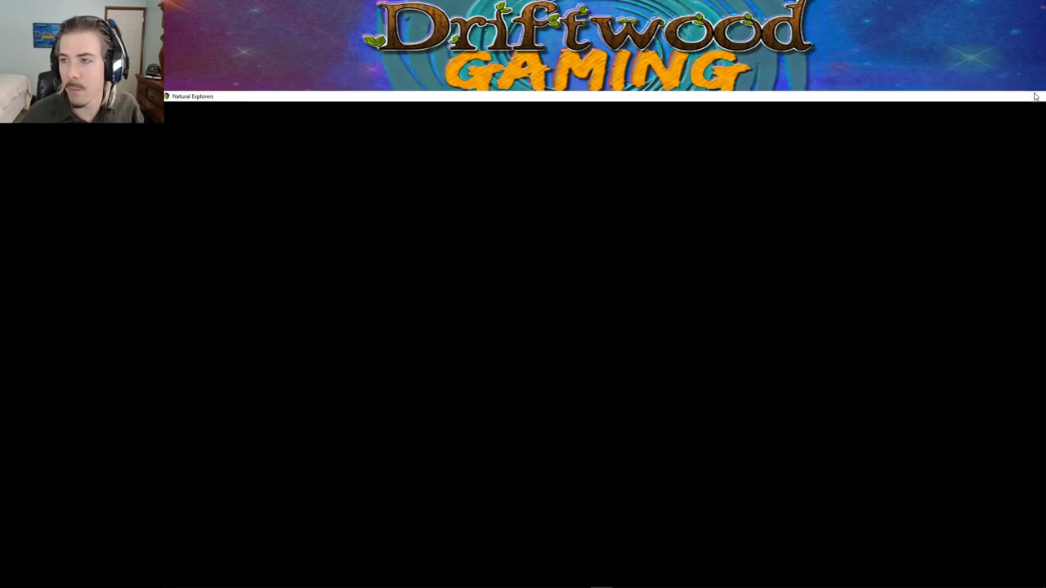
{"action": "left_click", "coordinate": [518, 123]}
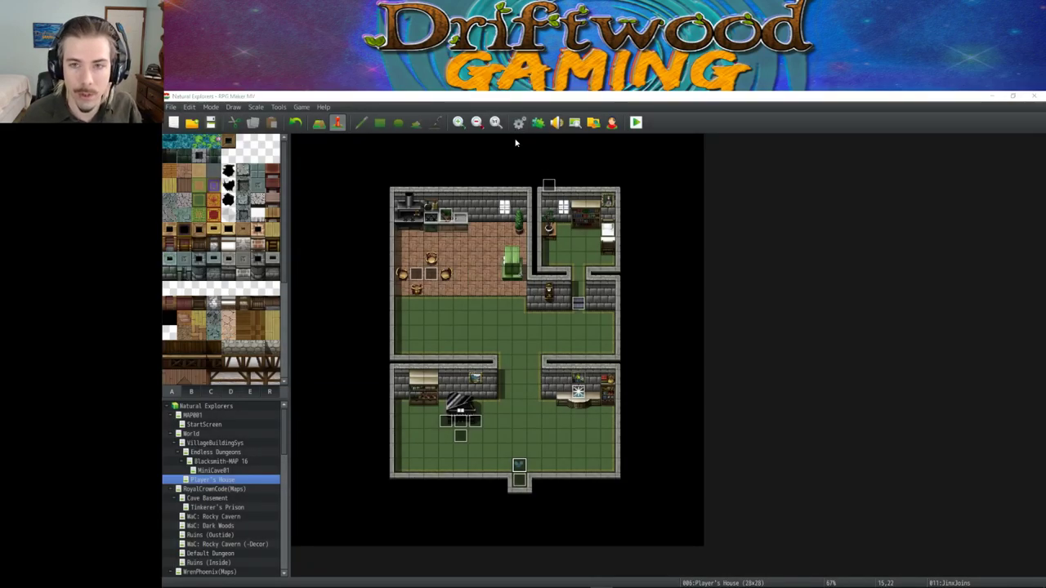
{"action": "left_click", "coordinate": [757, 497]}
{"action": "left_click", "coordinate": [538, 123]}
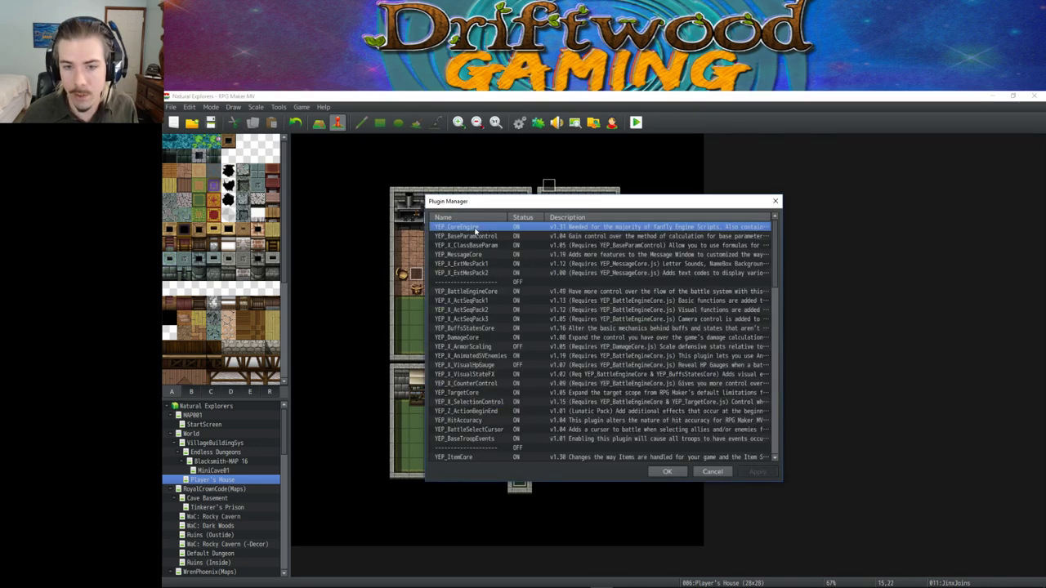
{"action": "left_click", "coordinate": [477, 292]}
{"action": "scroll", "coordinate": [472, 344], "scroll_direction": "down", "scroll_amount": 6}
{"action": "scroll", "coordinate": [473, 347], "scroll_direction": "down", "scroll_amount": 5}
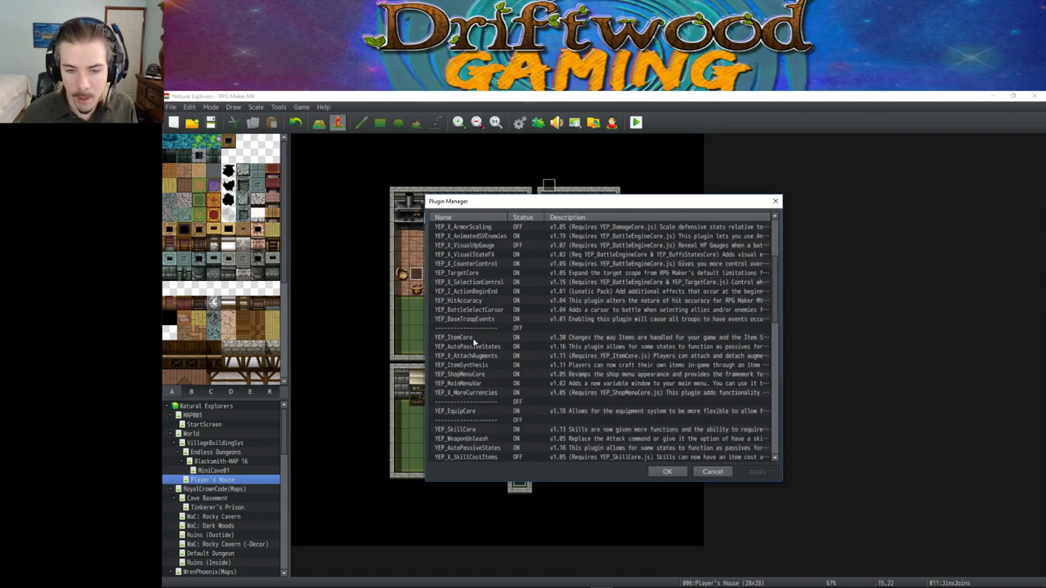
{"action": "left_click", "coordinate": [481, 329]}
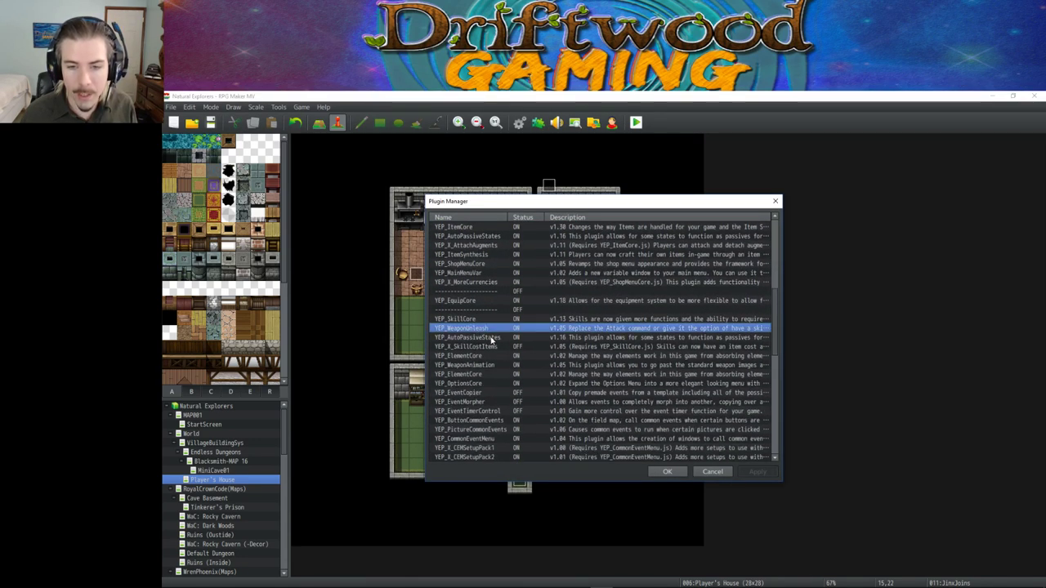
{"action": "left_click", "coordinate": [492, 338]}
{"action": "scroll", "coordinate": [550, 384], "scroll_direction": "down", "scroll_amount": 2}
{"action": "left_click", "coordinate": [667, 471]}
Step: Examine the Replace Attack, Passive State and Cannot Sell notetags of the SoulSlayer weapon in the database
{"action": "left_click", "coordinate": [519, 123]}
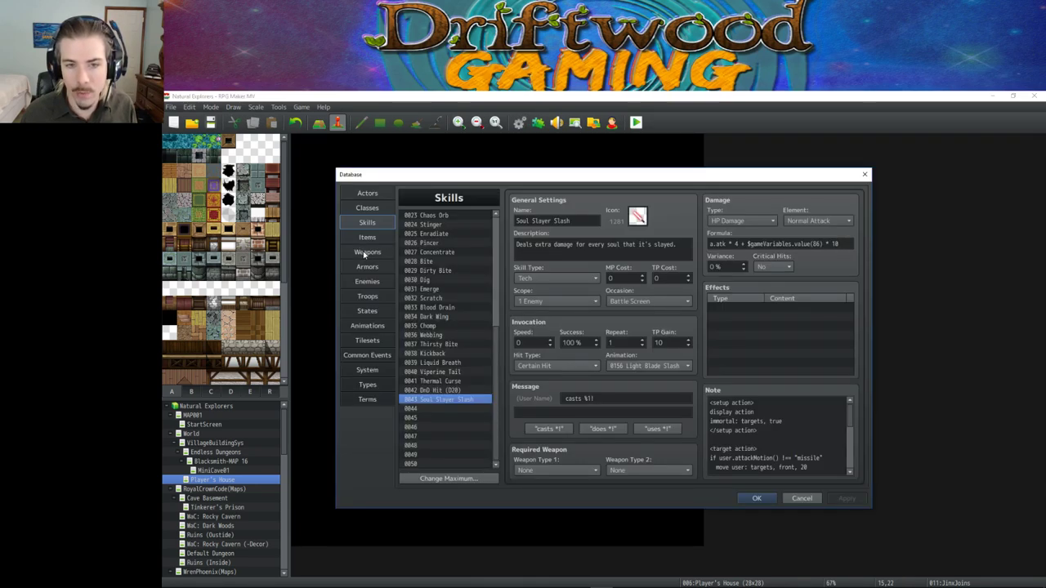
{"action": "left_click", "coordinate": [365, 252]}
{"action": "left_click", "coordinate": [783, 402]}
{"action": "mouse_move", "coordinate": [783, 402]}
{"action": "left_mouse_down"}
{"action": "mouse_move", "coordinate": [683, 403]}
{"action": "mouse_move", "coordinate": [763, 402]}
{"action": "left_mouse_up"}
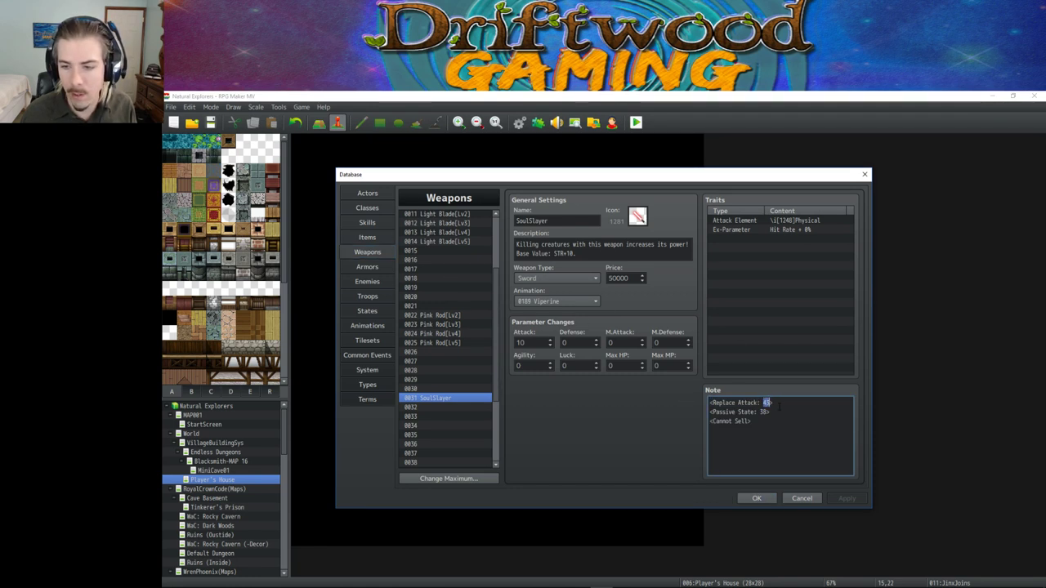
{"action": "left_click", "coordinate": [740, 411]}
{"action": "left_click_drag", "start_coordinate": [758, 411], "coordinate": [667, 424]}
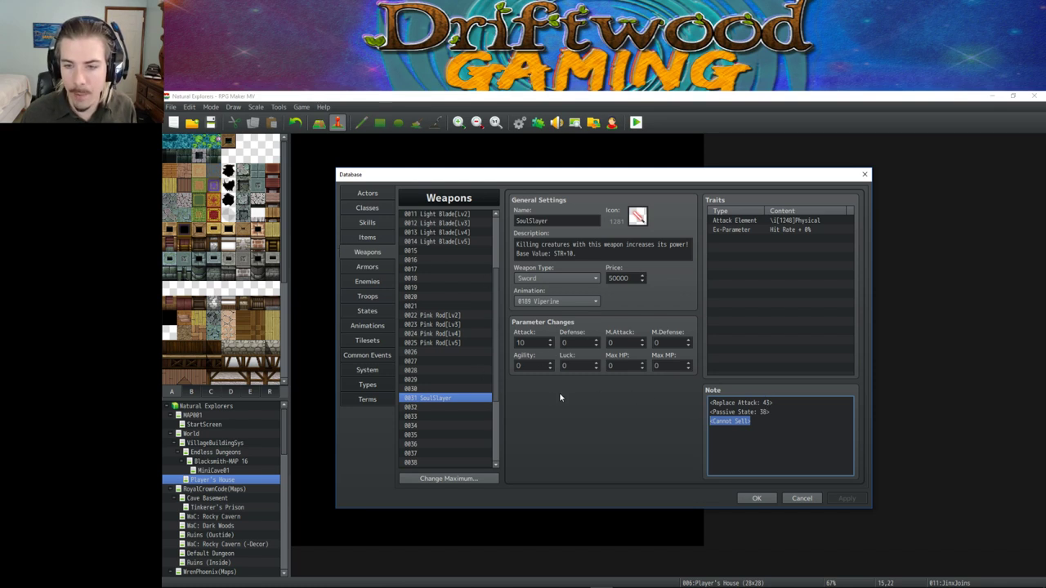
Step: Review the Soul Slayer Slash skill's action sequence note, TP gain and damage formula, keeping the formula's multiplier at 10
{"action": "left_click", "coordinate": [372, 224]}
{"action": "left_click_drag", "start_coordinate": [709, 403], "coordinate": [772, 474]}
{"action": "scroll", "coordinate": [772, 470], "scroll_direction": "up", "scroll_amount": 5}
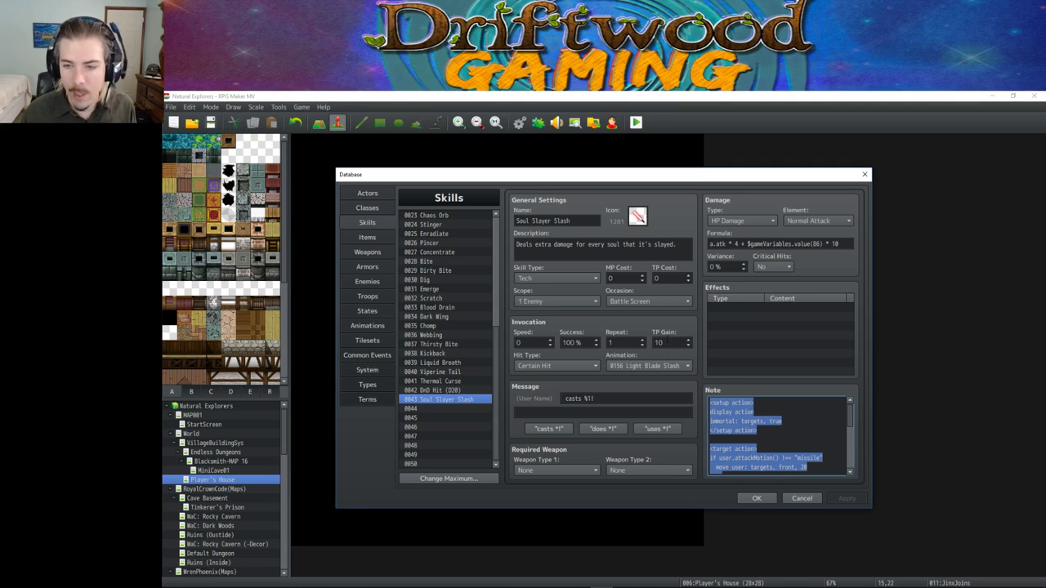
{"action": "double_click", "coordinate": [672, 343]}
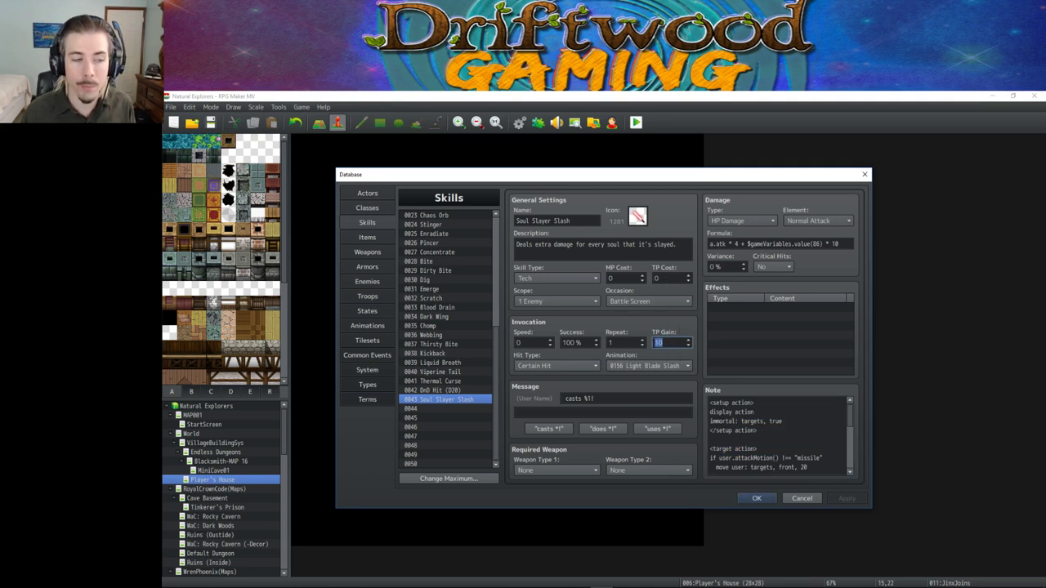
{"action": "left_click", "coordinate": [785, 243]}
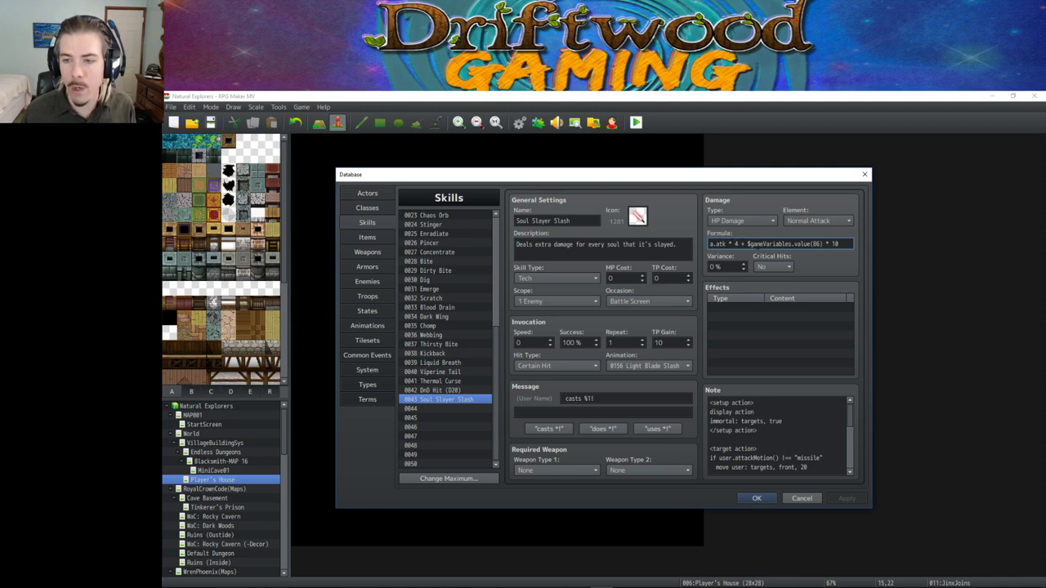
{"action": "left_click_drag", "start_coordinate": [748, 244], "coordinate": [822, 243]}
{"action": "left_click", "coordinate": [821, 243]}
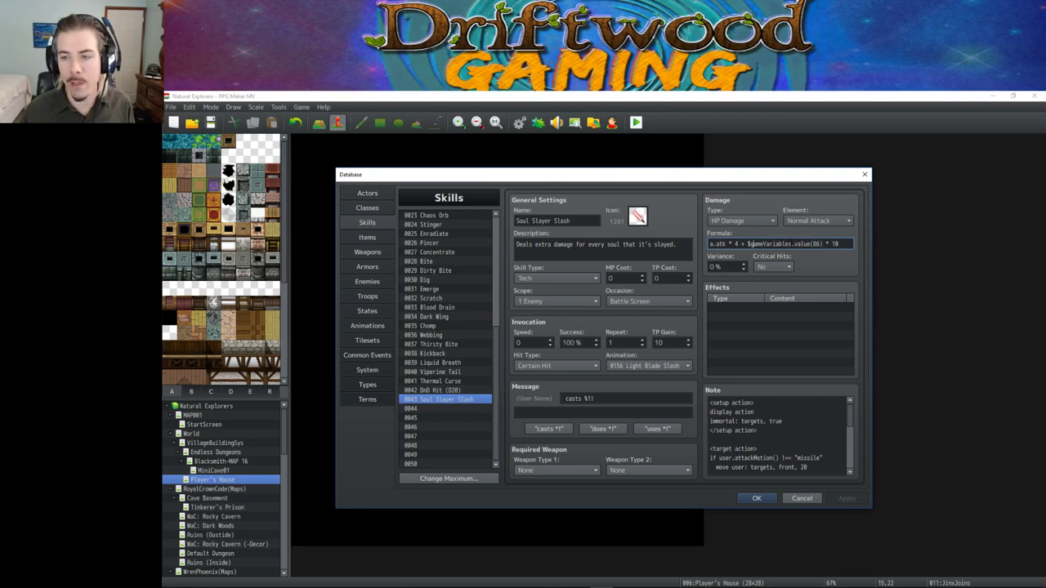
{"action": "left_click_drag", "start_coordinate": [821, 243], "coordinate": [813, 244]}
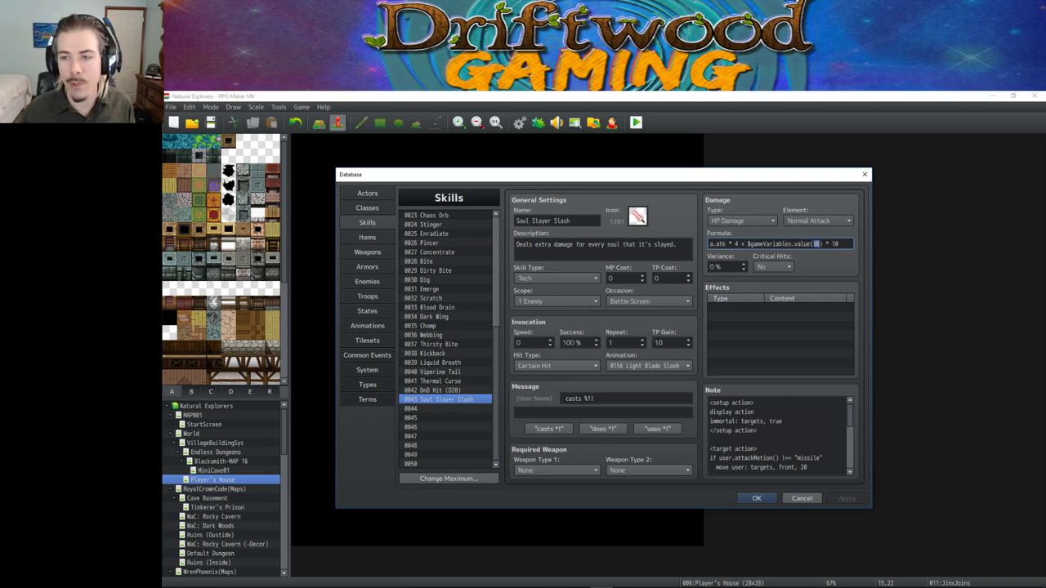
{"action": "left_click", "coordinate": [815, 244]}
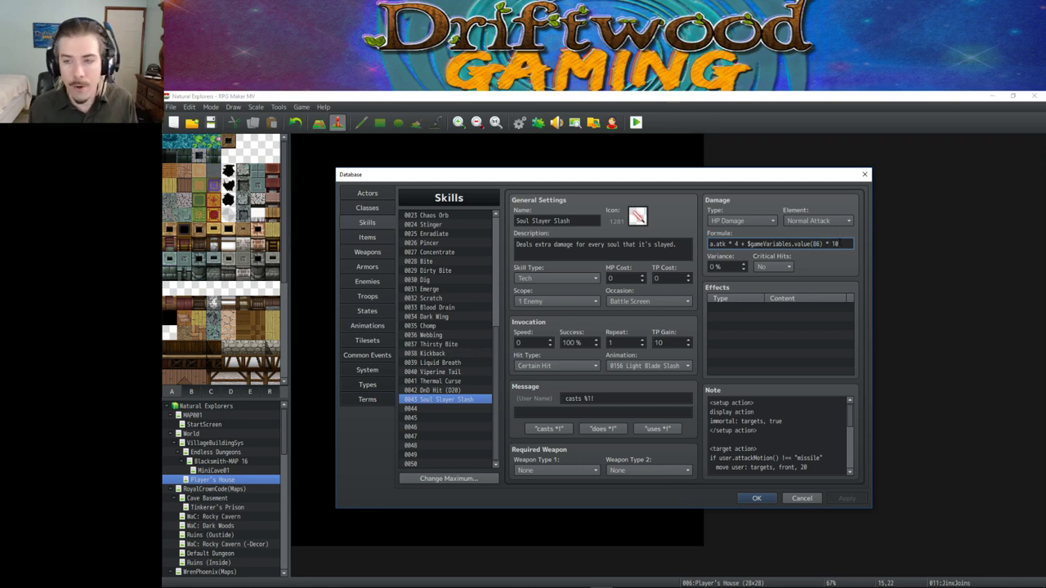
{"action": "type", "text": "0"}
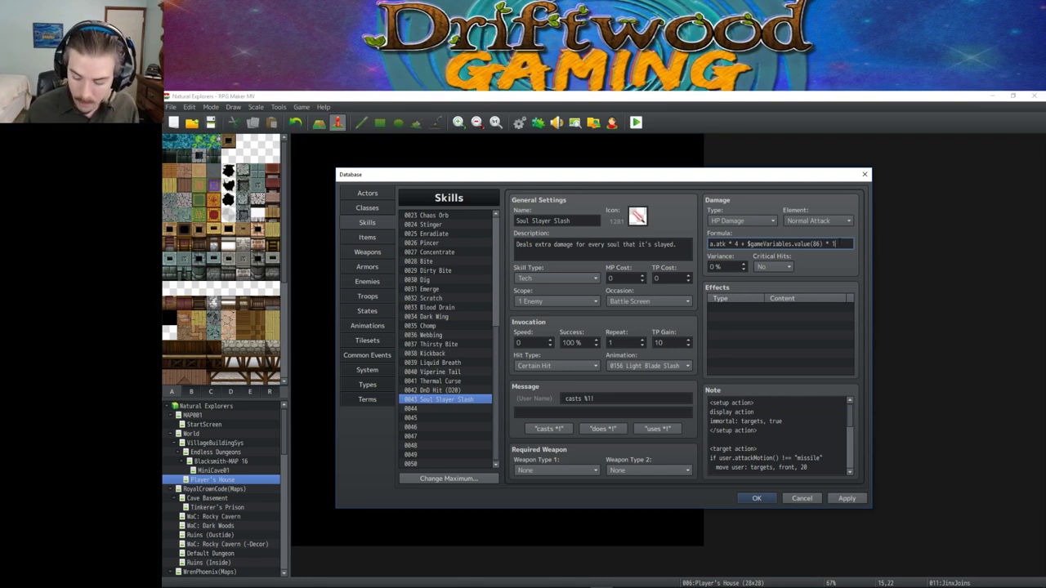
{"action": "type", "text": "0"}
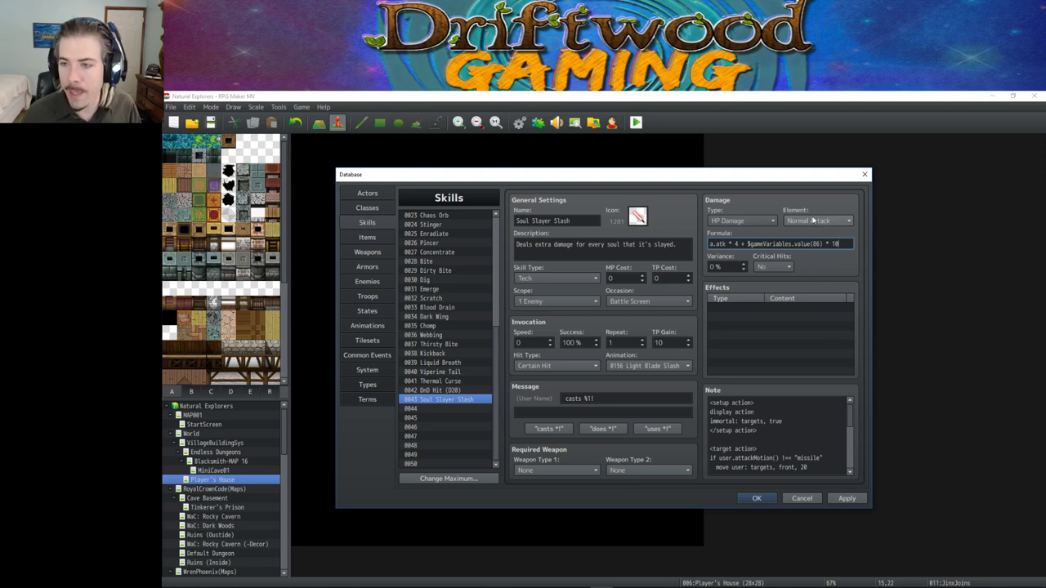
Step: Set Soul Slayer Slash's variance to 20%, allow critical hits, choose Physical Attack as its hit type and apply the changes
{"action": "key", "text": "Tab"}
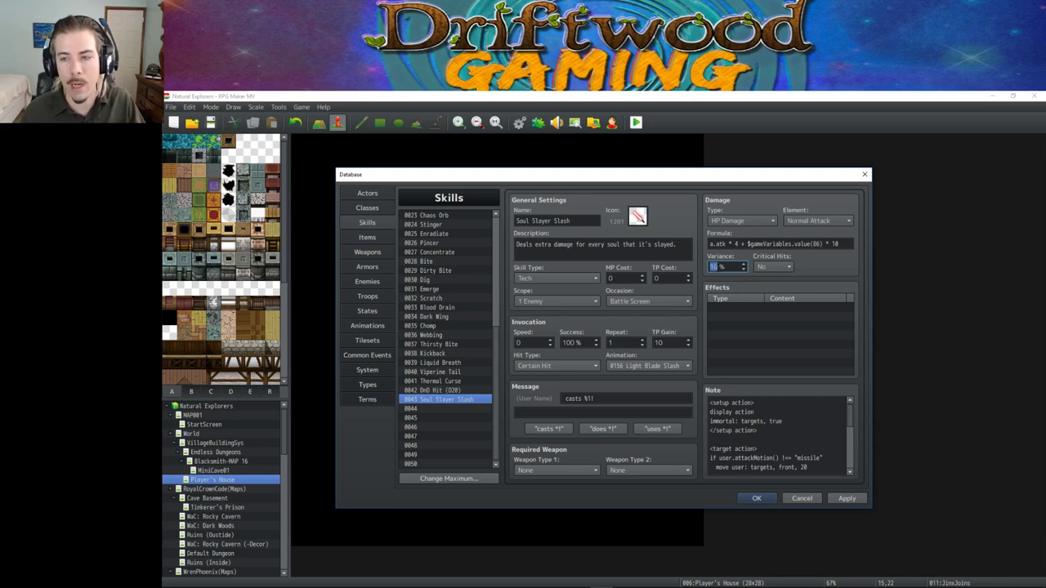
{"action": "key", "text": "Tab"}
{"action": "key", "text": "space"}
{"action": "key", "text": "Down"}
{"action": "key", "text": "Return"}
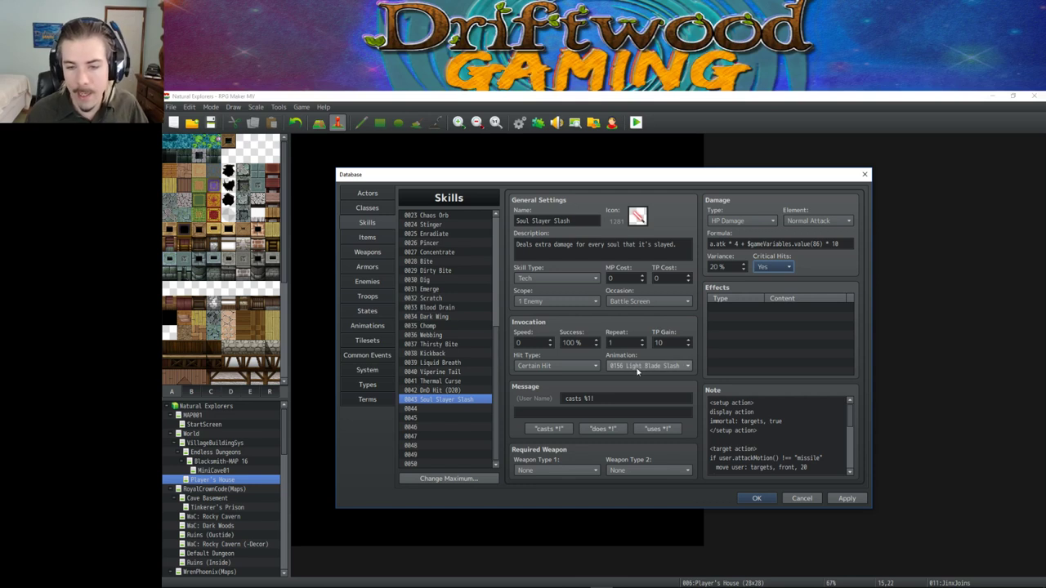
{"action": "left_click", "coordinate": [559, 368]}
{"action": "left_click", "coordinate": [555, 380]}
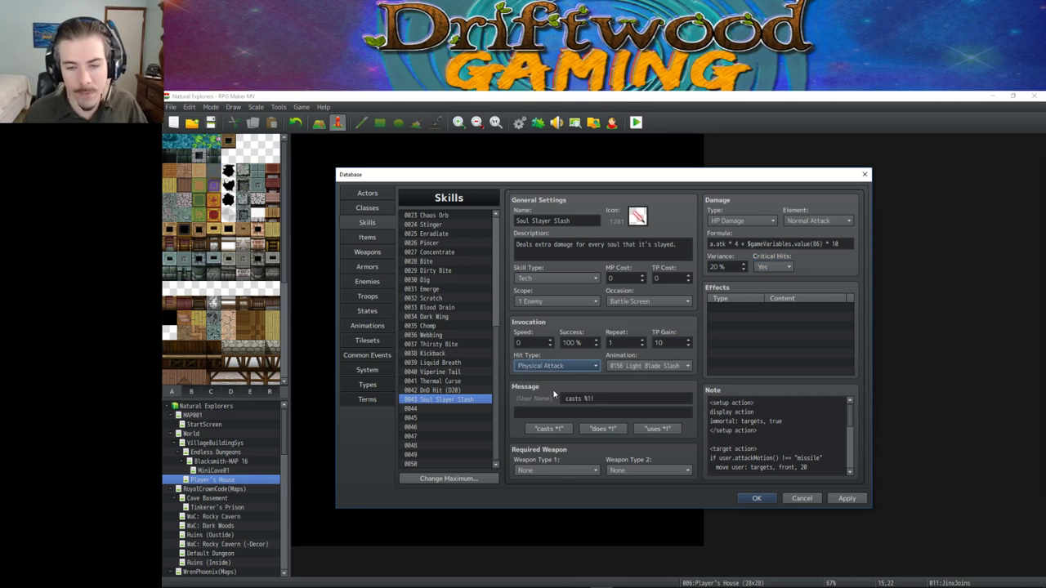
{"action": "left_click", "coordinate": [848, 498]}
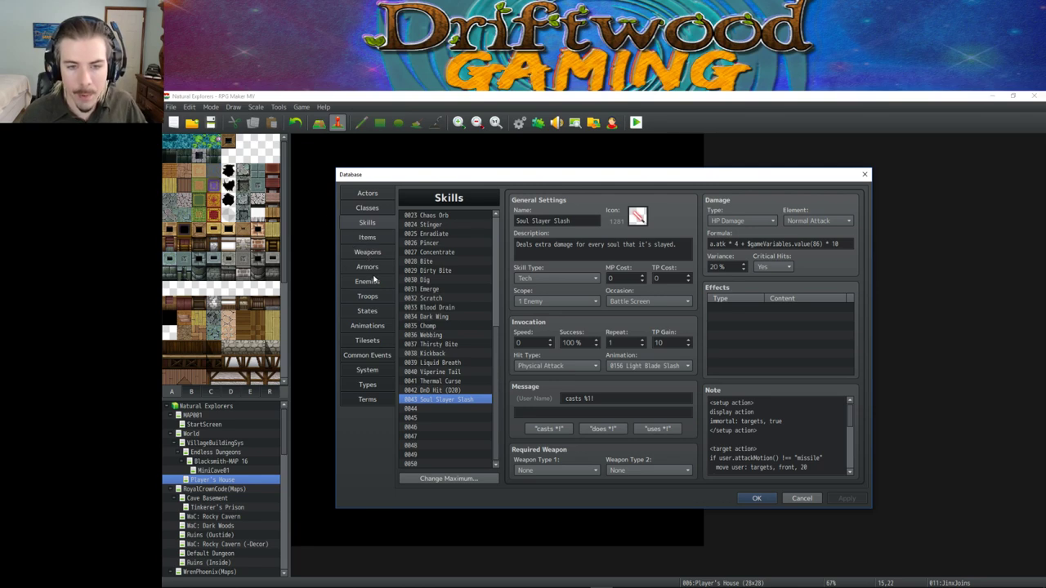
Step: Compare the Soul Slayer state's number and kill-counting note with the passive state notetag on the SoulSlayer weapon
{"action": "left_click", "coordinate": [377, 311]}
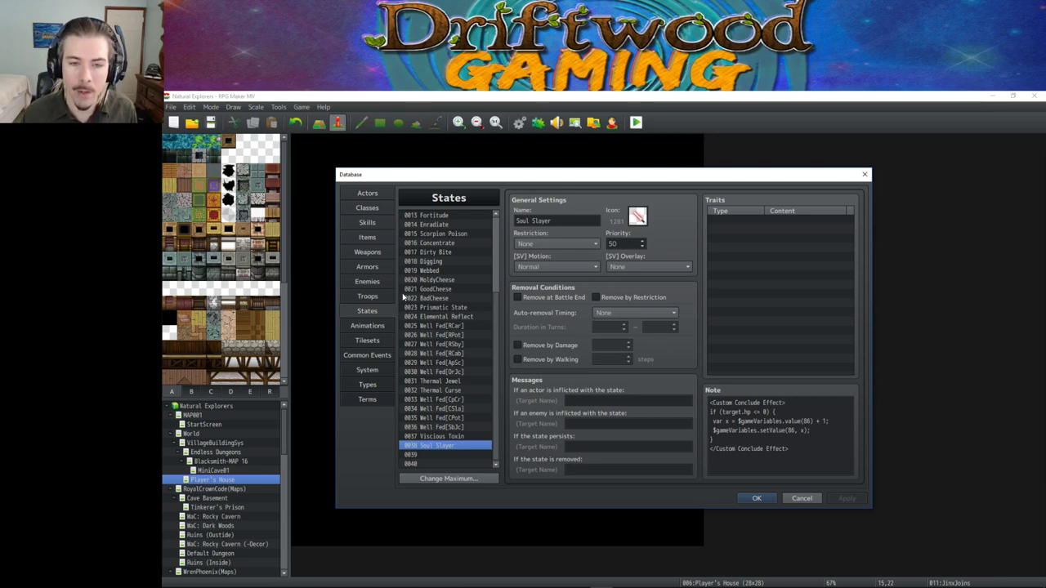
{"action": "left_click", "coordinate": [367, 251]}
{"action": "left_click", "coordinate": [711, 411]}
{"action": "triple_click", "coordinate": [711, 411]}
{"action": "double_click", "coordinate": [761, 412]}
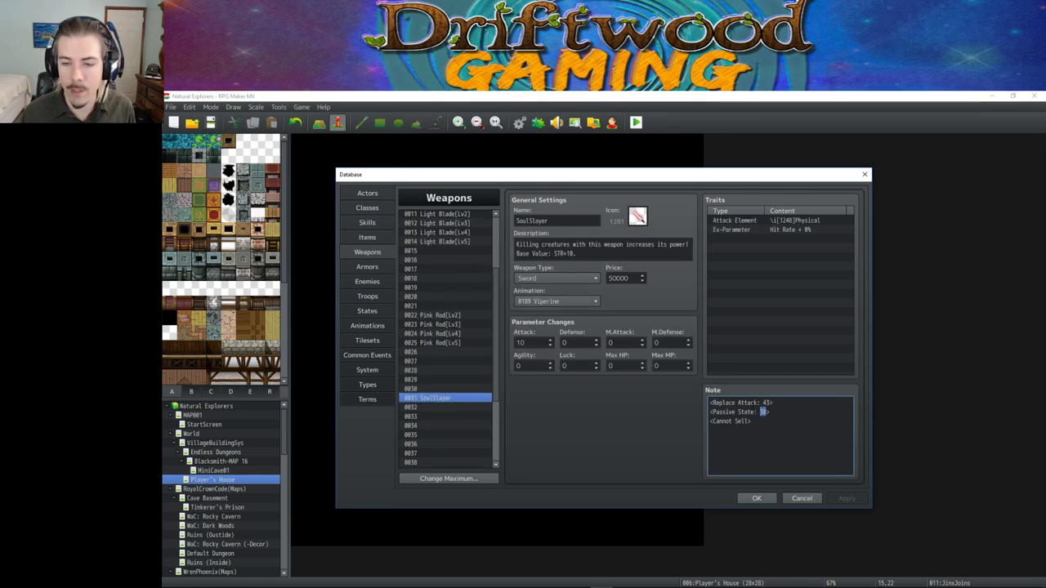
{"action": "left_click", "coordinate": [367, 310]}
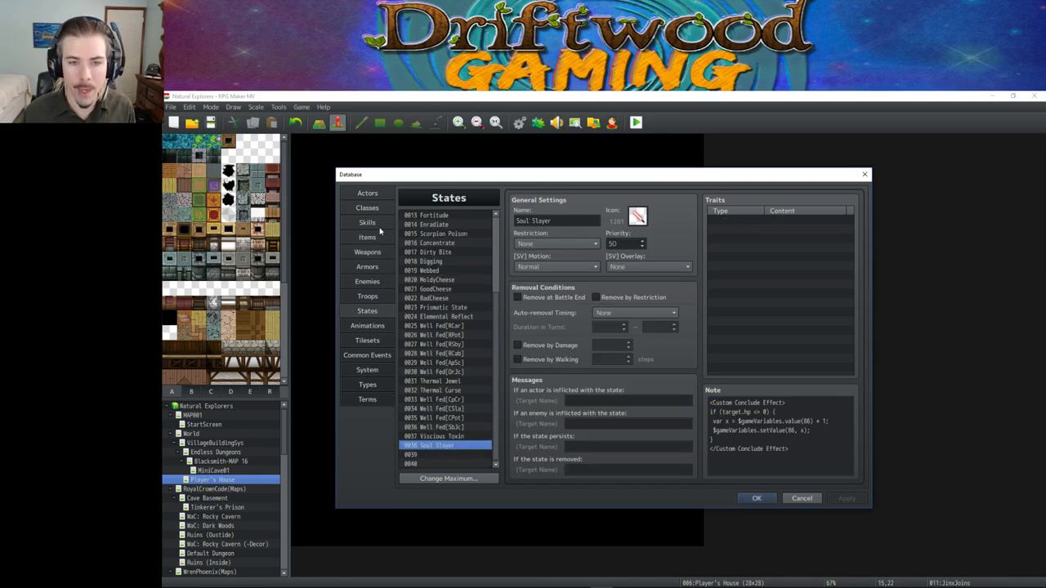
{"action": "left_click", "coordinate": [366, 252]}
{"action": "left_click_drag", "start_coordinate": [709, 401], "coordinate": [752, 421]}
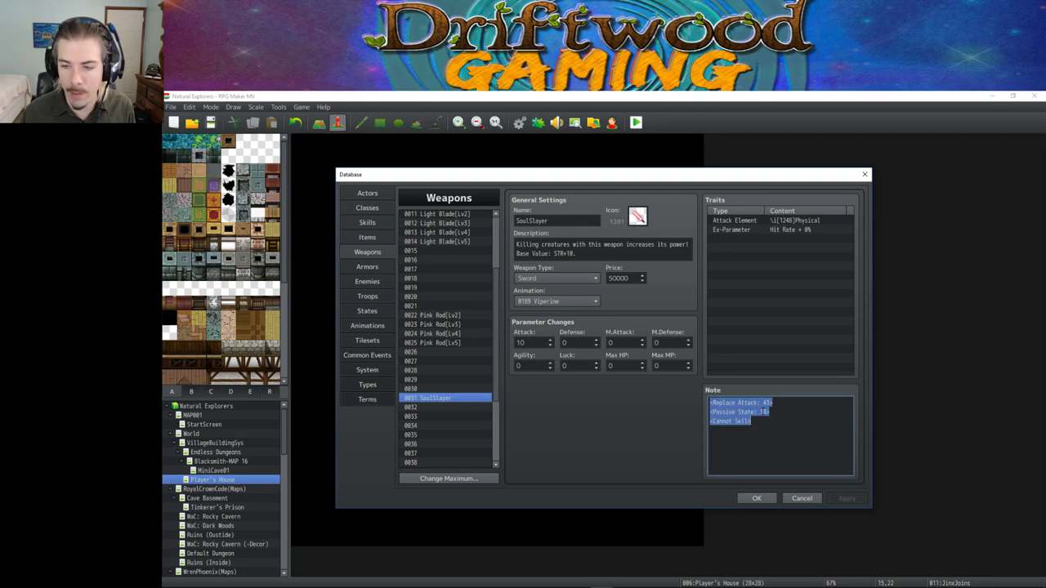
Step: Examine the Custom Conclude Effect note of the Soul Slayer state: its tags, HP condition and kill-count variable lines
{"action": "left_click", "coordinate": [366, 310]}
{"action": "left_click", "coordinate": [781, 403]}
{"action": "left_click_drag", "start_coordinate": [784, 402], "coordinate": [711, 403]}
{"action": "left_click", "coordinate": [772, 403]}
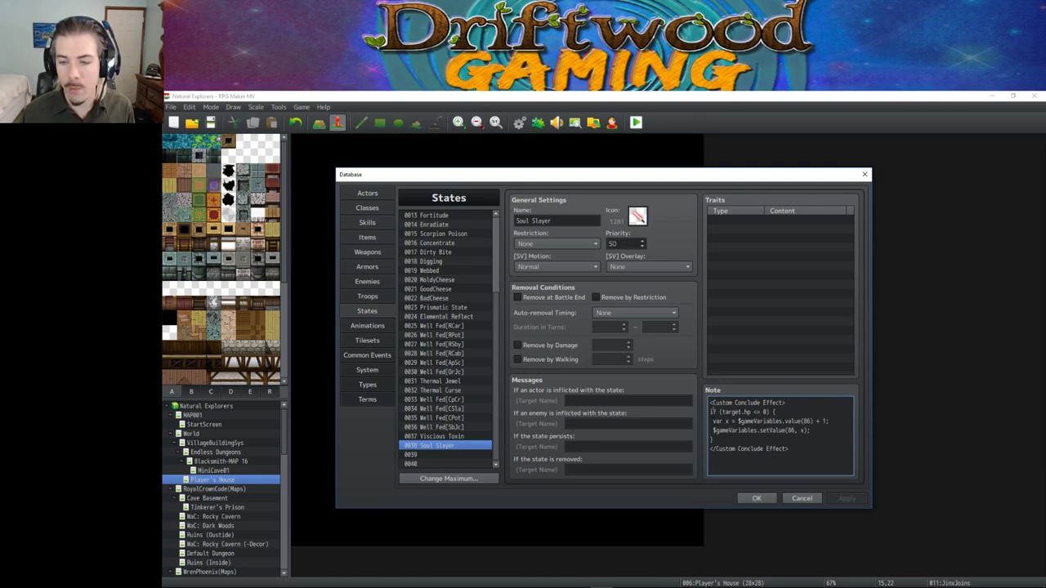
{"action": "left_click_drag", "start_coordinate": [721, 412], "coordinate": [751, 412]}
{"action": "left_click", "coordinate": [757, 411]}
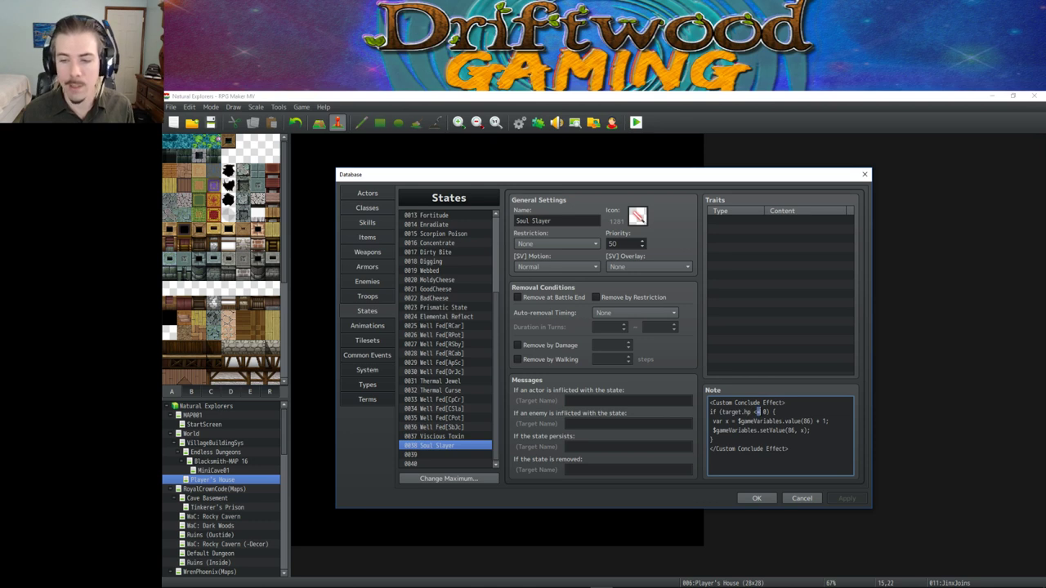
{"action": "left_click_drag", "start_coordinate": [712, 421], "coordinate": [750, 422]}
{"action": "left_click", "coordinate": [750, 422]}
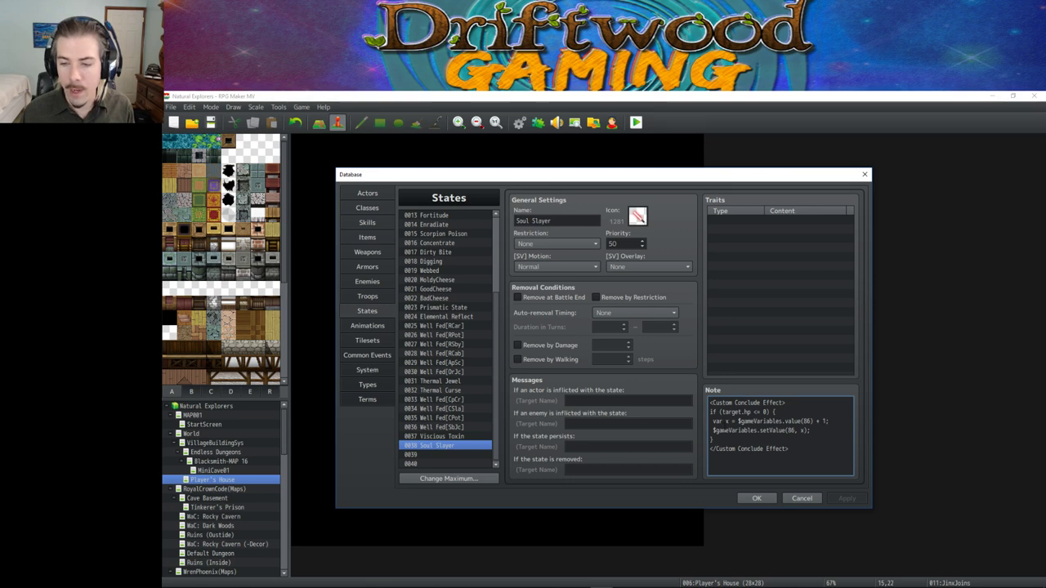
{"action": "mouse_move", "coordinate": [713, 430]}
{"action": "left_mouse_down"}
{"action": "mouse_move", "coordinate": [792, 430]}
{"action": "mouse_move", "coordinate": [712, 420]}
{"action": "left_mouse_up"}
{"action": "left_click", "coordinate": [802, 430]}
{"action": "type", "text": "x"}
{"action": "left_click", "coordinate": [713, 430]}
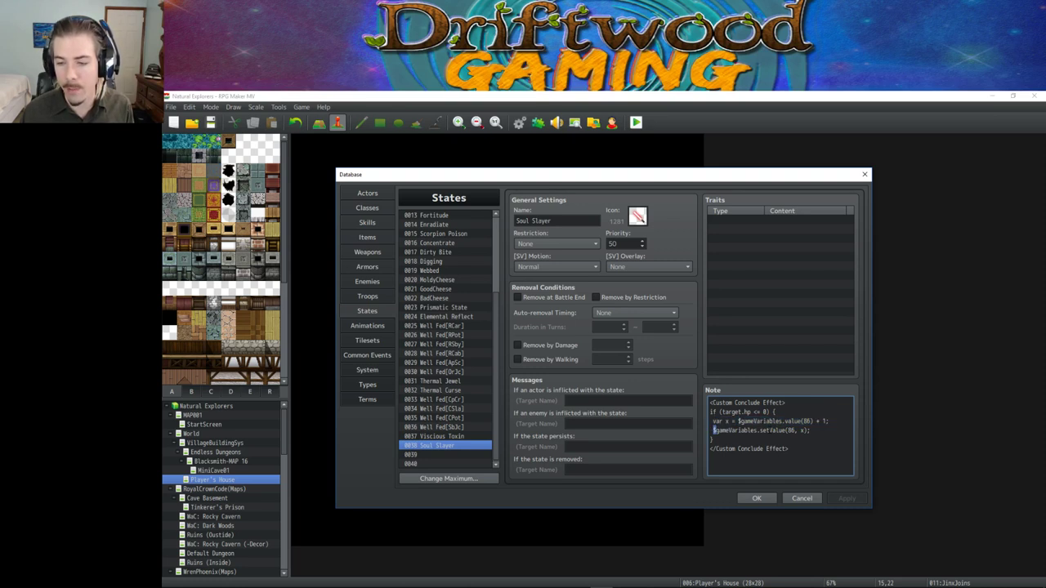
{"action": "left_click_drag", "start_coordinate": [793, 430], "coordinate": [804, 430]}
Step: Rename the local variable to banana in both its declaration and the setValue call of the Soul Slayer state's note
{"action": "left_click", "coordinate": [804, 430]}
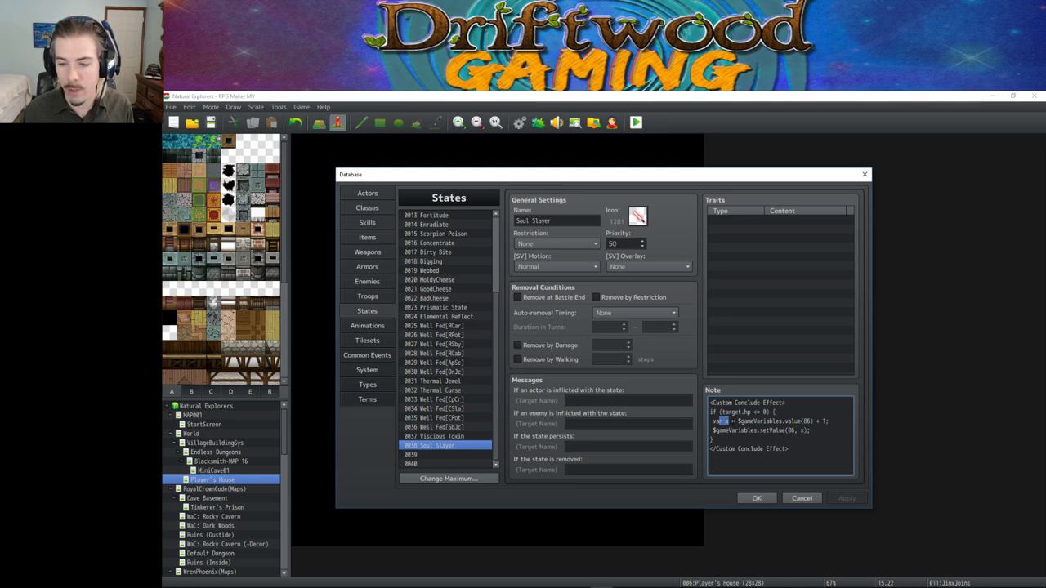
{"action": "type", "text": "y"}
{"action": "double_click", "coordinate": [804, 430]}
{"action": "type", "text": "y"}
{"action": "double_click", "coordinate": [724, 422]}
{"action": "type", "text": "banana"}
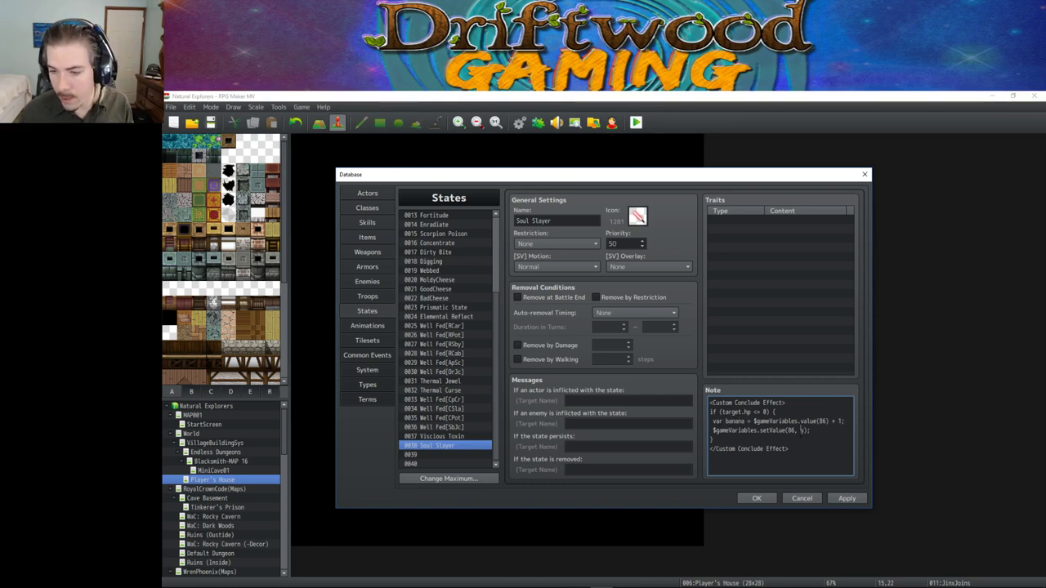
{"action": "type", "text": "banana"}
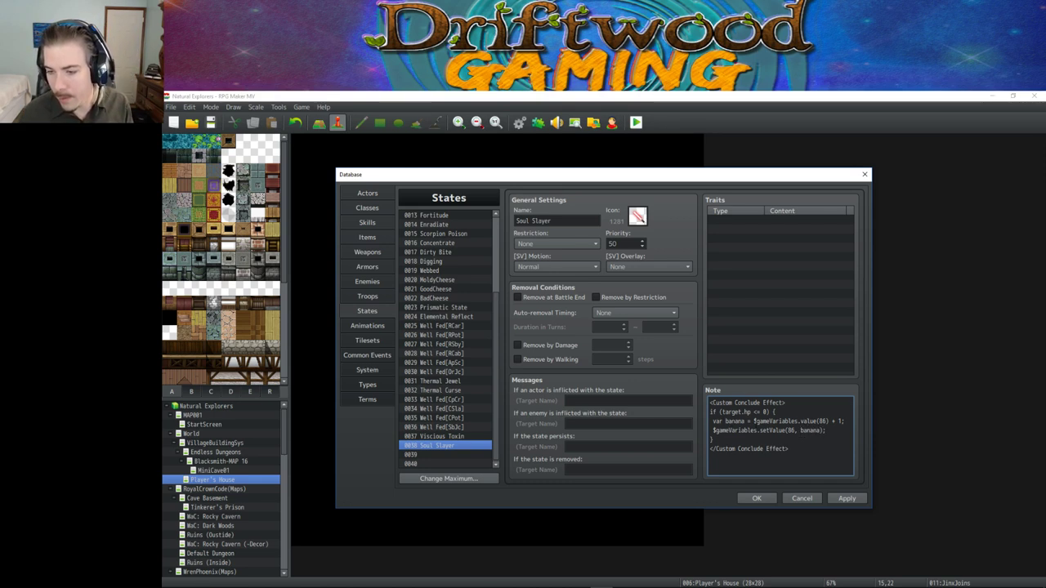
Step: Rename the local variable to soul in both lines of the Soul Slayer state's note and apply the changes
{"action": "double_click", "coordinate": [732, 421]}
{"action": "type", "text": "soul"}
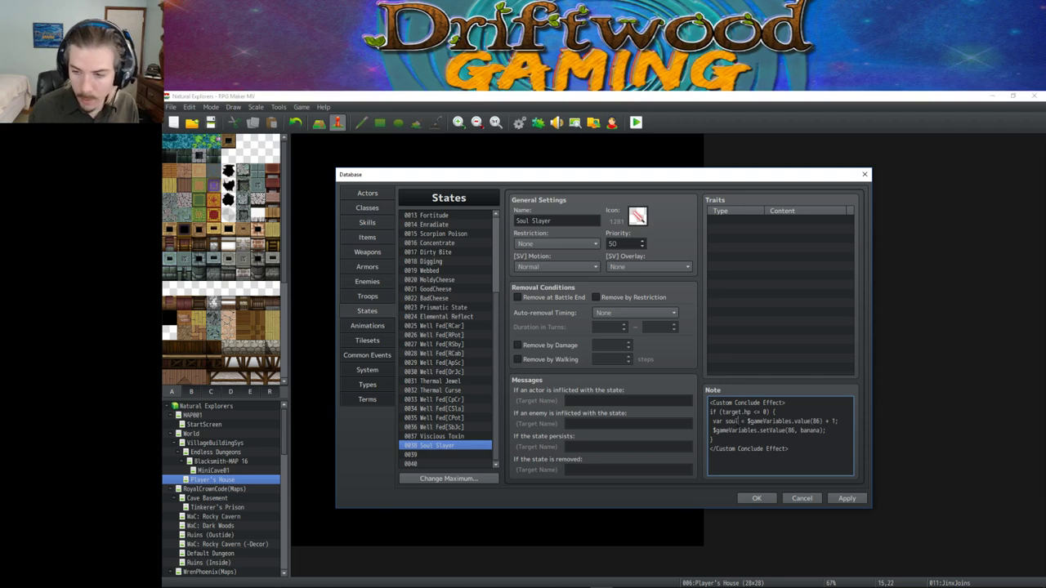
{"action": "double_click", "coordinate": [811, 429]}
{"action": "type", "text": "soul"}
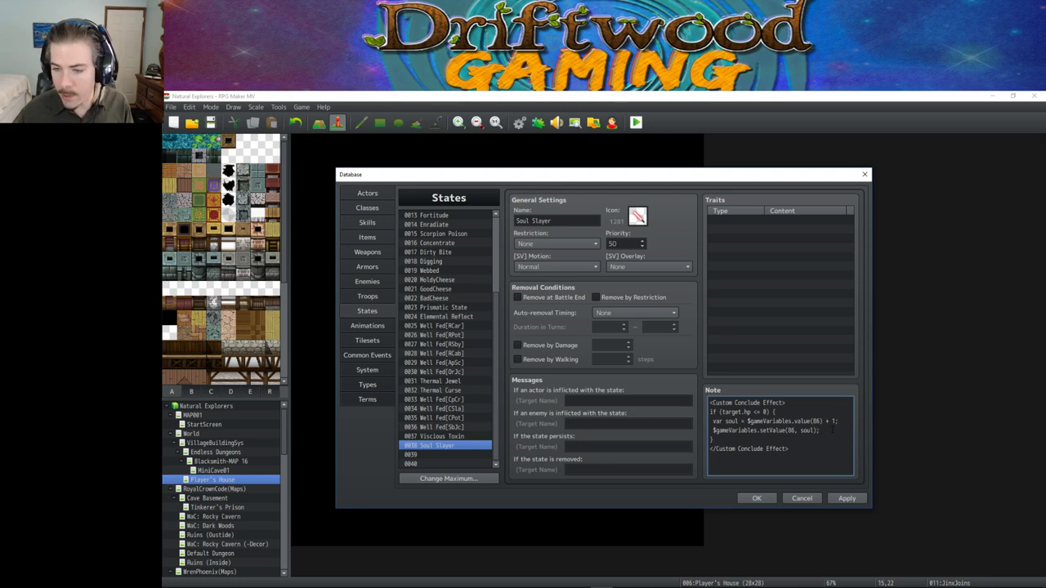
{"action": "left_click_drag", "start_coordinate": [711, 441], "coordinate": [774, 413]}
{"action": "left_click", "coordinate": [733, 439]}
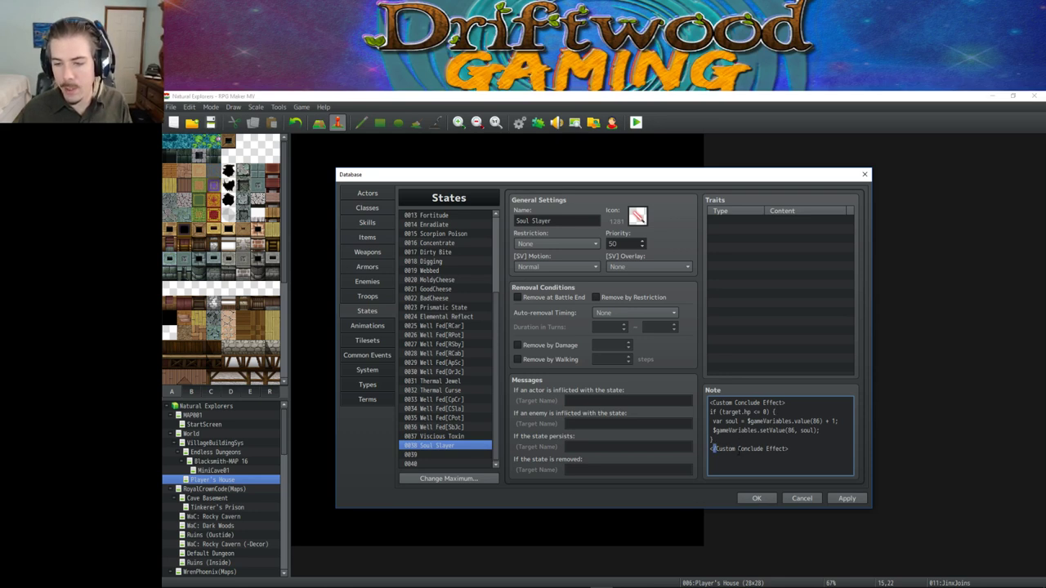
{"action": "left_click_drag", "start_coordinate": [799, 448], "coordinate": [696, 401]}
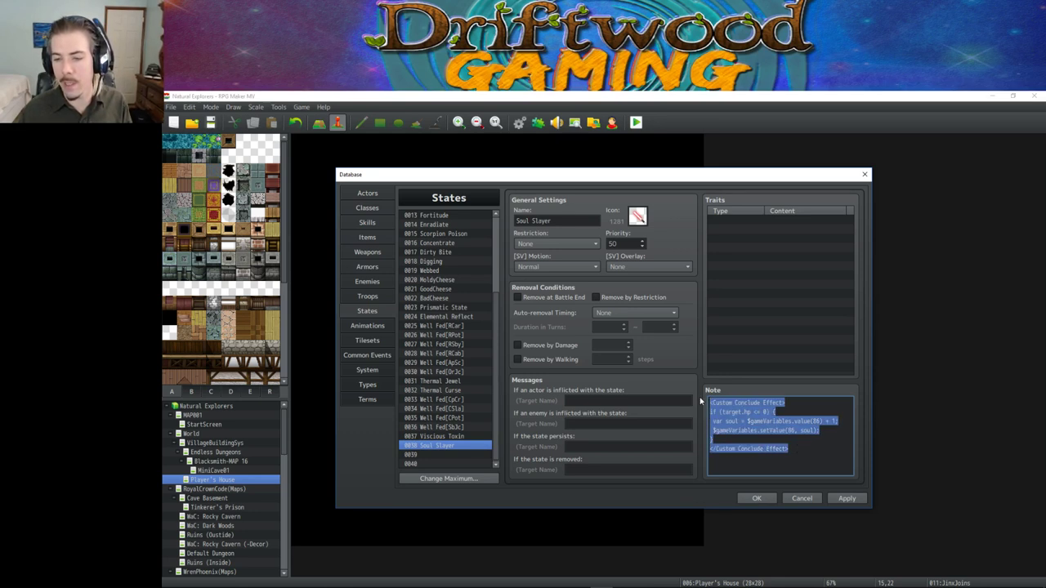
{"action": "left_click", "coordinate": [711, 401]}
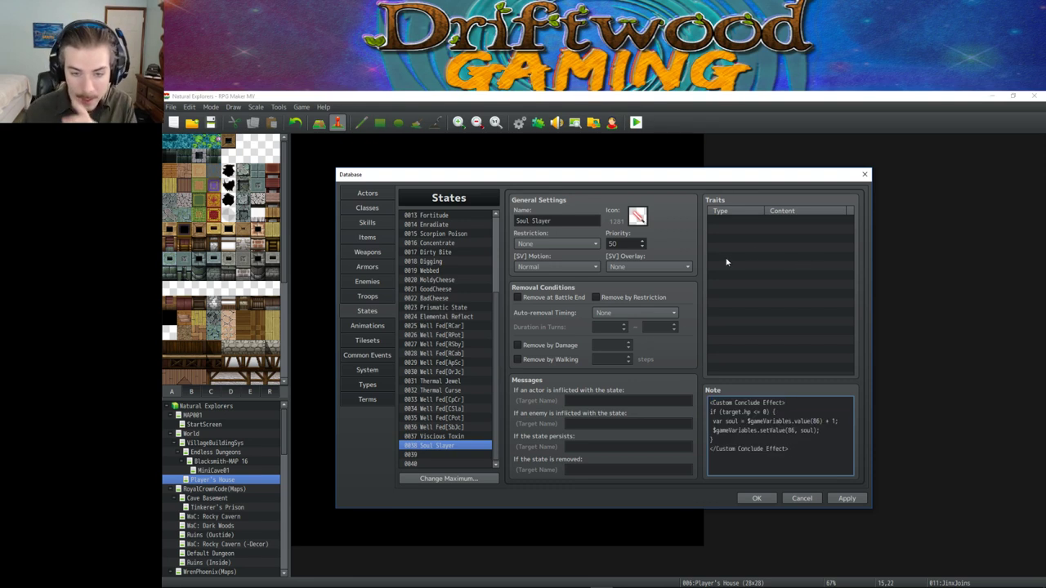
{"action": "left_click", "coordinate": [847, 498]}
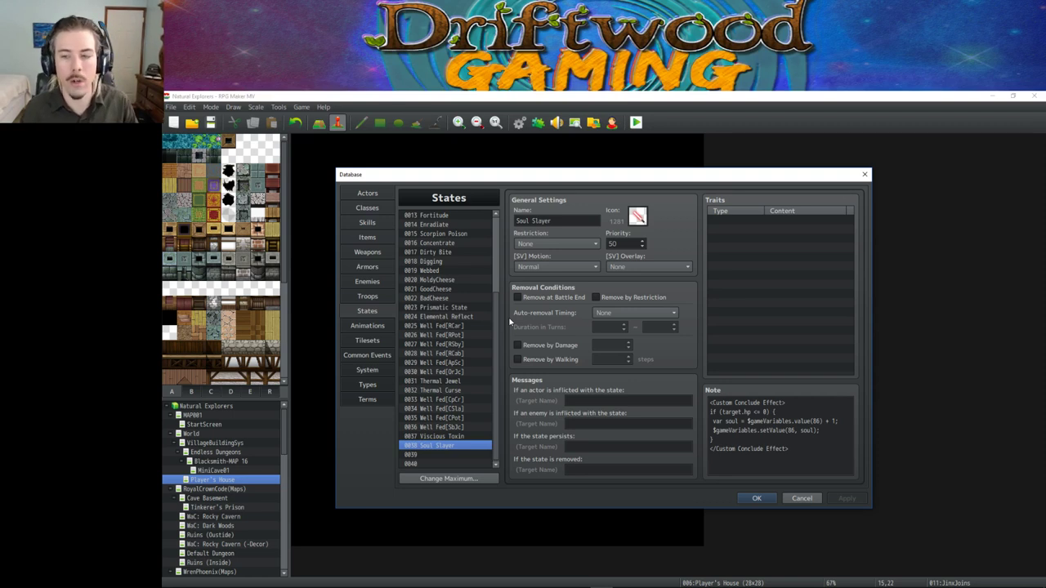
Step: Check the game variable number in the state's note, close the database keeping its changes, and save the project
{"action": "left_click", "coordinate": [815, 420]}
{"action": "left_click", "coordinate": [815, 421]}
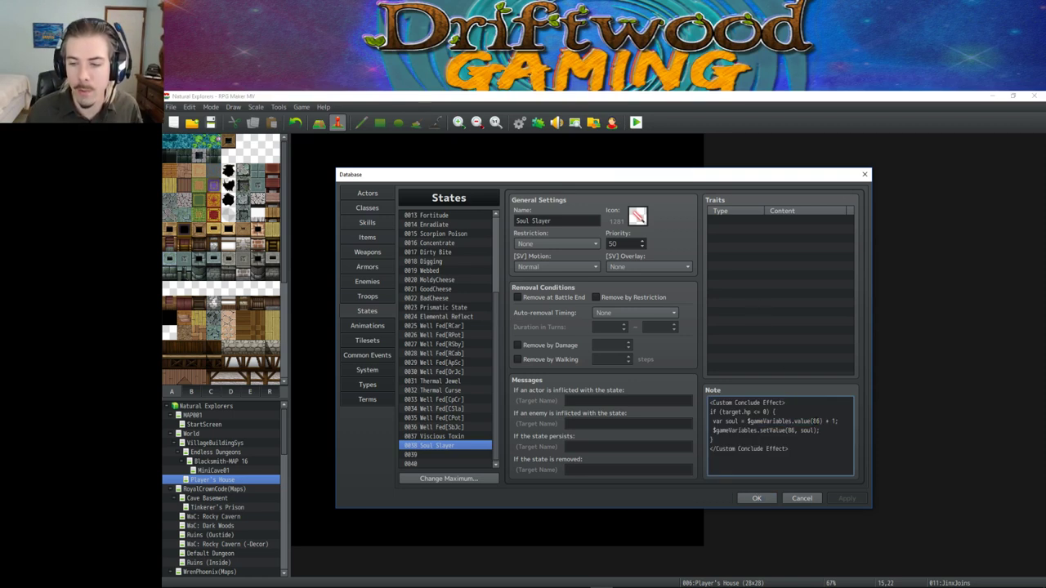
{"action": "double_click", "coordinate": [815, 421]}
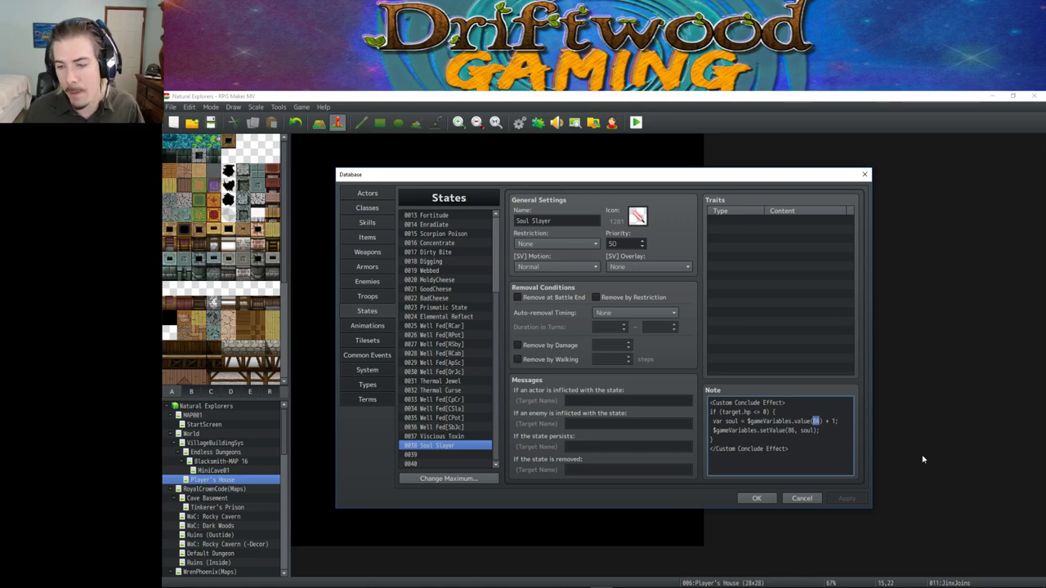
{"action": "left_click", "coordinate": [757, 498]}
{"action": "mouse_move", "coordinate": [646, 578]}
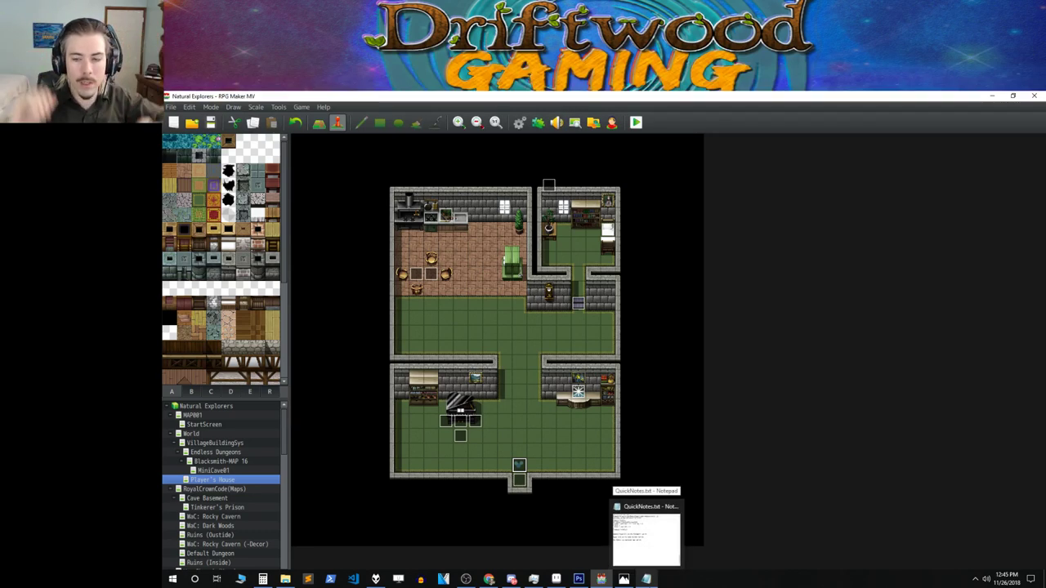
{"action": "left_click", "coordinate": [210, 121]}
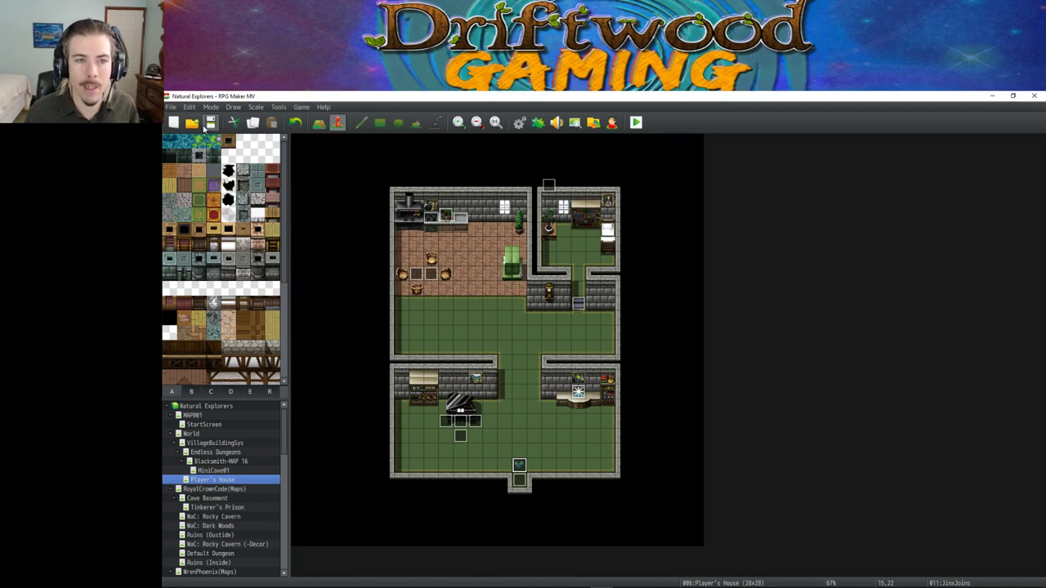
{"action": "left_click", "coordinate": [210, 123]}
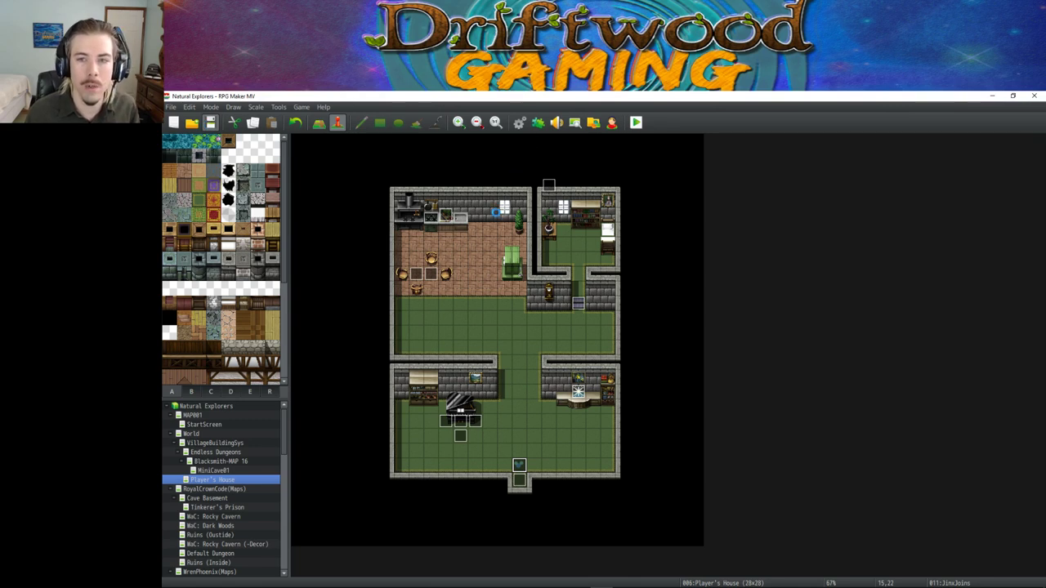
{"action": "mouse_move", "coordinate": [284, 431]}
{"action": "left_mouse_down"}
{"action": "mouse_move", "coordinate": [284, 507]}
{"action": "mouse_move", "coordinate": [283, 418]}
{"action": "left_mouse_up"}
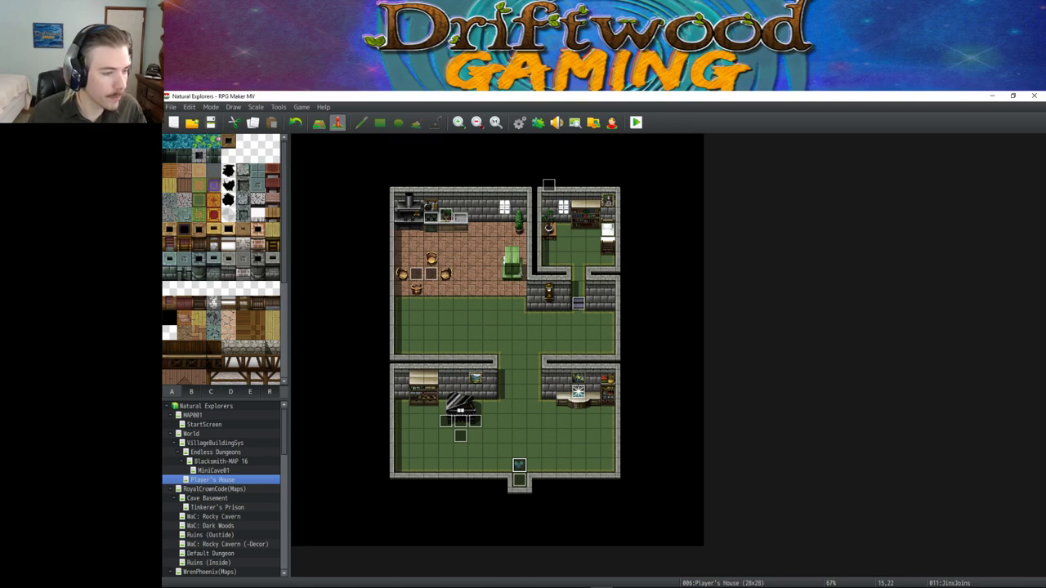
Step: Reopen the database and examine the game variable part of Soul Slayer Slash's damage formula
{"action": "left_click", "coordinate": [519, 123]}
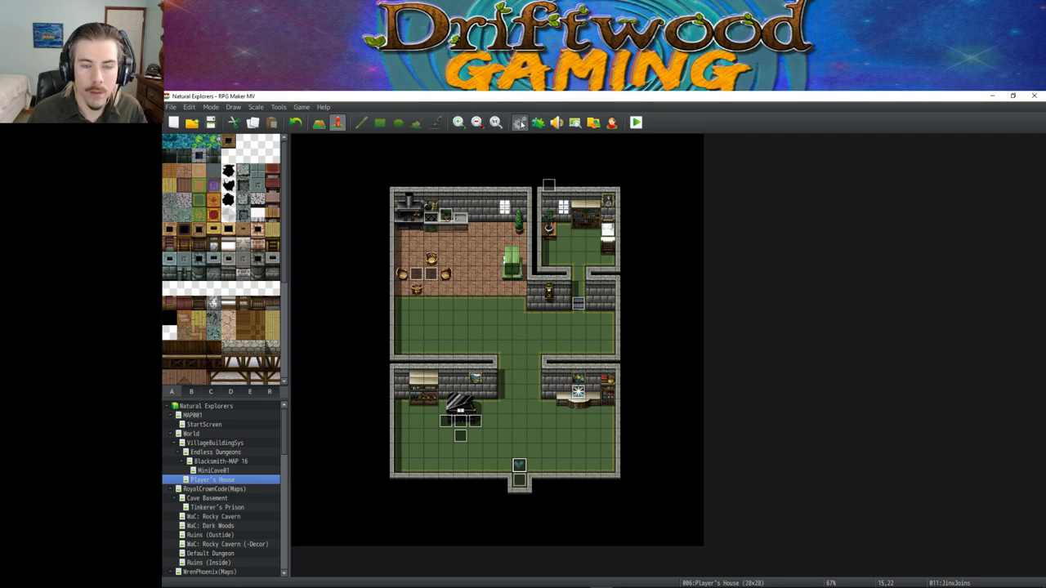
{"action": "left_click", "coordinate": [367, 222]}
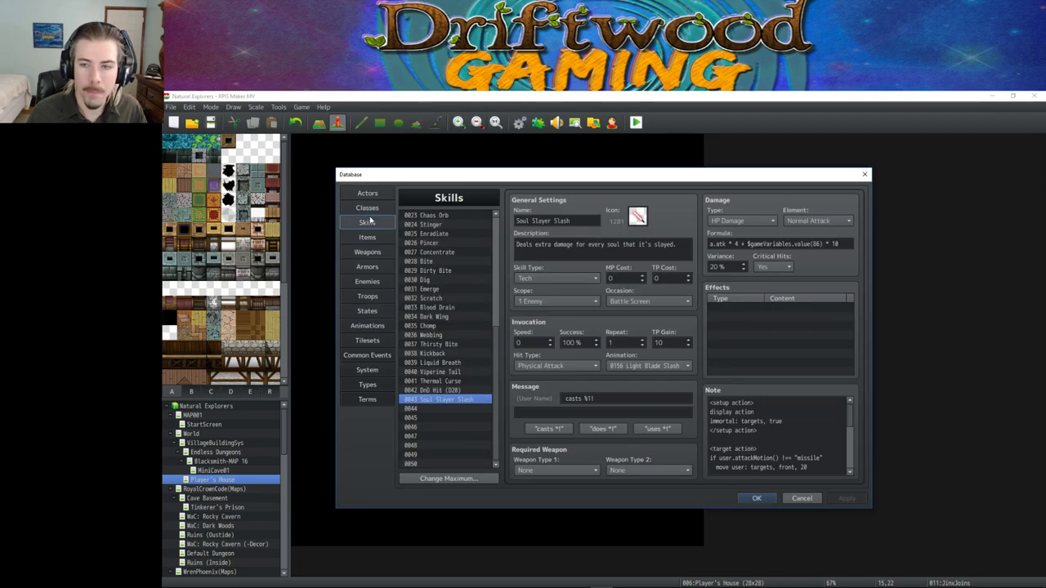
{"action": "triple_click", "coordinate": [791, 244]}
{"action": "left_click", "coordinate": [791, 243]}
{"action": "left_click", "coordinate": [745, 243]}
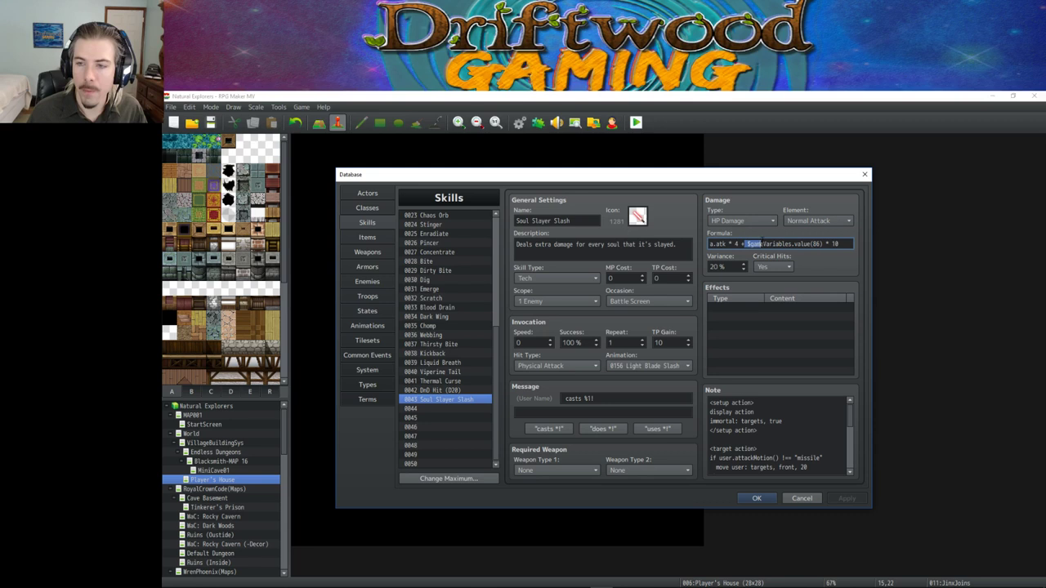
{"action": "key", "text": "shift+Home"}
{"action": "left_click_drag", "start_coordinate": [822, 243], "coordinate": [747, 244]}
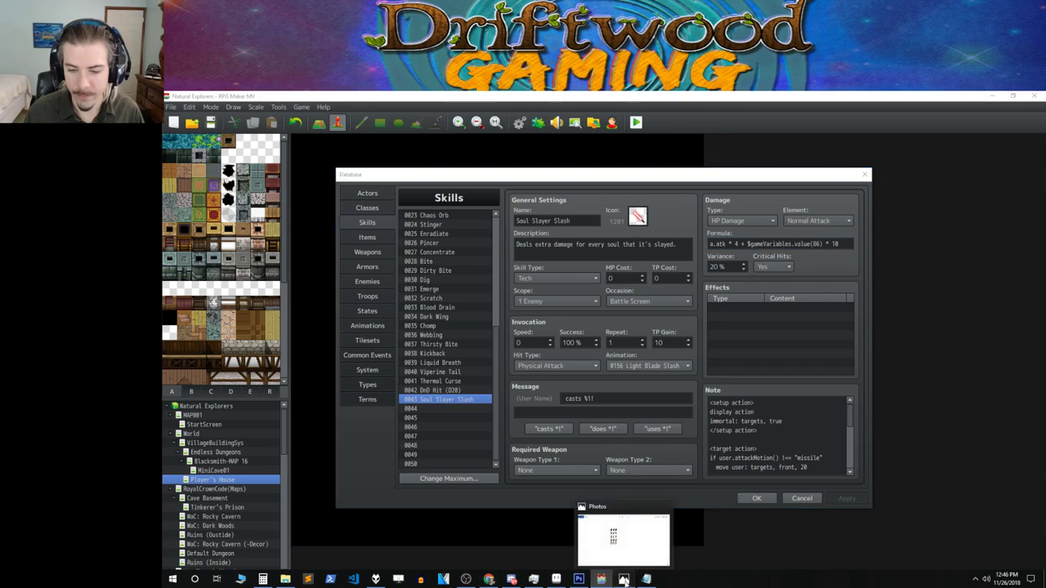
Step: Close the image open in Photos and close the database, keeping its settings
{"action": "left_click", "coordinate": [624, 580]}
{"action": "left_click", "coordinate": [1033, 97]}
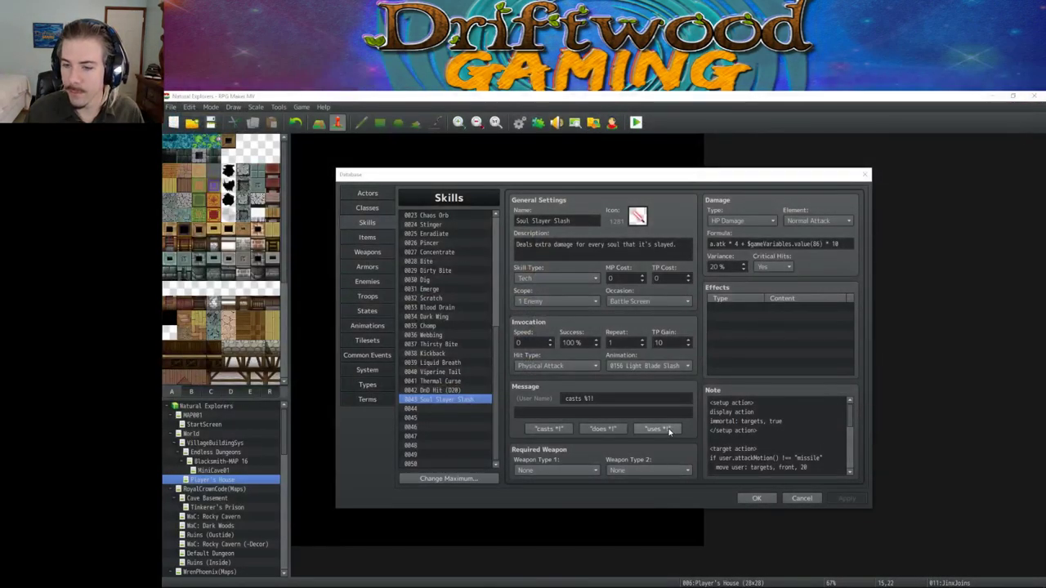
{"action": "left_click", "coordinate": [756, 499]}
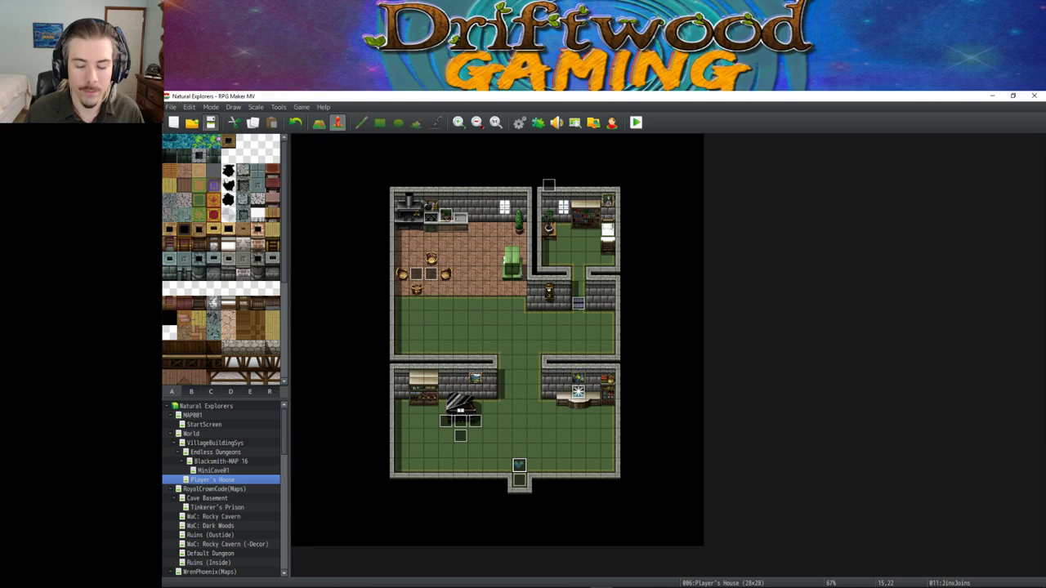
Step: In QuickNotes.txt in Notepad, change the second sprite note to "Vapor will be the seed man.", save the file and close it
{"action": "left_click", "coordinate": [613, 580]}
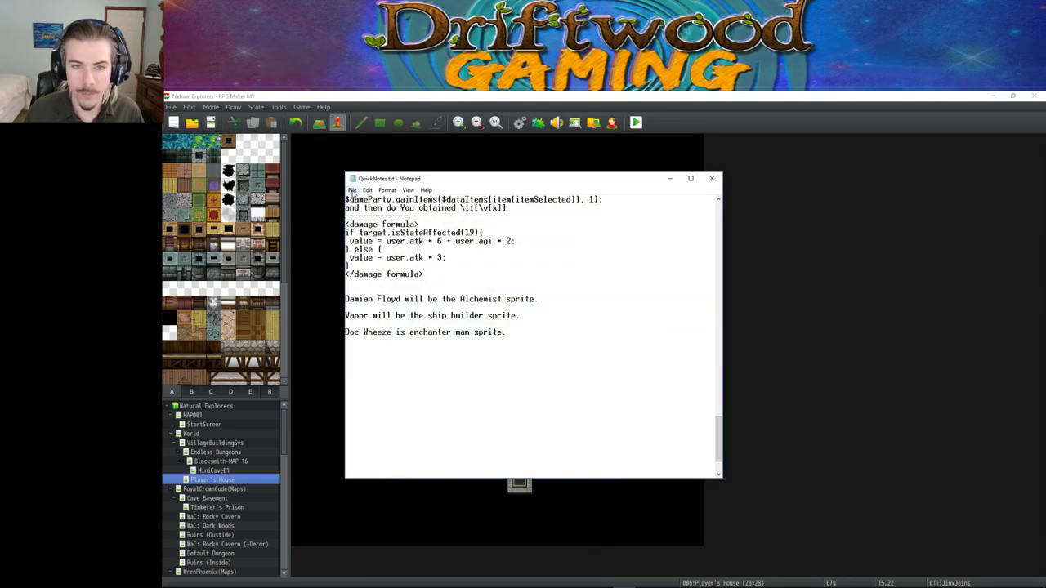
{"action": "left_click", "coordinate": [352, 191]}
{"action": "left_click", "coordinate": [372, 222]}
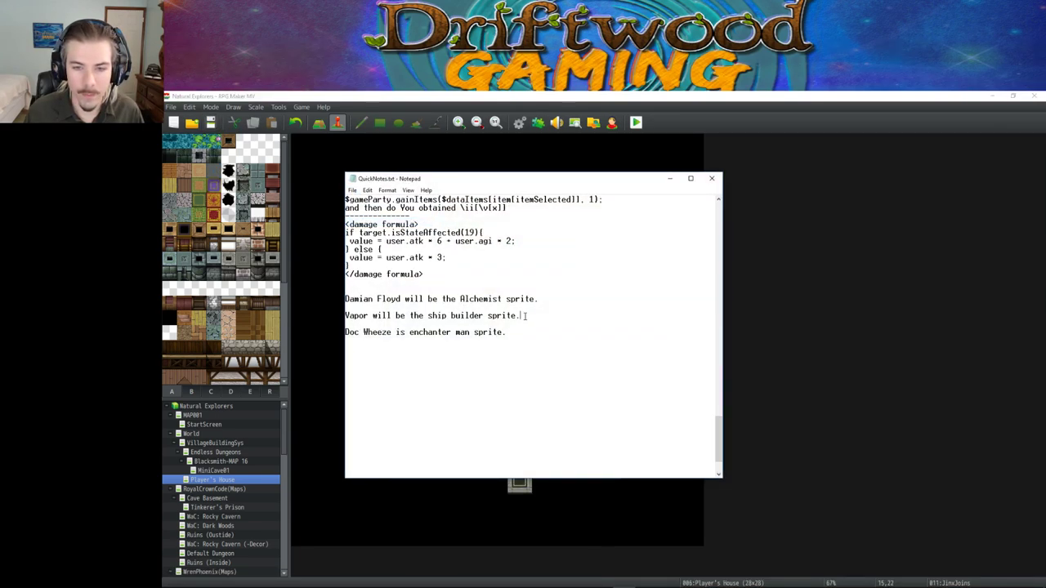
{"action": "left_click_drag", "start_coordinate": [525, 315], "coordinate": [426, 317]}
{"action": "type", "text": "seed"}
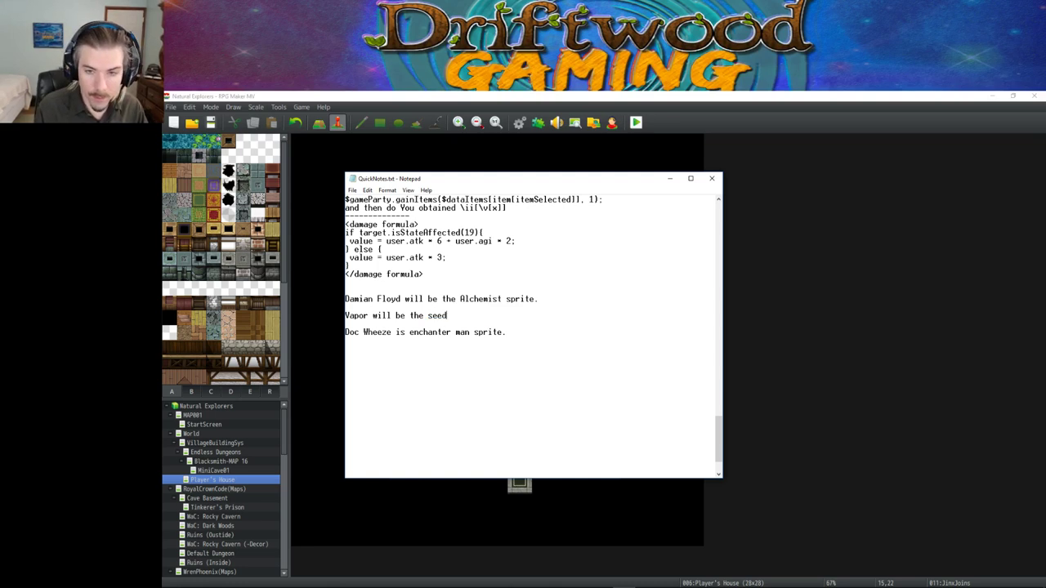
{"action": "type", "text": " man."}
{"action": "left_click", "coordinate": [352, 191]}
{"action": "left_click", "coordinate": [363, 221]}
{"action": "left_click", "coordinate": [711, 178]}
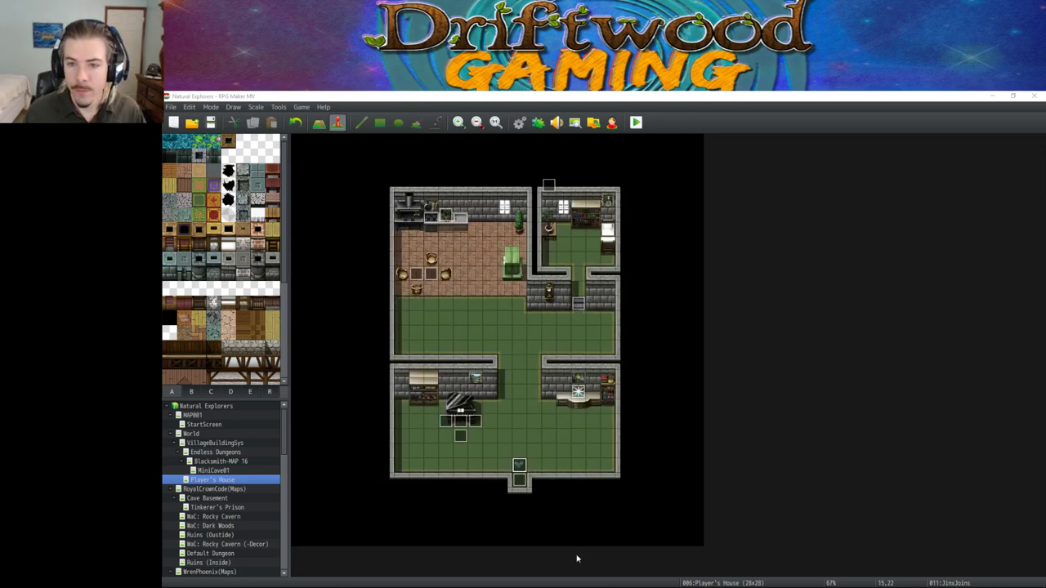
Step: Switch to Photoshop and open Damian_WalkSprite_2.png from the characters folder
{"action": "mouse_move", "coordinate": [562, 580]}
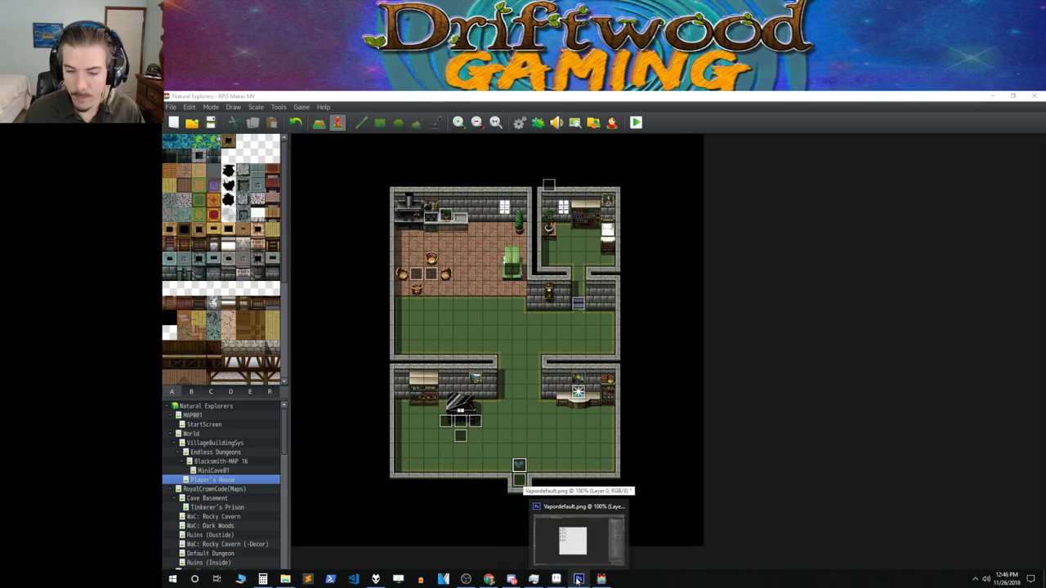
{"action": "left_click", "coordinate": [578, 580]}
{"action": "left_click", "coordinate": [187, 97]}
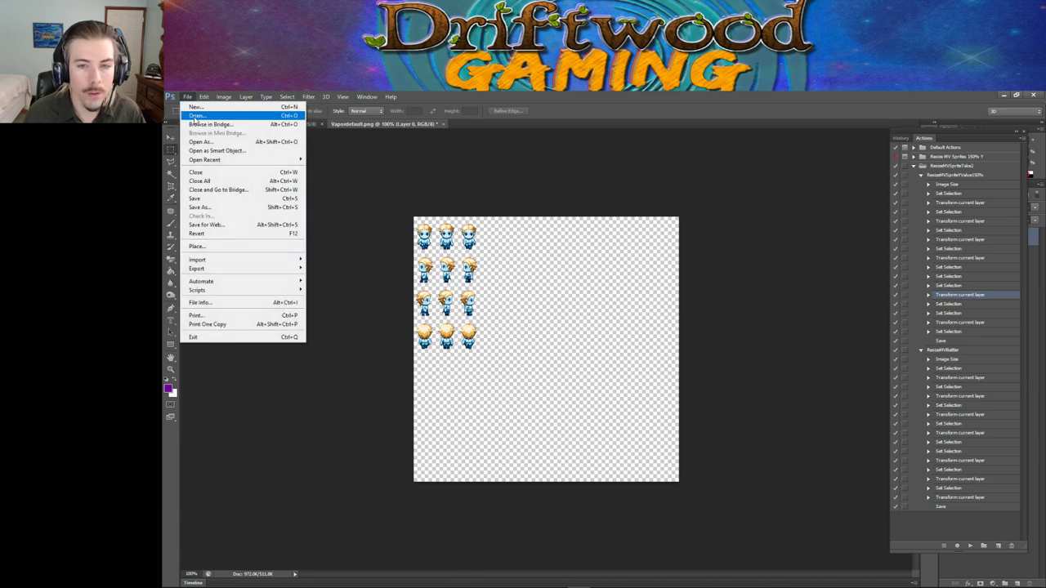
{"action": "left_click", "coordinate": [196, 116]}
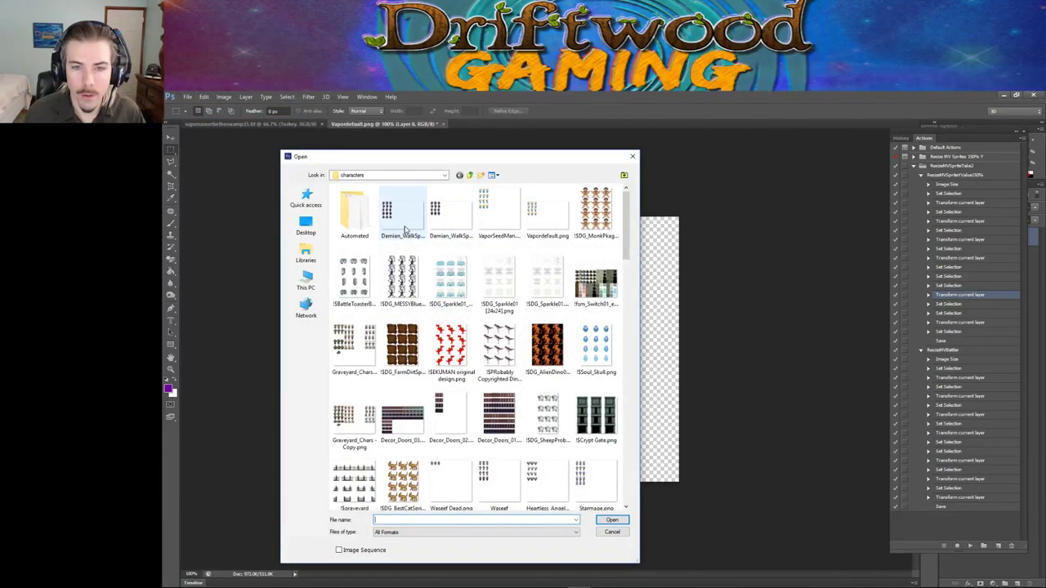
{"action": "left_click", "coordinate": [404, 230]}
{"action": "left_click", "coordinate": [611, 520]}
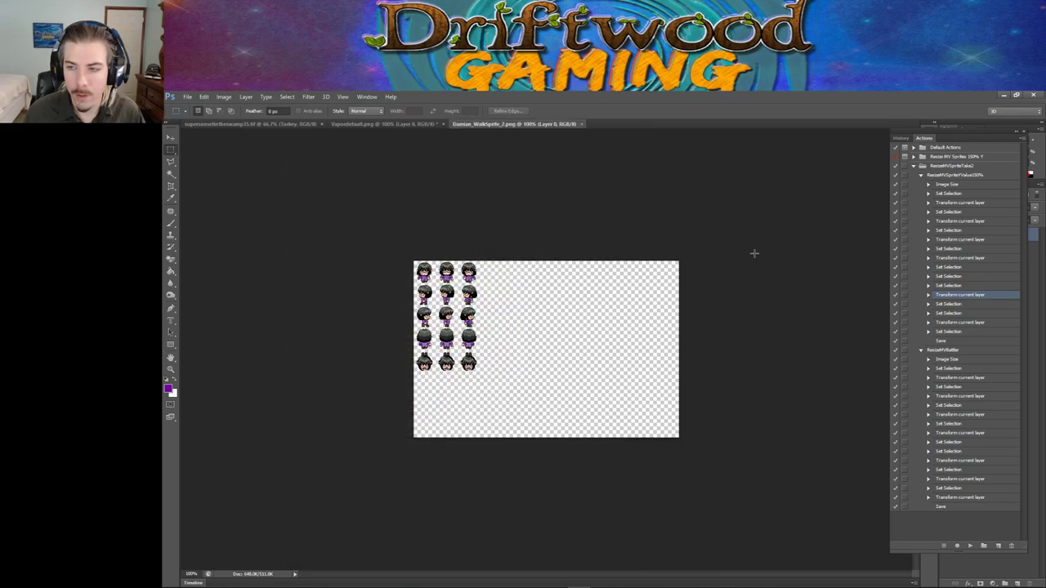
Step: Play the ResizeMVSpriteYValue150% action on Damian_WalkSprite_2.png
{"action": "left_click", "coordinate": [951, 175]}
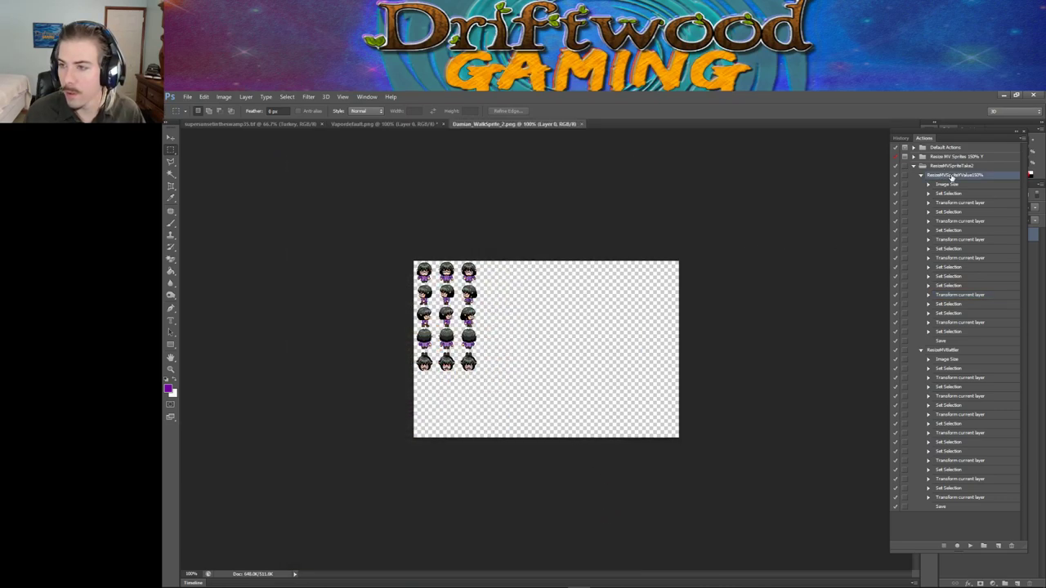
{"action": "left_click", "coordinate": [967, 543]}
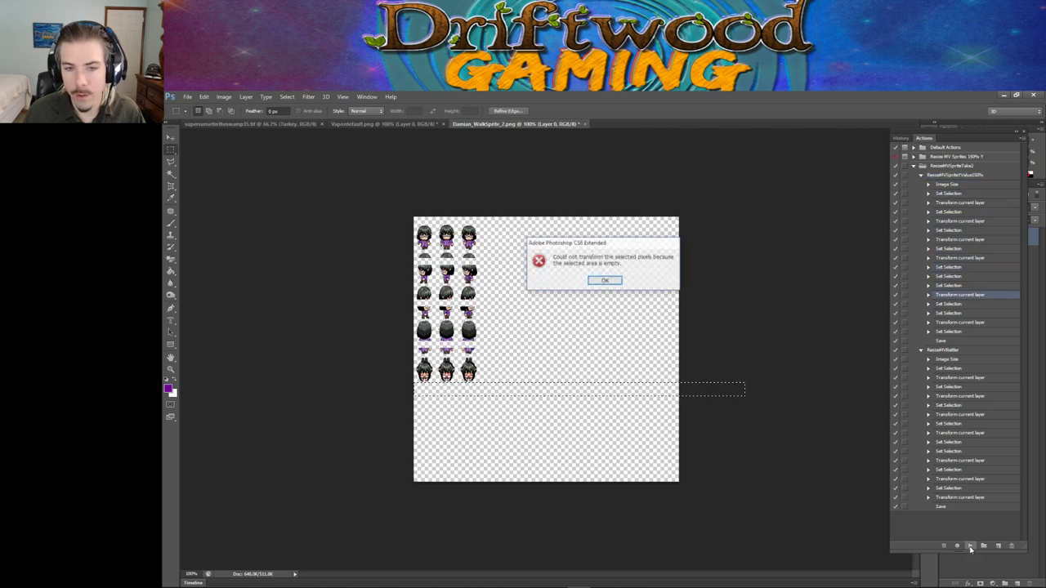
{"action": "left_click", "coordinate": [605, 280]}
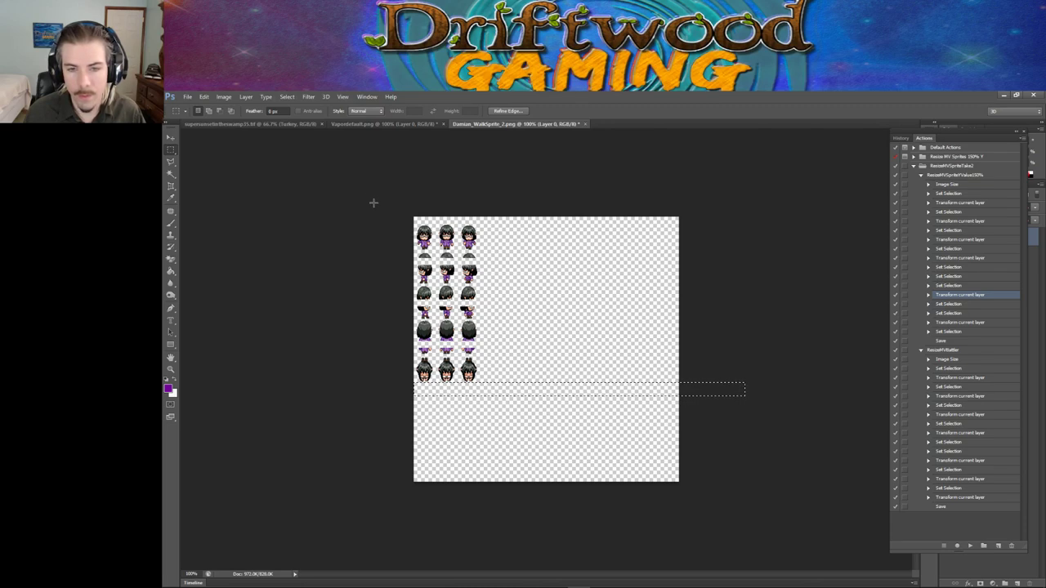
Step: Open Damian_WalkSprite.png from the characters folder and play the ResizeMVSpriteYValue150% action on it
{"action": "left_click", "coordinate": [187, 96]}
{"action": "left_click", "coordinate": [203, 121]}
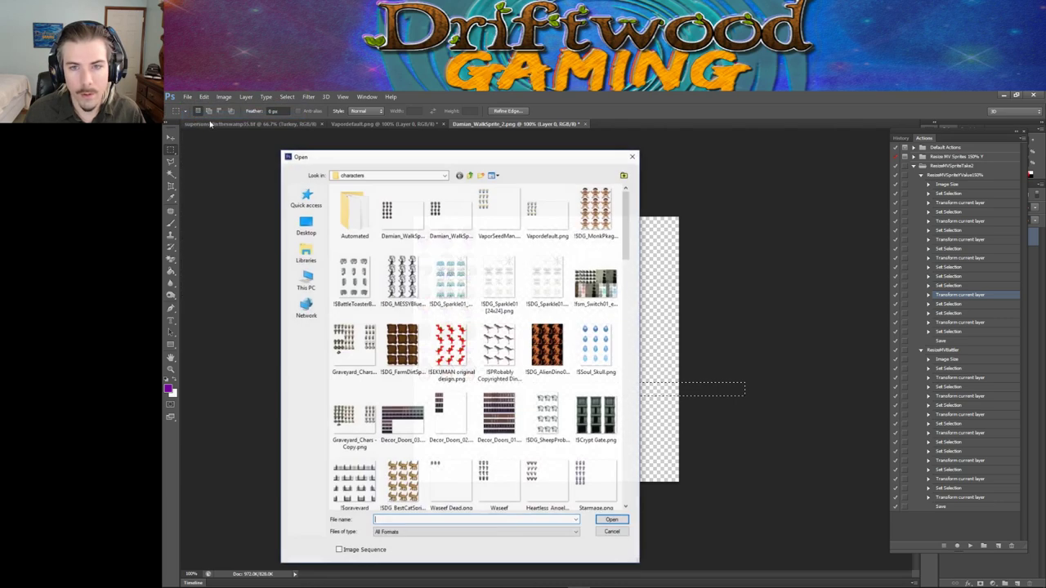
{"action": "left_click", "coordinate": [444, 216]}
{"action": "left_click", "coordinate": [612, 520]}
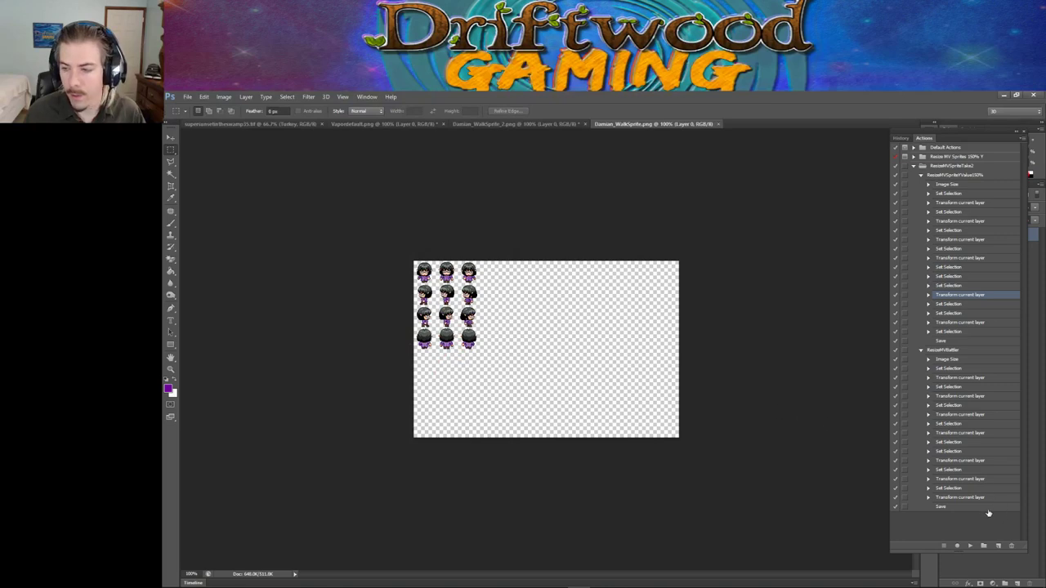
{"action": "left_click", "coordinate": [946, 176]}
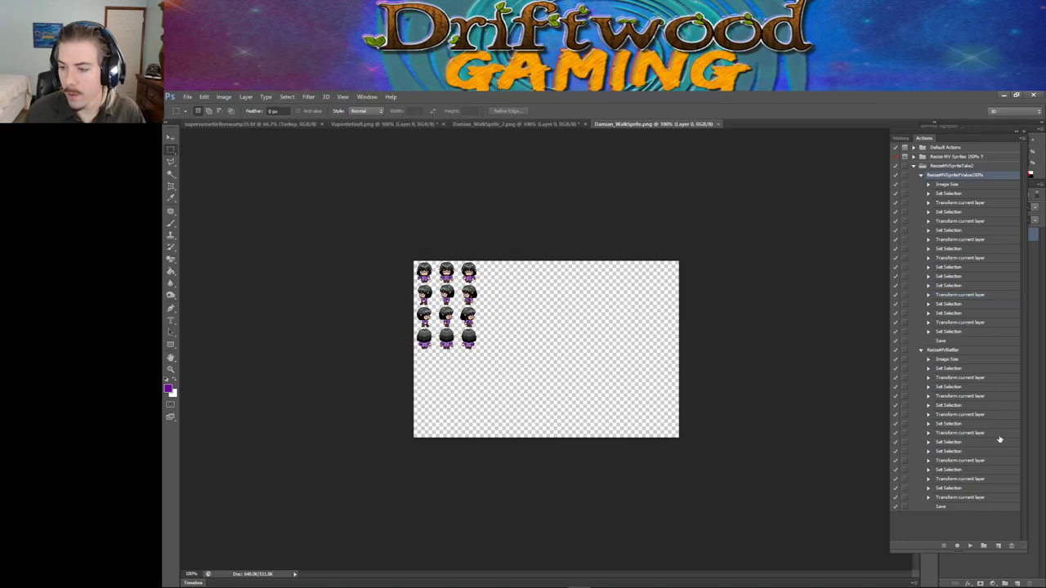
{"action": "left_click", "coordinate": [970, 546]}
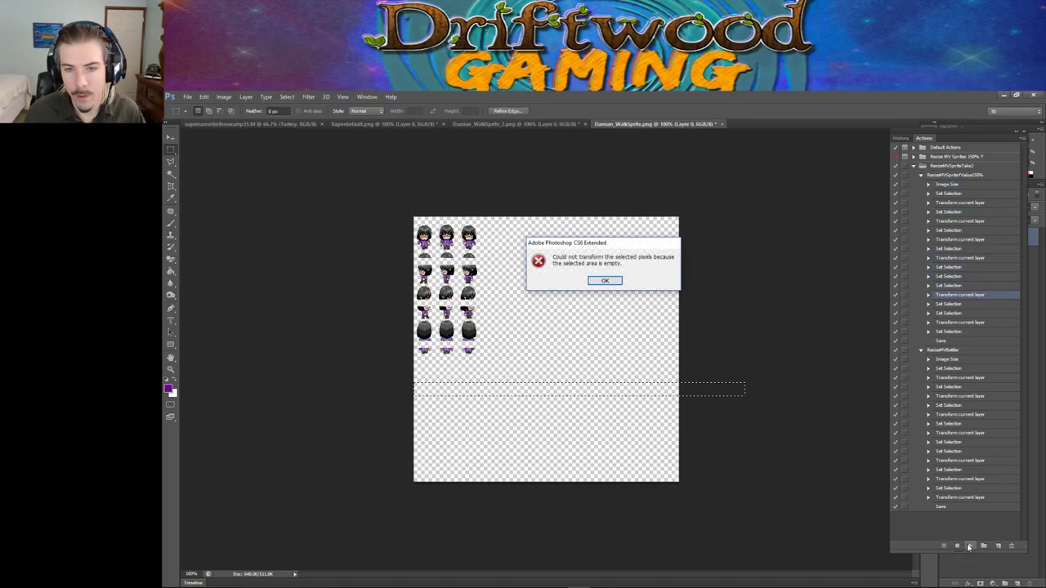
{"action": "left_click", "coordinate": [605, 280]}
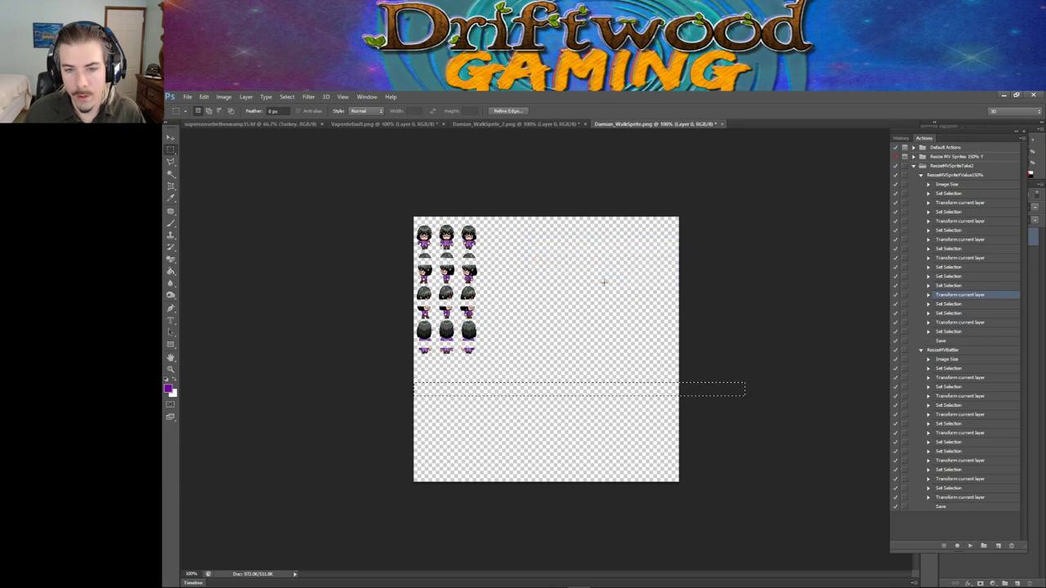
Step: Show the grid over the sprite sheet and set the gridline spacing to 48
{"action": "key", "text": "ctrl+apostrophe"}
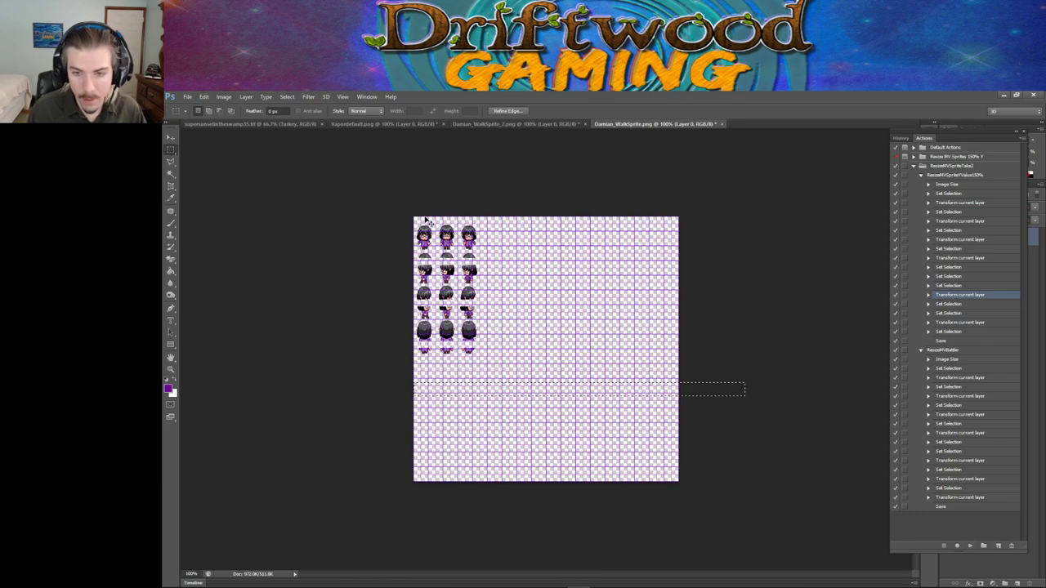
{"action": "left_click", "coordinate": [223, 97]}
{"action": "mouse_move", "coordinate": [246, 97]}
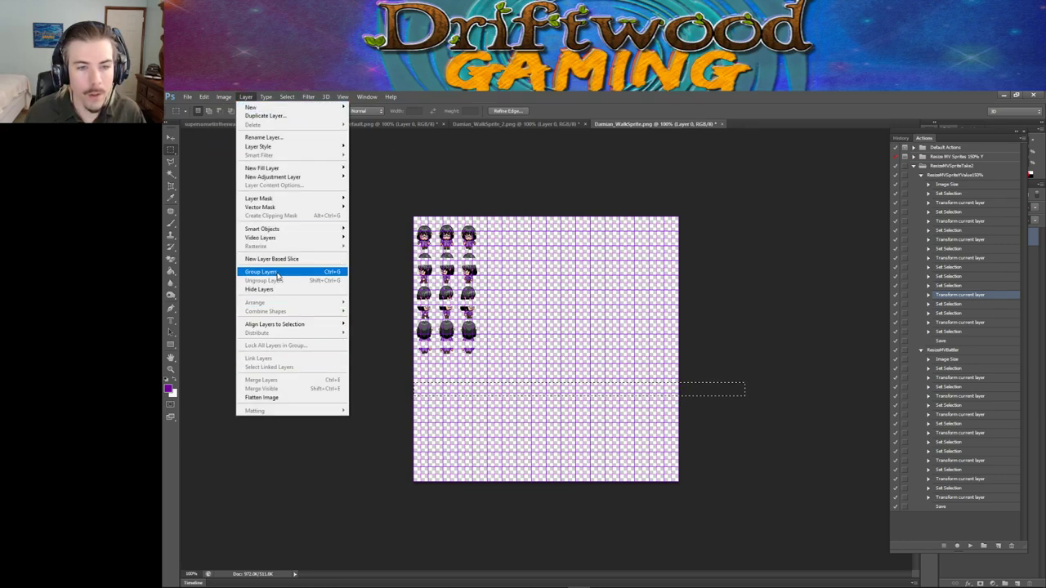
{"action": "left_click", "coordinate": [187, 96]}
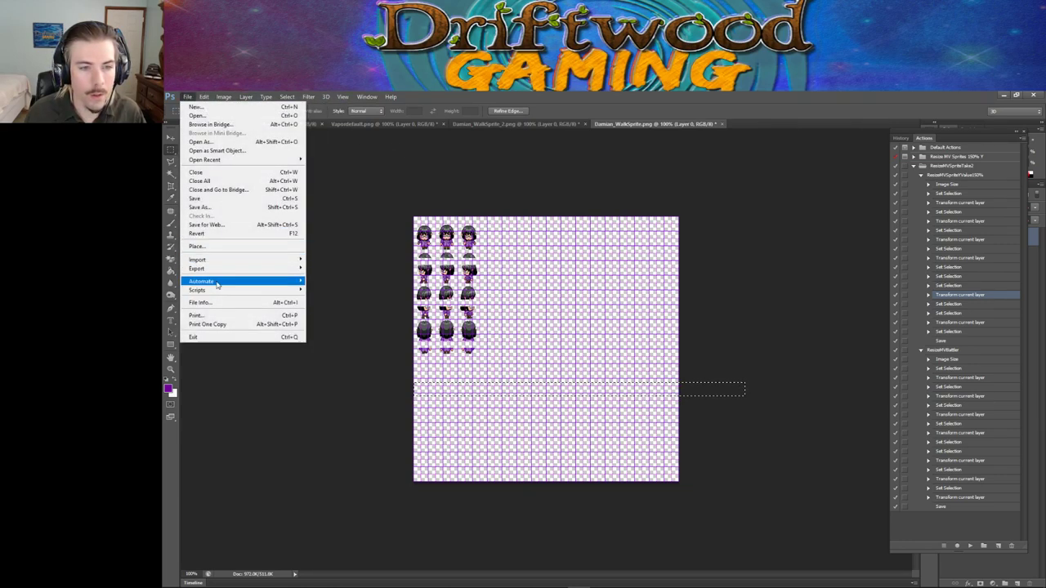
{"action": "mouse_move", "coordinate": [203, 96]}
{"action": "mouse_move", "coordinate": [238, 429]}
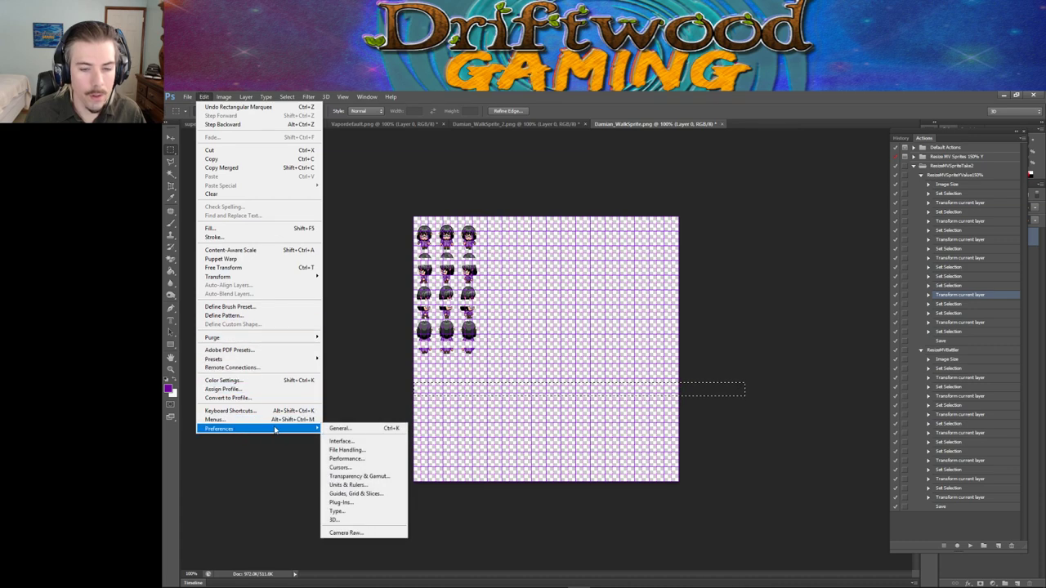
{"action": "left_click", "coordinate": [370, 494]}
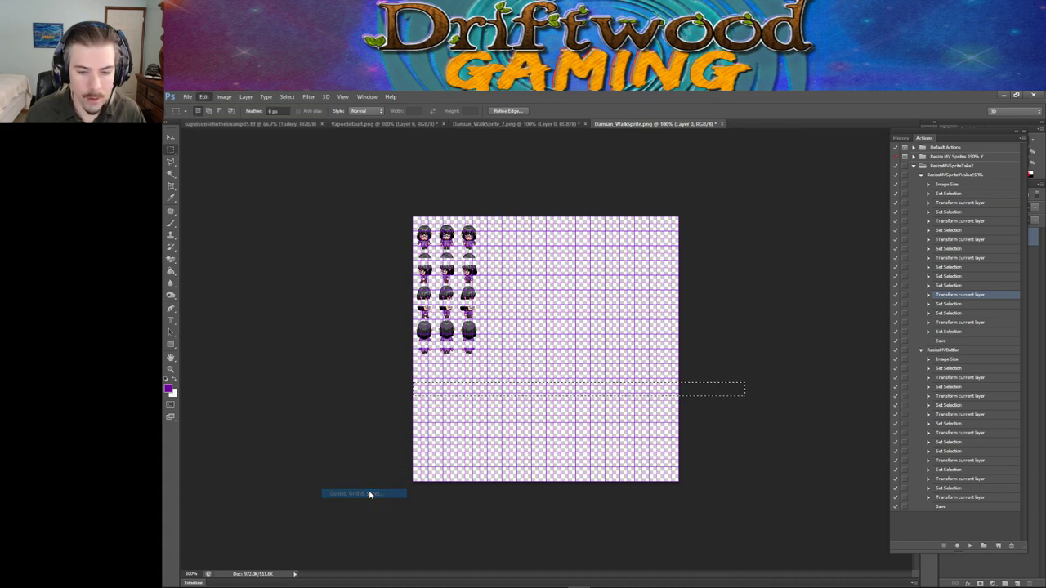
{"action": "double_click", "coordinate": [797, 285]}
{"action": "type", "text": "48"}
{"action": "key", "text": "Return"}
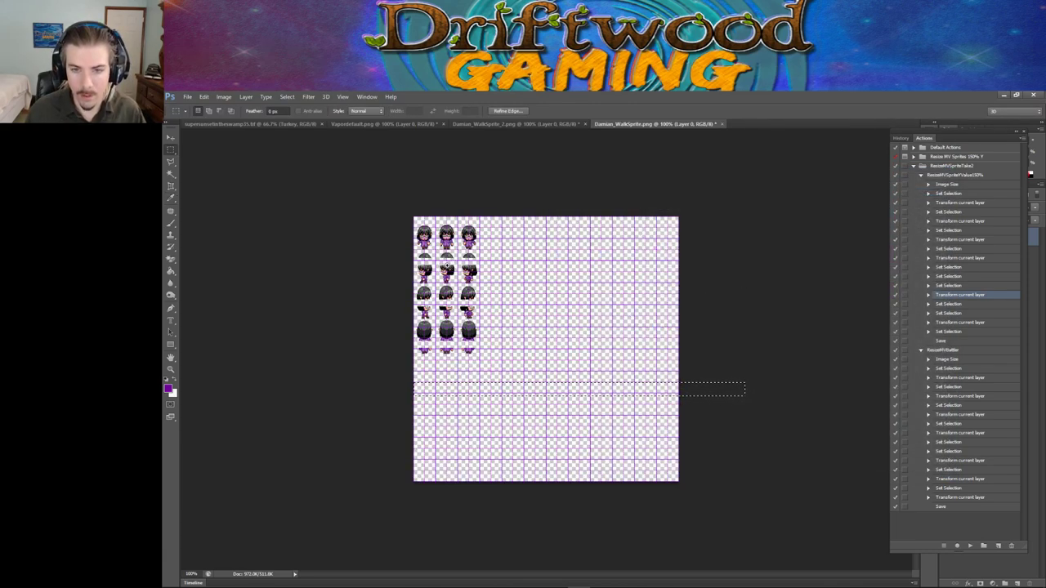
Step: Try to select the second sprite row's detached bodies and move them up toward their hair pieces
{"action": "scroll", "coordinate": [546, 319], "scroll_direction": "up", "scroll_amount": 3, "text": "alt"}
{"action": "scroll", "coordinate": [441, 258], "scroll_direction": "up", "scroll_amount": 2}
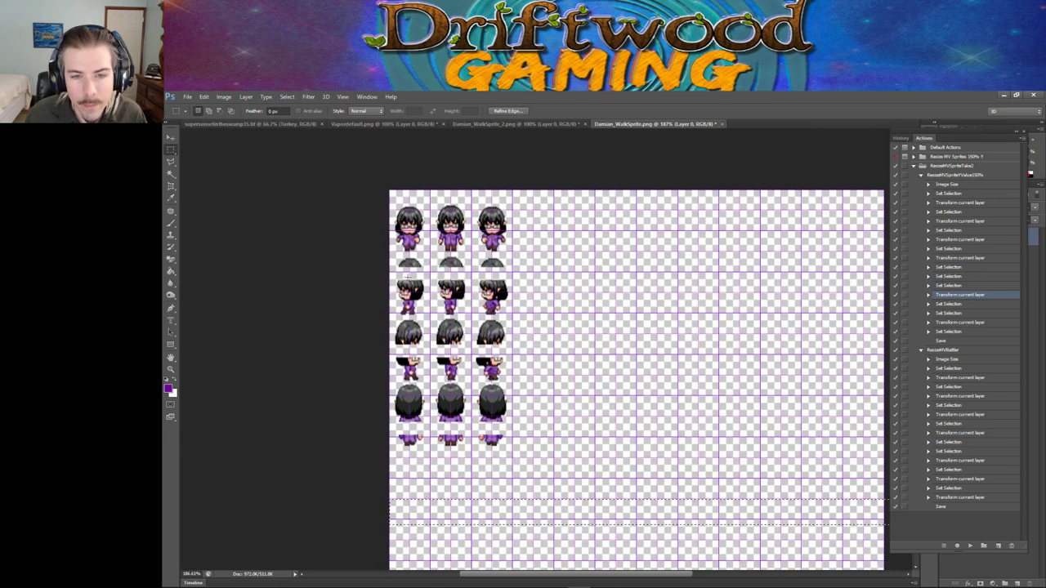
{"action": "left_click_drag", "start_coordinate": [390, 277], "coordinate": [512, 312]}
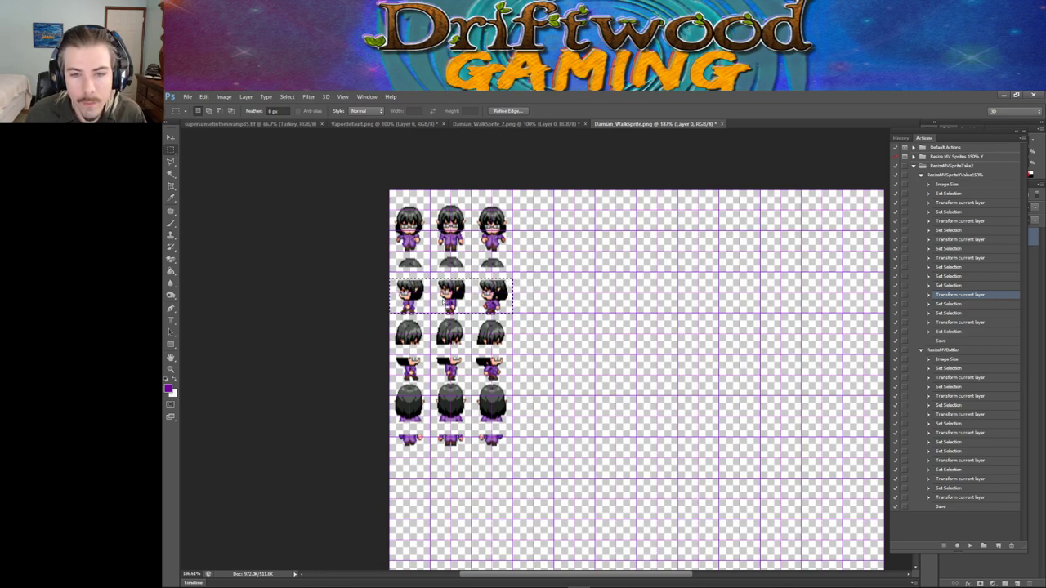
{"action": "left_click", "coordinate": [171, 138]}
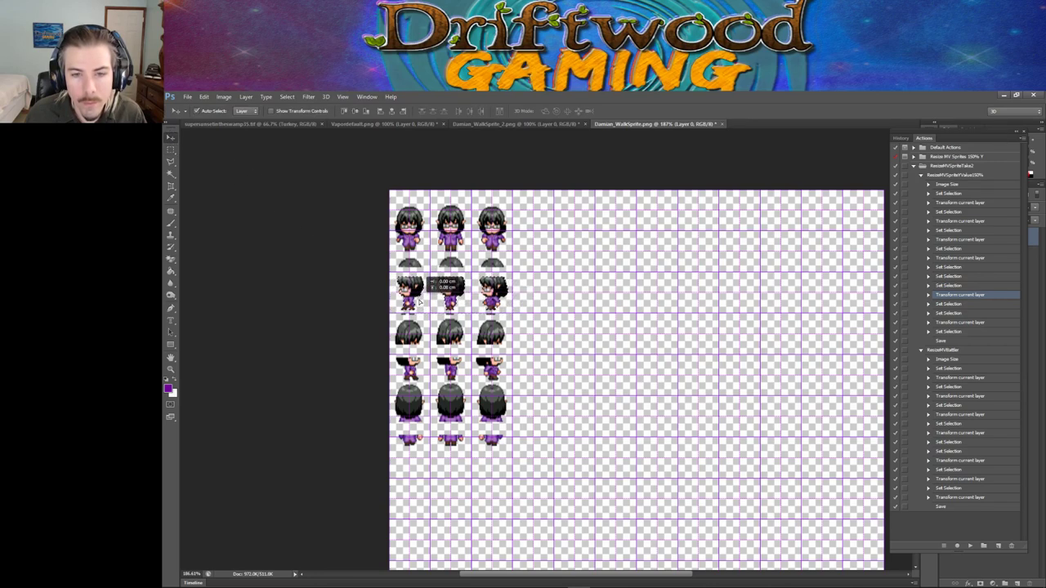
Step: Marquee-select the three detached bodies in the second sprite row again and try to move them
{"action": "left_click", "coordinate": [170, 149]}
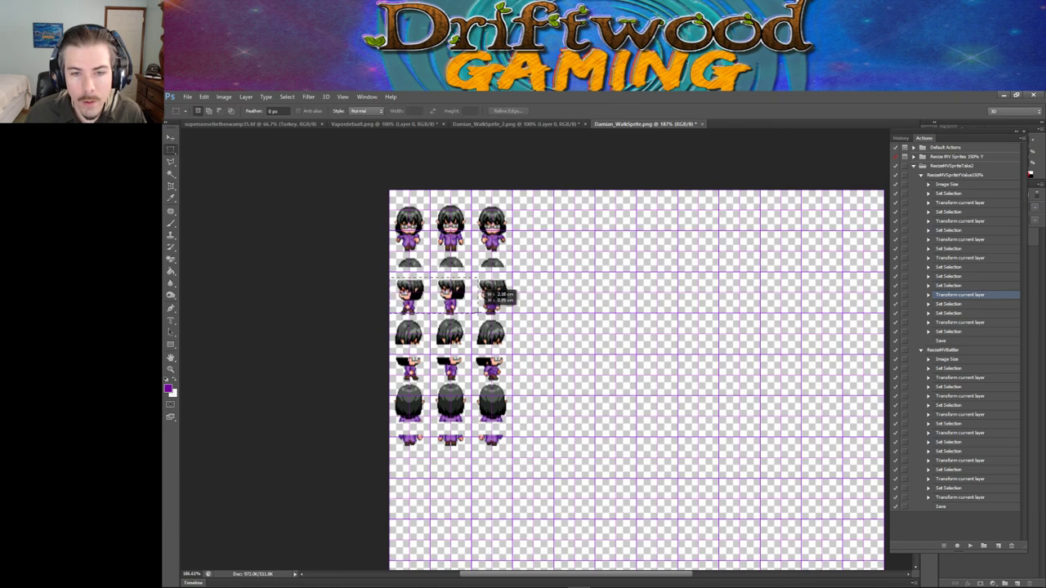
{"action": "left_click_drag", "start_coordinate": [512, 310], "coordinate": [513, 312]}
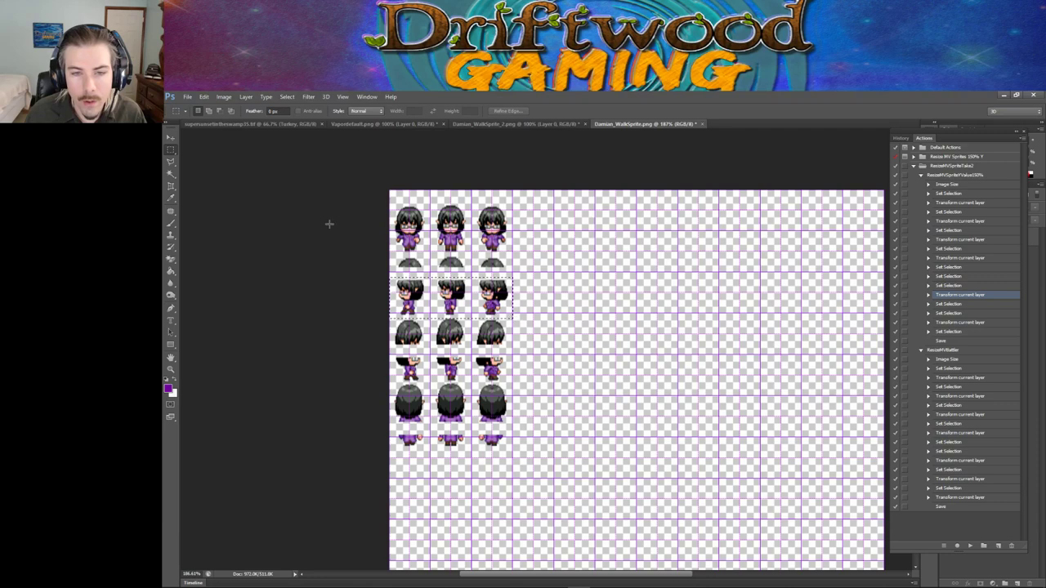
{"action": "left_click", "coordinate": [171, 138]}
{"action": "left_click", "coordinate": [449, 294]}
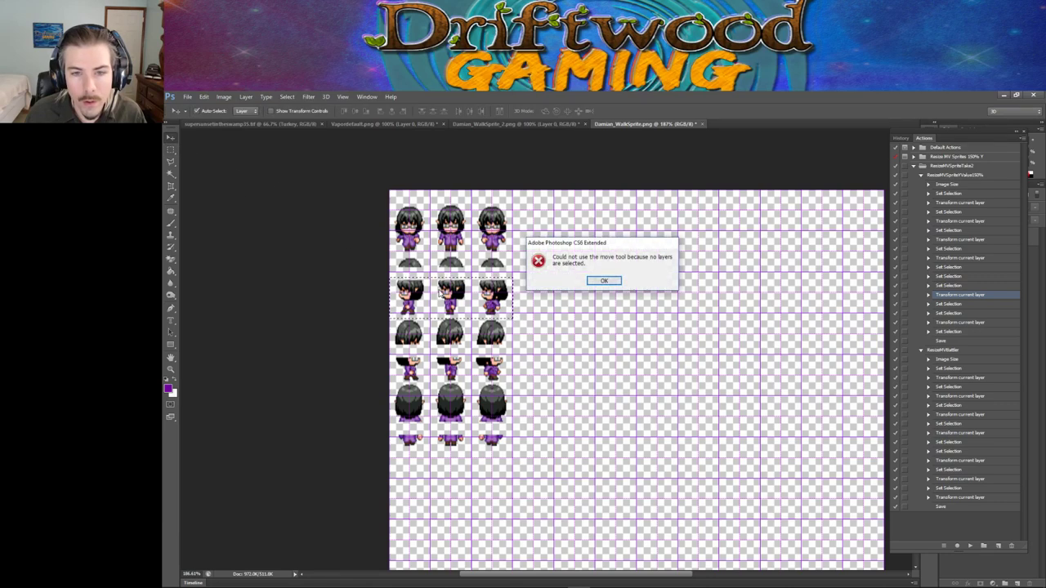
{"action": "left_click", "coordinate": [602, 281]}
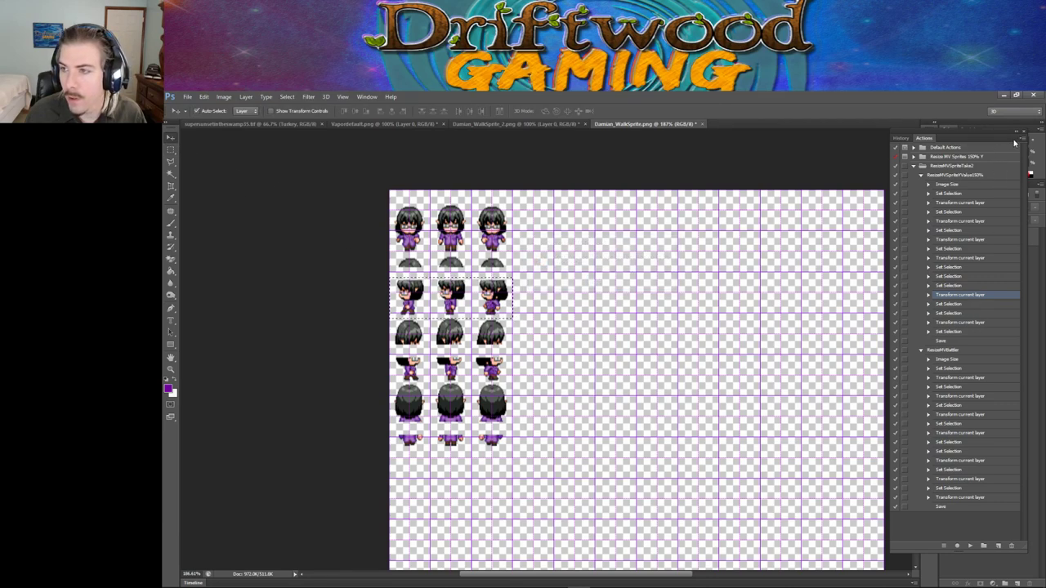
Step: Expand the collapsed panels, select Layer 0 and move the selected bodies up to join their hair pieces
{"action": "left_click", "coordinate": [1037, 126]}
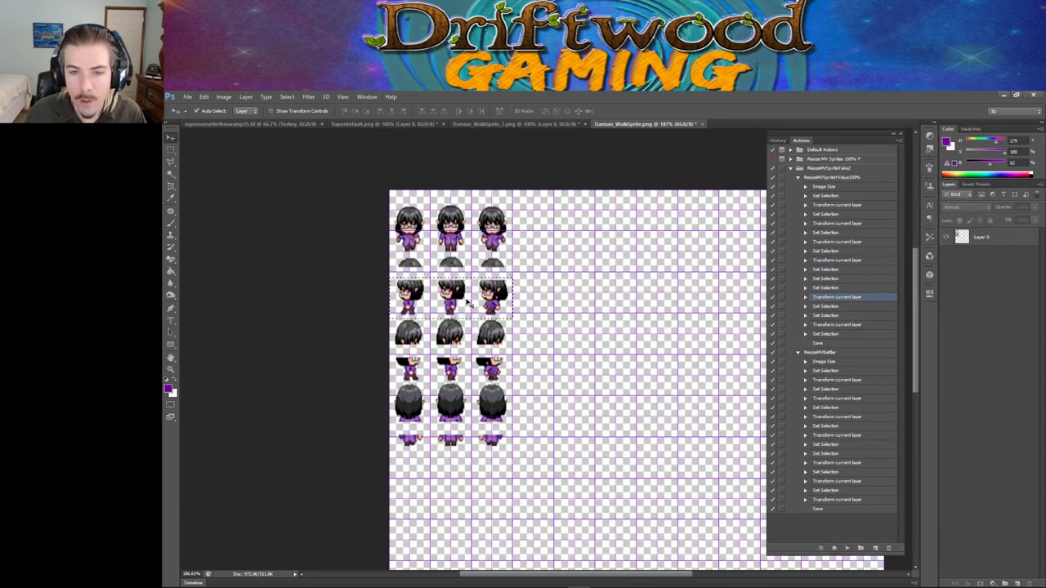
{"action": "left_click", "coordinate": [170, 151]}
{"action": "left_click", "coordinate": [172, 140]}
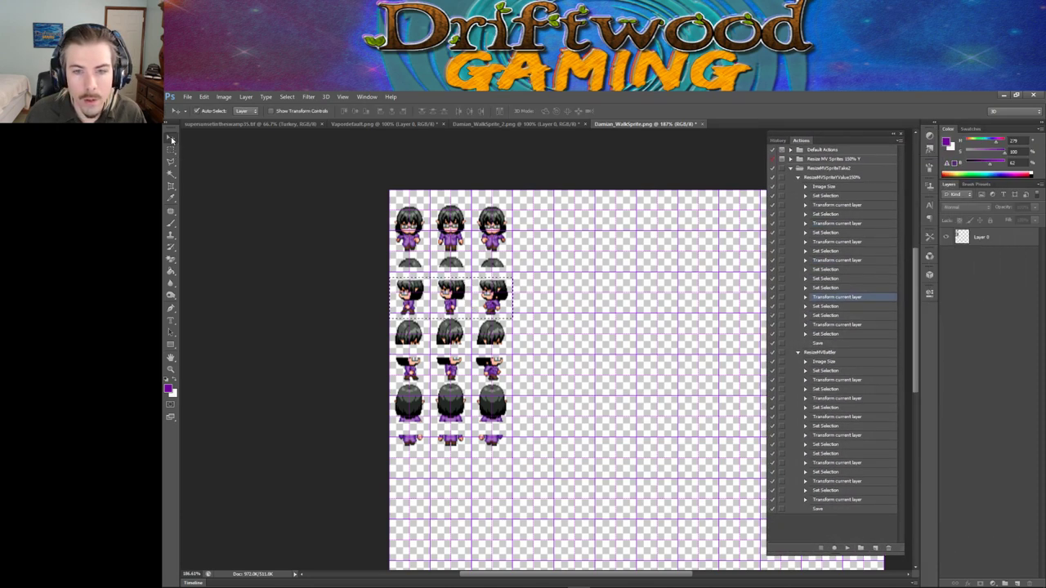
{"action": "left_click", "coordinate": [454, 302]}
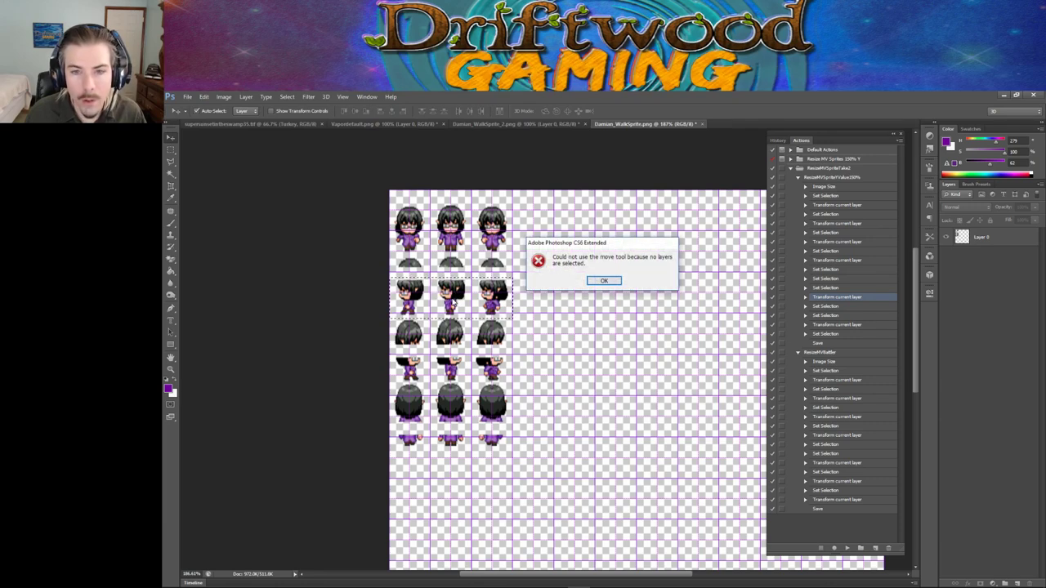
{"action": "left_click", "coordinate": [603, 281]}
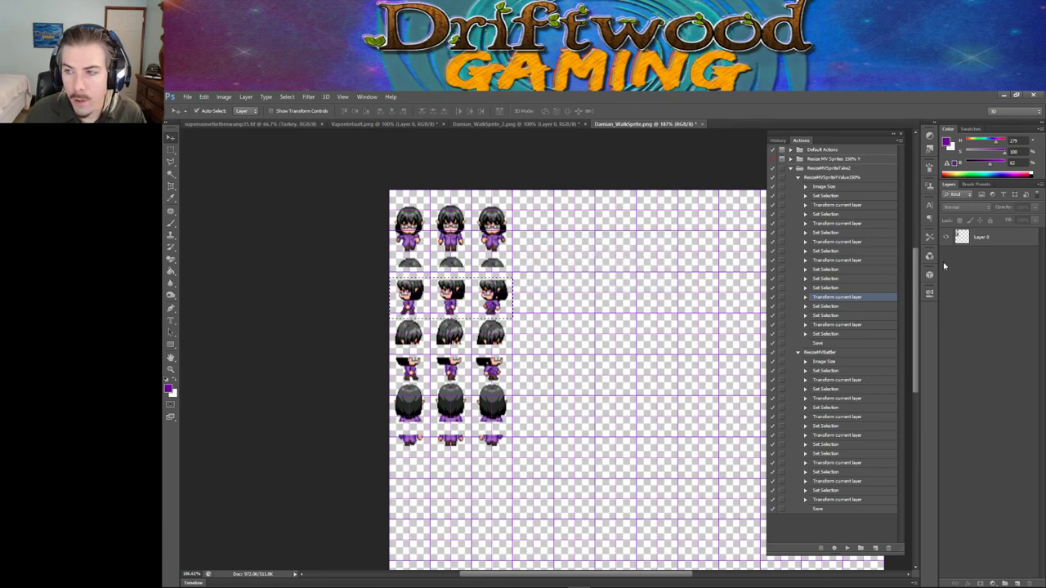
{"action": "left_click", "coordinate": [980, 241]}
{"action": "left_click_drag", "start_coordinate": [459, 278], "coordinate": [458, 273]}
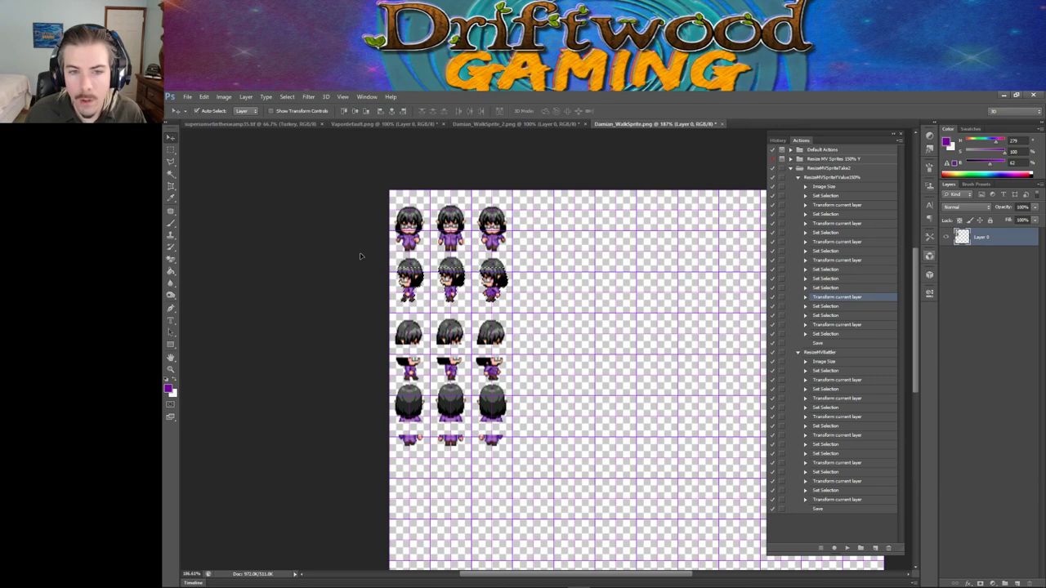
Step: Select the three rejoined second-row sprites, move them down until their feet meet the grid line, and deselect them
{"action": "left_click", "coordinate": [406, 260]}
{"action": "left_click", "coordinate": [171, 150]}
{"action": "left_click_drag", "start_coordinate": [391, 255], "coordinate": [513, 303]}
{"action": "left_click", "coordinate": [170, 139]}
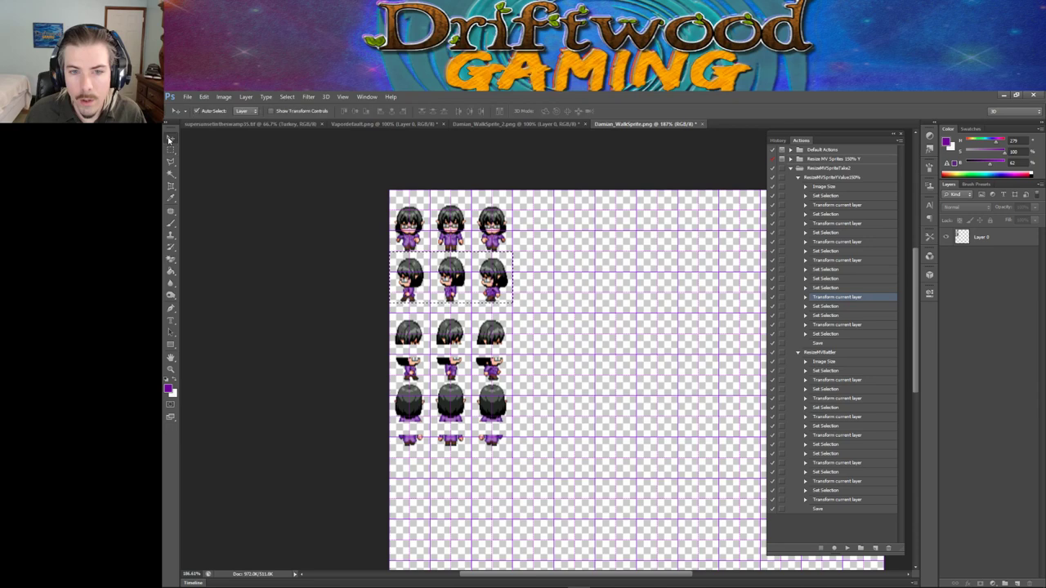
{"action": "left_click", "coordinate": [445, 270]}
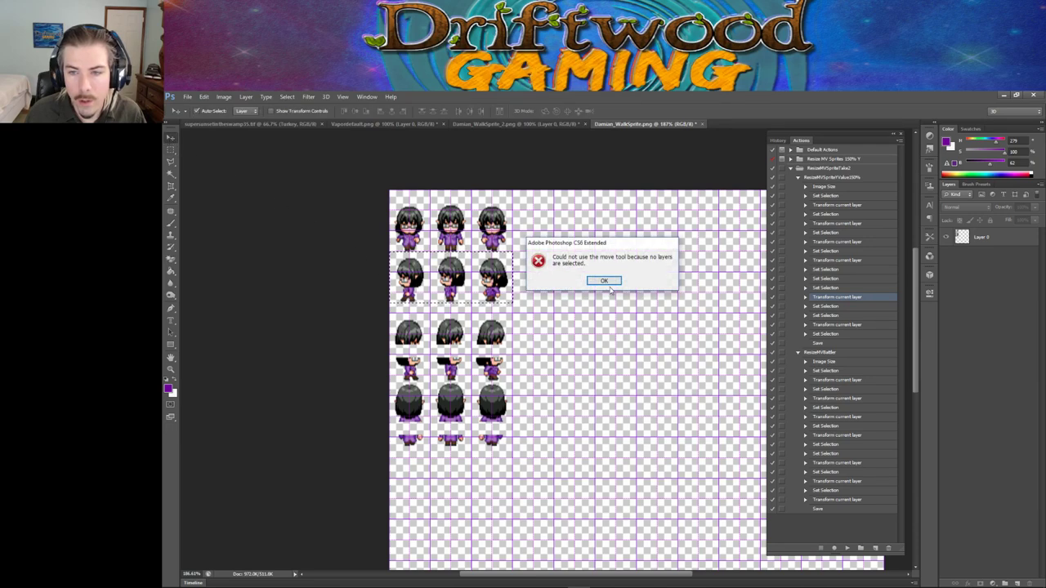
{"action": "left_click", "coordinate": [604, 281]}
{"action": "left_click", "coordinate": [480, 309]}
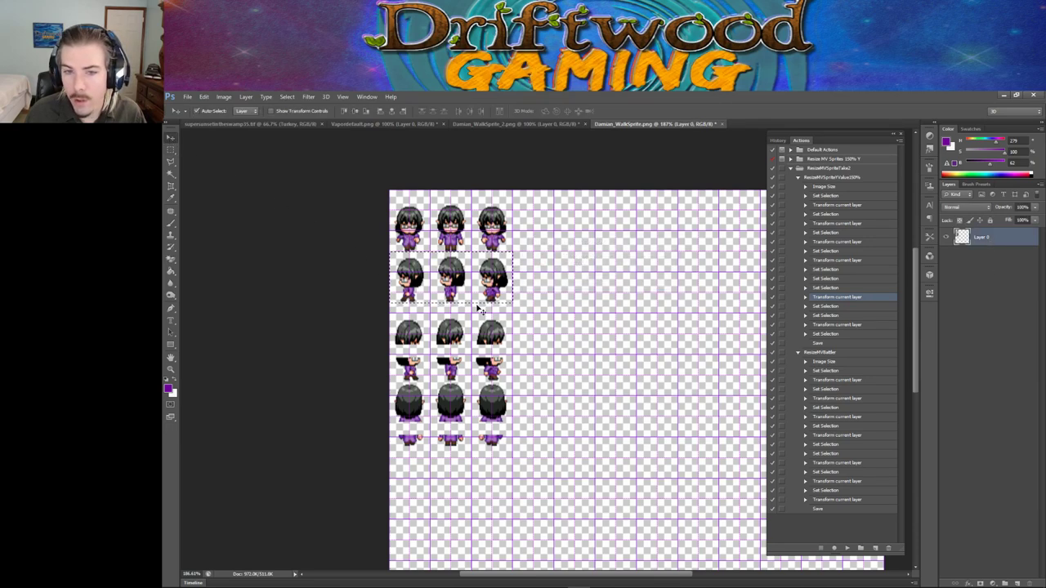
{"action": "left_click_drag", "start_coordinate": [456, 271], "coordinate": [457, 282]}
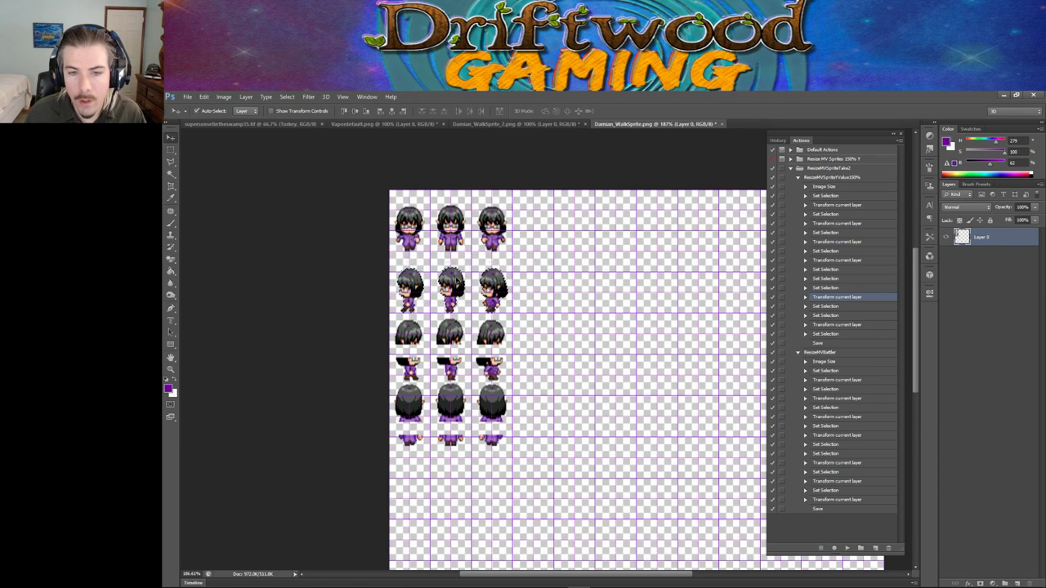
{"action": "left_click", "coordinate": [364, 283]}
{"action": "left_click", "coordinate": [170, 150]}
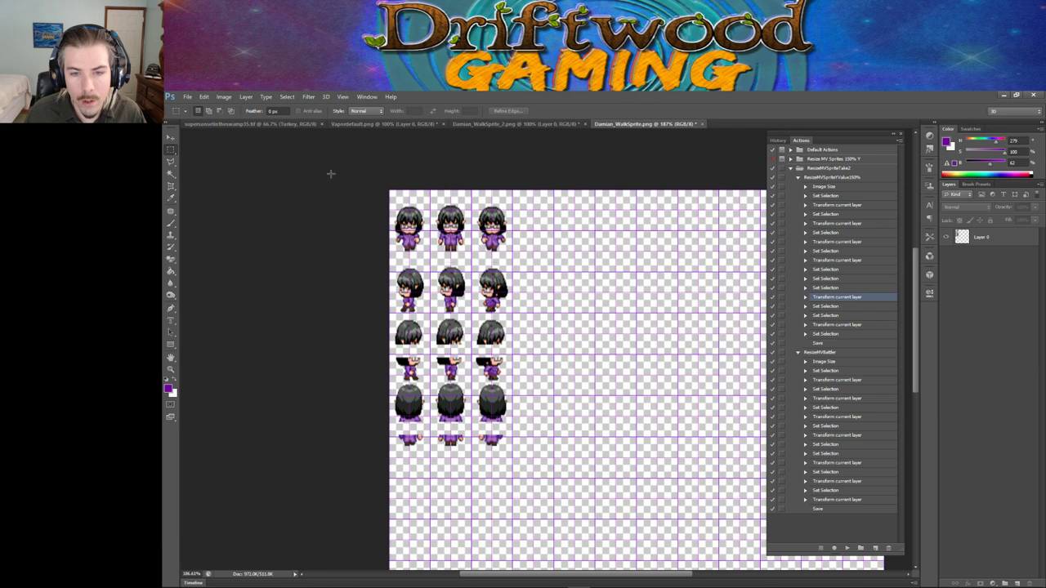
{"action": "left_click", "coordinate": [188, 97]}
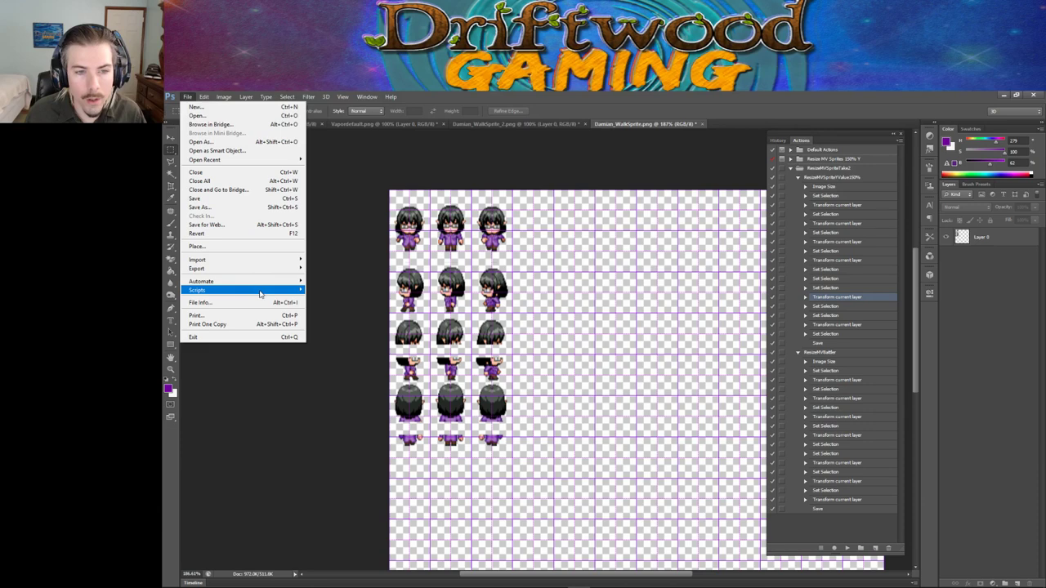
{"action": "mouse_move", "coordinate": [260, 293]}
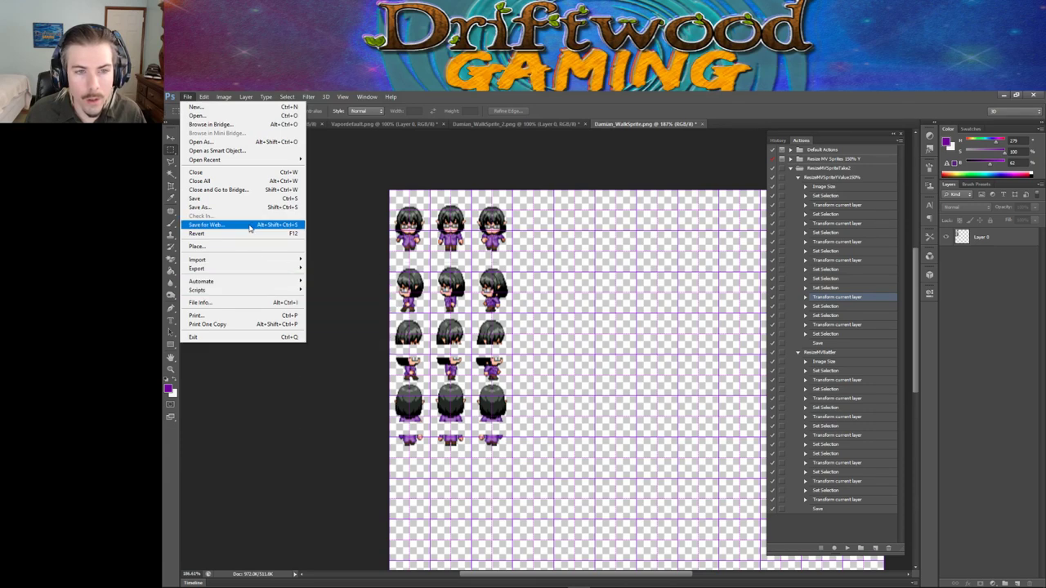
{"action": "key", "text": "Escape"}
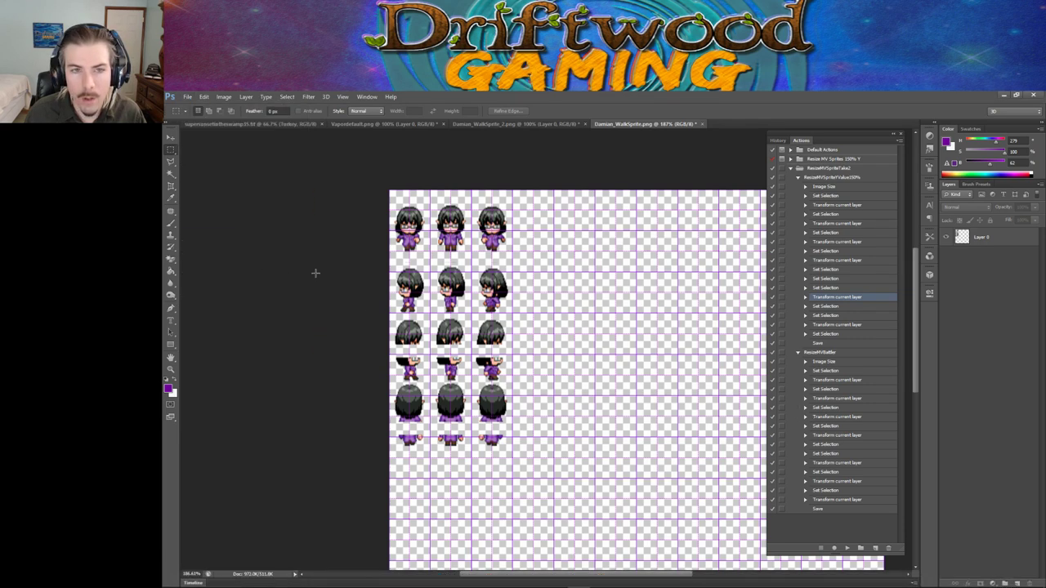
Step: Set the preferences grid to a gridline every 72 pixels
{"action": "left_click", "coordinate": [190, 97]}
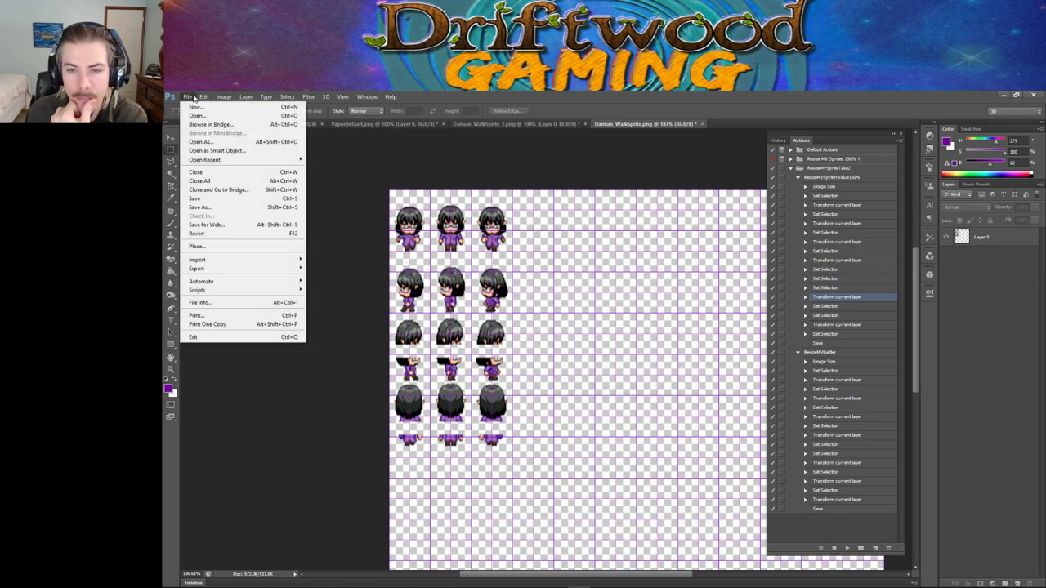
{"action": "mouse_move", "coordinate": [203, 97]}
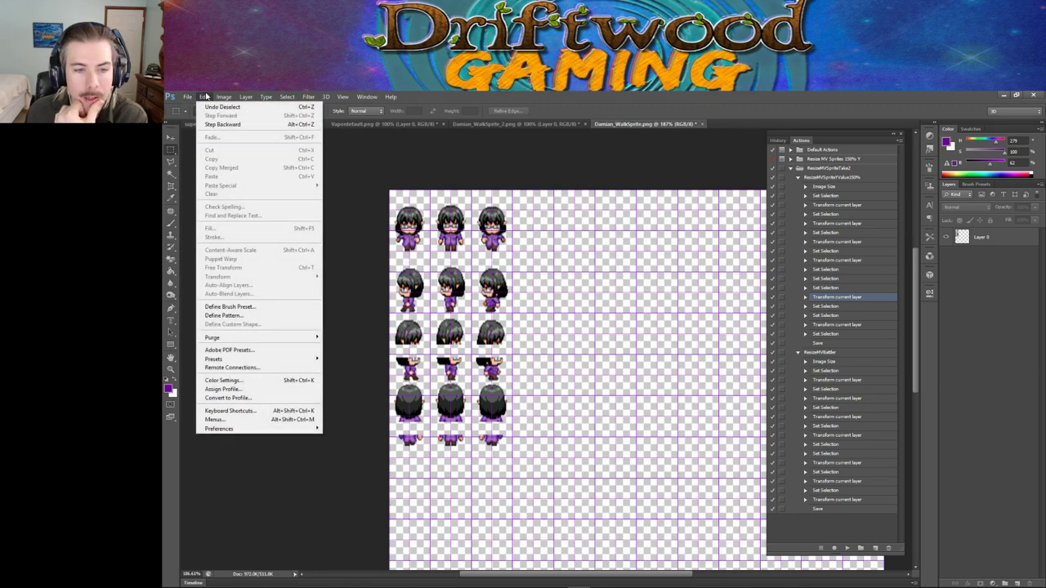
{"action": "mouse_move", "coordinate": [260, 428]}
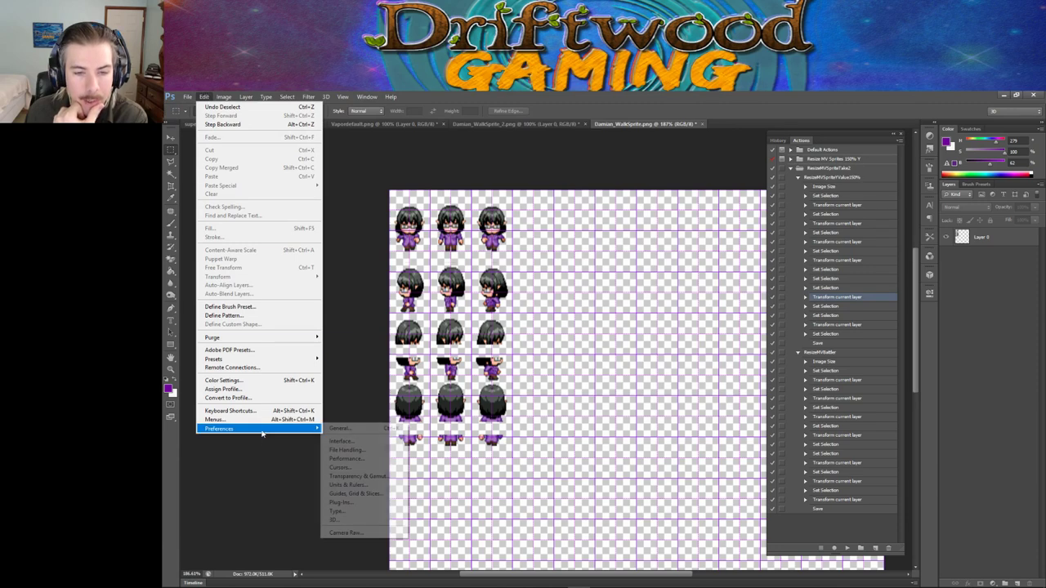
{"action": "left_click", "coordinate": [360, 494]}
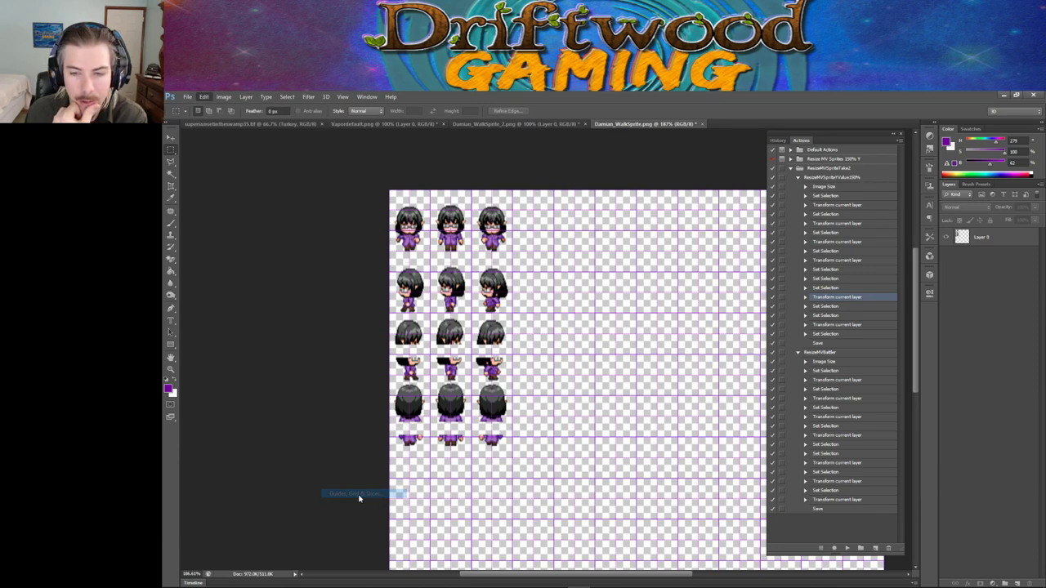
{"action": "type", "text": "72"}
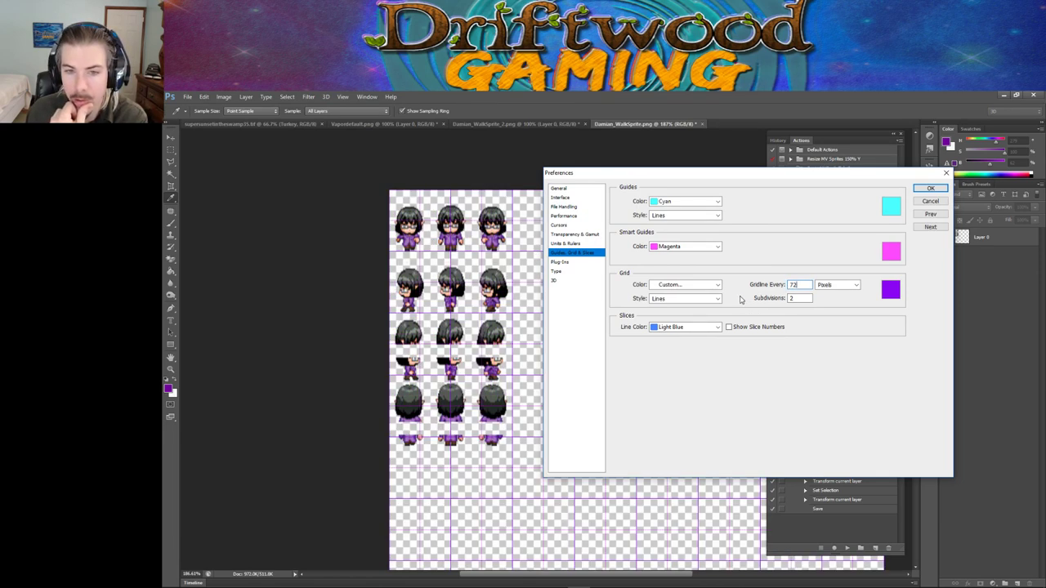
{"action": "left_click", "coordinate": [924, 191]}
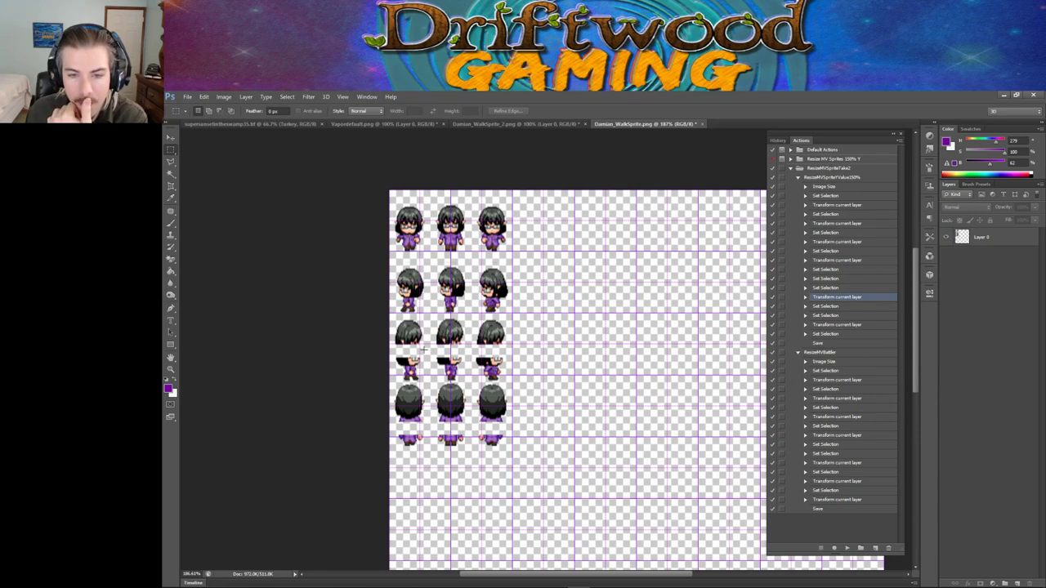
Step: Marquee-select the third sprite row's three detached bodies on Layer 0 and move them up toward their hair pieces
{"action": "scroll", "coordinate": [476, 352], "scroll_direction": "down", "scroll_amount": 2}
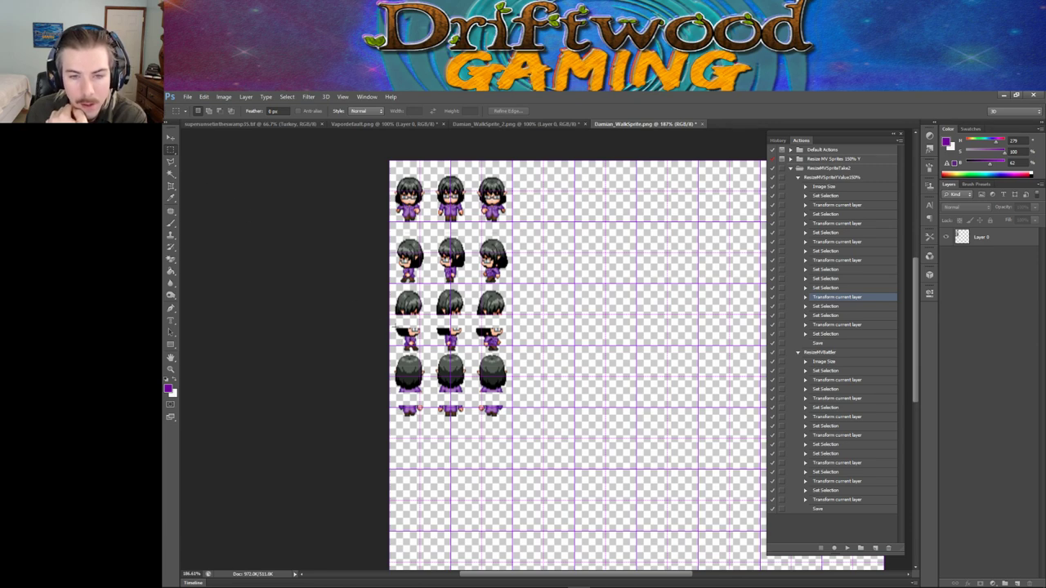
{"action": "left_click_drag", "start_coordinate": [390, 324], "coordinate": [524, 355]}
{"action": "left_click", "coordinate": [985, 236]}
{"action": "left_click", "coordinate": [171, 138]}
{"action": "mouse_move", "coordinate": [458, 342]}
{"action": "left_mouse_down"}
{"action": "mouse_move", "coordinate": [457, 330]}
{"action": "mouse_move", "coordinate": [450, 347]}
{"action": "left_mouse_up"}
{"action": "left_click", "coordinate": [555, 330]}
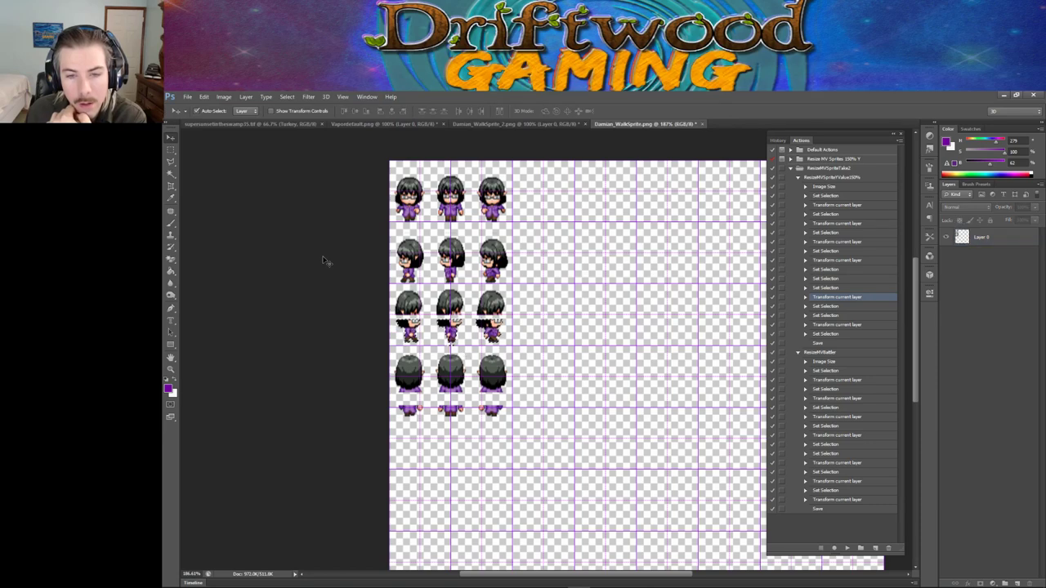
Step: Try to select and move the stray hair pixels beneath the third row's middle sprite
{"action": "key", "text": "ctrl+t"}
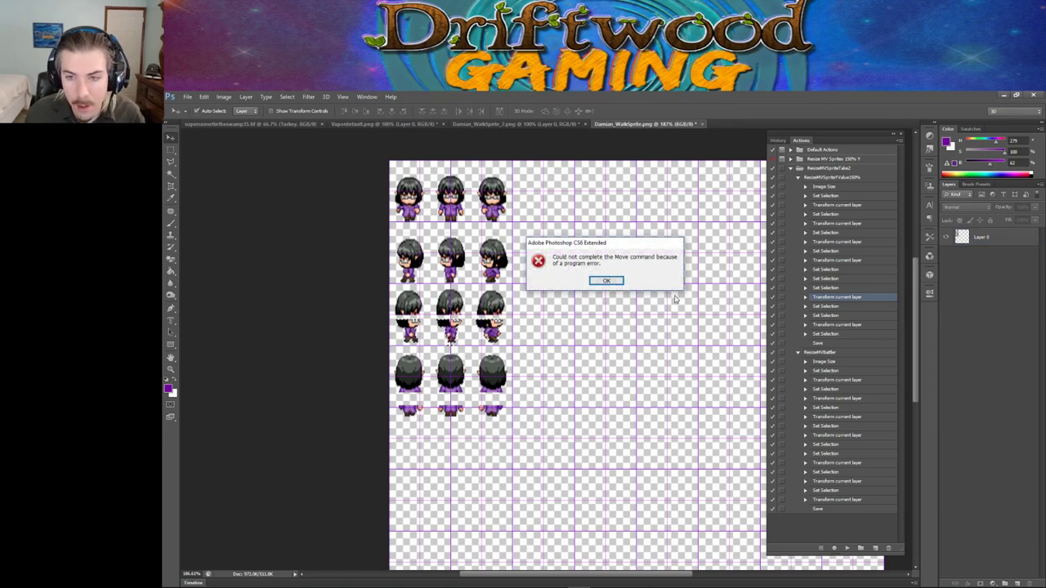
{"action": "left_click", "coordinate": [604, 281]}
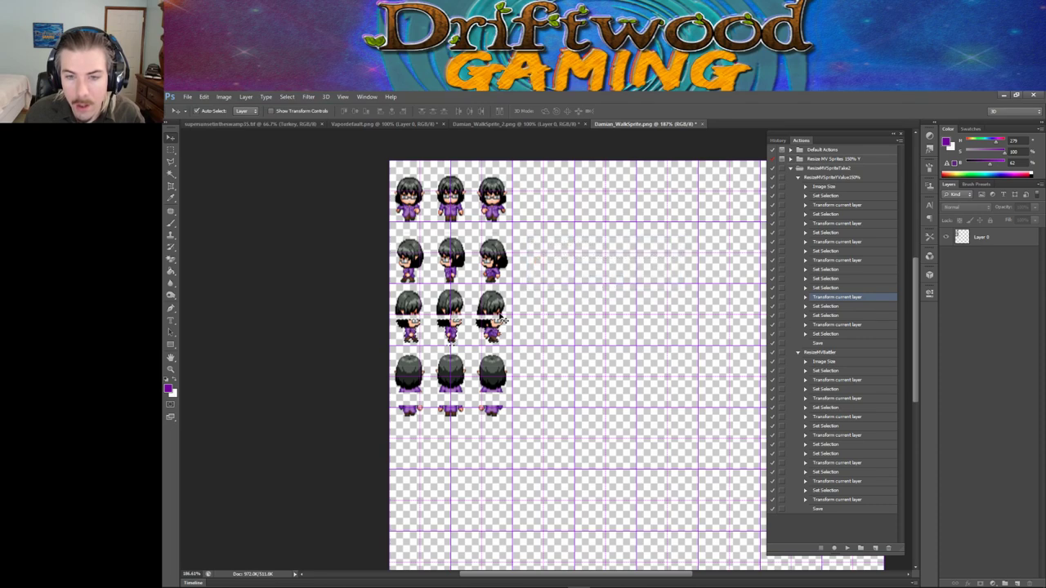
{"action": "left_click", "coordinate": [171, 149]}
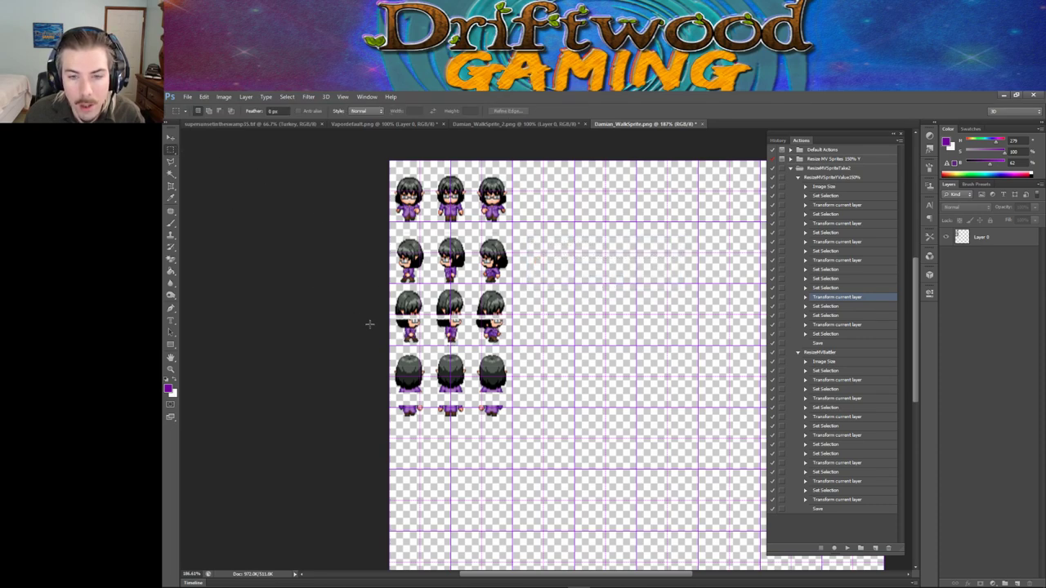
{"action": "left_click_drag", "start_coordinate": [444, 345], "coordinate": [454, 349]}
{"action": "right_click", "coordinate": [454, 349]}
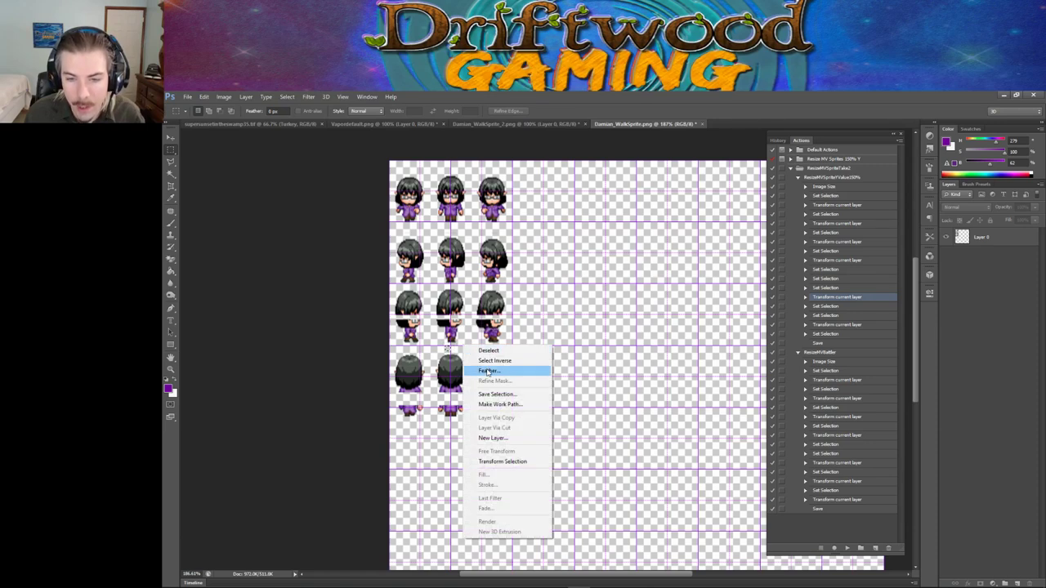
{"action": "left_click", "coordinate": [244, 287]}
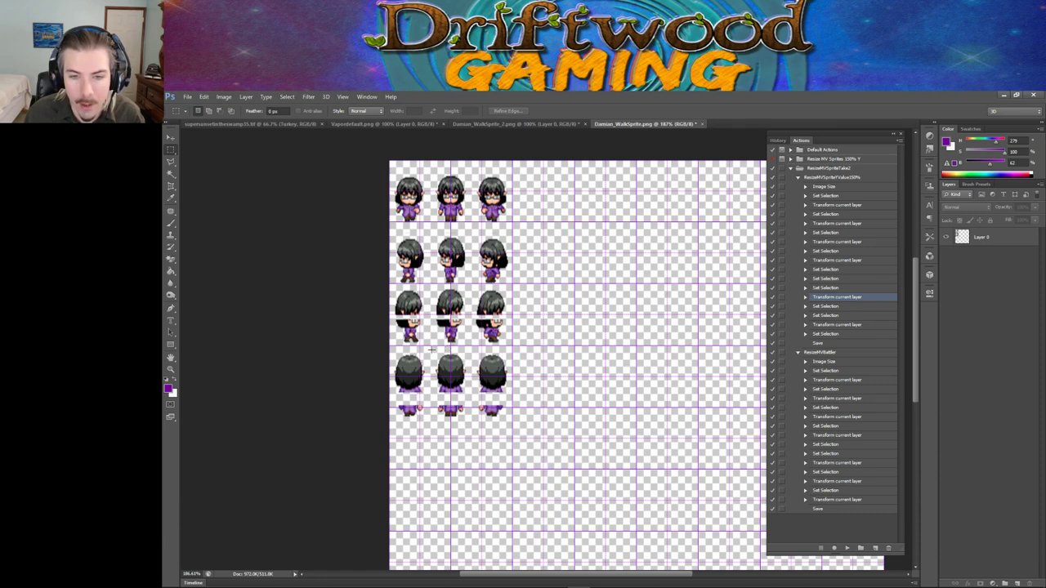
Step: Turn off snapping for the document view
{"action": "left_click", "coordinate": [203, 97]}
{"action": "mouse_move", "coordinate": [247, 98]}
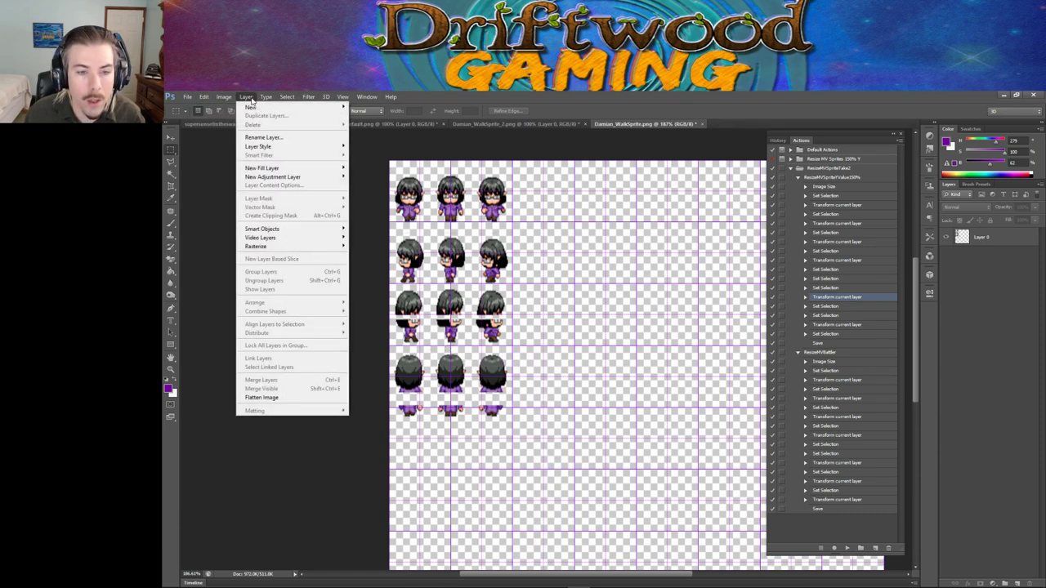
{"action": "mouse_move", "coordinate": [287, 96]}
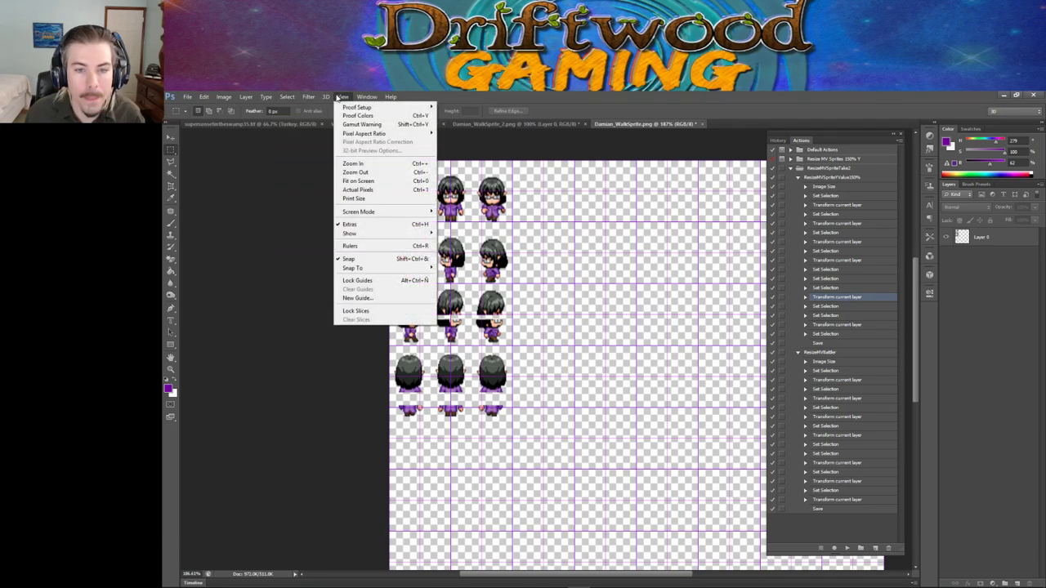
{"action": "left_click", "coordinate": [380, 260]}
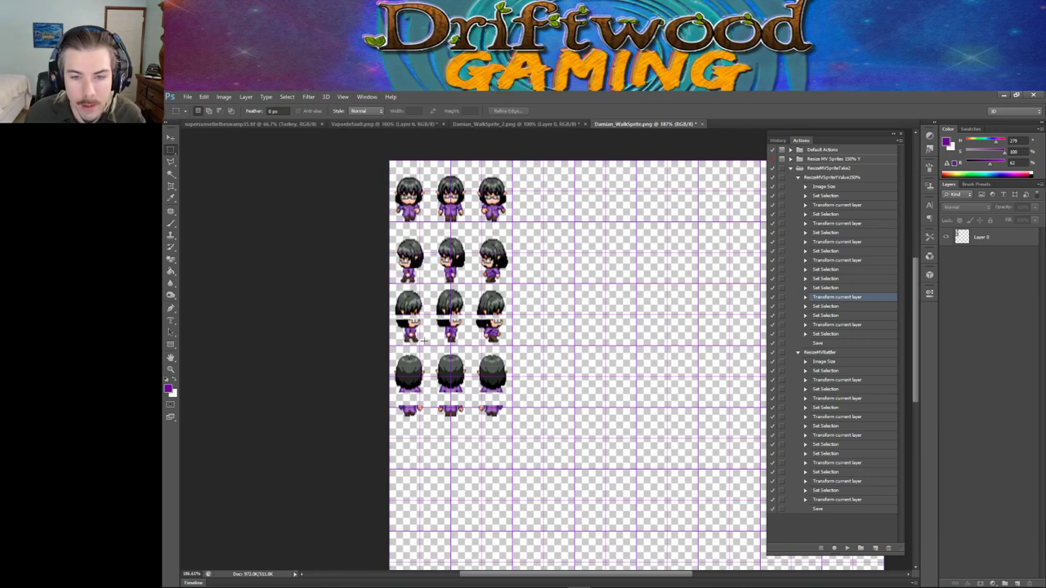
Step: Select the stray hair pixels beneath the third row's middle sprite and move them down onto the back-facing head below, then deselect
{"action": "left_click_drag", "start_coordinate": [441, 343], "coordinate": [487, 342]}
{"action": "scroll", "coordinate": [455, 349], "scroll_direction": "up", "scroll_amount": 5, "text": "alt"}
{"action": "left_click", "coordinate": [170, 136]}
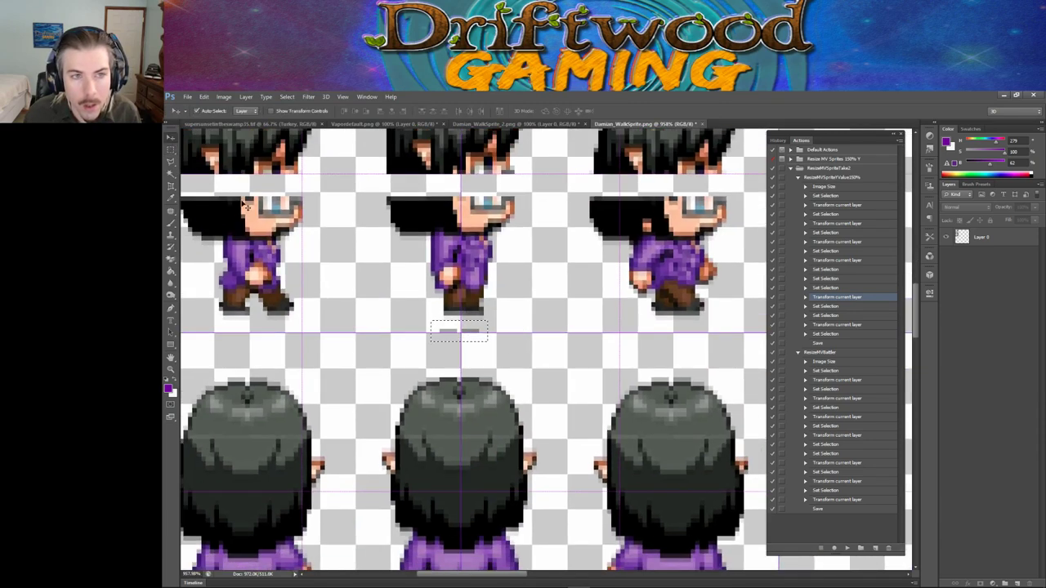
{"action": "left_click", "coordinate": [454, 339]}
{"action": "left_click", "coordinate": [602, 281]}
{"action": "left_click", "coordinate": [946, 239]}
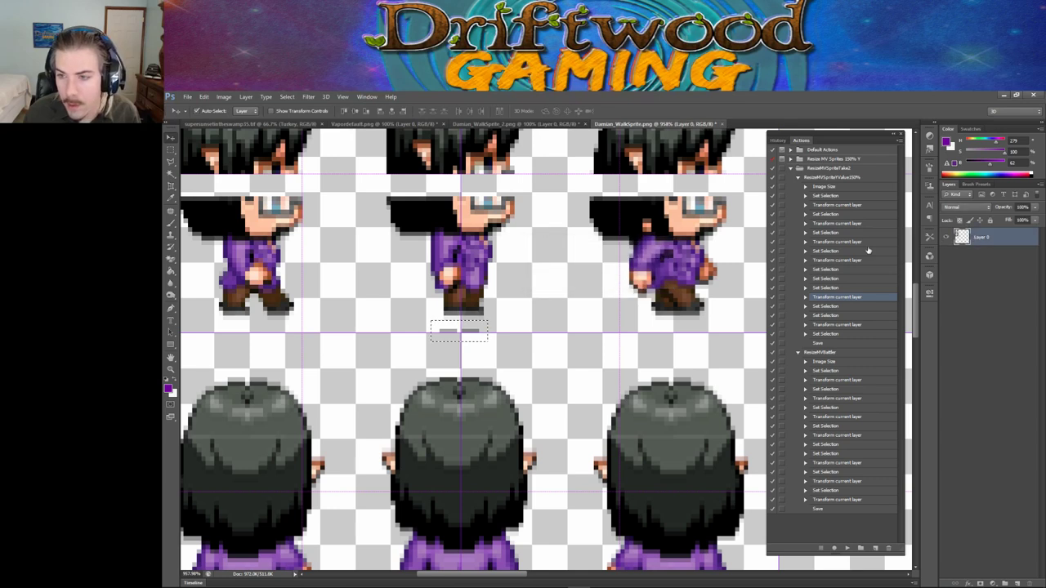
{"action": "left_click_drag", "start_coordinate": [444, 333], "coordinate": [442, 373]}
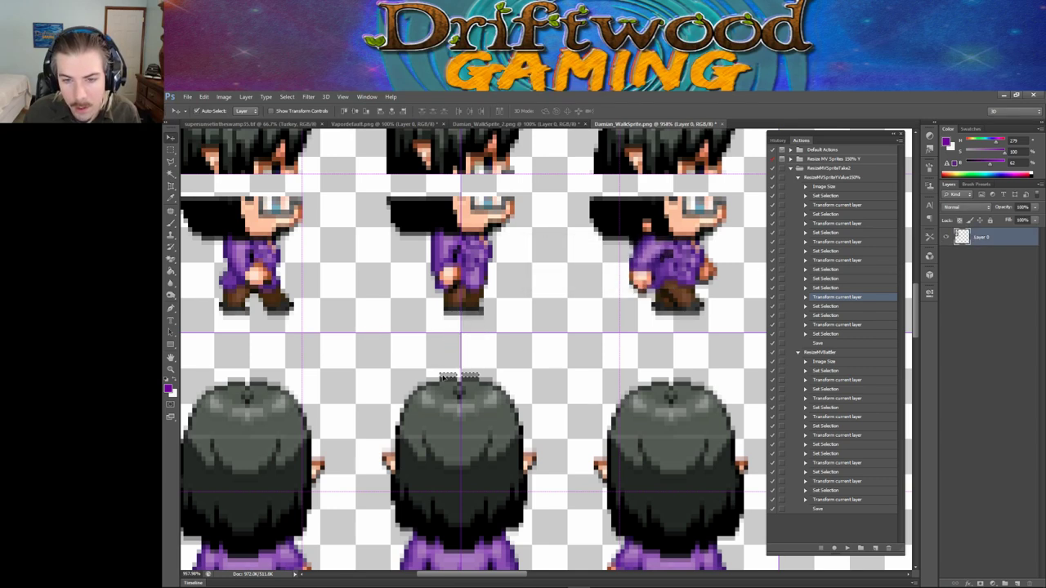
{"action": "left_click", "coordinate": [427, 346]}
Step: Marquee-select the third row's three detached bodies, activate Layer 0 and move them down until their feet reach the grid line
{"action": "left_click", "coordinate": [171, 150]}
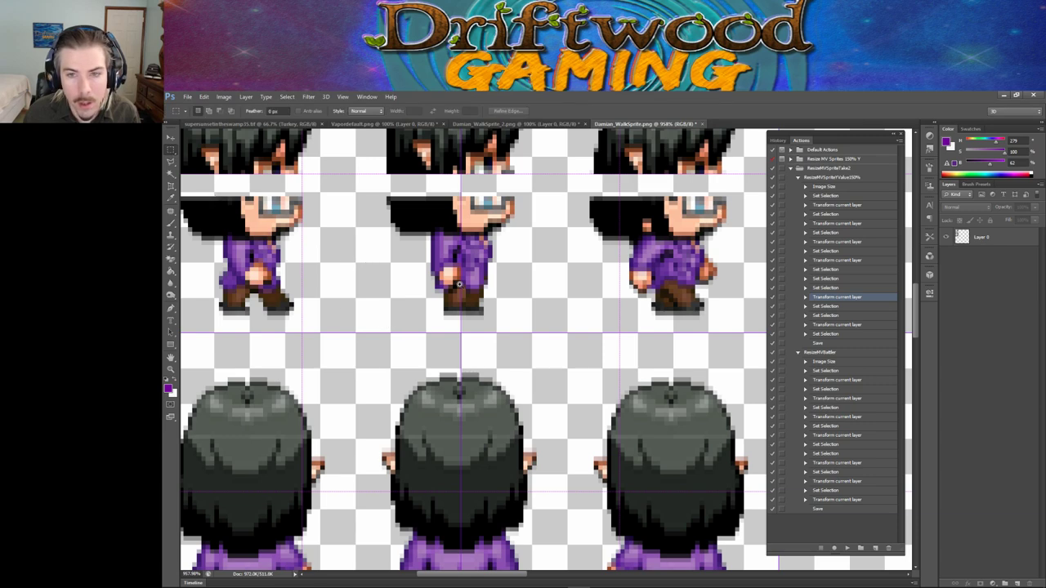
{"action": "scroll", "coordinate": [460, 284], "scroll_direction": "down", "scroll_amount": 1, "text": "alt"}
{"action": "left_click_drag", "start_coordinate": [193, 203], "coordinate": [717, 317]}
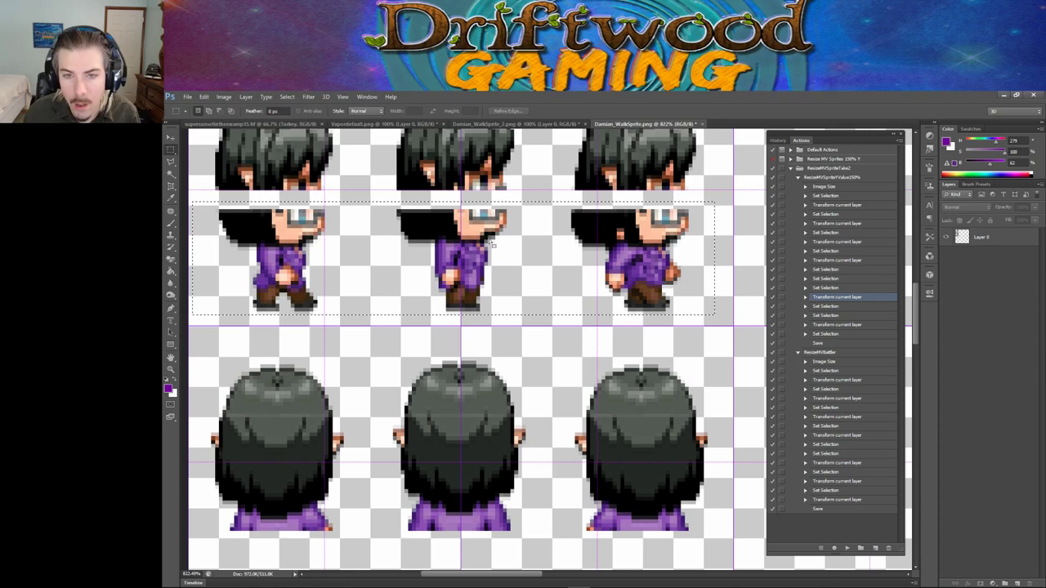
{"action": "left_click", "coordinate": [343, 206]}
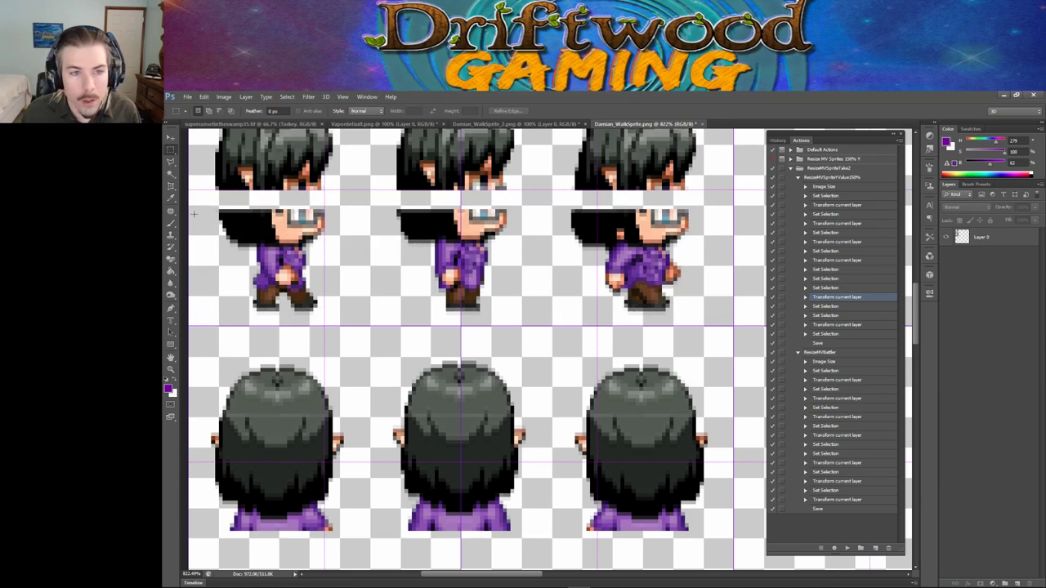
{"action": "left_click_drag", "start_coordinate": [196, 197], "coordinate": [711, 319]}
{"action": "key", "text": "v"}
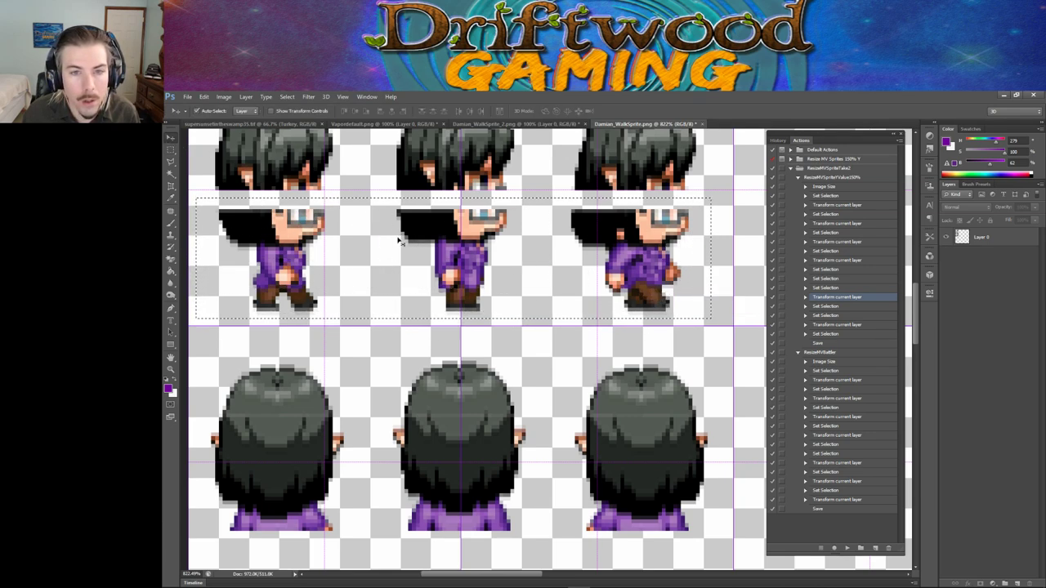
{"action": "left_click", "coordinate": [439, 246]}
{"action": "left_click", "coordinate": [608, 280]}
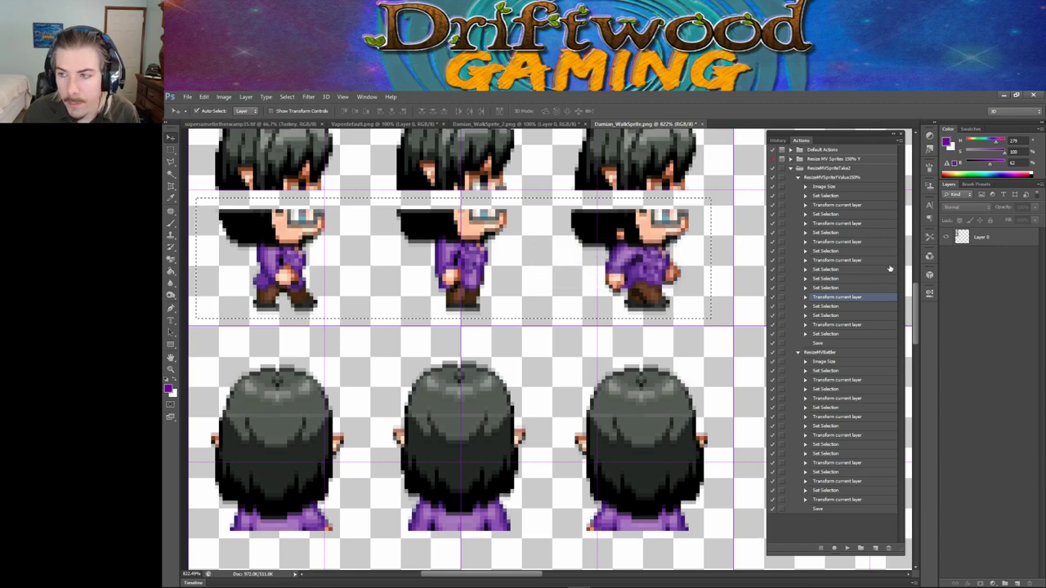
{"action": "left_click", "coordinate": [994, 242]}
{"action": "left_click_drag", "start_coordinate": [477, 248], "coordinate": [477, 260]}
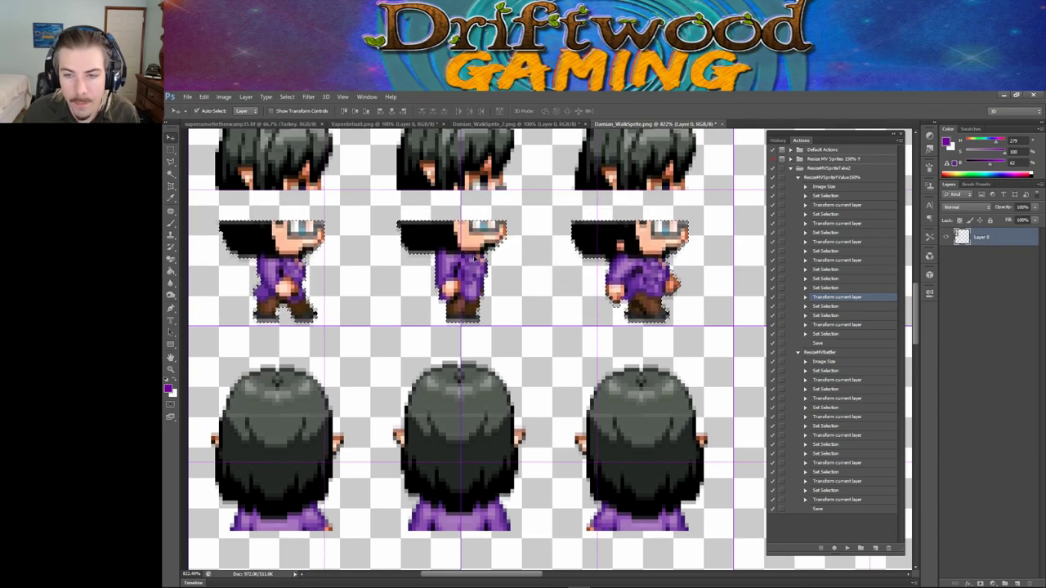
Step: Select the third row's three hair pieces, move them down to join their bodies, and deselect them
{"action": "left_click", "coordinate": [175, 153]}
{"action": "scroll", "coordinate": [461, 327], "scroll_direction": "down", "scroll_amount": 2, "text": "alt"}
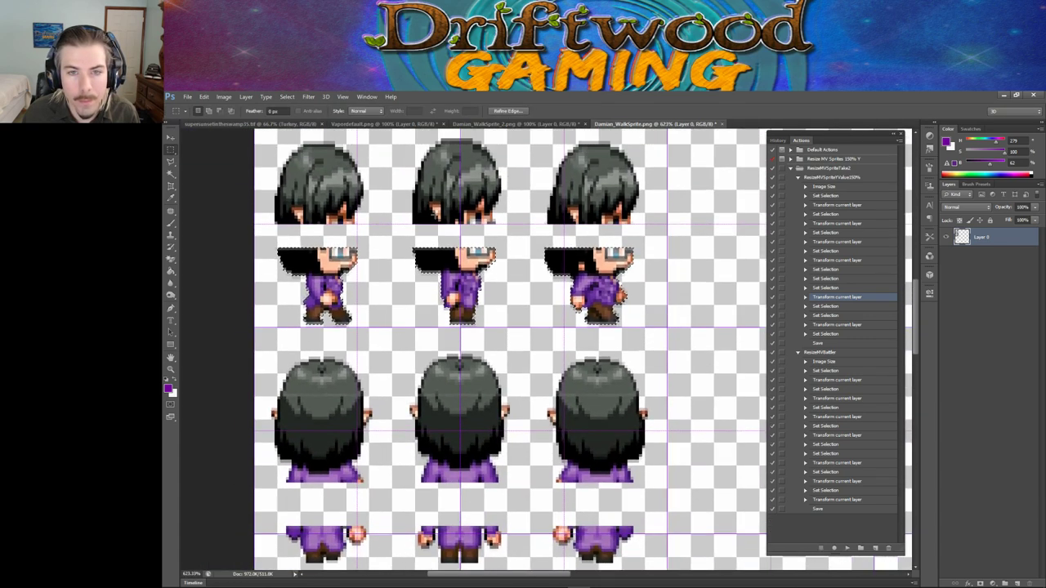
{"action": "scroll", "coordinate": [460, 327], "scroll_direction": "up", "scroll_amount": 1}
{"action": "left_click_drag", "start_coordinate": [256, 158], "coordinate": [666, 253]}
{"action": "left_click", "coordinate": [171, 137]}
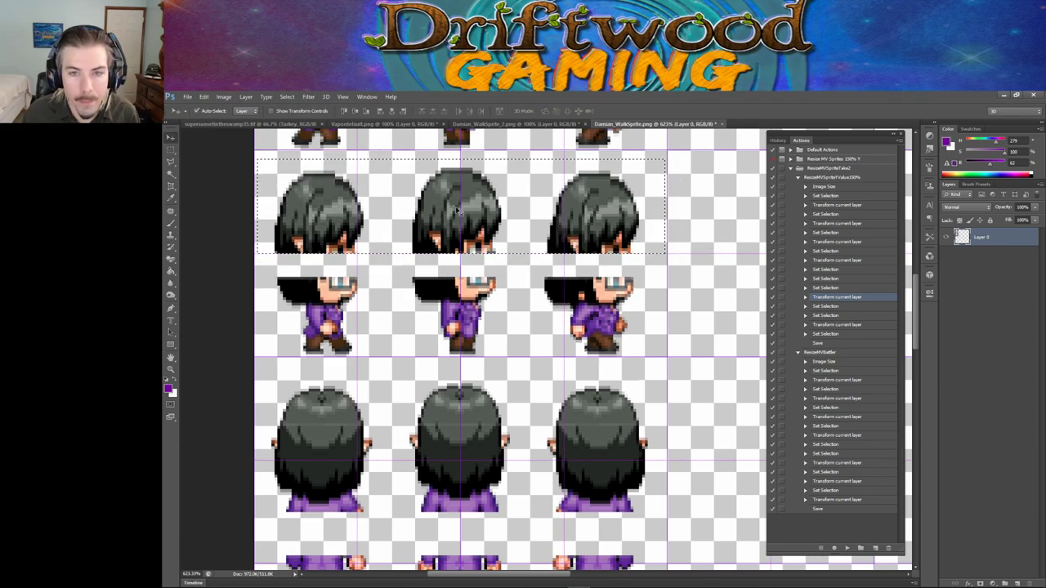
{"action": "left_click_drag", "start_coordinate": [472, 204], "coordinate": [475, 231]}
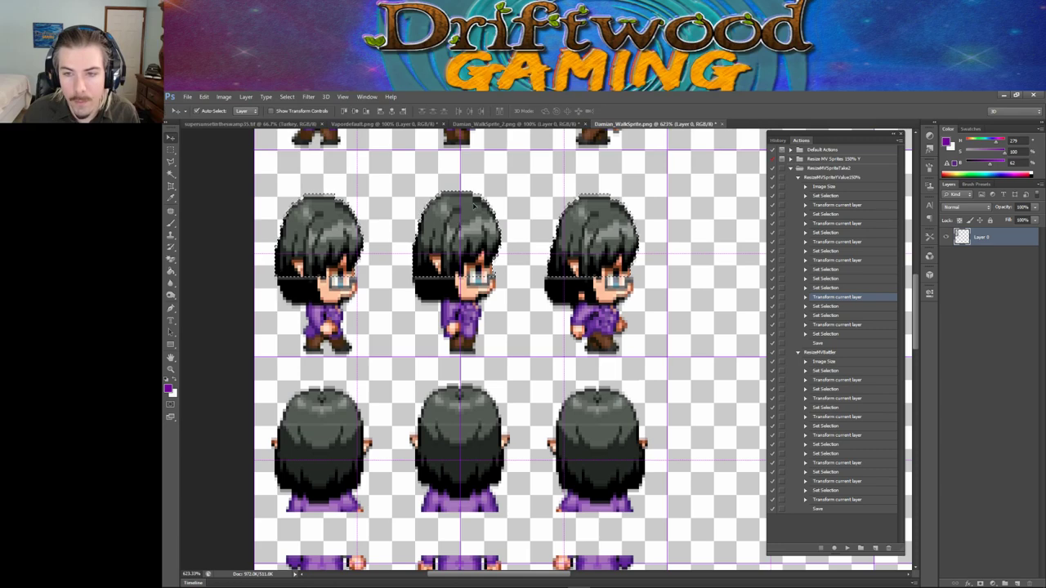
{"action": "key", "text": "m"}
{"action": "key", "text": "ctrl+d"}
{"action": "scroll", "coordinate": [428, 223], "scroll_direction": "down", "scroll_amount": 5}
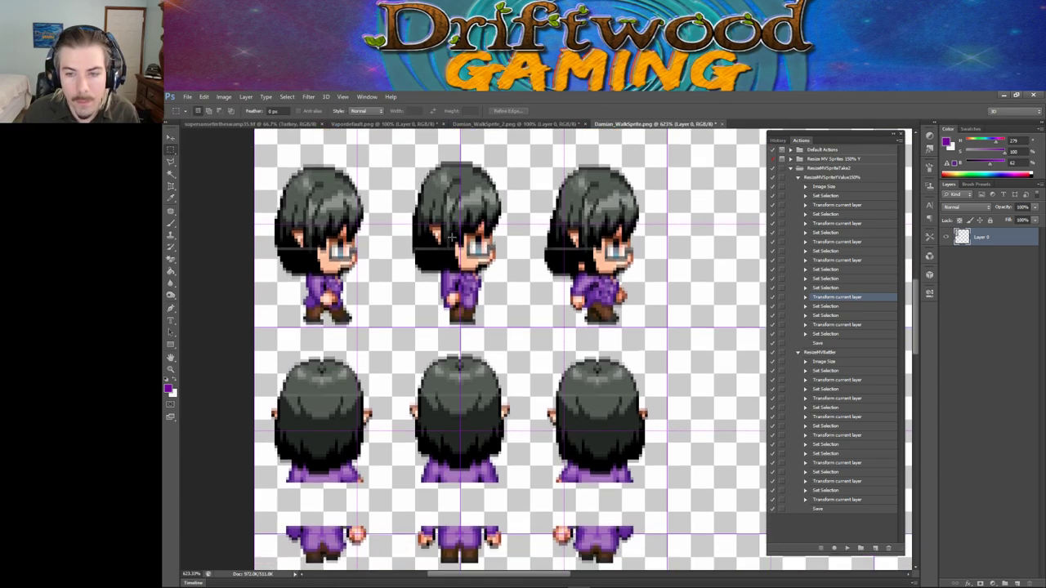
{"action": "scroll", "coordinate": [452, 234], "scroll_direction": "down", "scroll_amount": 3}
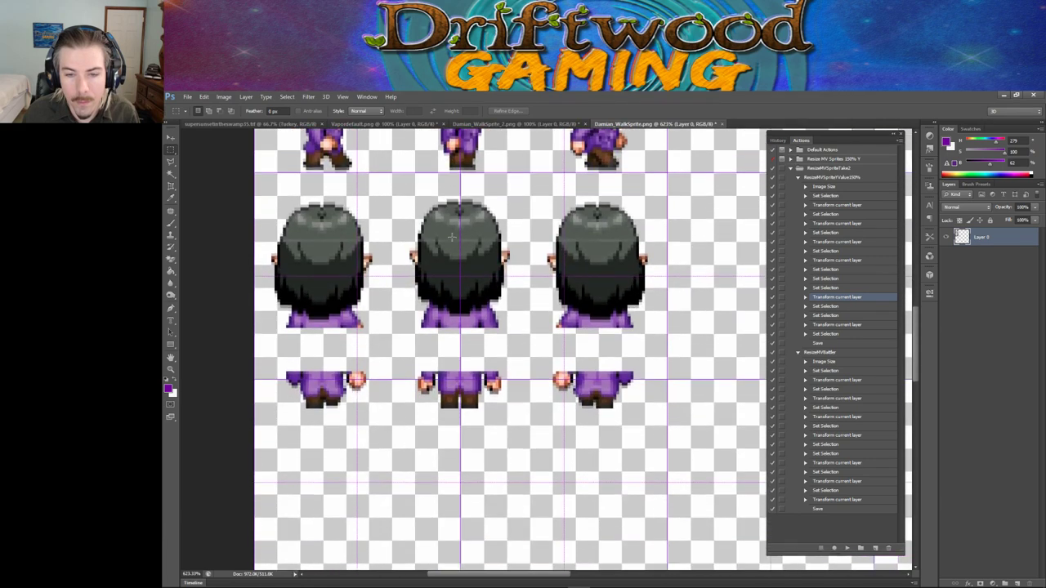
{"action": "scroll", "coordinate": [451, 237], "scroll_direction": "down", "scroll_amount": 3}
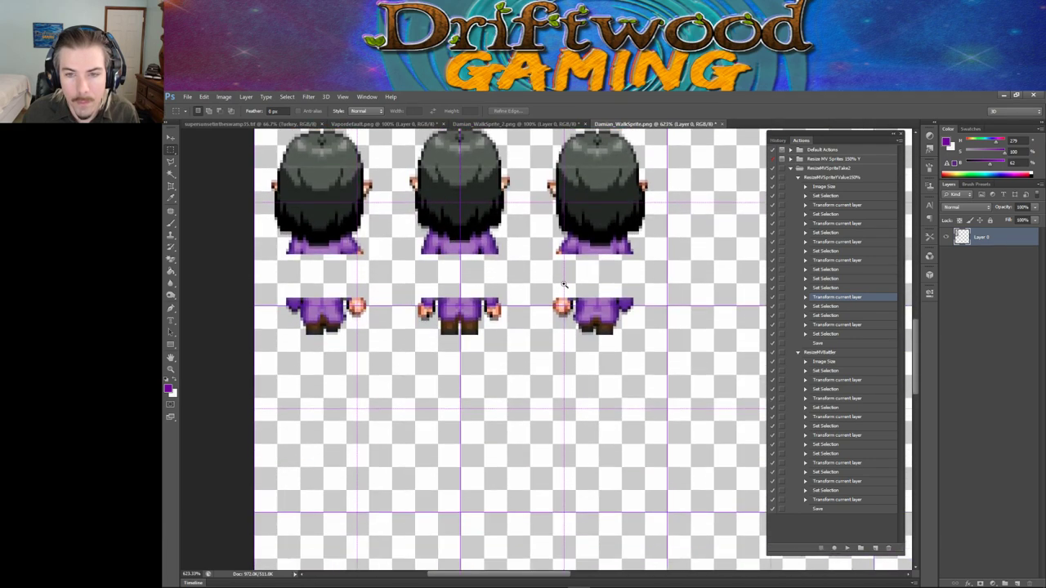
{"action": "scroll", "coordinate": [564, 285], "scroll_direction": "down", "scroll_amount": 6, "text": "alt"}
{"action": "scroll", "coordinate": [488, 280], "scroll_direction": "up", "scroll_amount": 3, "text": "alt"}
{"action": "scroll", "coordinate": [611, 291], "scroll_direction": "up", "scroll_amount": 4}
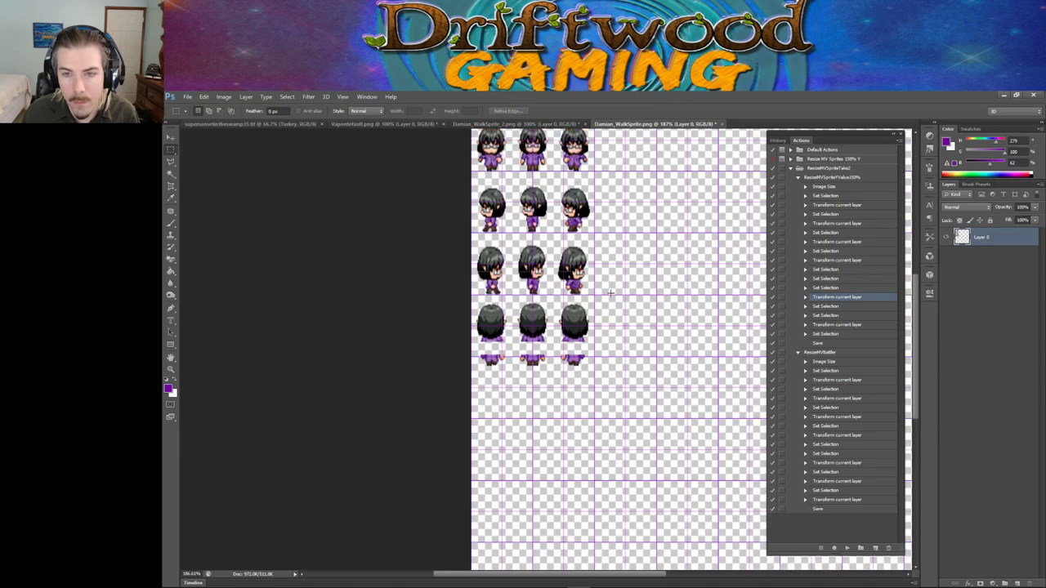
Step: Marquee-select the fourth row's three detached lower bodies and move them up until their feet reach the grid line
{"action": "left_click_drag", "start_coordinate": [474, 398], "coordinate": [586, 414]}
{"action": "scroll", "coordinate": [559, 405], "scroll_direction": "up", "scroll_amount": 5, "text": "alt"}
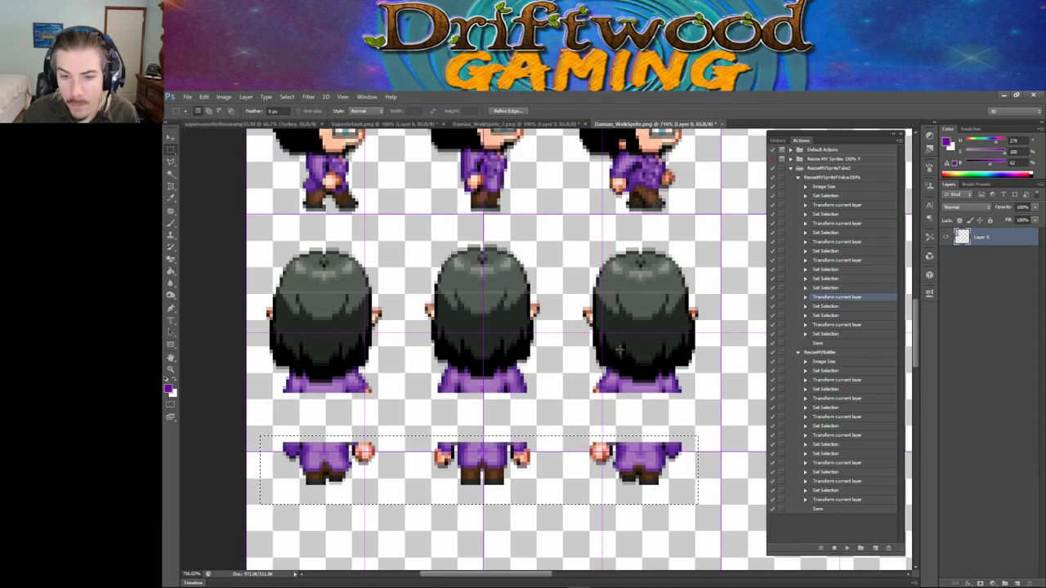
{"action": "key", "text": "ctrl+d"}
{"action": "key", "text": "ctrl+shift+d"}
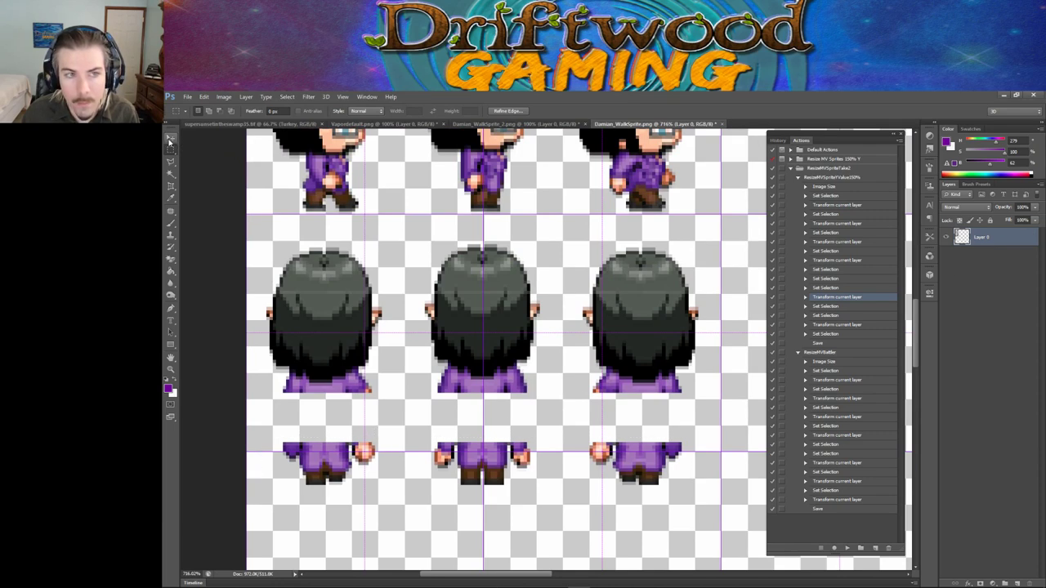
{"action": "mouse_move", "coordinate": [578, 582]}
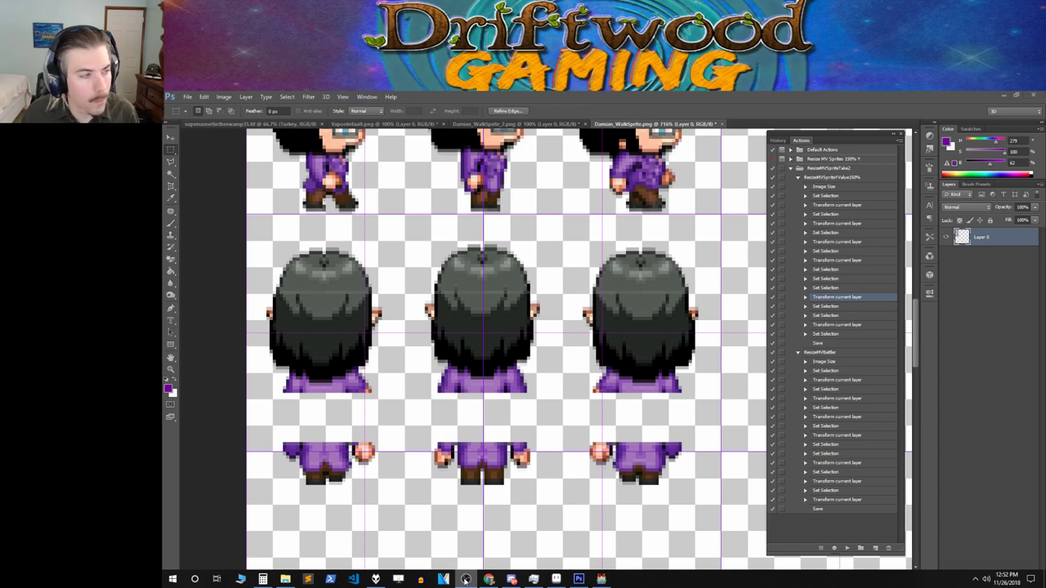
{"action": "left_click", "coordinate": [488, 458]}
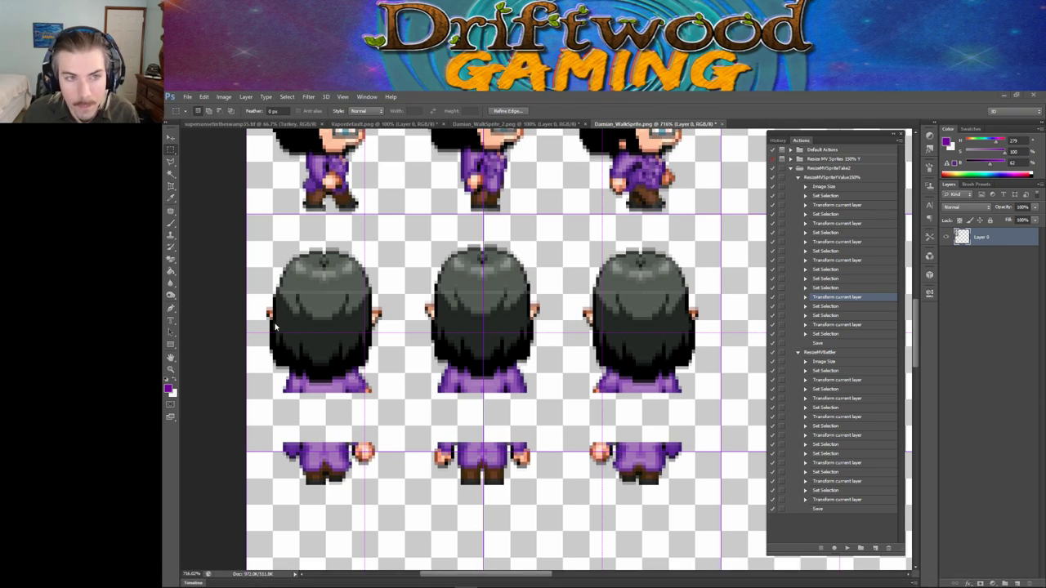
{"action": "key", "text": "ctrl+shift+d"}
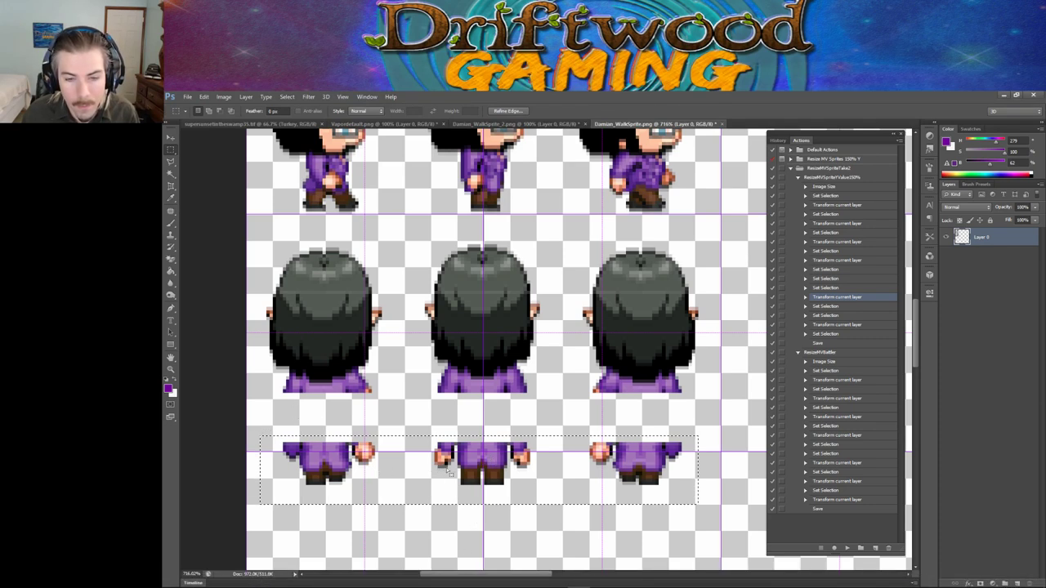
{"action": "key", "text": "v"}
{"action": "left_click_drag", "start_coordinate": [456, 452], "coordinate": [467, 425]}
Step: Marquee-select the fourth row's three back-facing heads with shoulders, nudge them down to join their bodies, and deselect them
{"action": "left_click", "coordinate": [170, 150]}
{"action": "left_click_drag", "start_coordinate": [249, 235], "coordinate": [719, 399]}
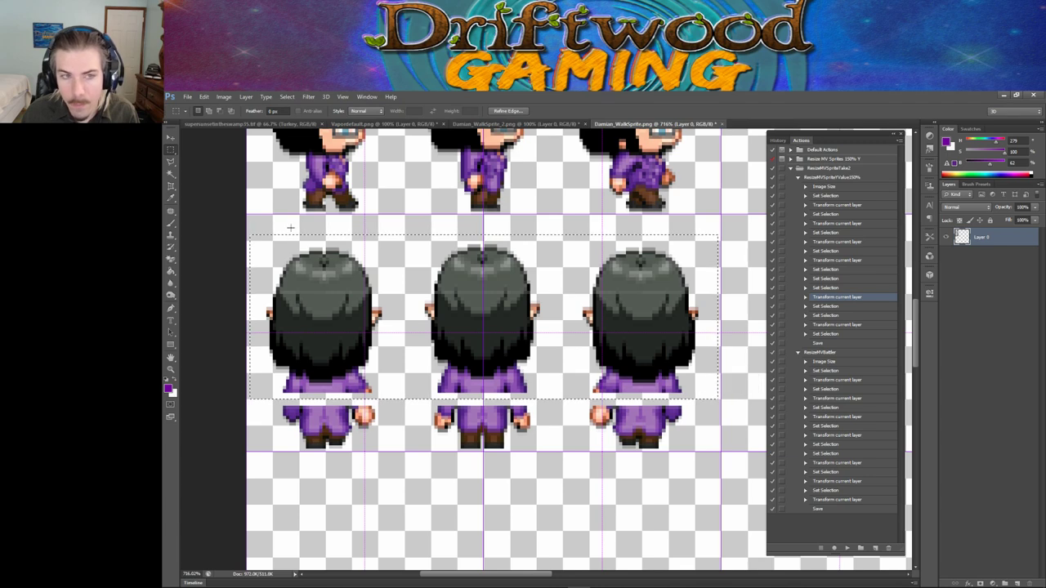
{"action": "left_click", "coordinate": [170, 139]}
{"action": "key", "text": "Down"}
{"action": "key", "text": "Down"}
{"action": "key", "text": "Down"}
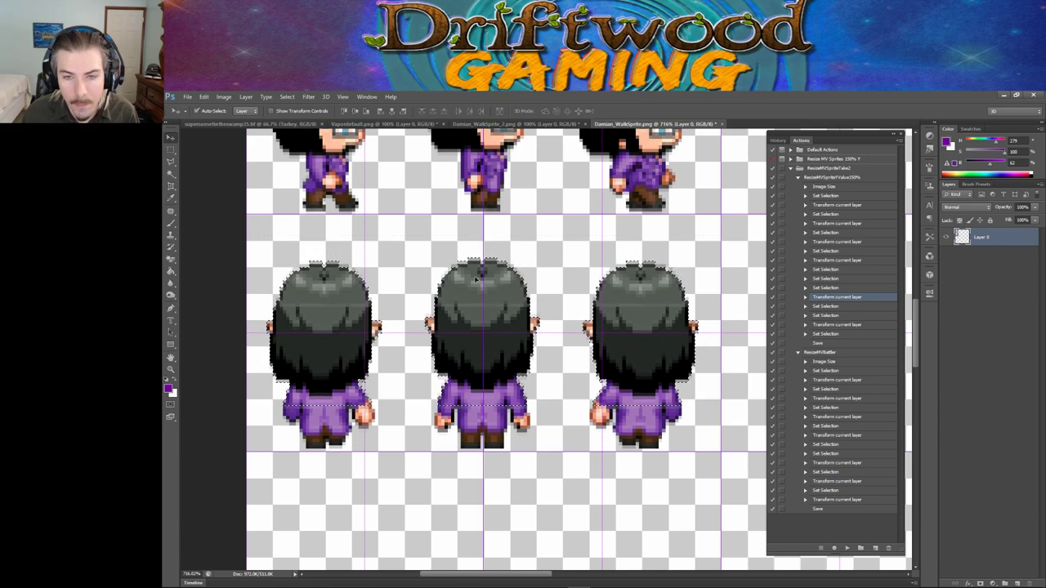
{"action": "key", "text": "m"}
{"action": "key", "text": "ctrl+d"}
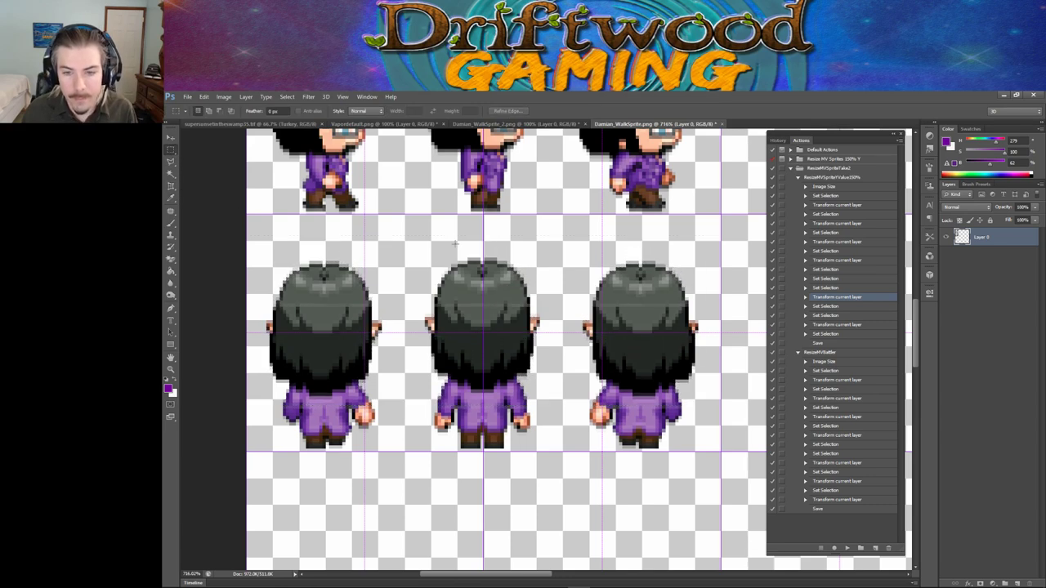
Step: Save the repaired sprite sheet Damian_WalkSprite.png under its existing name
{"action": "scroll", "coordinate": [523, 278], "scroll_direction": "down", "scroll_amount": 5, "text": "alt"}
{"action": "scroll", "coordinate": [523, 278], "scroll_direction": "down", "scroll_amount": 3, "text": "alt"}
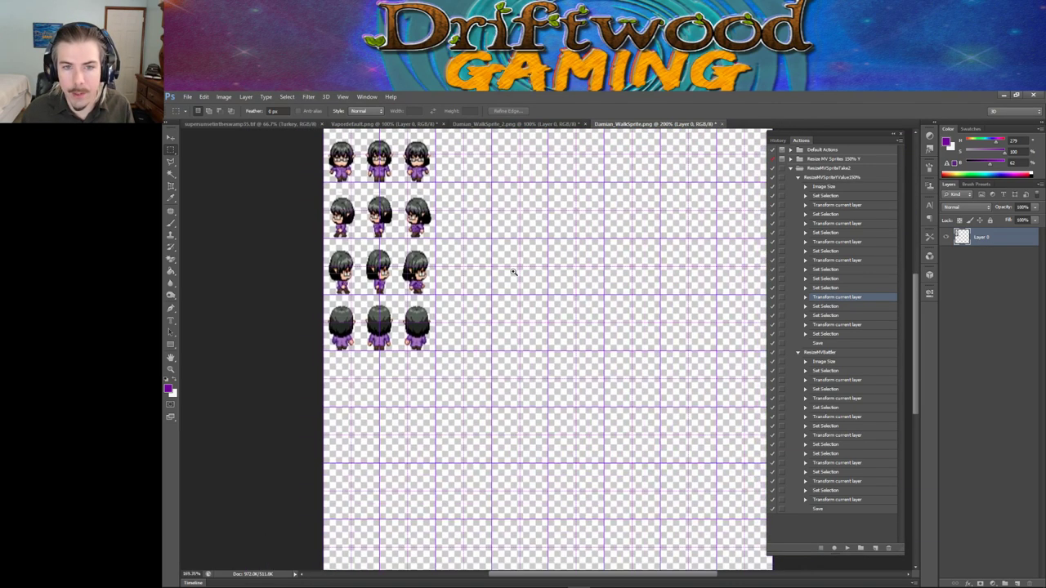
{"action": "scroll", "coordinate": [513, 272], "scroll_direction": "down", "scroll_amount": 1, "text": "alt"}
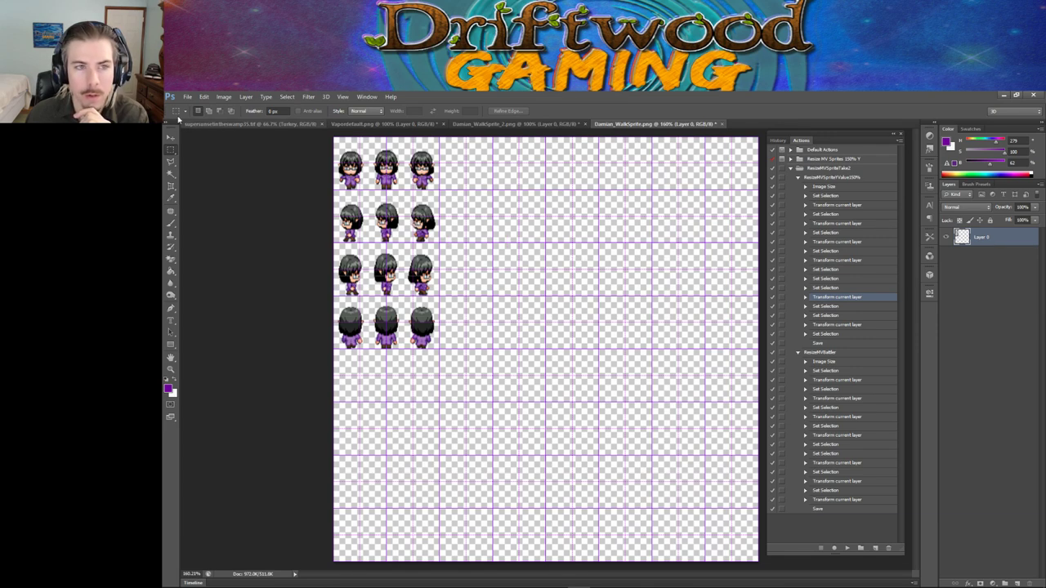
{"action": "left_click", "coordinate": [187, 96]}
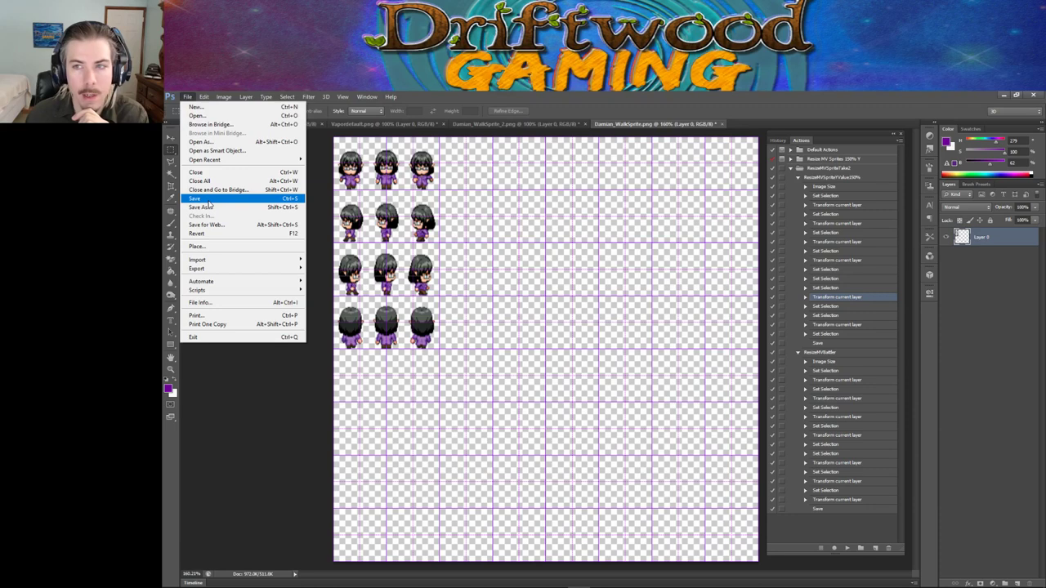
{"action": "left_click", "coordinate": [208, 200]}
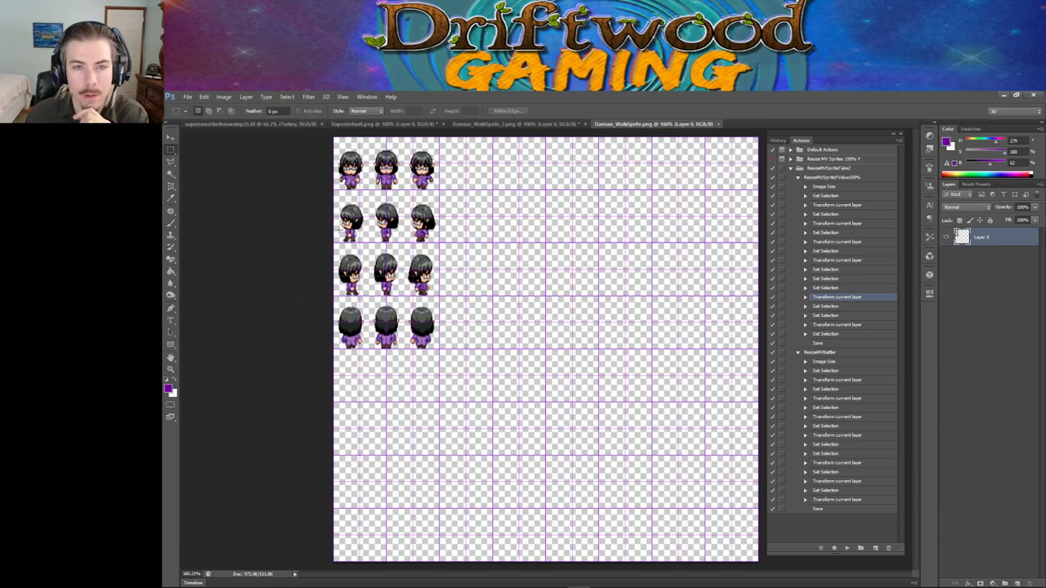
Step: Close Damian_WalkSprite_2.png without saving its changes and switch to the Natural Explorer Live Development artwork document
{"action": "left_click", "coordinate": [580, 124]}
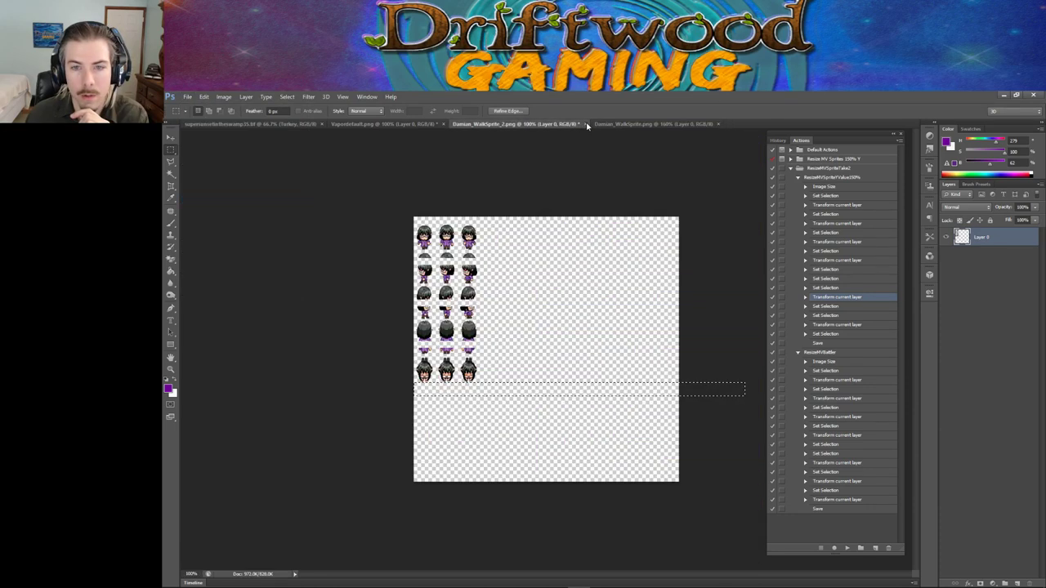
{"action": "left_click", "coordinate": [611, 281]}
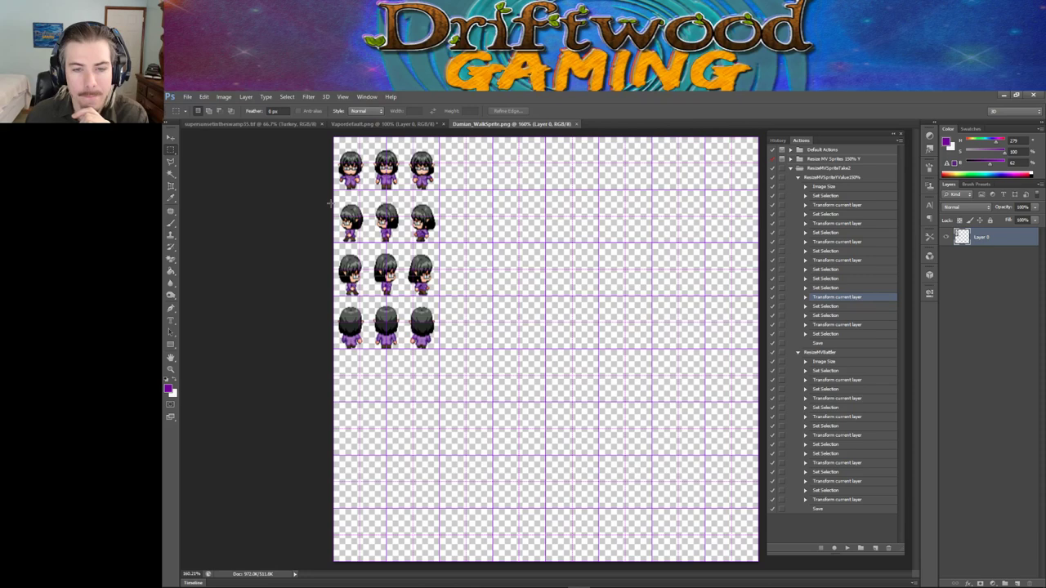
{"action": "left_click", "coordinate": [277, 124]}
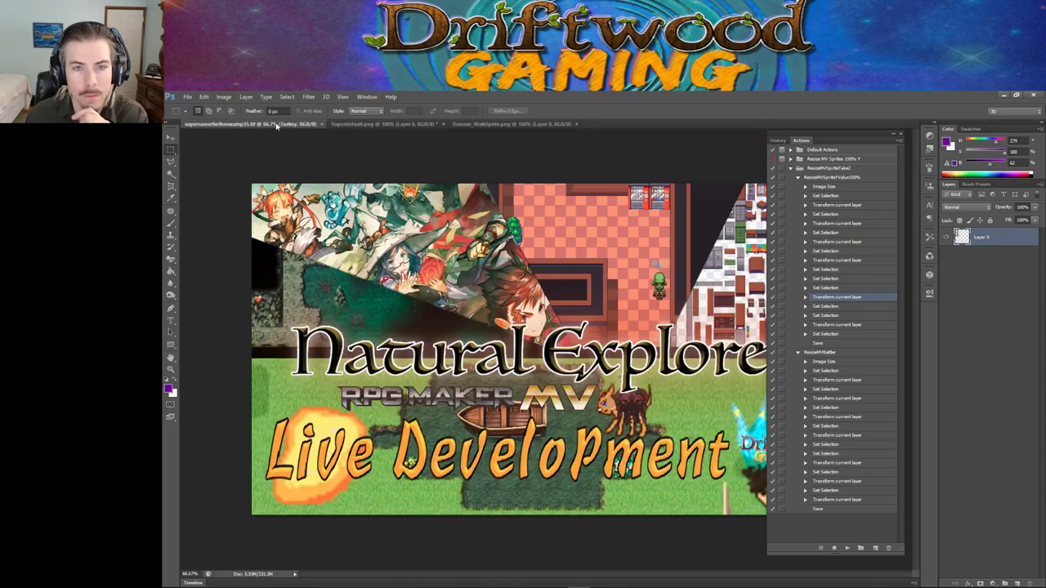